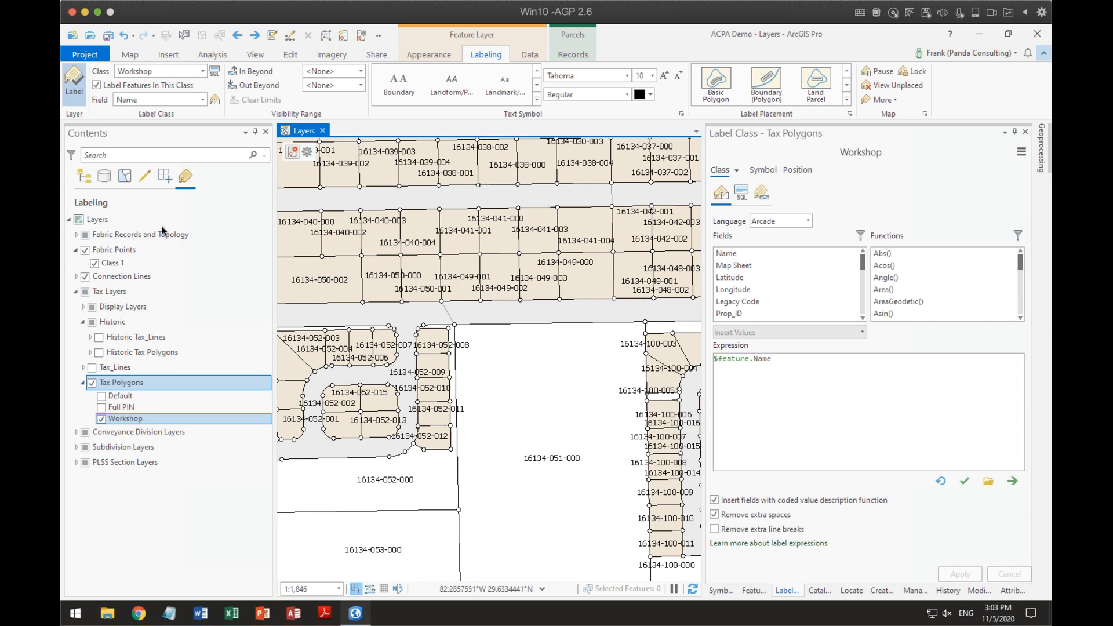
List the layers by drawing order and examine the contextual commands offered for the Tax Layers group and the Tax Polygons layer.
left_click(84, 175)
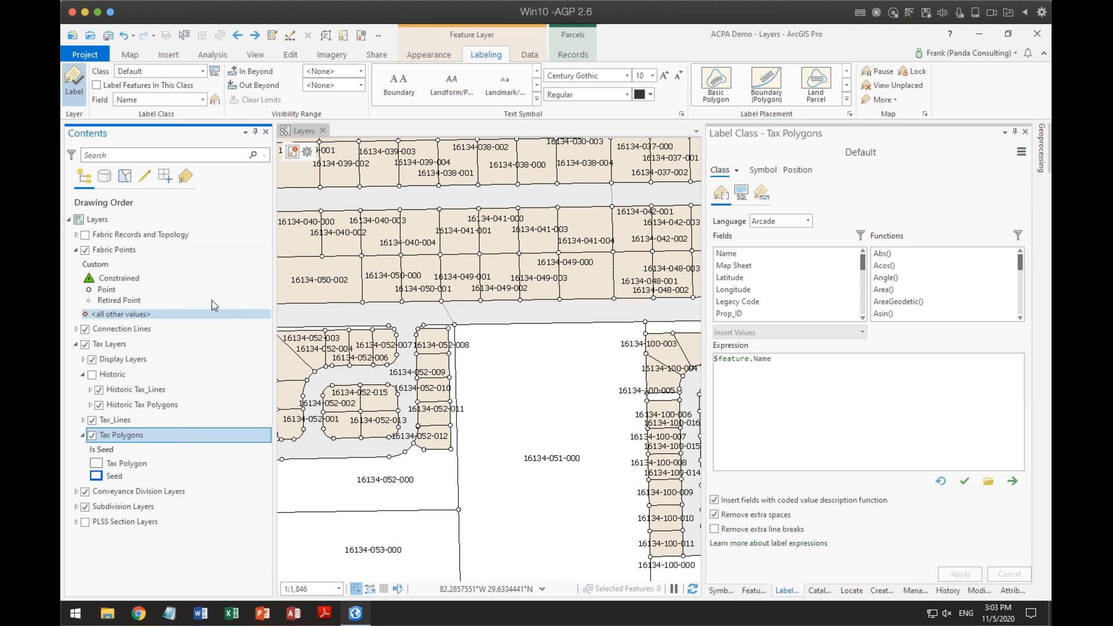
left_click(291, 55)
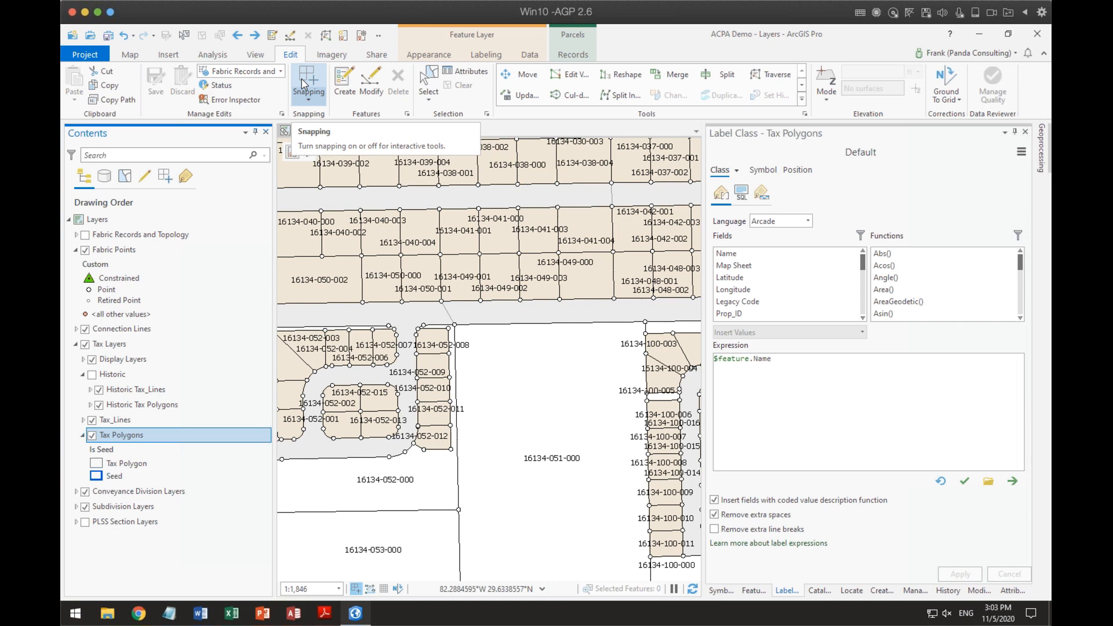
left_click(103, 344)
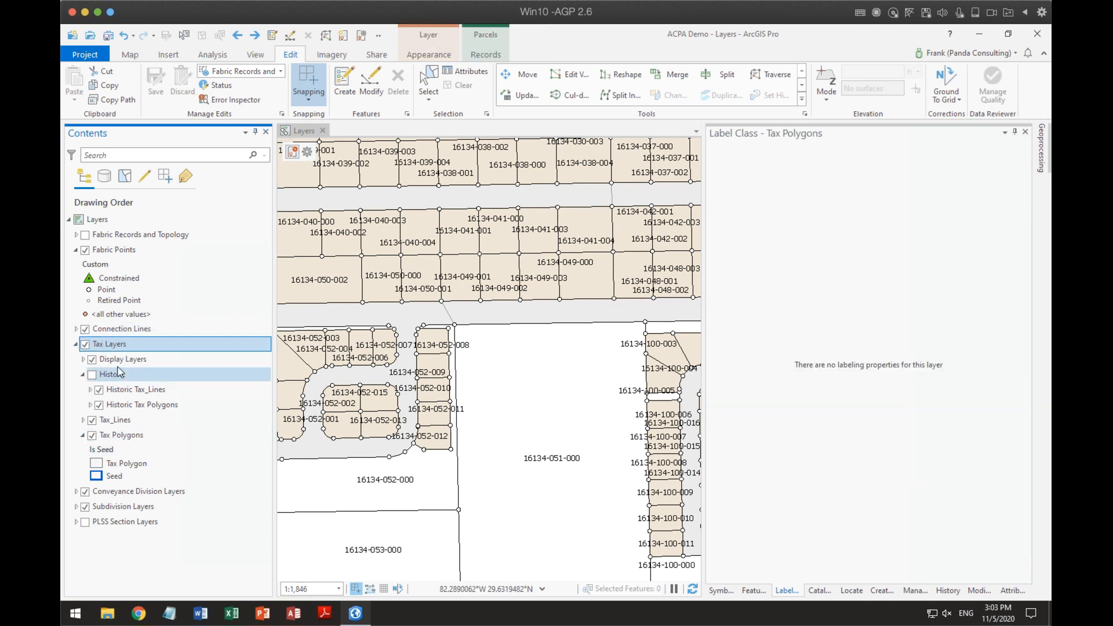
left_click(126, 438)
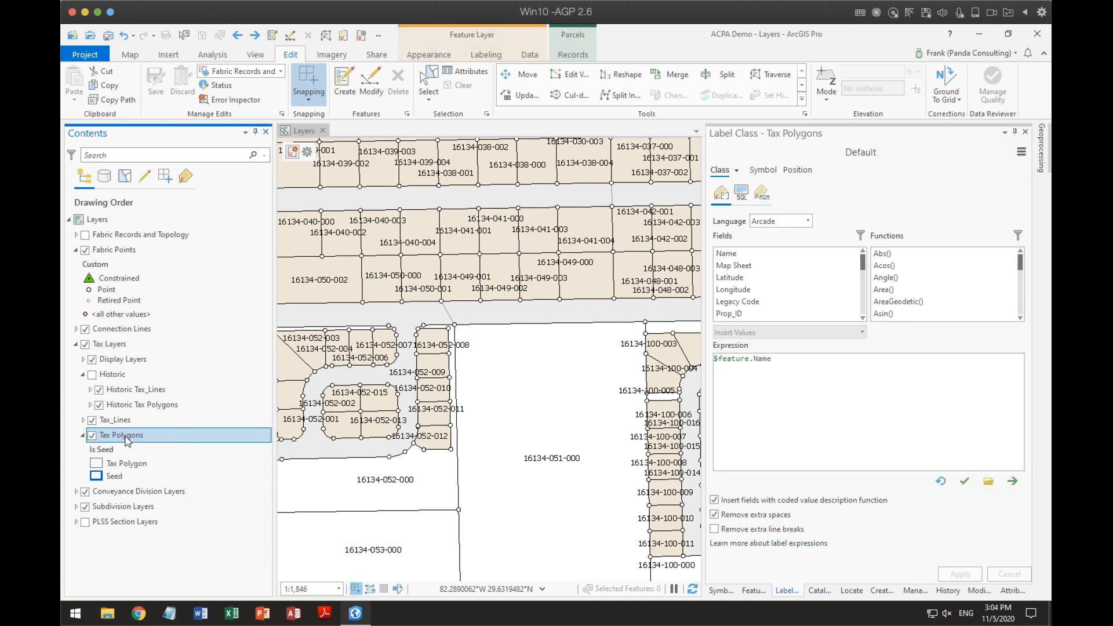
left_click(421, 58)
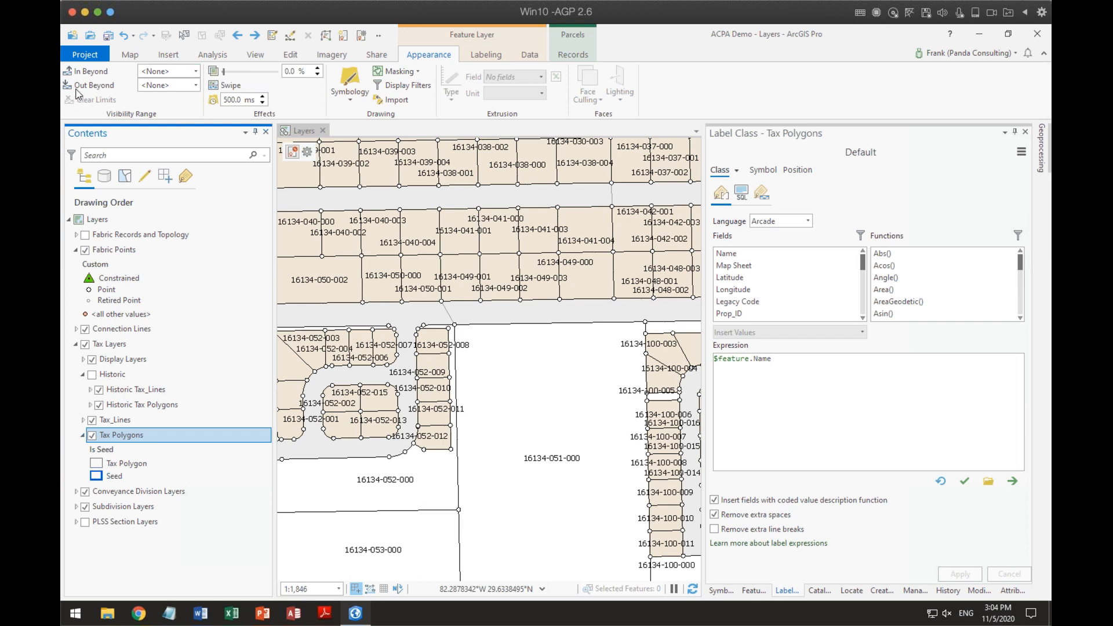
left_click(481, 57)
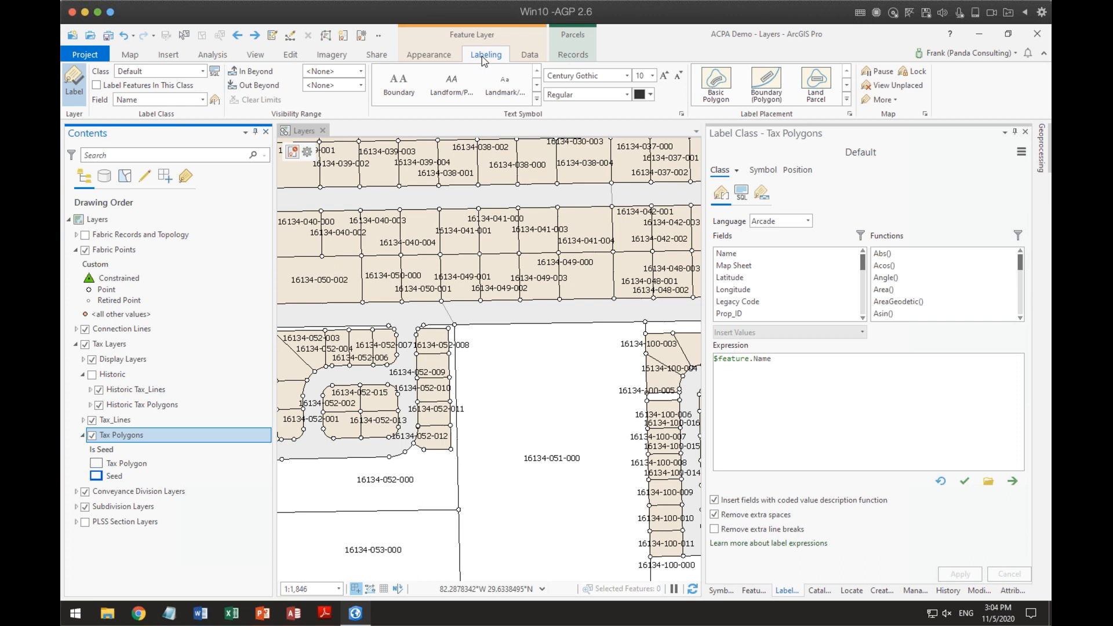
left_click(527, 56)
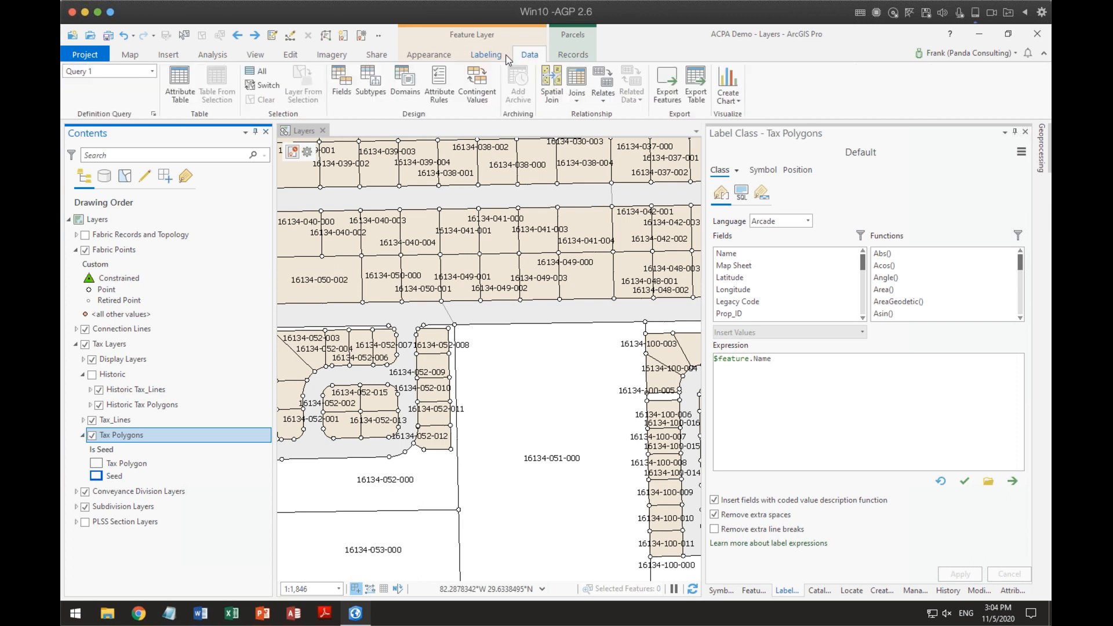
left_click(484, 56)
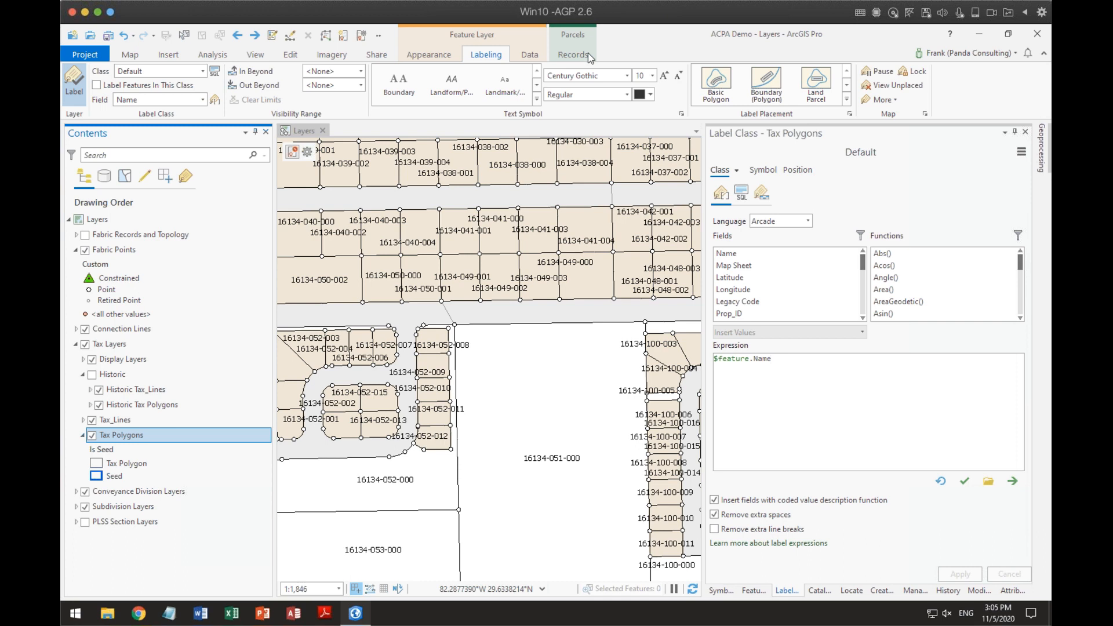
left_click(573, 53)
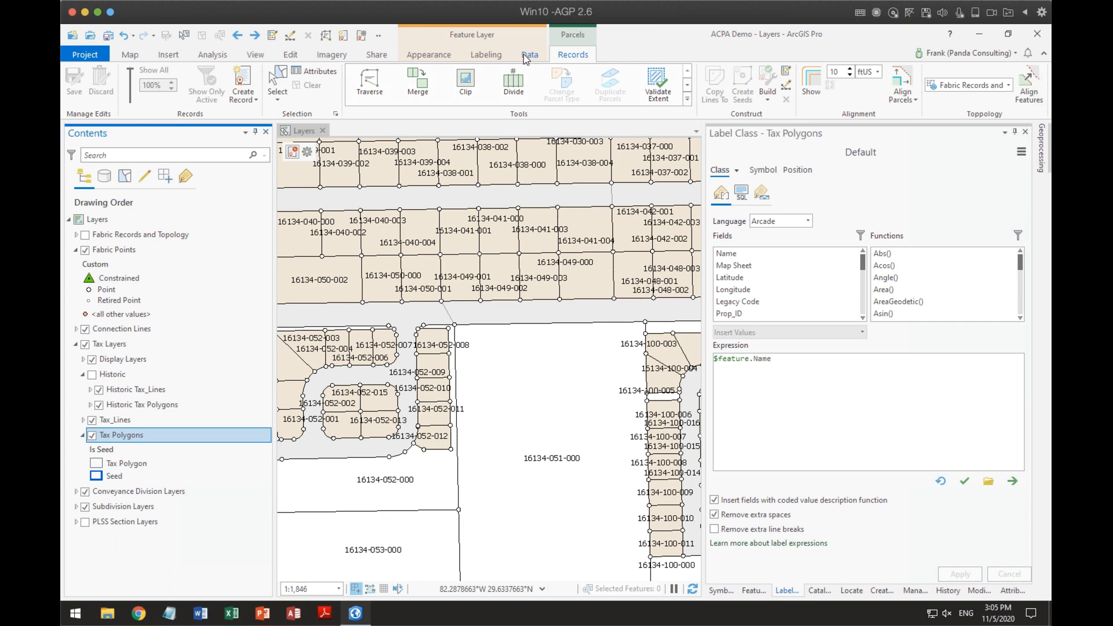
Browse through all the ribbon's command sets, from Map to the parcel Records commands, with Tax Polygons selected.
left_click(408, 57)
scroll(570, 91, "up", 1)
scroll(566, 85, "up", 2)
scroll(566, 84, "down", 6)
scroll(566, 84, "up", 5)
scroll(567, 86, "up", 1)
scroll(566, 84, "up", 3)
scroll(565, 82, "down", 3)
scroll(559, 83, "down", 5)
scroll(559, 83, "up", 4)
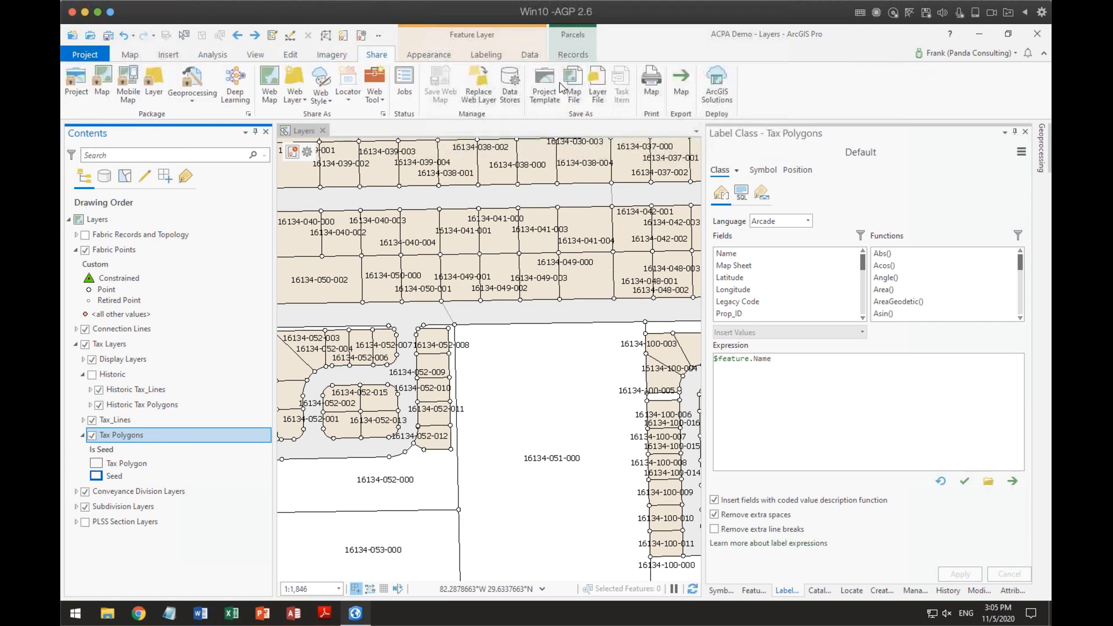
scroll(560, 84, "up", 3)
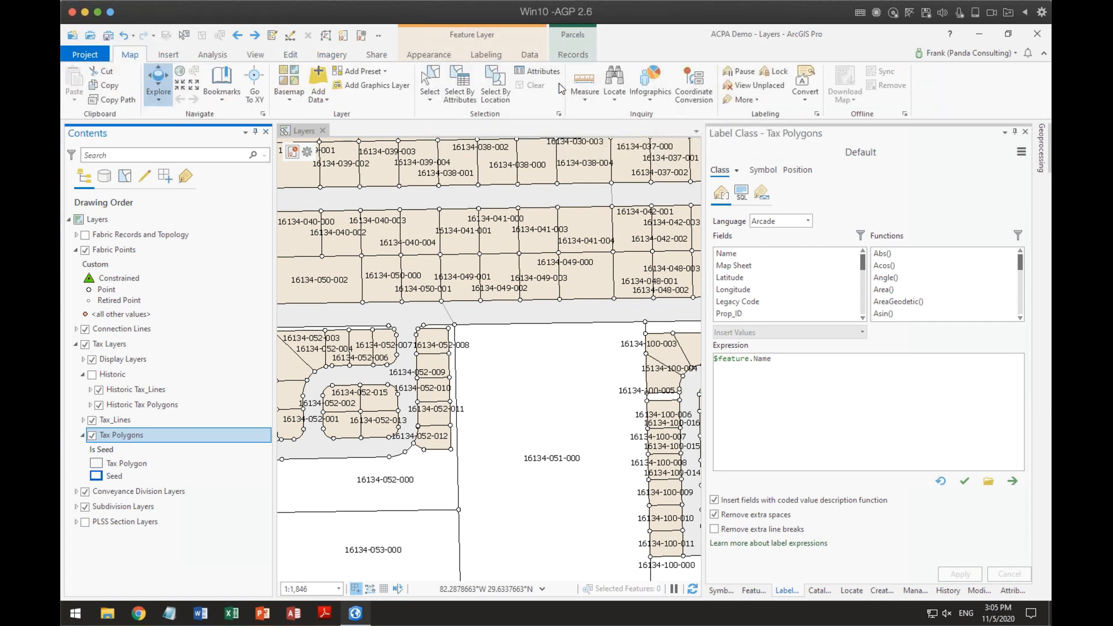
scroll(560, 84, "down", 1)
scroll(560, 84, "down", 6)
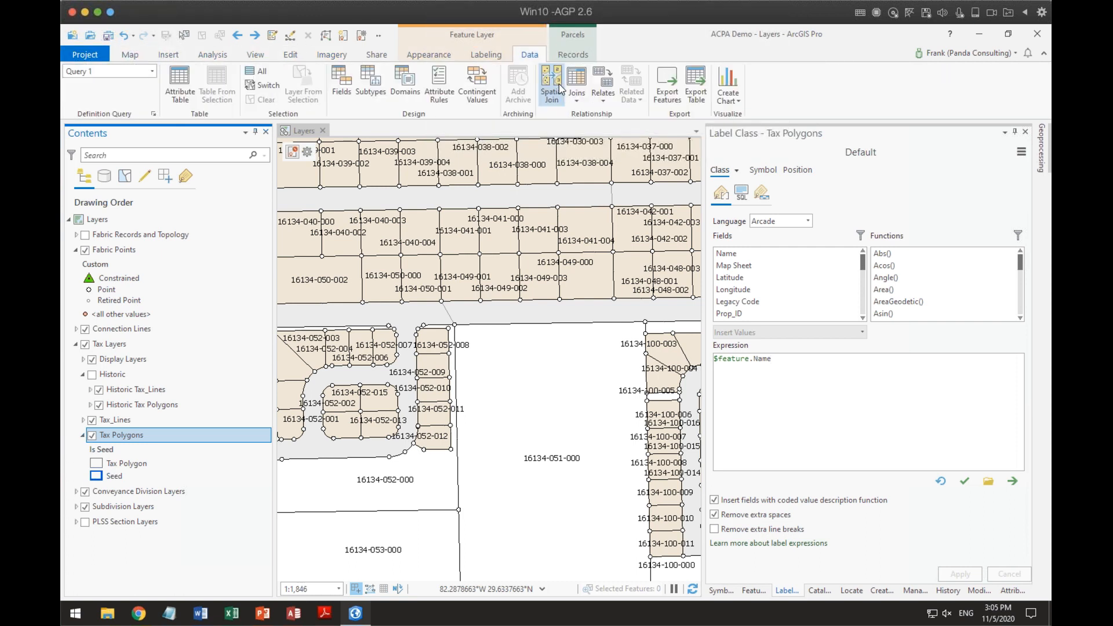
scroll(560, 87, "up", 2)
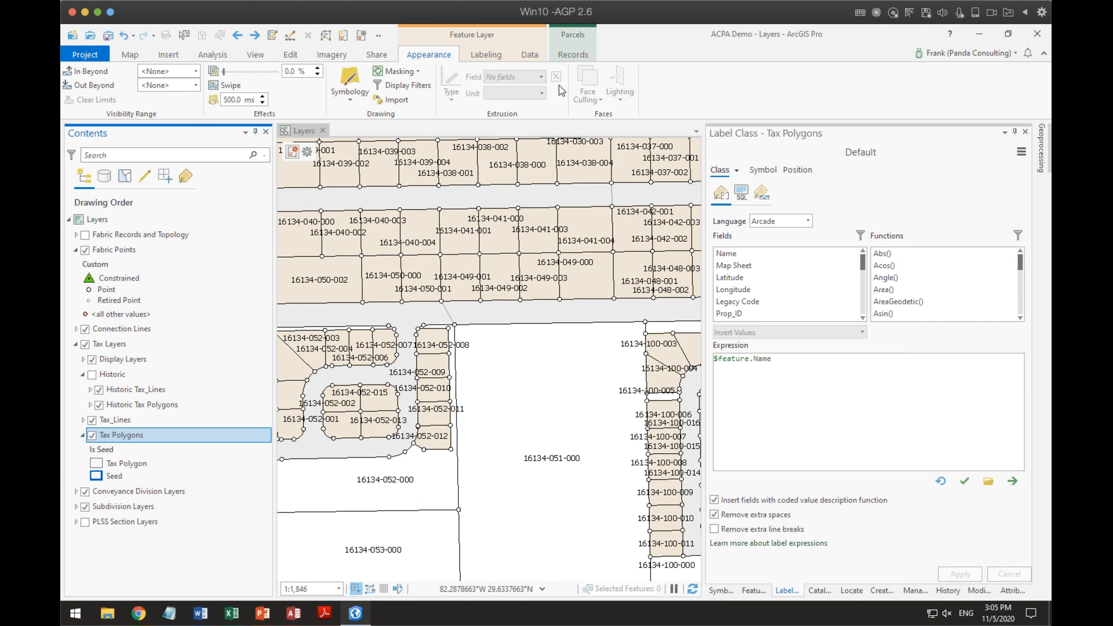
scroll(560, 88, "up", 3)
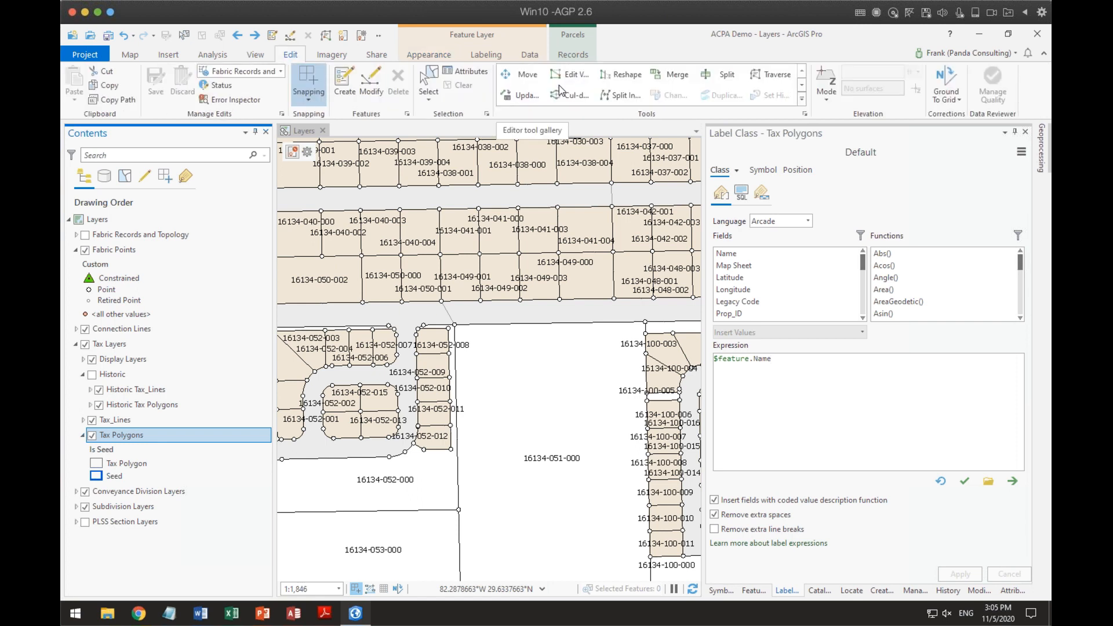
scroll(558, 85, "up", 1)
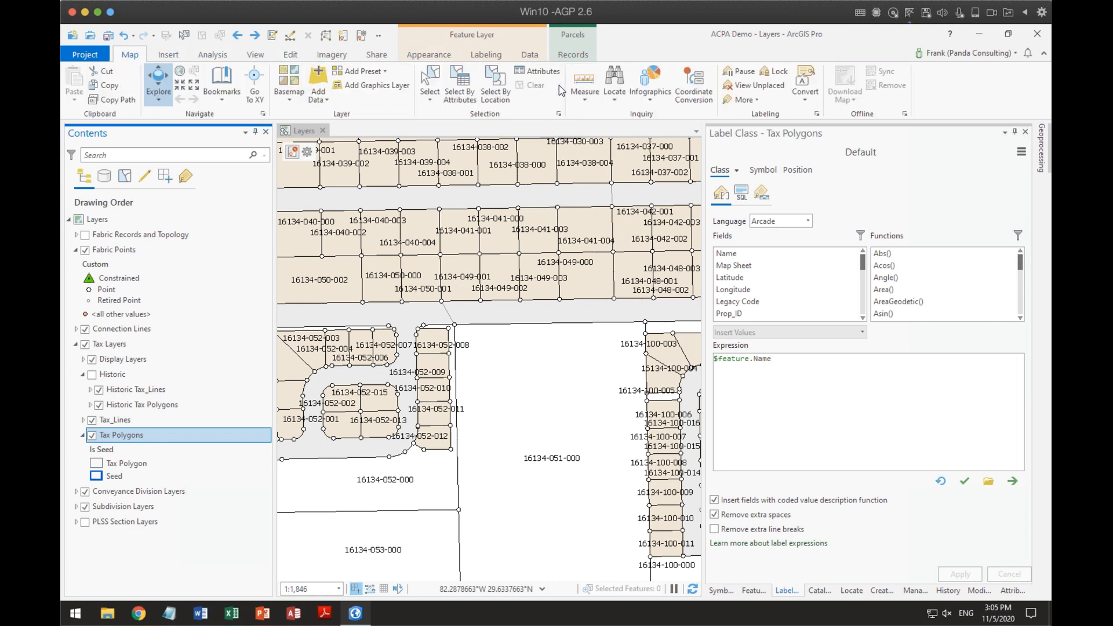
scroll(558, 86, "down", 7)
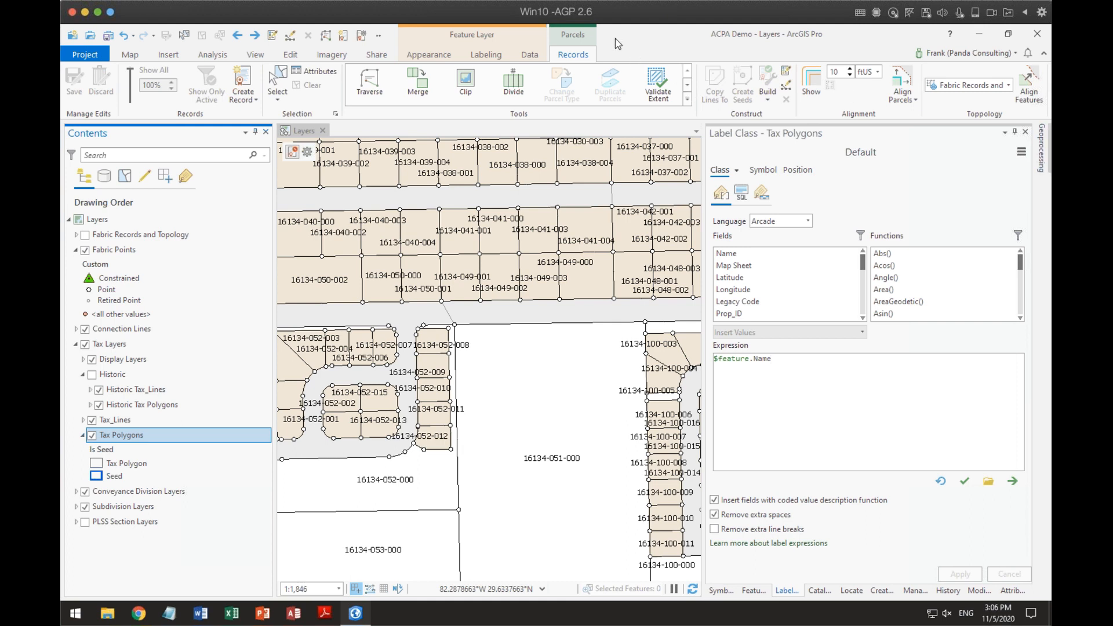
Show the keyboard access keys for the ribbon and for the Map commands, and return to the parcel Records commands.
key("super")
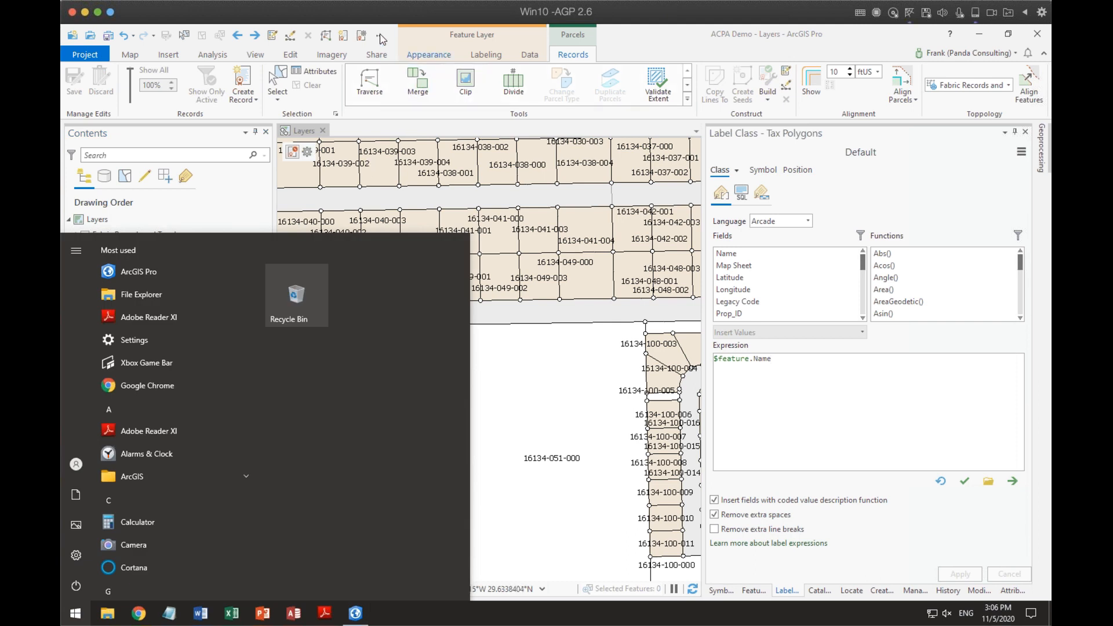
left_click(642, 32)
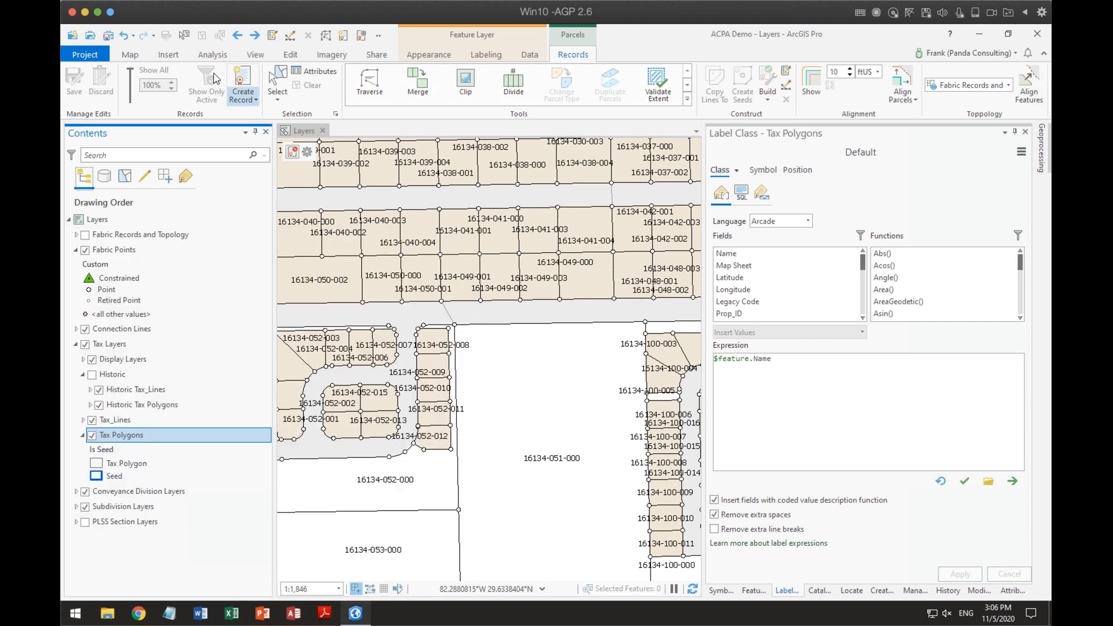
key("alt")
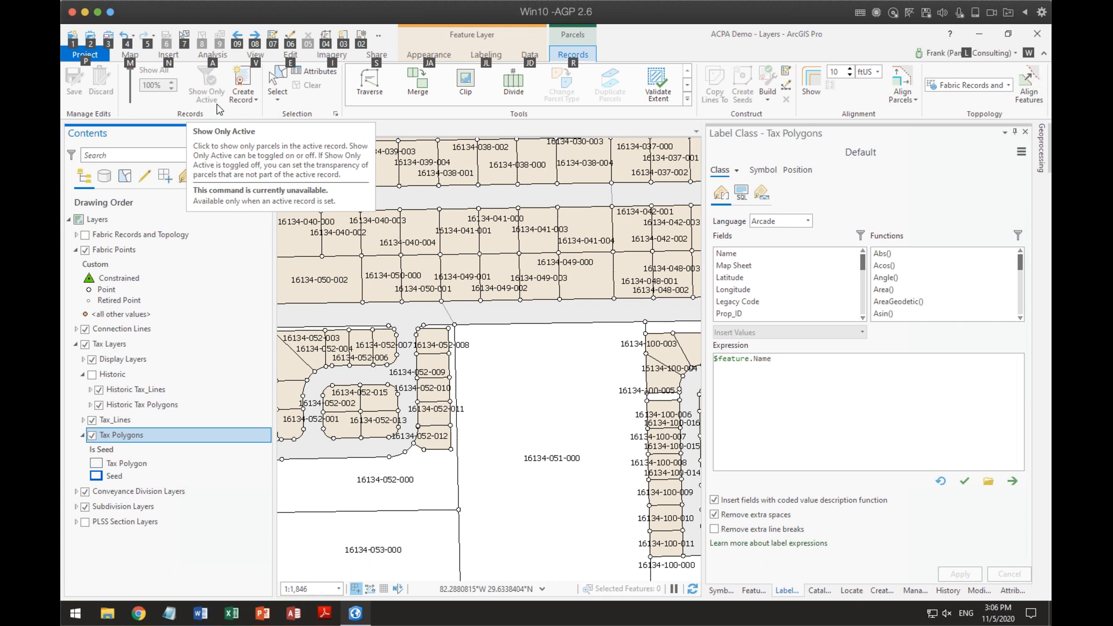
key("m")
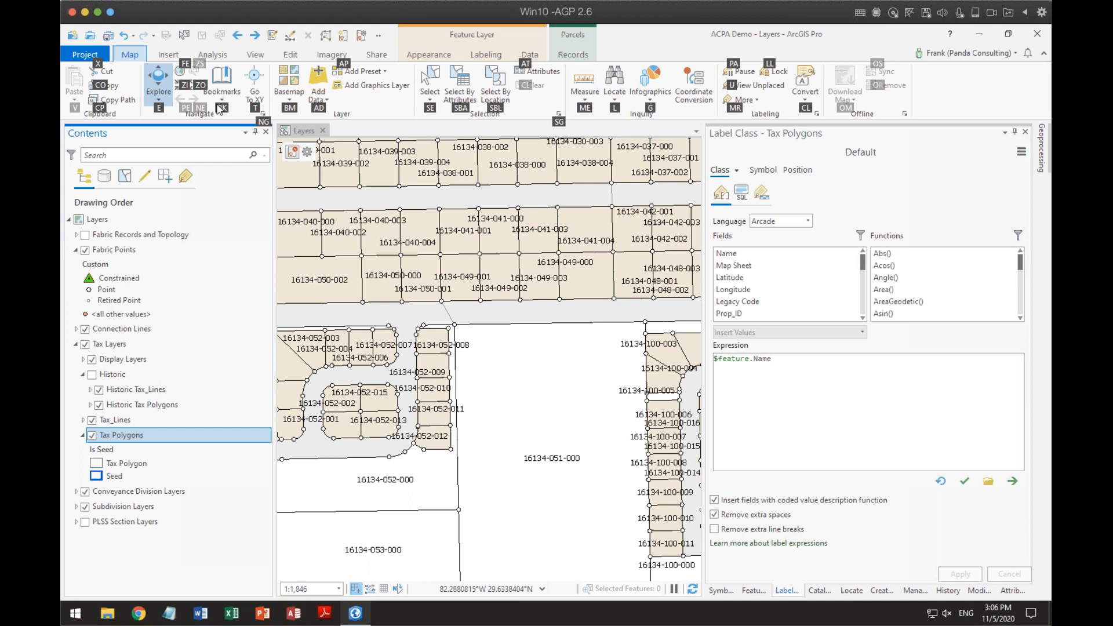
left_click(582, 55)
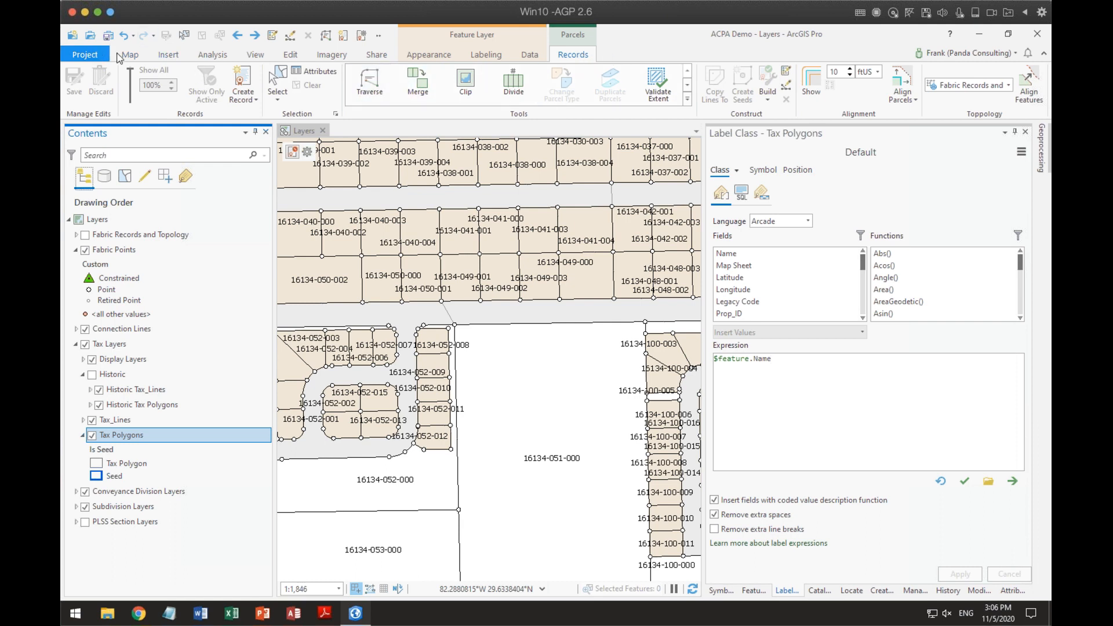
key("alt")
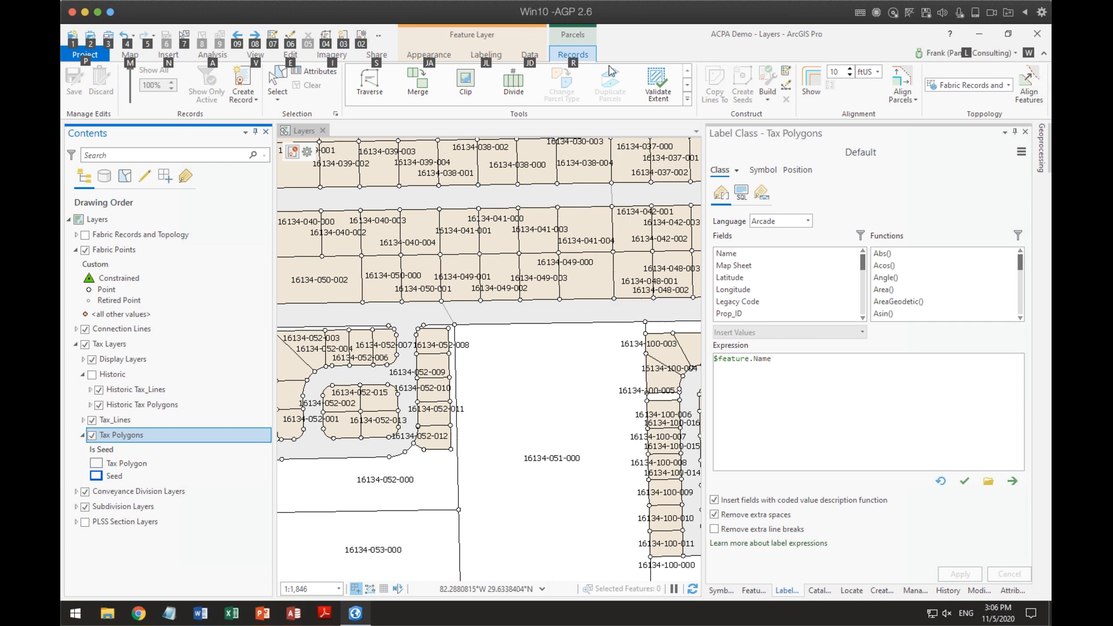
left_click(710, 69)
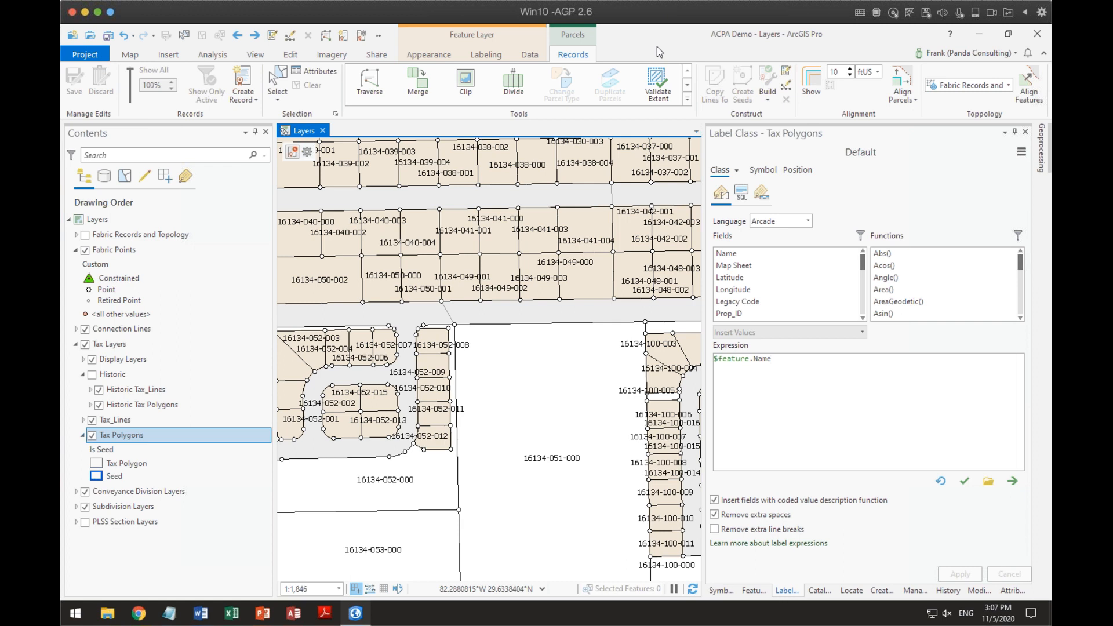
Bring up the labeling settings for Tax Polygons and list the map layers by labeling.
left_click(491, 61)
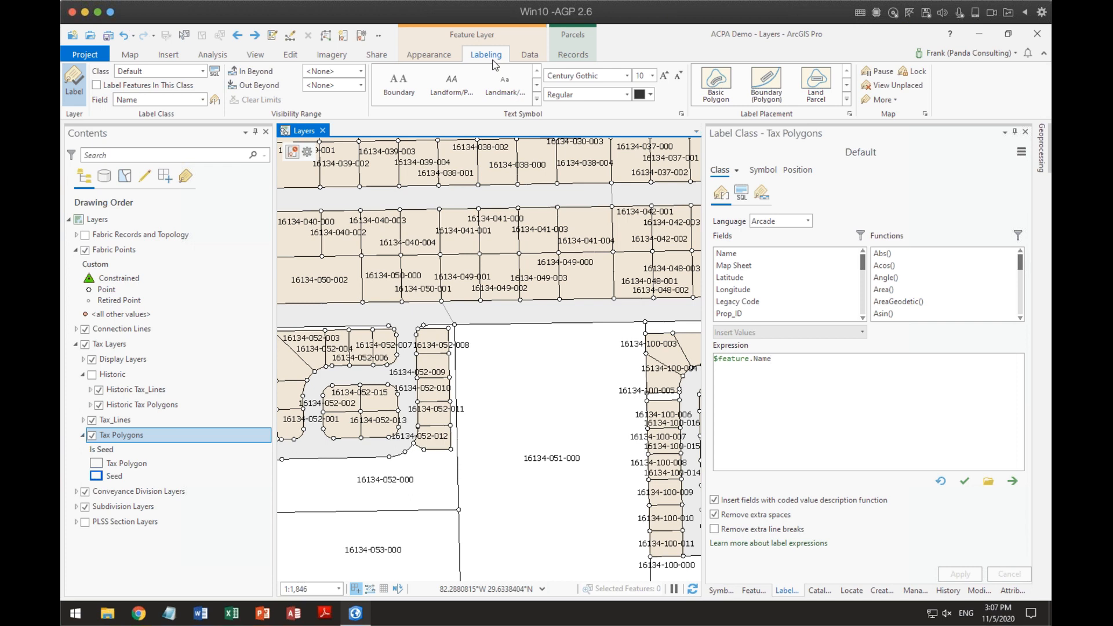
left_click(165, 72)
left_click(135, 76)
left_click(131, 436)
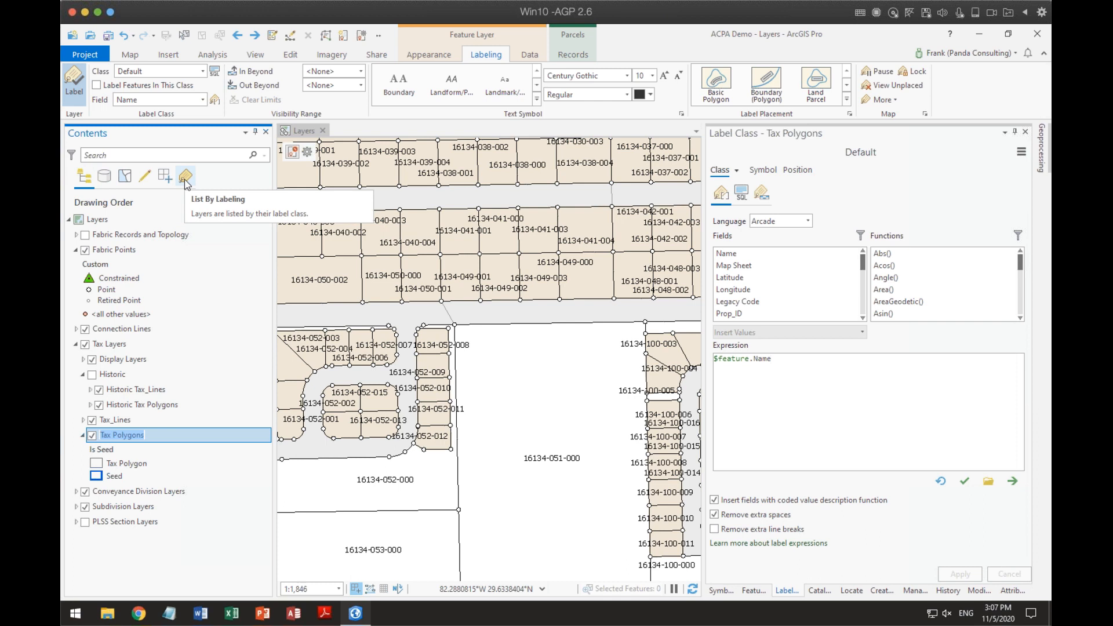
left_click(184, 179)
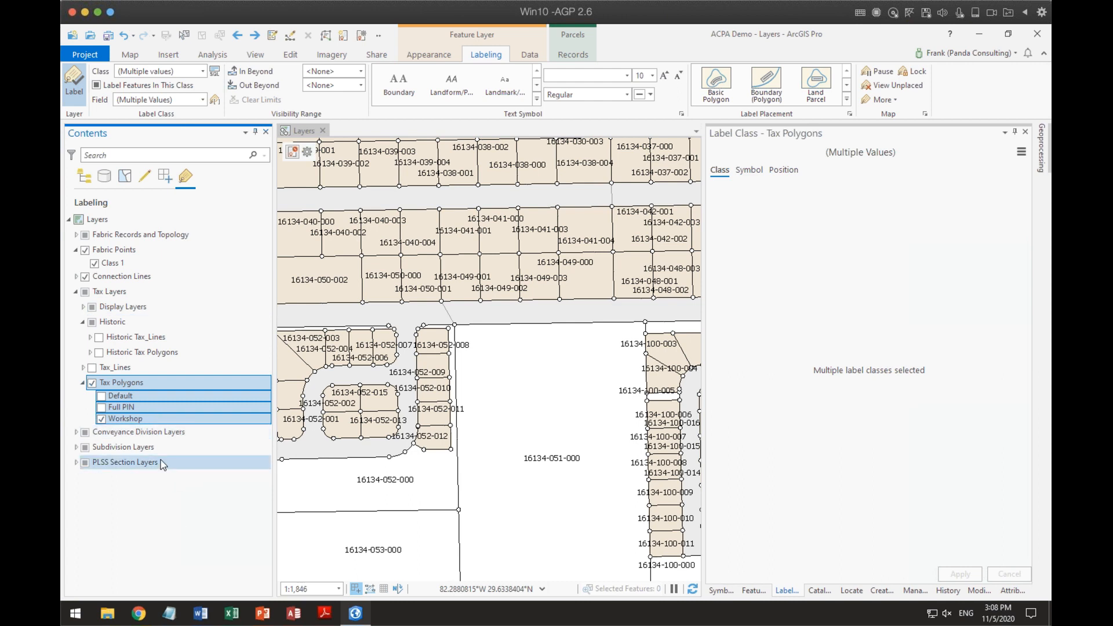
Compare the labeling properties of the Tax Polygons label classes Default, Full PIN and Workshop, one by one and with all three selected.
left_click(139, 430)
left_click(125, 419)
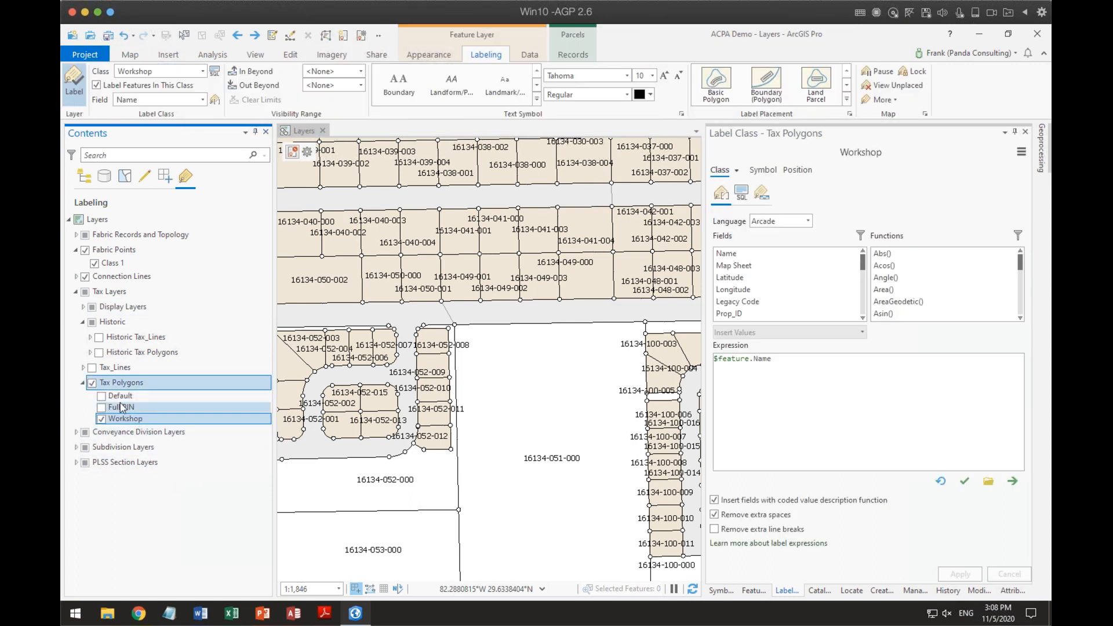
left_click(119, 397)
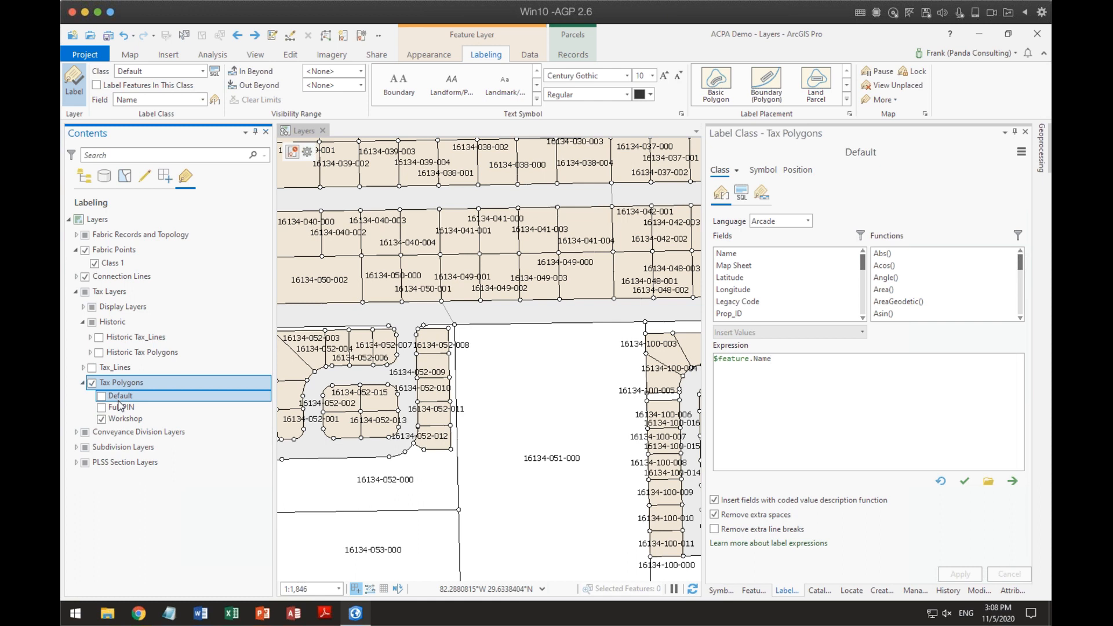
left_click(122, 408)
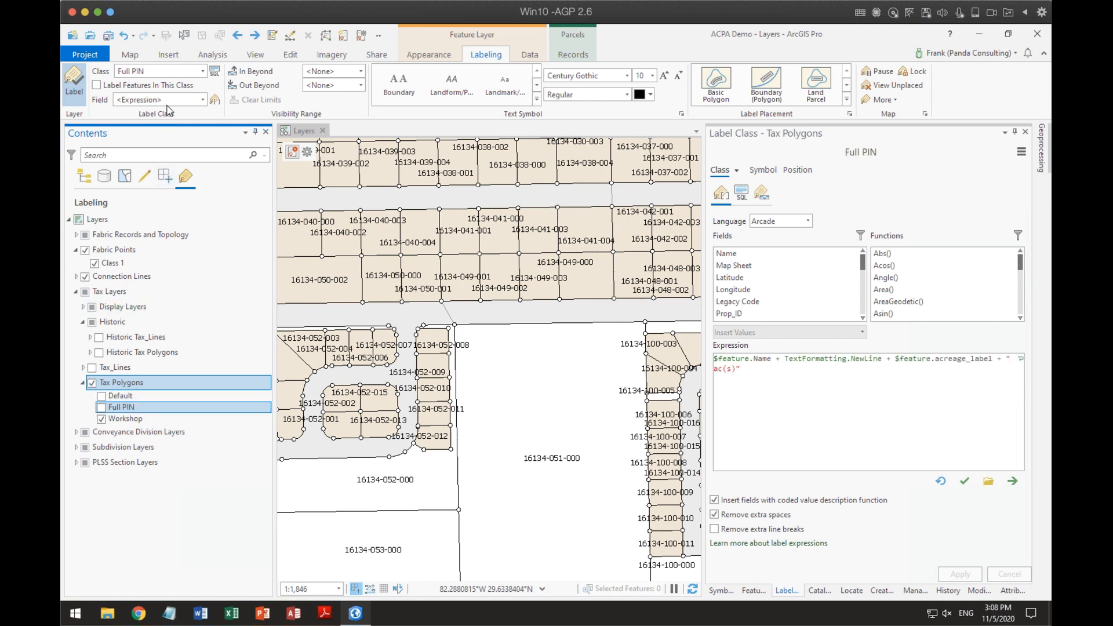
left_click(117, 419)
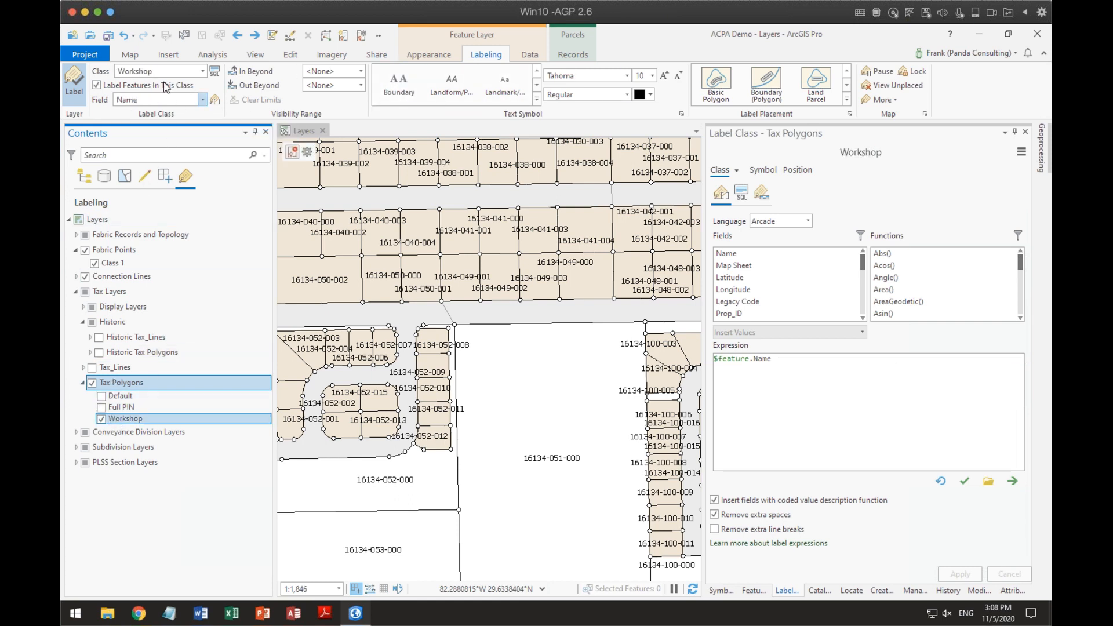
left_click(124, 408)
left_click(124, 396)
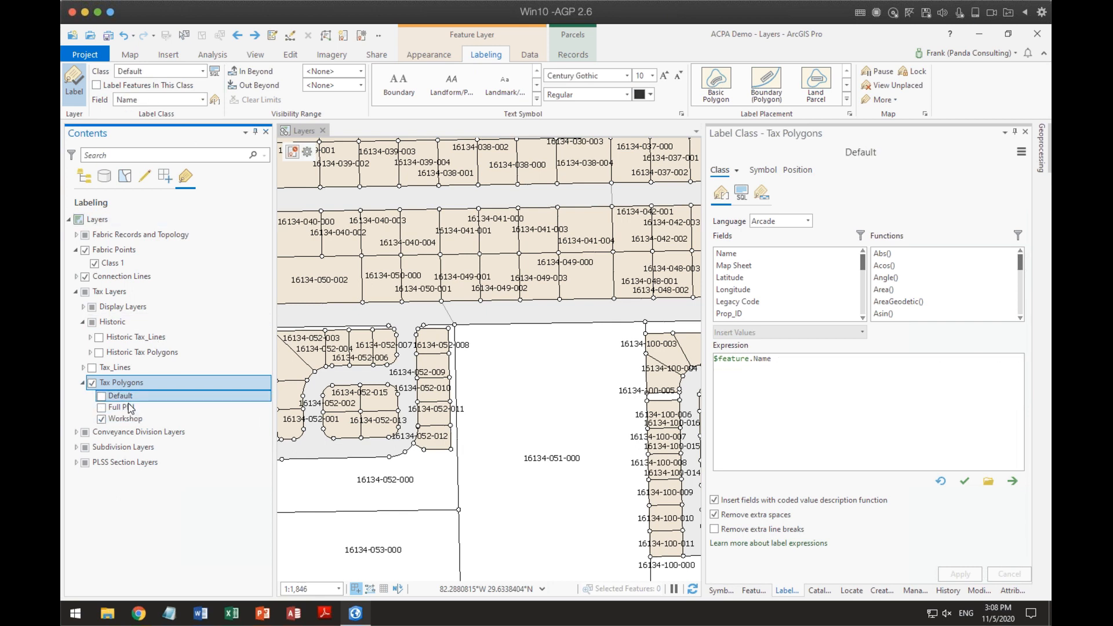
left_click(130, 417, "shift")
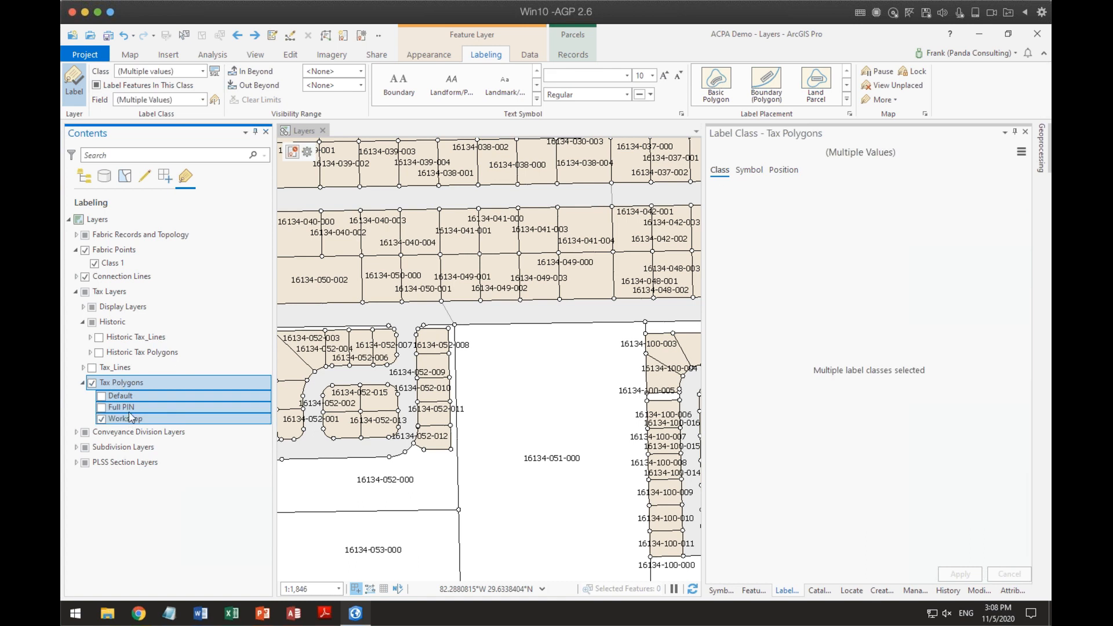
Go through the Default and Full PIN label classes of Tax Polygons and make Workshop the selected class.
left_click(127, 415)
left_click(125, 397)
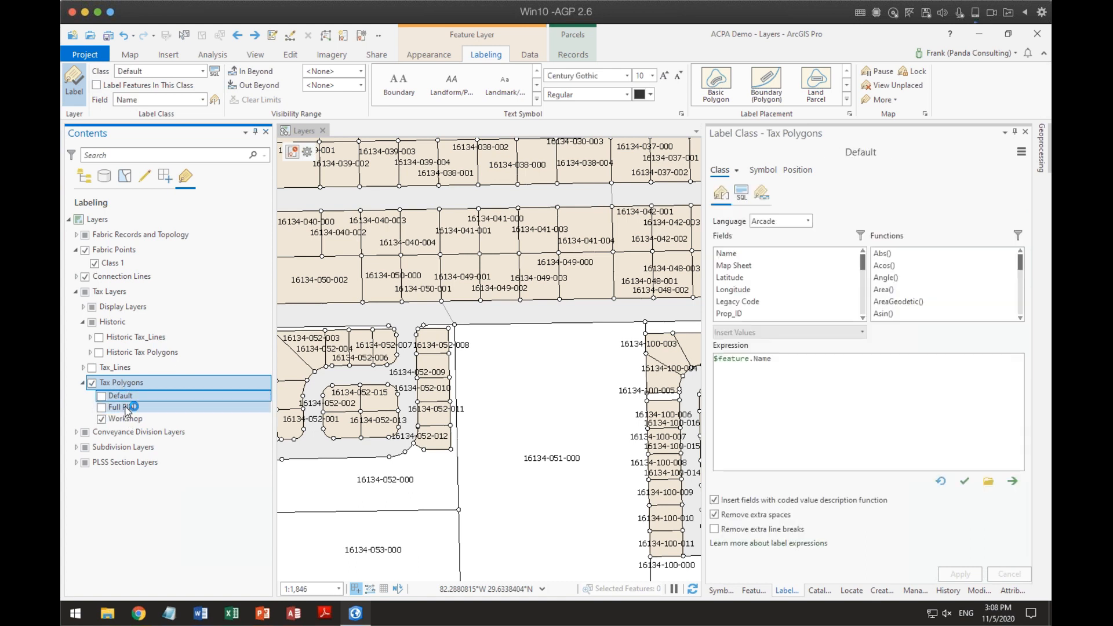
left_click(128, 407)
left_click(127, 420)
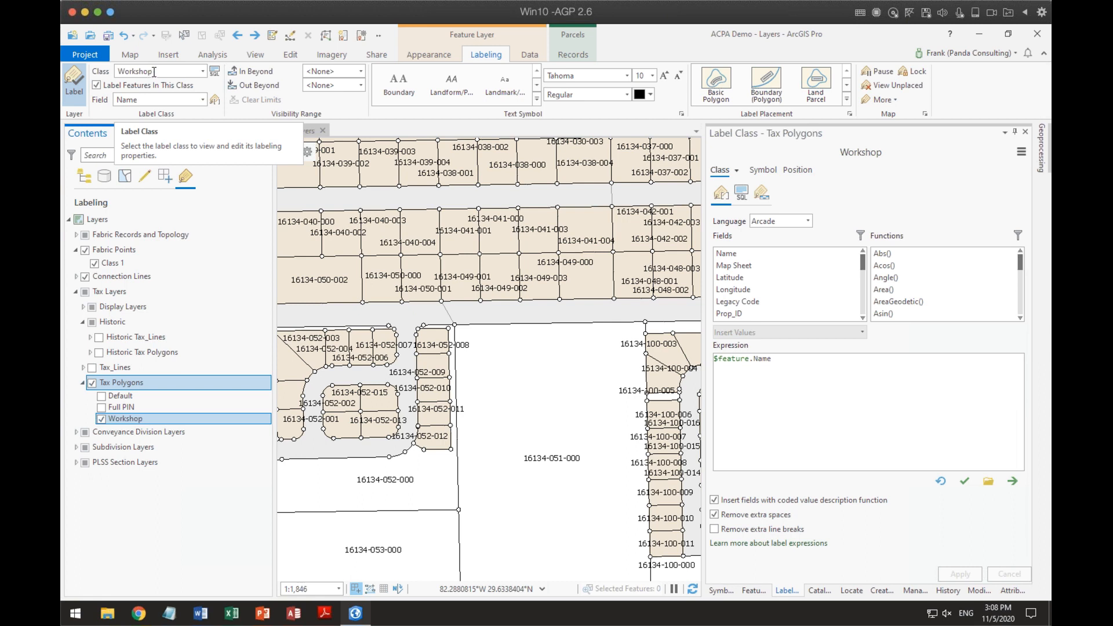
Review the fields available for labeling the Workshop class and keep Name as its label field, with labeling on.
left_click(203, 101)
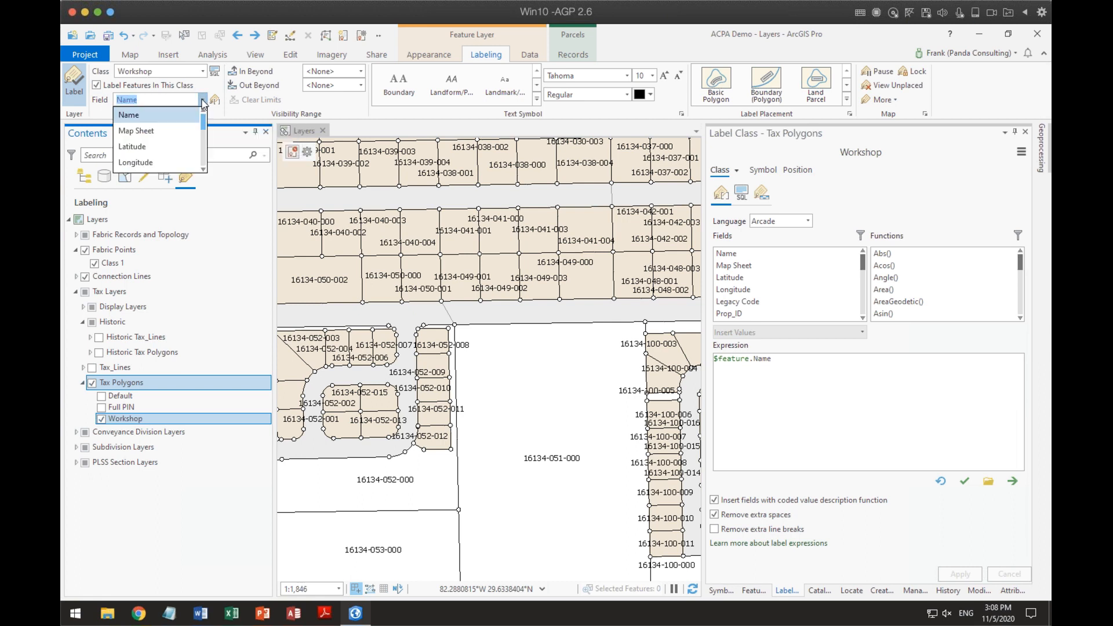
left_click(144, 116)
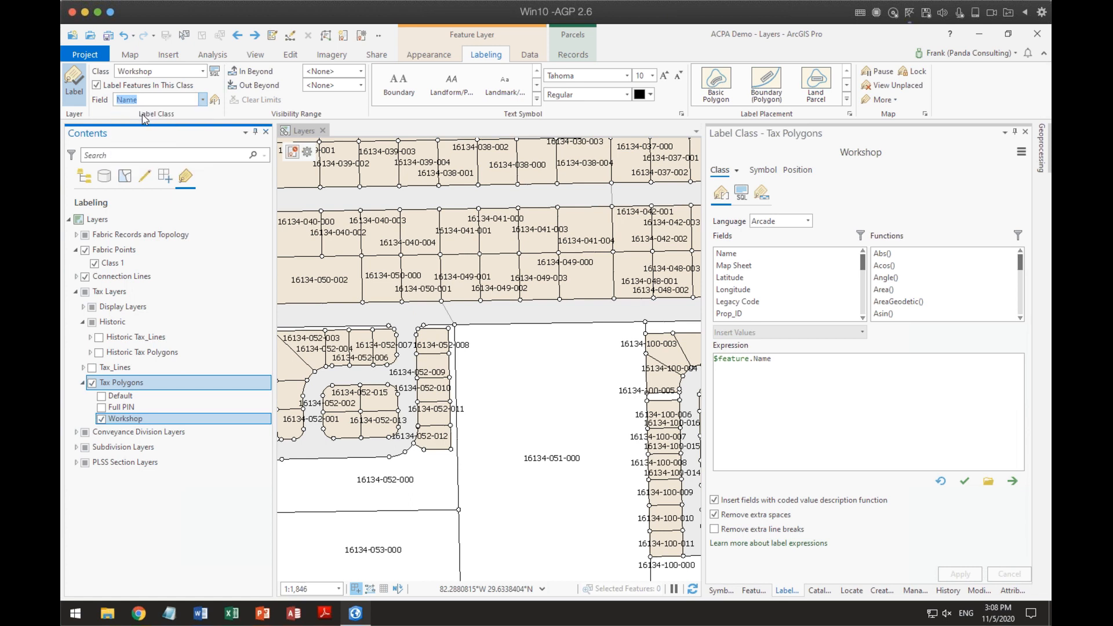
left_click(96, 87)
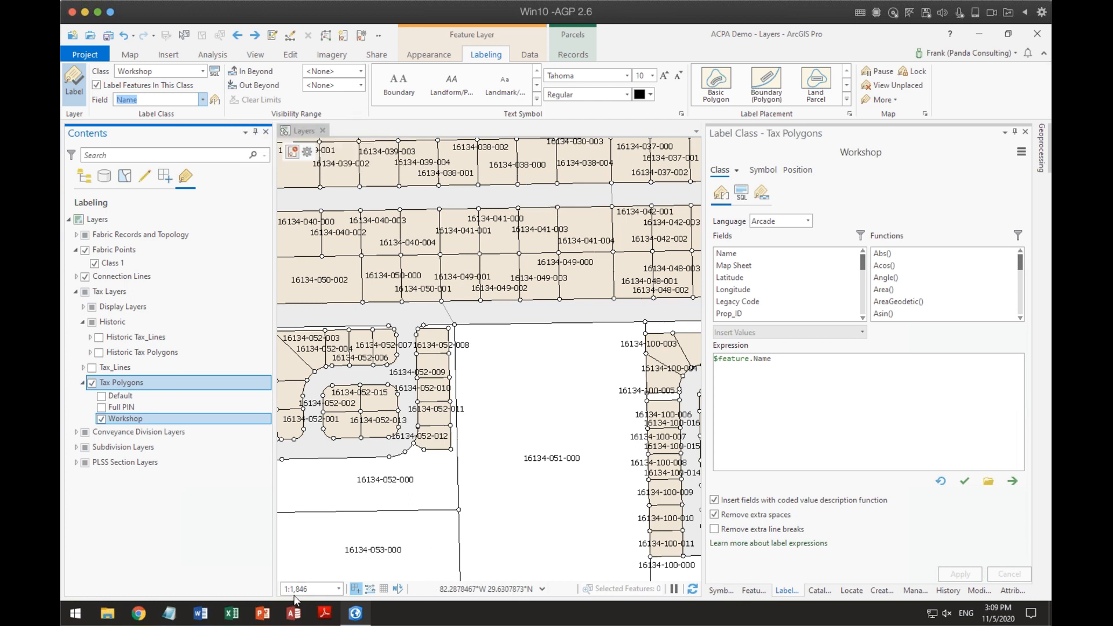
Set the Workshop class's out-beyond visibility limit to 1:1,800.
left_click(344, 85)
type("1800")
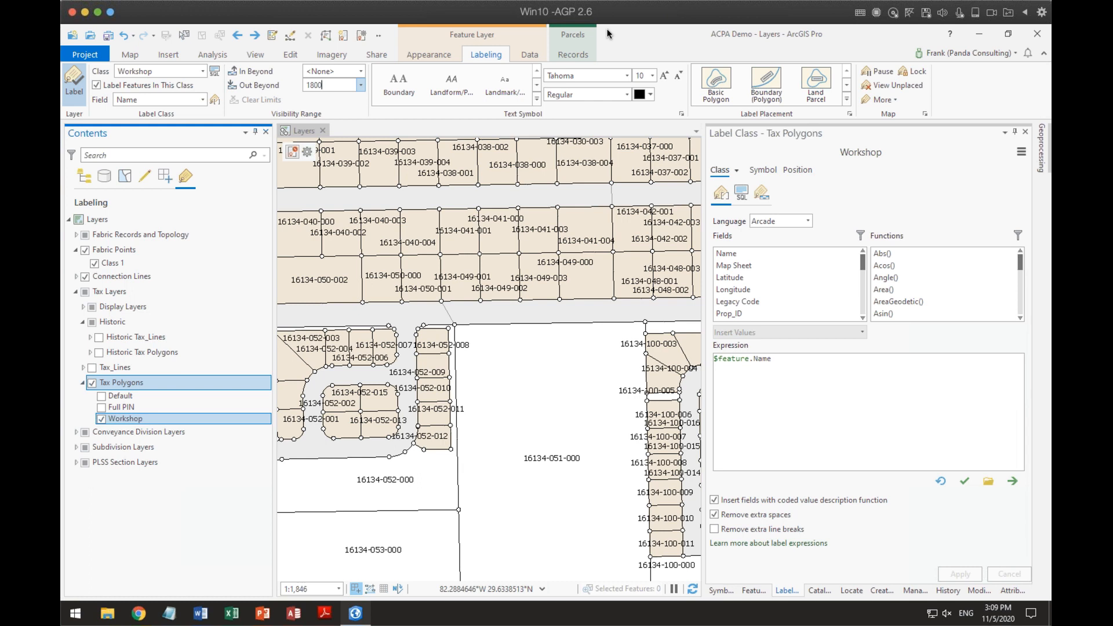
key("Return")
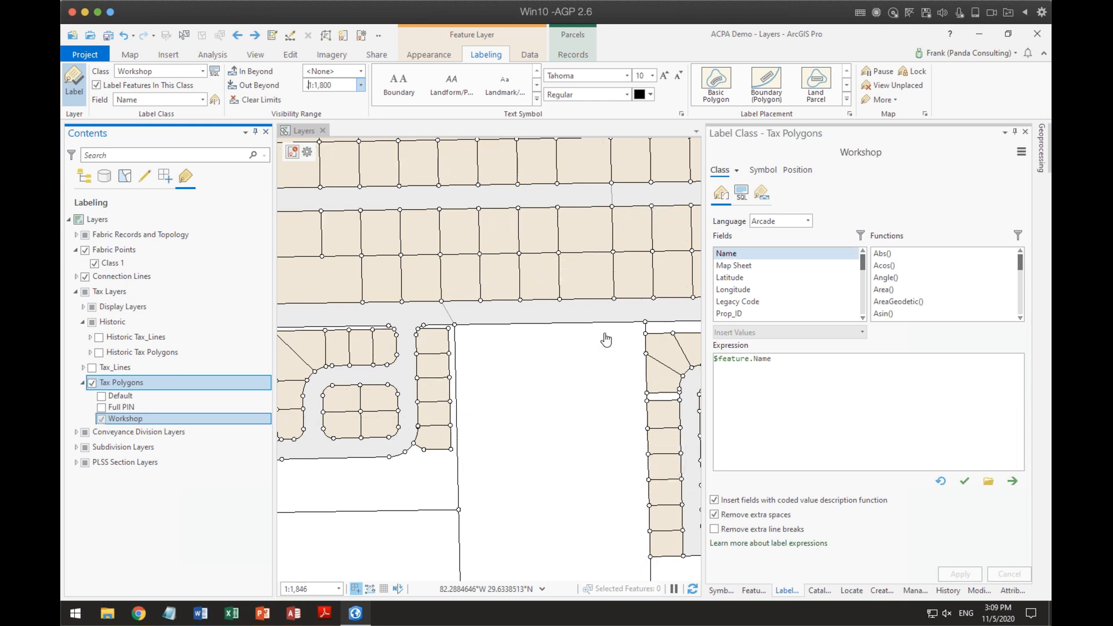
Reset the Workshop class's out-beyond visibility limit to <None>.
left_click_drag(344, 84, 279, 87)
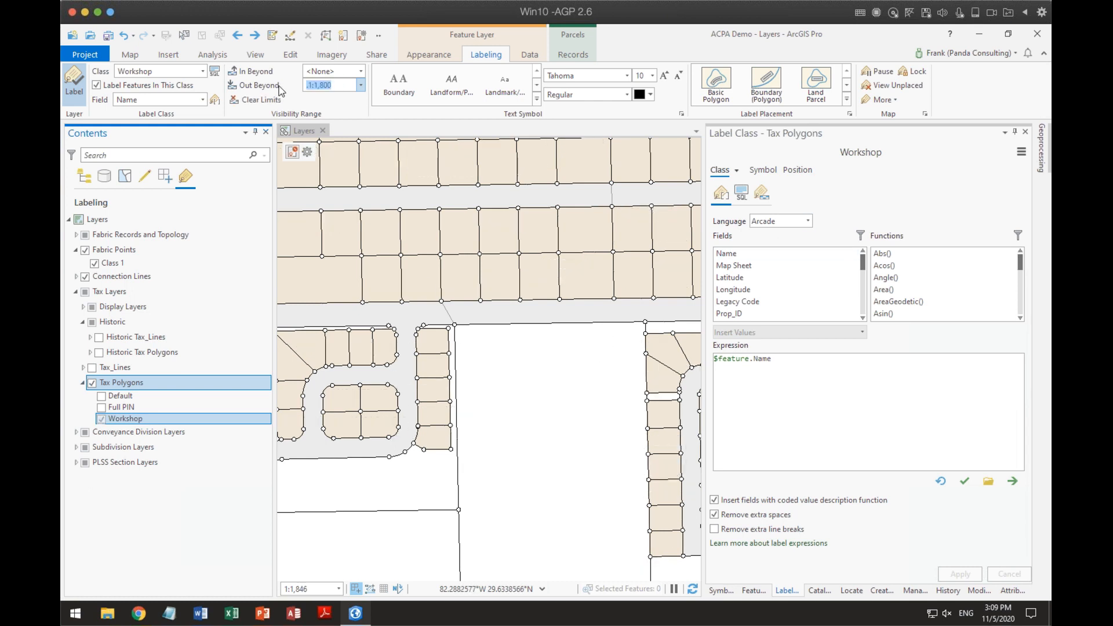
key("BackSpace")
left_click(361, 85)
left_click(332, 102)
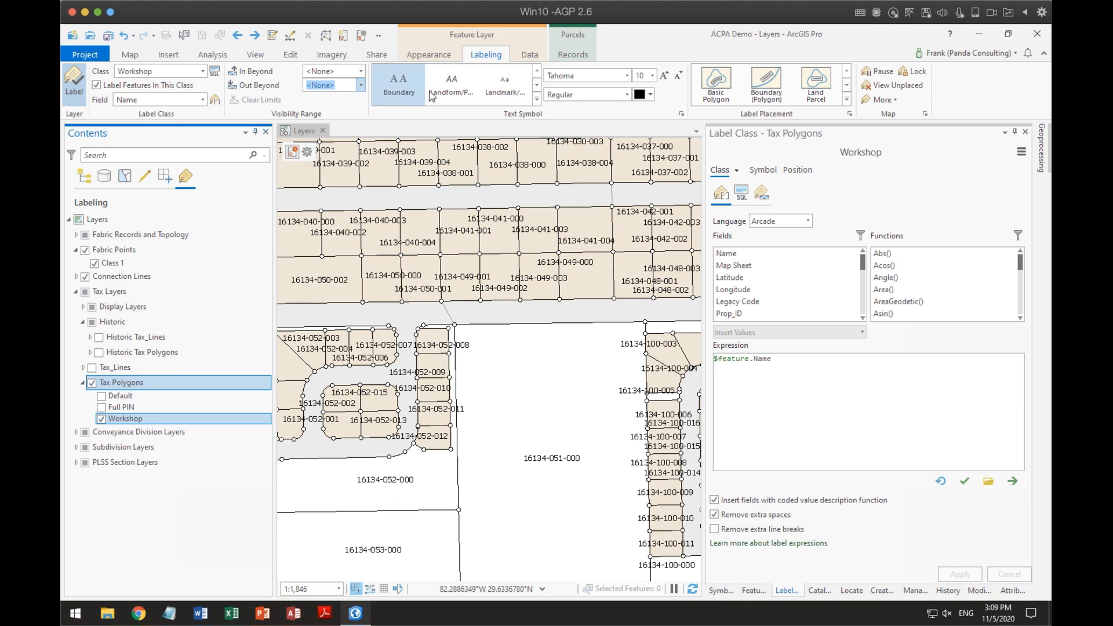
Browse the gallery of predefined text symbols from beginning to end and close it without choosing one.
left_click(538, 102)
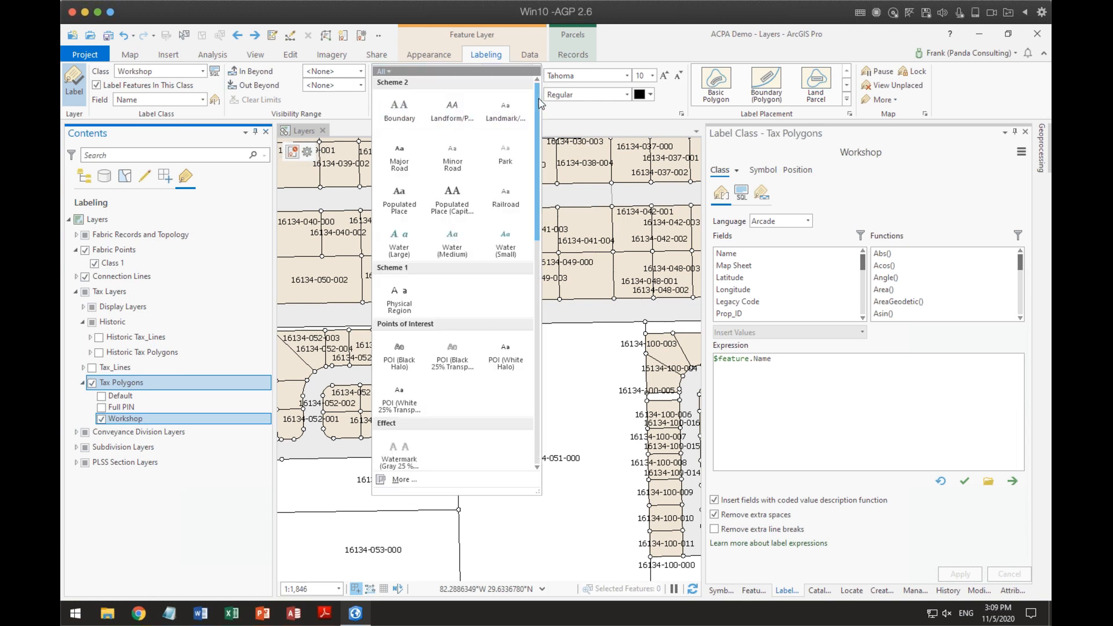
scroll(506, 356, "down", 10)
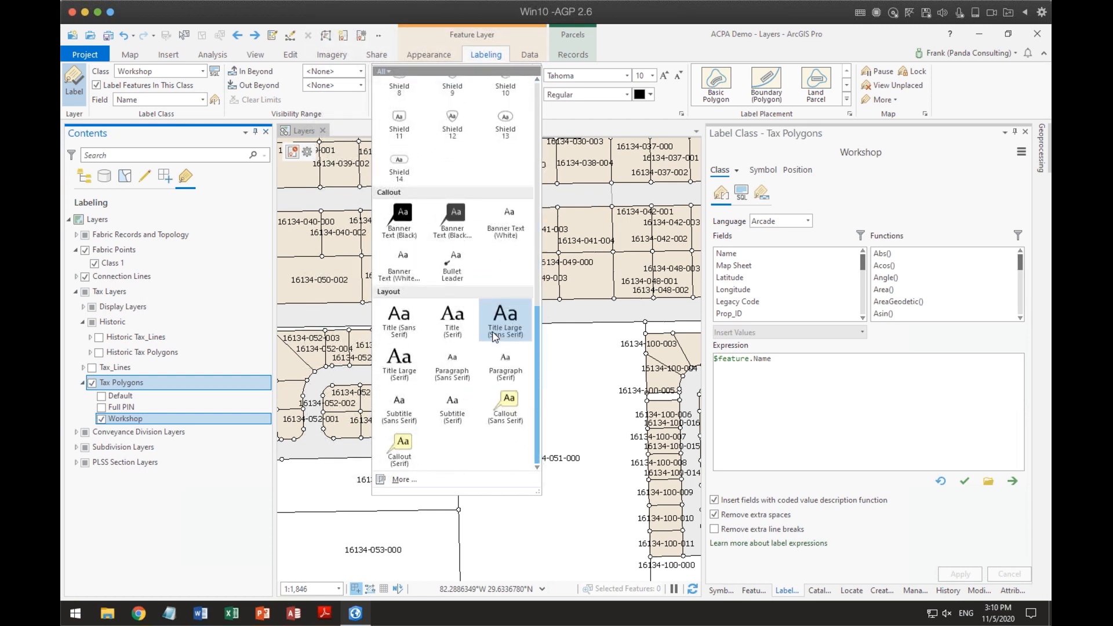
scroll(495, 336, "up", 9)
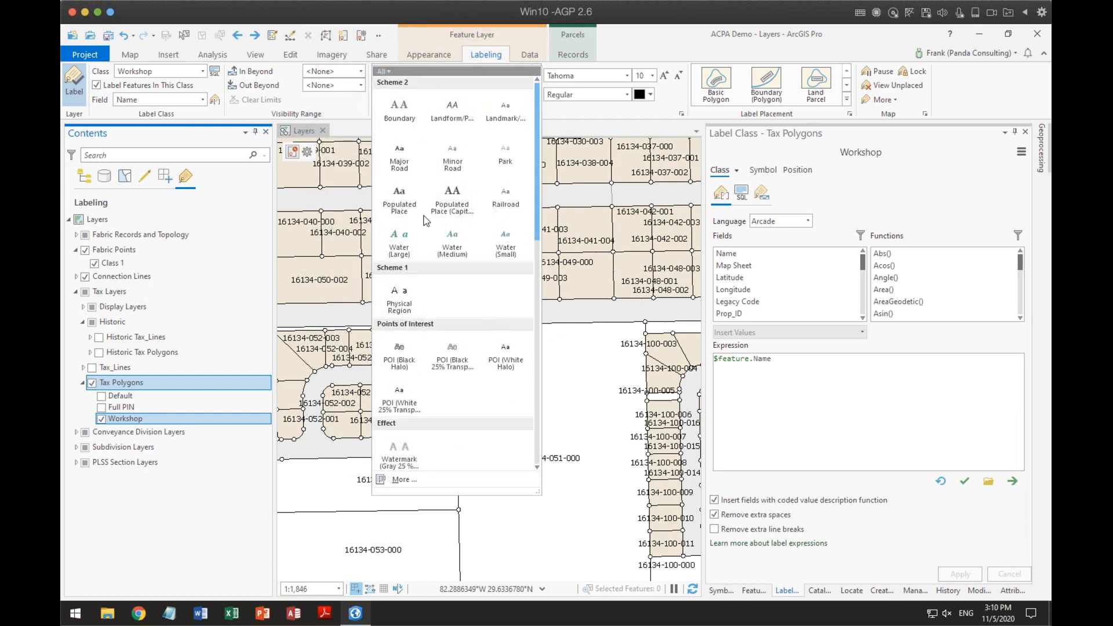
left_click(663, 35)
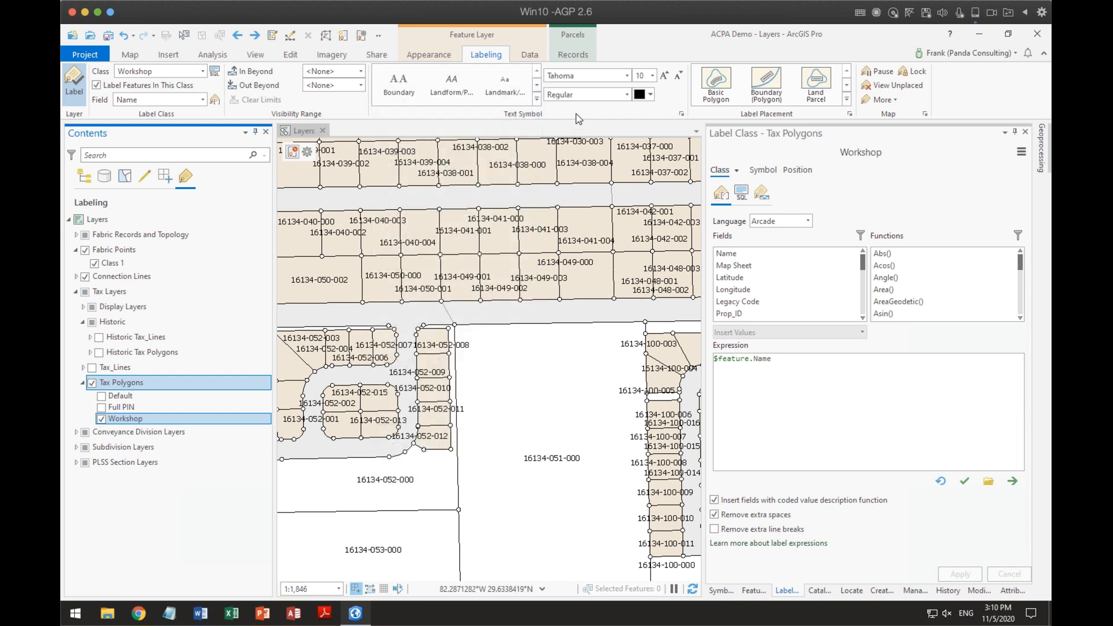
Look through the fonts and font styles available for the Workshop labels, keeping Tahoma Regular.
left_click(628, 75)
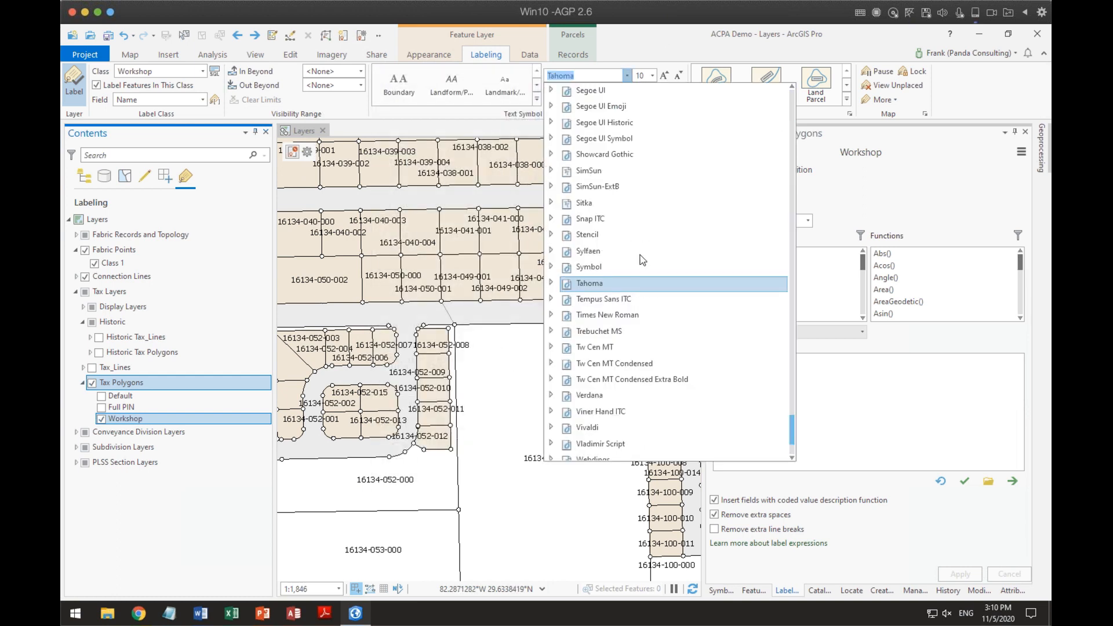
scroll(646, 264, "up", 15)
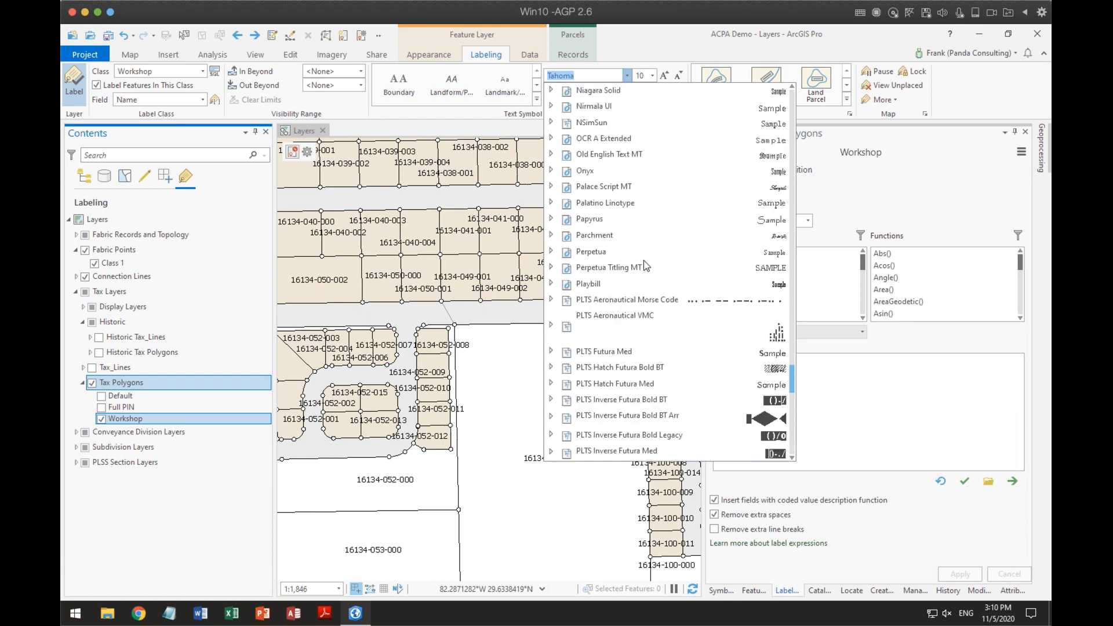
scroll(643, 255, "up", 20)
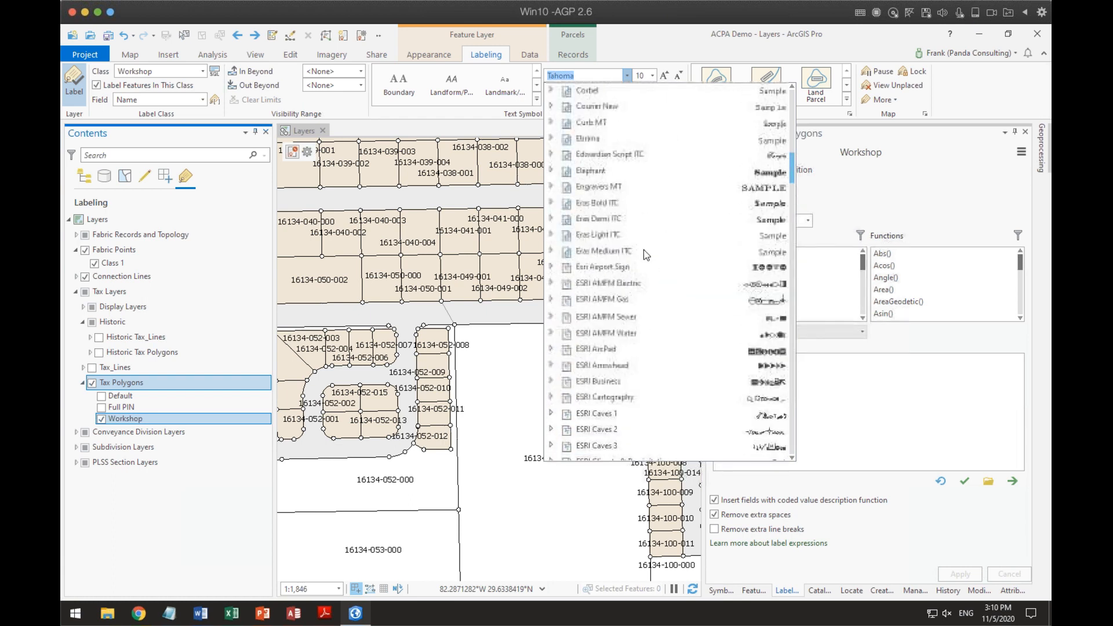
left_click(631, 38)
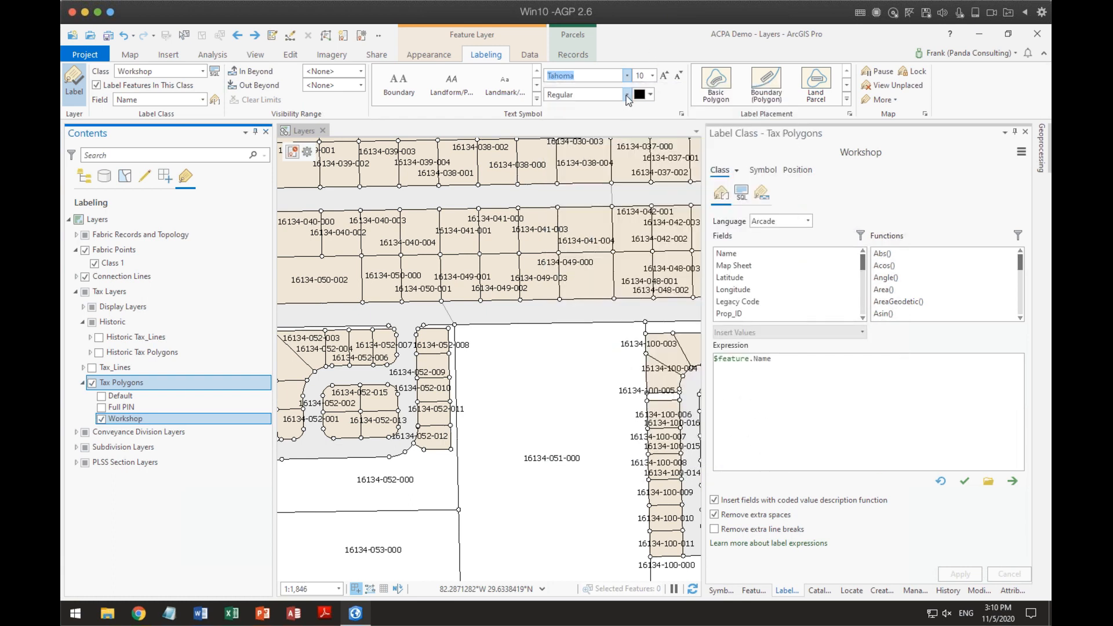
left_click(627, 95)
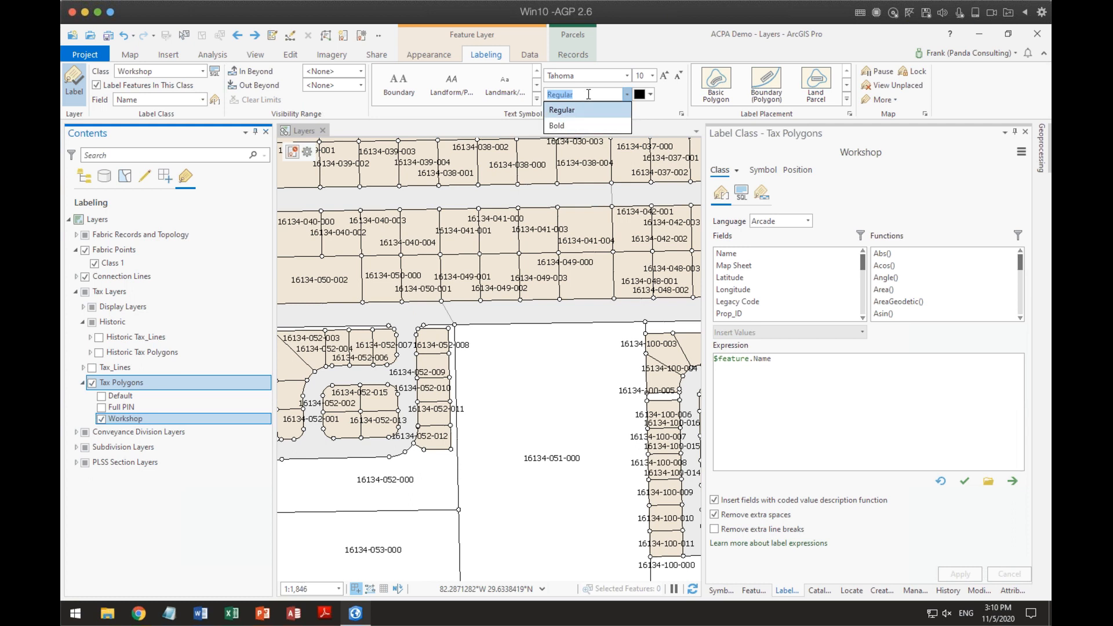
left_click(663, 76)
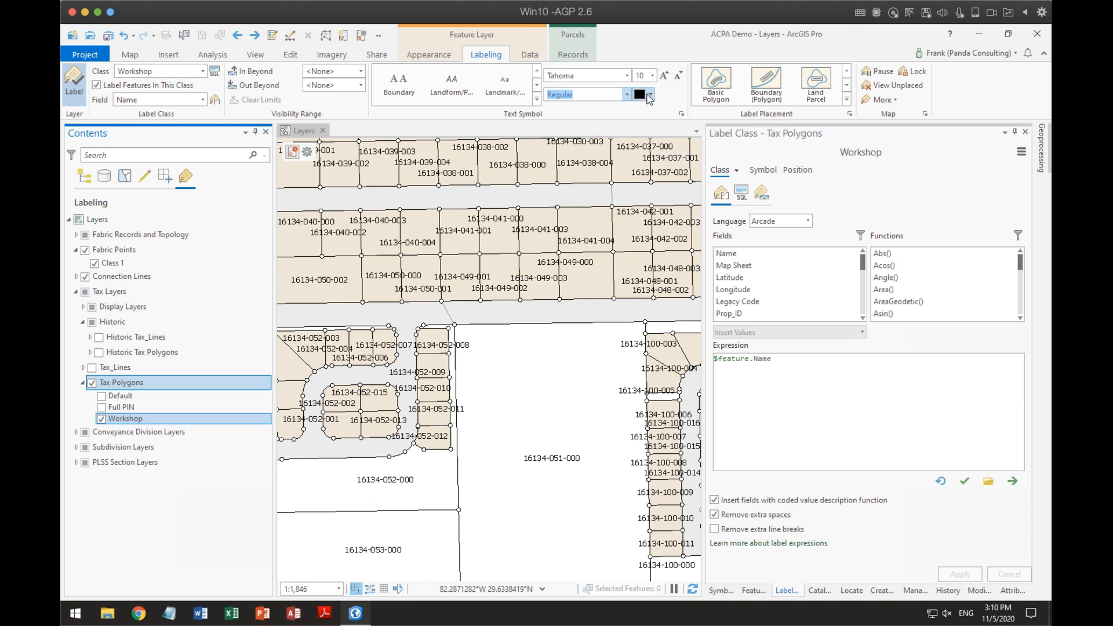
Try red as the text color of the Workshop labels and return it to black.
left_click(651, 95)
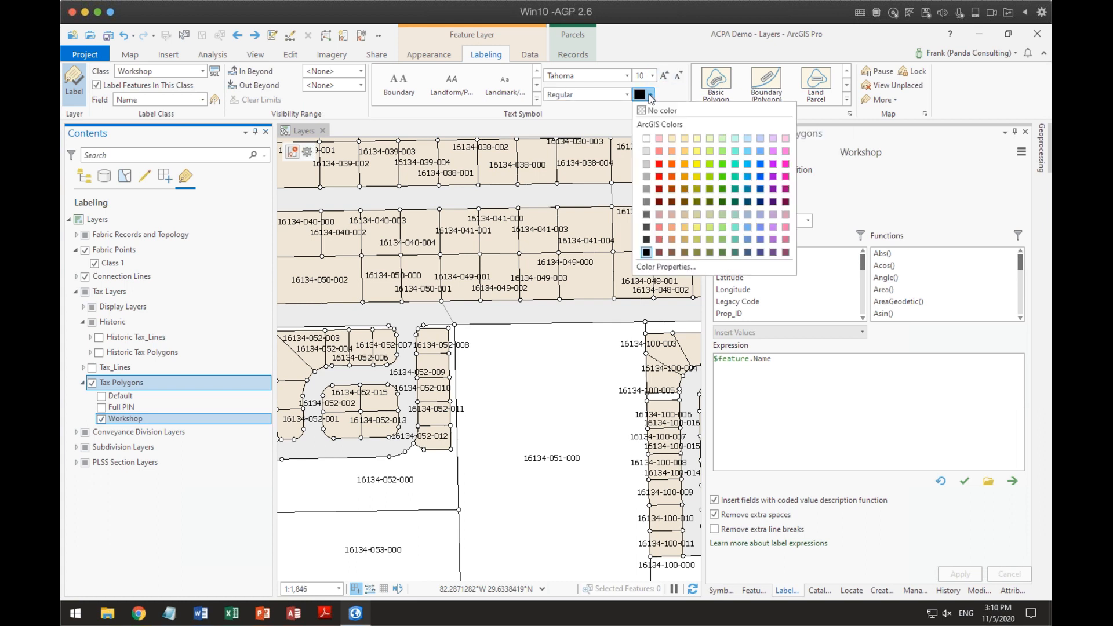
left_click(661, 164)
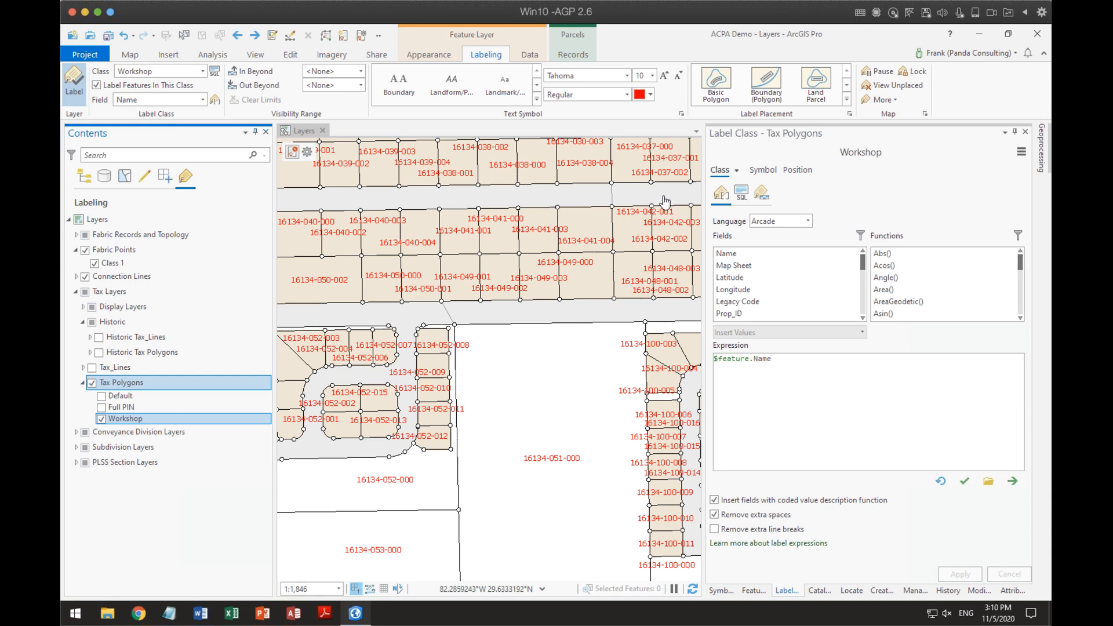
left_click(651, 96)
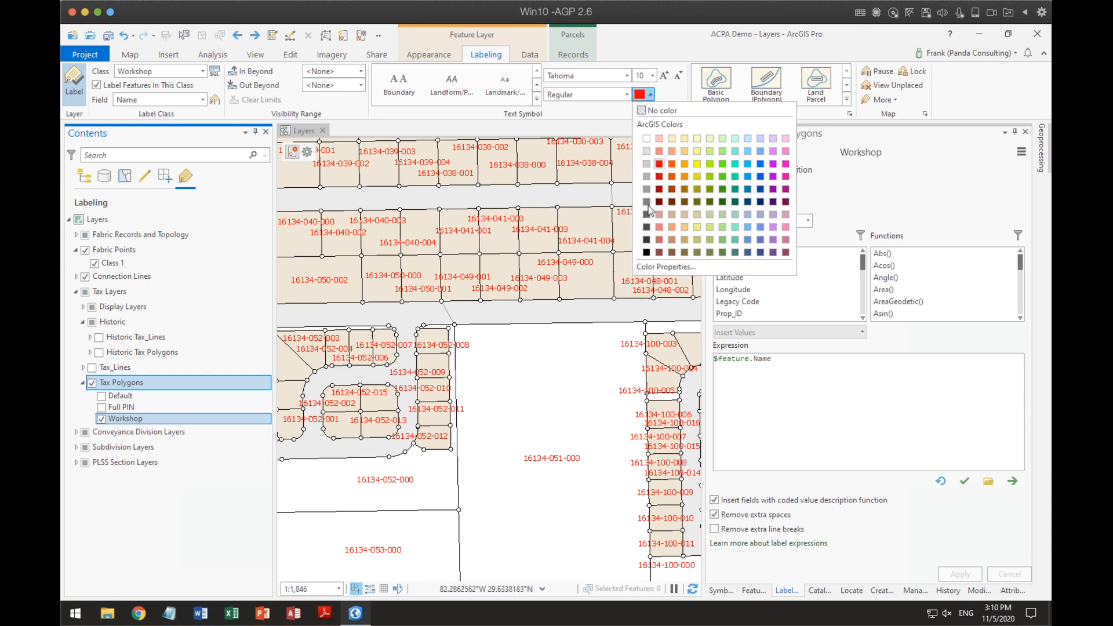
left_click(646, 252)
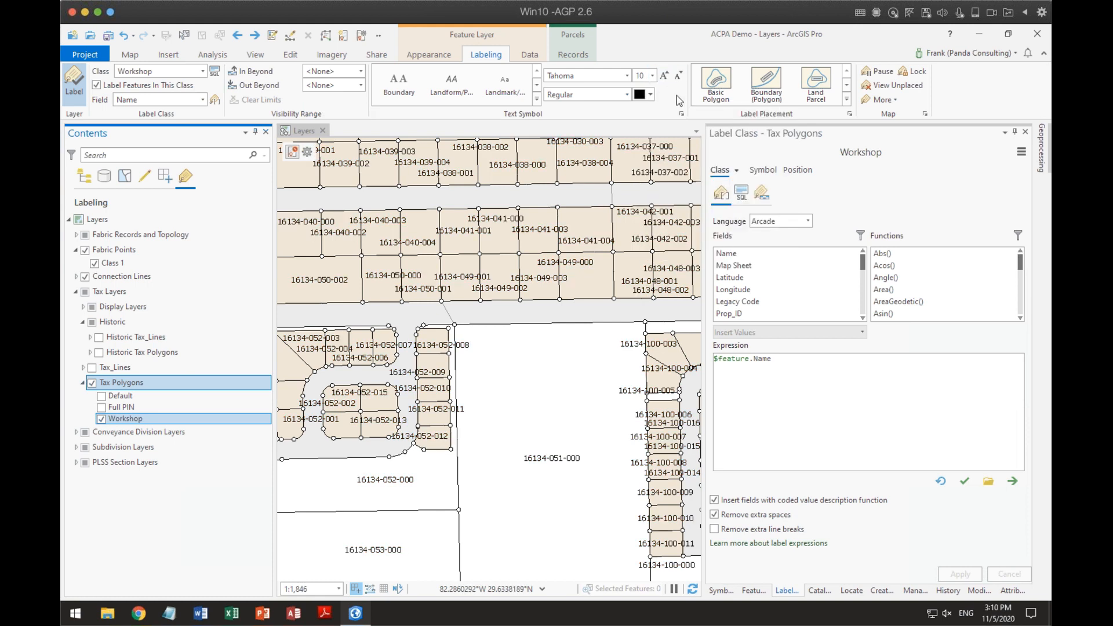
Try the Bold font style on the Workshop labels and return it to Regular.
left_click(626, 95)
left_click(579, 119)
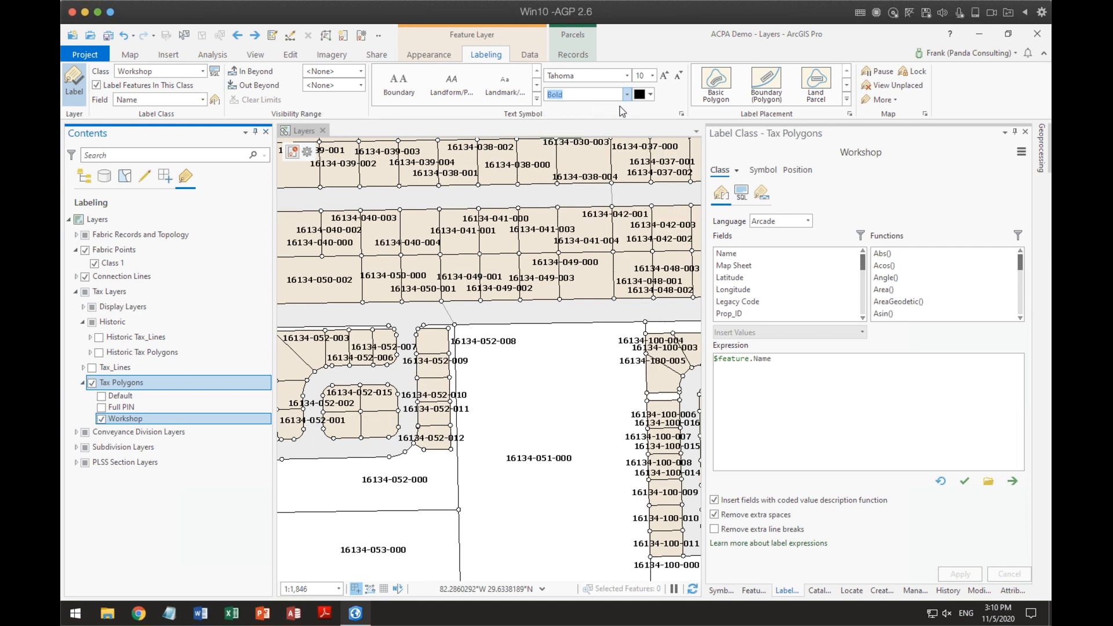
left_click(626, 95)
left_click(606, 110)
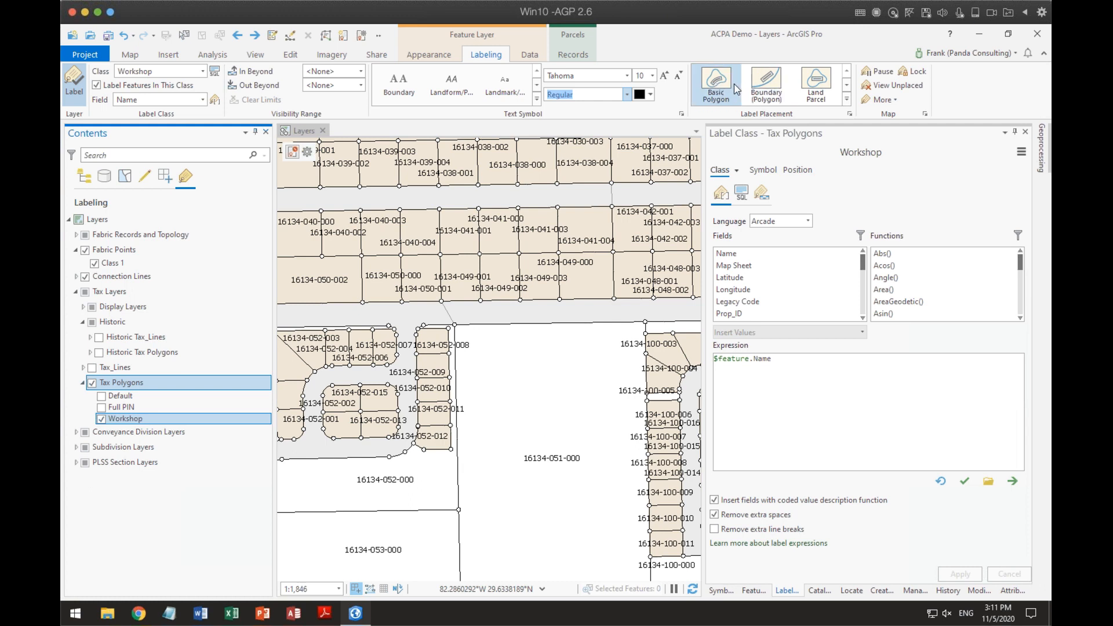
Look over the polygon label placement styles, from Basic Polygon and Land Parcel to the water and watermark styles.
left_click(848, 101)
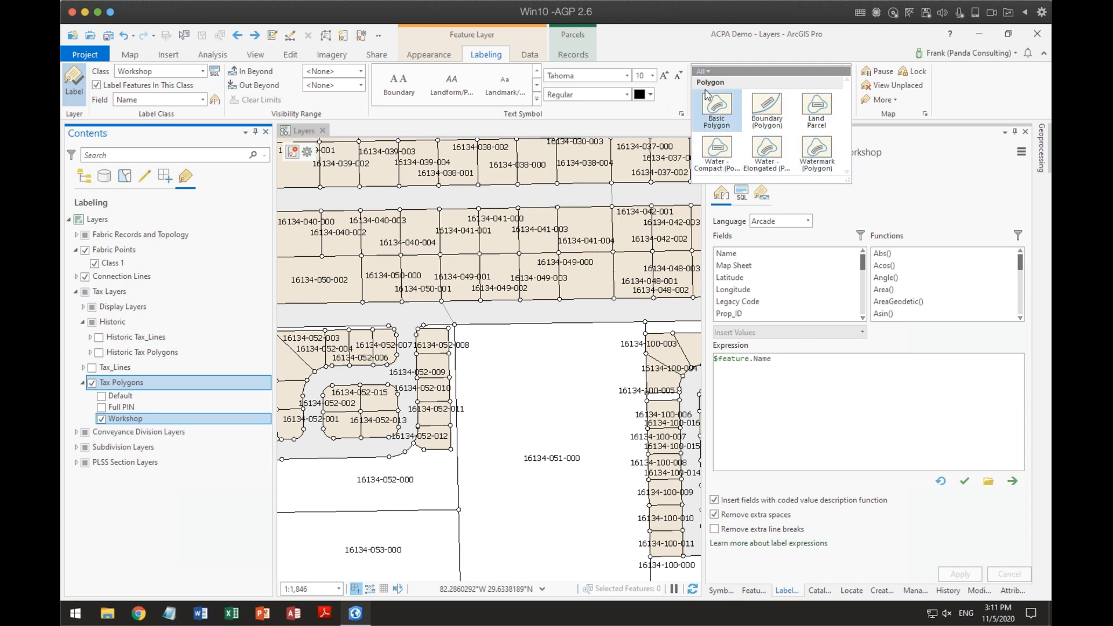
left_click(775, 48)
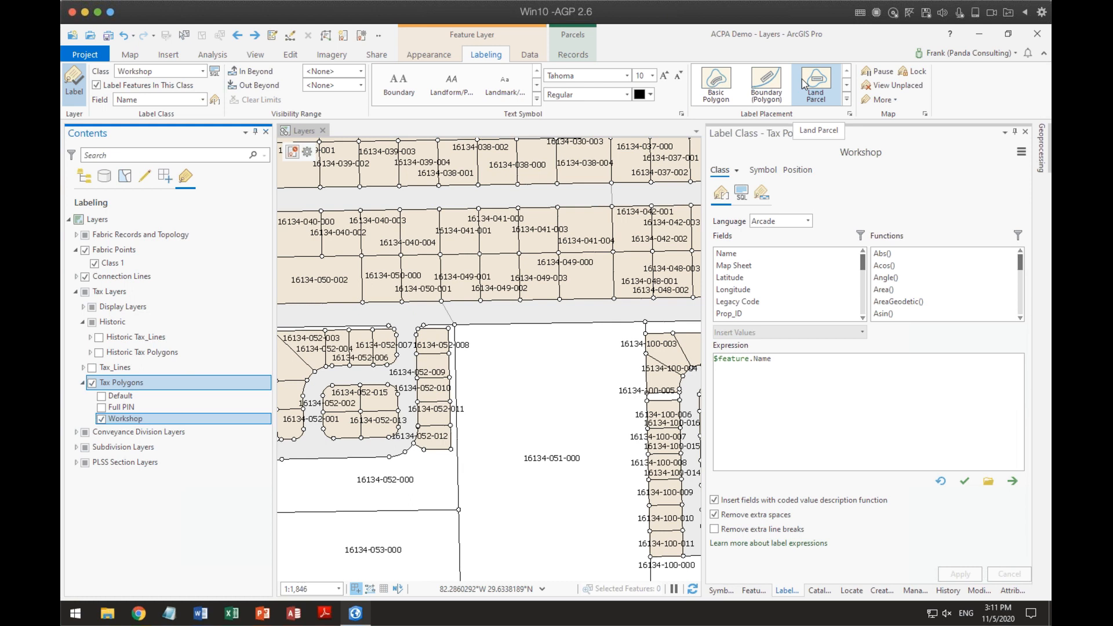
left_click(847, 100)
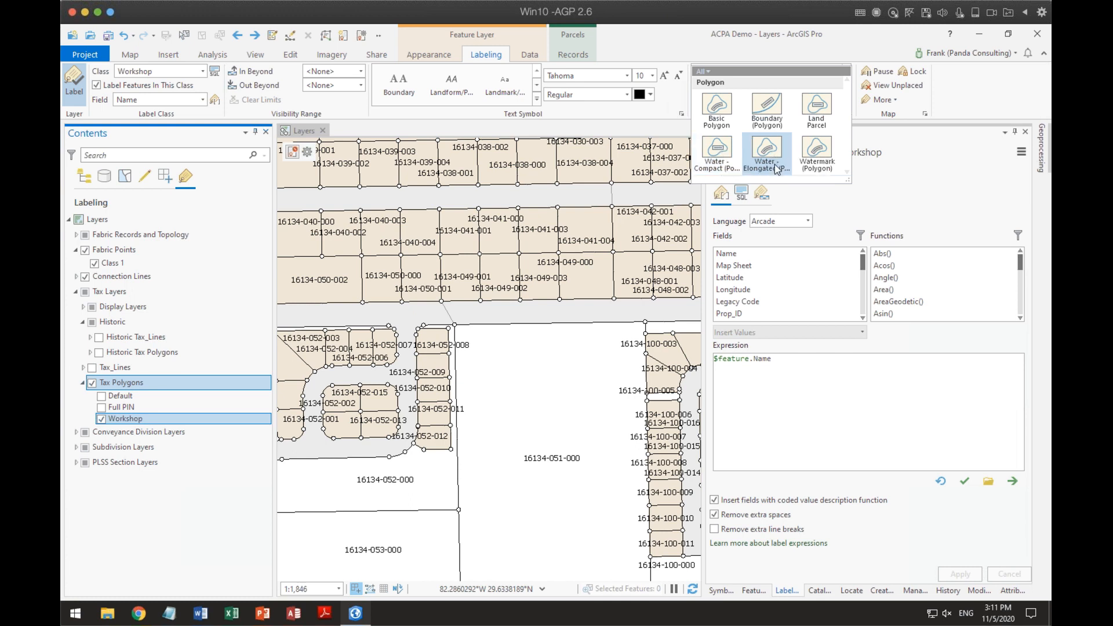
left_click(856, 37)
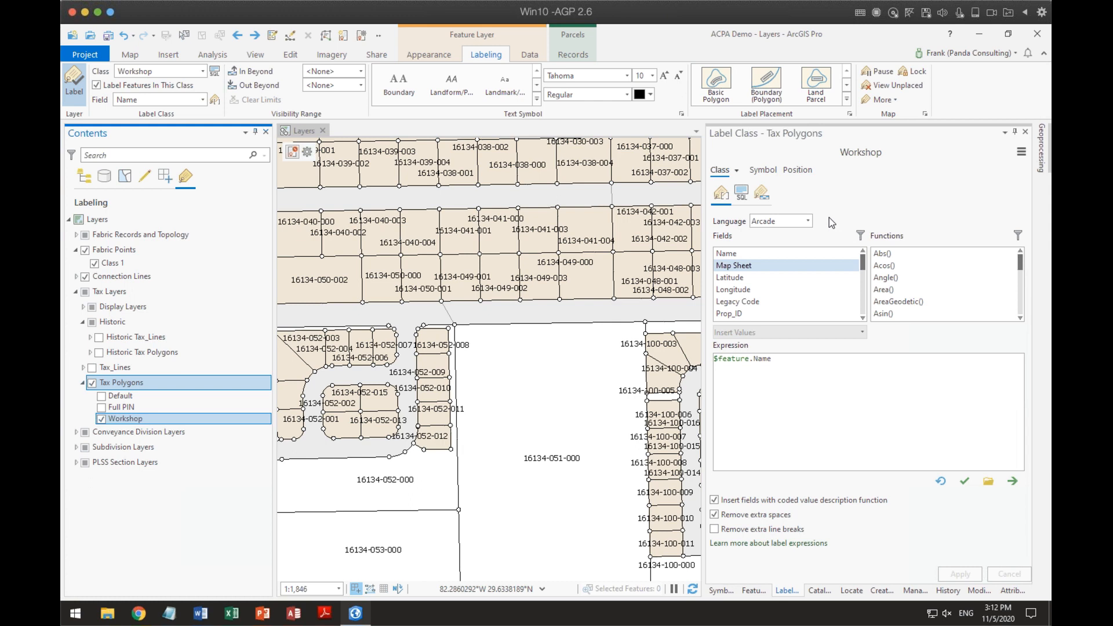
Review the map-wide labeling options, including viewing unplaced labels and using the Maplex Label Engine.
left_click(879, 72)
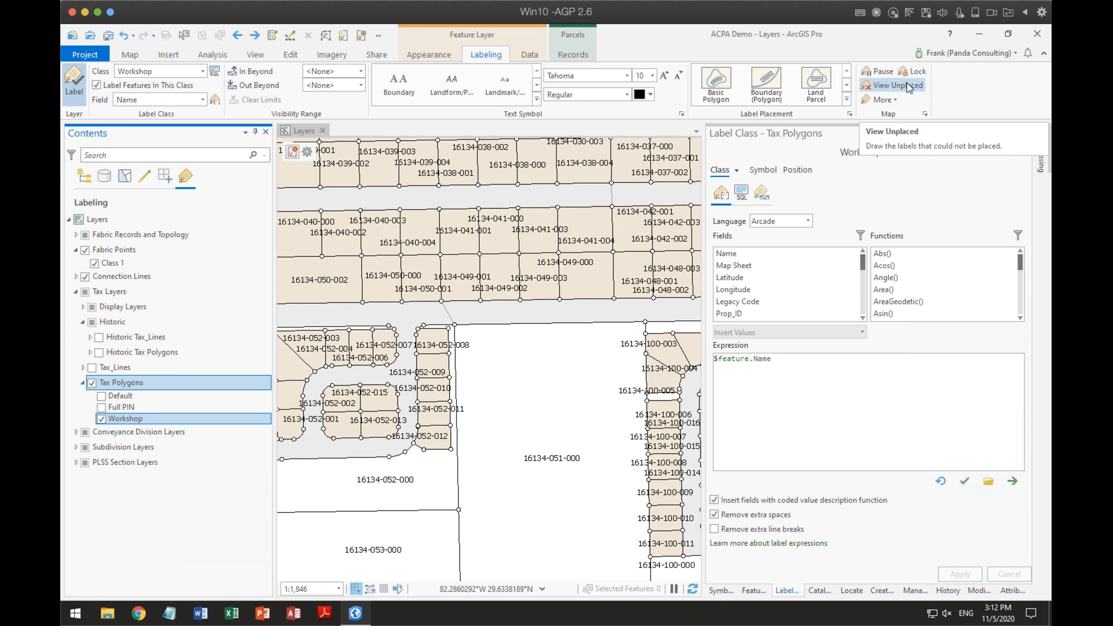
left_click(896, 100)
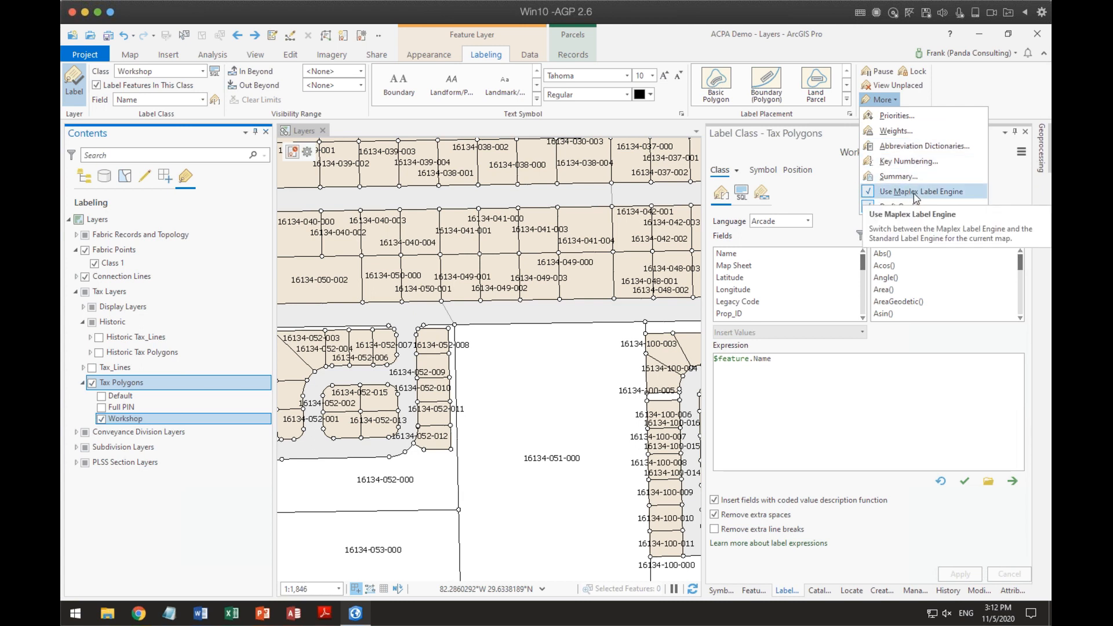
left_click(863, 43)
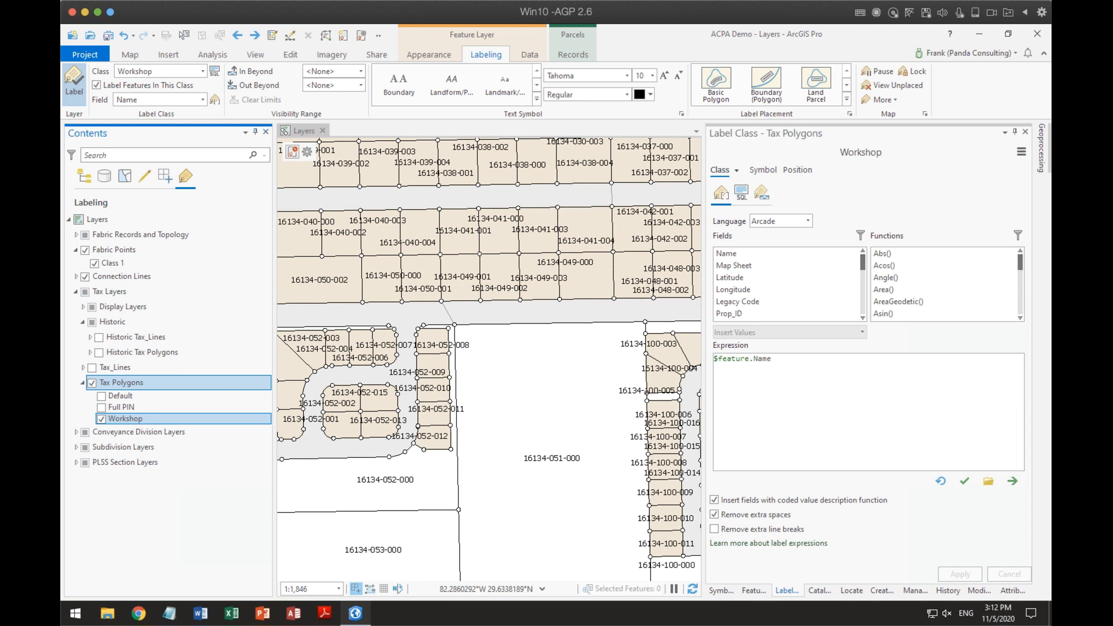
Browse the complete text symbol list for the Workshop labels with All styles included, and leave without choosing one.
left_click(536, 99)
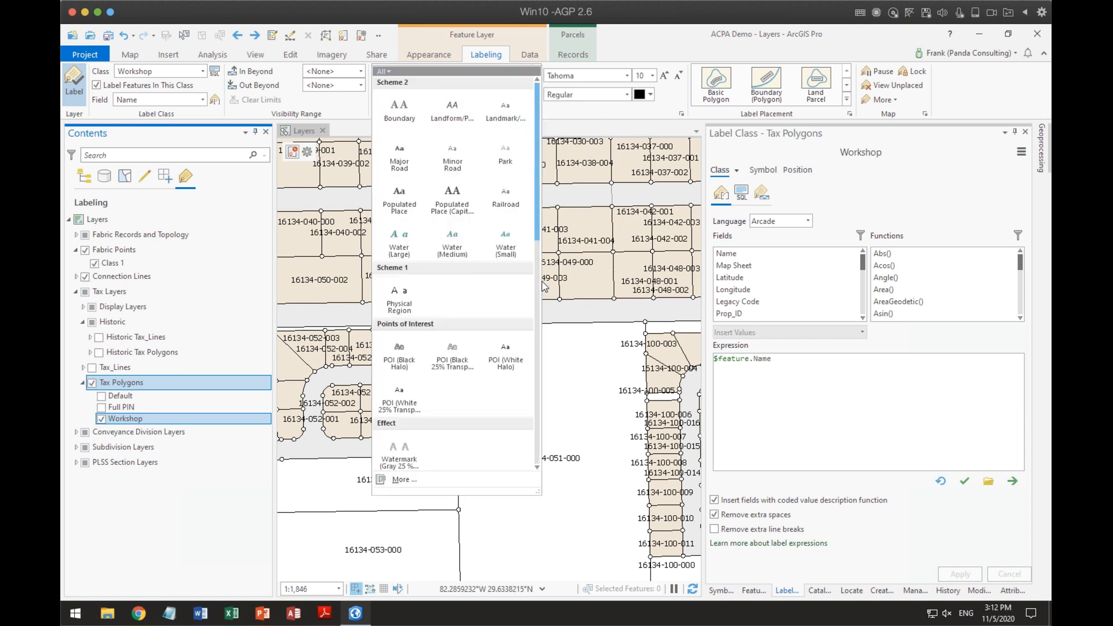
left_click(396, 480)
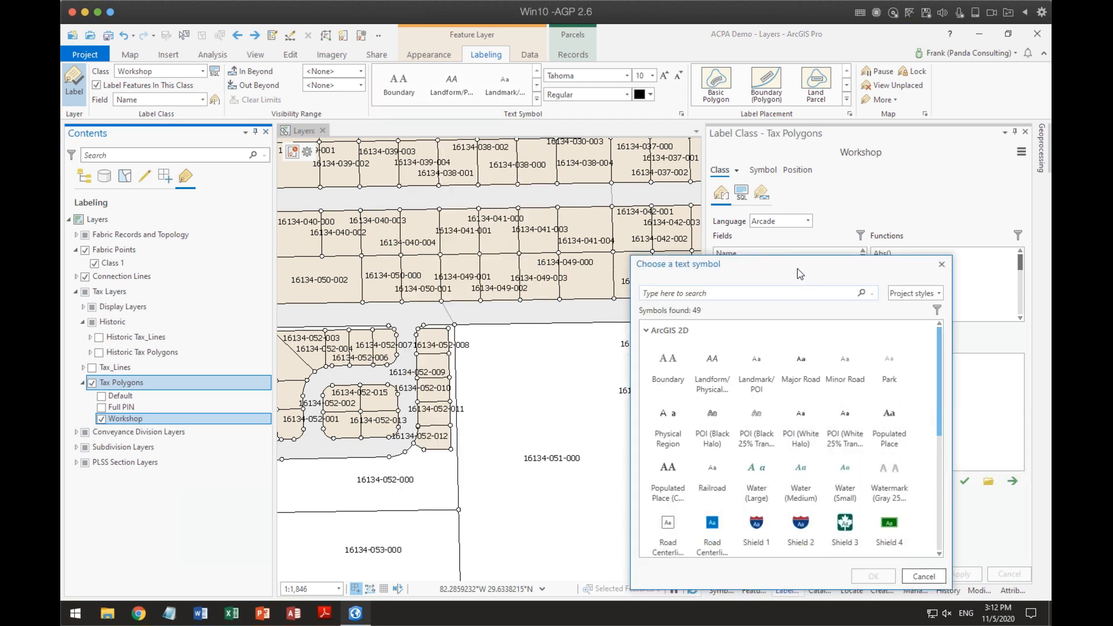
left_click_drag(905, 349, 901, 284)
left_click(903, 222)
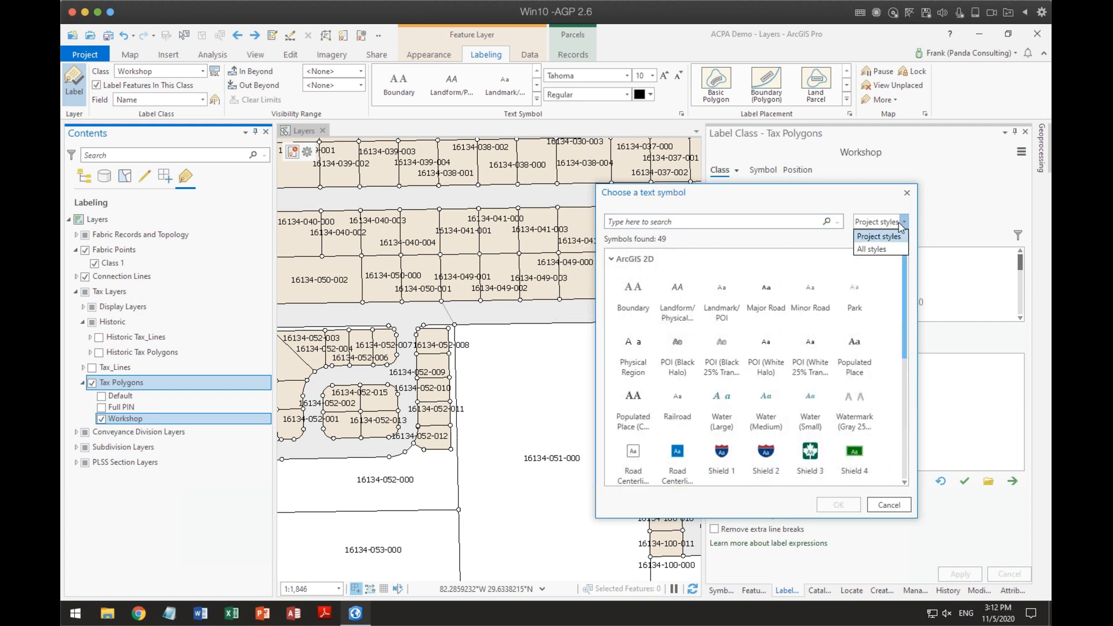
left_click(867, 248)
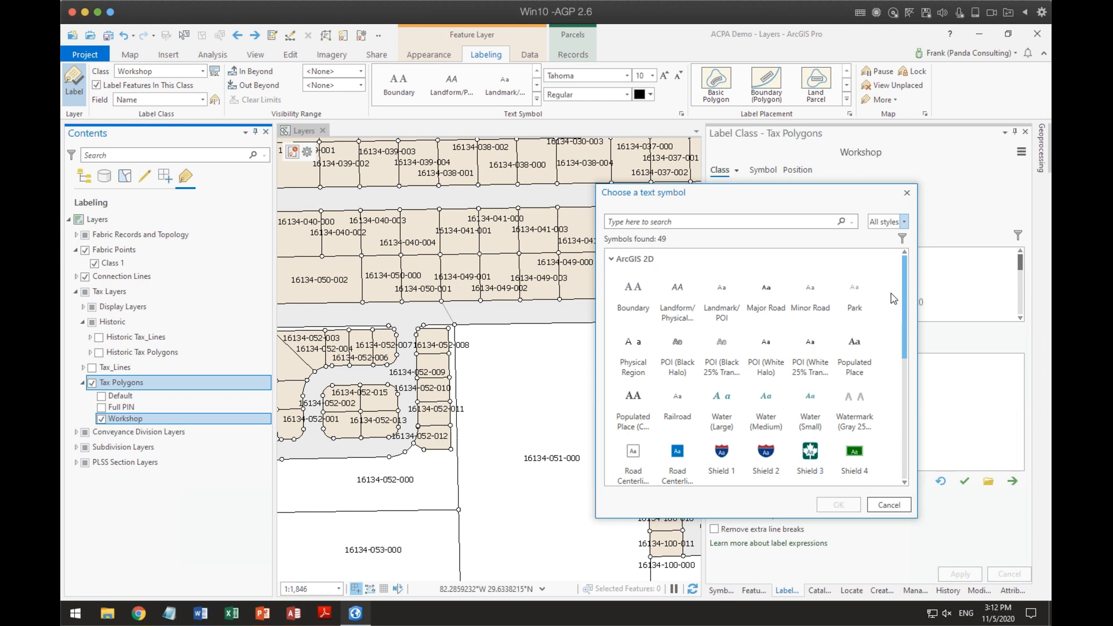
left_click_drag(907, 284, 892, 245)
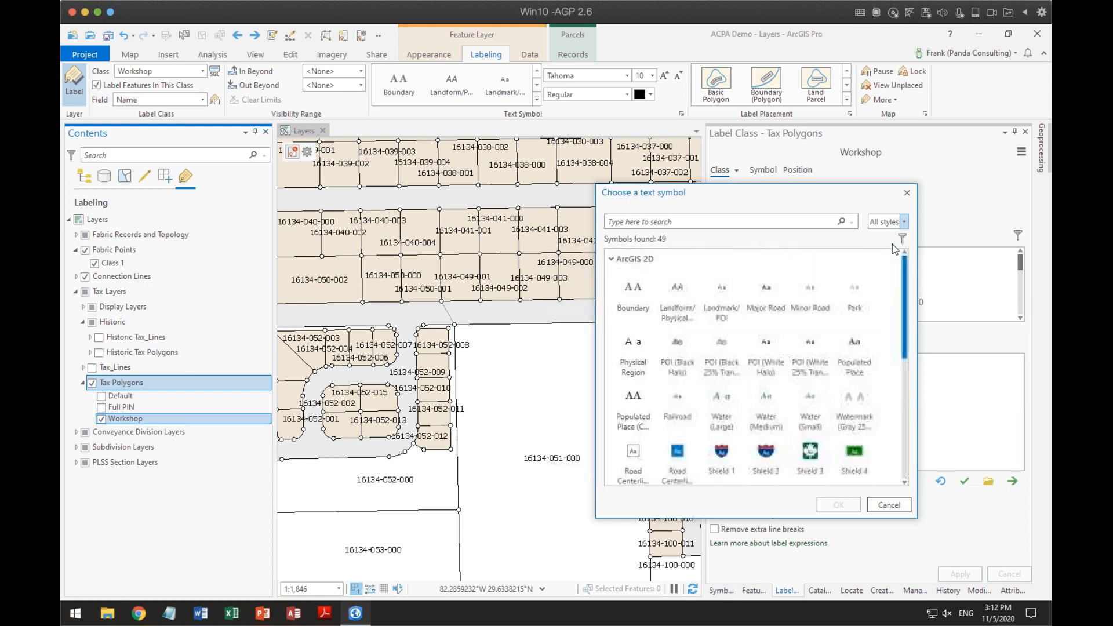
left_click(905, 194)
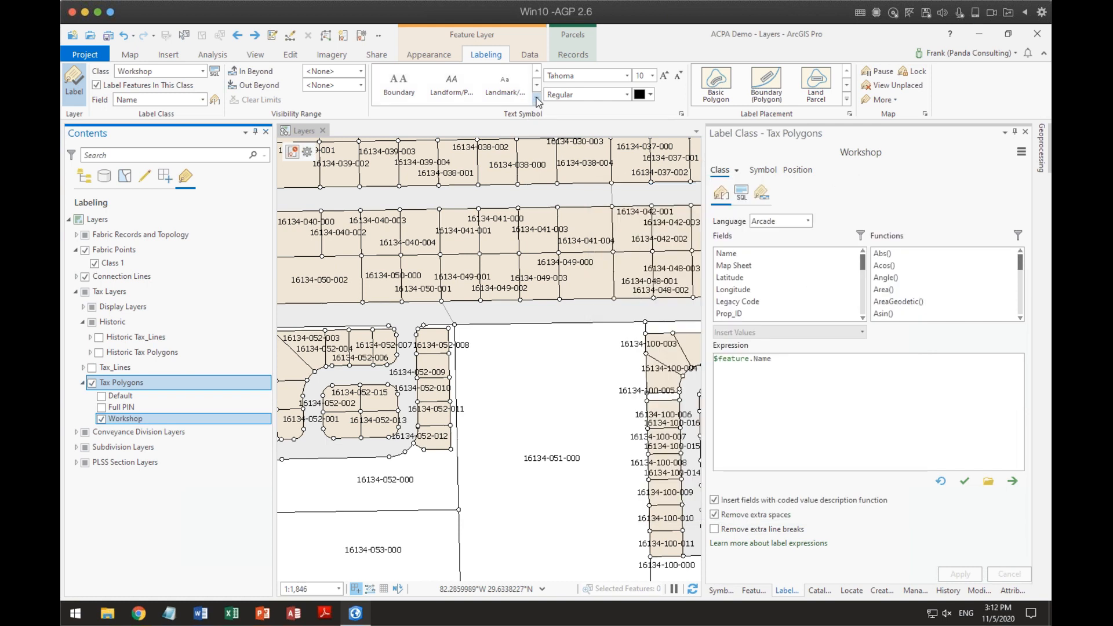
Look over the text symbol property groups of the Workshop label class and return to its label expression.
left_click(451, 86)
left_click(928, 139)
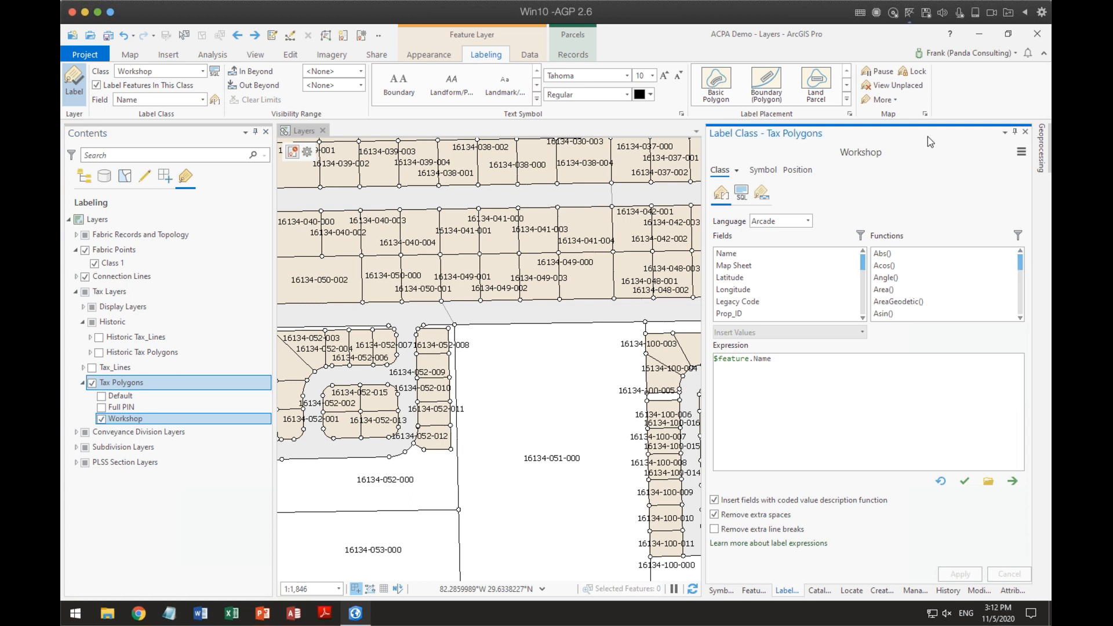
left_click(761, 172)
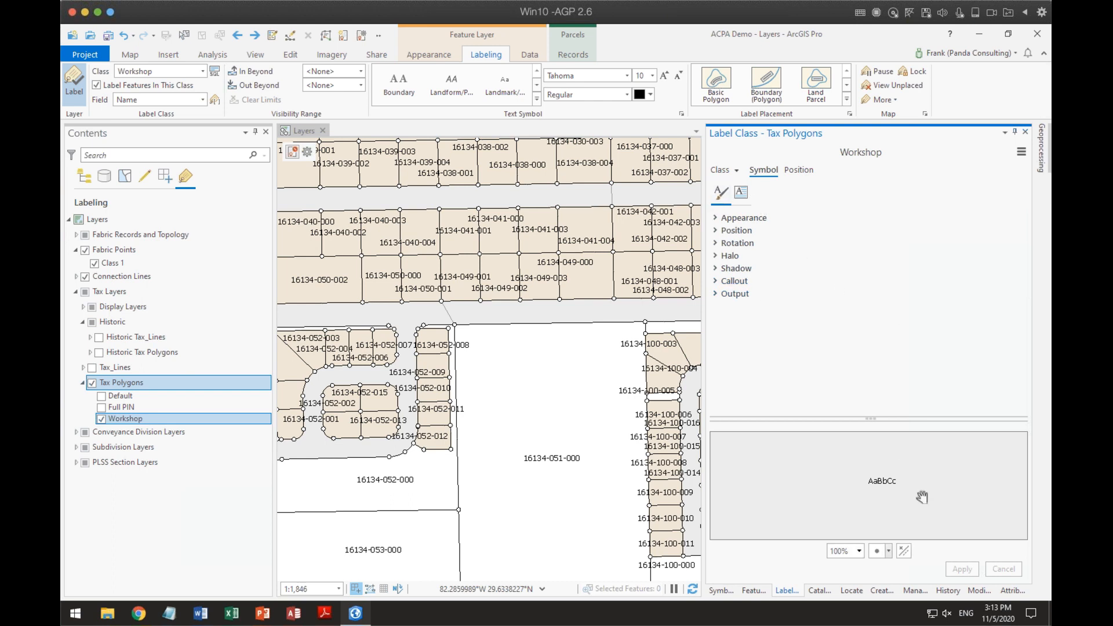
left_click(720, 170)
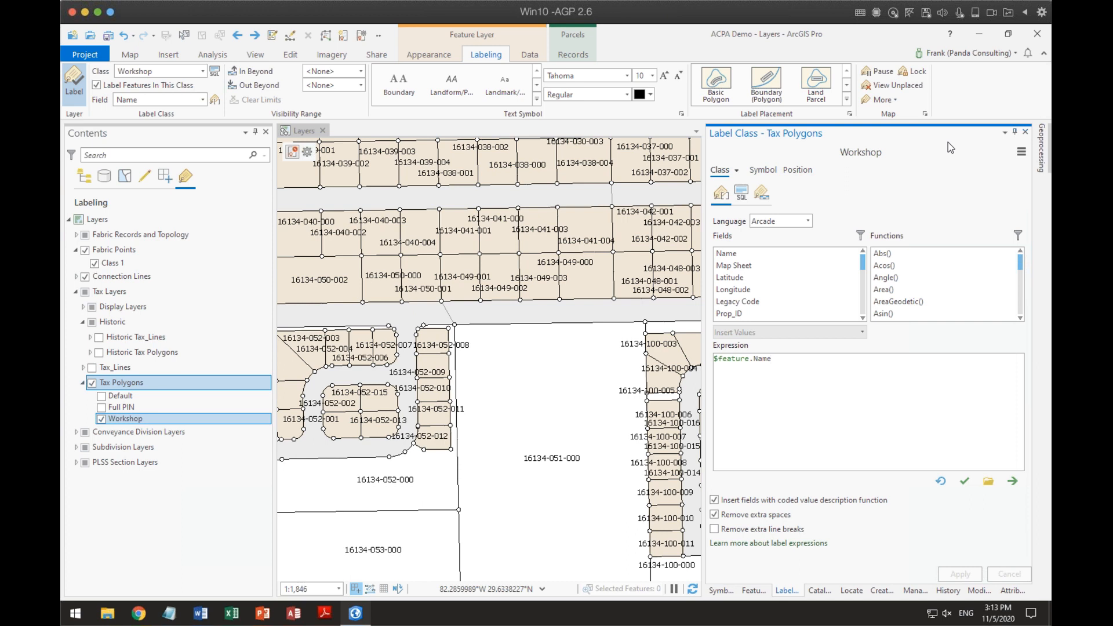
Look through the text symbol presets and open the text symbol properties of the Workshop label class.
left_click(538, 103)
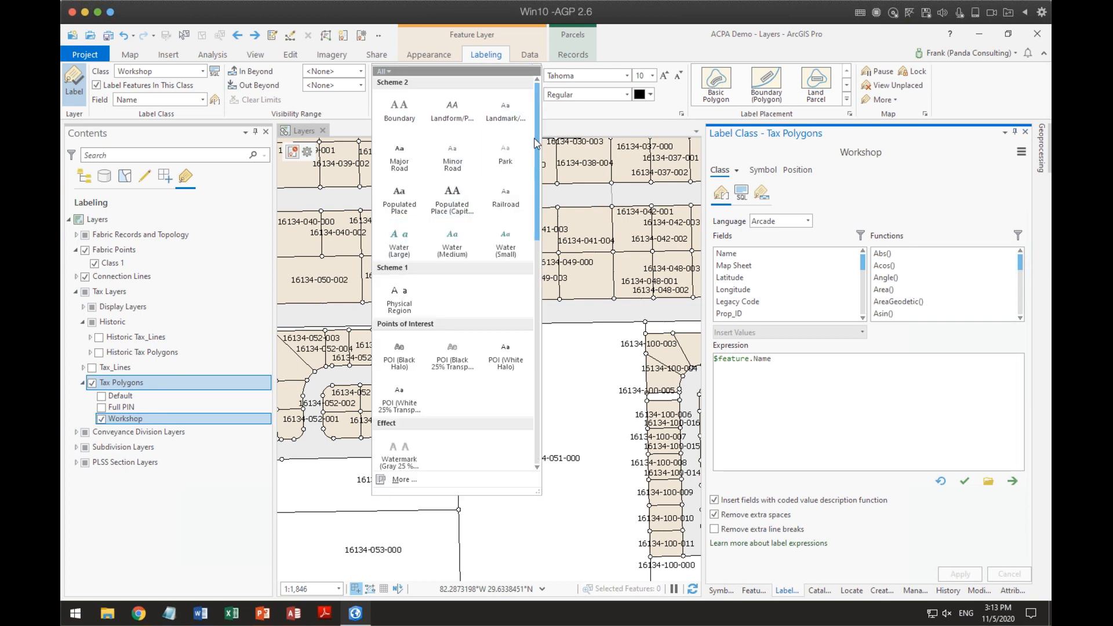
scroll(536, 143, "down", 5)
scroll(536, 144, "up", 2)
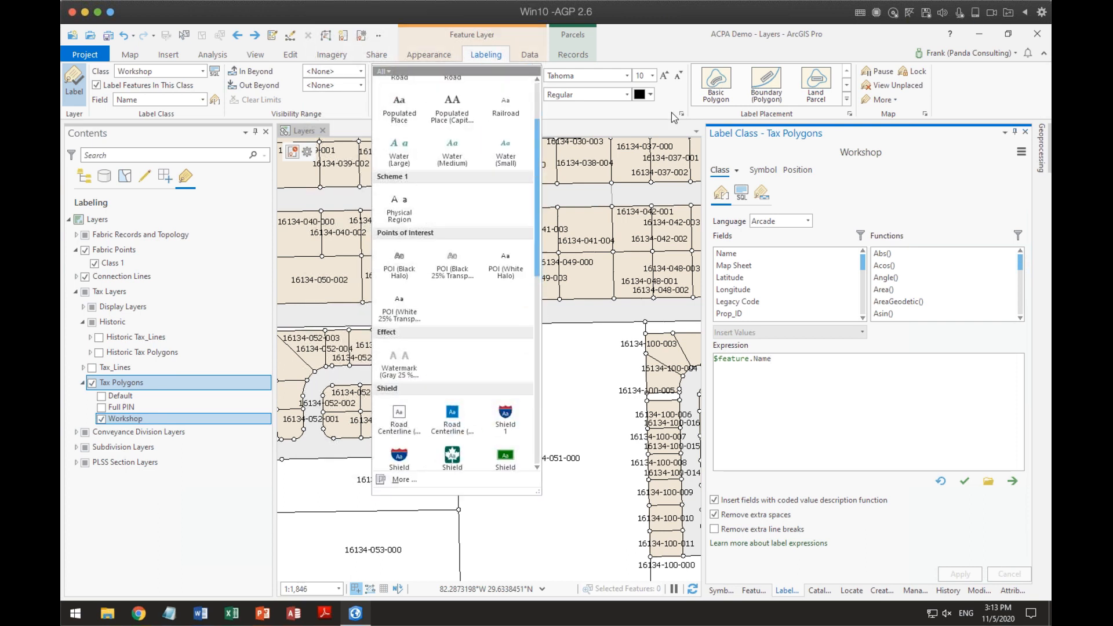
left_click(681, 114)
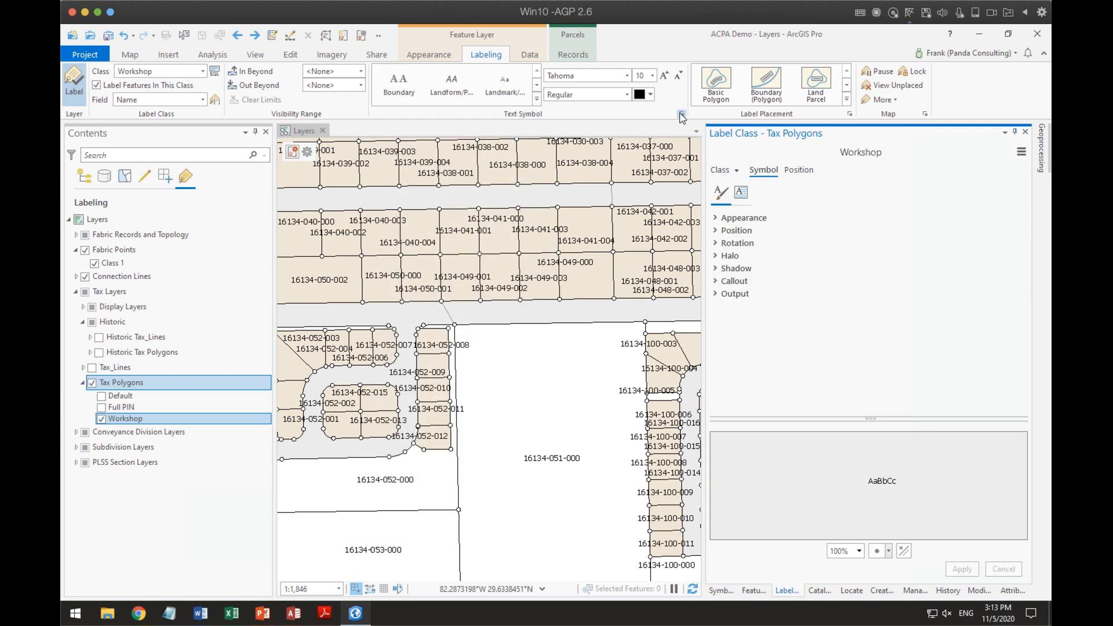
Limit the full text symbol list to Project styles, examine its symbols through to the callouts, and leave without choosing one.
left_click(537, 99)
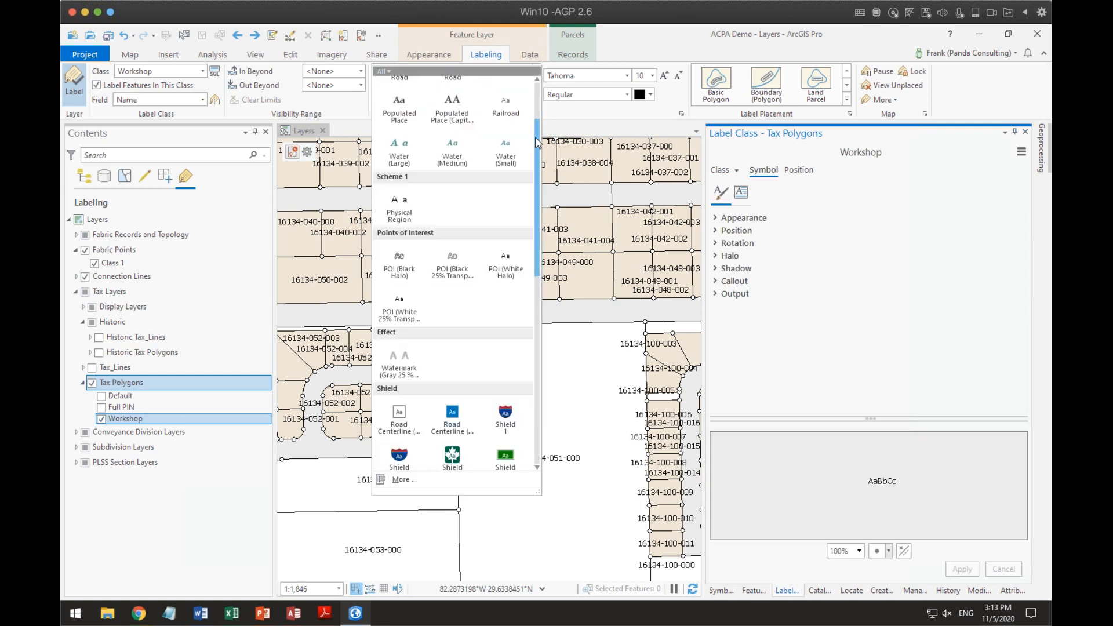
left_click(390, 480)
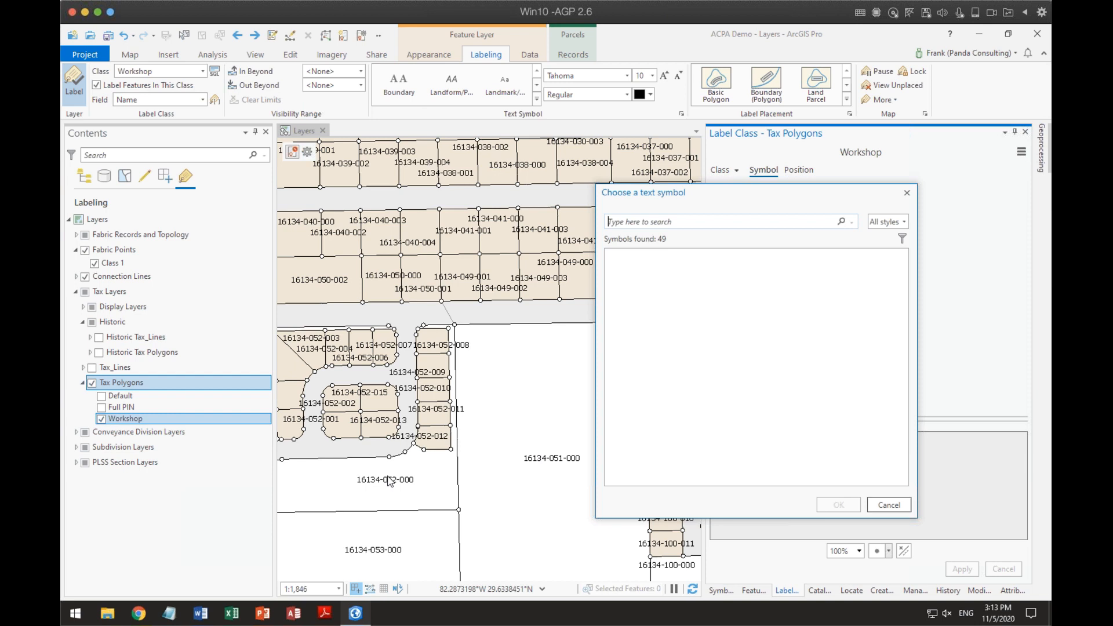
left_click(889, 222)
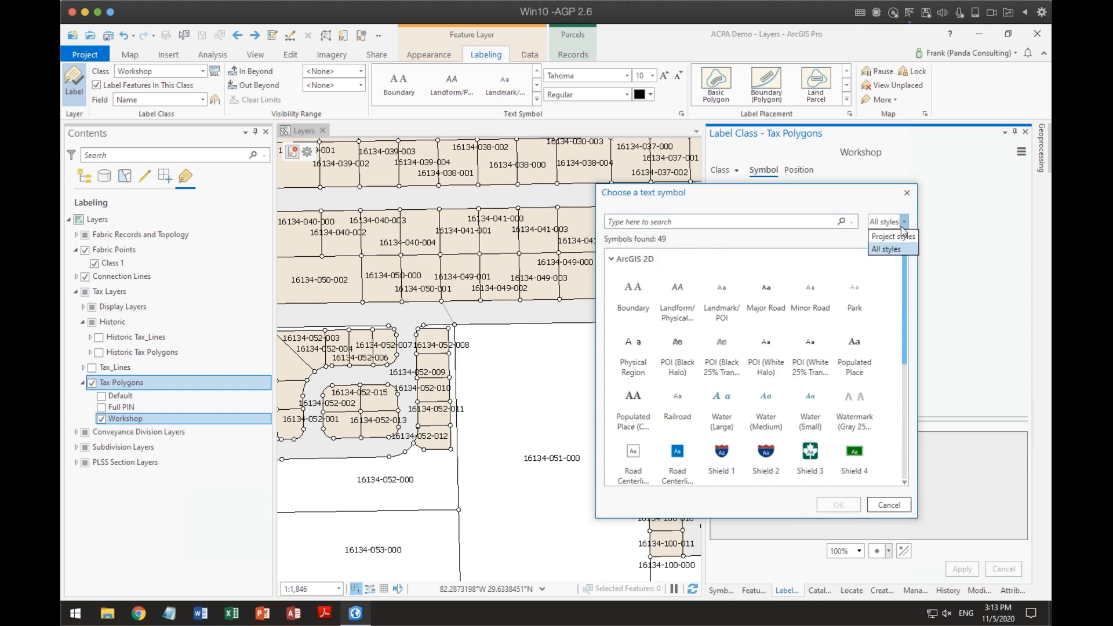
left_click(893, 237)
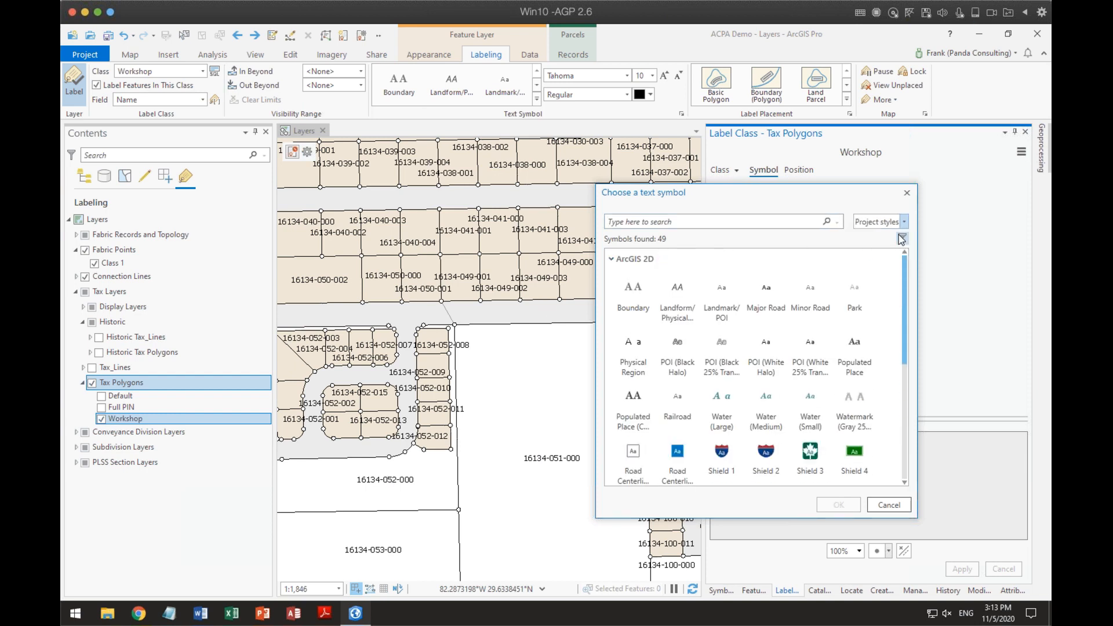
left_click_drag(780, 201, 533, 207)
left_click_drag(662, 323, 661, 481)
scroll(647, 447, "up", 8)
scroll(631, 454, "down", 8)
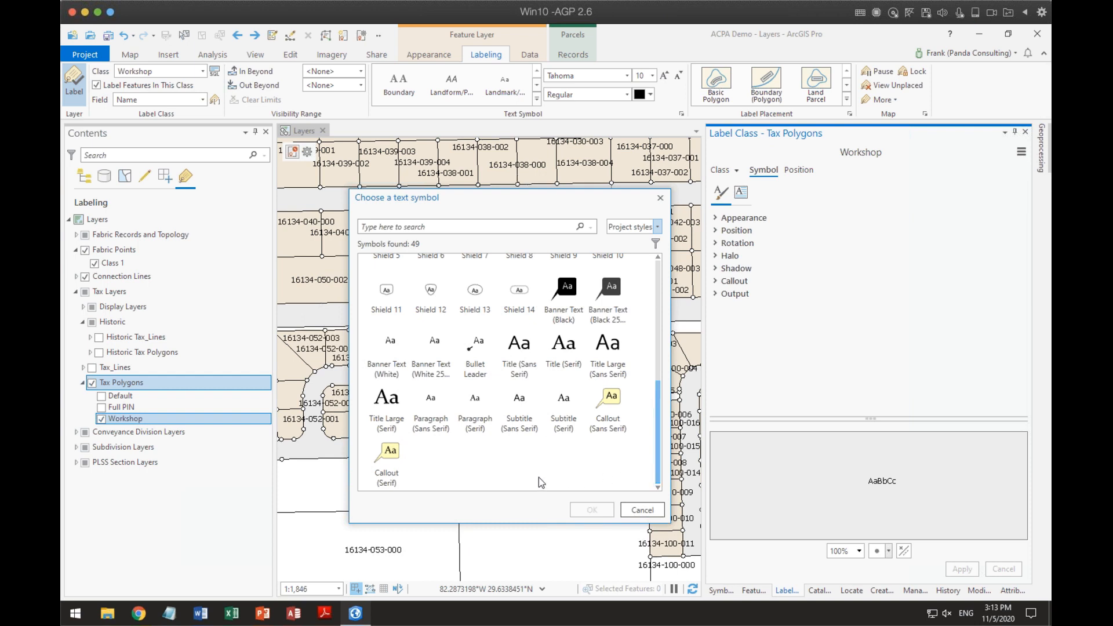
scroll(510, 426, "up", 8)
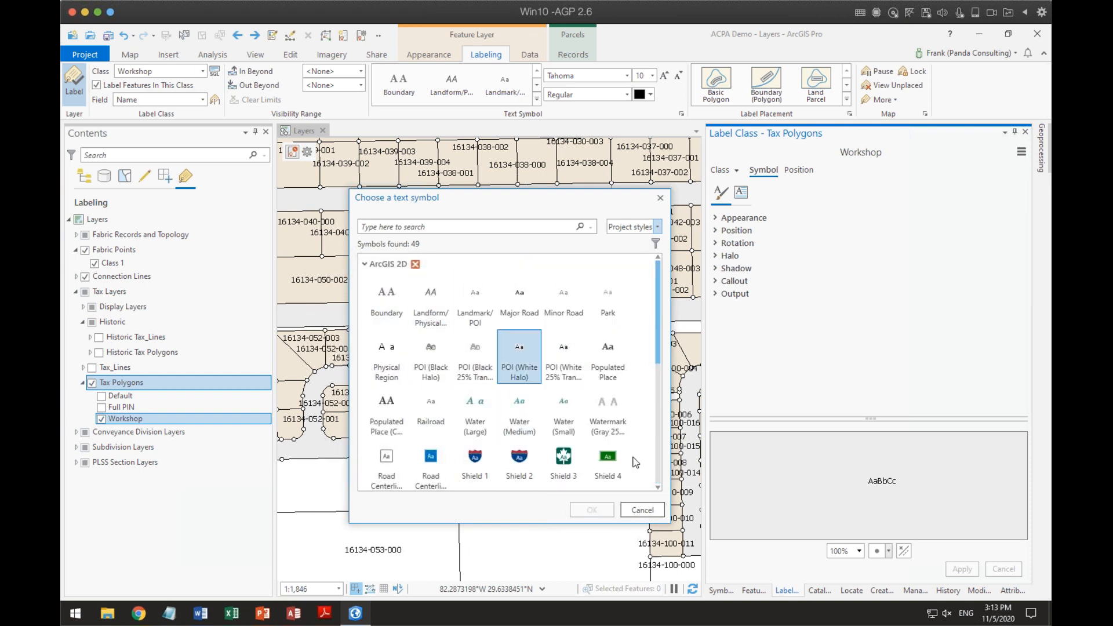
left_click(660, 198)
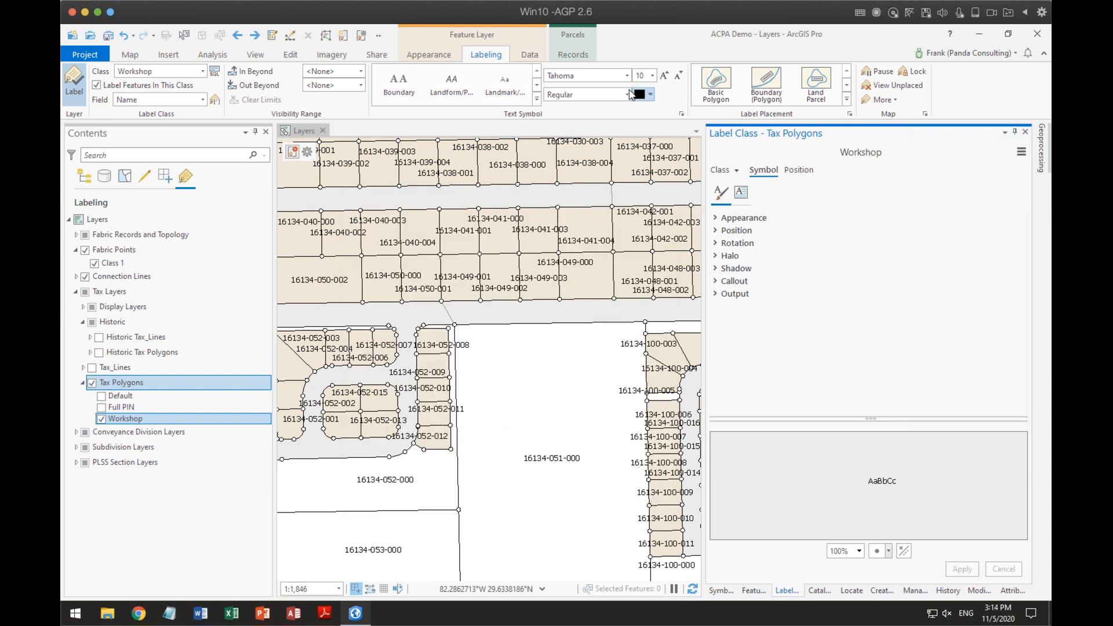
Set the font of the Workshop labels to Times New Roman.
left_click(627, 76)
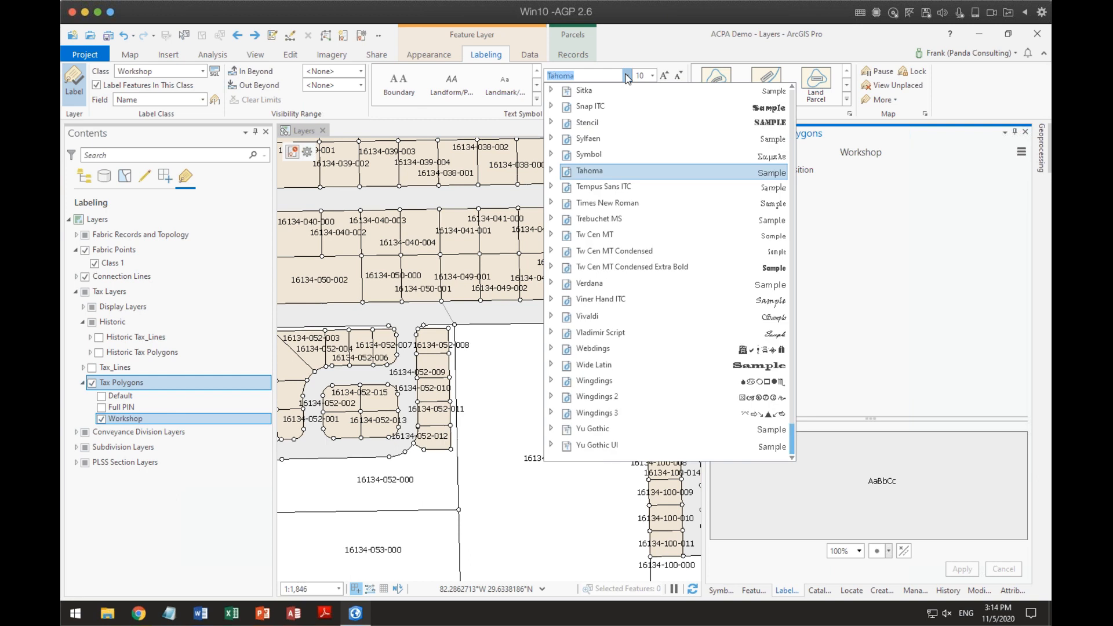
scroll(675, 243, "up", 20)
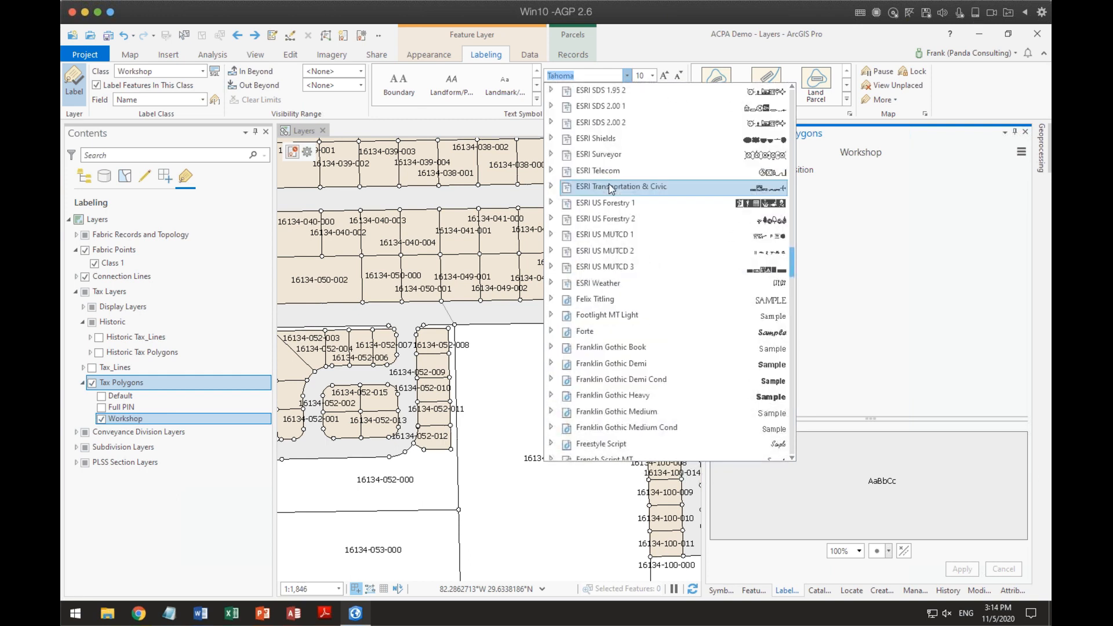
scroll(608, 184, "up", 18)
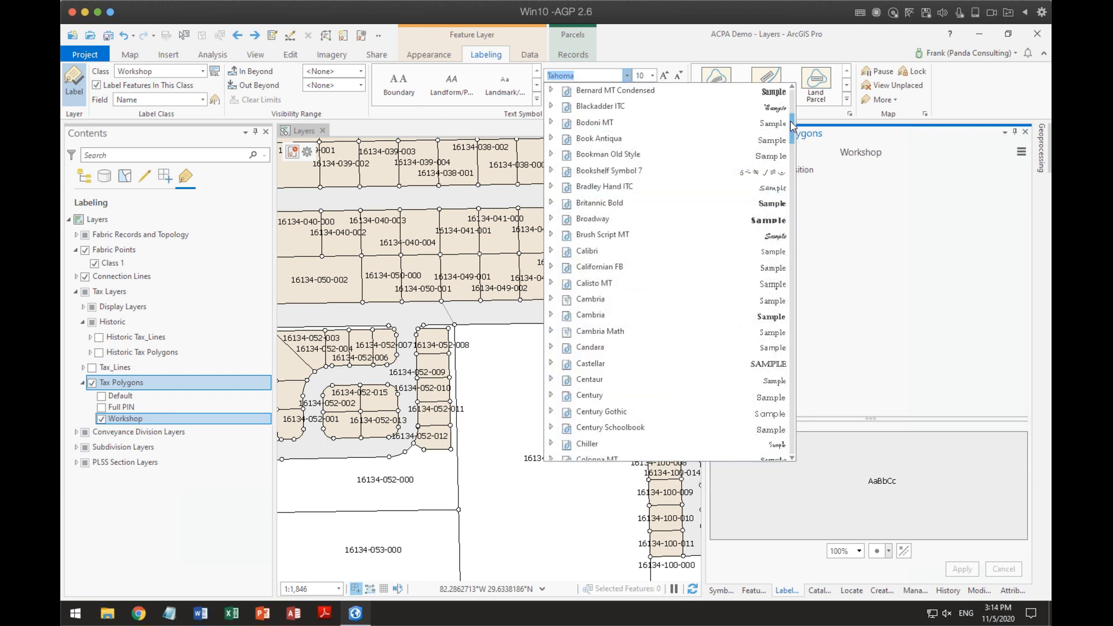
left_click_drag(793, 123, 793, 94)
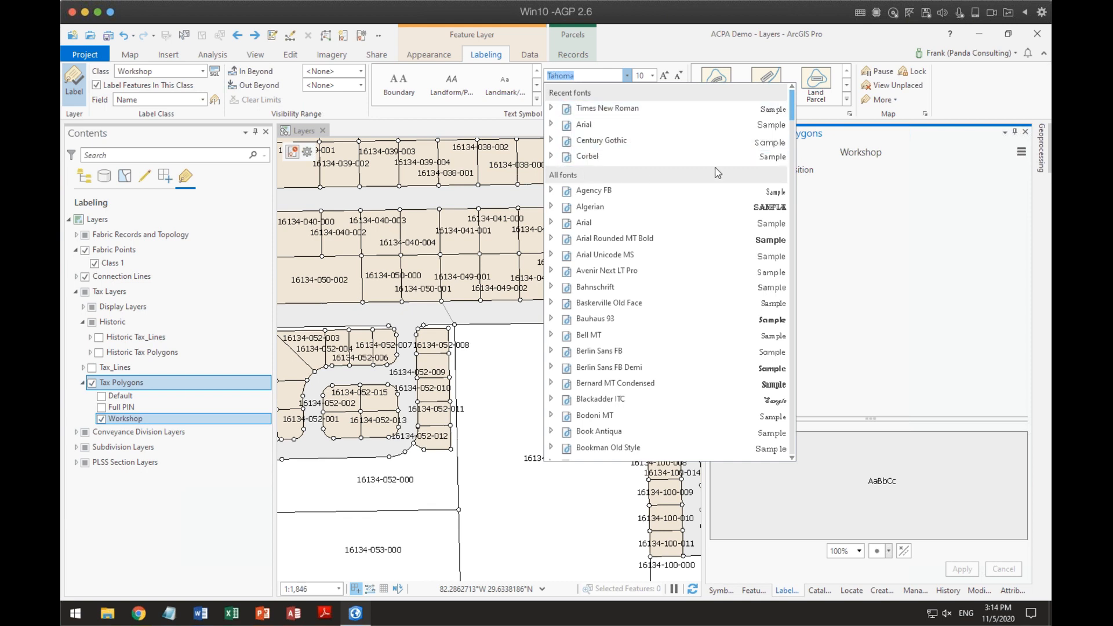
left_click(612, 109)
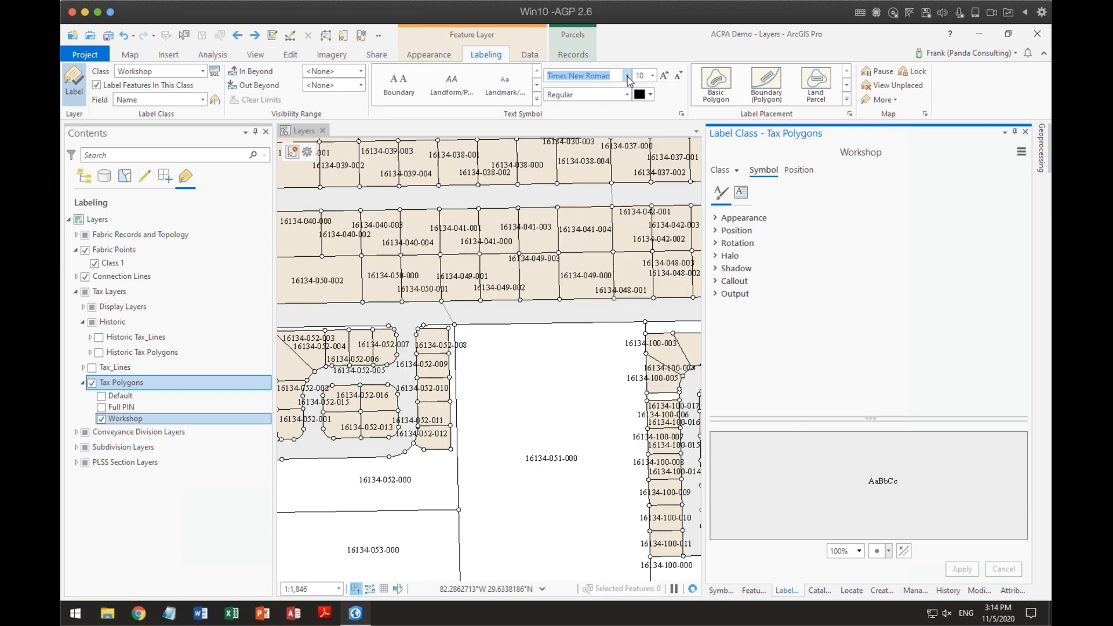
Check the recent fonts for management options and return to the text symbol properties of the Workshop class.
left_click(627, 76)
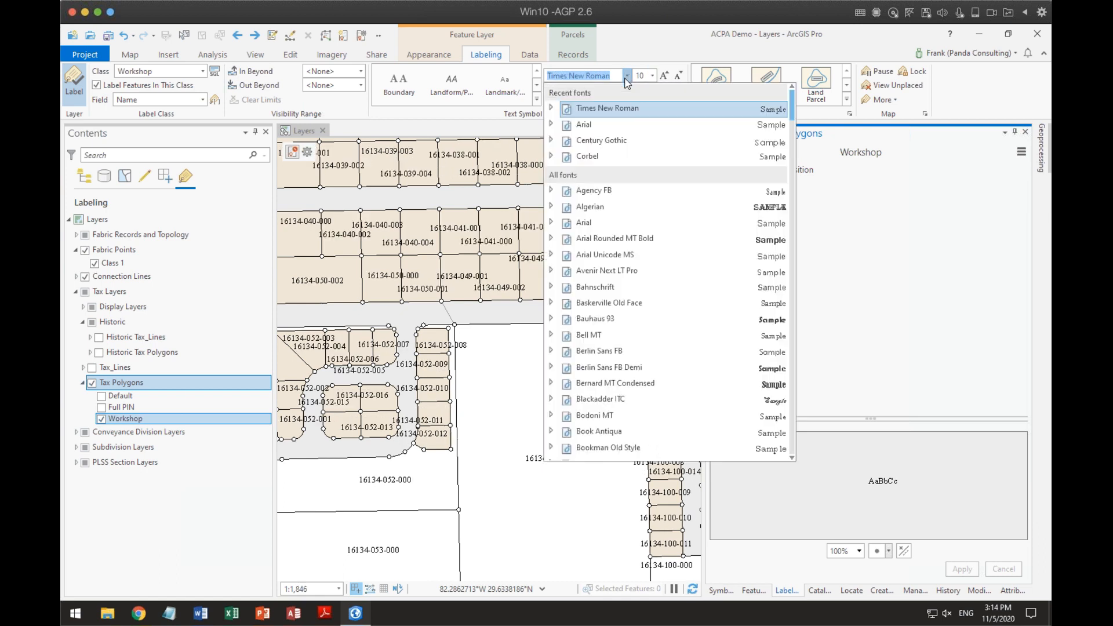
right_click(598, 110)
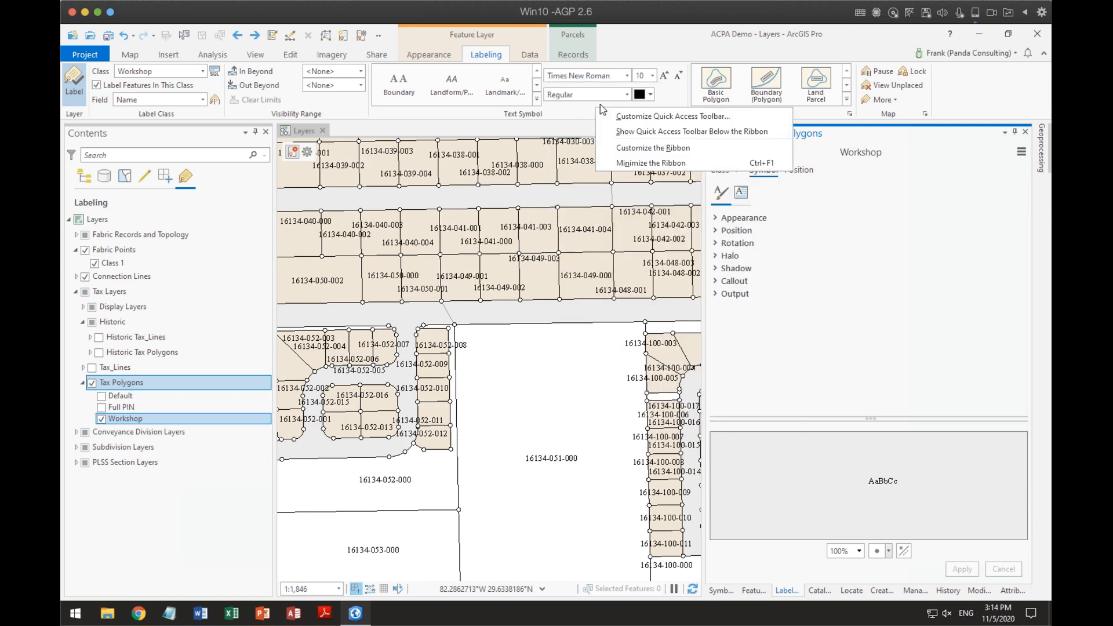
left_click(629, 76)
right_click(673, 108)
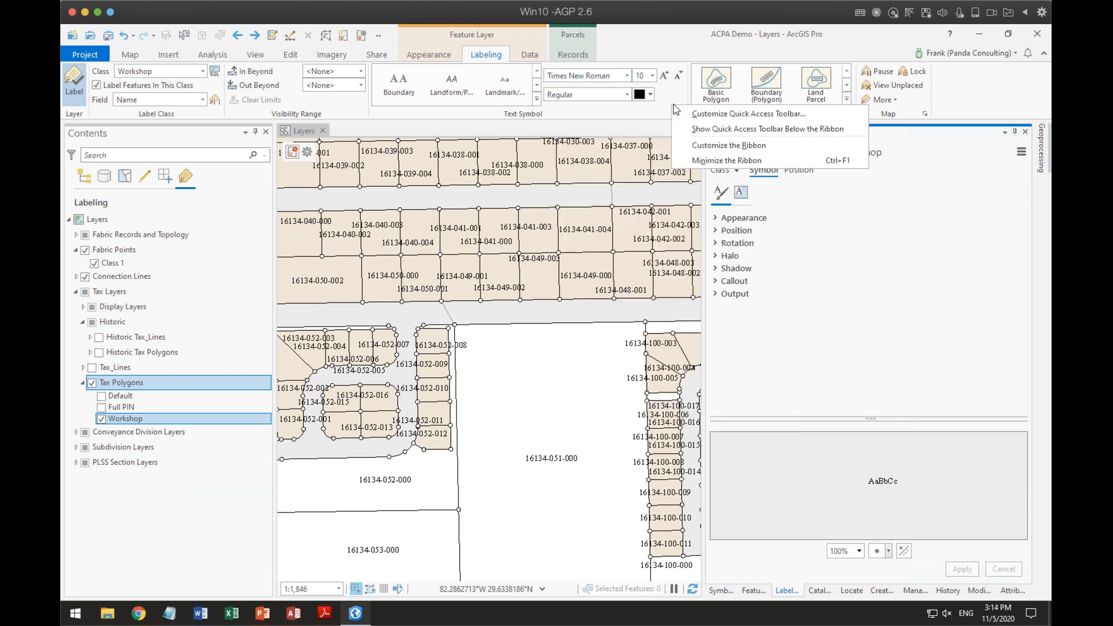
left_click(630, 76)
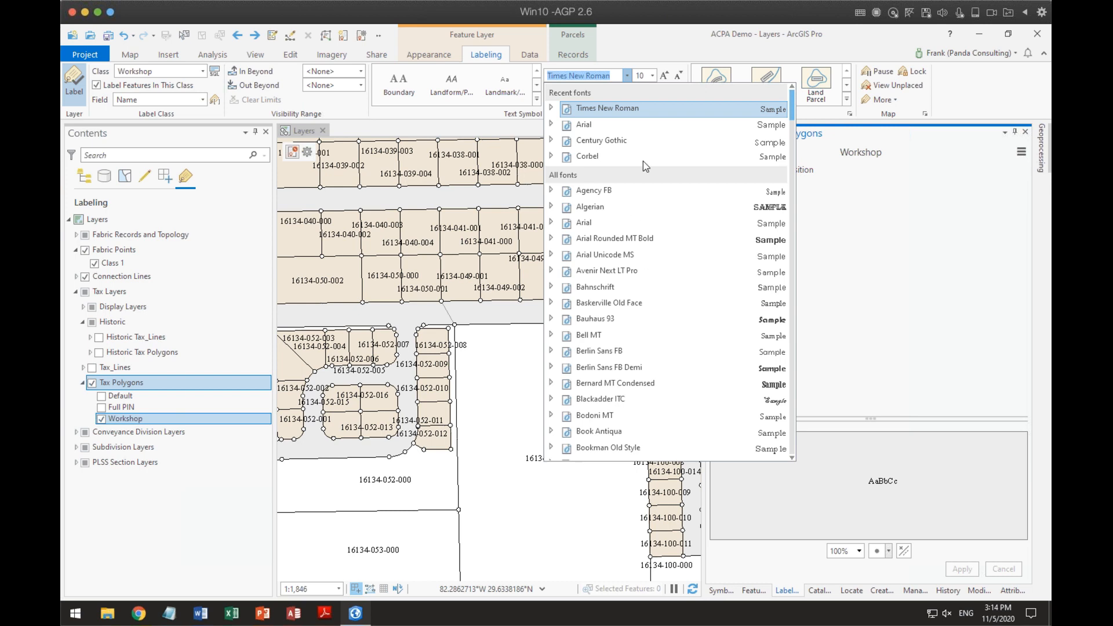
left_click(829, 41)
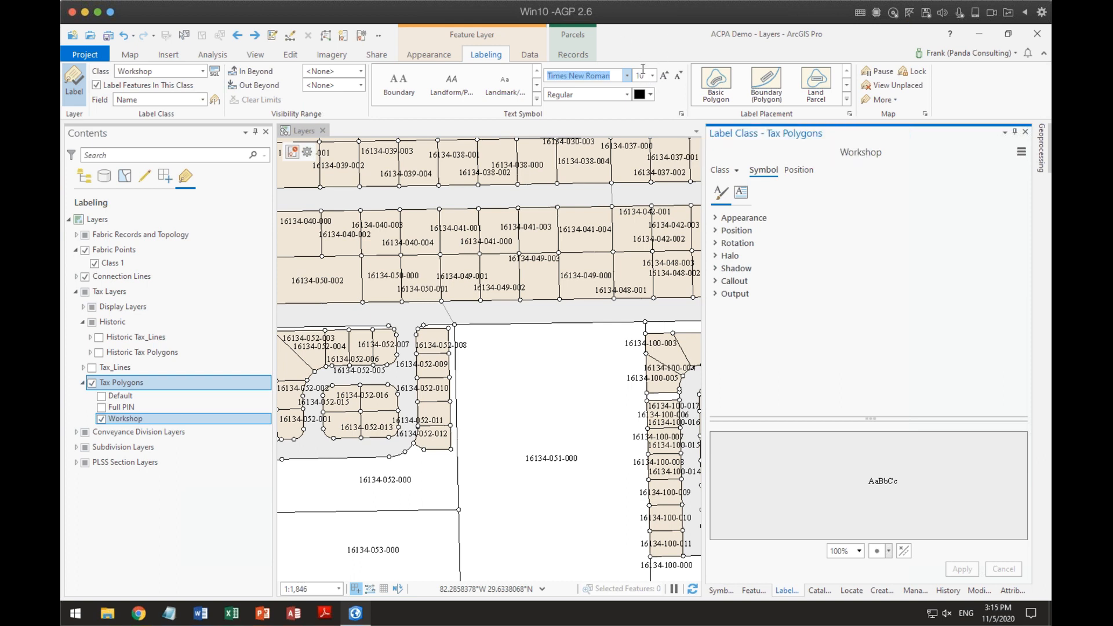
left_click(681, 115)
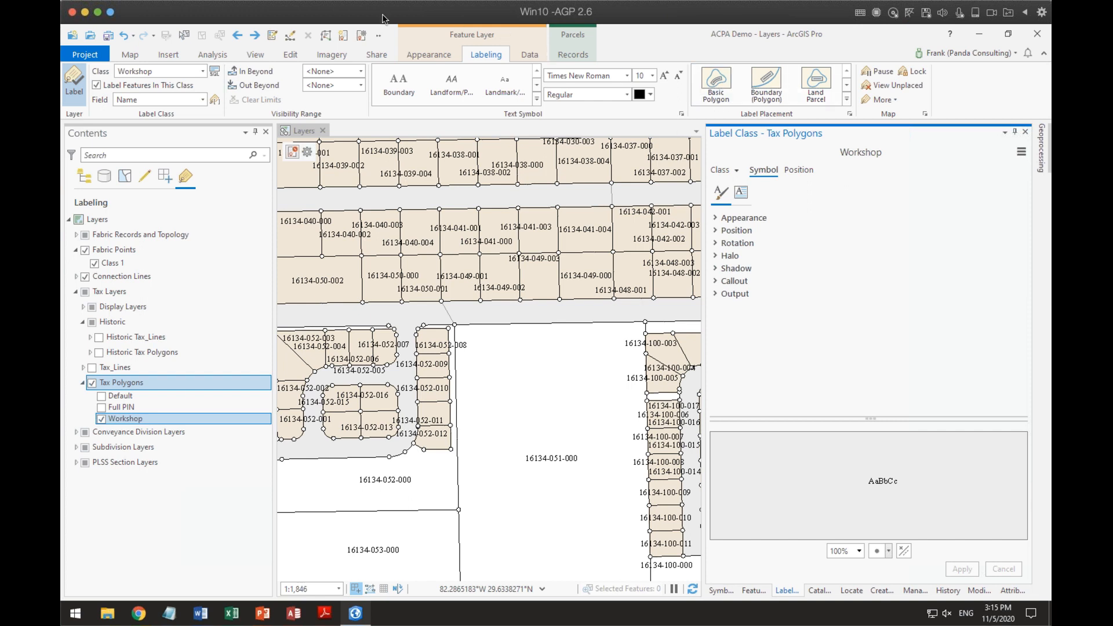
Examine the attributes of the large white parcel in its pop-up, close it and select the Workshop label class.
left_click(131, 54)
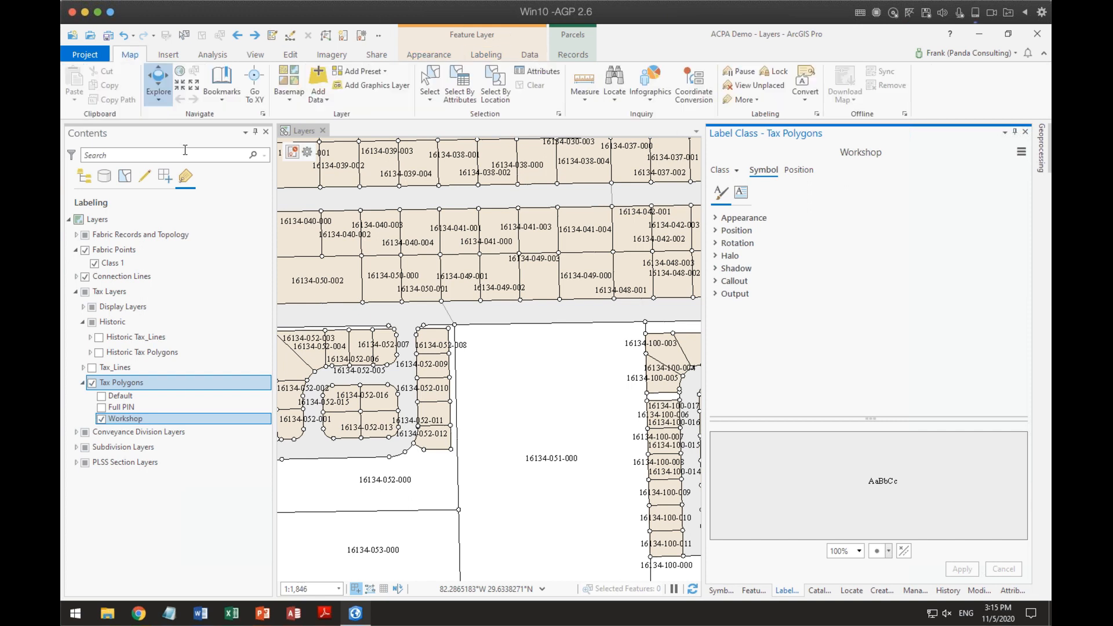
left_click(542, 410)
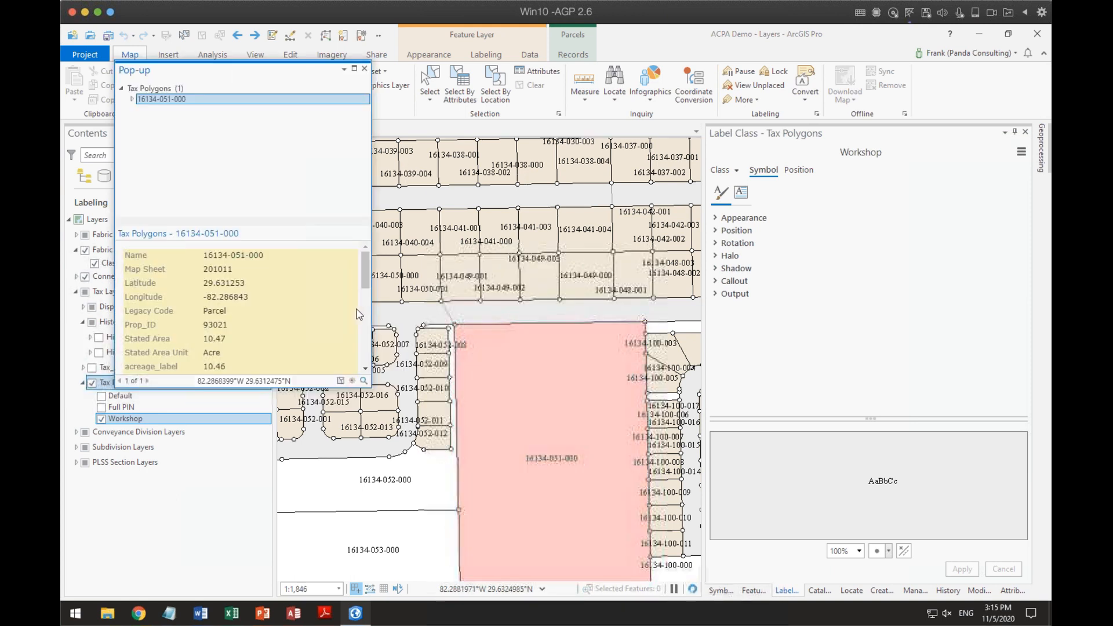
left_click_drag(225, 224, 222, 116)
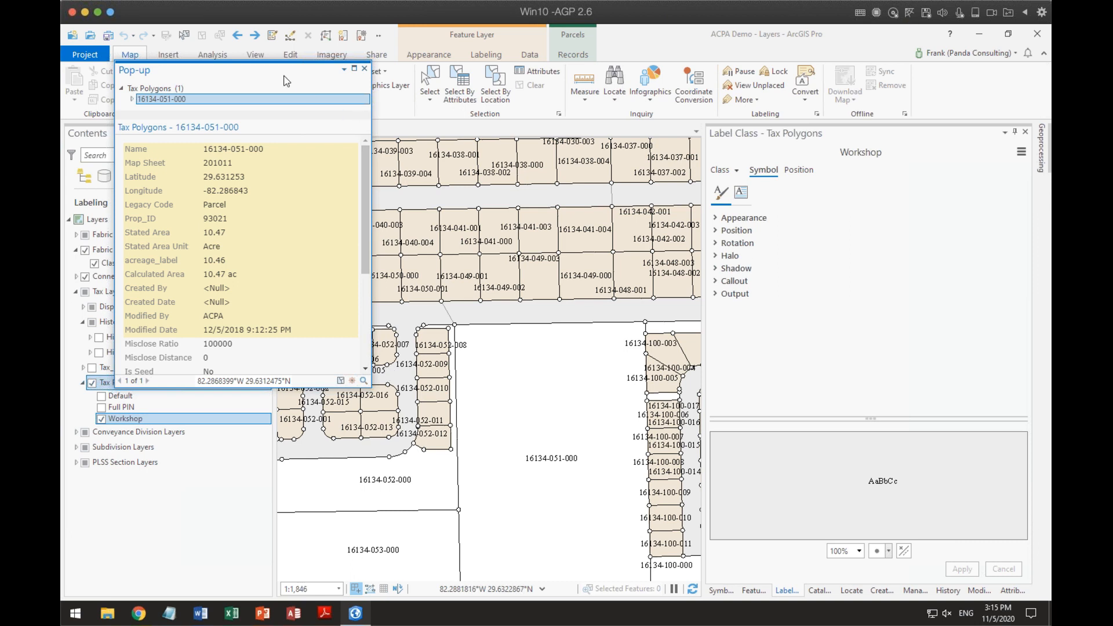
left_click(365, 69)
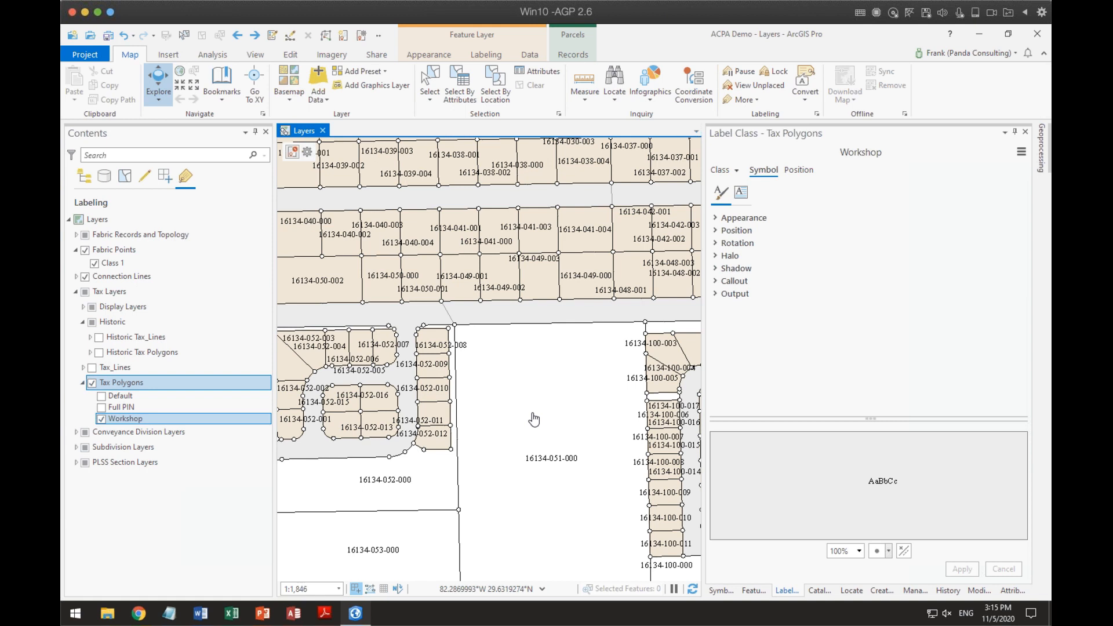
left_click(188, 423)
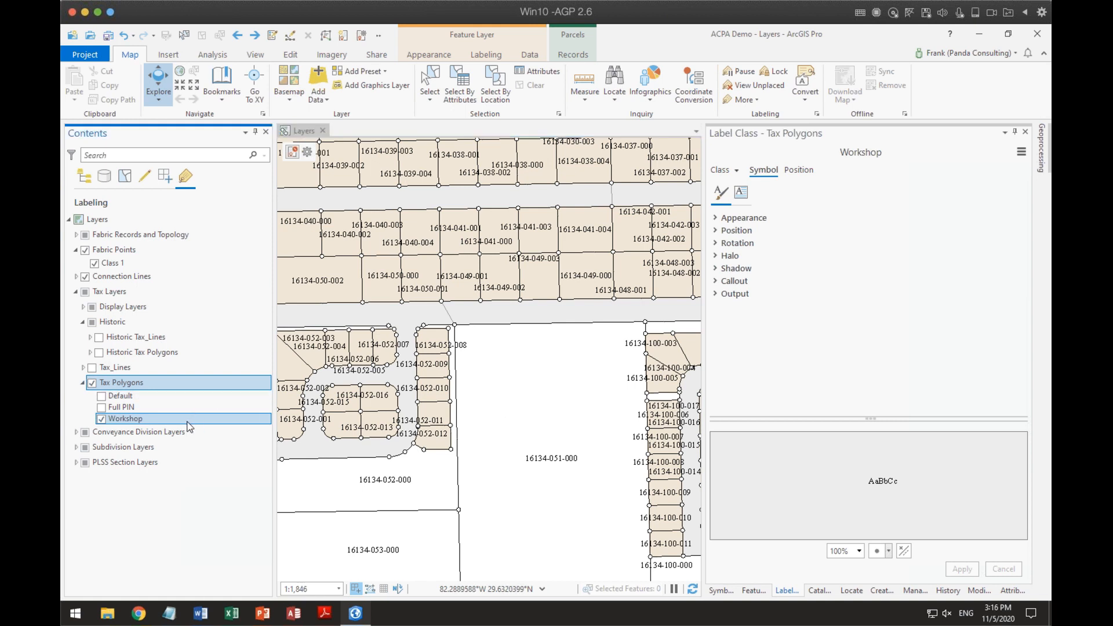
Check the list of Tax Polygons label classes, keep Workshop chosen and open that class's labeling properties.
left_click(720, 169)
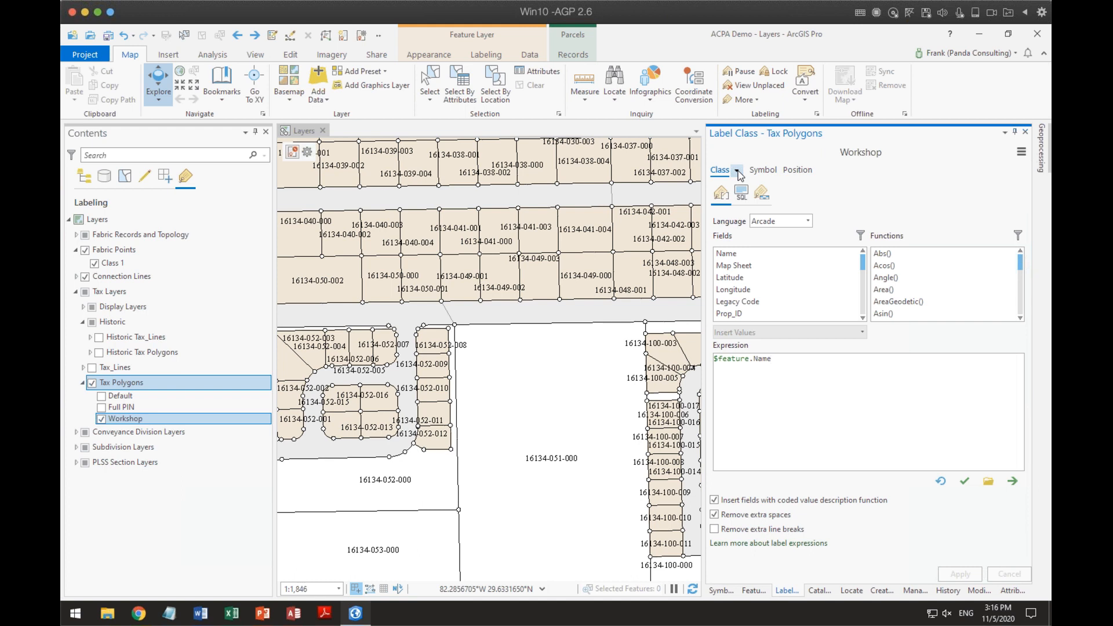
left_click(738, 170)
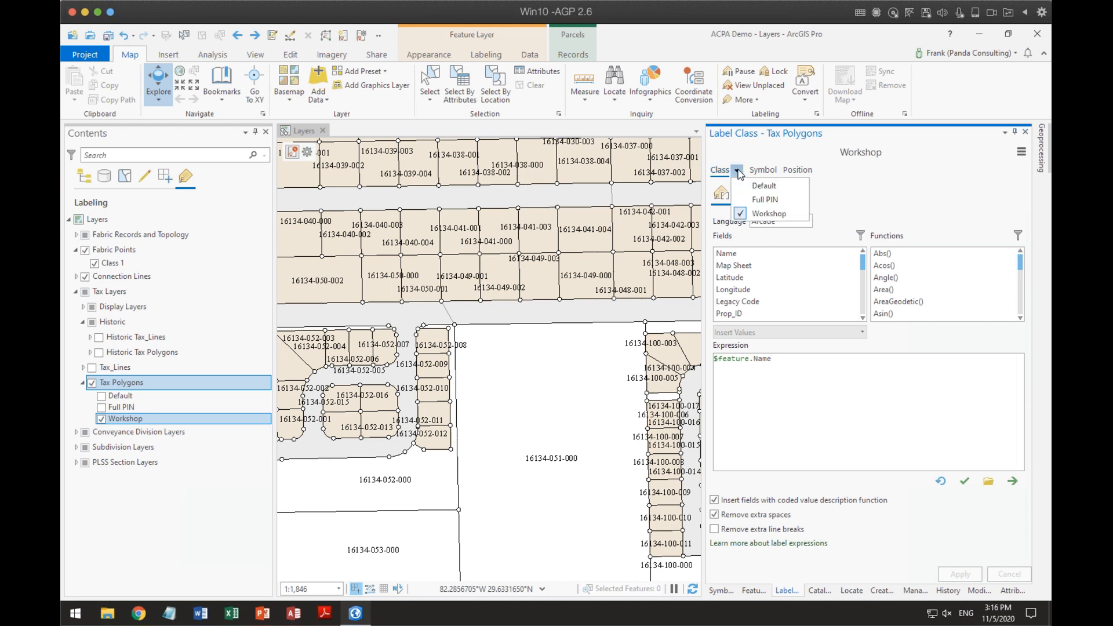
left_click(771, 214)
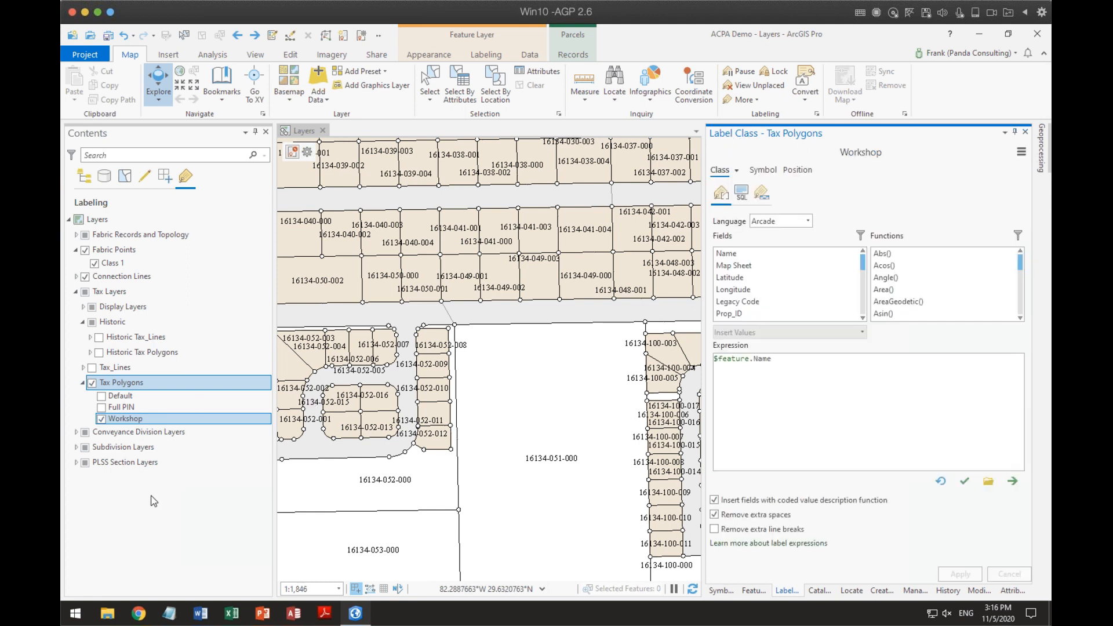
right_click(139, 425)
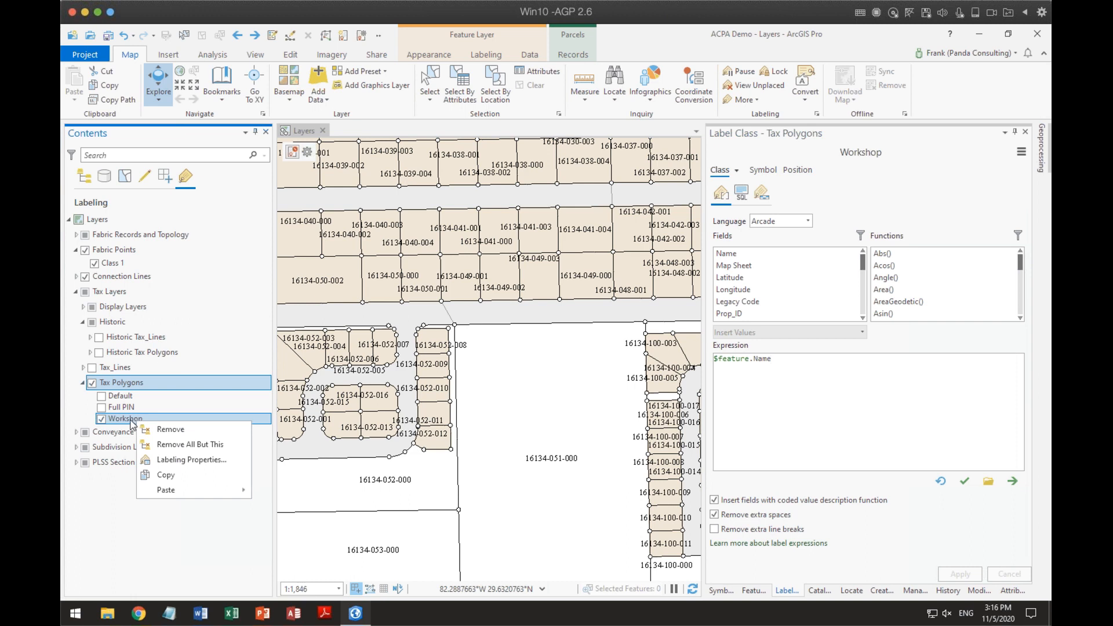
left_click(185, 460)
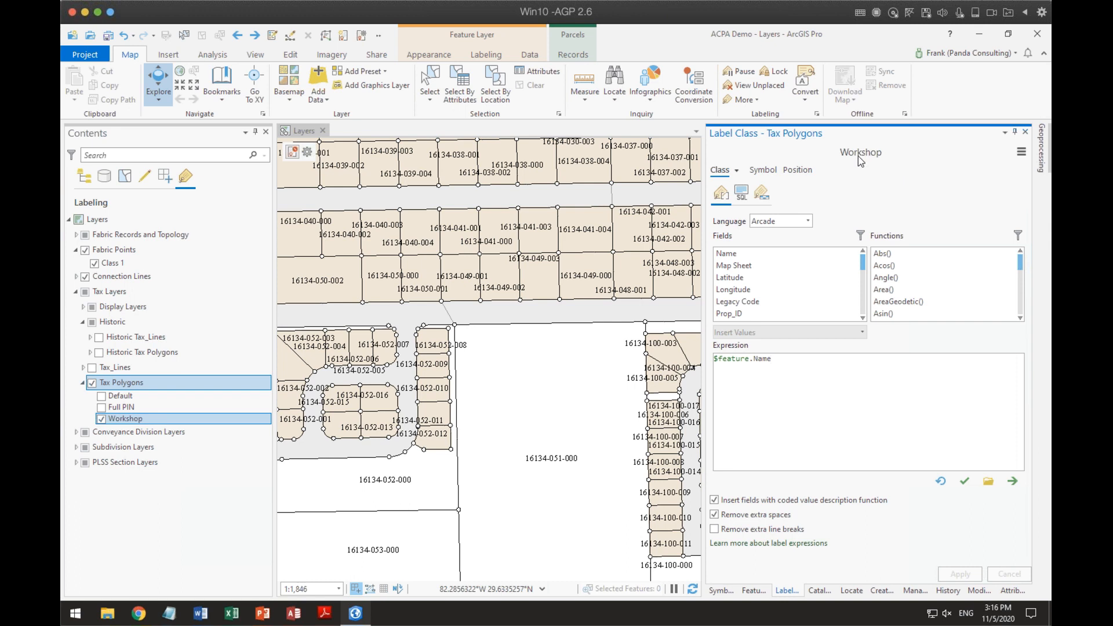
Switch the label class settings to Default, to Full PIN and back to Workshop.
left_click(738, 171)
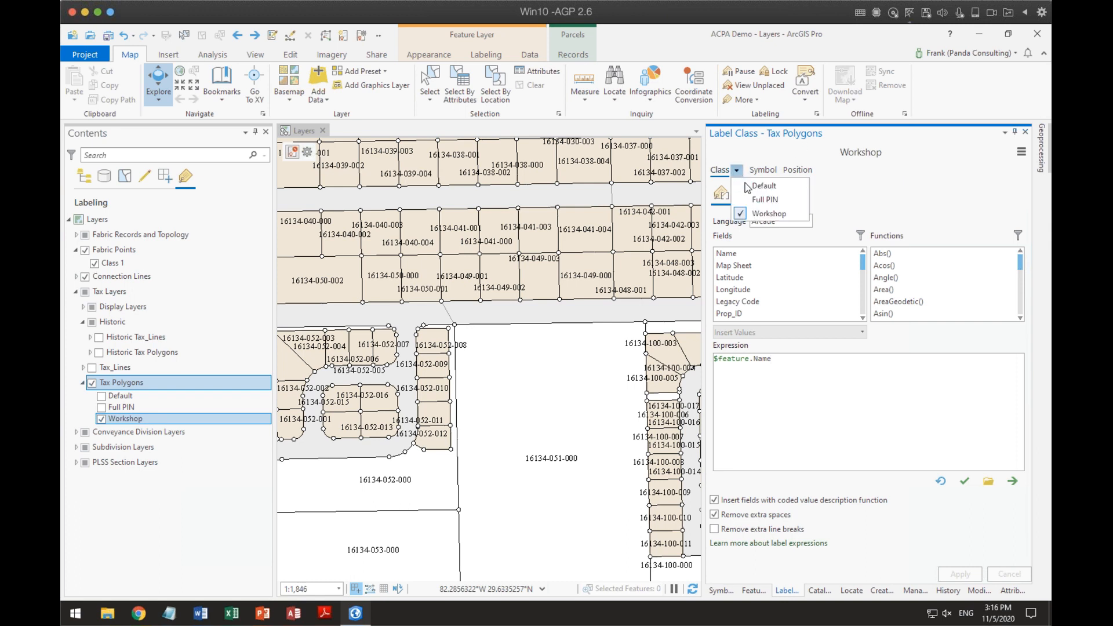
left_click(749, 185)
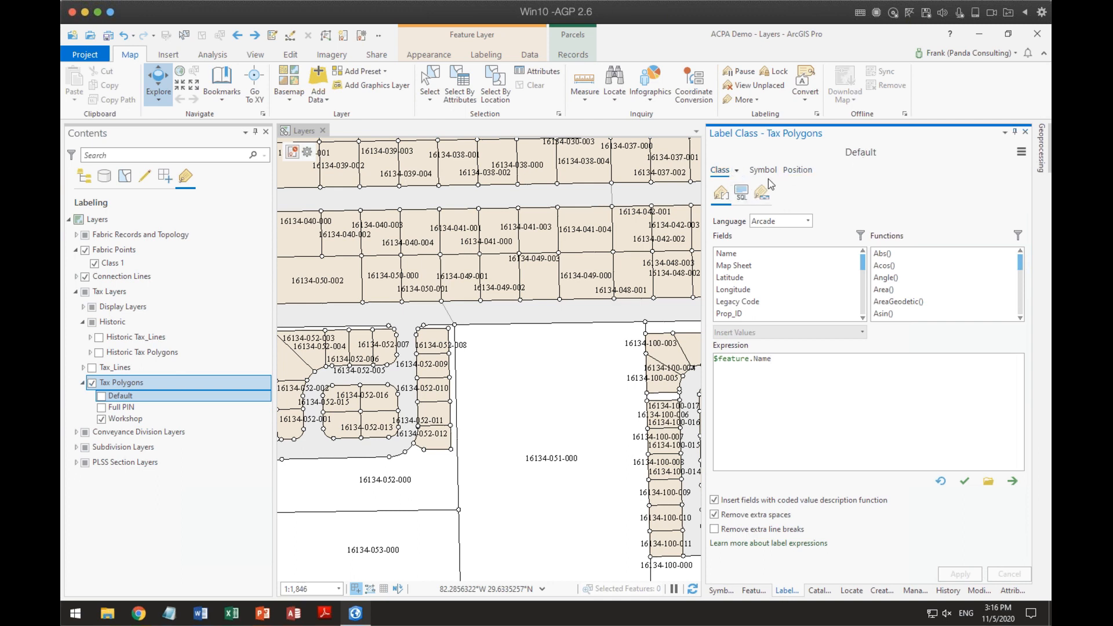
left_click(736, 171)
left_click(745, 199)
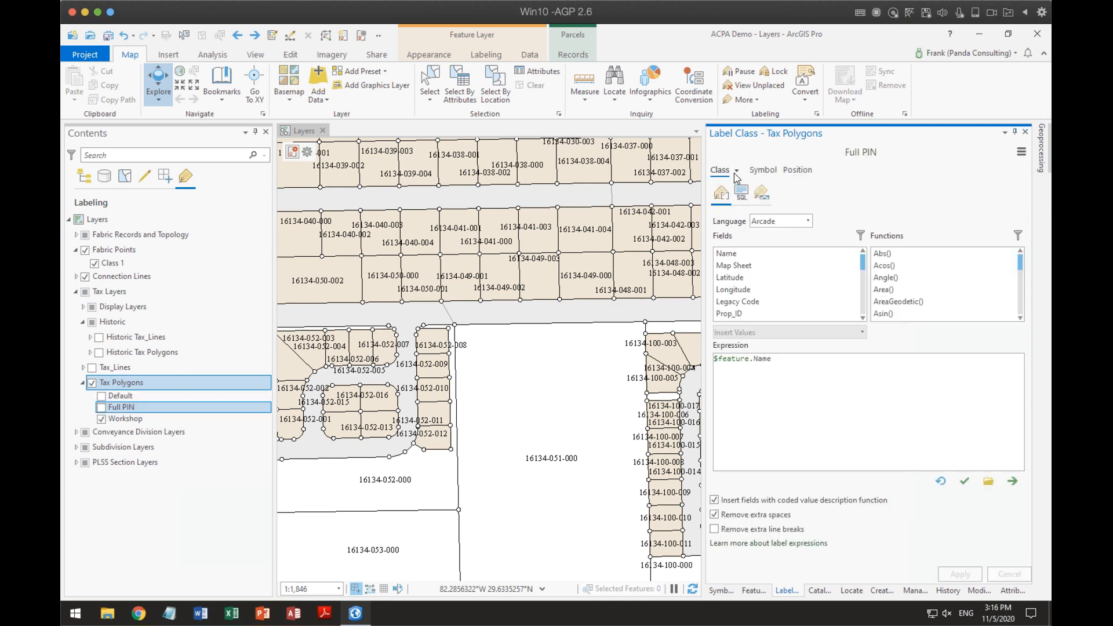
left_click(737, 170)
left_click(759, 213)
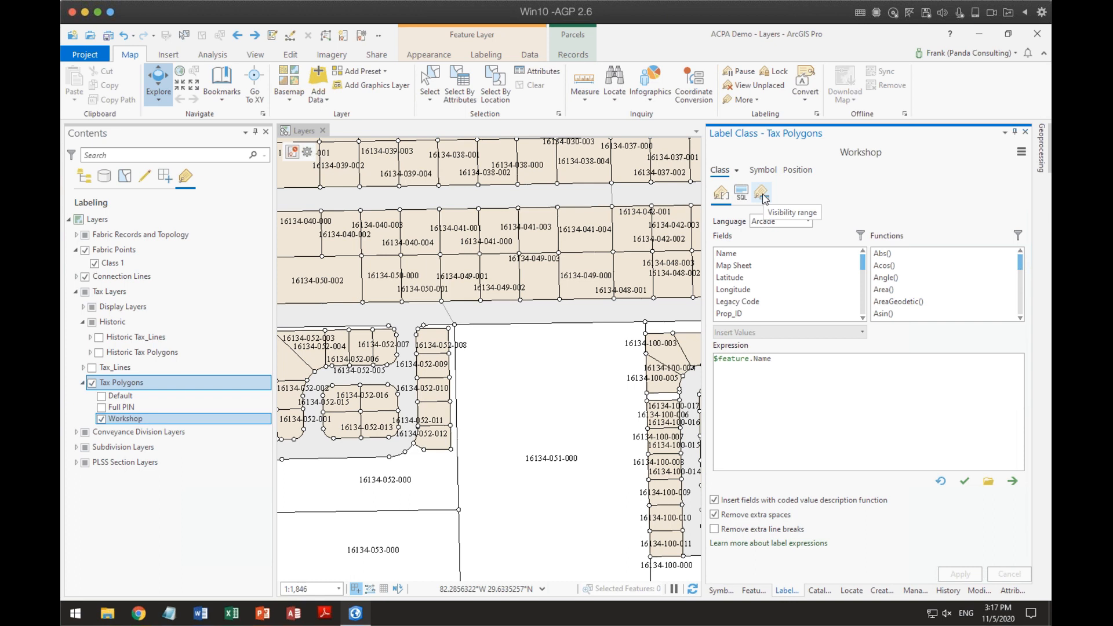
Start an SQL query with a blank Name "is equal to" clause for the Workshop class and leave it, accepting the pending clause.
left_click(492, 55)
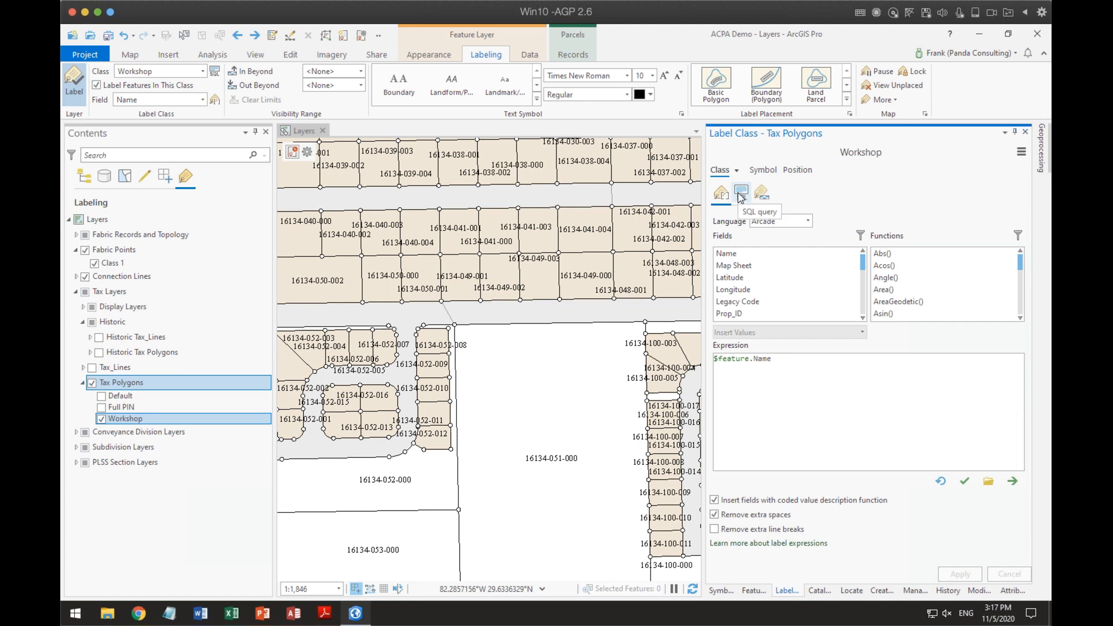
left_click(215, 73)
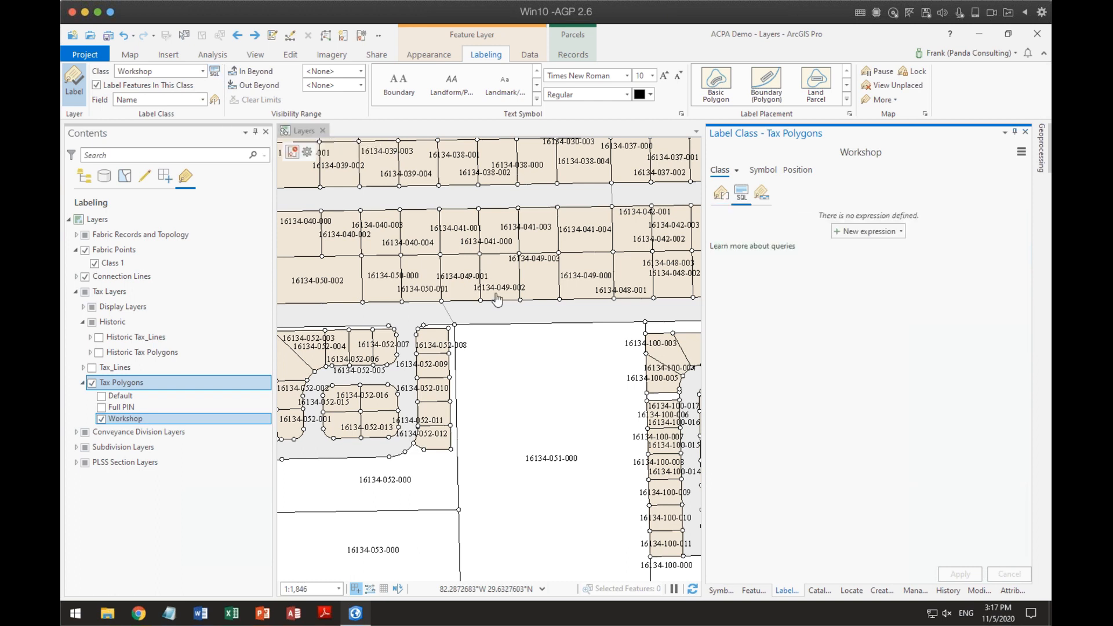
left_click(868, 233)
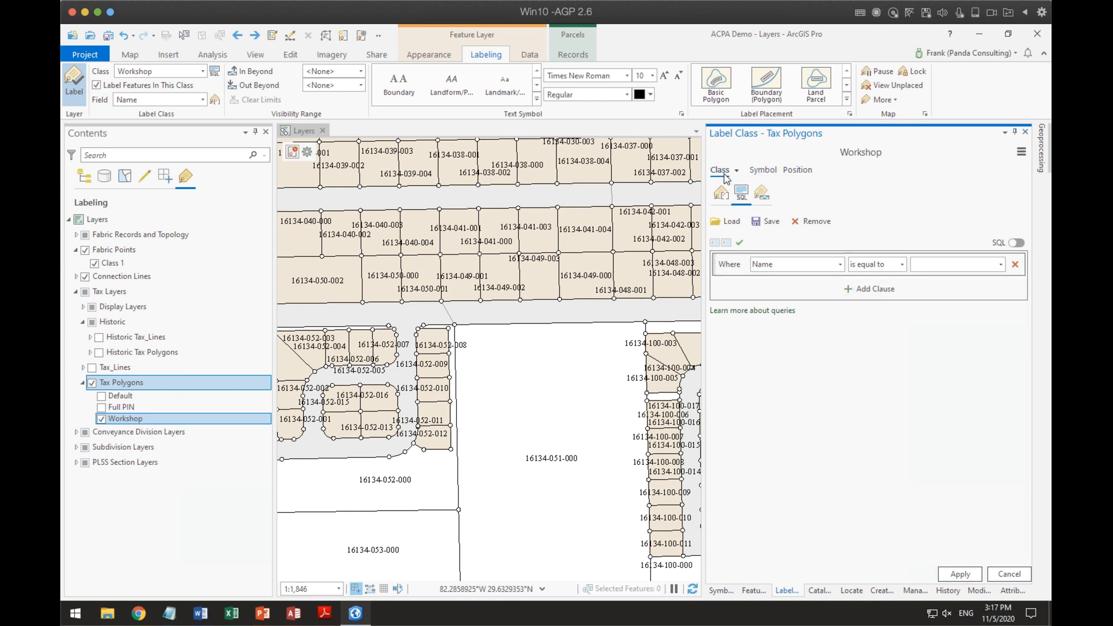
left_click(721, 192)
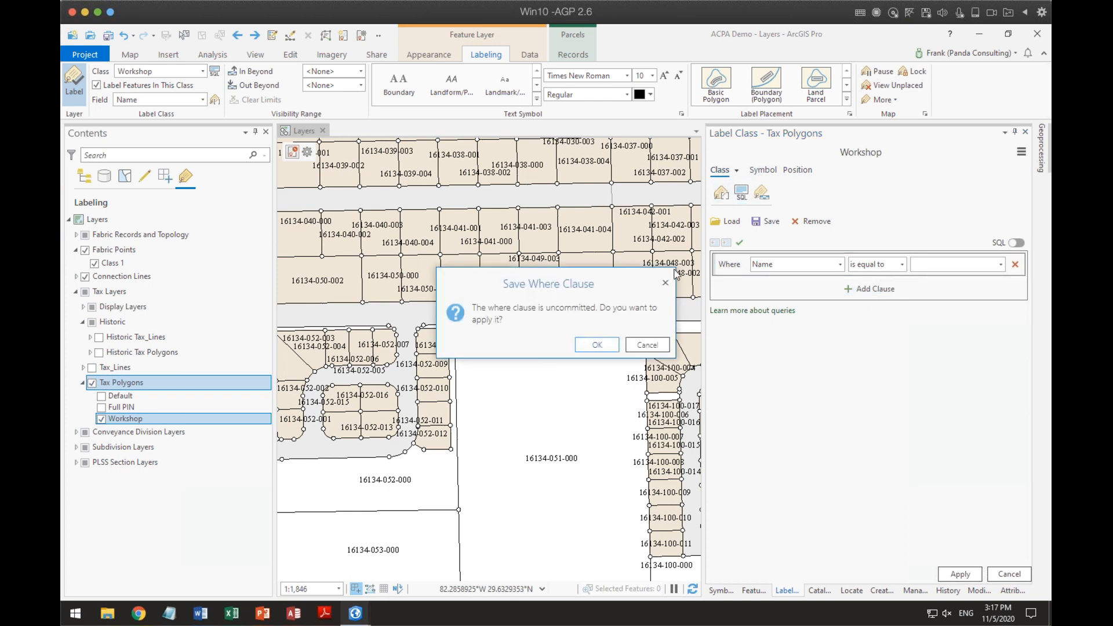
left_click(613, 345)
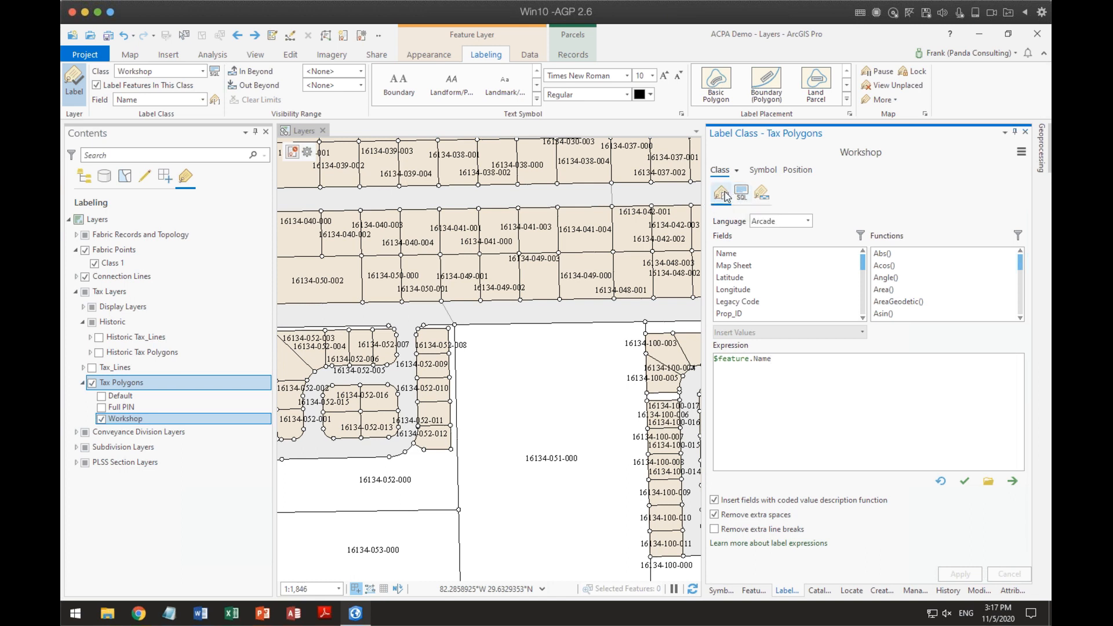
left_click(762, 193)
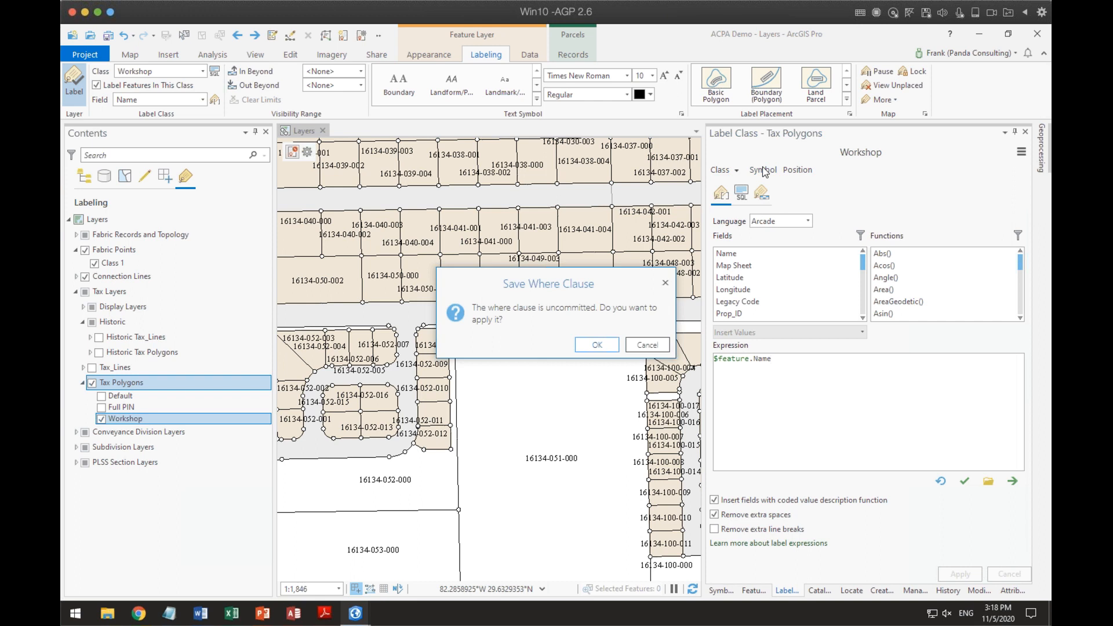
left_click(597, 345)
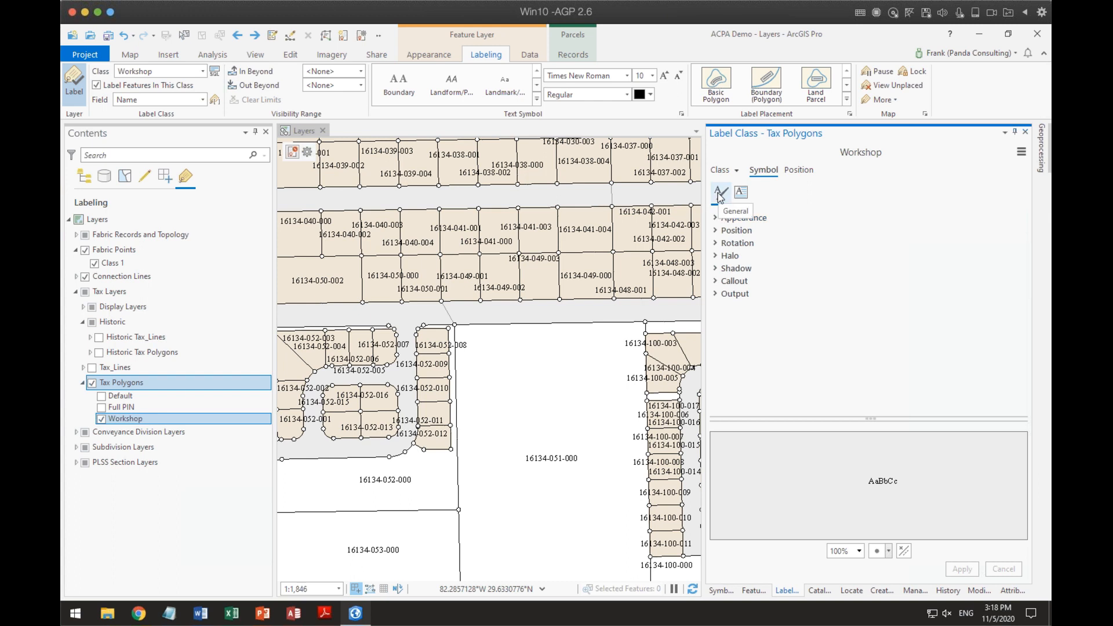
Examine the Appearance settings of the Workshop text symbol, including the text case options, without changing any.
left_click(717, 220)
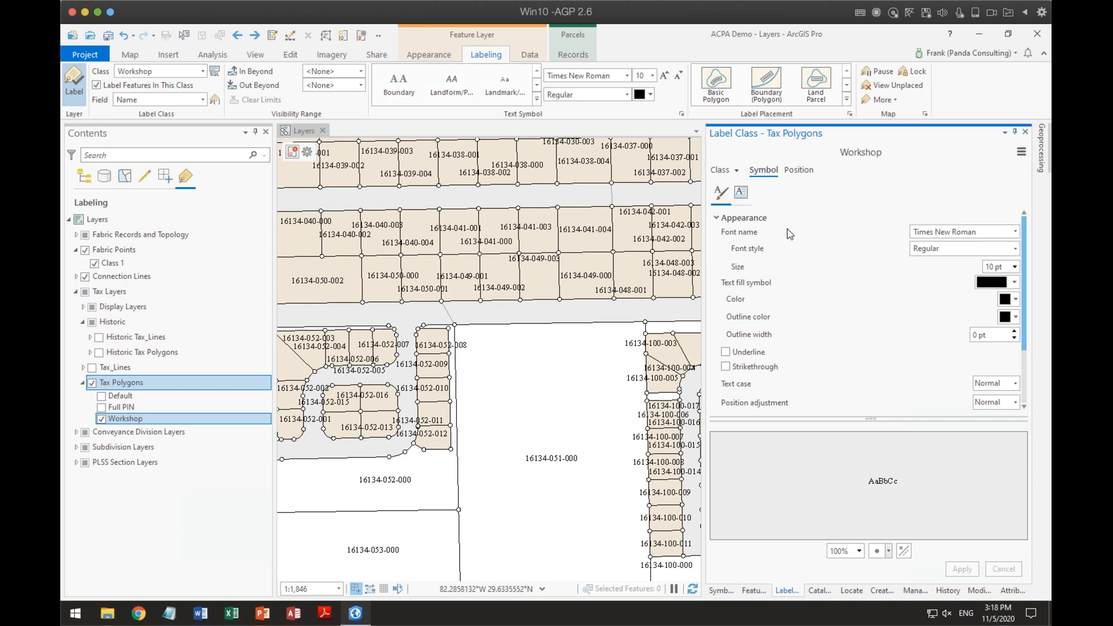
scroll(790, 233, "down", 2)
scroll(799, 250, "up", 2)
scroll(871, 331, "down", 1)
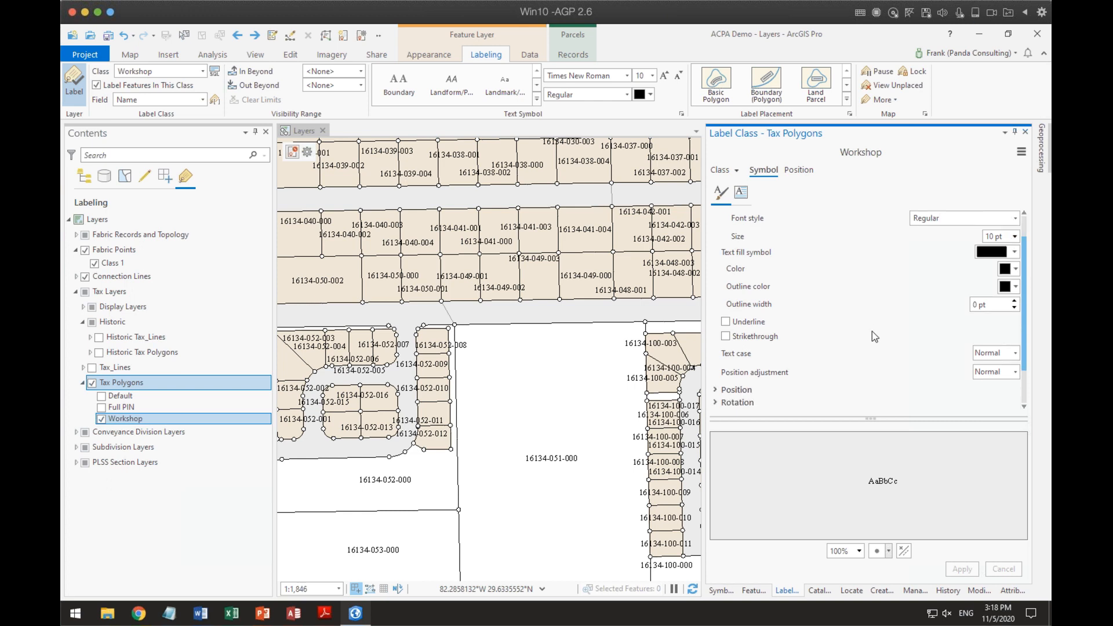
scroll(872, 332, "down", 1)
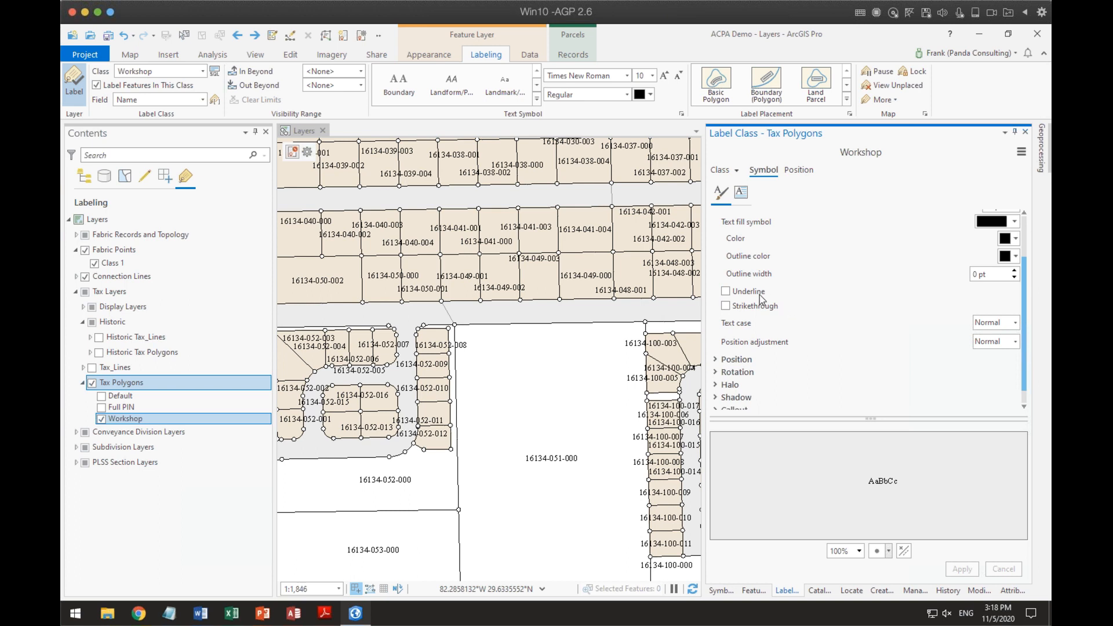
scroll(845, 325, "down", 1)
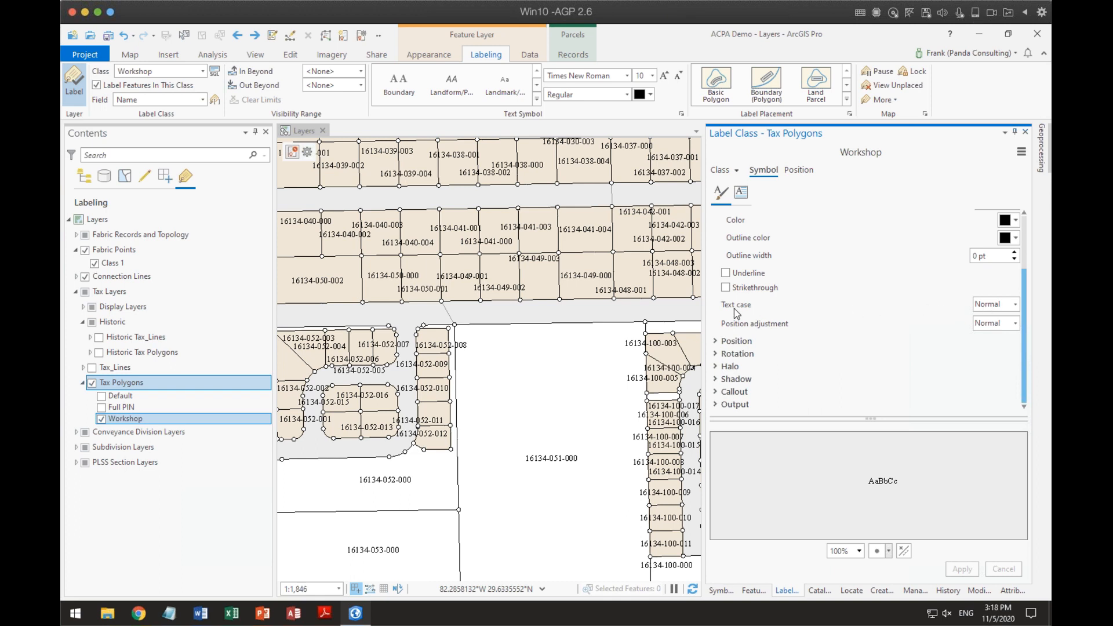
left_click(1016, 305)
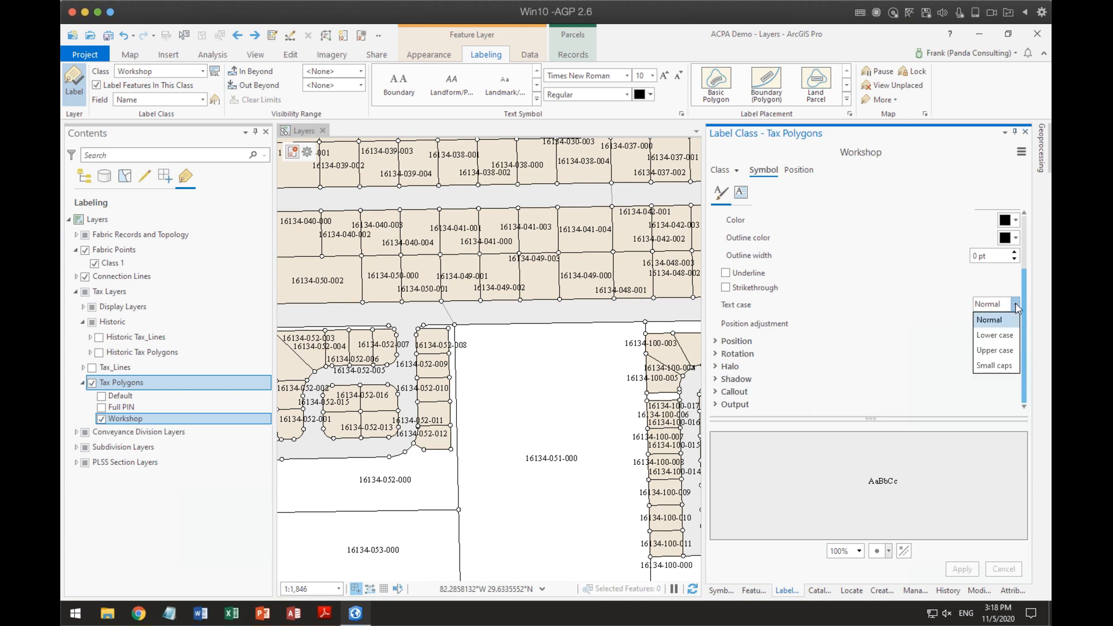
left_click(1016, 306)
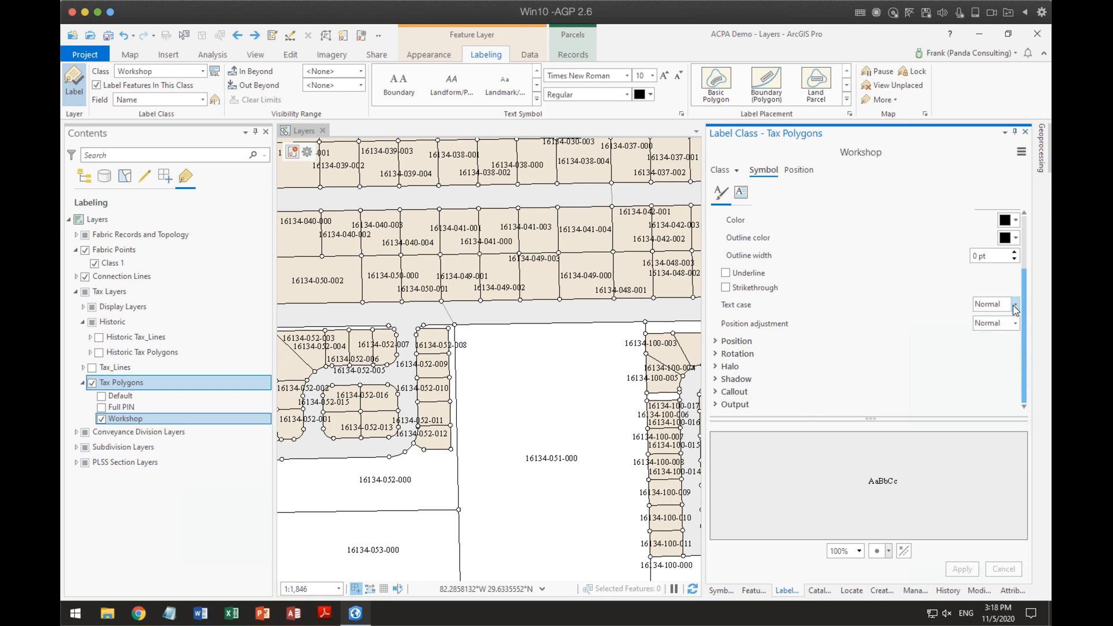
Review the Position and Rotation settings of the Workshop text symbol and collapse both groups.
left_click(715, 342)
scroll(823, 309, "down", 2)
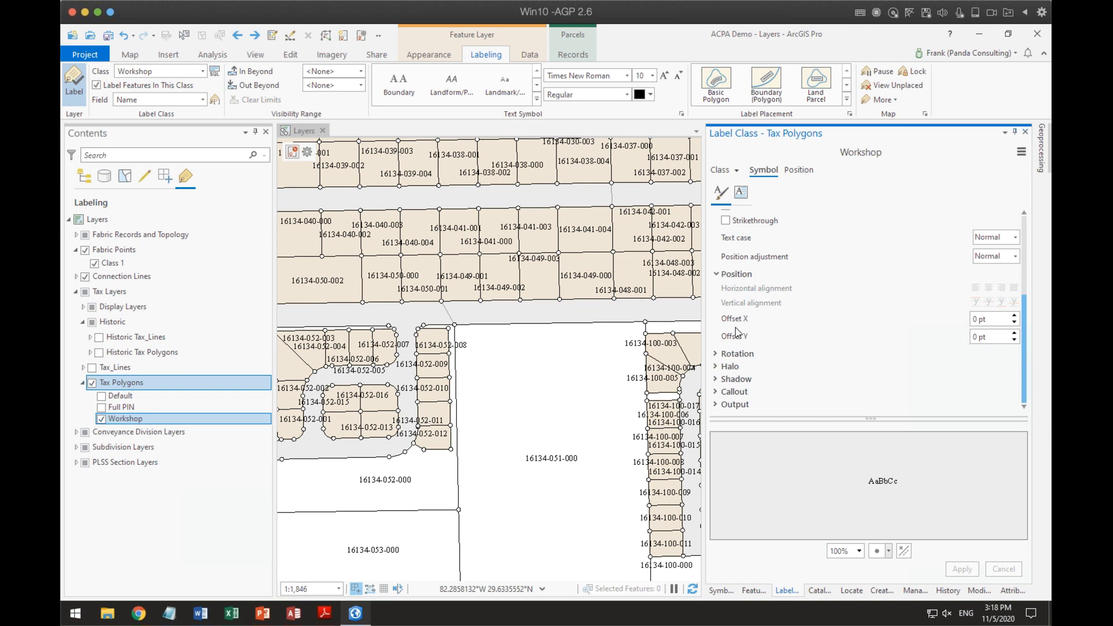
left_click(717, 275)
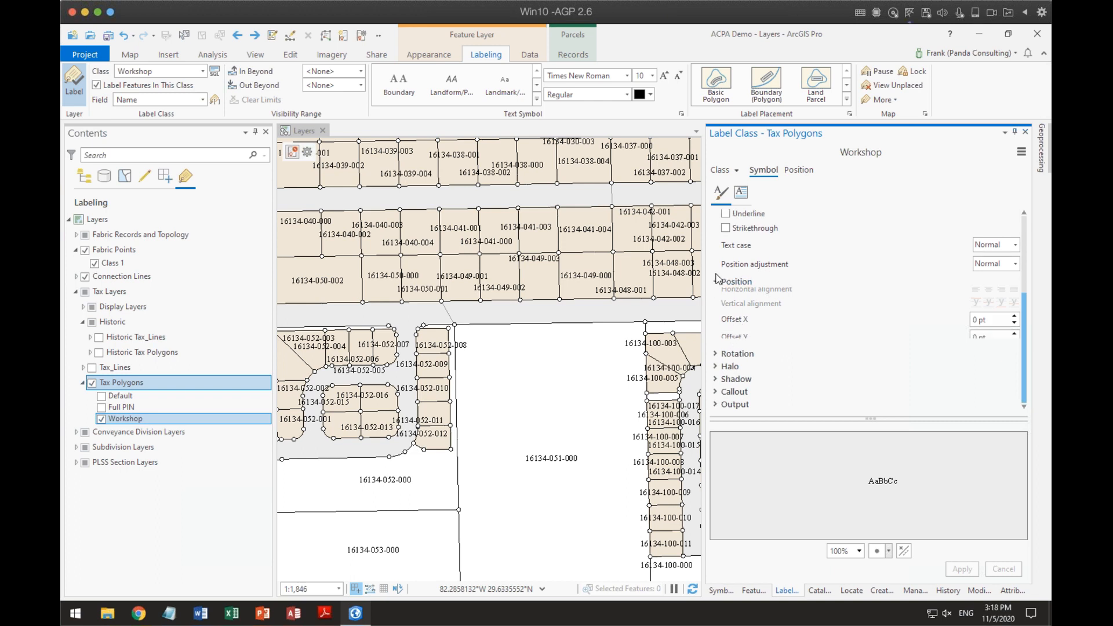
left_click(717, 354)
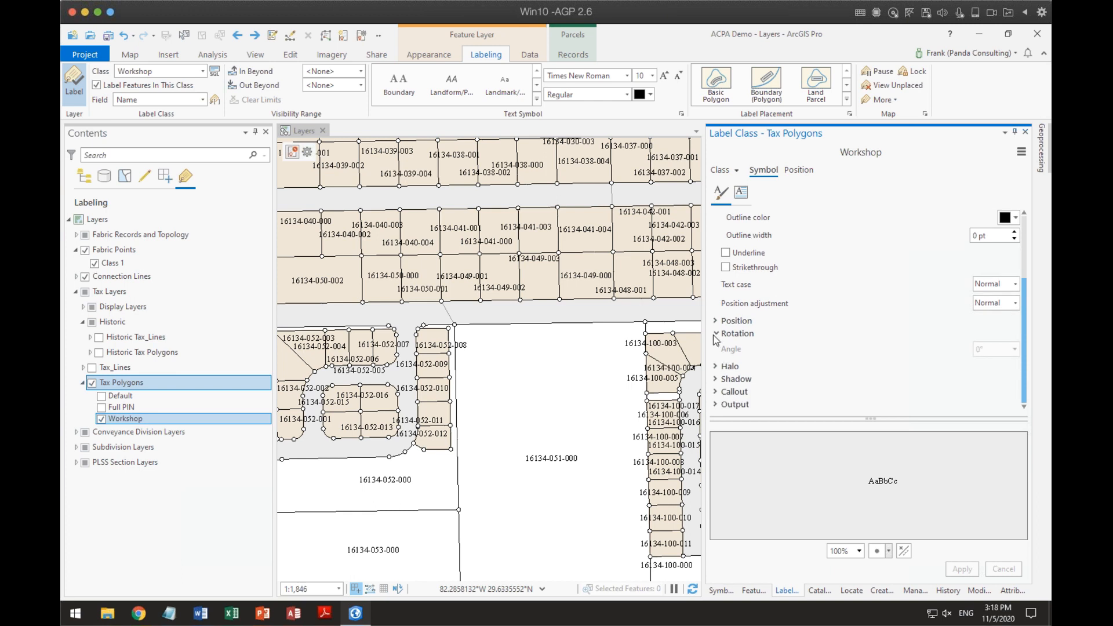
left_click(712, 333)
Review the Halo settings with their symbol choices and the Shadow settings of the Workshop text symbol.
left_click(716, 367)
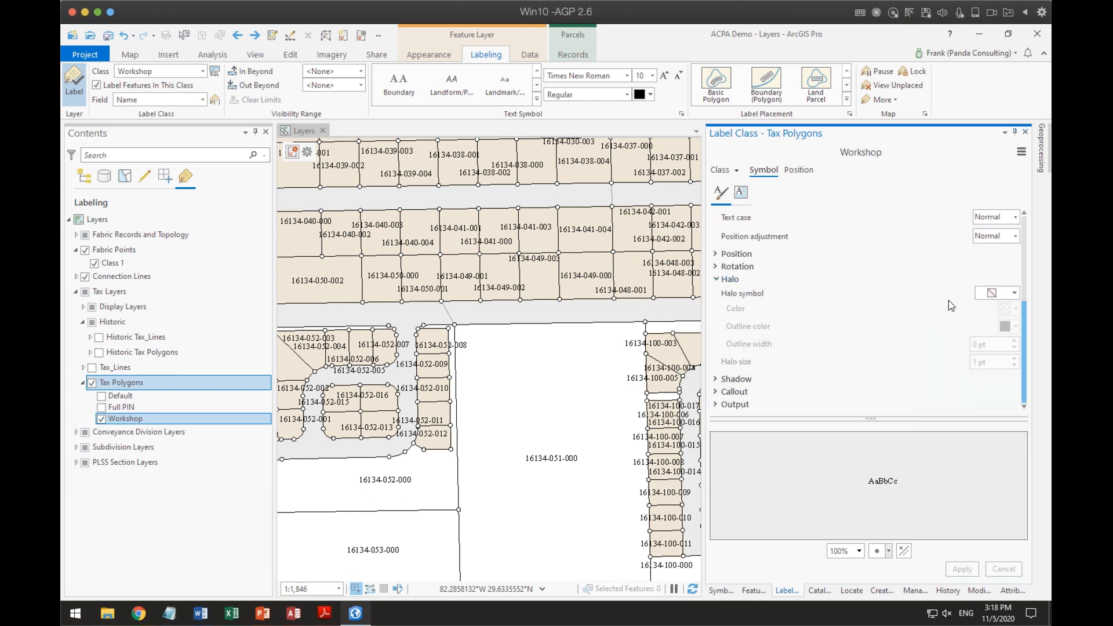
left_click(1014, 294)
left_click(1016, 293)
left_click(718, 379)
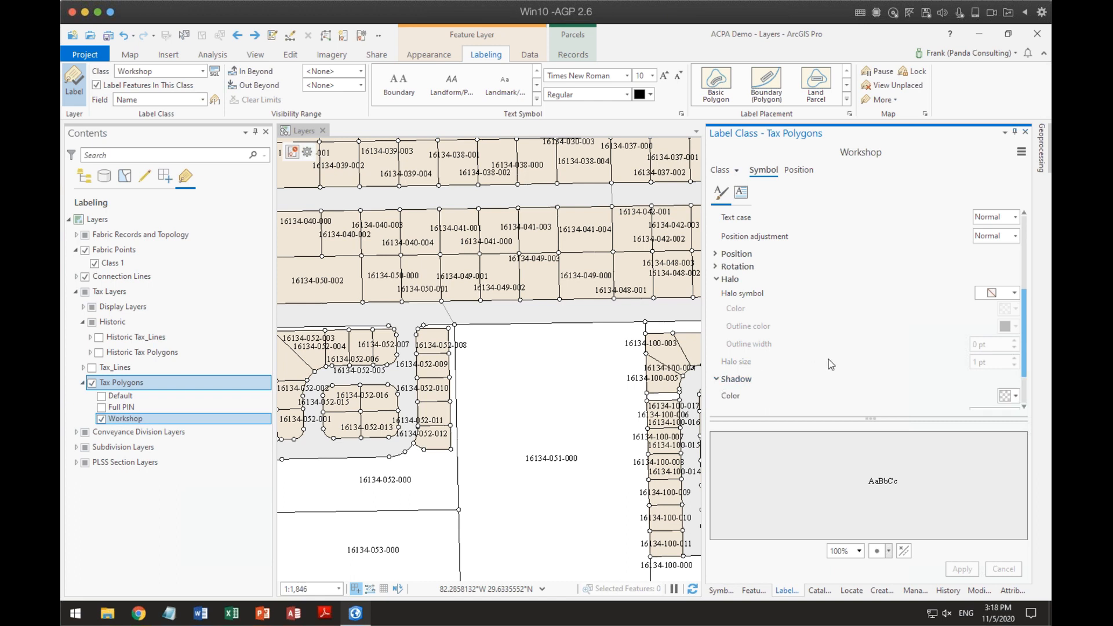
scroll(724, 371, "down", 2)
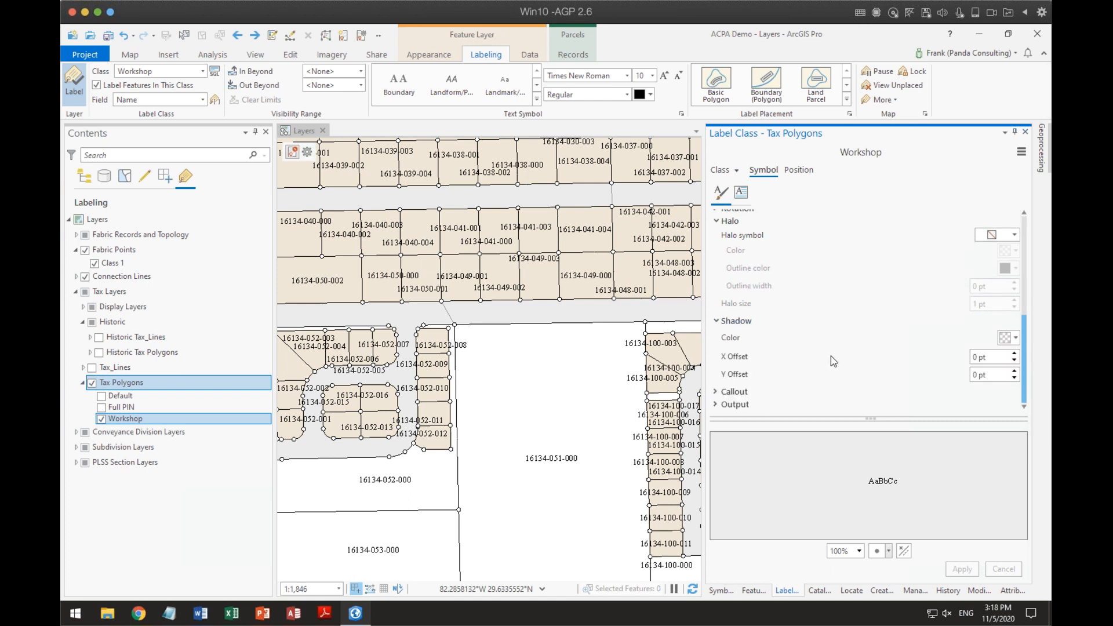
left_click(718, 321)
Check the available callout types without choosing one, and review the Output settings of the Workshop text symbol.
left_click(718, 393)
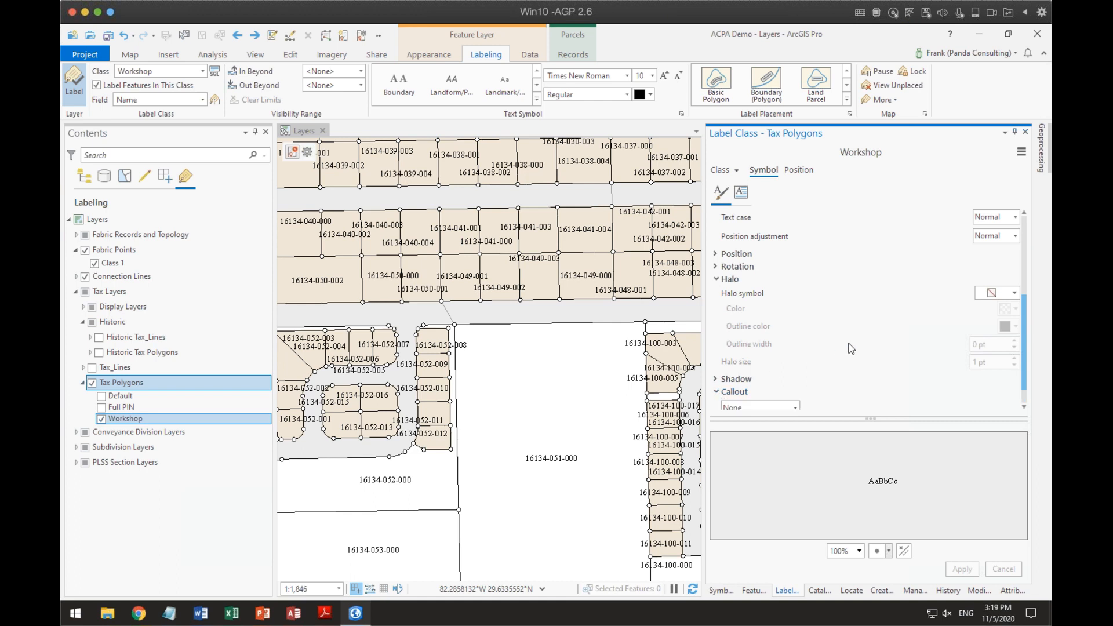
scroll(850, 348, "down", 1)
left_click(795, 379)
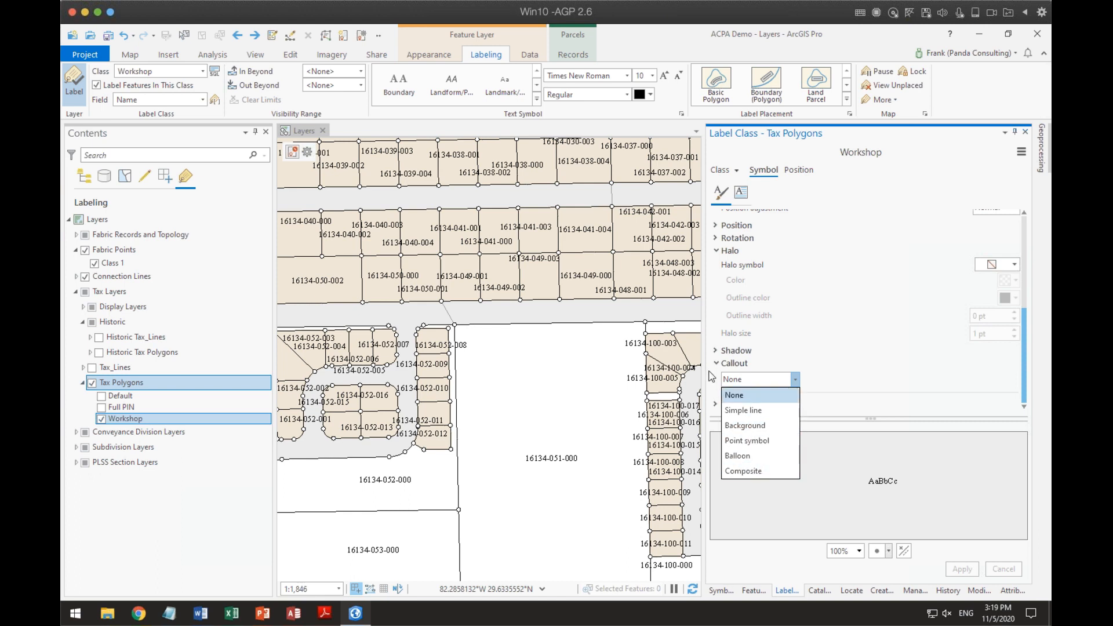
left_click(759, 328)
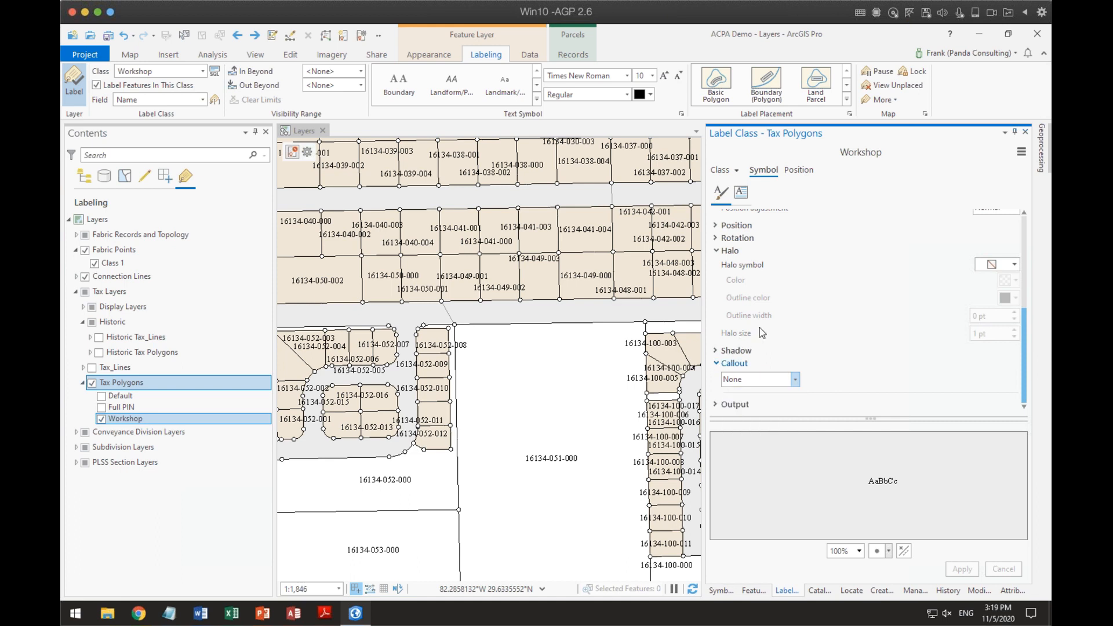
left_click(715, 363)
left_click(715, 404)
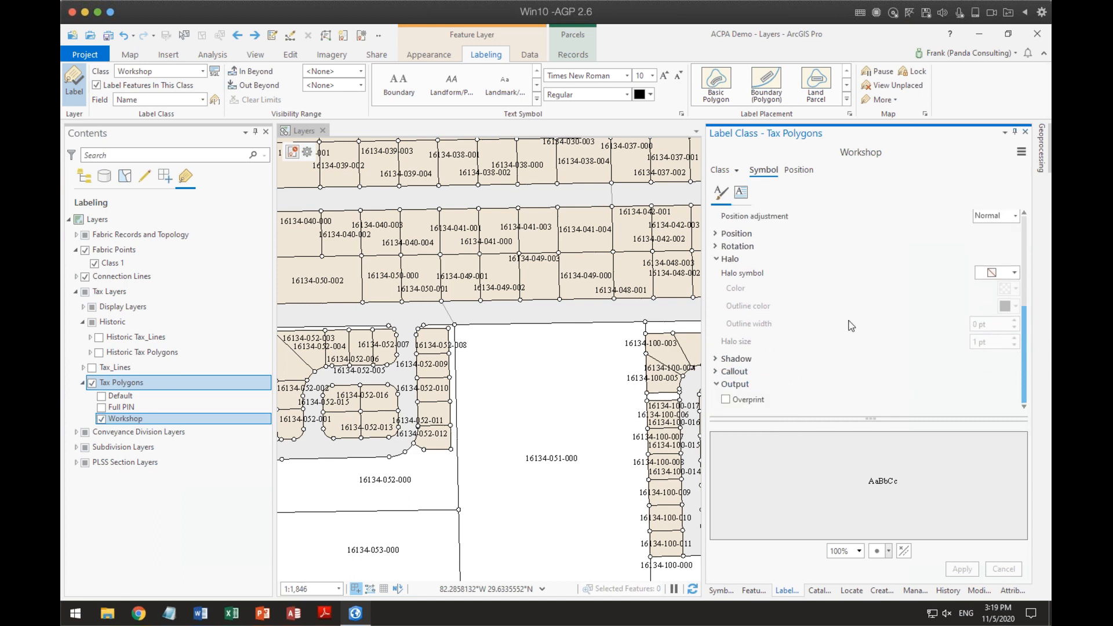
left_click(717, 384)
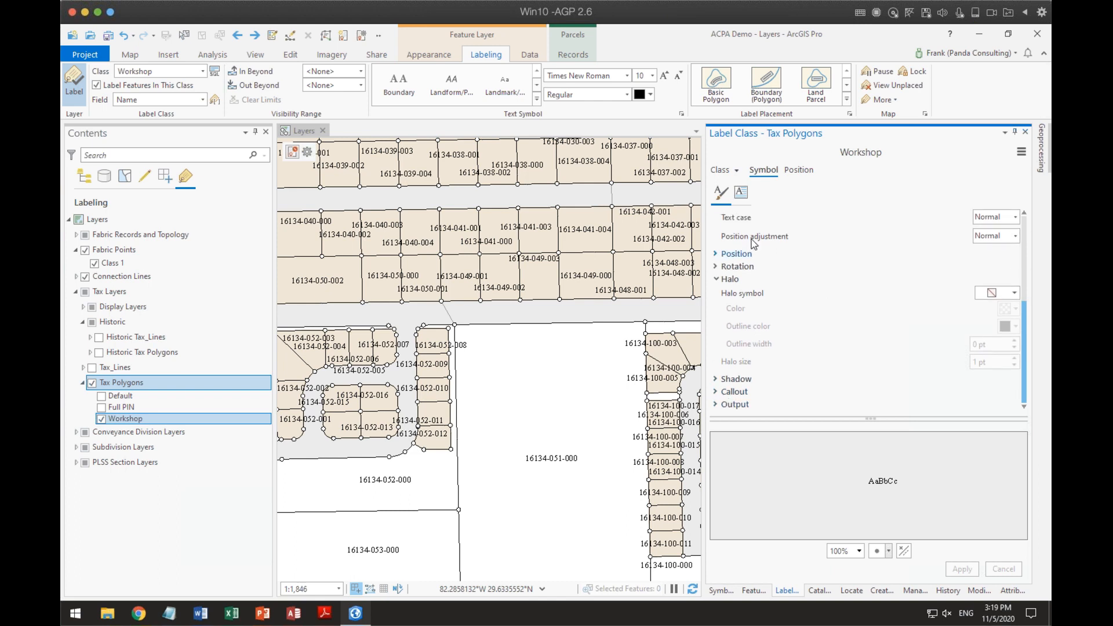
Review the Formatting and Paragraph settings of the Workshop text symbol, collapse both groups, and return to its general appearance settings.
left_click(740, 193)
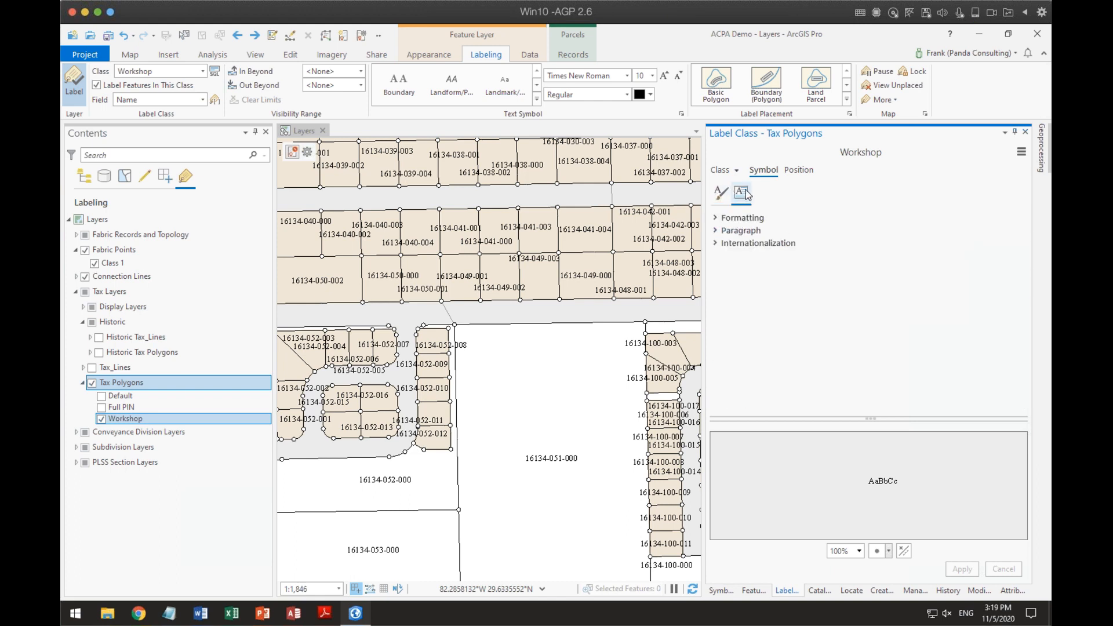
left_click(716, 219)
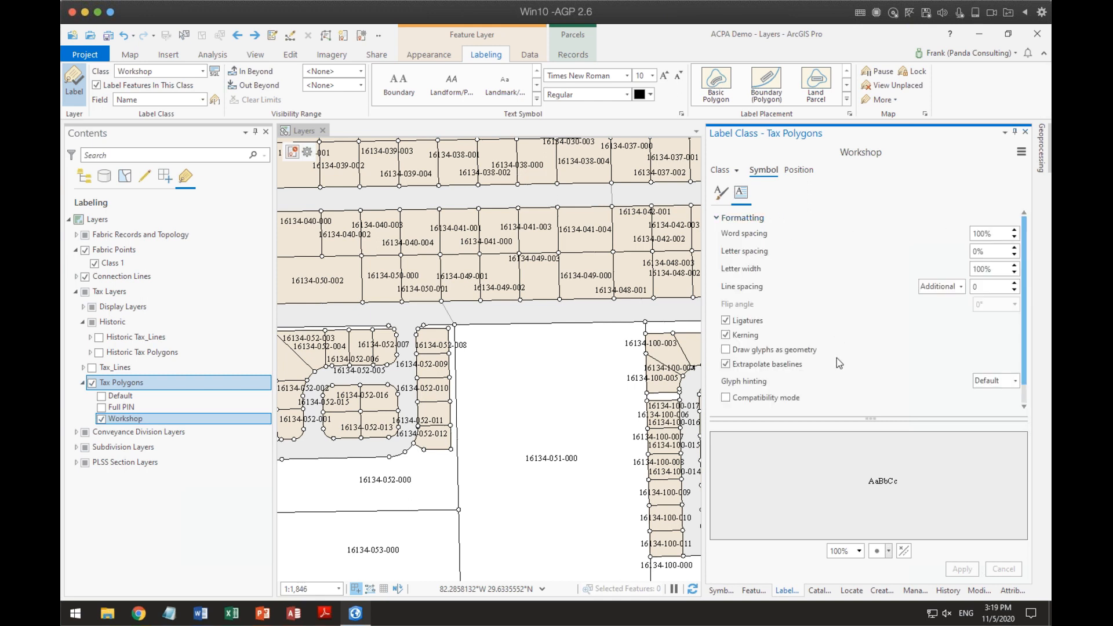
left_click(717, 217)
left_click(717, 230)
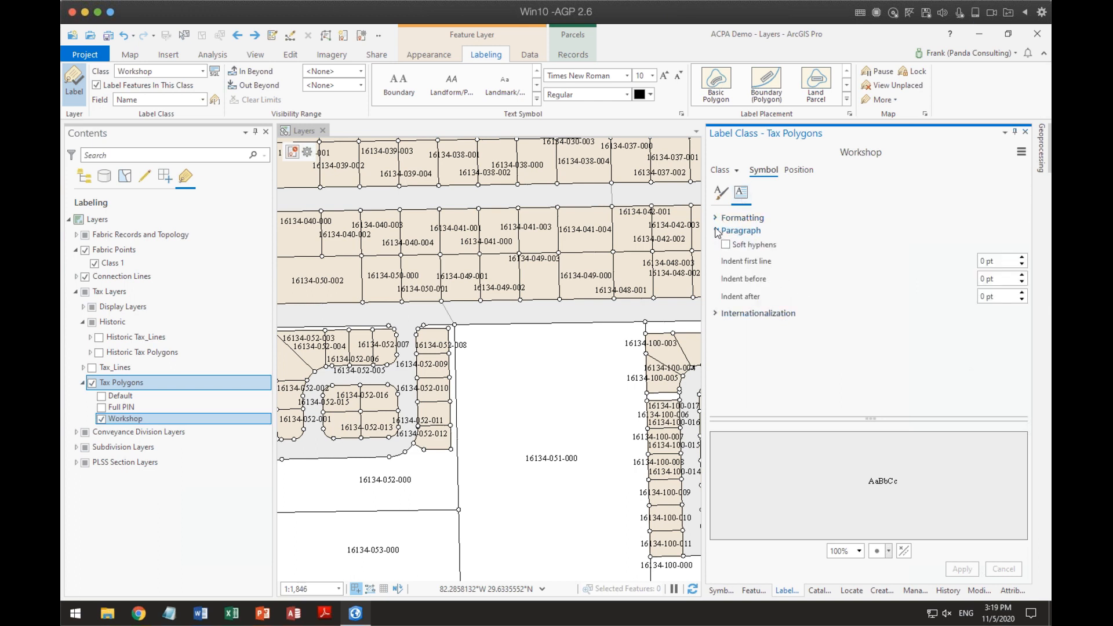
left_click(716, 231)
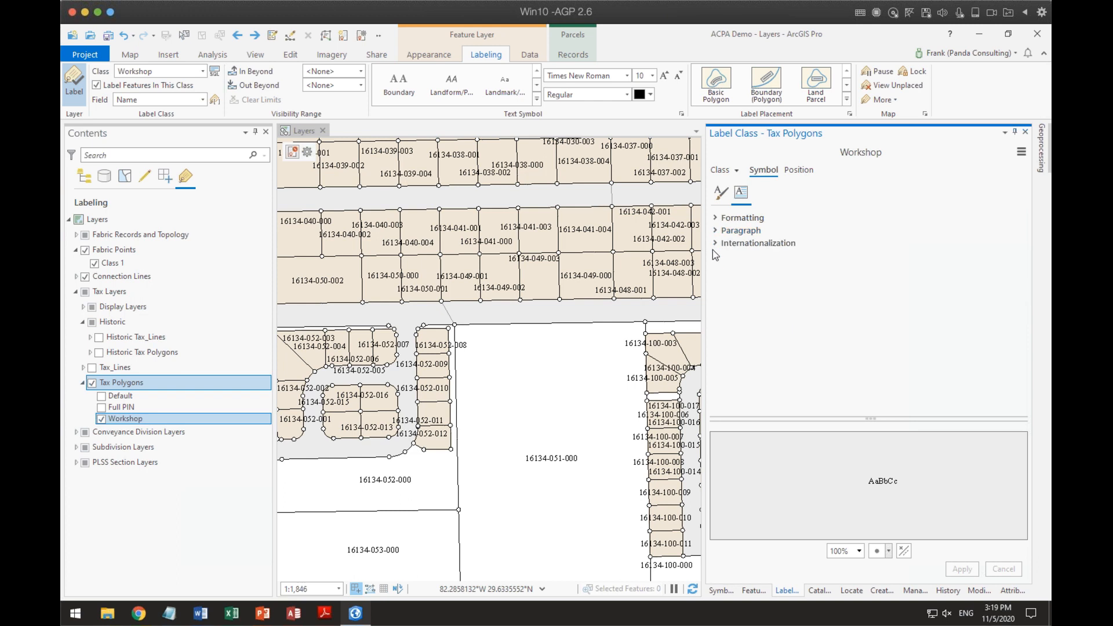
left_click(718, 196)
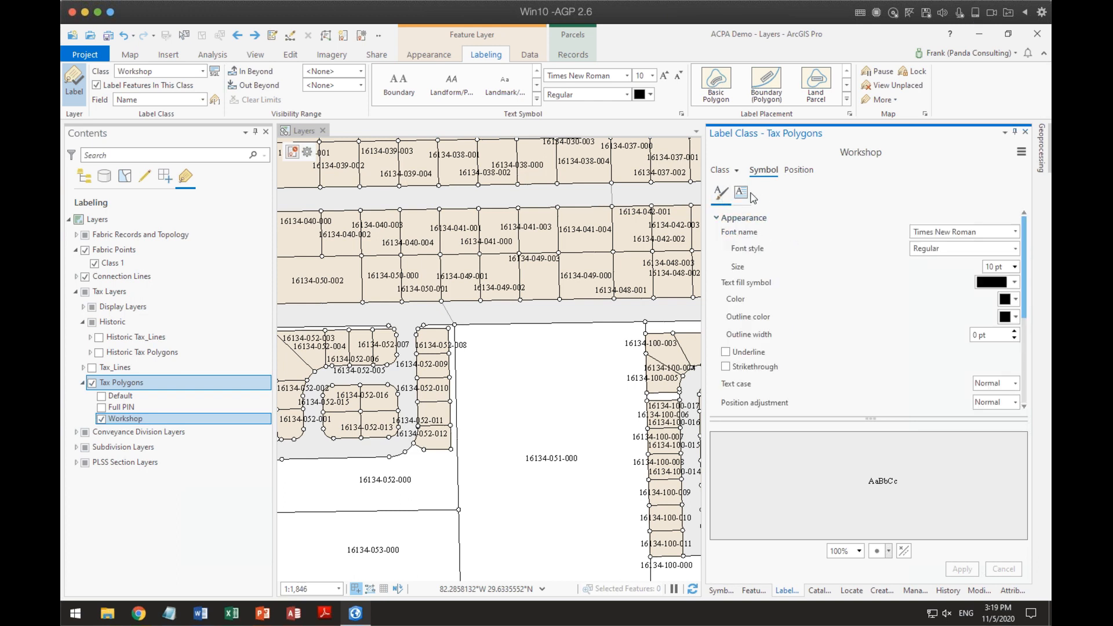
Examine the Placement settings of the Workshop label position, including the placement types and in-polygon placement styles, without changing any.
left_click(798, 171)
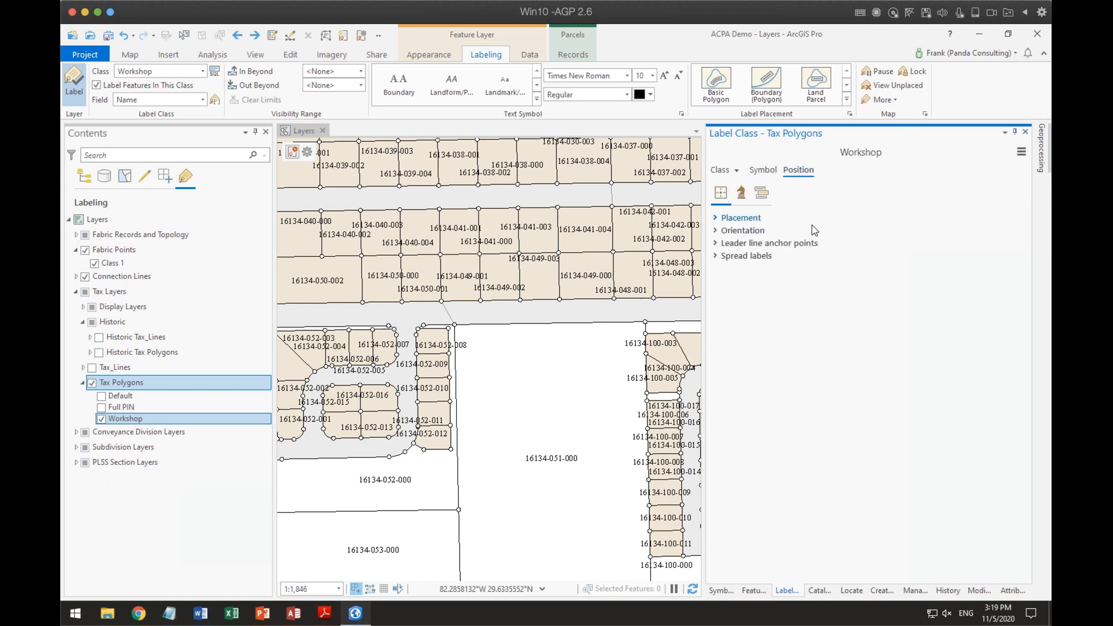
left_click(716, 218)
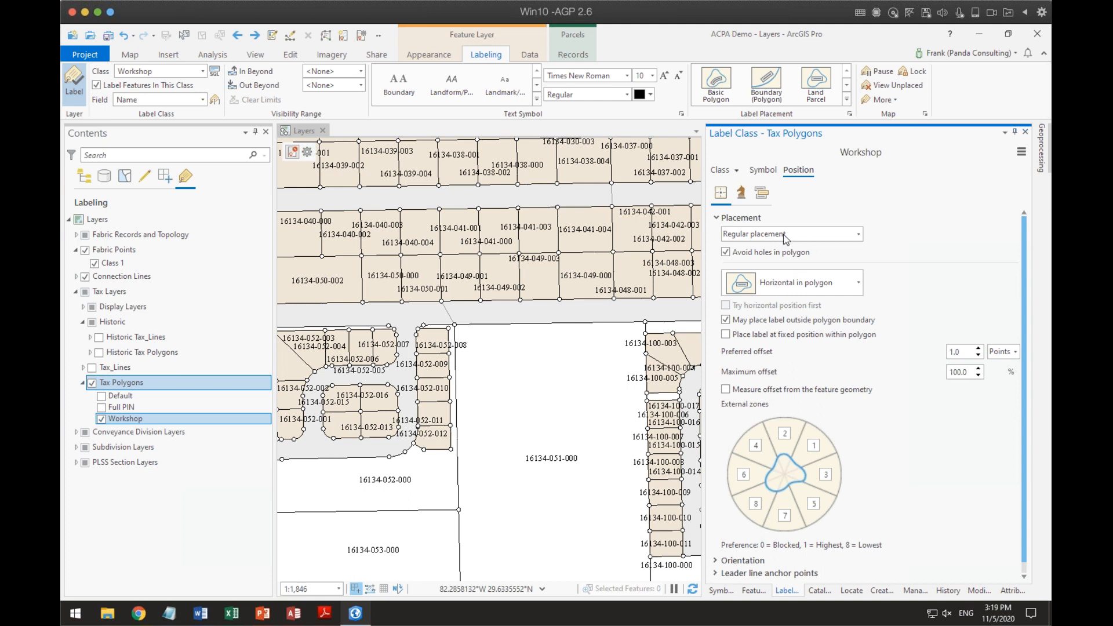
left_click(858, 234)
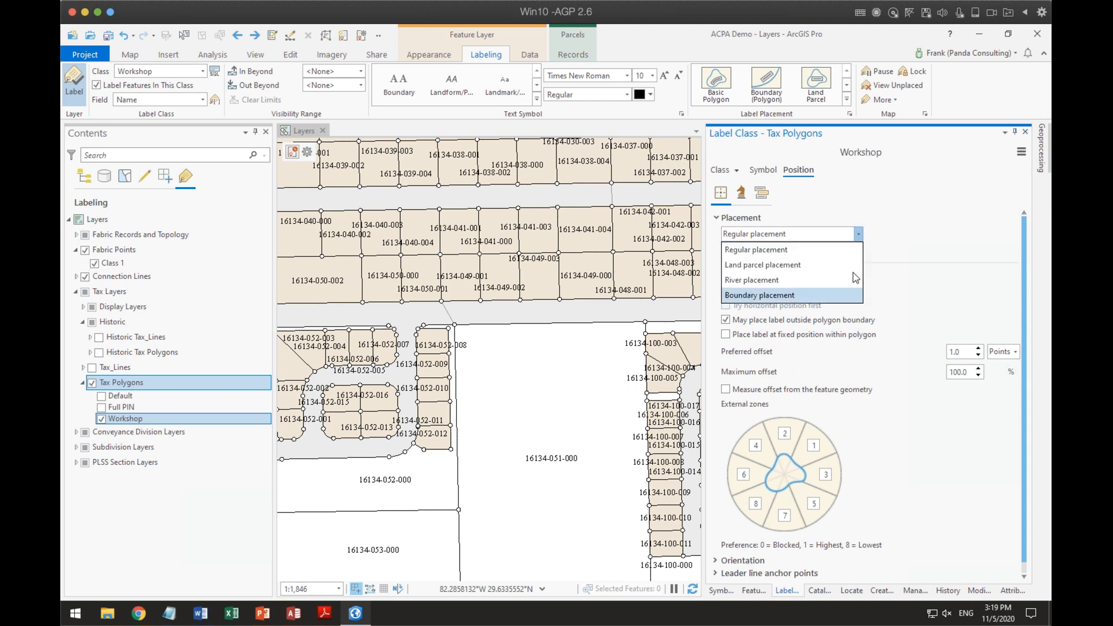
left_click(918, 235)
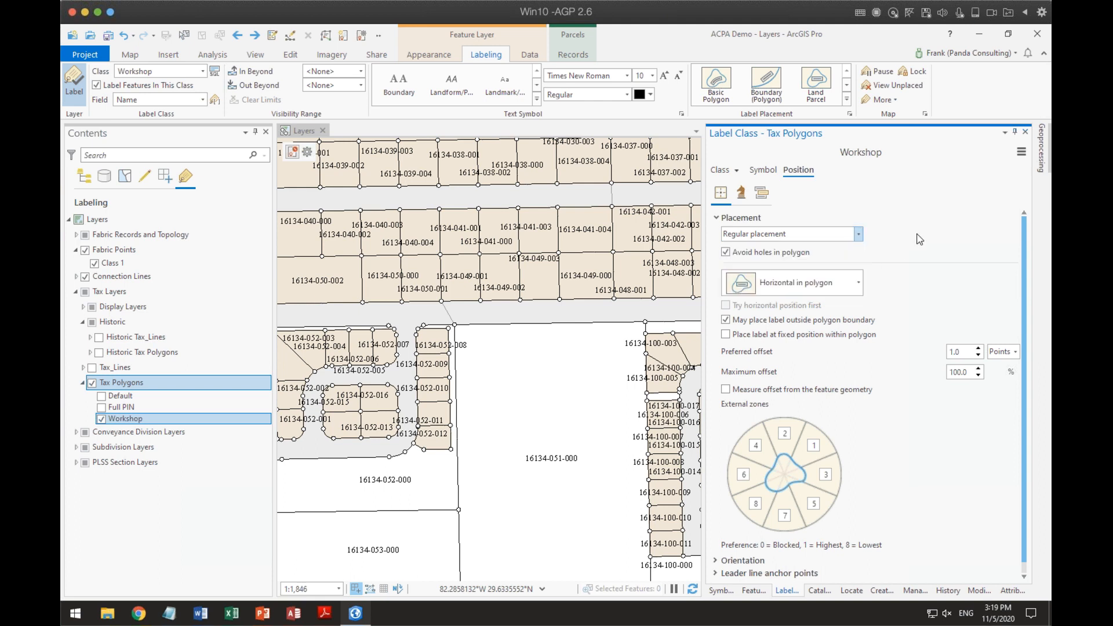
left_click(860, 284)
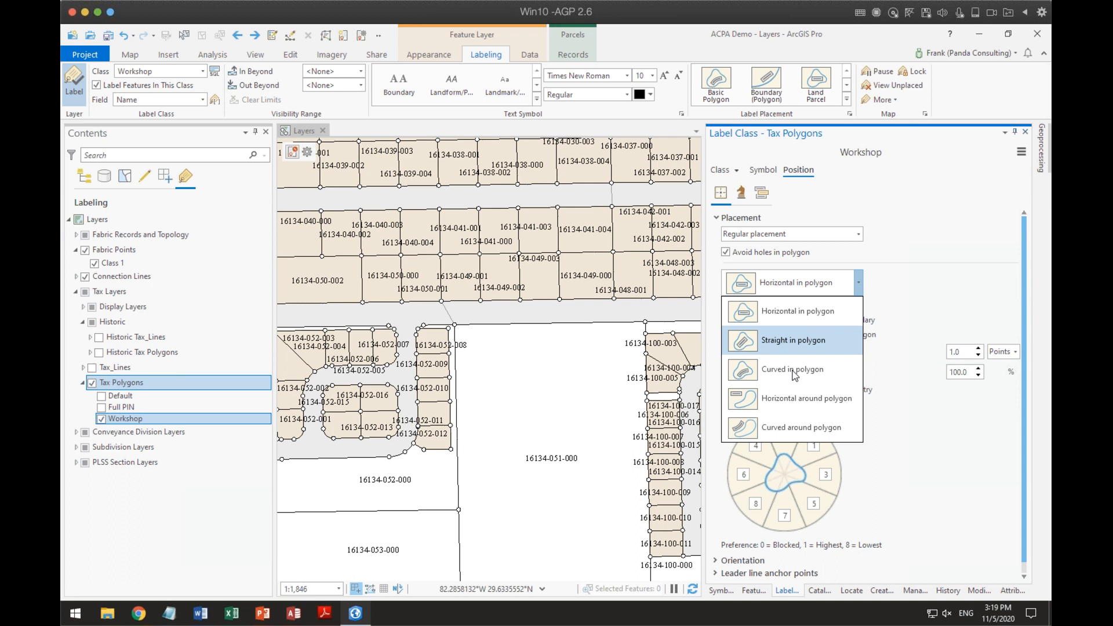
left_click(912, 293)
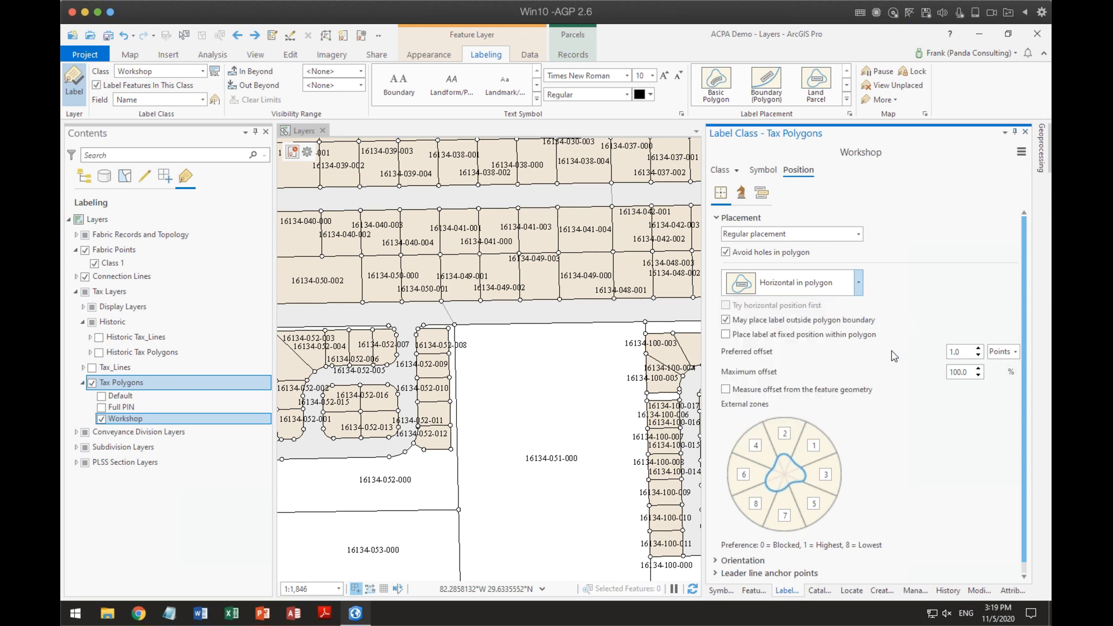
Review the Orientation, Leader line anchor points and Spread labels settings of the Workshop label position, and collapse the Placement group.
scroll(824, 334, "down", 1)
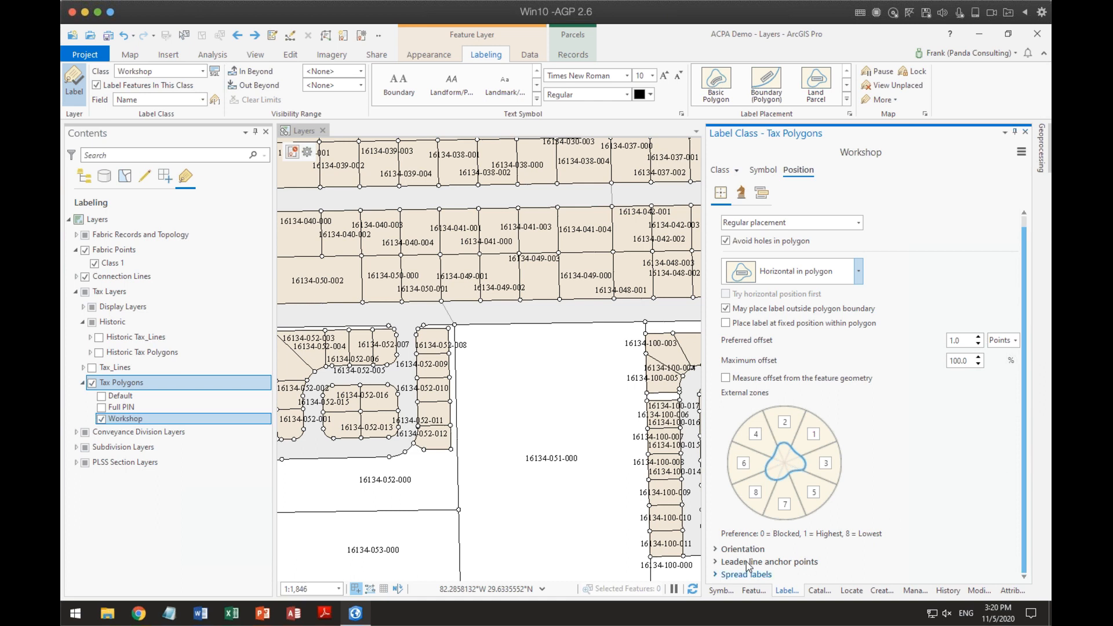
left_click(717, 551)
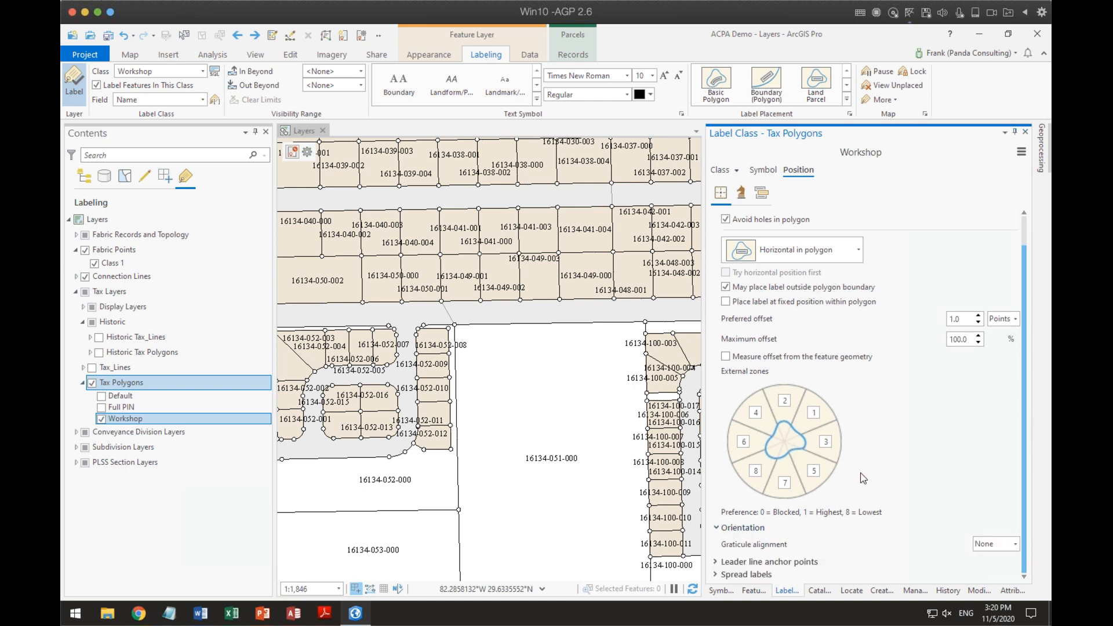
left_click(716, 562)
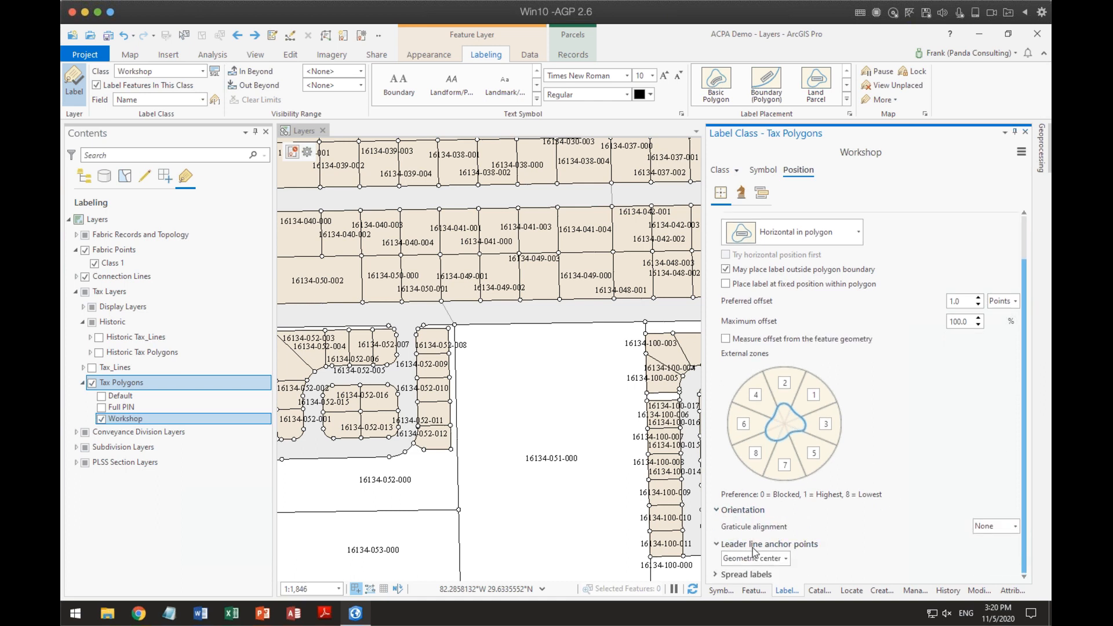
left_click(716, 575)
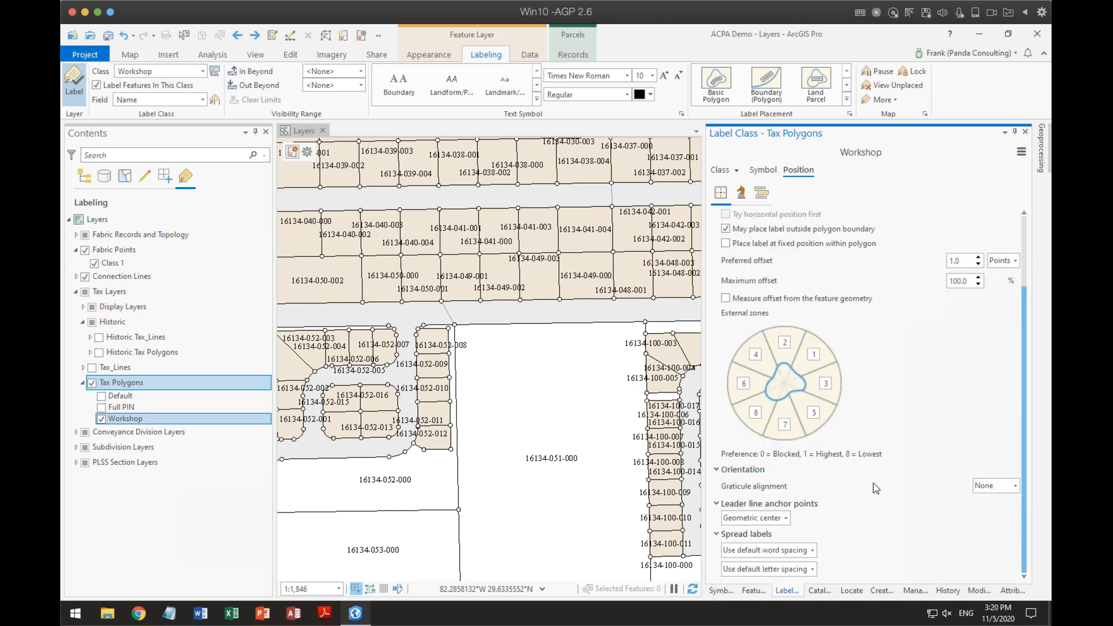
scroll(872, 482, "up", 2)
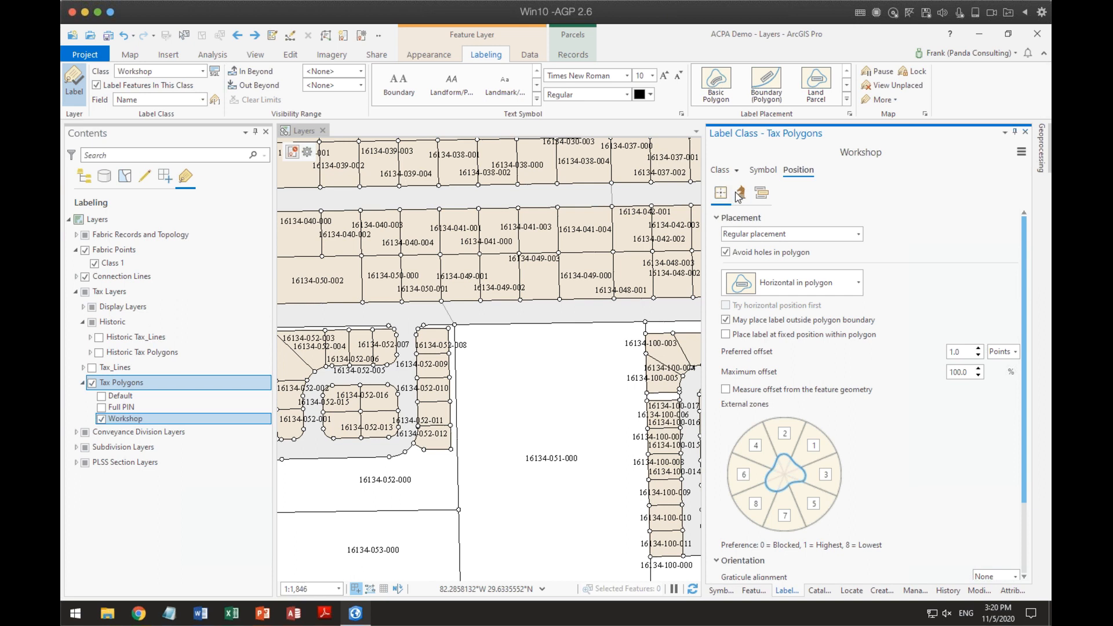
left_click(719, 220)
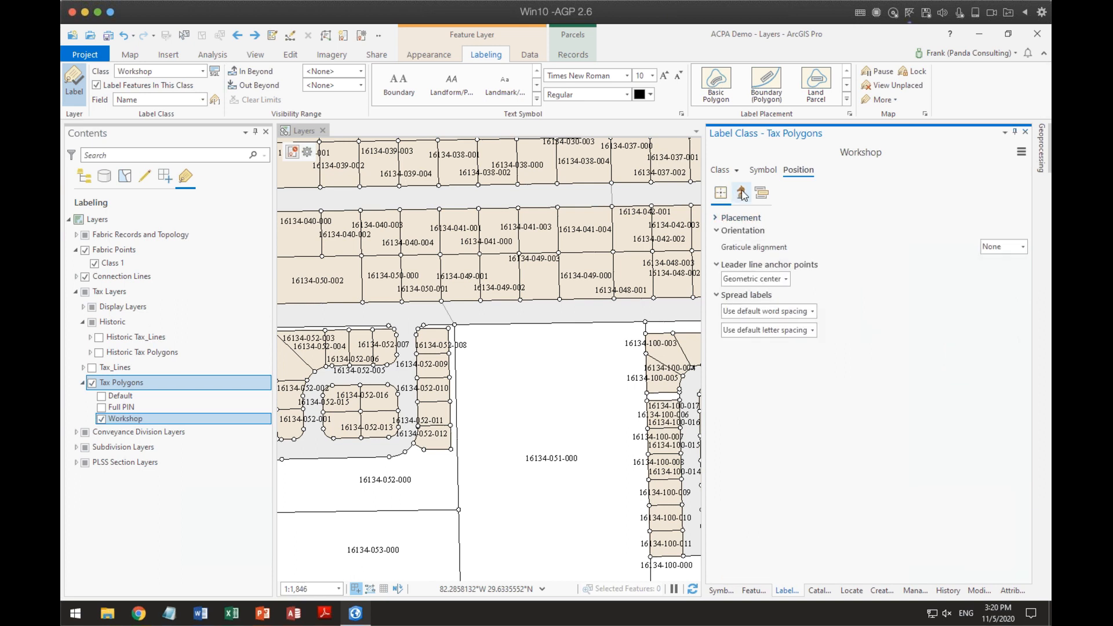
Review the Stack, Overrun and Reduce size fitting strategies of the Workshop labels, collapsing each group after viewing.
left_click(742, 194)
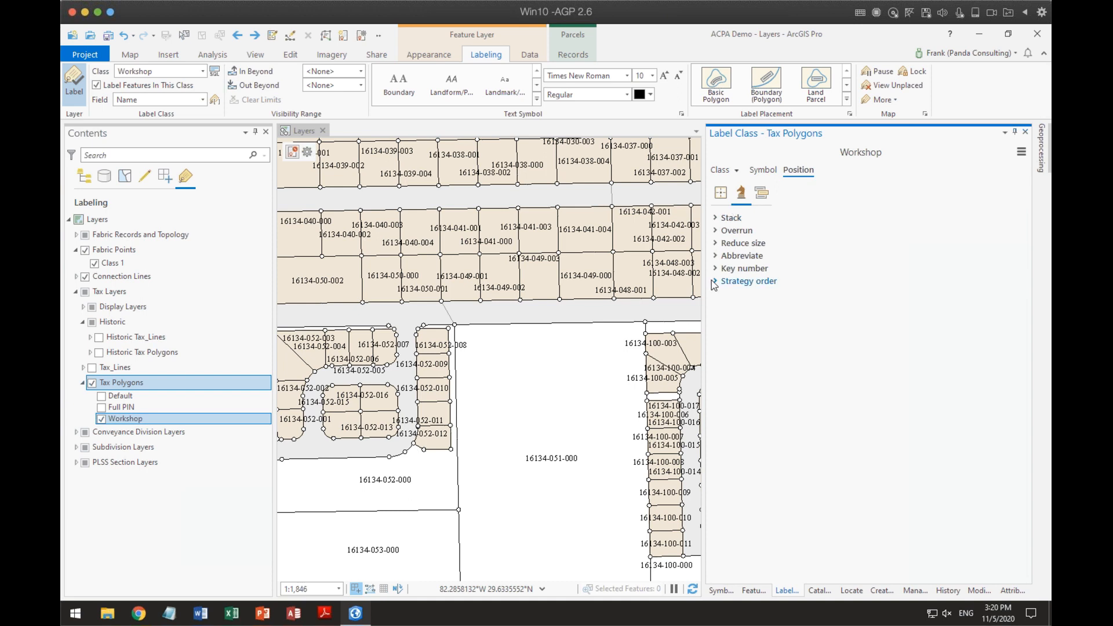
left_click(716, 220)
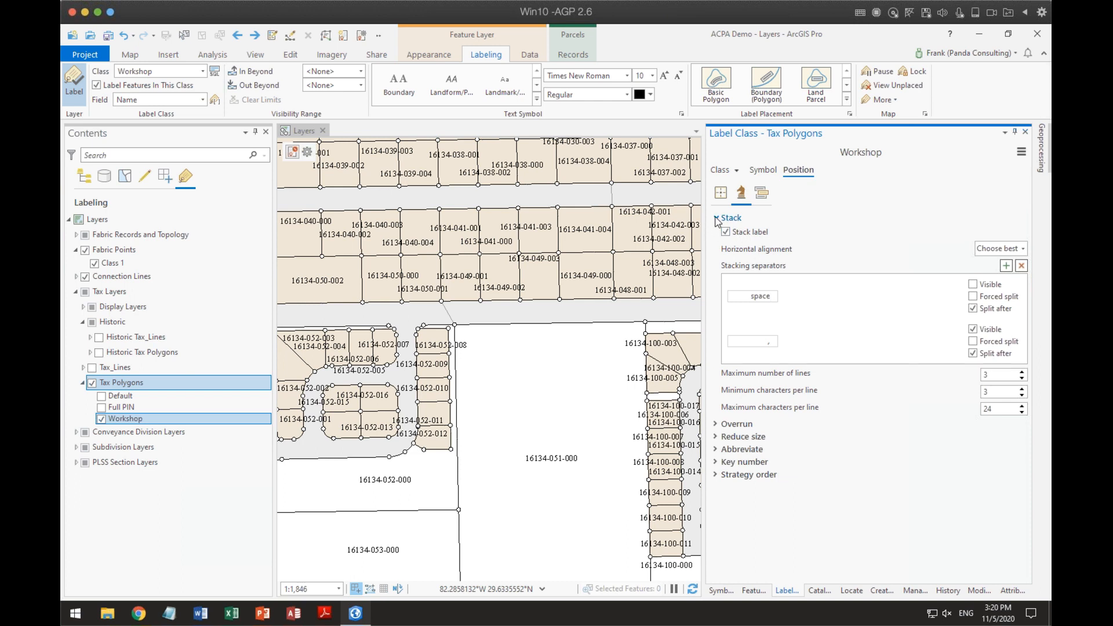
left_click(716, 220)
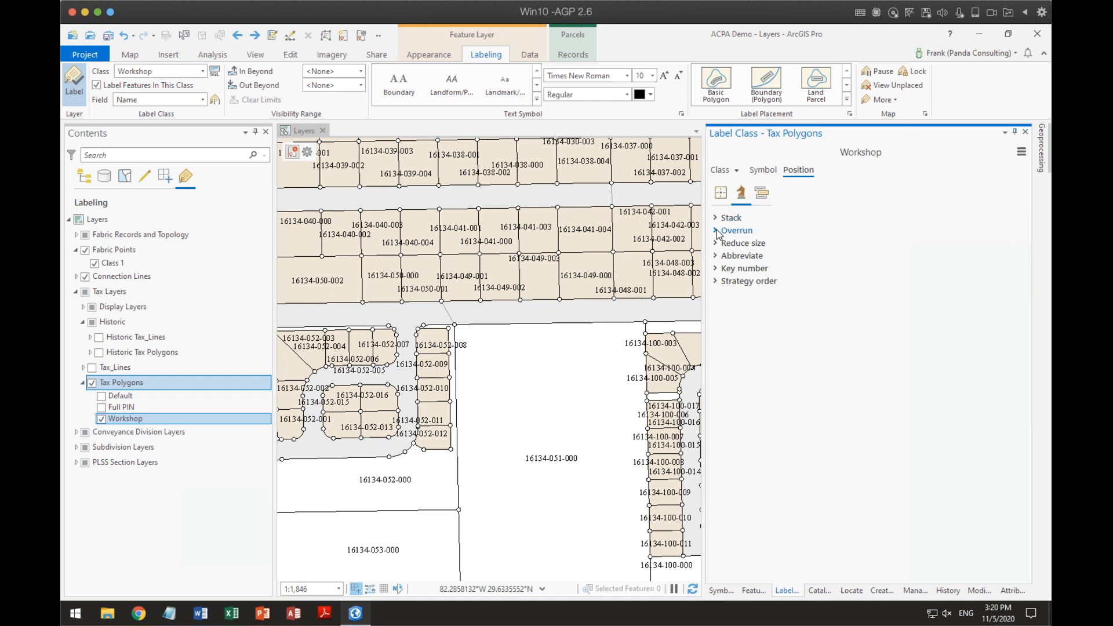
left_click(717, 231)
left_click(718, 232)
left_click(717, 244)
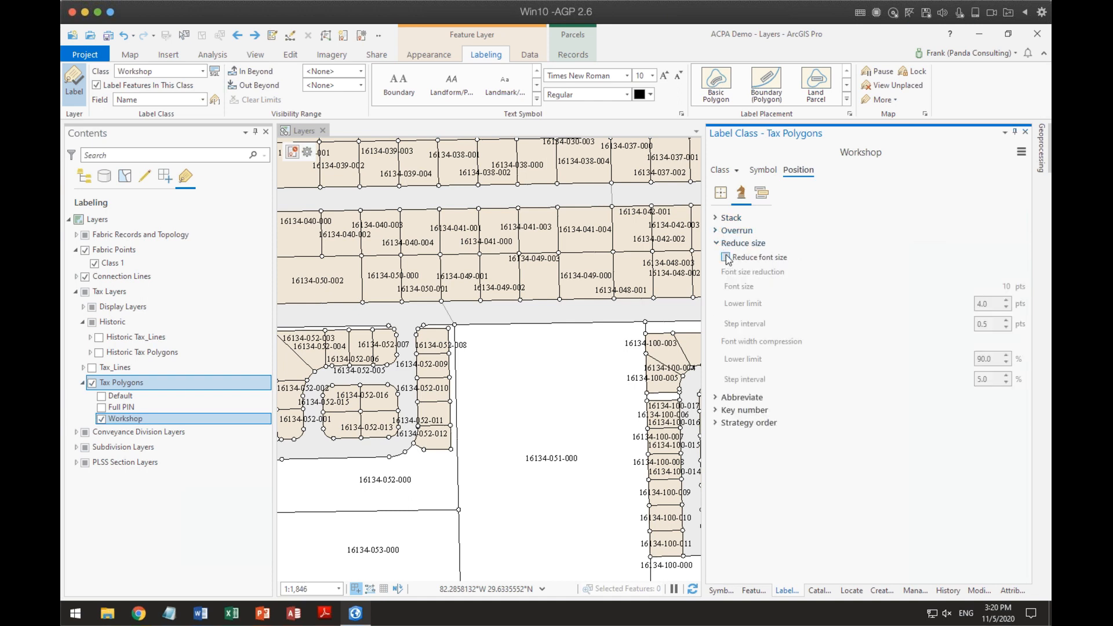
left_click(717, 243)
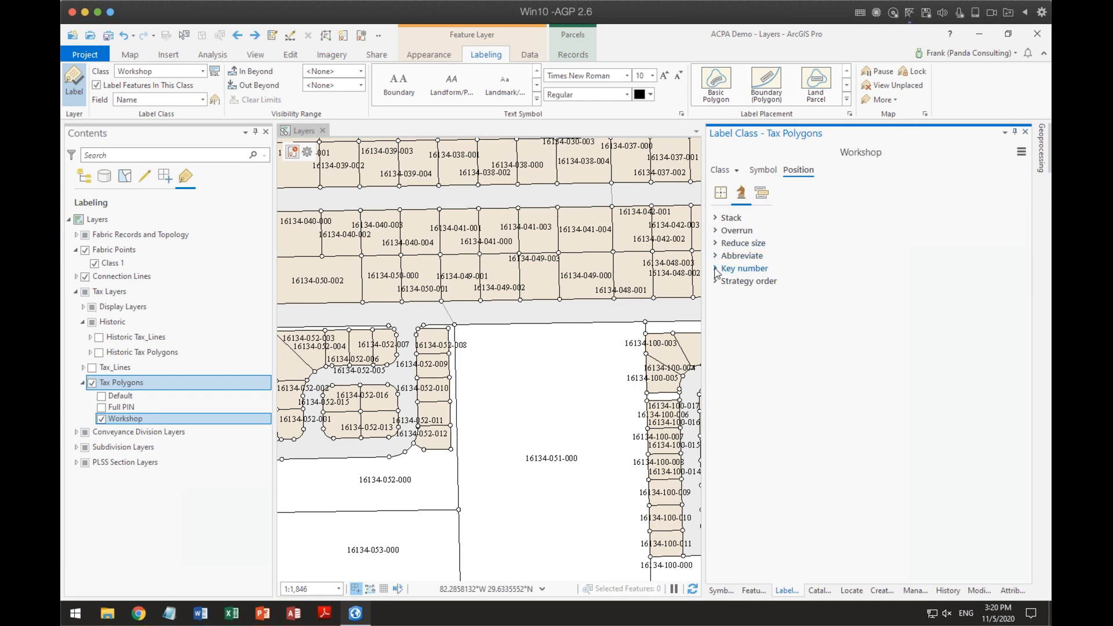
Review the Abbreviate and Strategy order settings among the Workshop label fitting strategies and collapse both groups.
left_click(717, 257)
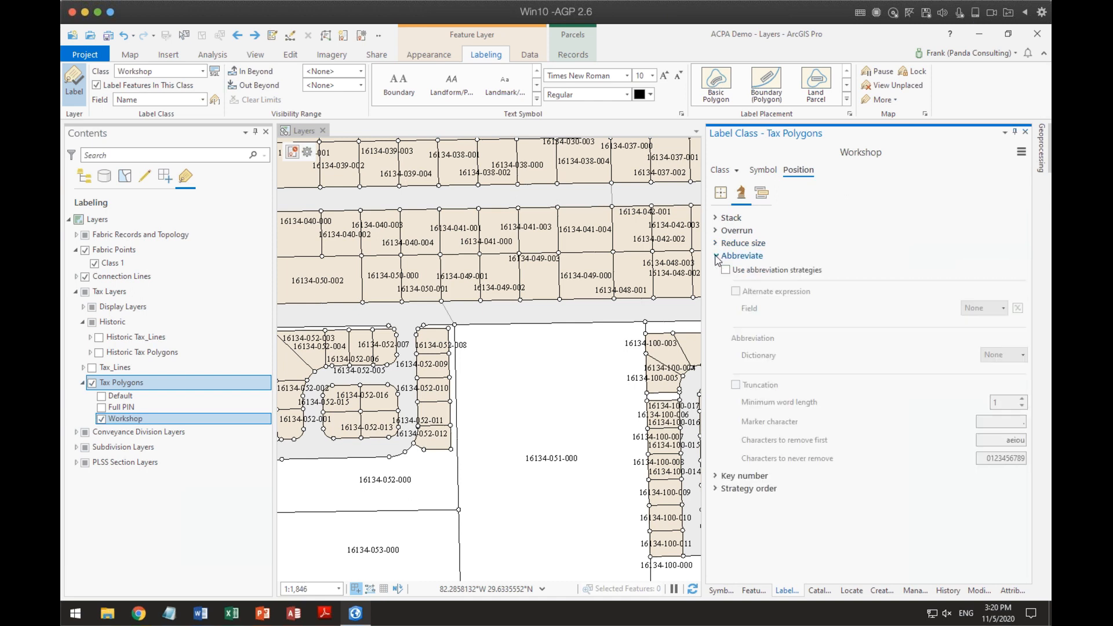
left_click(717, 257)
left_click(717, 282)
left_click(717, 282)
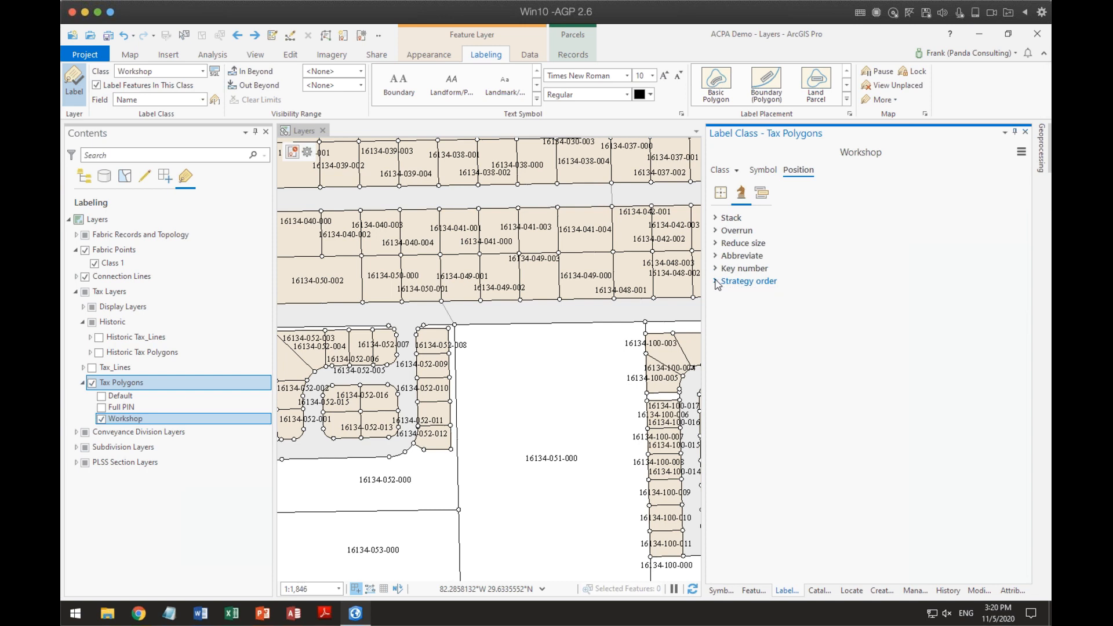
Check the Remove duplicate labels options without choosing one, and review the Repeat interval settings for the Workshop label conflict resolution.
left_click(761, 195)
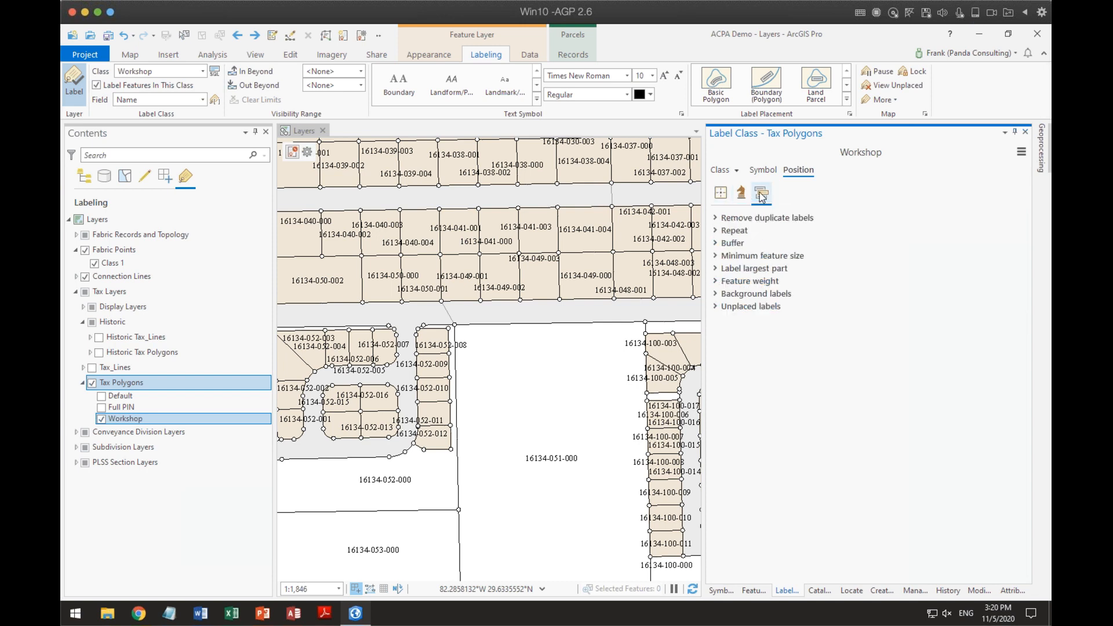
left_click(714, 218)
left_click(755, 235)
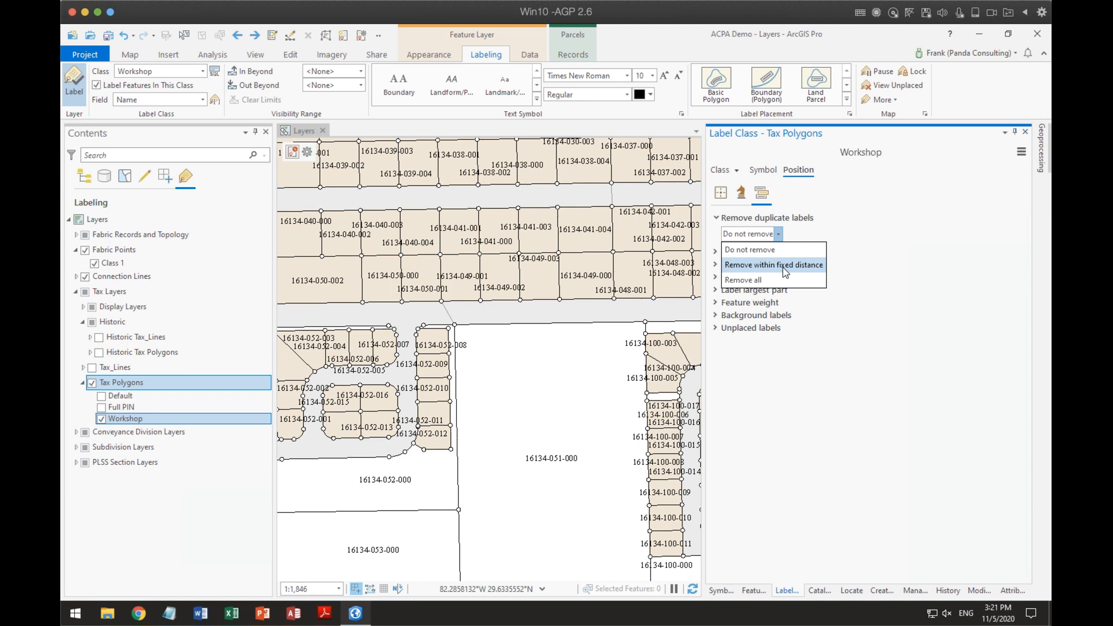
left_click(818, 228)
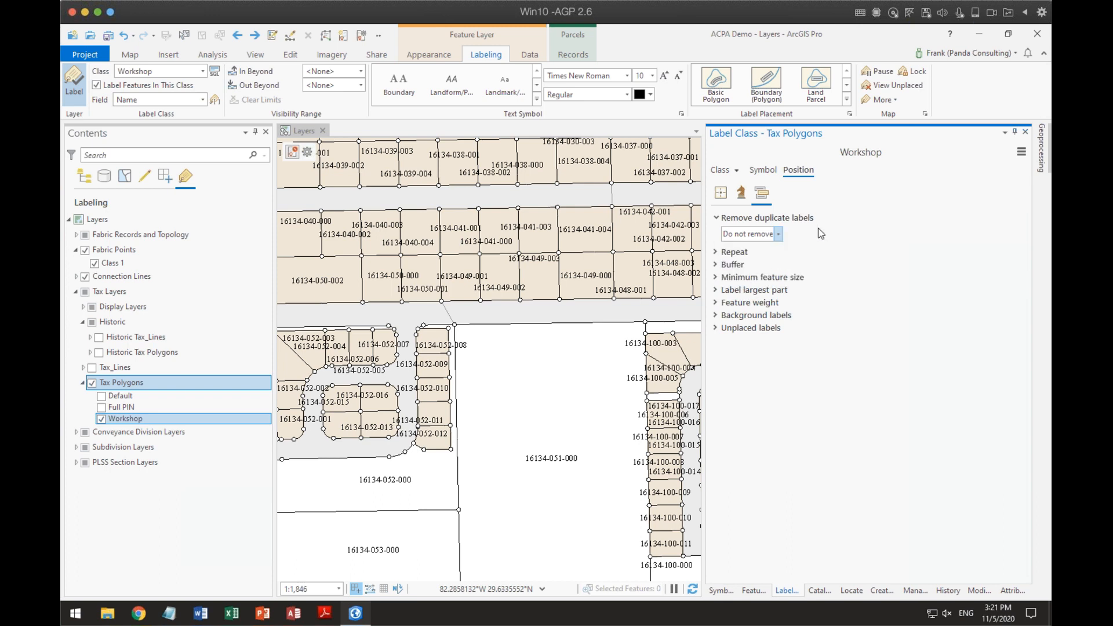
left_click(716, 253)
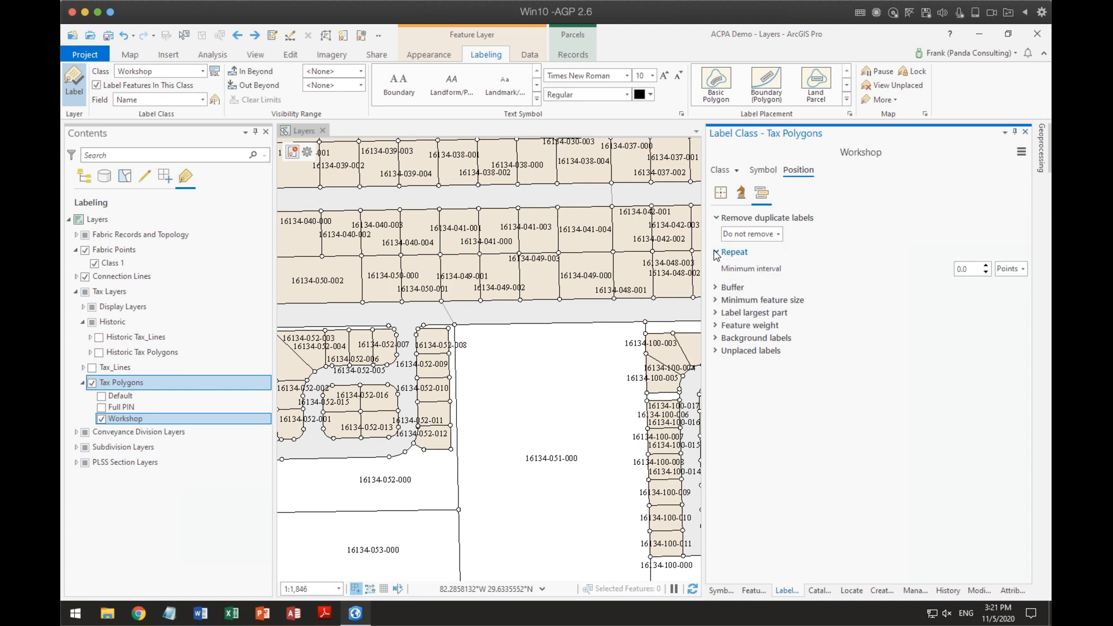
left_click(715, 253)
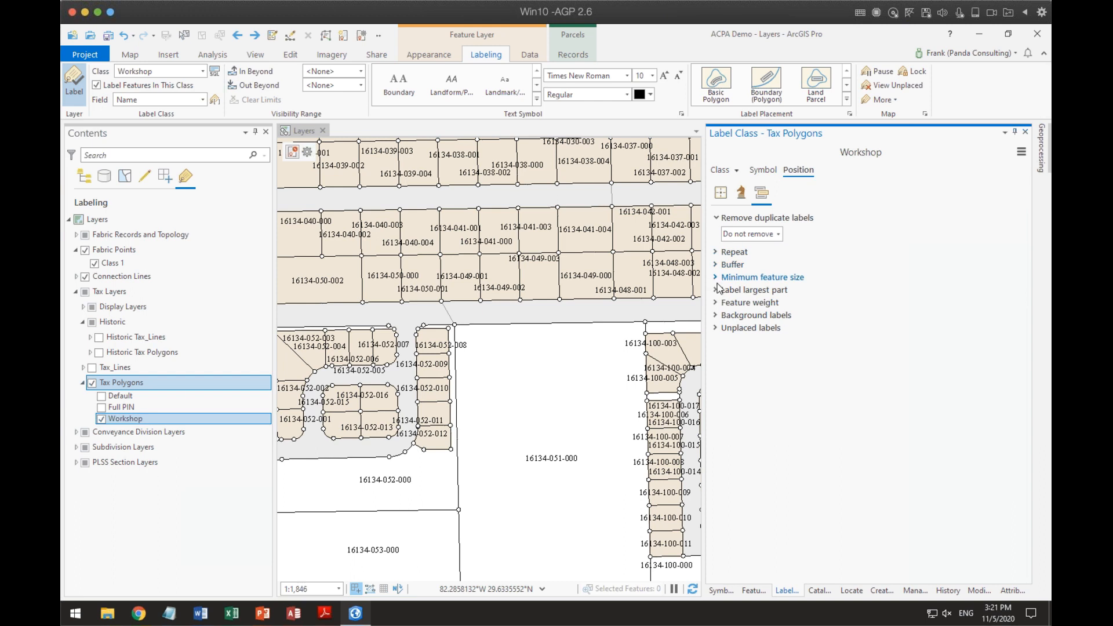
Review the Minimum feature size and Label largest part settings of the Workshop labels and collapse both groups.
left_click(714, 277)
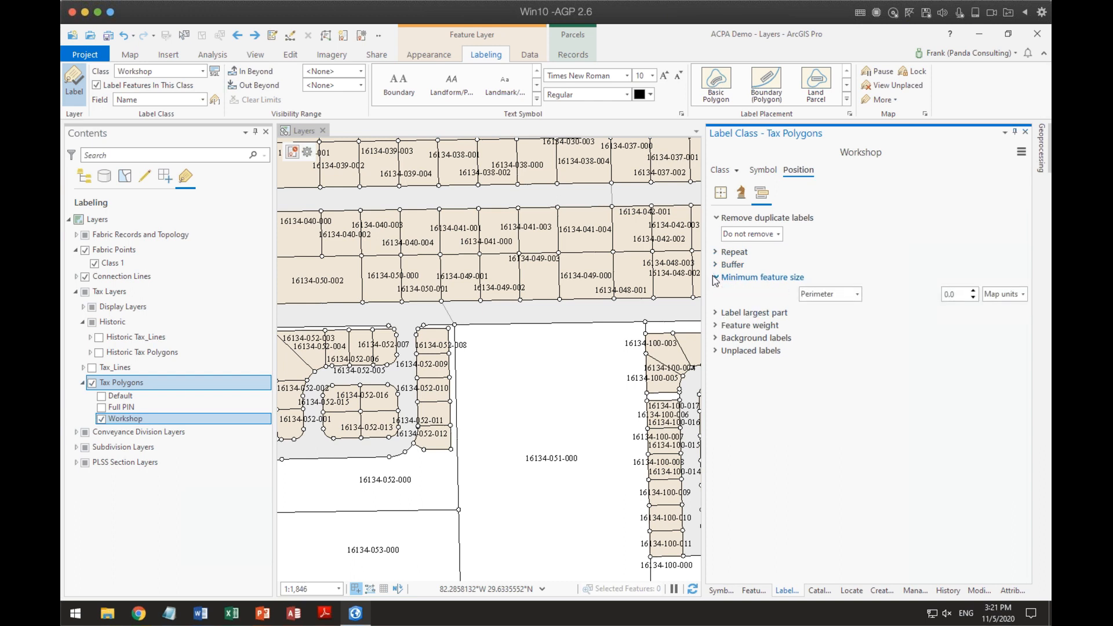
left_click(714, 277)
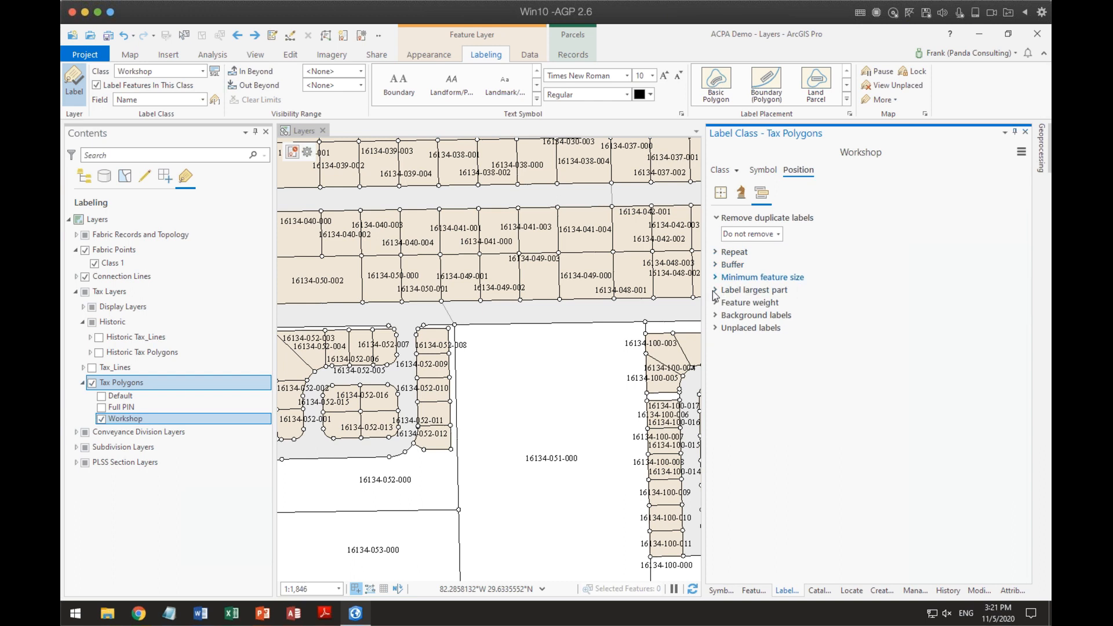
left_click(716, 291)
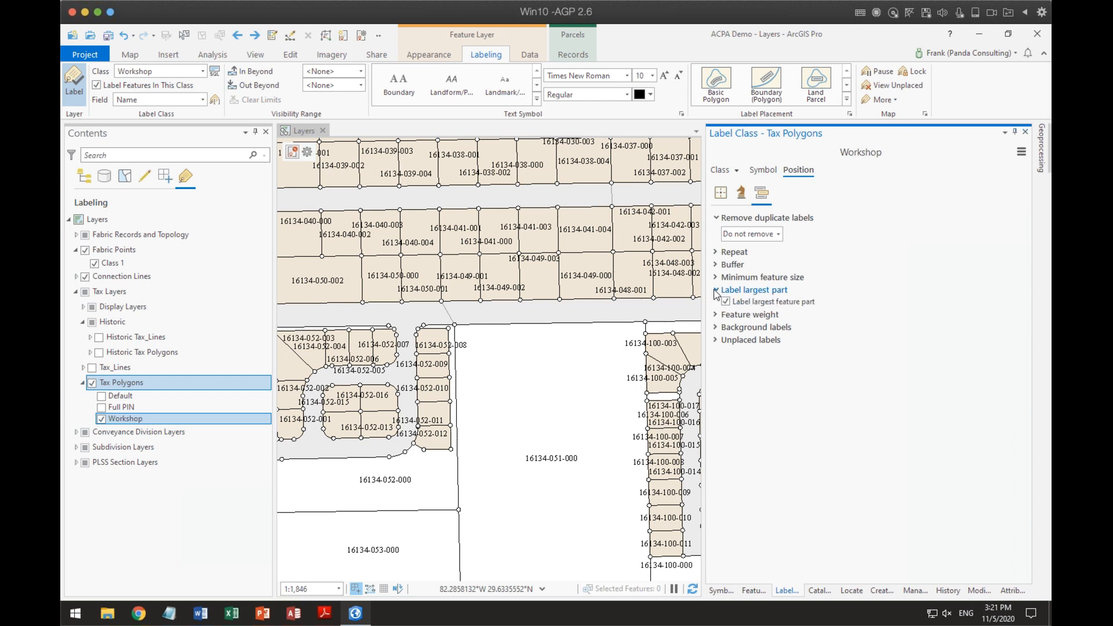
left_click(716, 290)
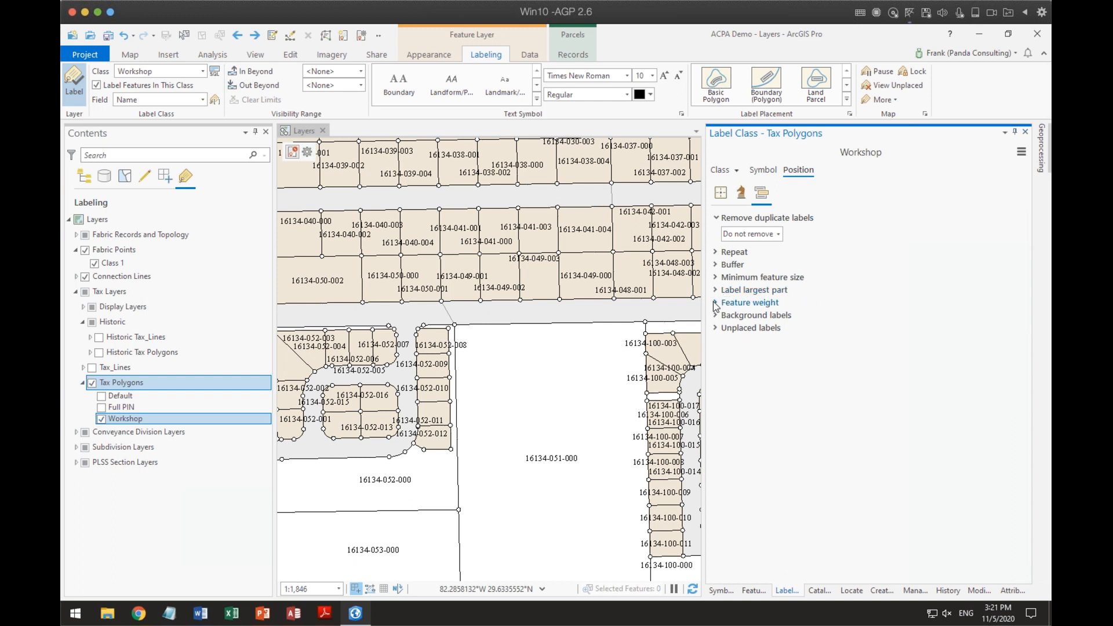
Review the Unplaced labels and Background labels settings of the Workshop label class and collapse both groups.
left_click(719, 329)
left_click(718, 328)
left_click(715, 315)
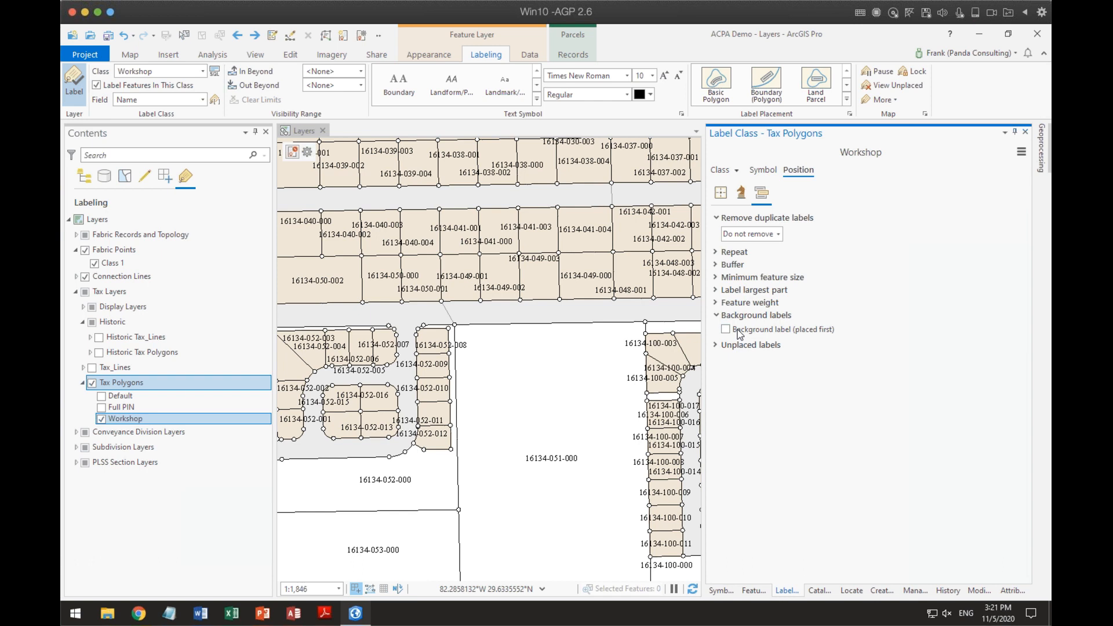
left_click(717, 316)
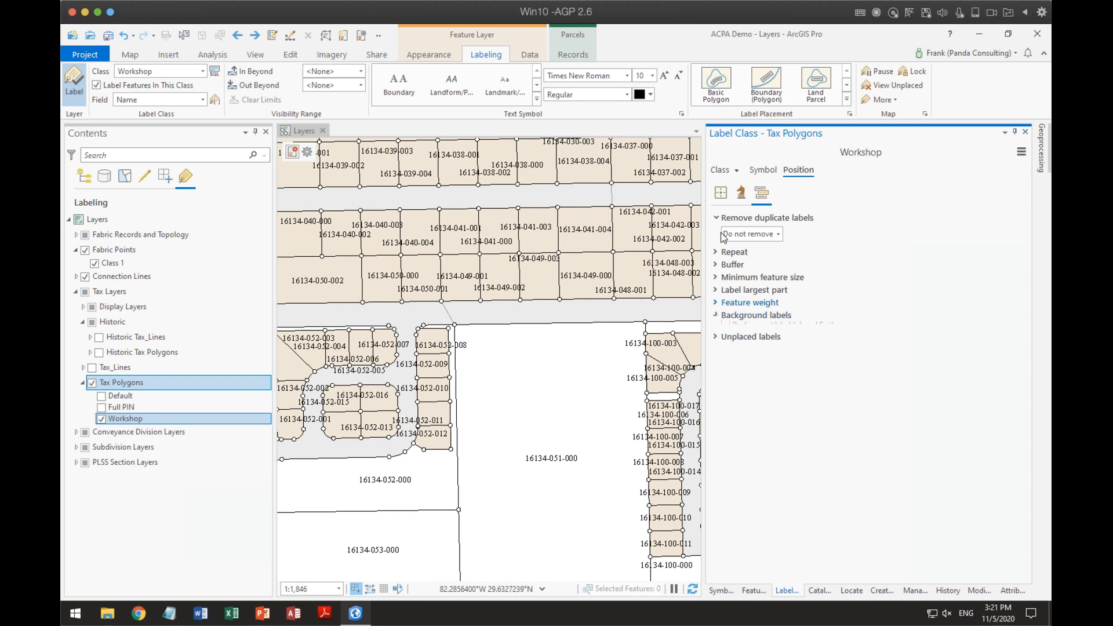
Prefix the Workshop label class expression with the text "Prcel = " joined by + to $feature.Name, and apply it.
left_click(722, 171)
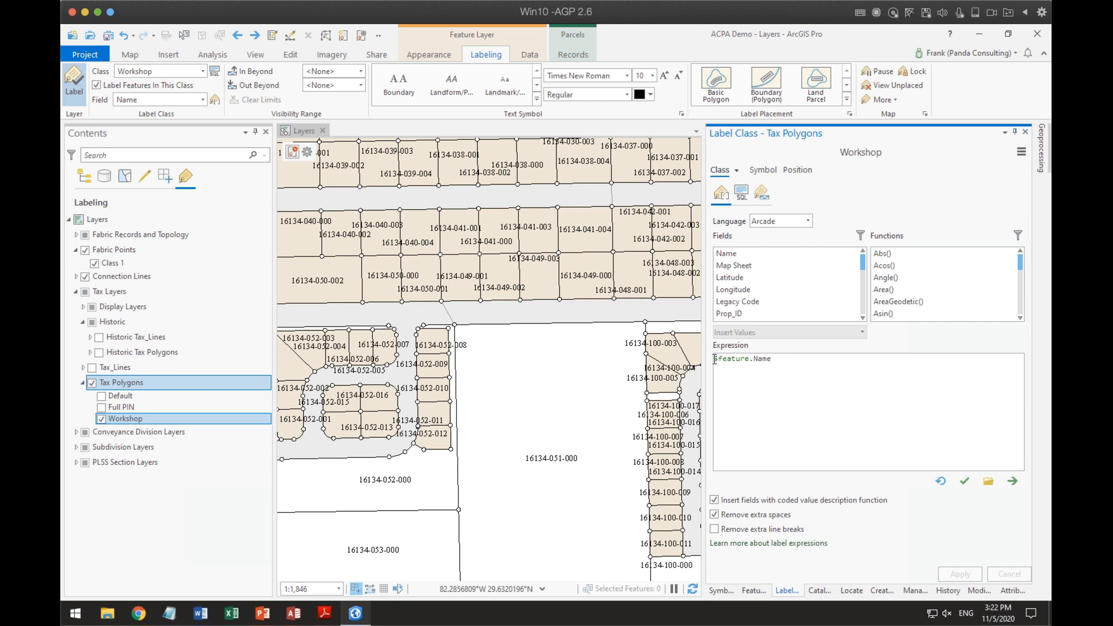
left_click_drag(714, 359, 749, 359)
left_click_drag(755, 360, 792, 371)
left_click(773, 383)
left_click(714, 359)
type("\"Prcel = \"")
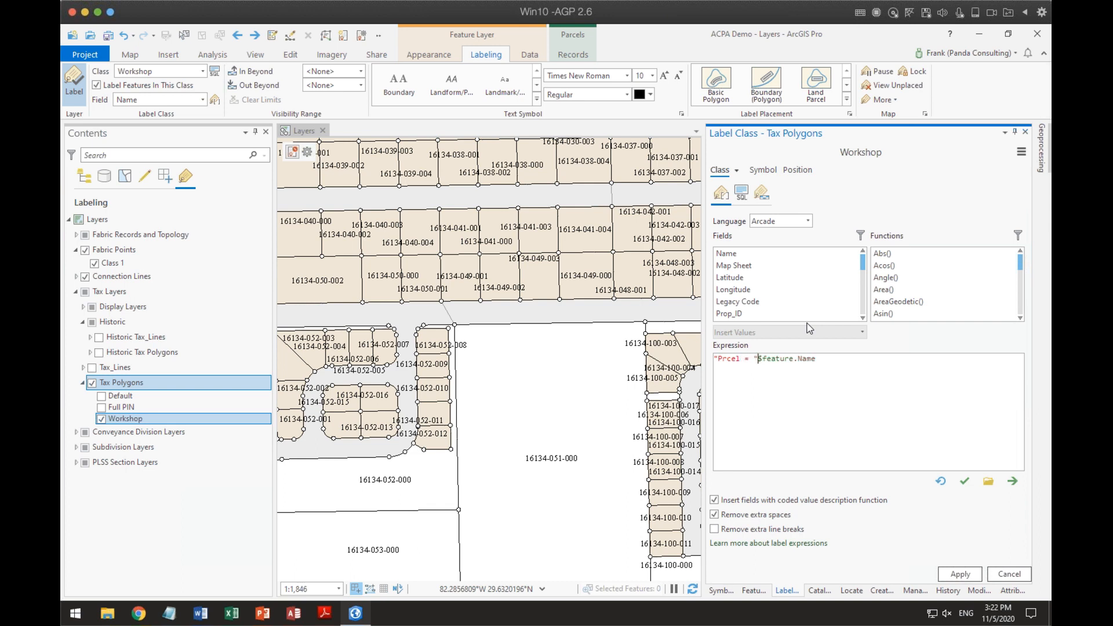
type(" +")
left_click(963, 575)
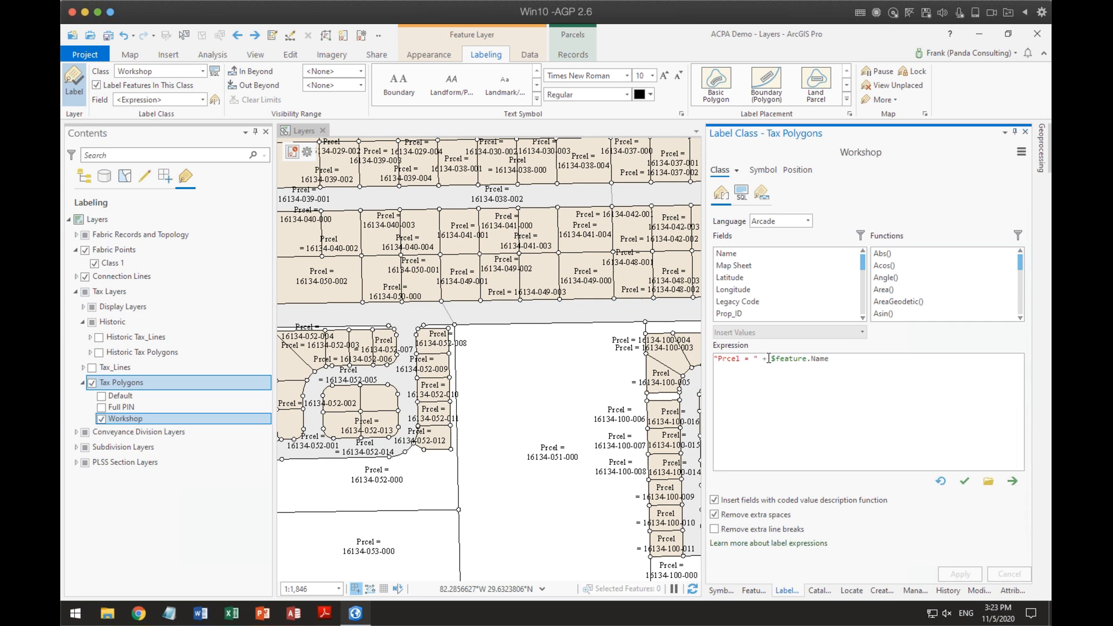
Remove the "Prcel = " prefix from the Workshop label expression, leaving only $feature.Name, and apply the change.
left_click_drag(772, 359, 704, 364)
key("Delete")
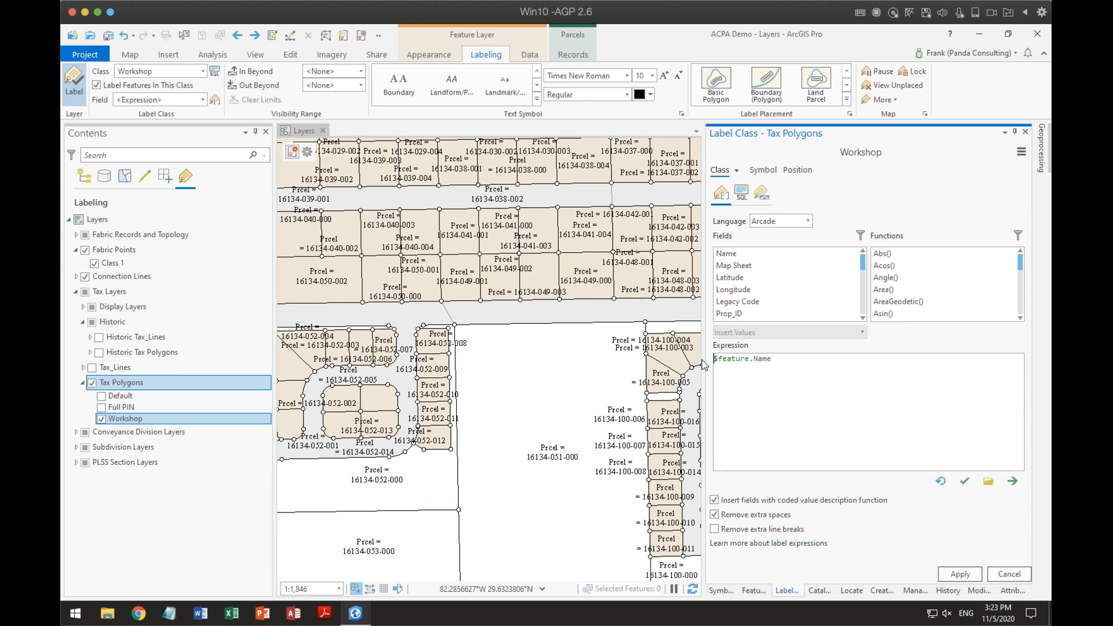
left_click(975, 574)
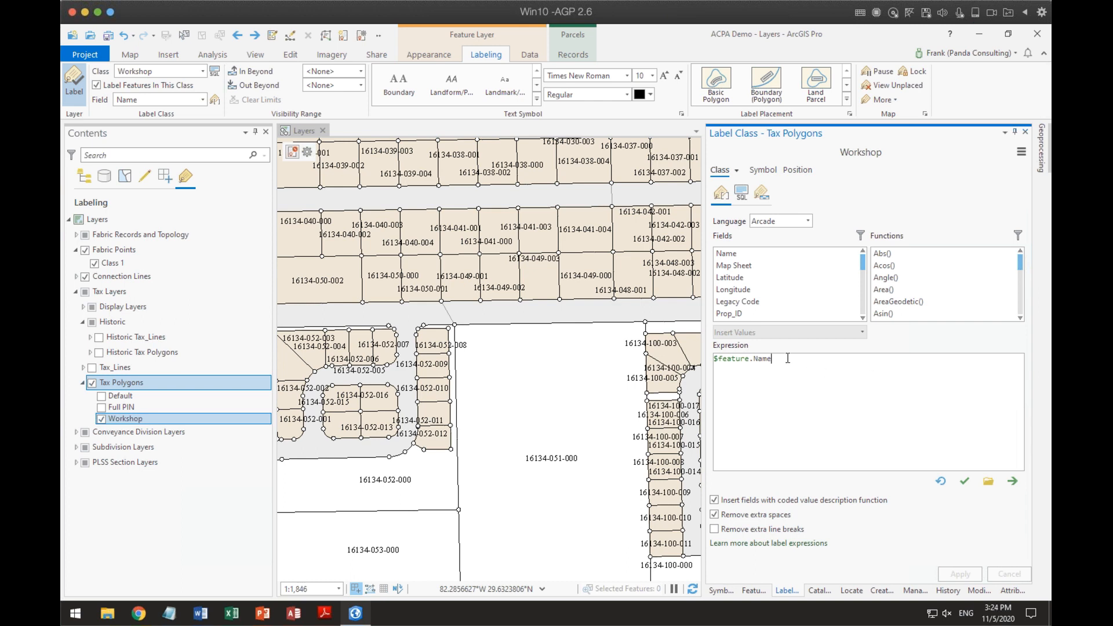
Append the Stated Area field to the Workshop label expression as $feature.Name + $feature.StatedArea and apply it.
type("+")
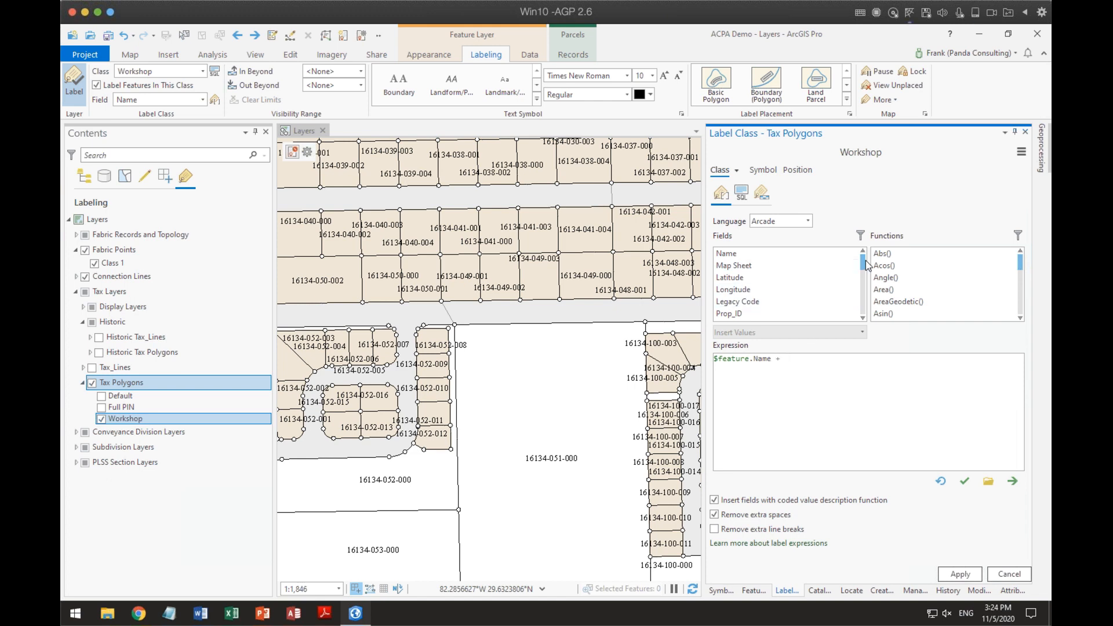
scroll(866, 266, "down", 2)
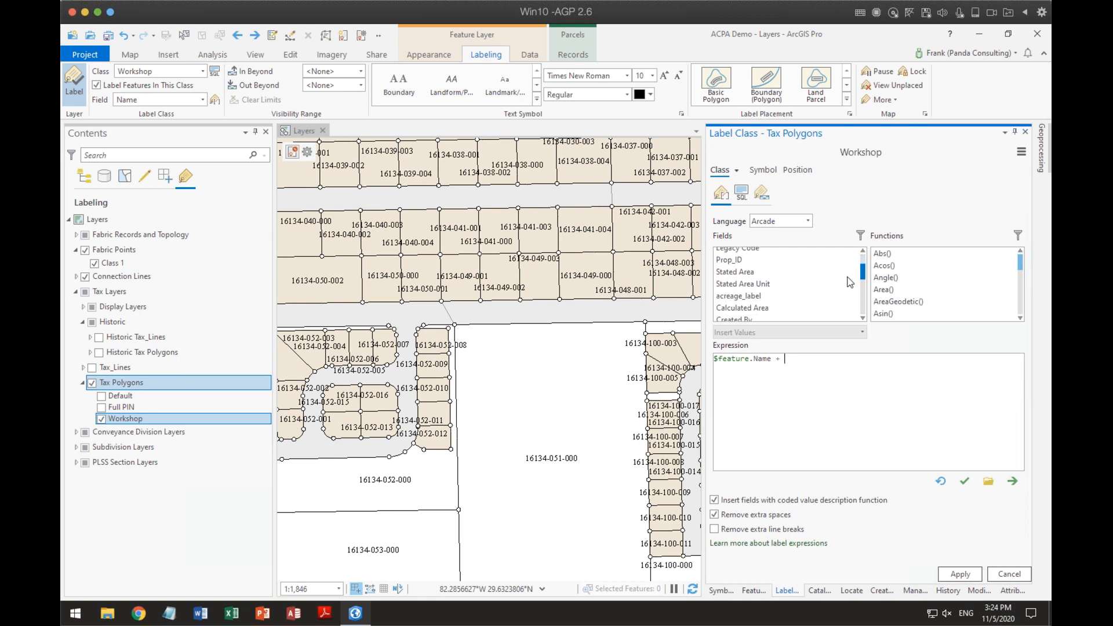
double_click(758, 273)
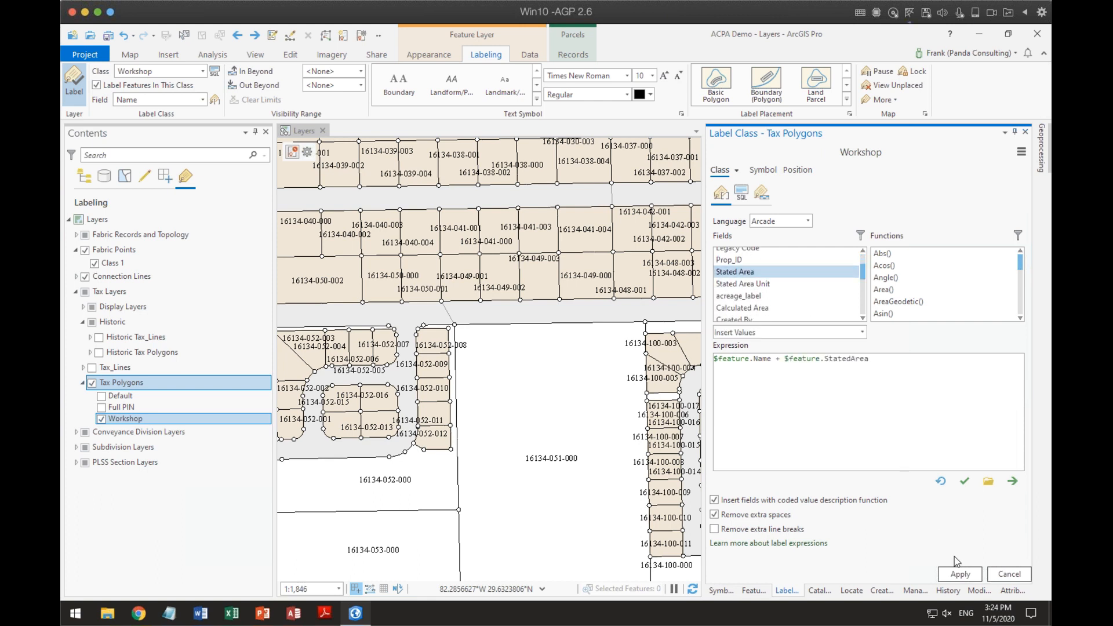
left_click(959, 574)
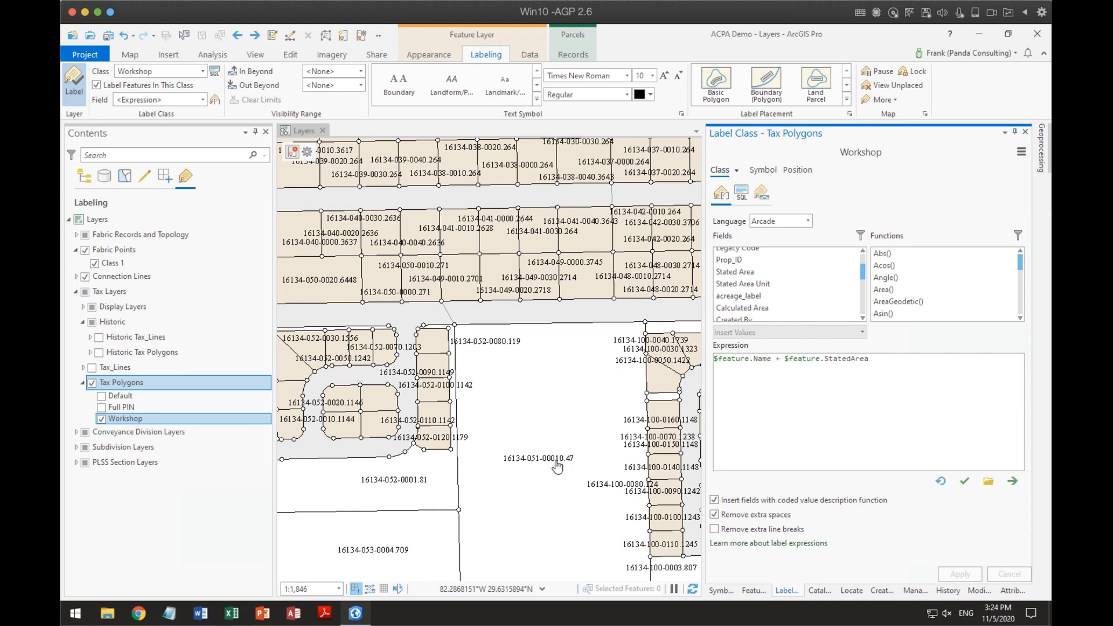
Insert a " - " separator between $feature.Name and $feature.StatedArea in the label expression and apply it.
left_click(784, 359)
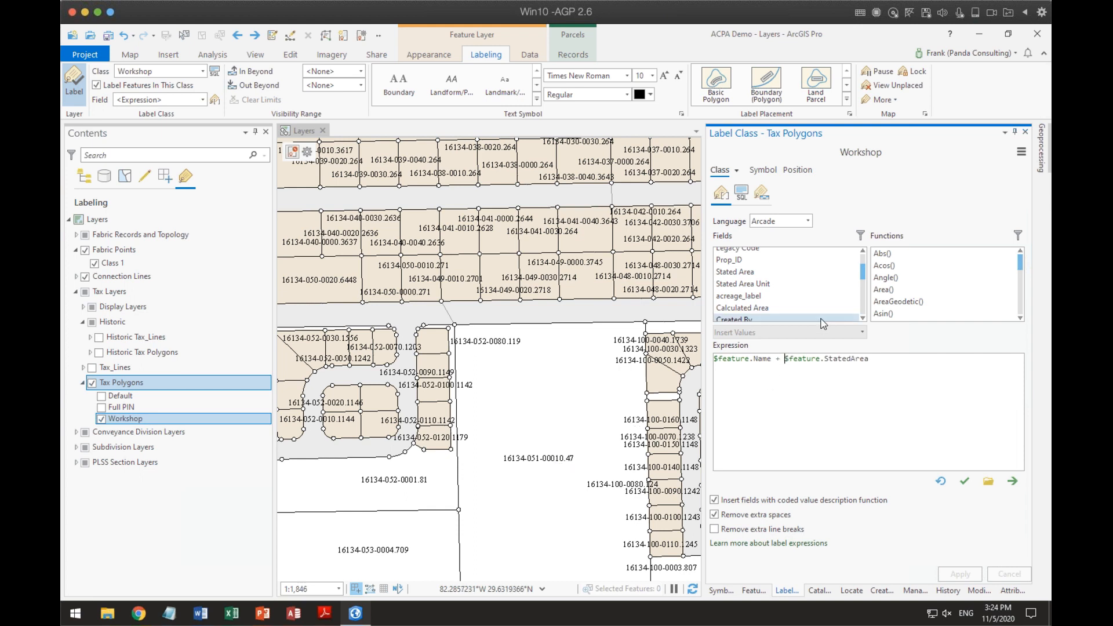
type("\" - ")
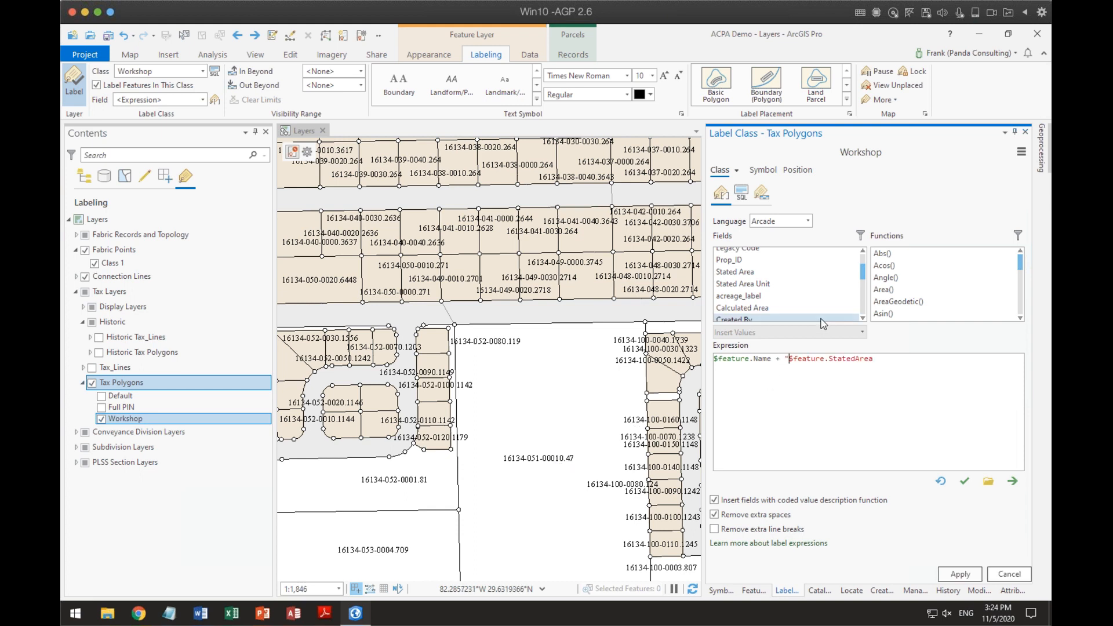
type("\" +")
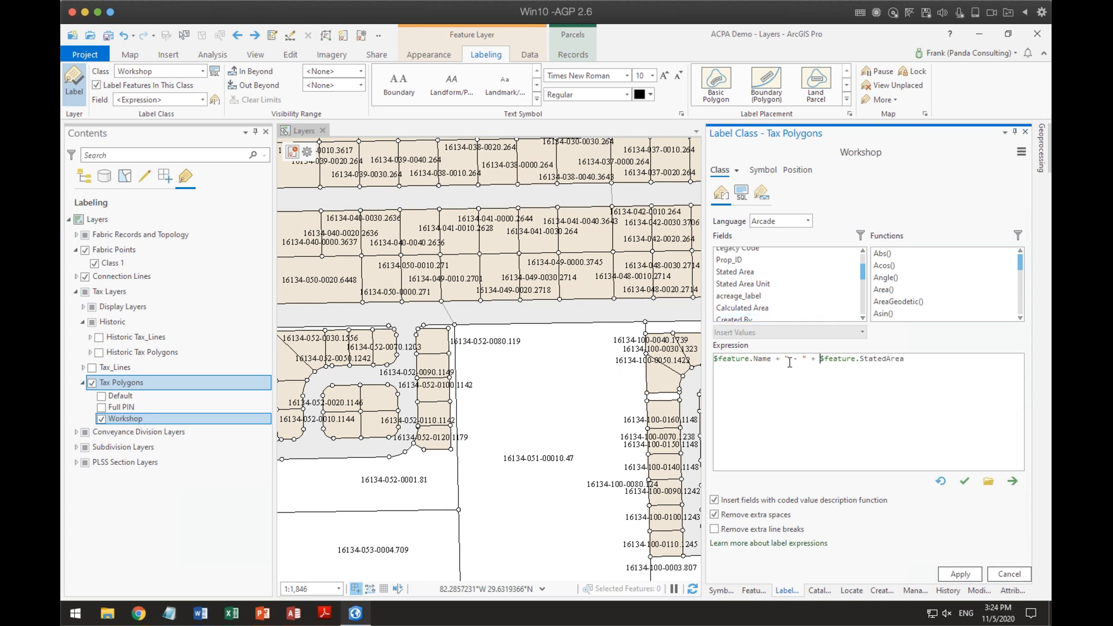
left_click(975, 572)
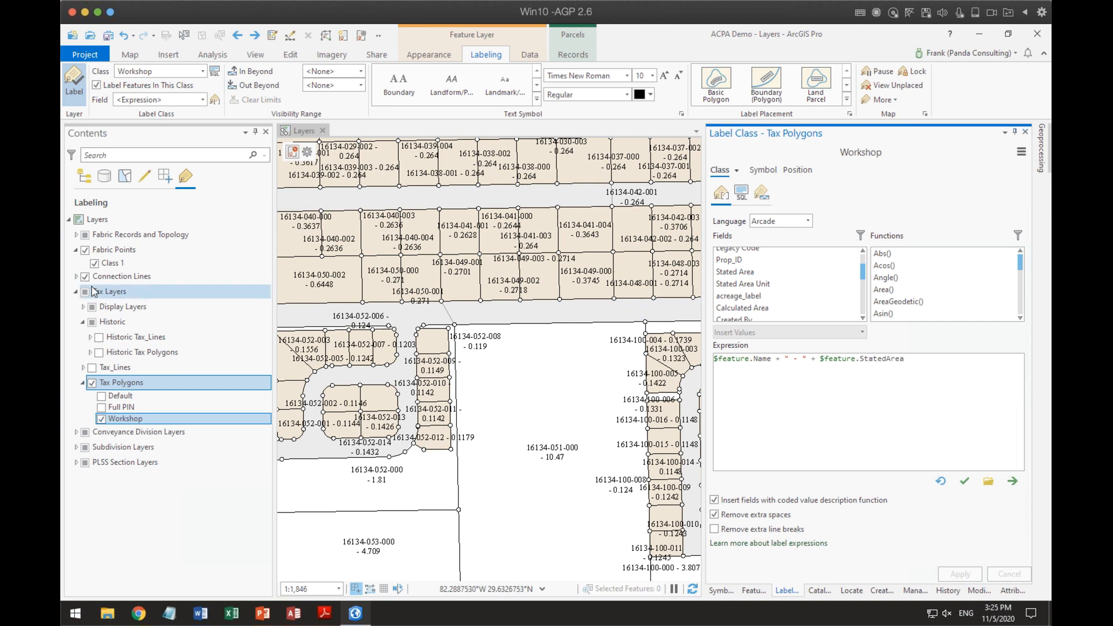
Return the layer list to drawing order, open the Tax Polygons attribute table and examine its Stated Area values.
left_click(84, 176)
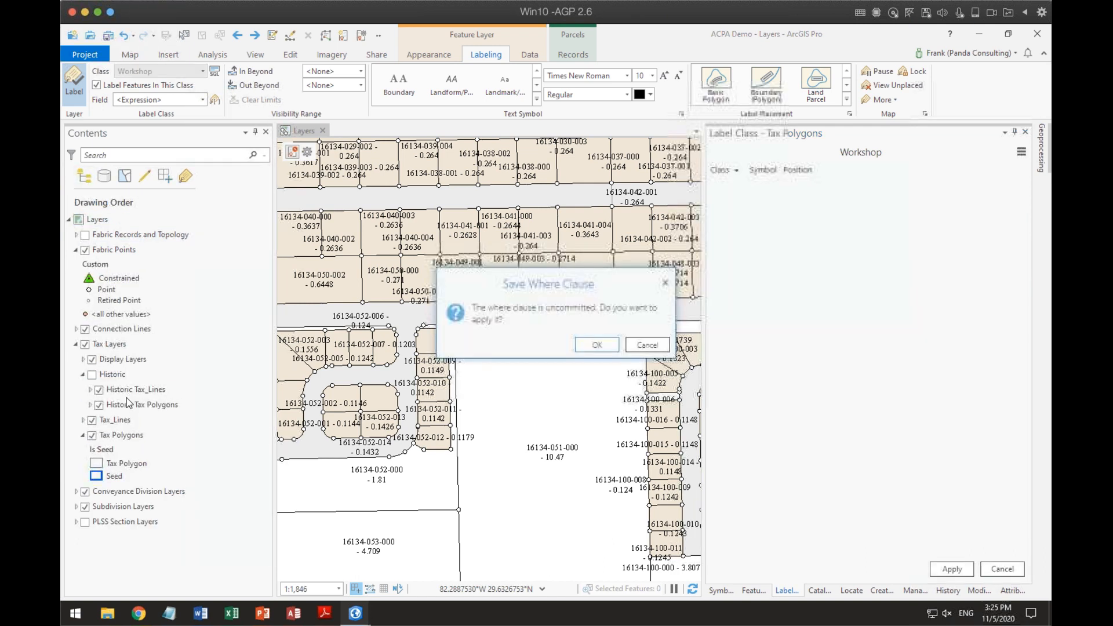
left_click(596, 344)
left_click(165, 476)
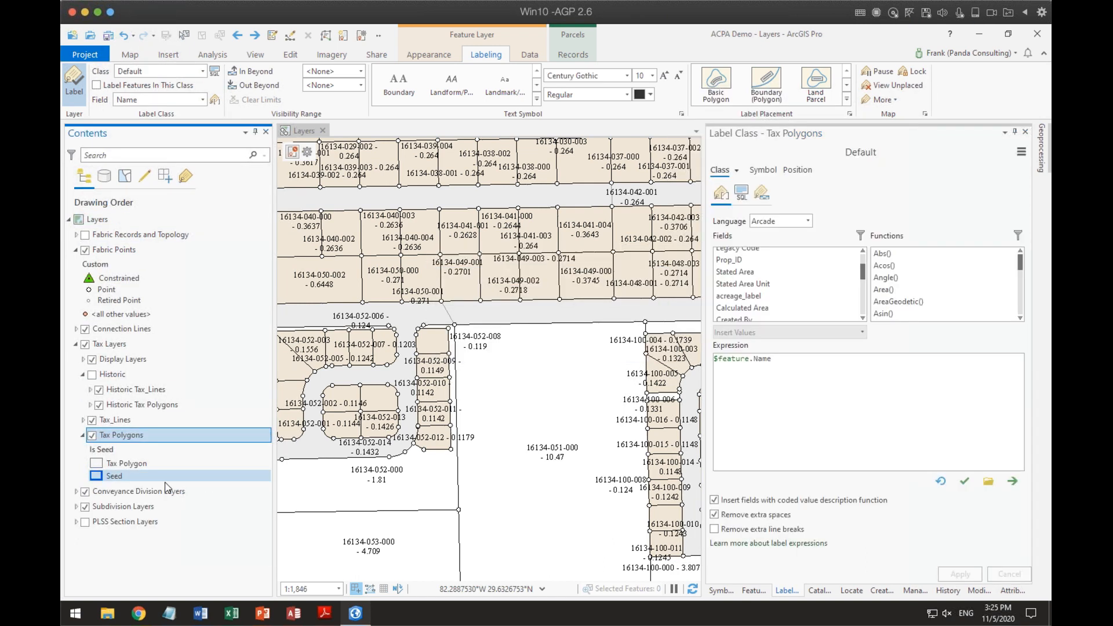
right_click(115, 438)
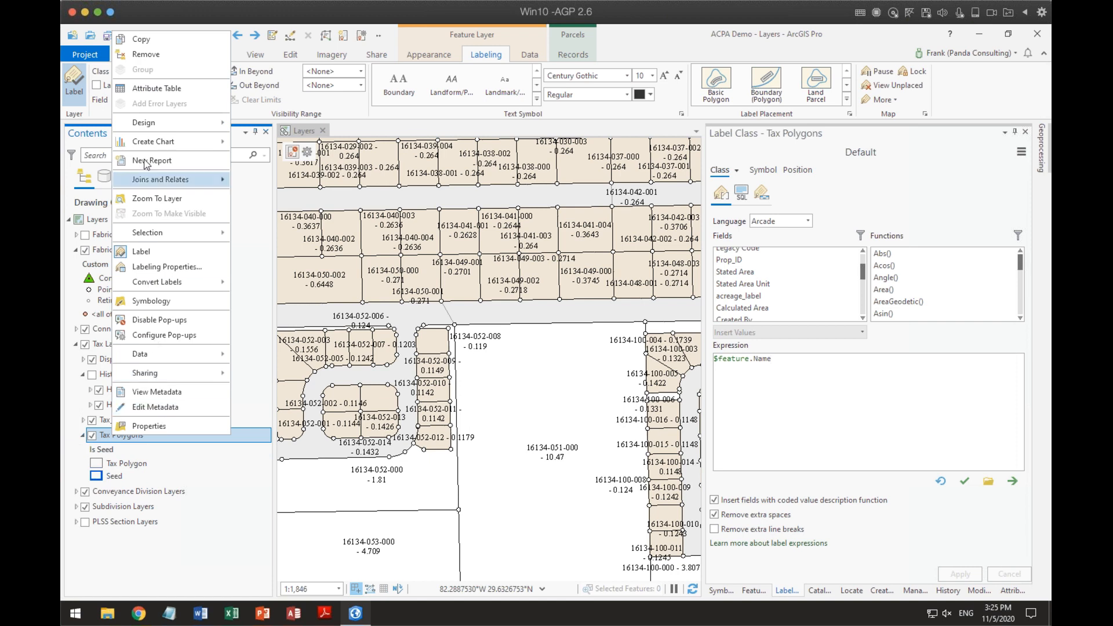
left_click(168, 91)
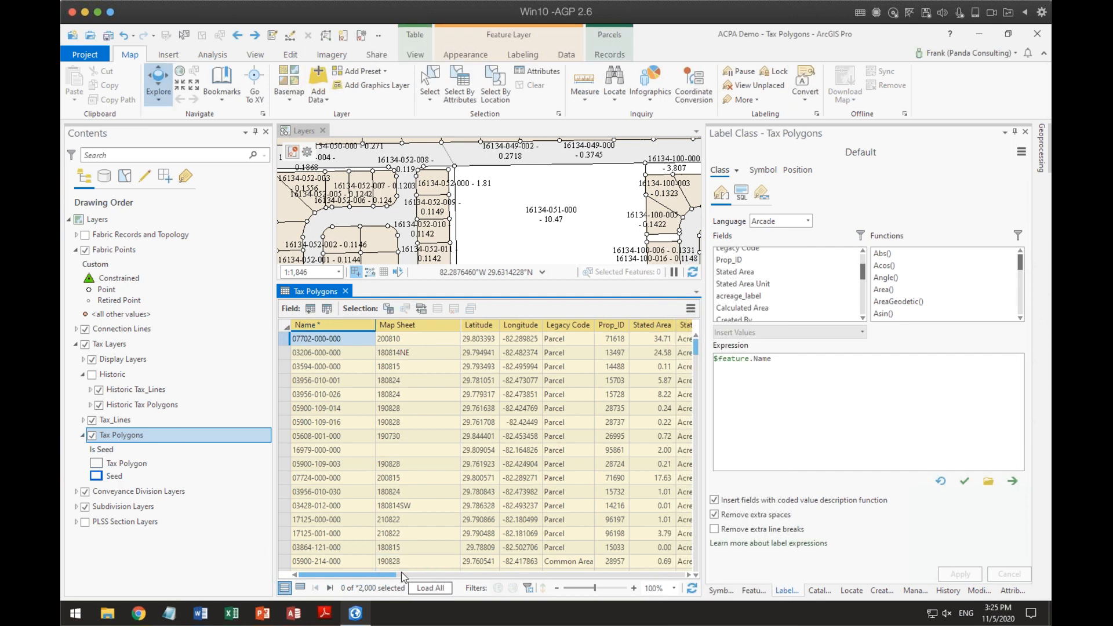
left_click_drag(385, 573, 417, 572)
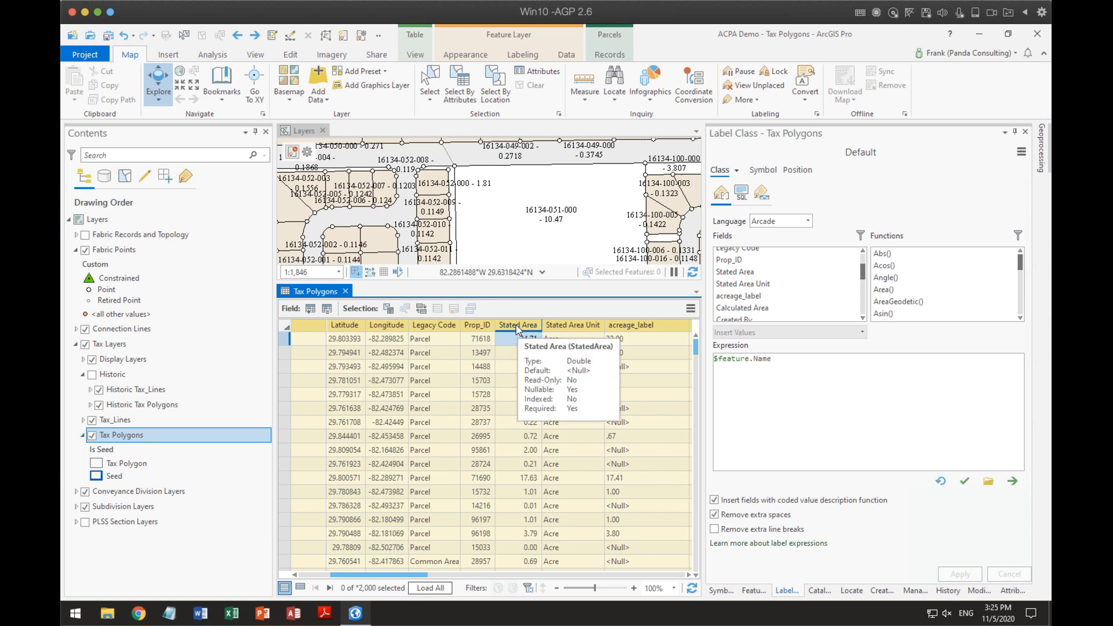
scroll(534, 368, "down", 4)
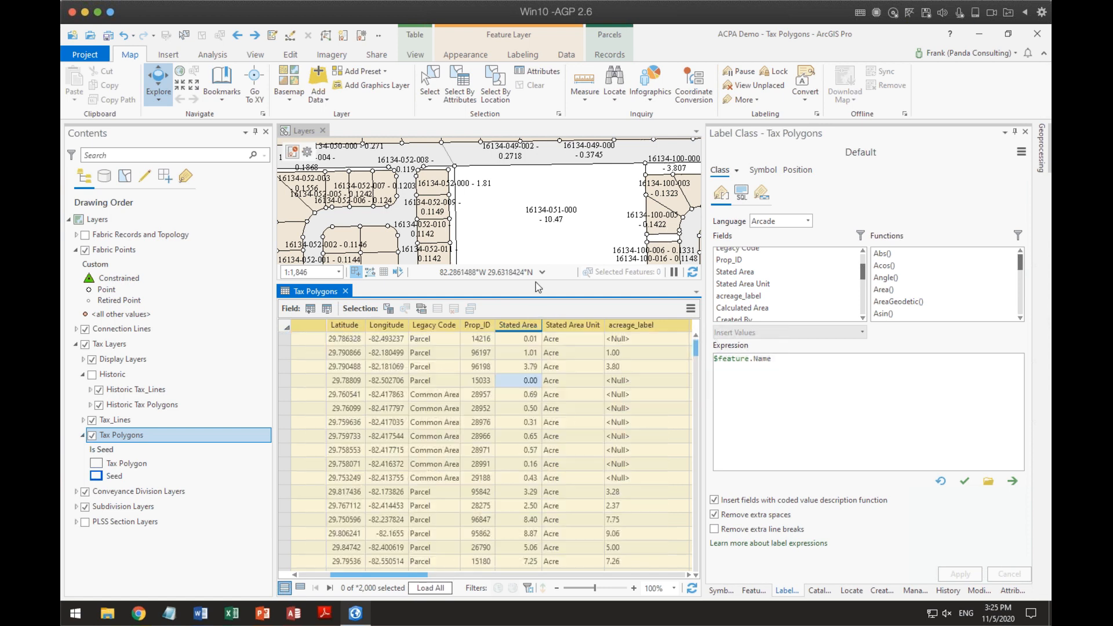
left_click(430, 81)
left_click(667, 225)
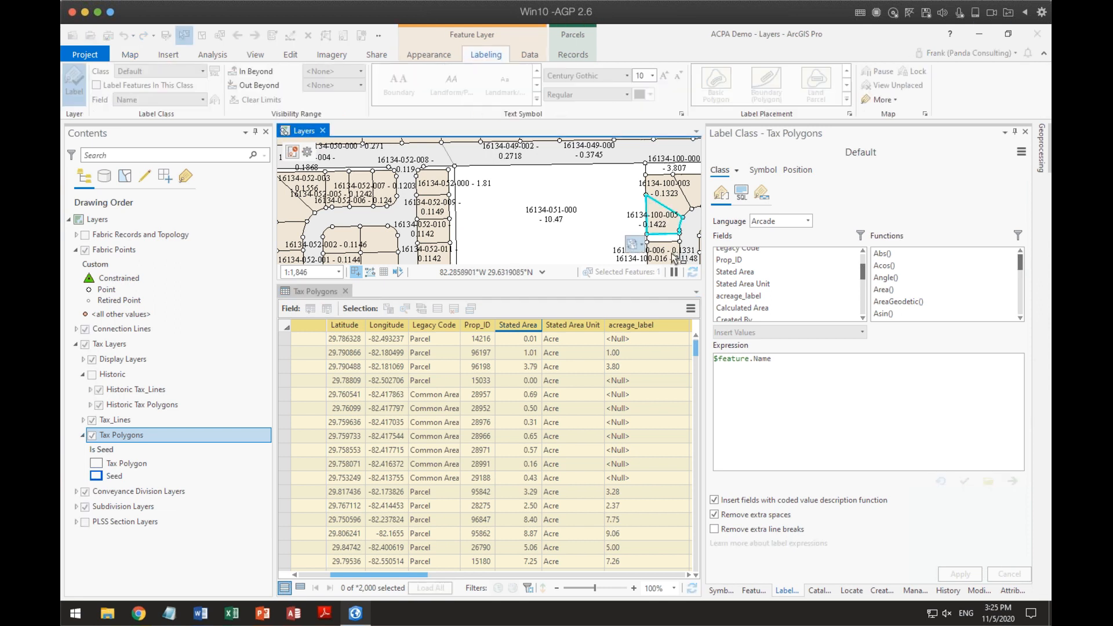
left_click(644, 245)
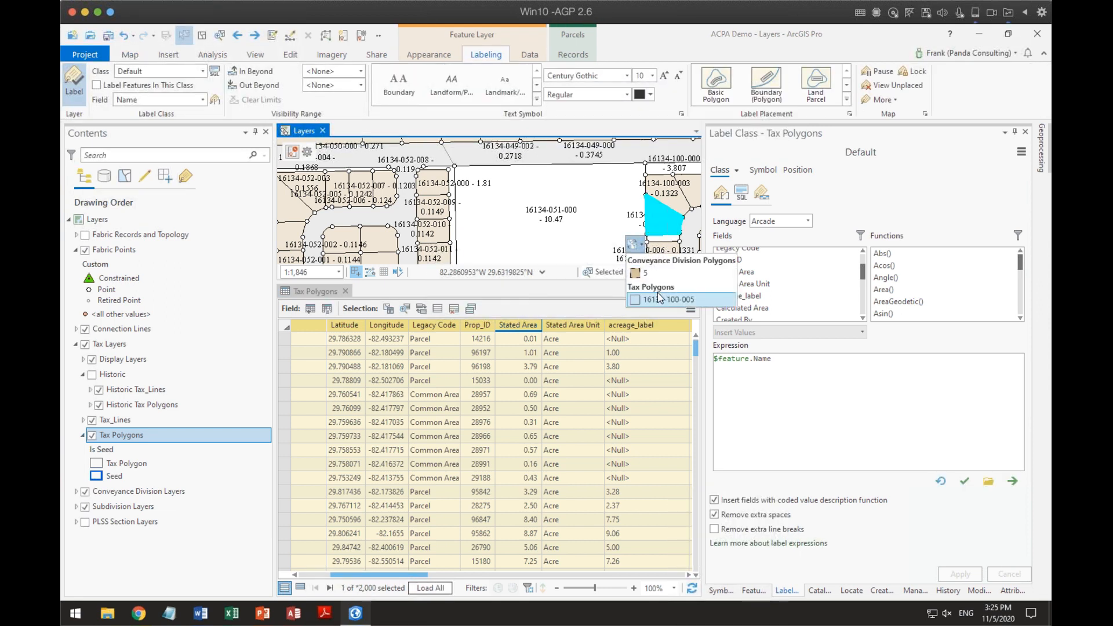
left_click(660, 299)
left_click(299, 588)
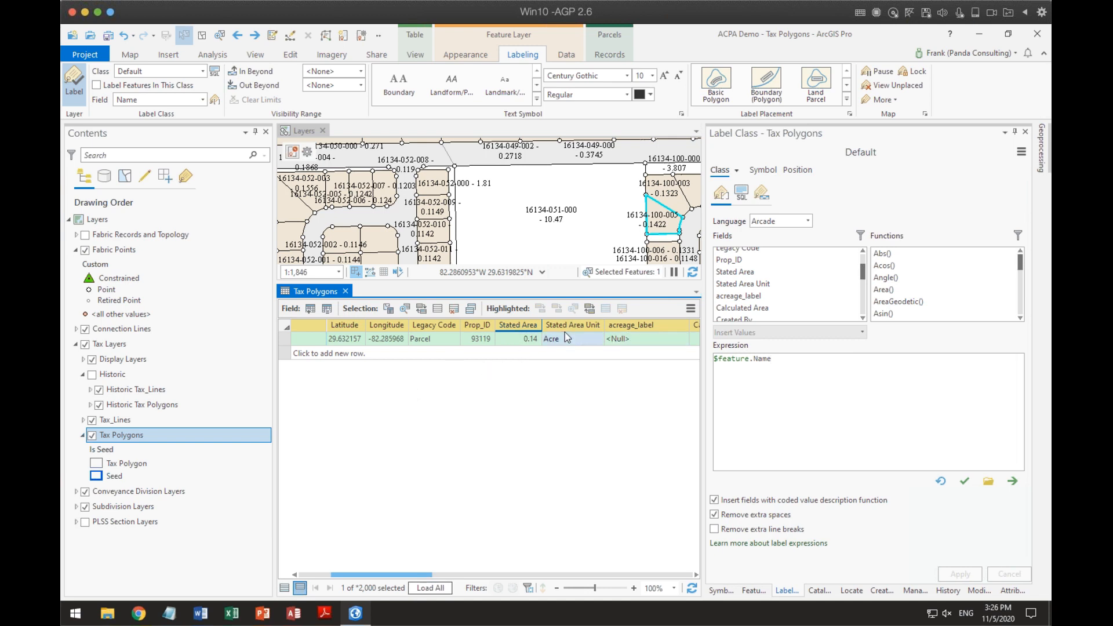
left_click(437, 309)
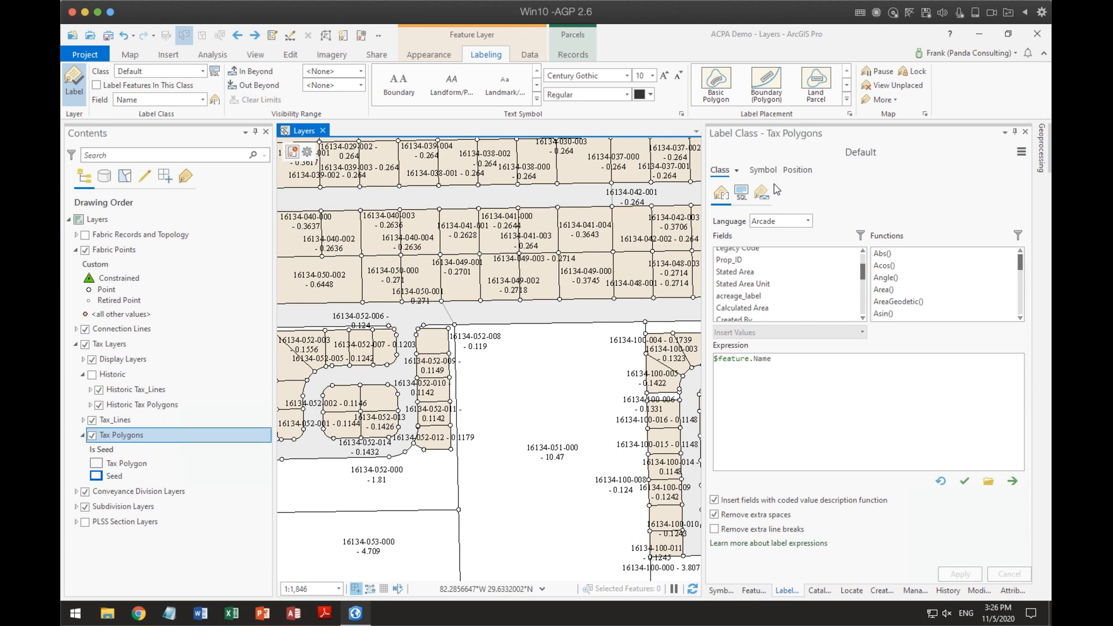
Switch to the Workshop label class and round the area to two decimals with round($feature.StatedArea,2), applying the expression.
left_click(736, 170)
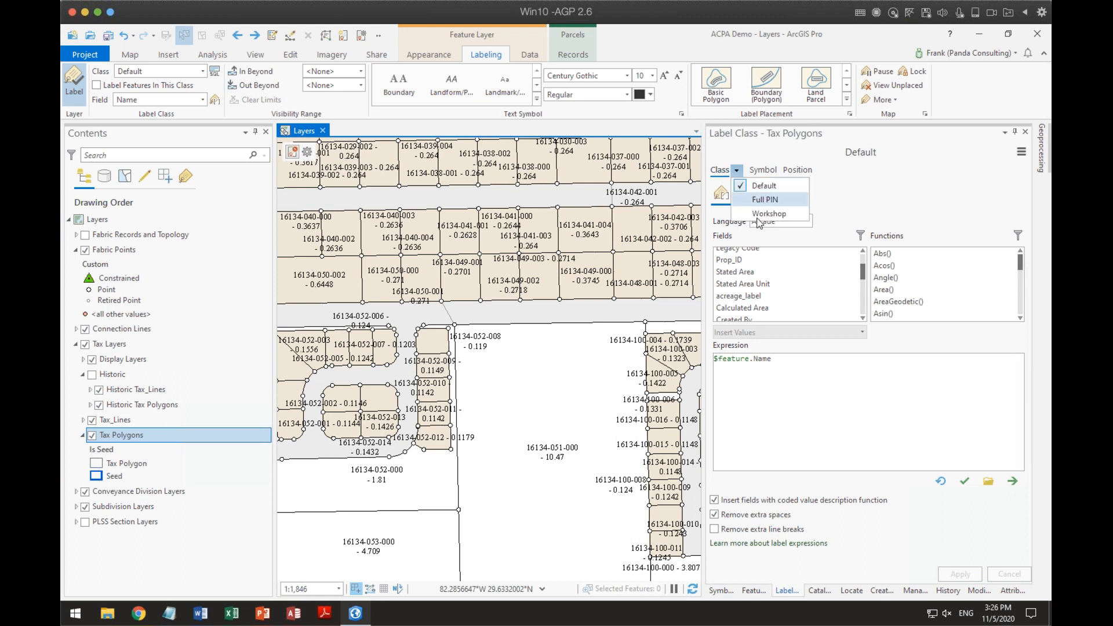
left_click(761, 215)
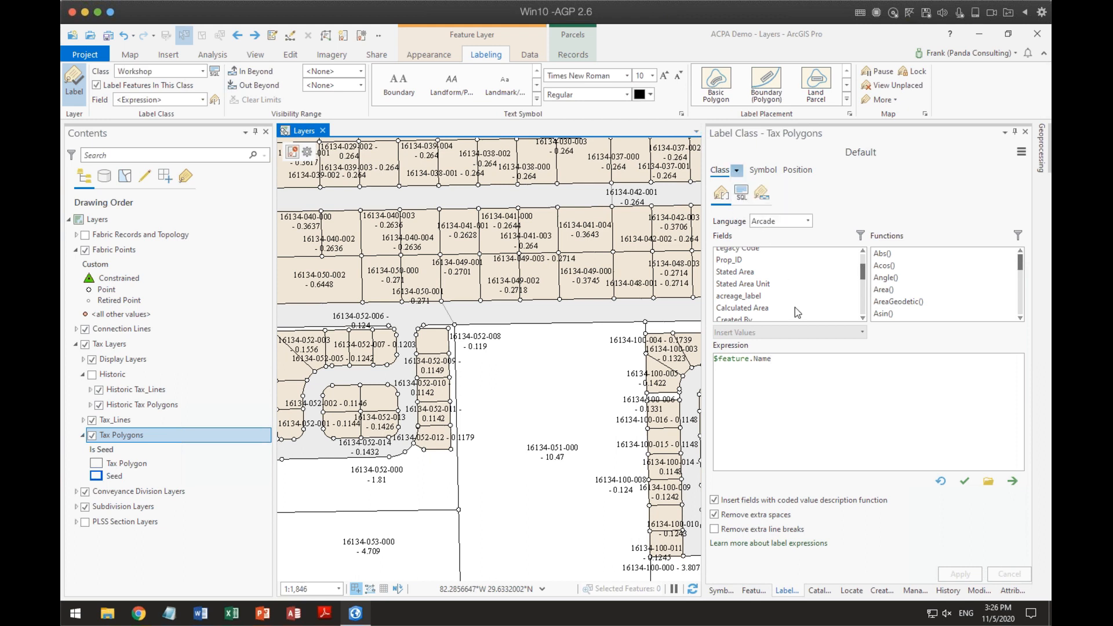
left_click(910, 359)
left_click(819, 359)
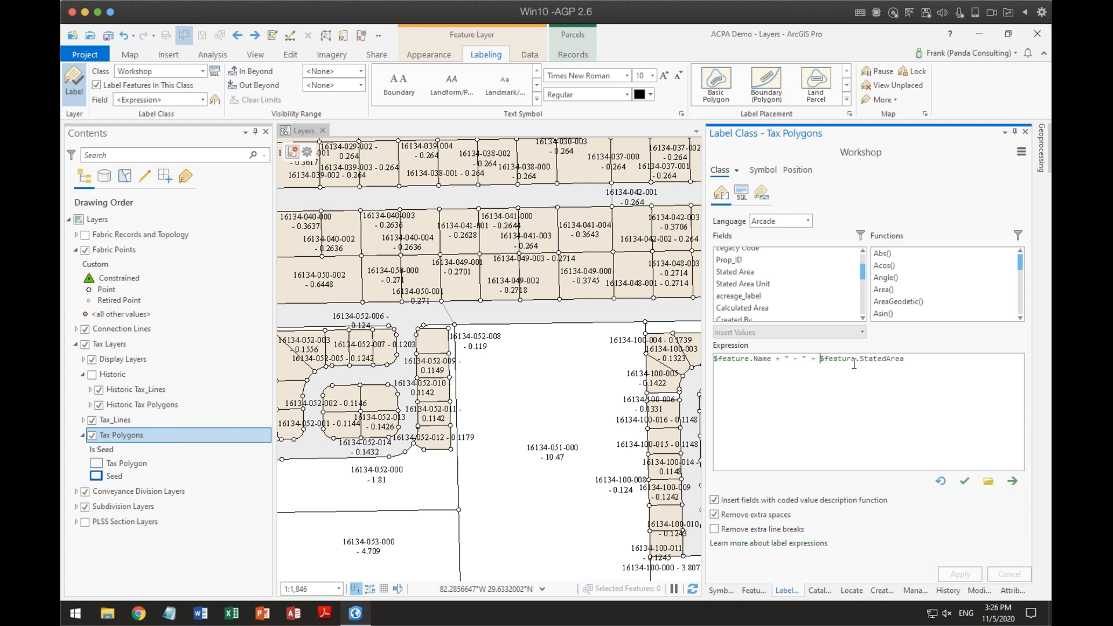
type("round(")
key("Right")
key("Right")
key("Right")
key("Right")
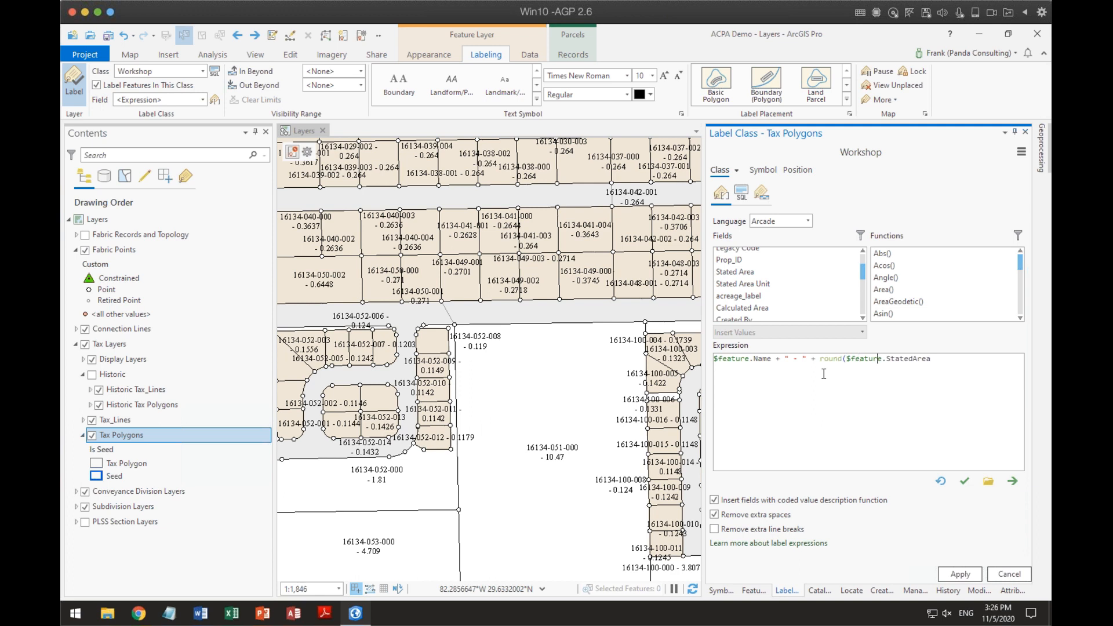
key("Right")
key("Right")
key("Right")
type("2)")
left_click(958, 574)
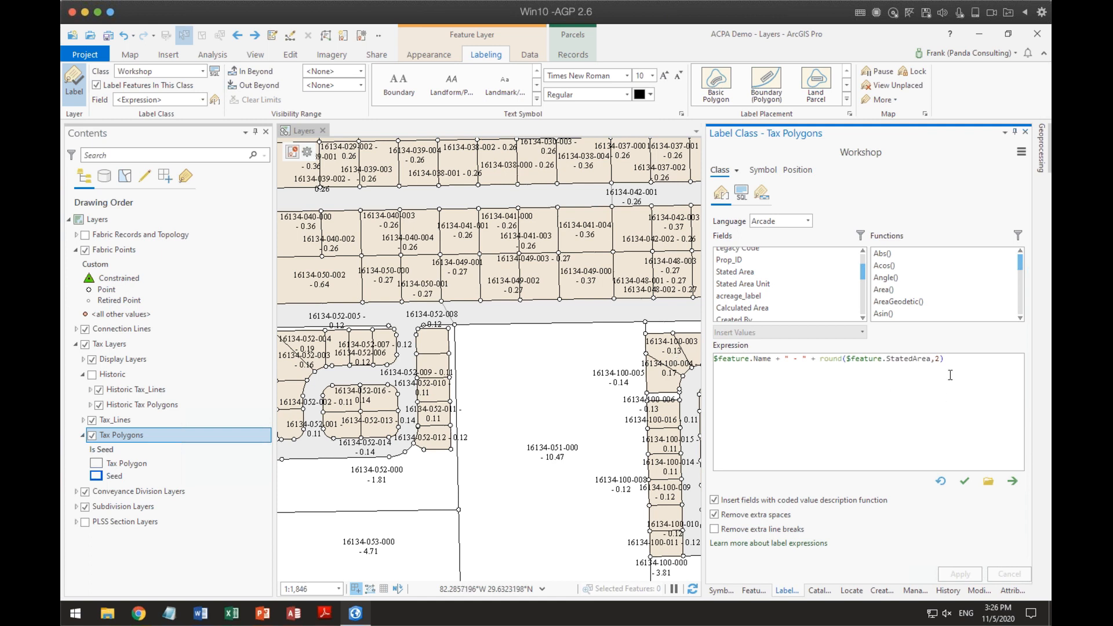
Append + " ac(s)" to the end of the Workshop label expression, apply it, and set the label font to Arial.
left_click(959, 358)
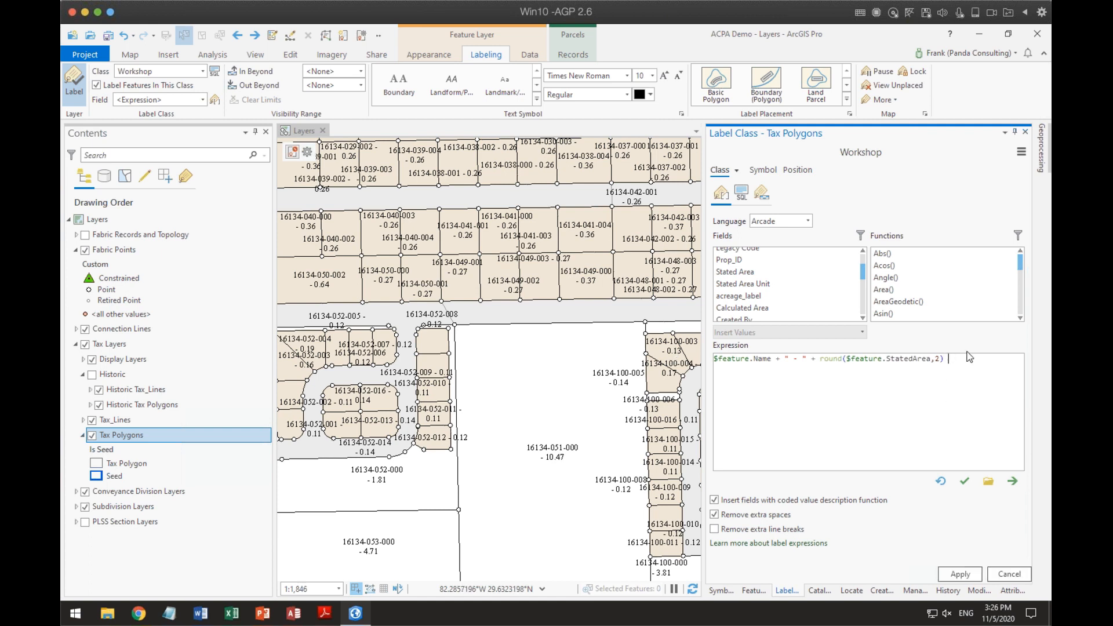
type("+ (")
key("BackSpace")
type("(s)")
left_click(965, 575)
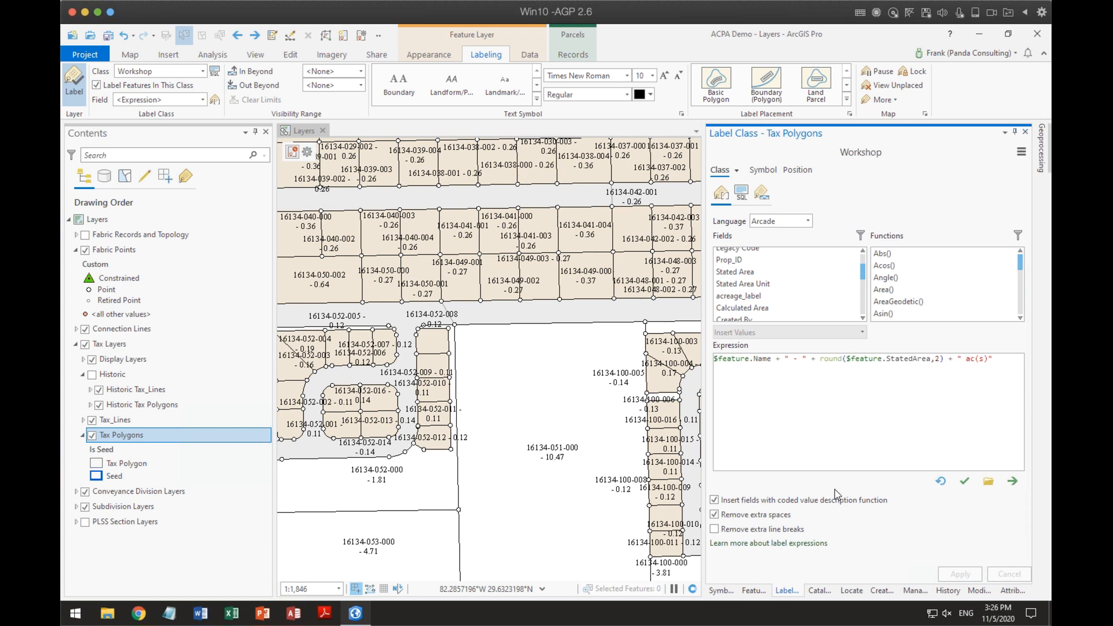
left_click(626, 75)
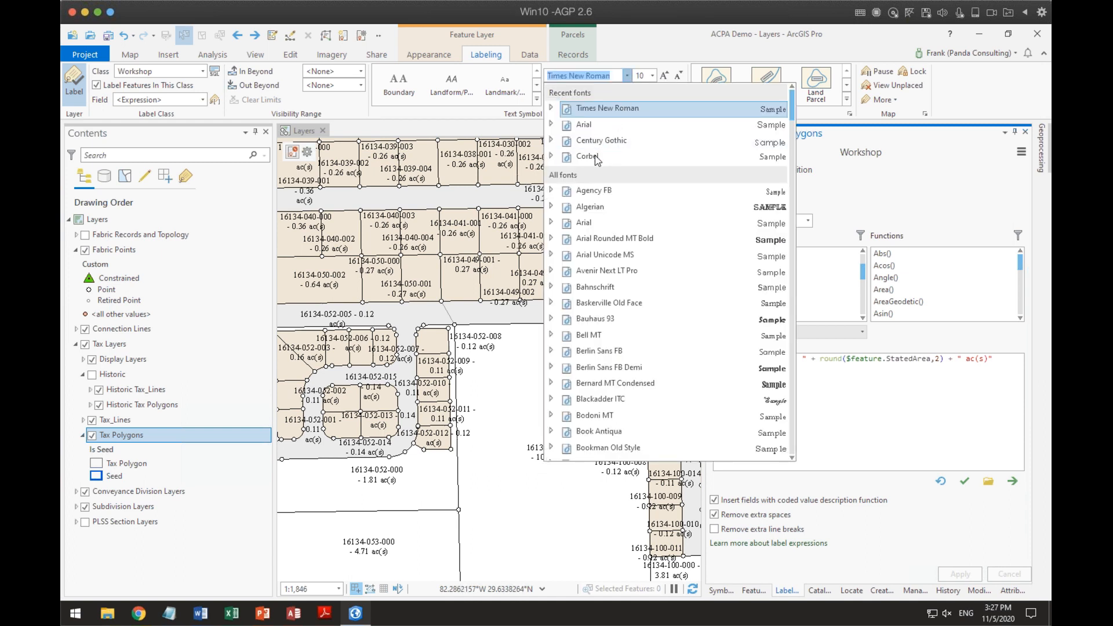
left_click(601, 124)
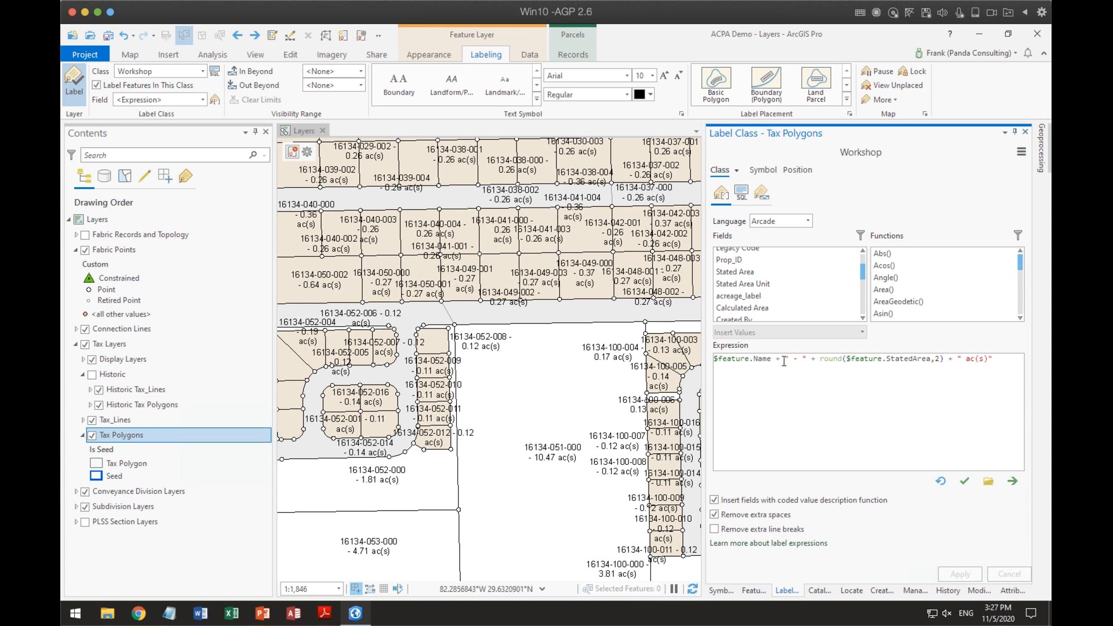
Replace the " - " separator in the Workshop label expression with the TextFormatting.NewLine constant and validate the expression.
left_click_drag(785, 359, 806, 358)
key("BackSpace")
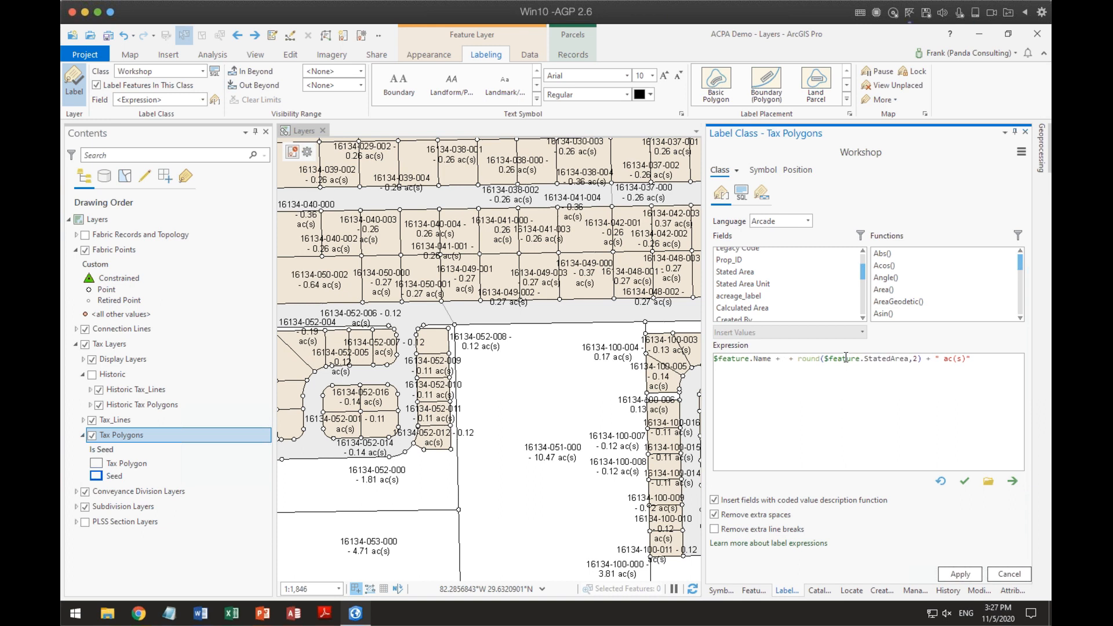
type("TextFor")
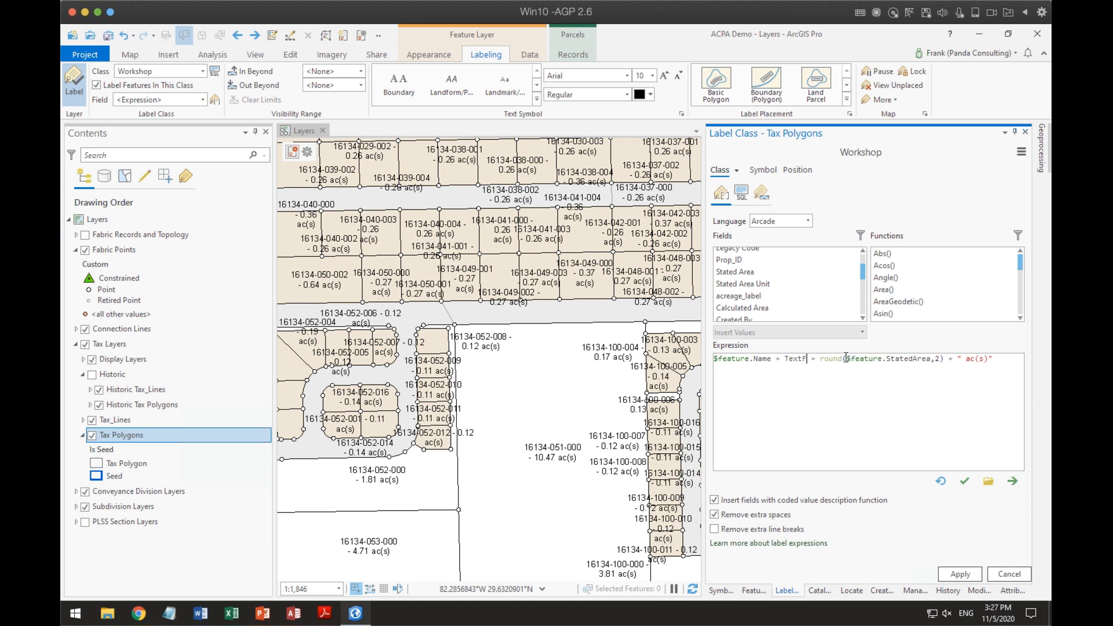
type("ta")
key("BackSpace")
key("BackSpace")
type("matting")
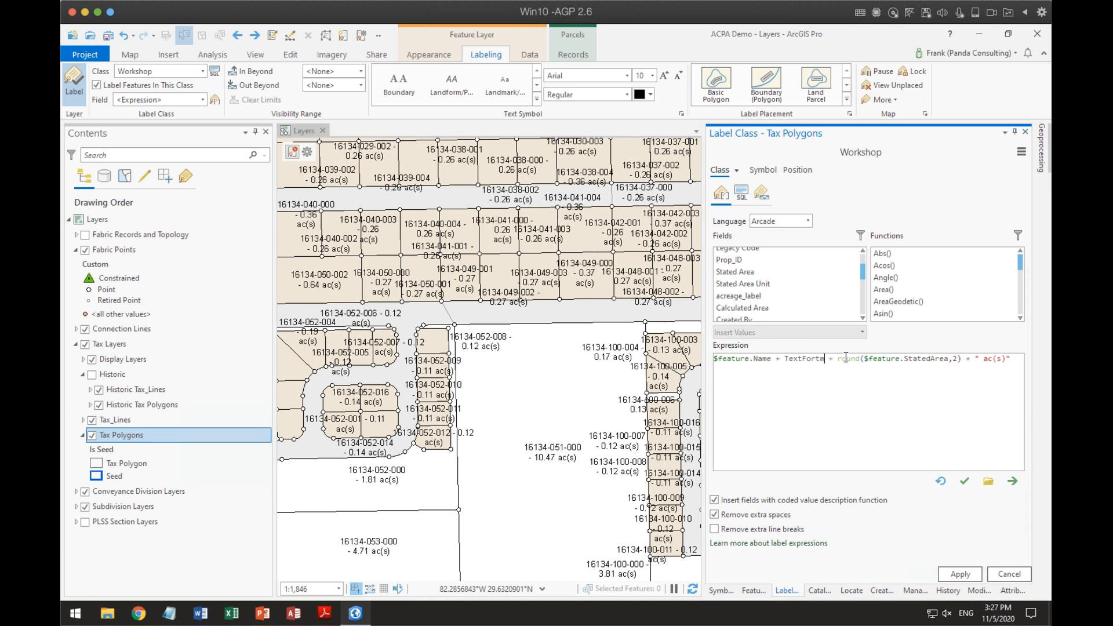
type(".NewL")
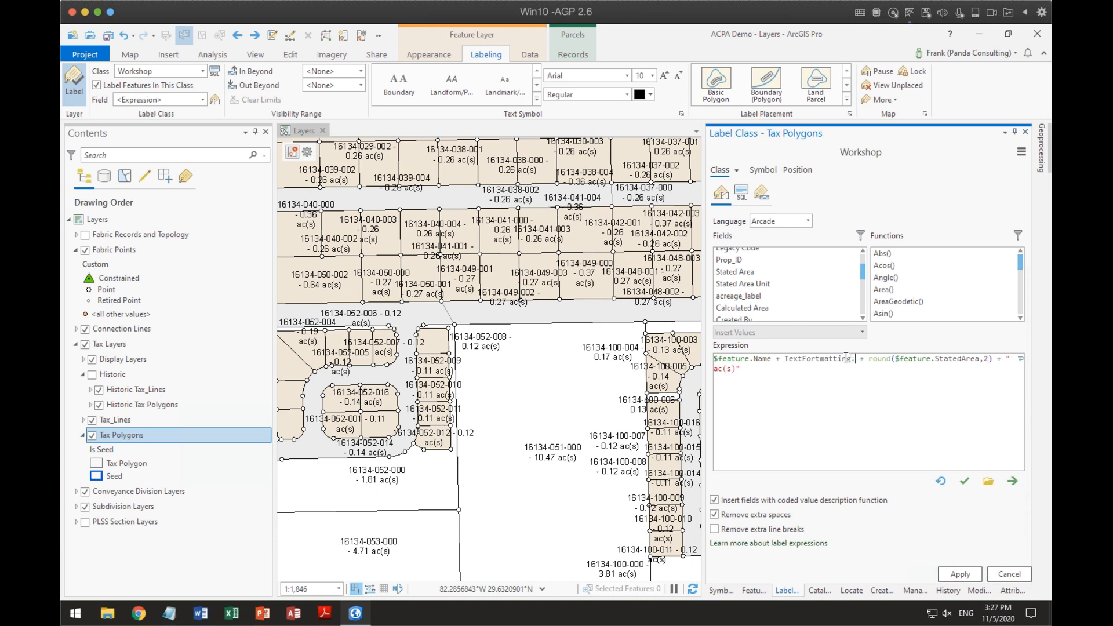
type("ine")
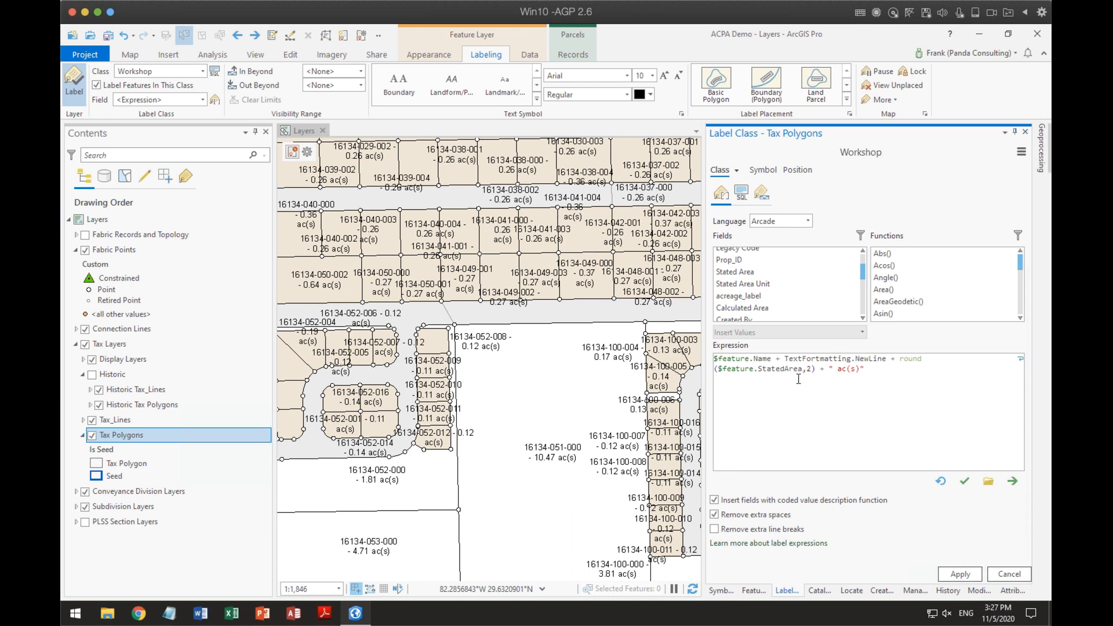
left_click(964, 482)
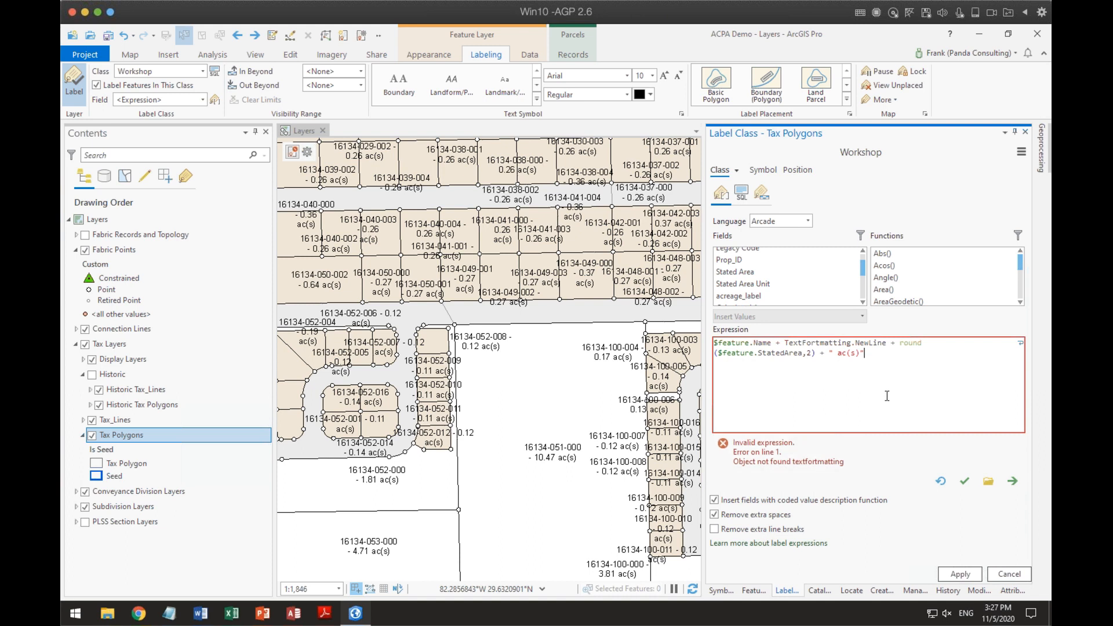
Try shortening the object name before .NewLine in the label expression to TextFortmat and validate it.
left_click(833, 344)
key("BackSpace")
left_click(964, 481)
left_click(830, 392)
left_click(828, 342)
type("t")
key("Delete")
key("Delete")
key("Delete")
key("Delete")
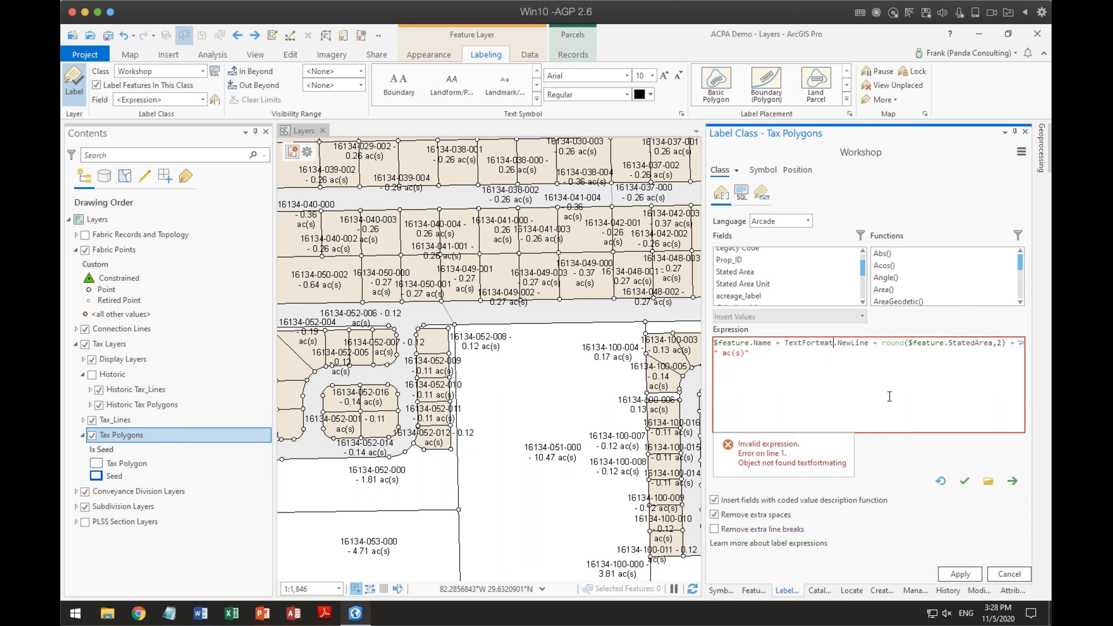
key("Delete")
key("Delete")
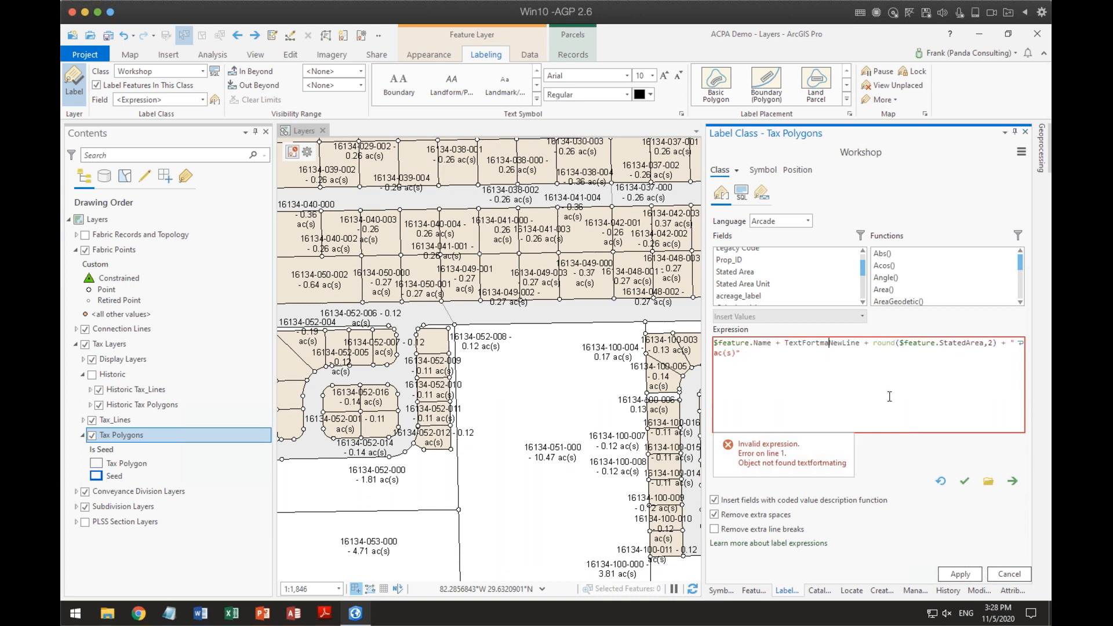
type("t.")
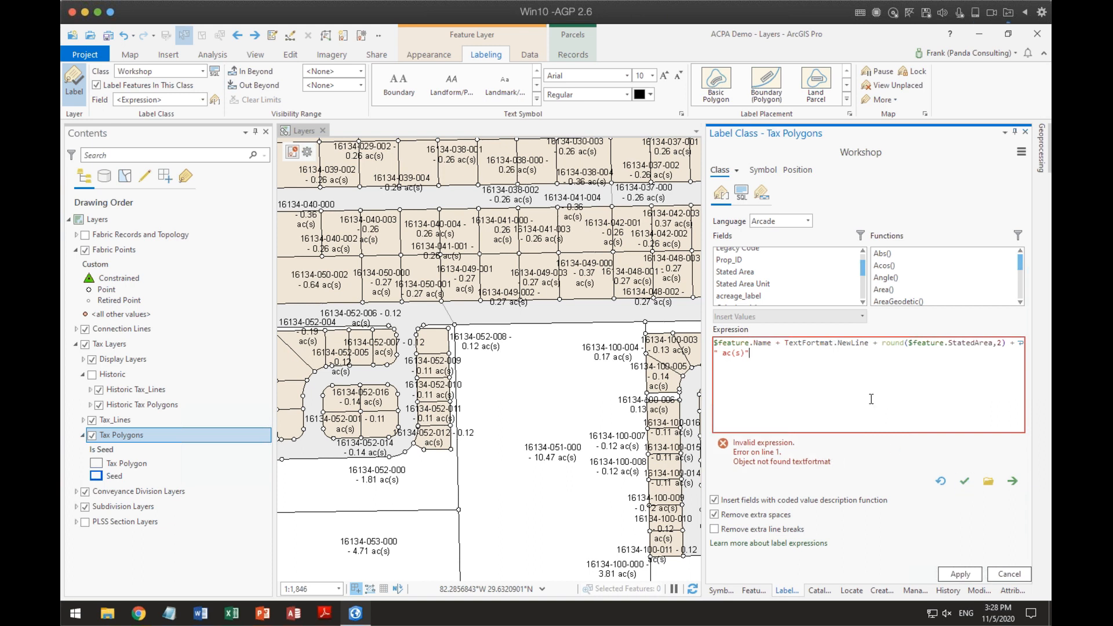
Correct the line-break constant's spelling to TextFormatting.NewLine, then validate and apply the label expression.
left_click(815, 342)
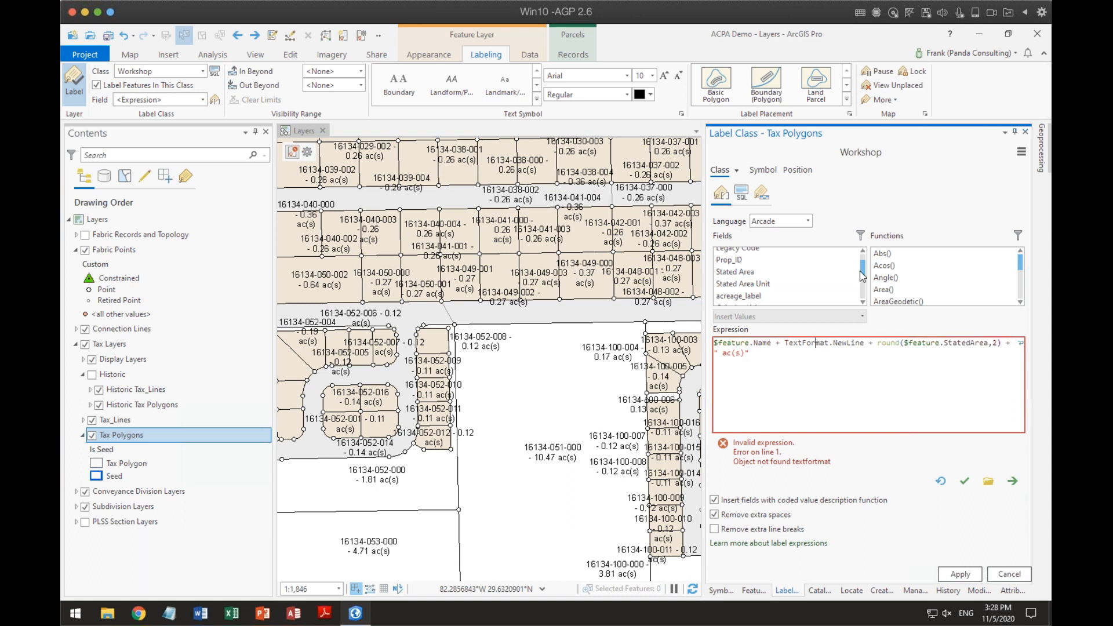
type("ting")
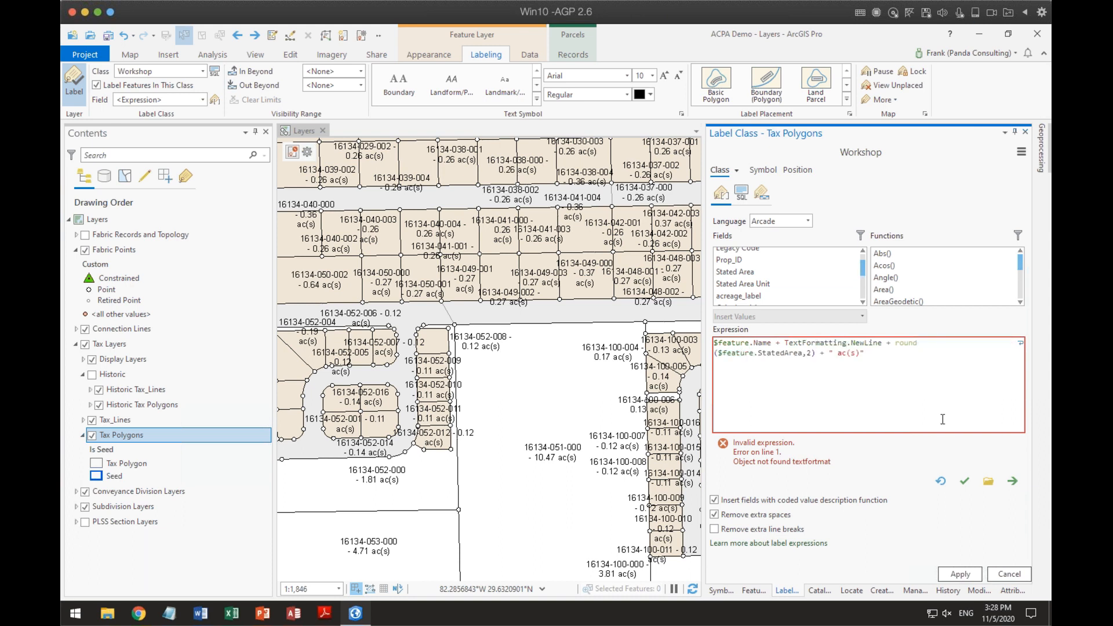
left_click(965, 481)
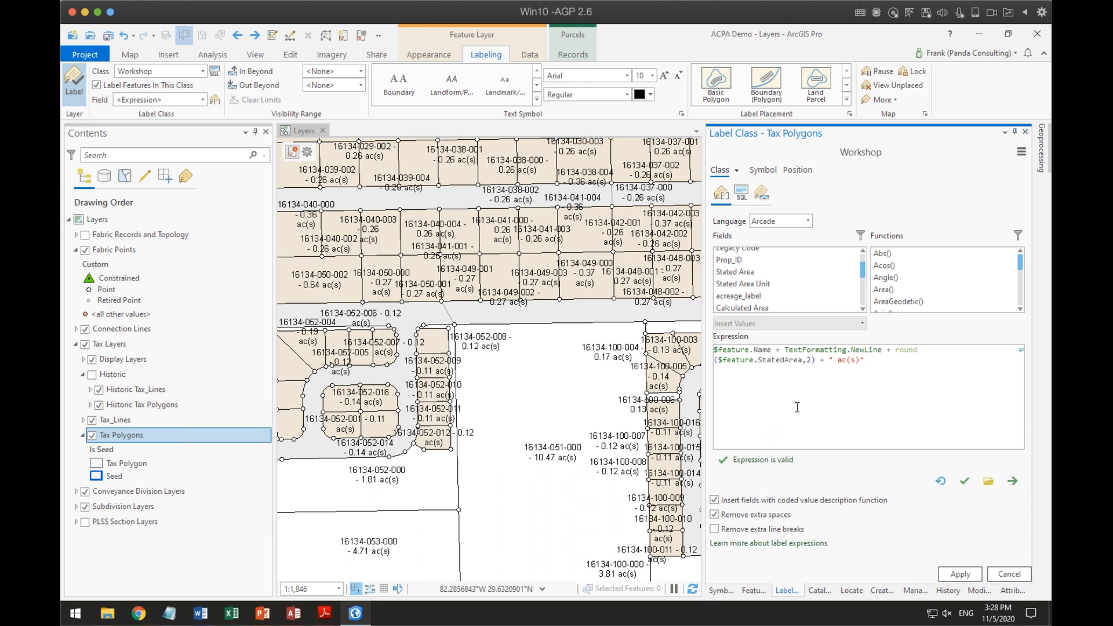
left_click(960, 573)
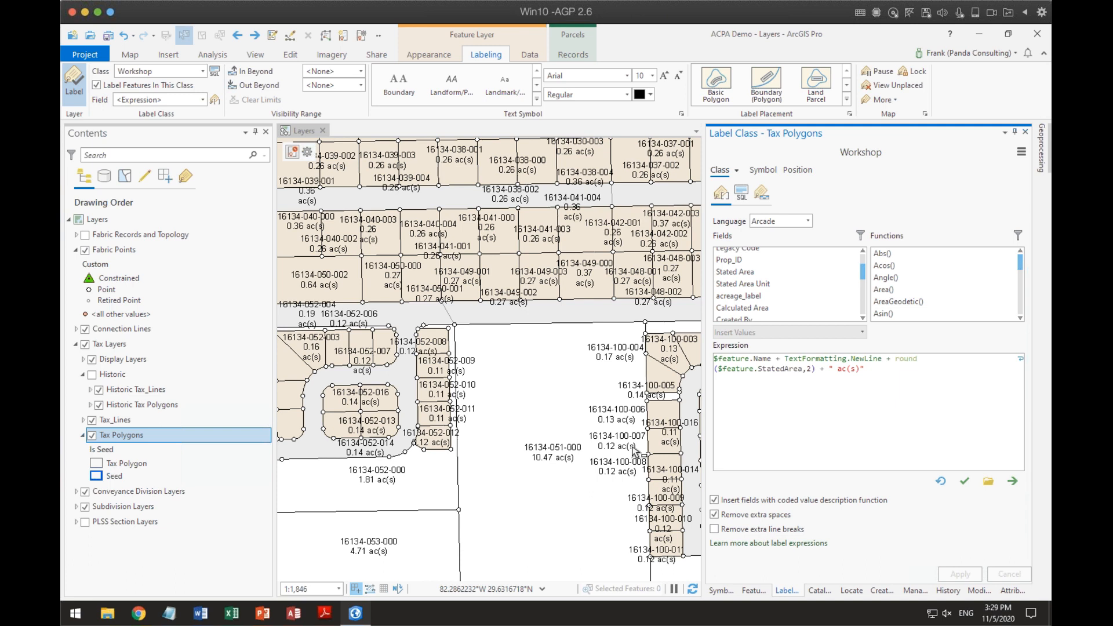
Try replacing TextFormatting.NewLine in the label expression with an unquoted \n and validate it.
left_click(780, 359)
left_click_drag(780, 358, 882, 361)
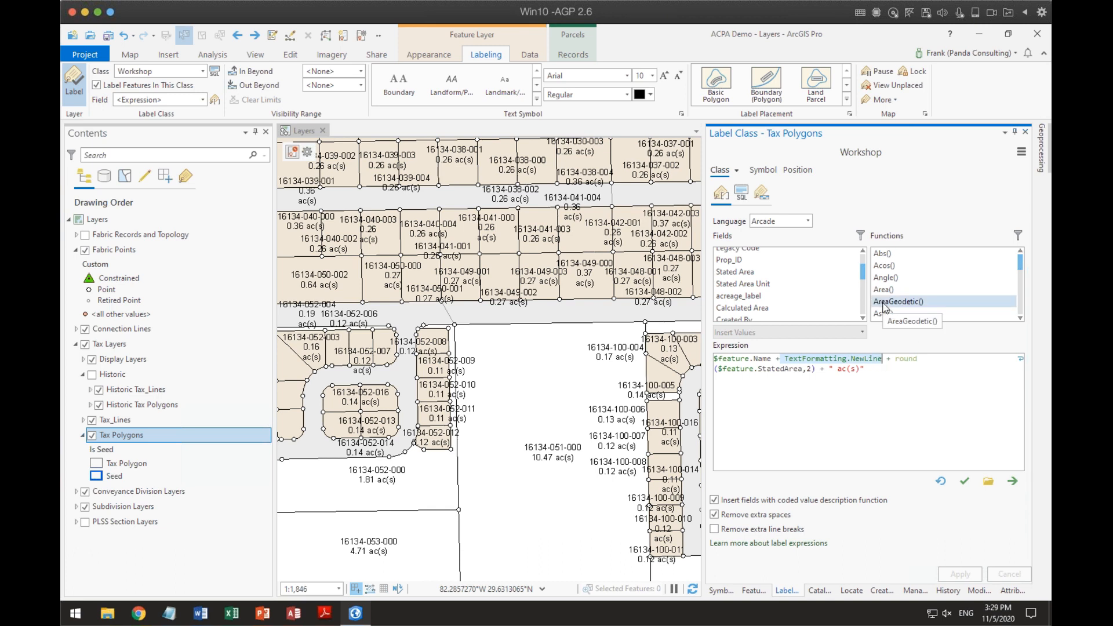
key("Delete")
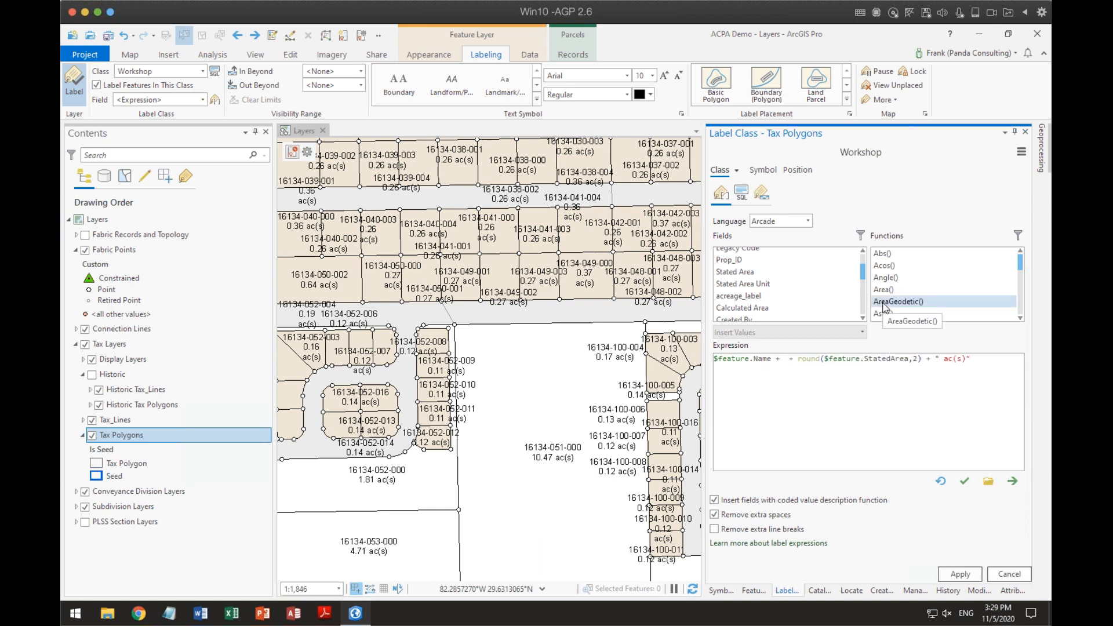
type("\\n")
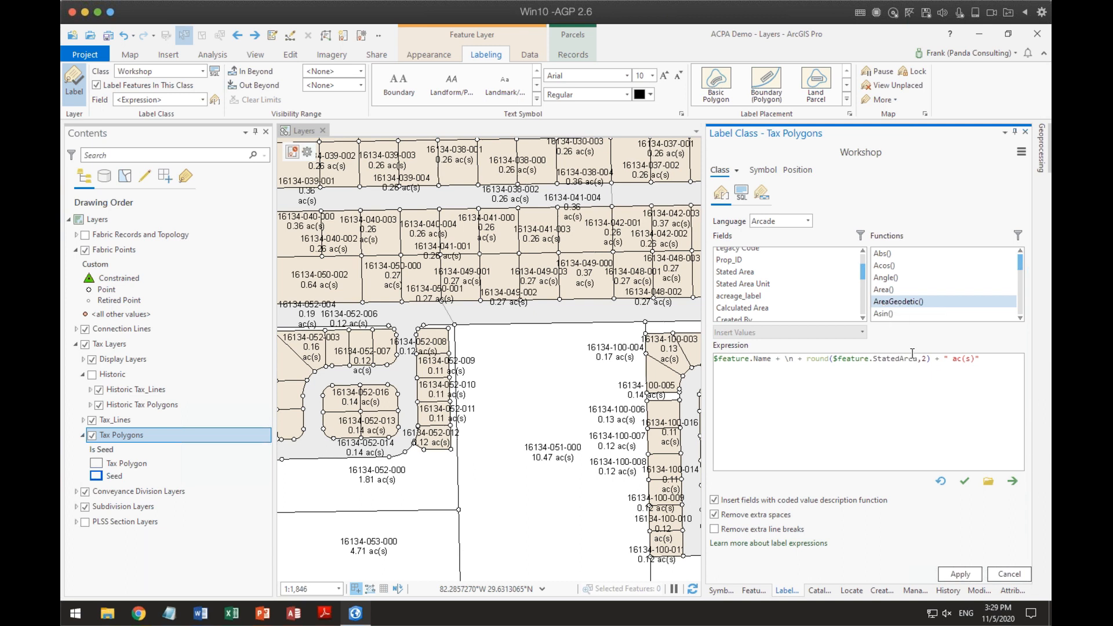
left_click(972, 489)
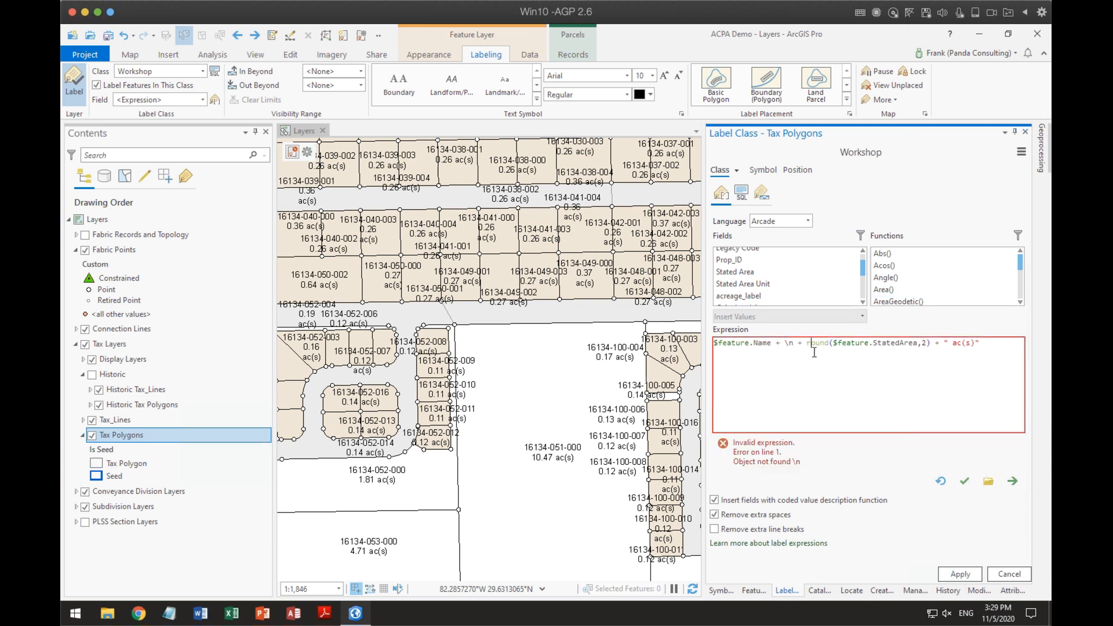
Enclose \n in double quotes in the label expression, validate it and apply it to the labels.
left_click(788, 344)
type("\"\\n")
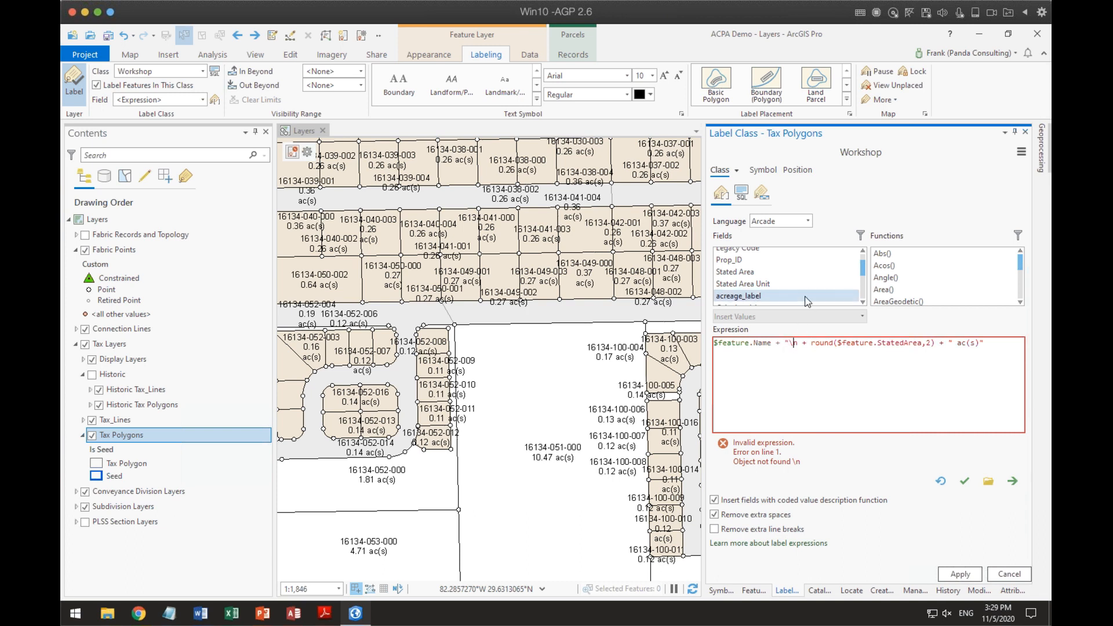
type("\"")
left_click(964, 483)
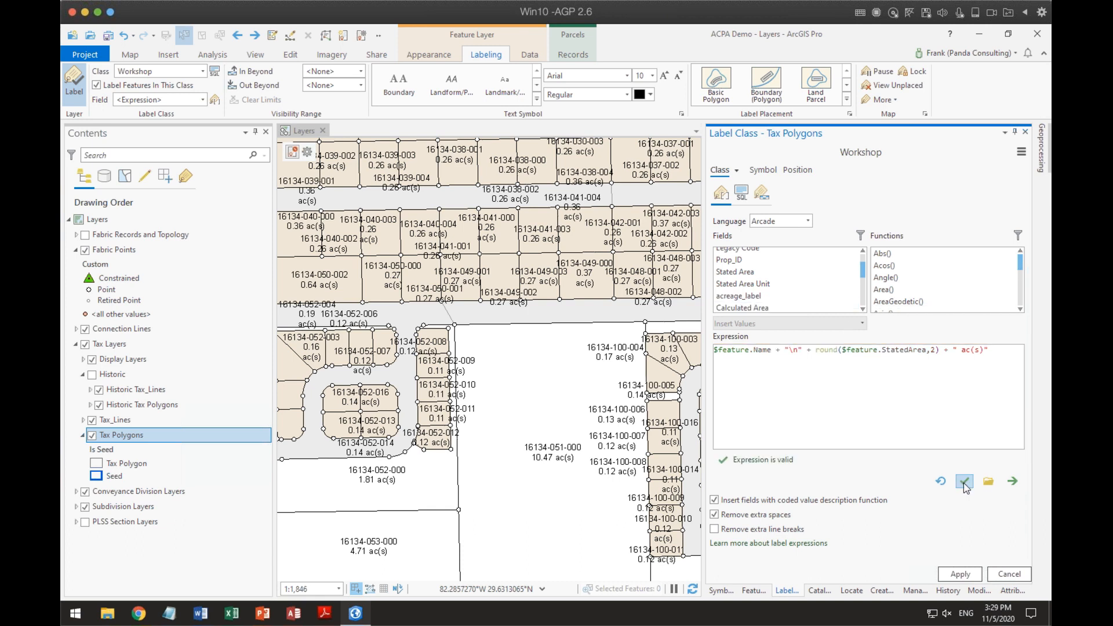
left_click(972, 573)
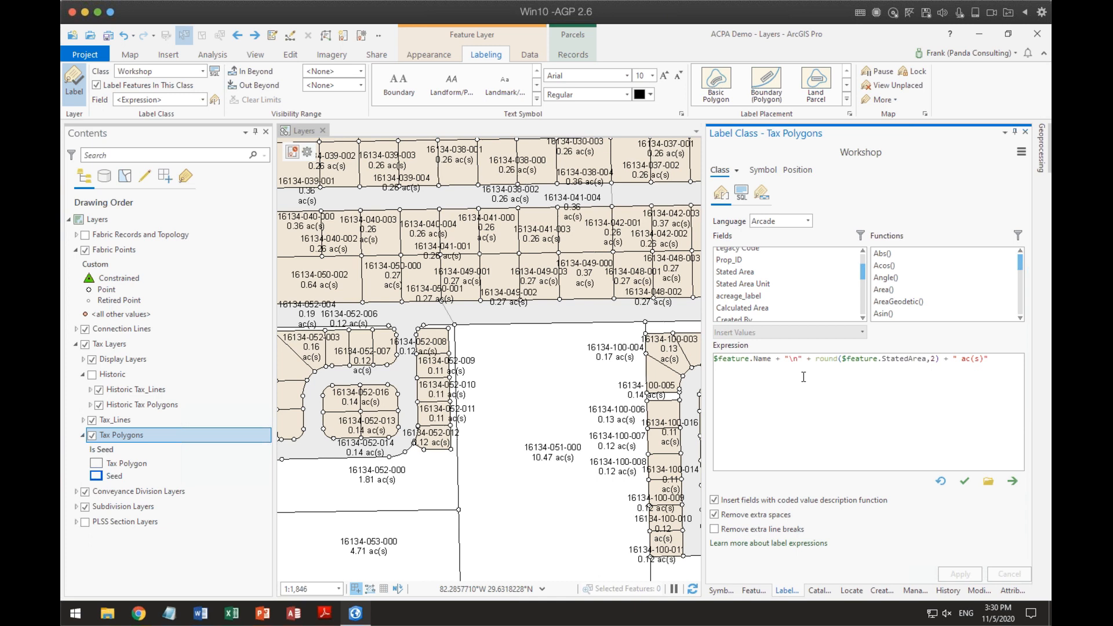
Replace "\n" in the label expression with TextFormatting.NewLine again, correct its spelling, then validate and apply it.
left_click(787, 358)
double_click(797, 358)
type("TextFormattging.NewLine + round")
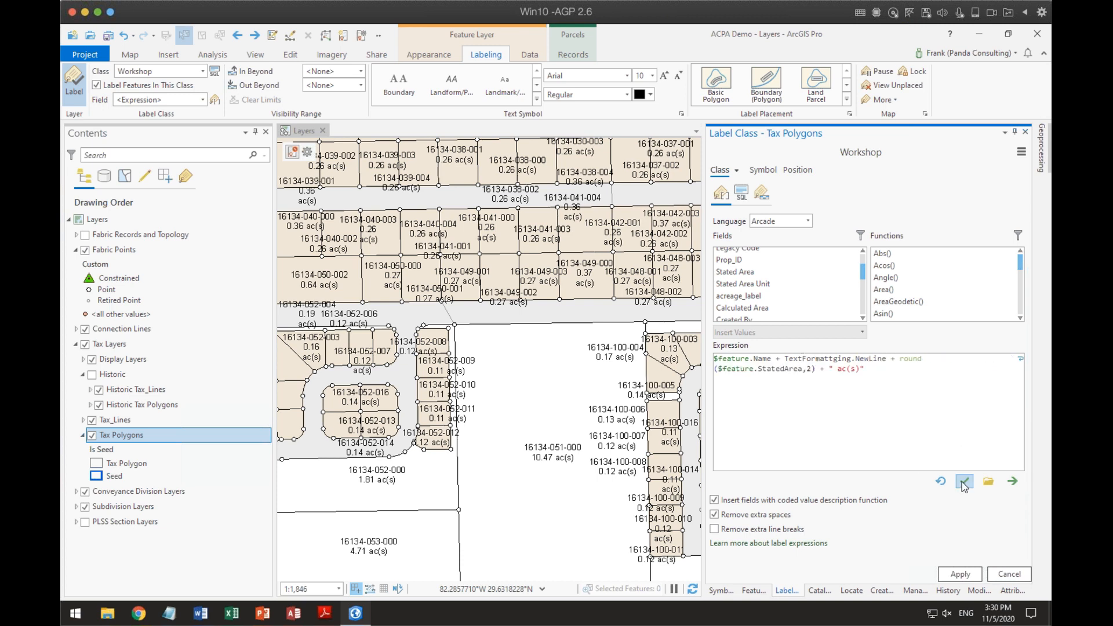
left_click(833, 359)
key("Delete")
left_click(963, 481)
left_click(959, 573)
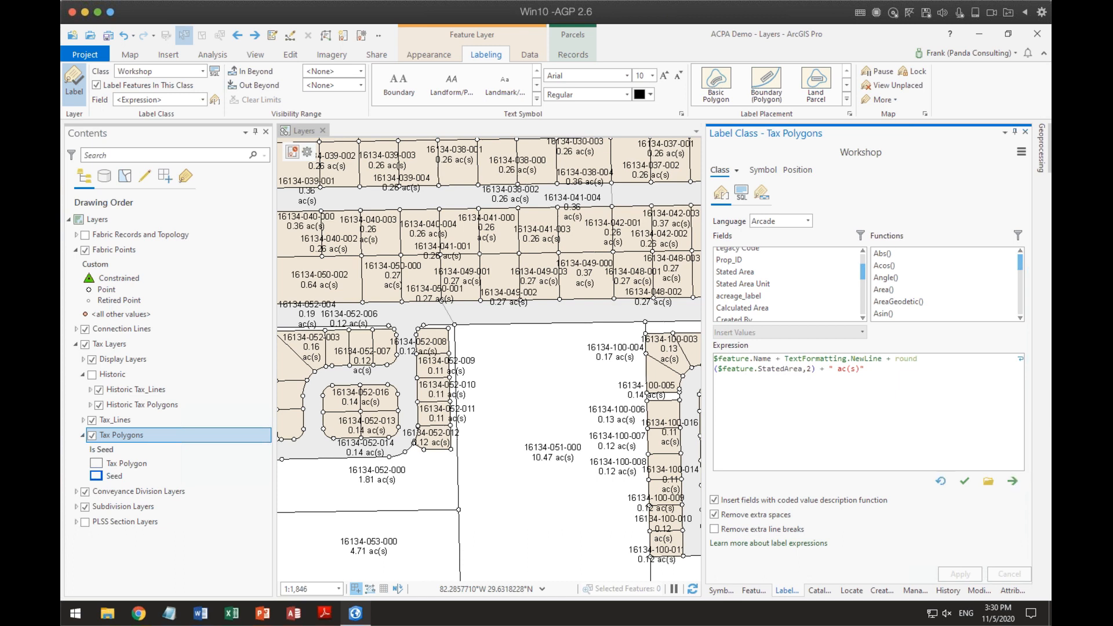
Open the online help about label expressions and read its guidance on field values and Arcade syntax.
left_click(768, 543)
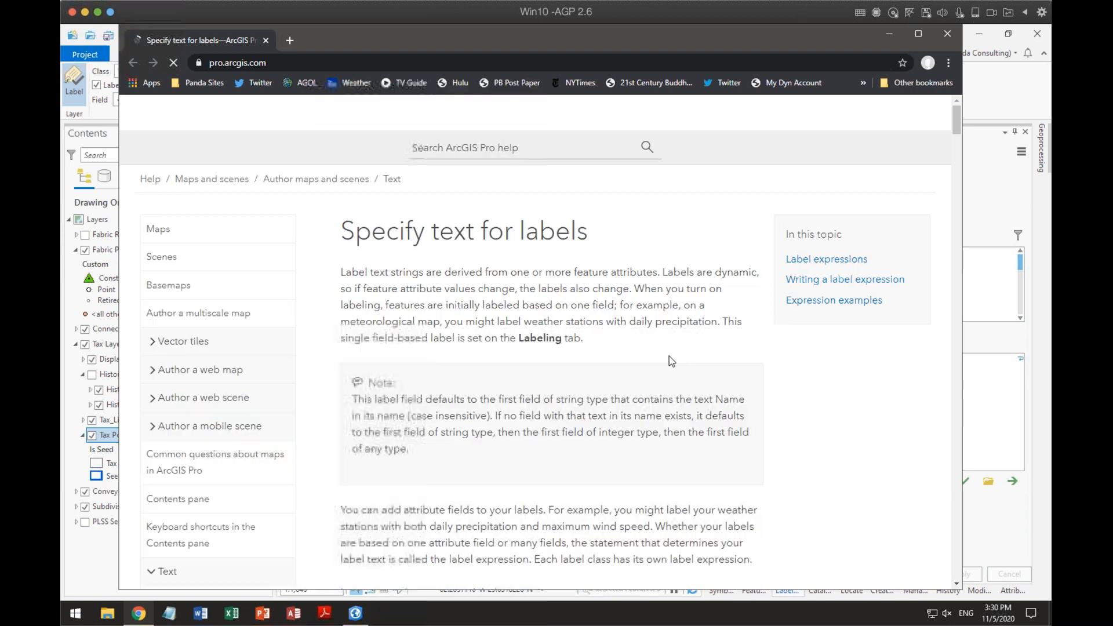
scroll(669, 356, "down", 10)
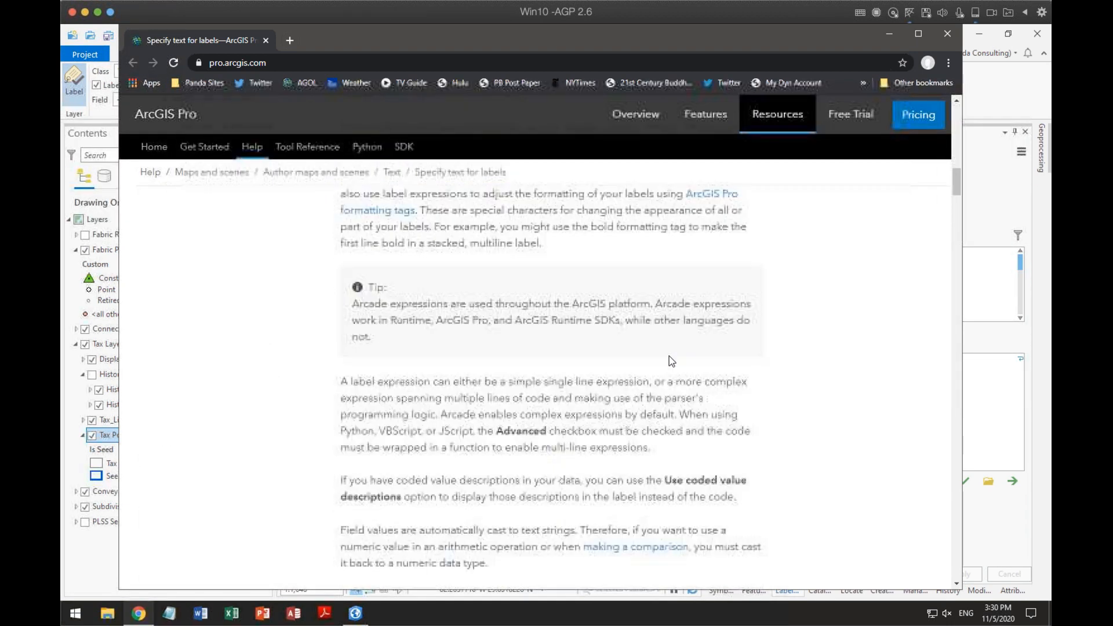
scroll(669, 358, "down", 5)
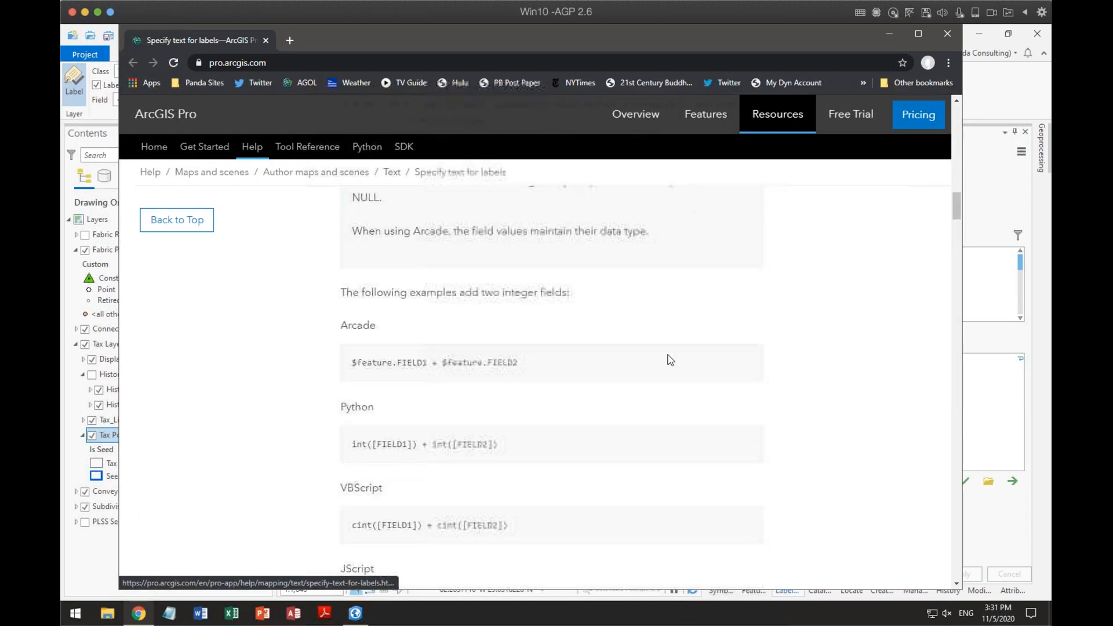
scroll(670, 359, "down", 7)
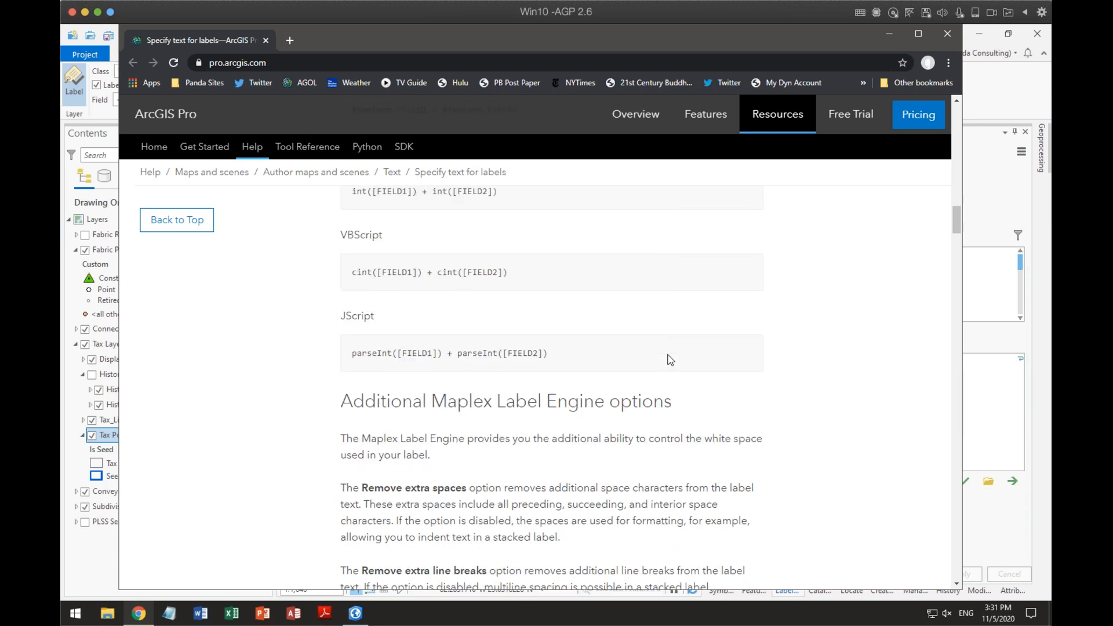
scroll(670, 359, "down", 8)
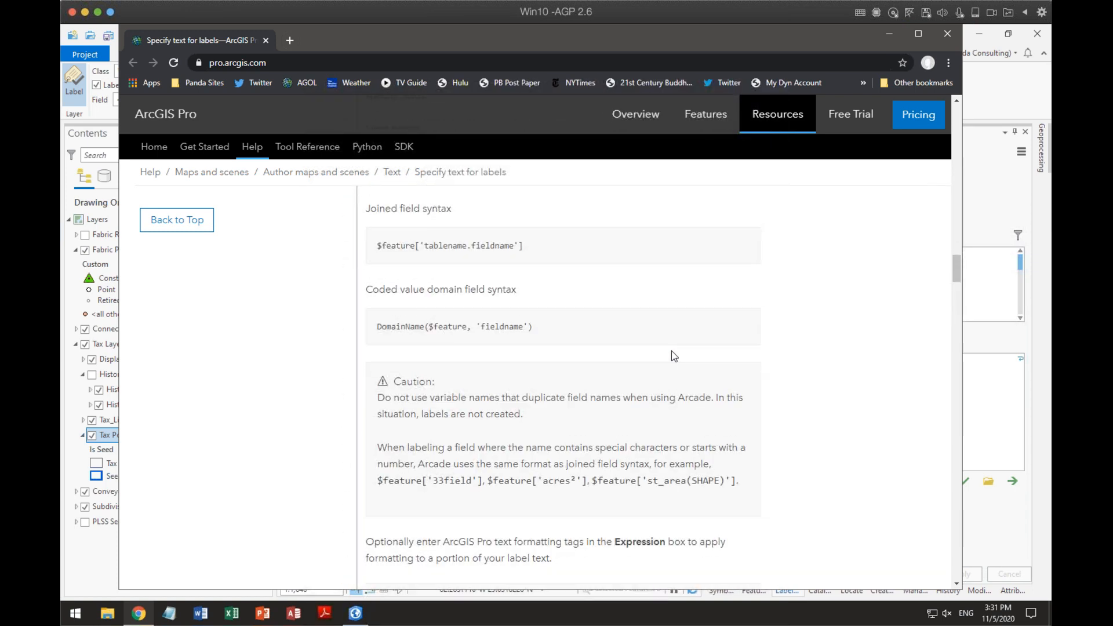
scroll(671, 354, "down", 4)
Examine the help page's Expression examples, from rounding decimals and changing text case to stacked text and conditional labels.
scroll(674, 352, "down", 10)
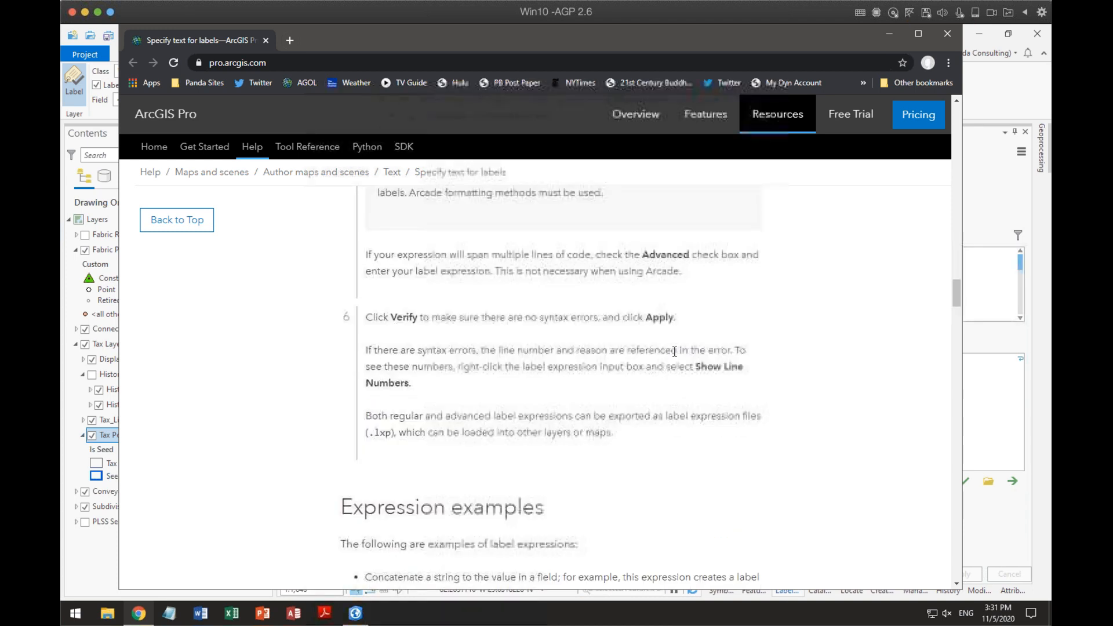
scroll(674, 352, "down", 9)
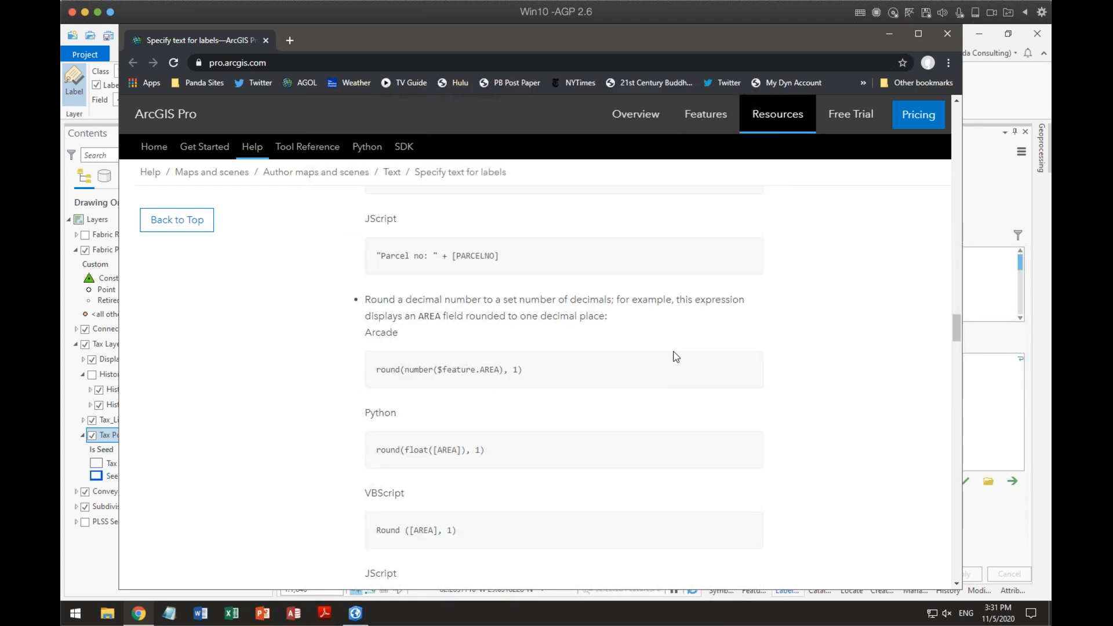
scroll(676, 358, "down", 6)
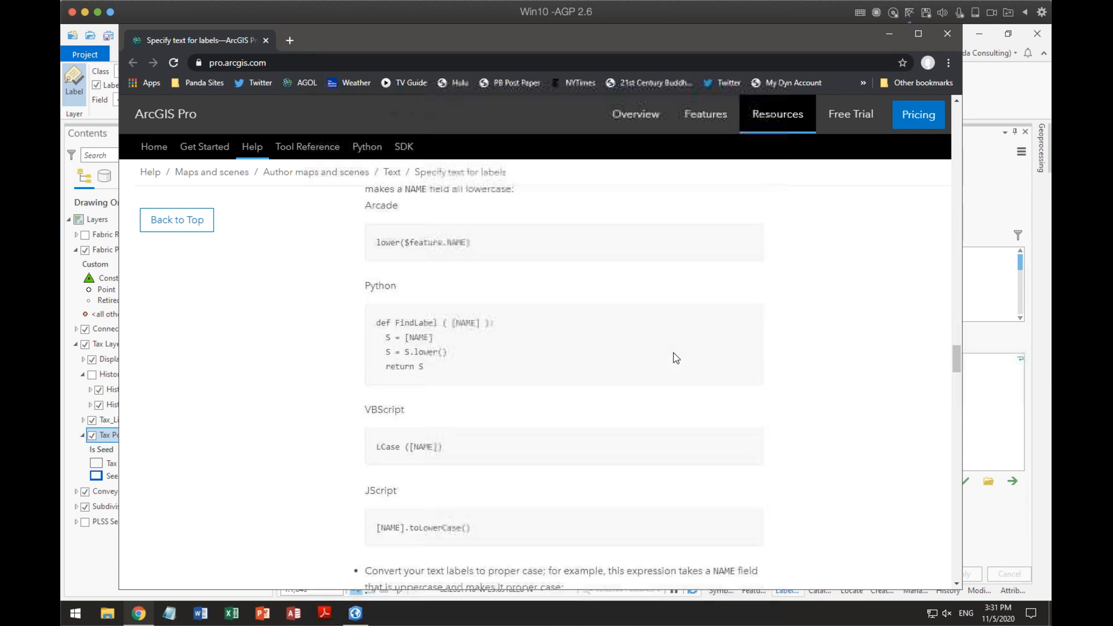
scroll(676, 358, "down", 4)
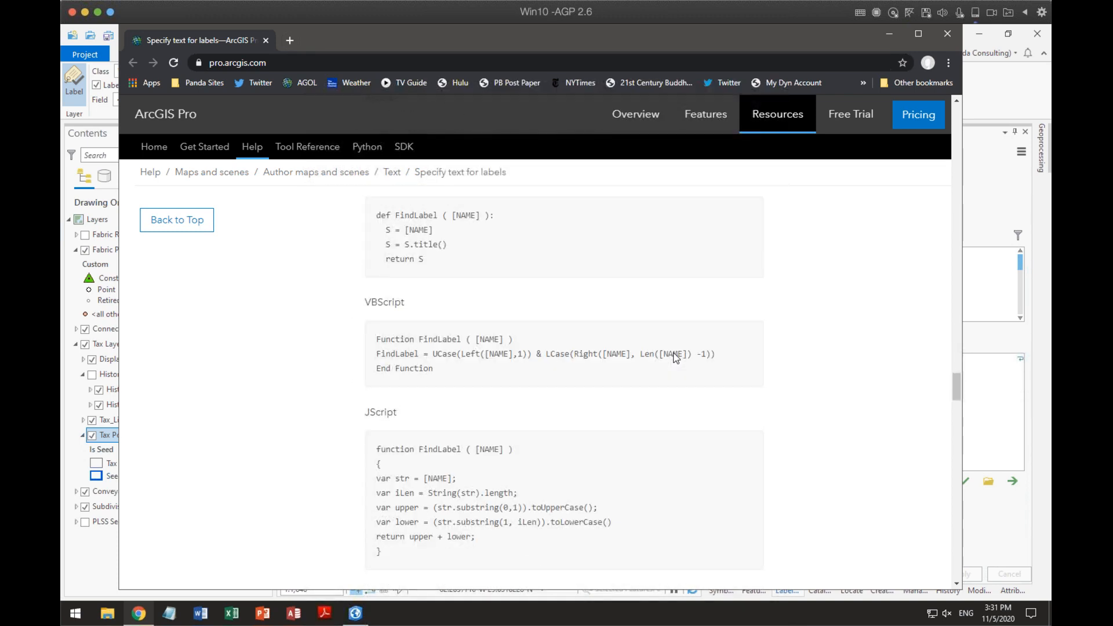
scroll(675, 358, "down", 2)
scroll(673, 342, "up", 5)
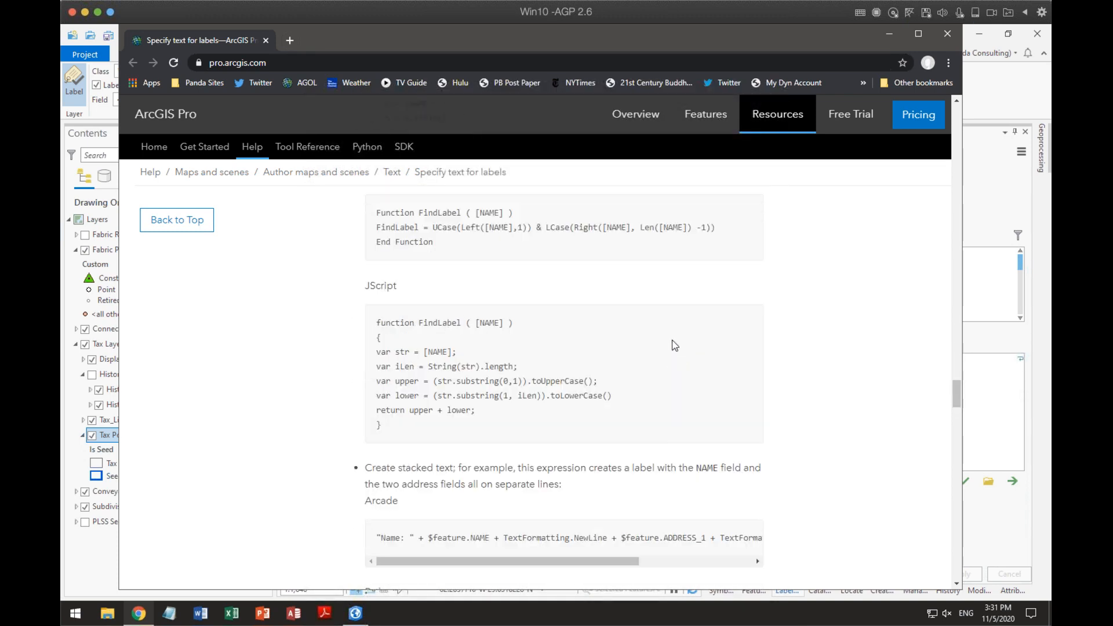
scroll(674, 346, "up", 2)
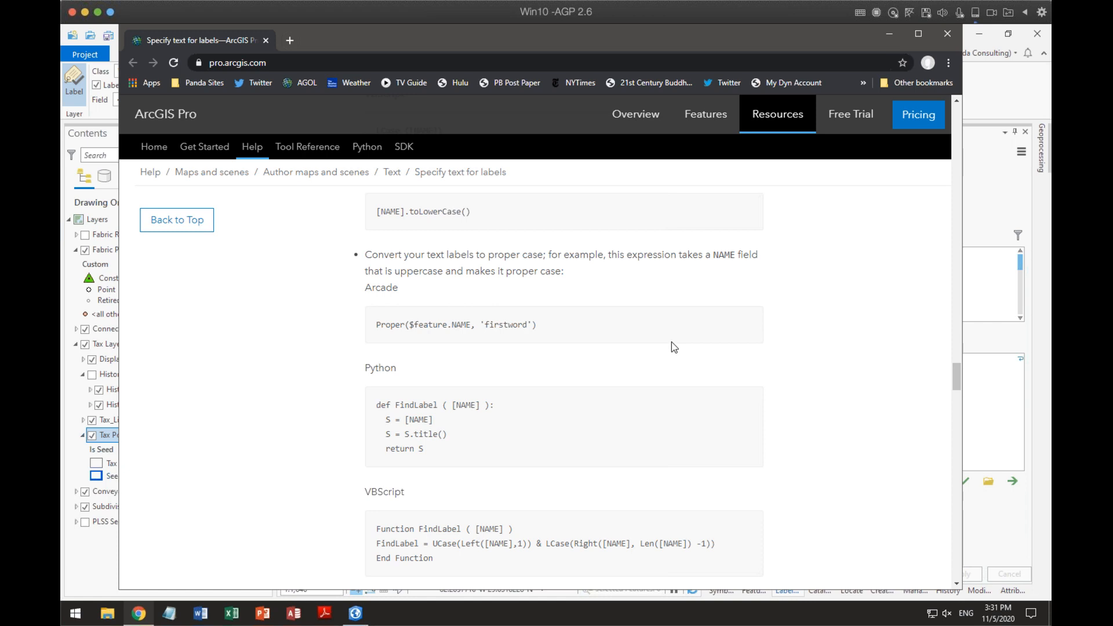
scroll(673, 347, "down", 3)
scroll(670, 349, "down", 9)
scroll(671, 352, "down", 15)
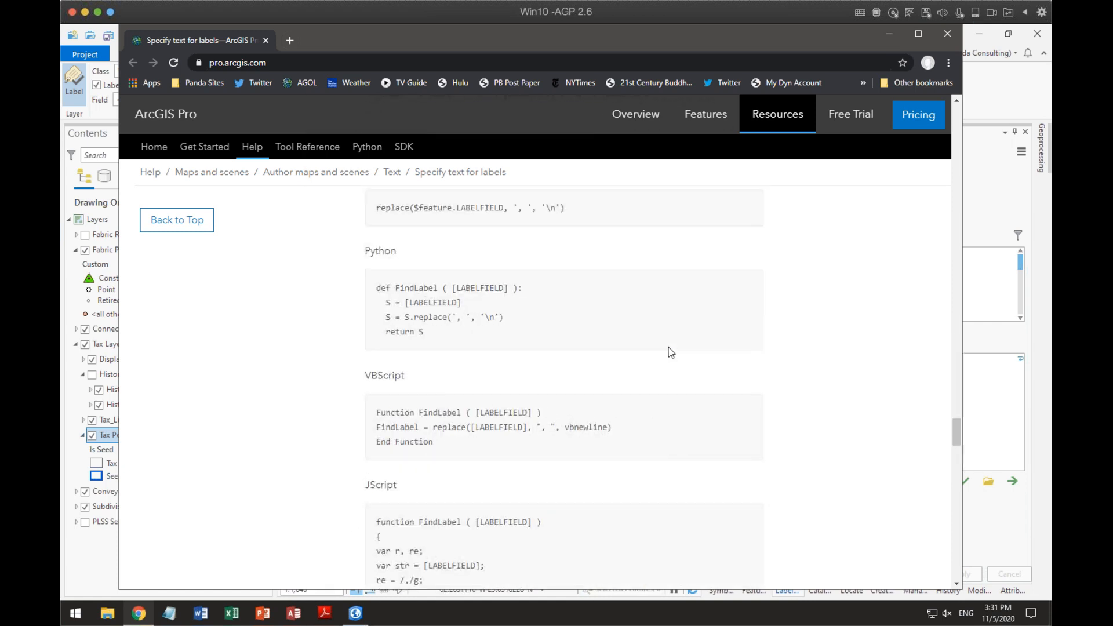
scroll(670, 352, "down", 5)
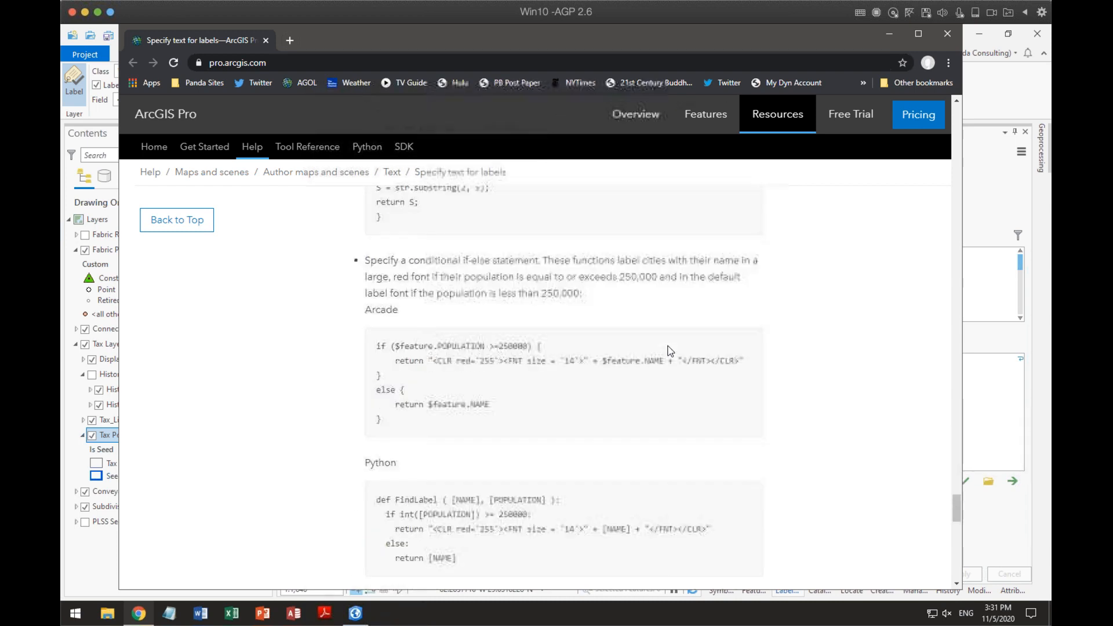
Close the help page and insert the opening bold tag "<Bol>" + before $feature.Name in the label expression.
scroll(667, 352, "down", 10)
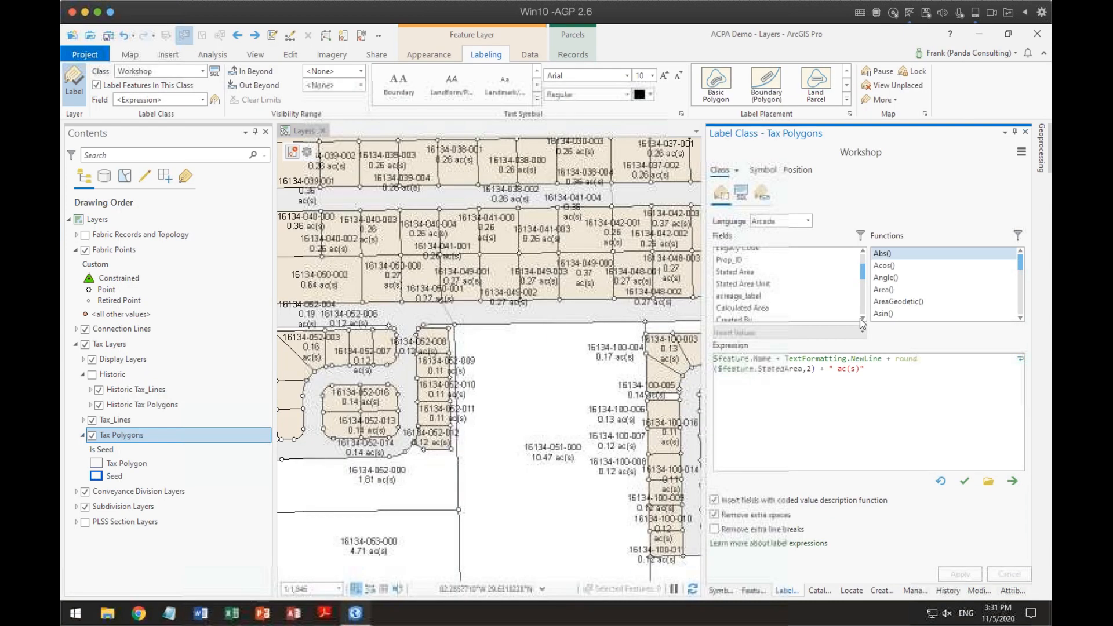
left_click(949, 36)
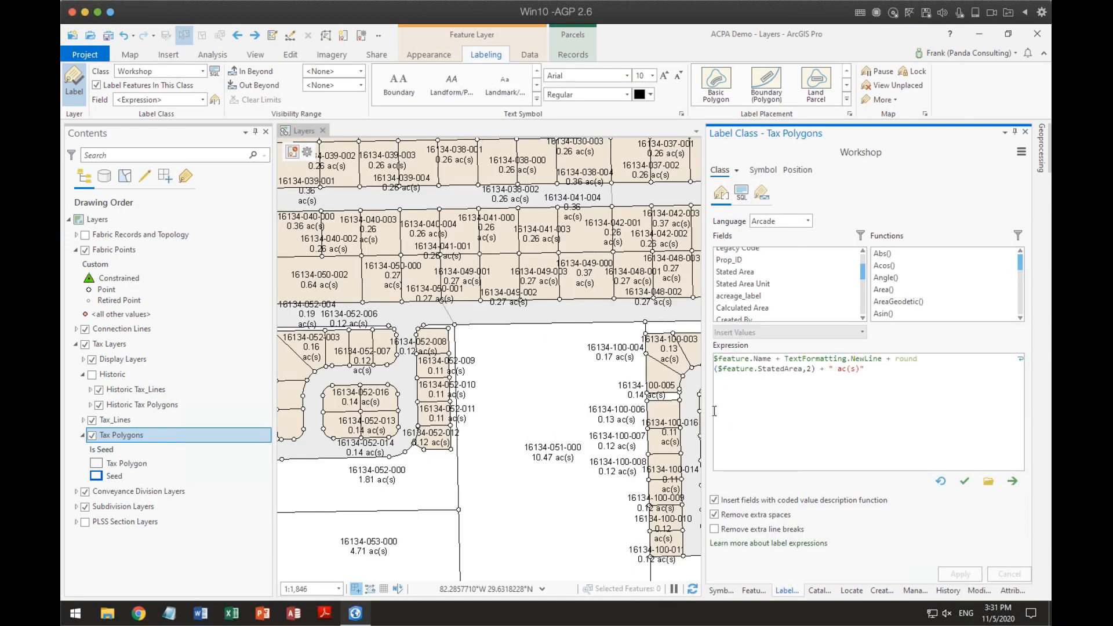
left_click(716, 358)
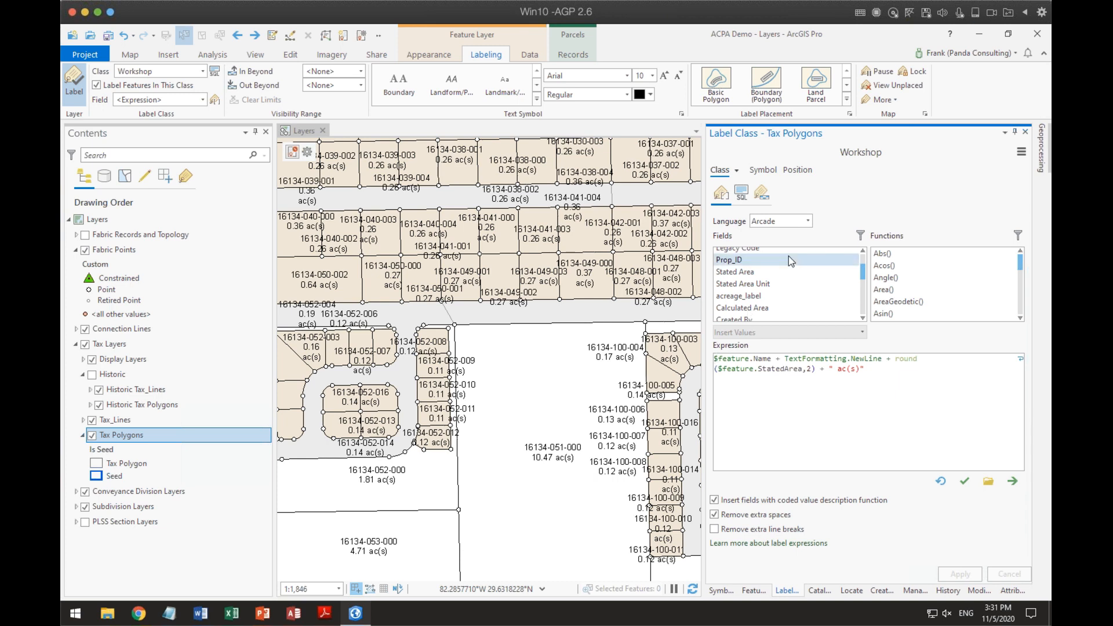
type("\"")
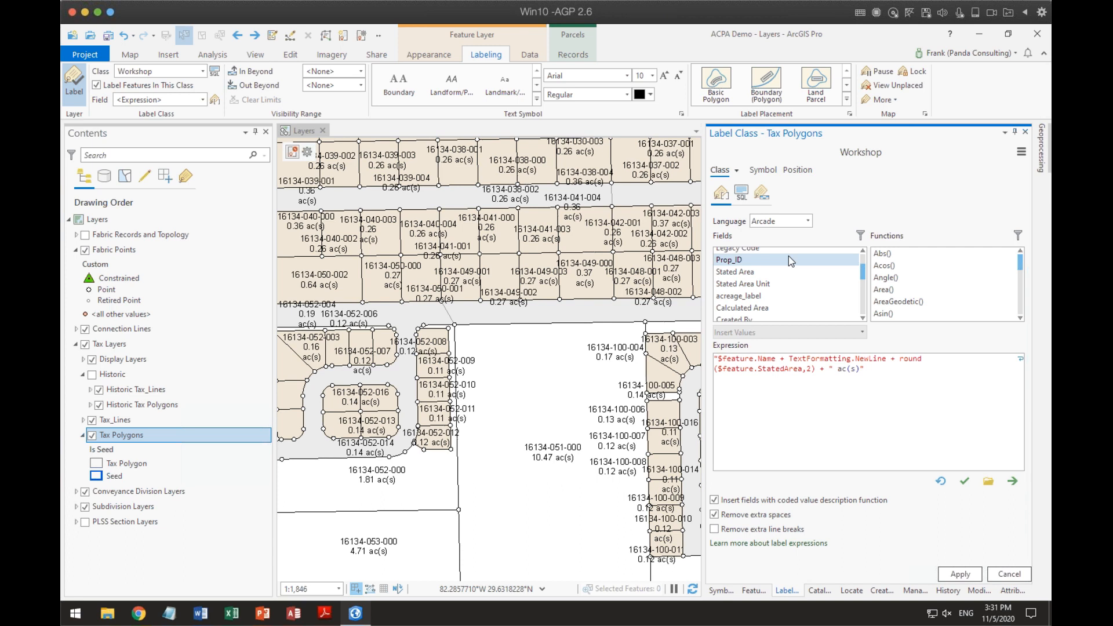
type("<Bol")
type("d>")
type("\" ")
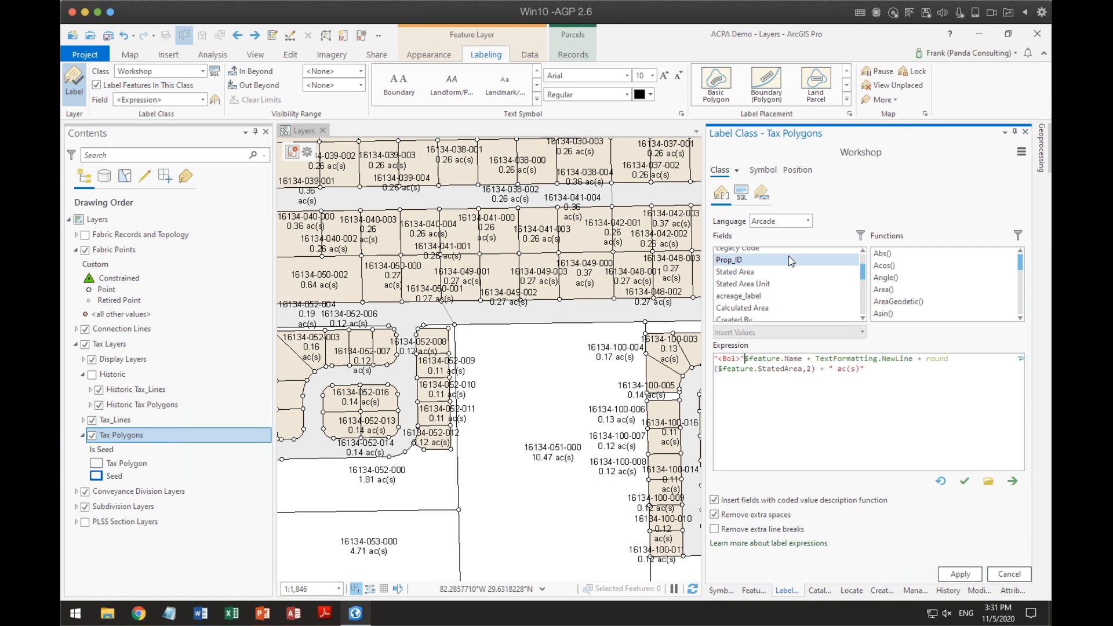
type("+")
Add + "</Bol>" after $feature.Name to end the bold text, then validate the label expression and apply it.
key("Right")
key("Right")
key("Right")
key("Right")
key("Right")
key("Right")
key("Right")
key("Right")
key("Right")
key("Right")
key("Right")
key("Right")
key("Right")
key("Right")
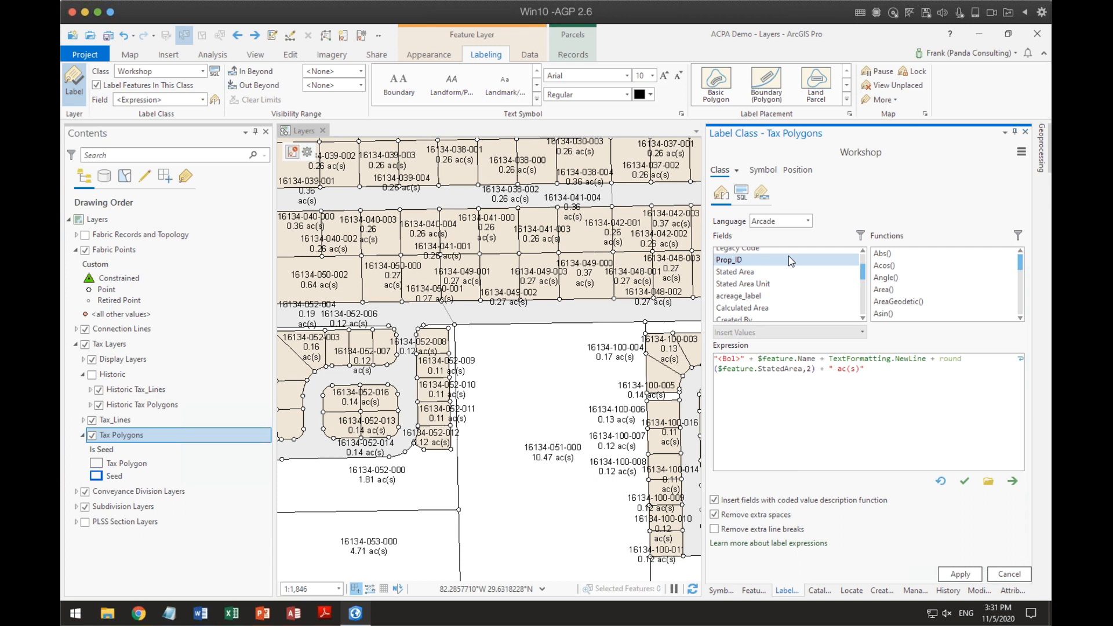
type("\"</Bol")
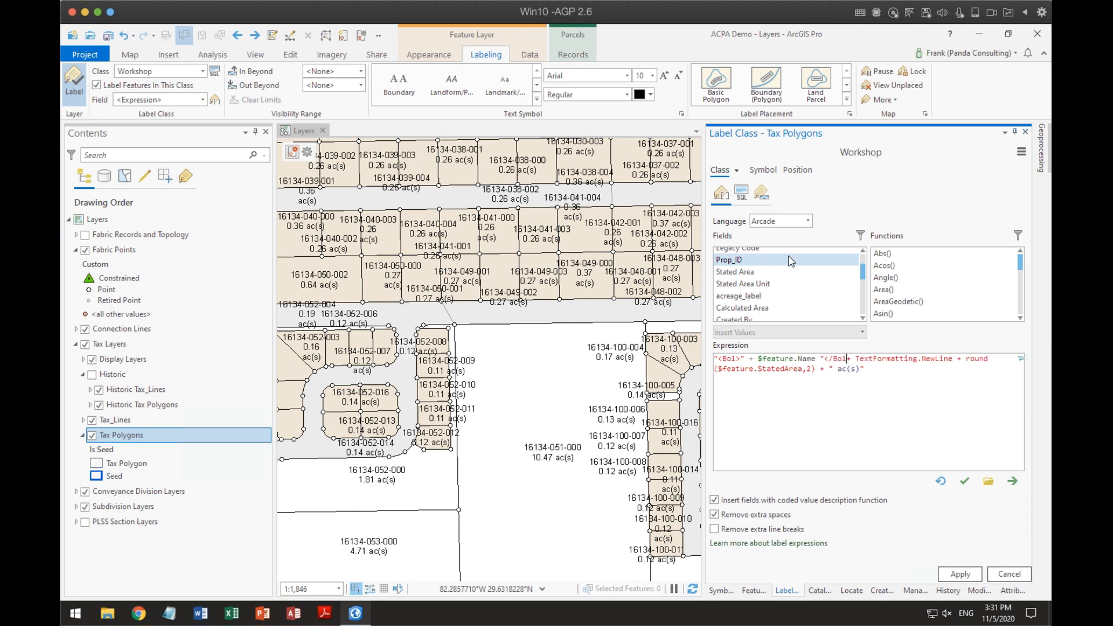
type(">\"")
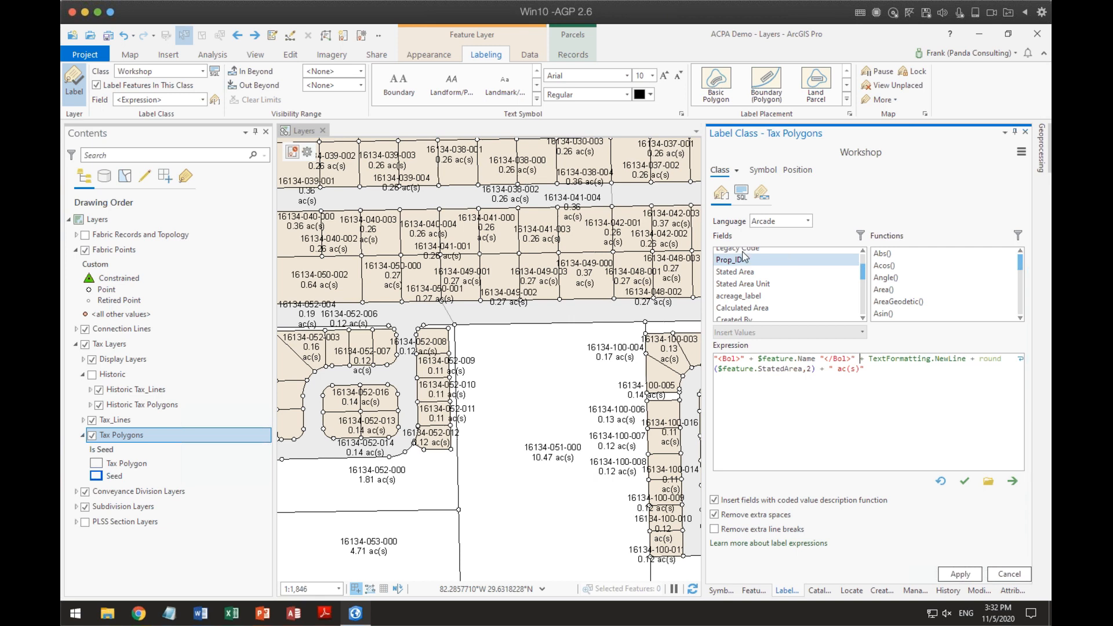
left_click(815, 359)
type("+")
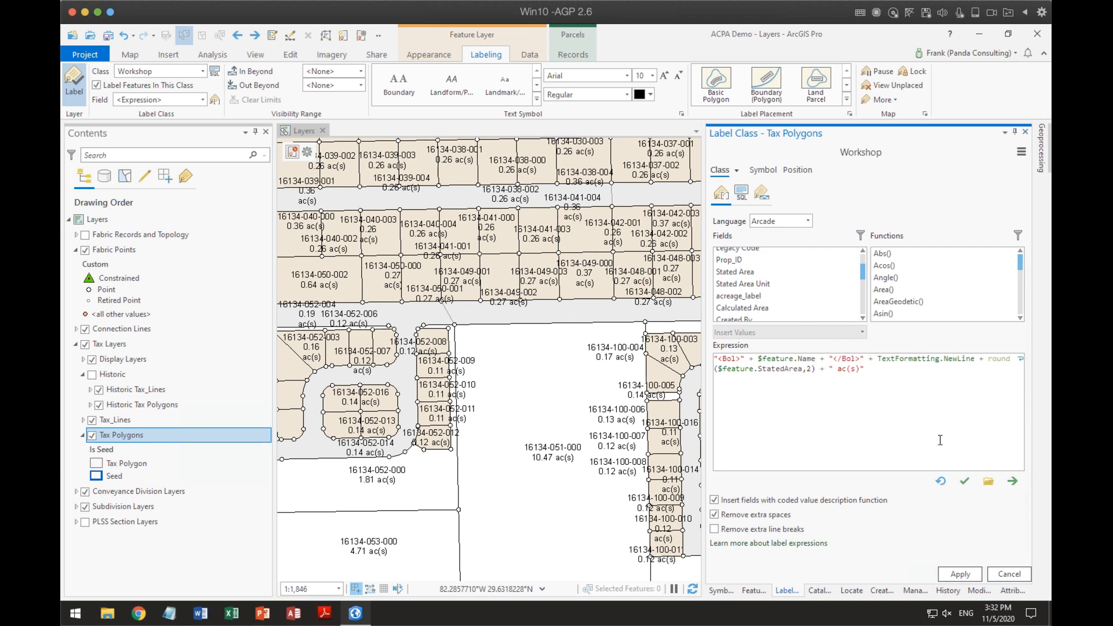
left_click(963, 481)
left_click(960, 574)
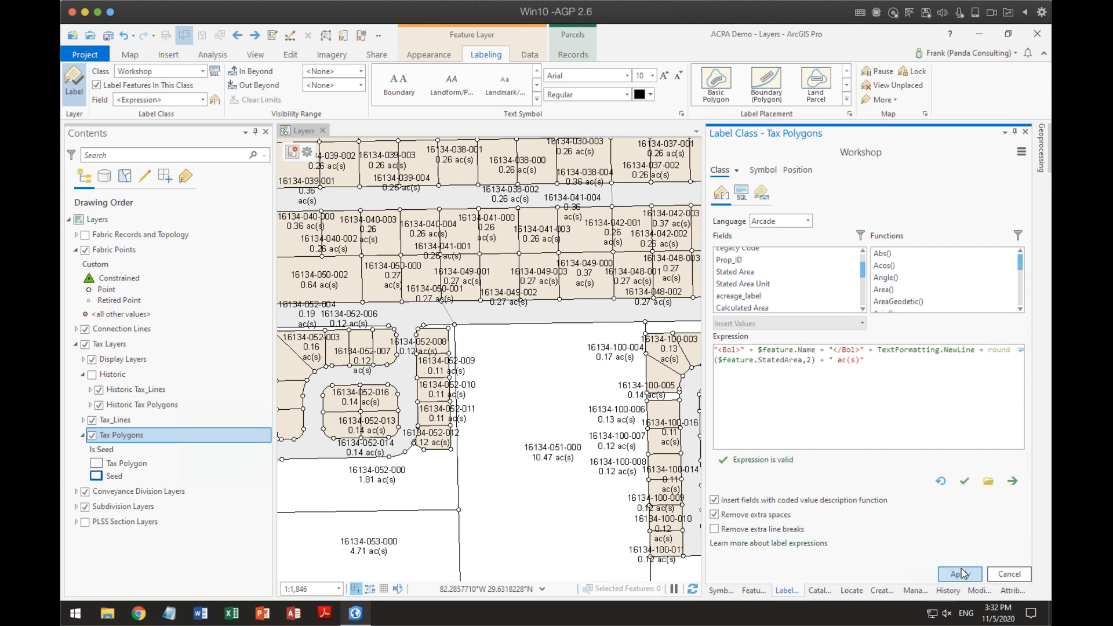
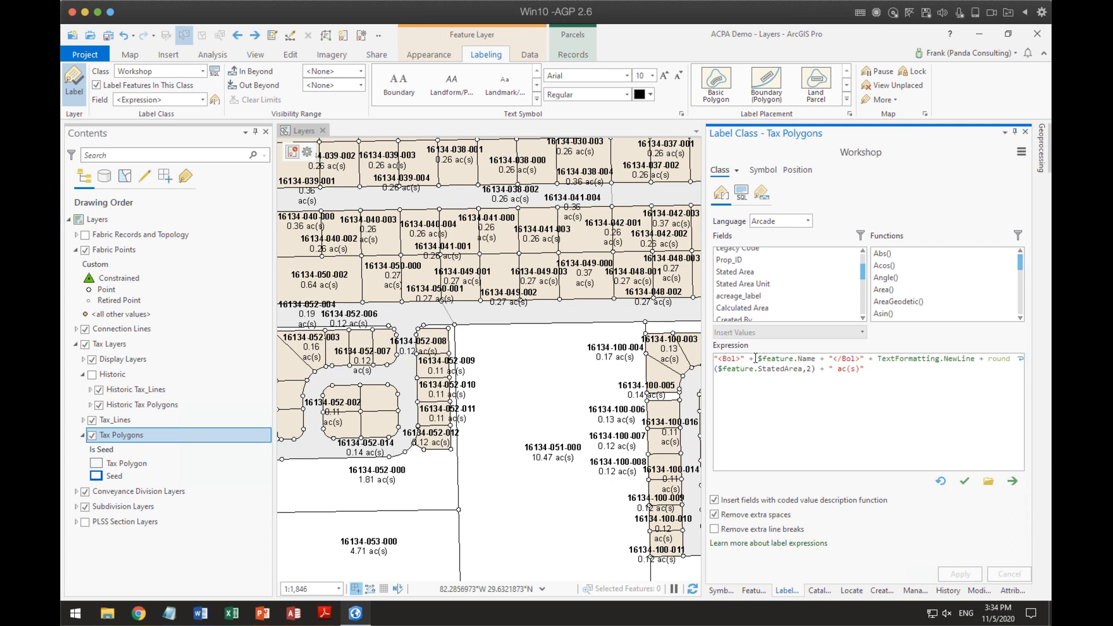
Wrap the name field as replace($feature.Name,"-","") to strip its hyphens, then validate and apply the expression.
left_click(807, 272)
type("replace(")
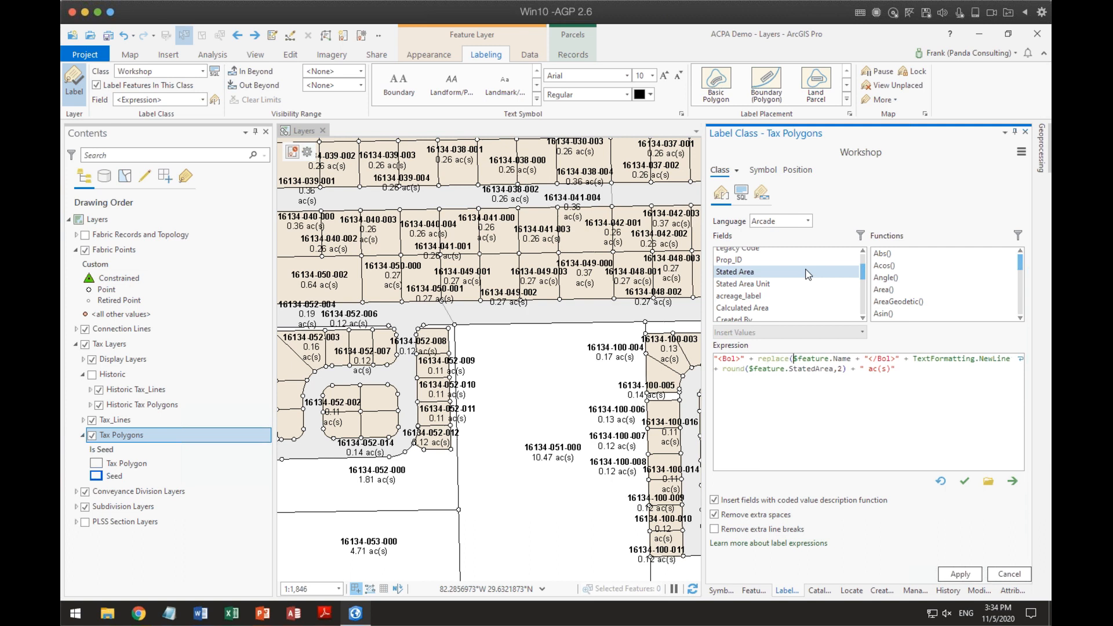
key("Right")
key("Right")
key("Right")
key("Right")
type(",\"-\"")
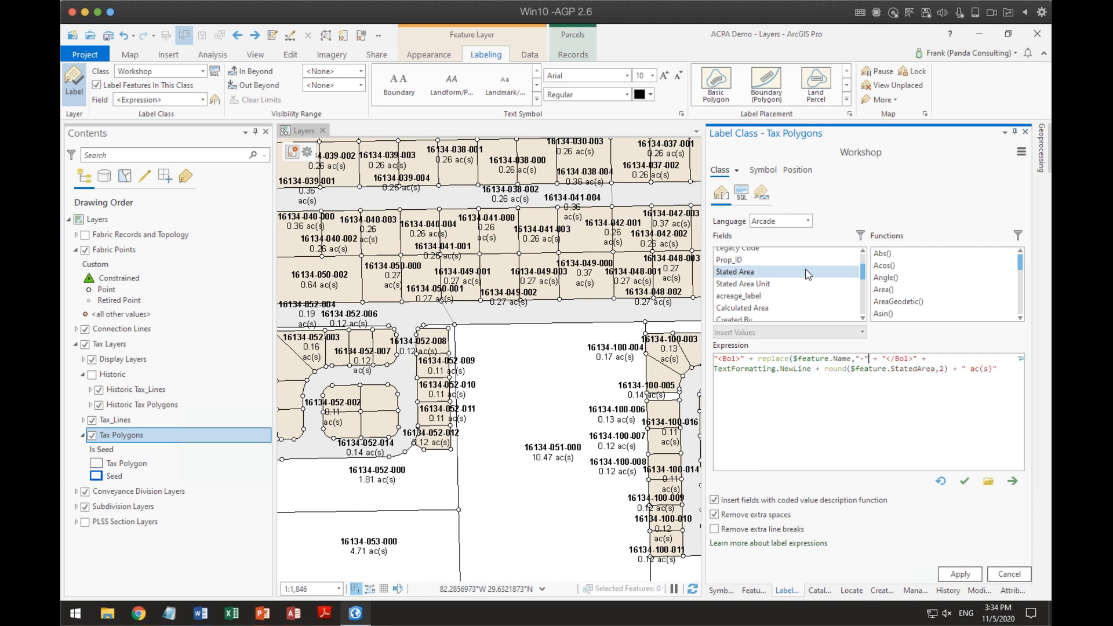
type(",\"\")")
left_click(965, 481)
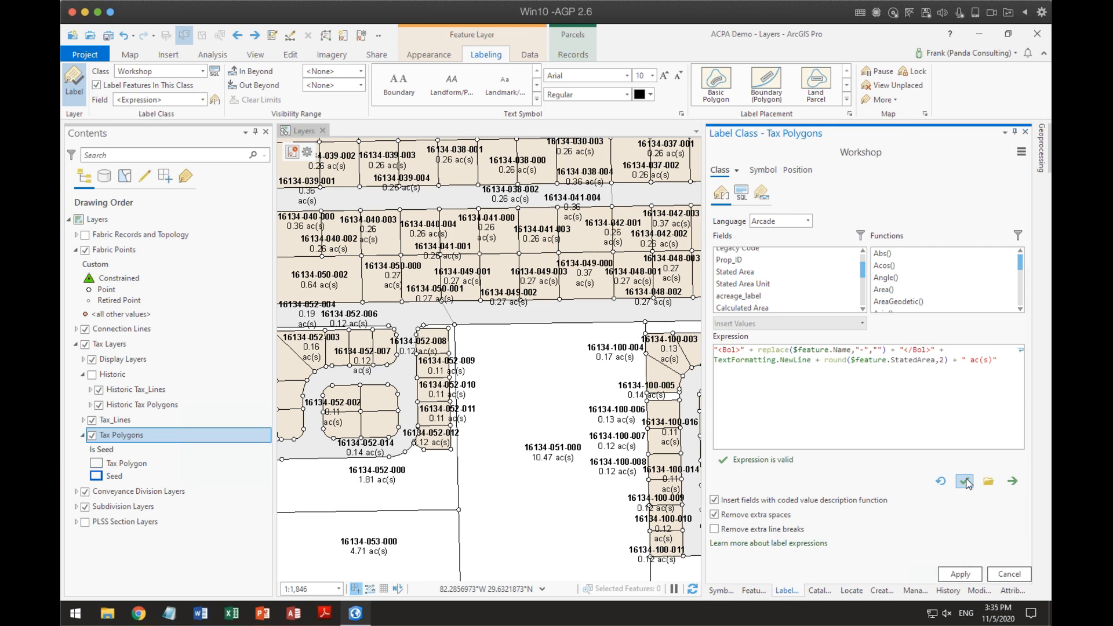
left_click(955, 575)
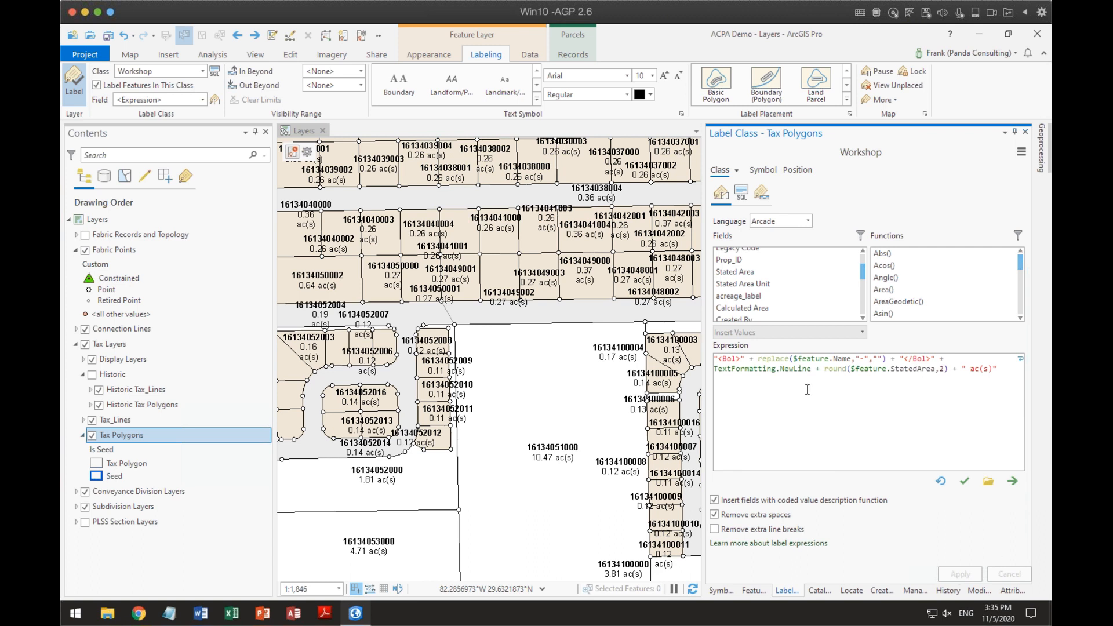
Set the replace function's substitute text to "/", apply the expression and inspect the large parcel's label.
left_click_drag(833, 359, 851, 358)
left_click(878, 359)
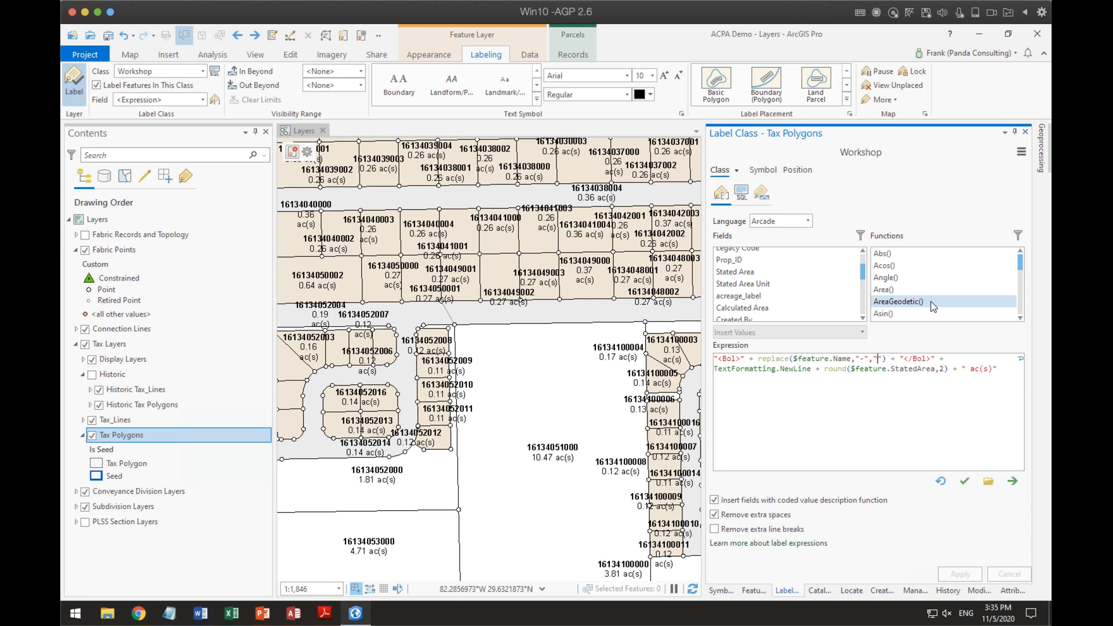
type("/")
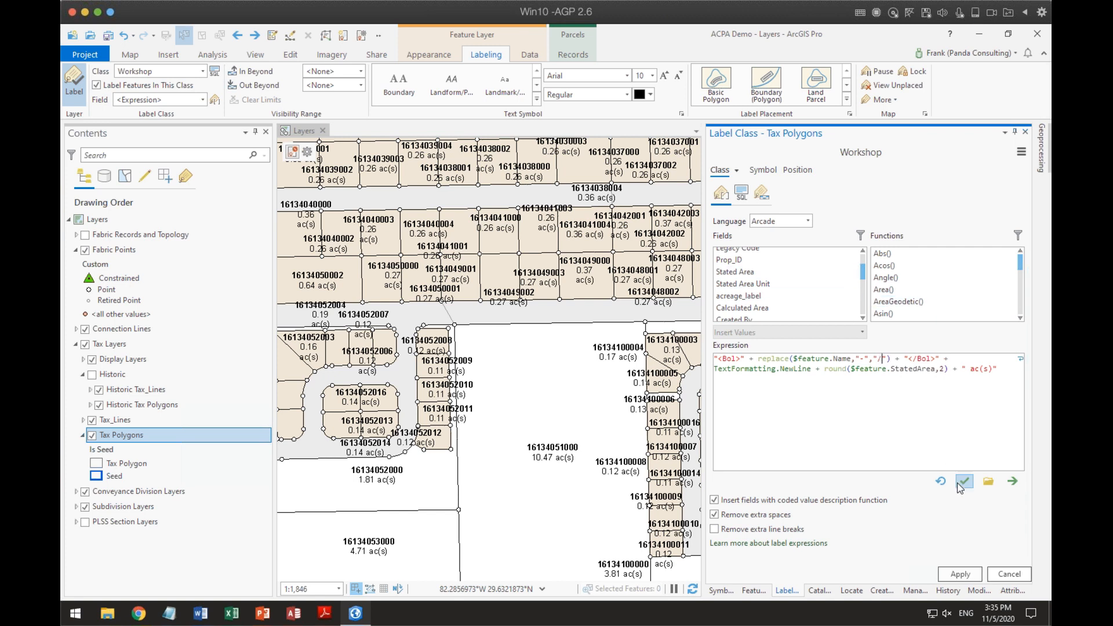
left_click(957, 573)
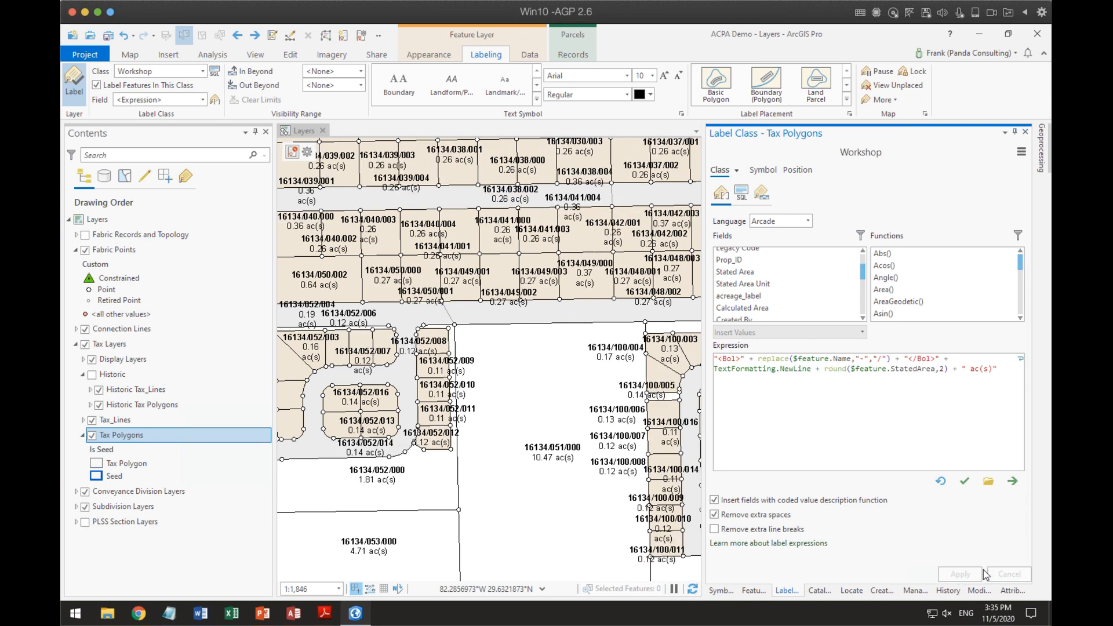
scroll(536, 460, "up", 4)
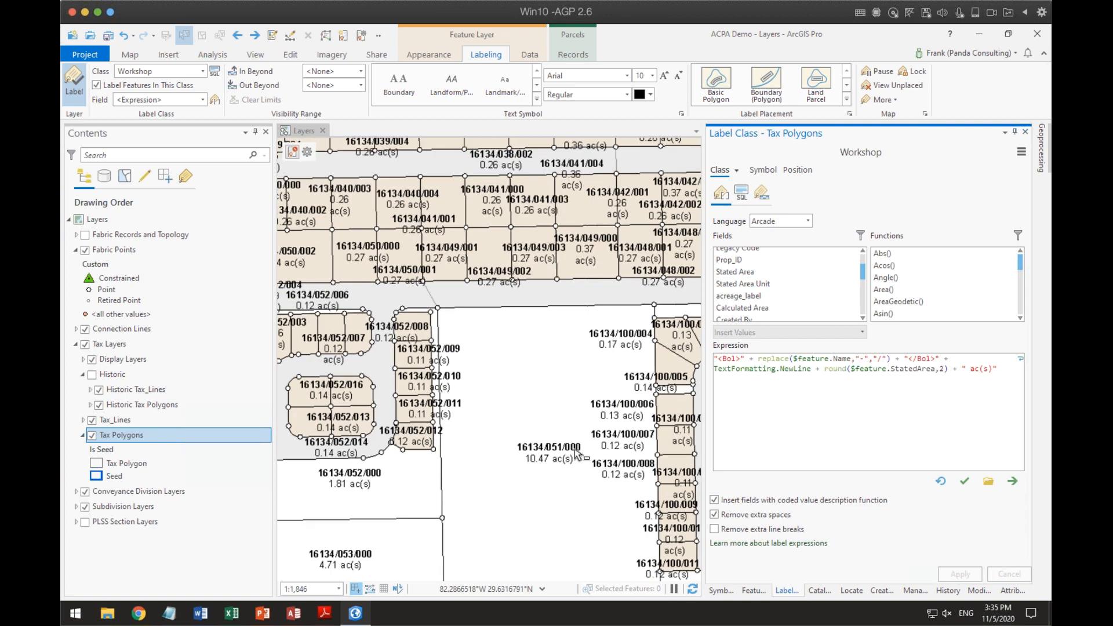
scroll(536, 461, "up", 2)
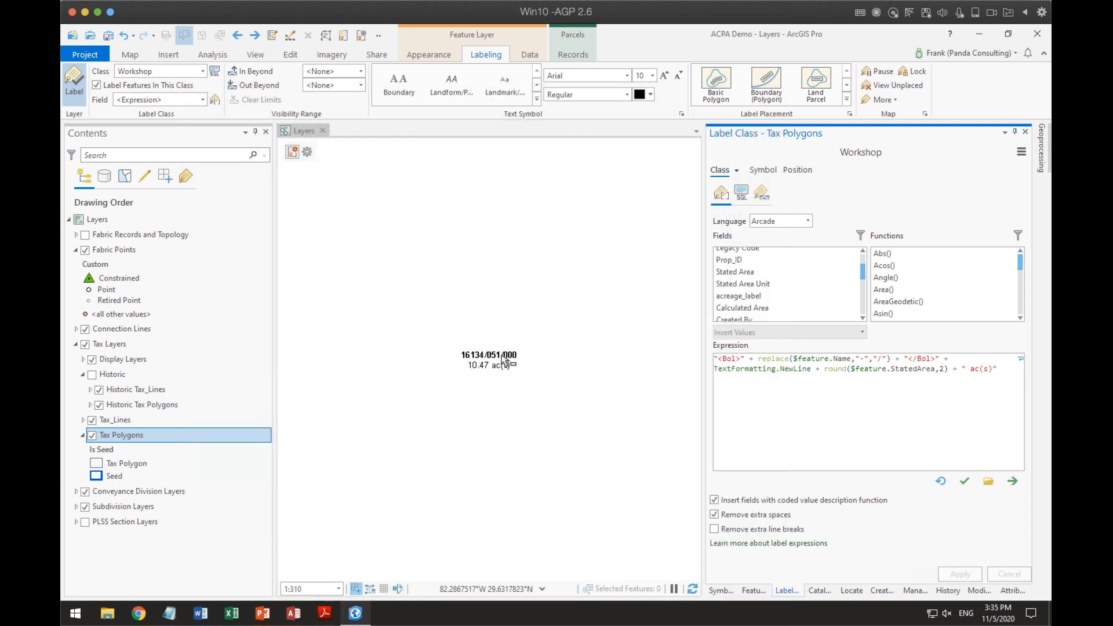
Put a space on each side of the slash in the replace function, apply it and view the surrounding parcel labels.
left_click(876, 359)
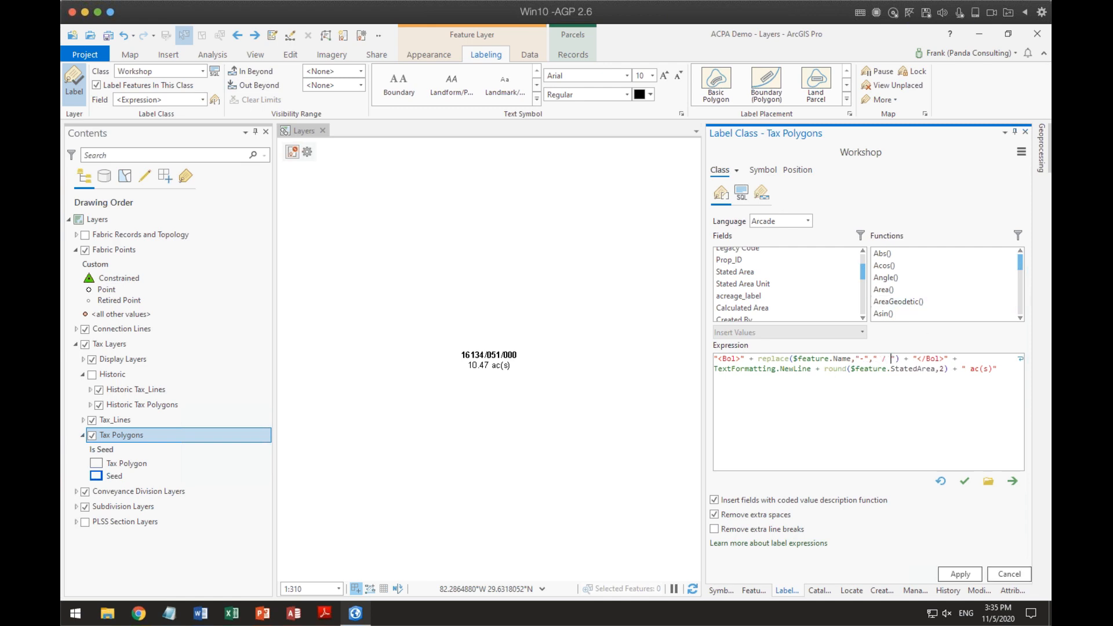
left_click(959, 574)
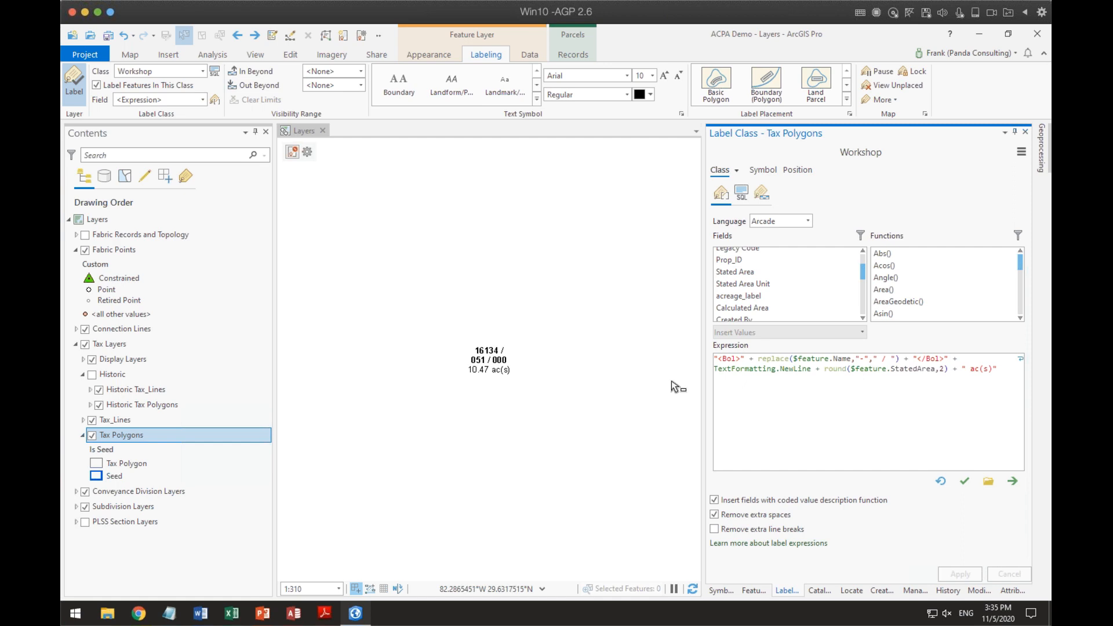
scroll(618, 417, "down", 5)
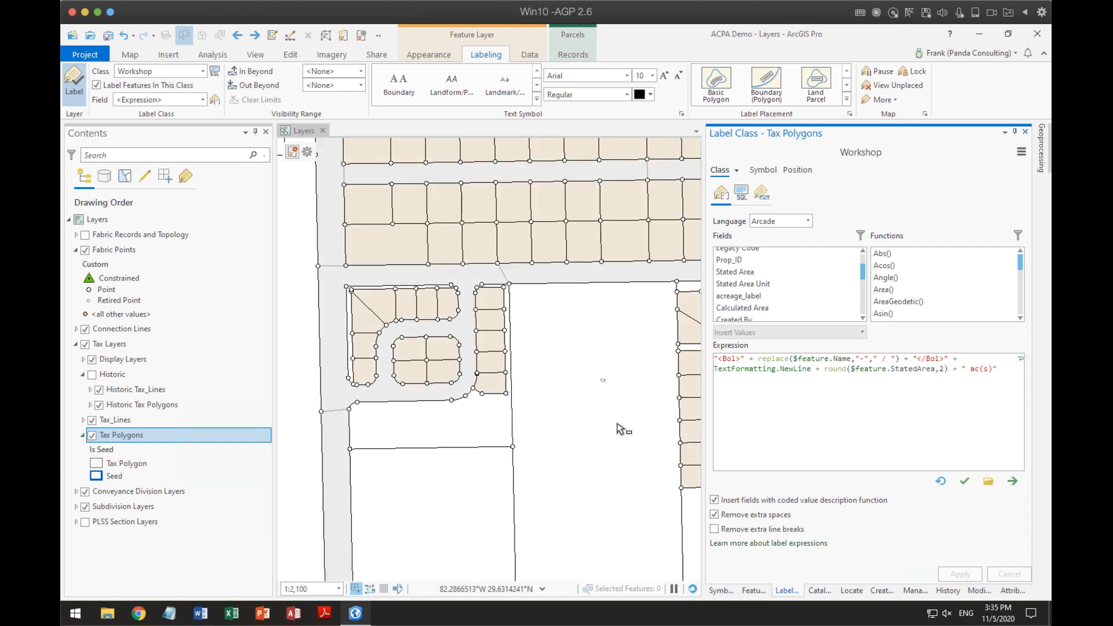
left_click_drag(617, 427, 571, 391)
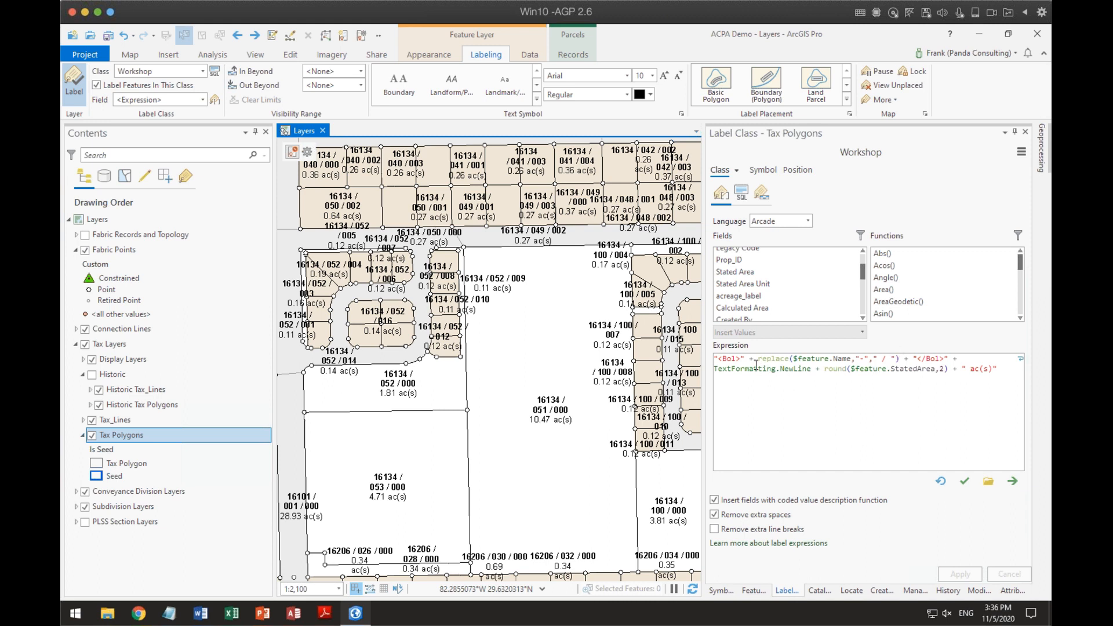
Remove the opening and closing bold tags, with their extra plus signs, from the label expression.
left_click_drag(754, 358, 703, 358)
key("Delete")
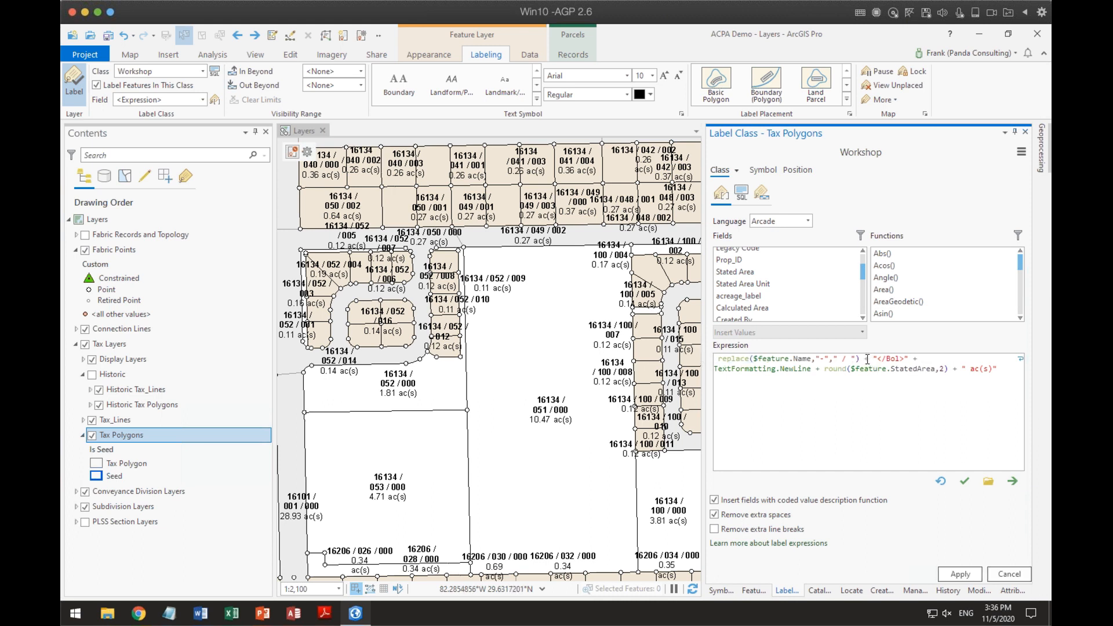
left_click_drag(871, 358, 922, 358)
key("Delete")
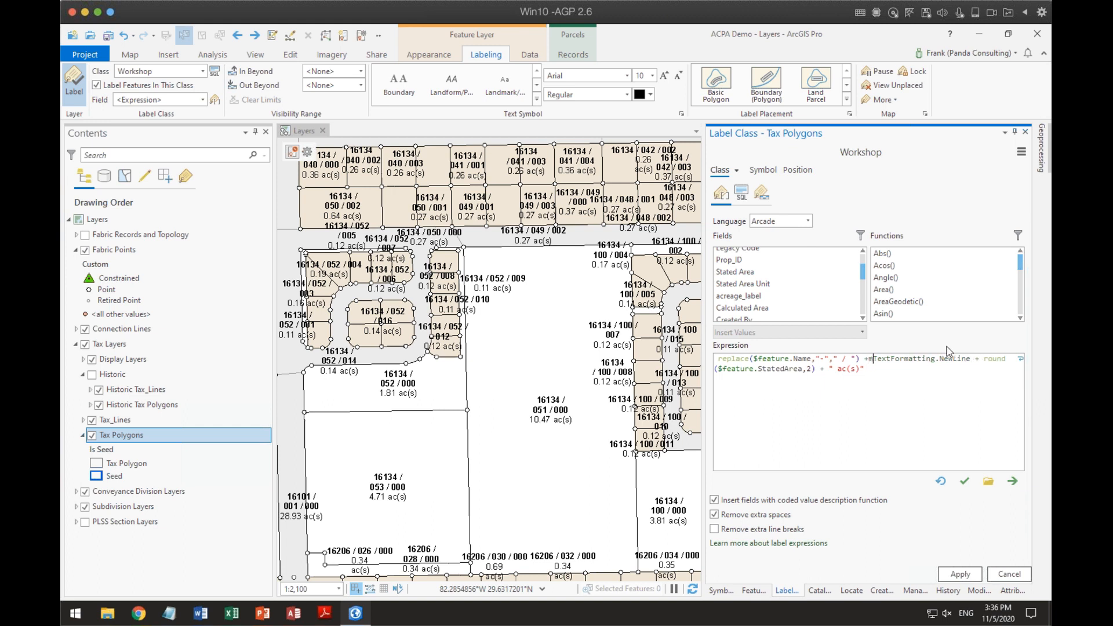
key("BackSpace")
Strip the replace function from around $feature.Name and apply the simplified label expression.
left_click_drag(754, 358, 715, 360)
key("BackSpace")
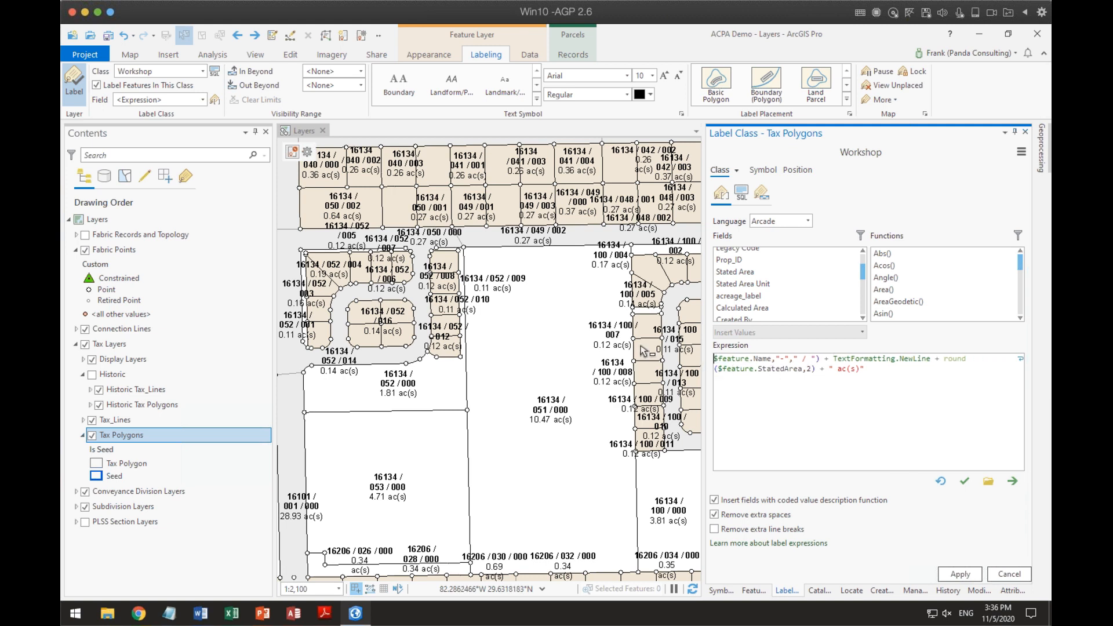
left_click_drag(771, 358, 820, 357)
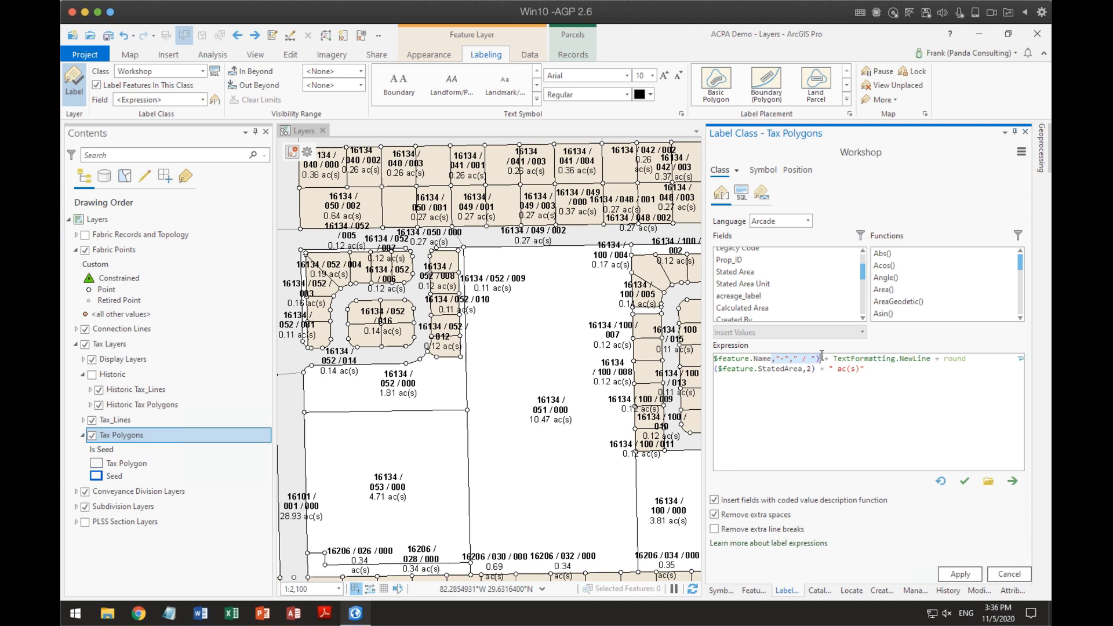
key("BackSpace")
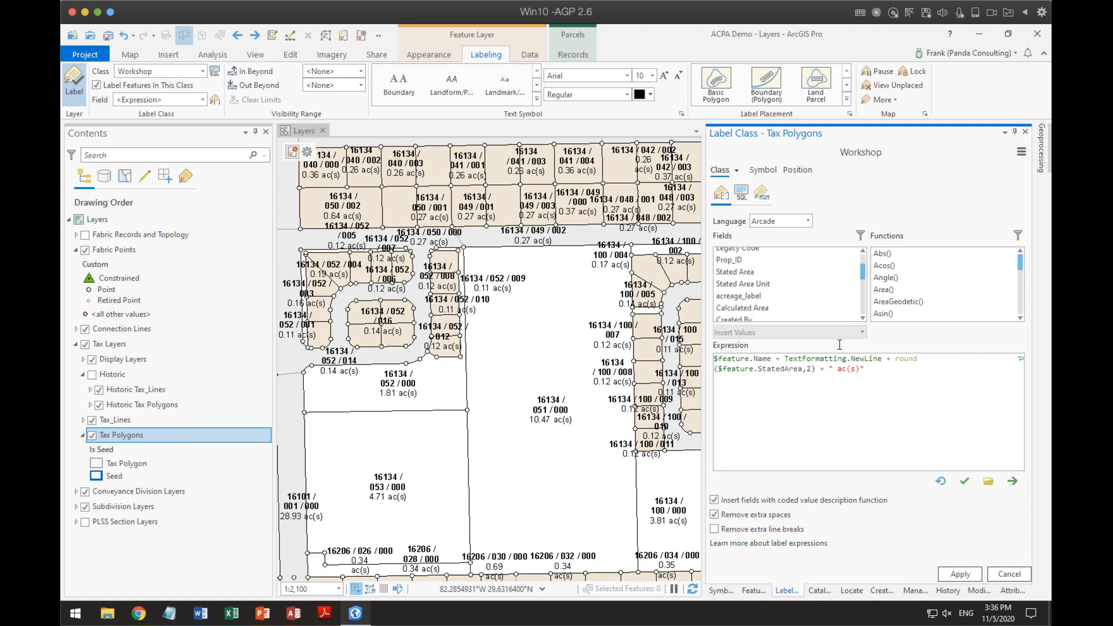
left_click(965, 574)
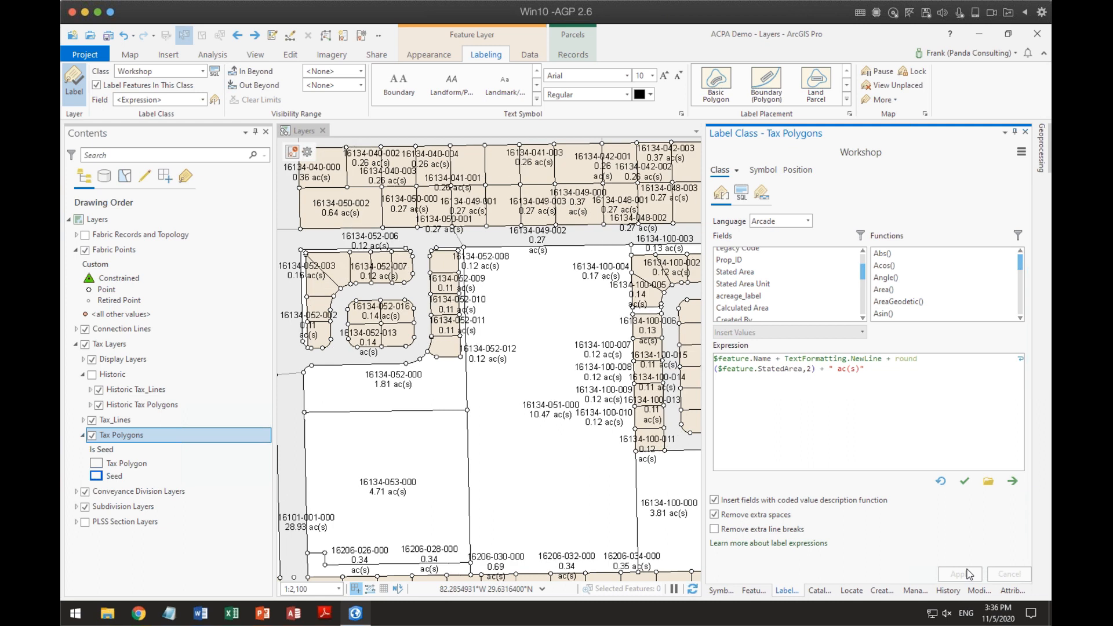
Look over the parcel labels around the subdivision and switch to the Default label class of Tax Polygons.
left_click_drag(546, 450, 450, 440)
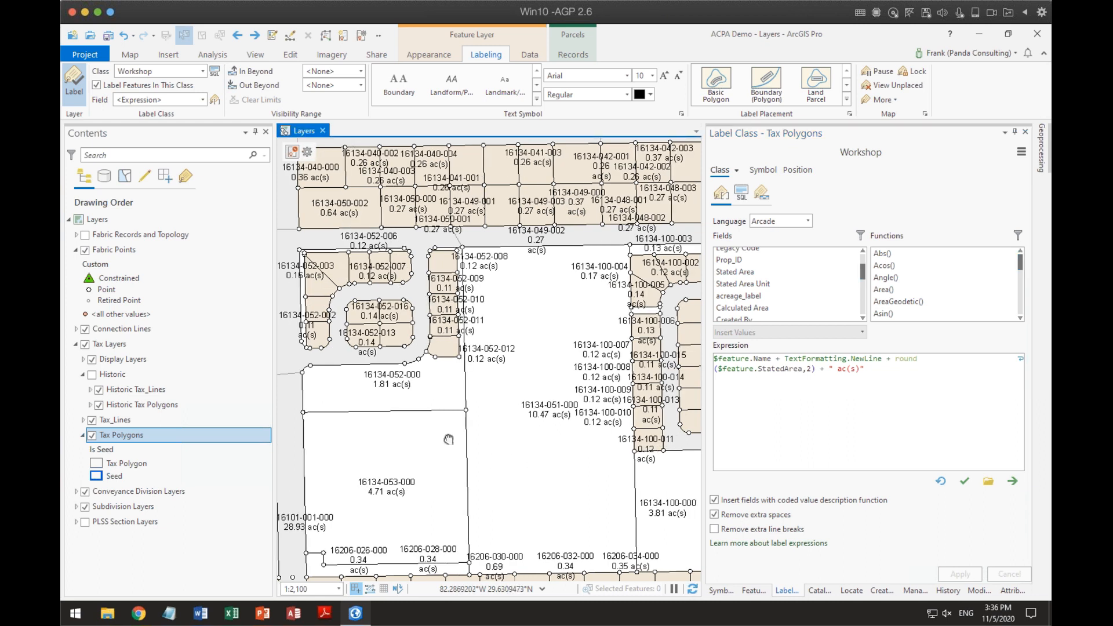
scroll(461, 411, "up", 3)
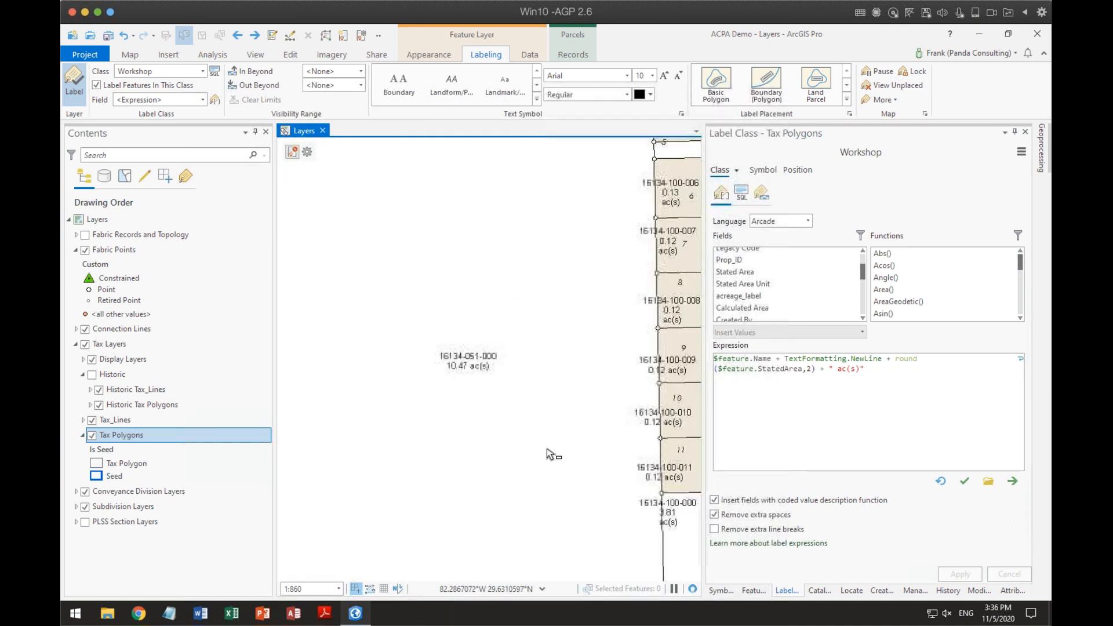
scroll(571, 467, "down", 2)
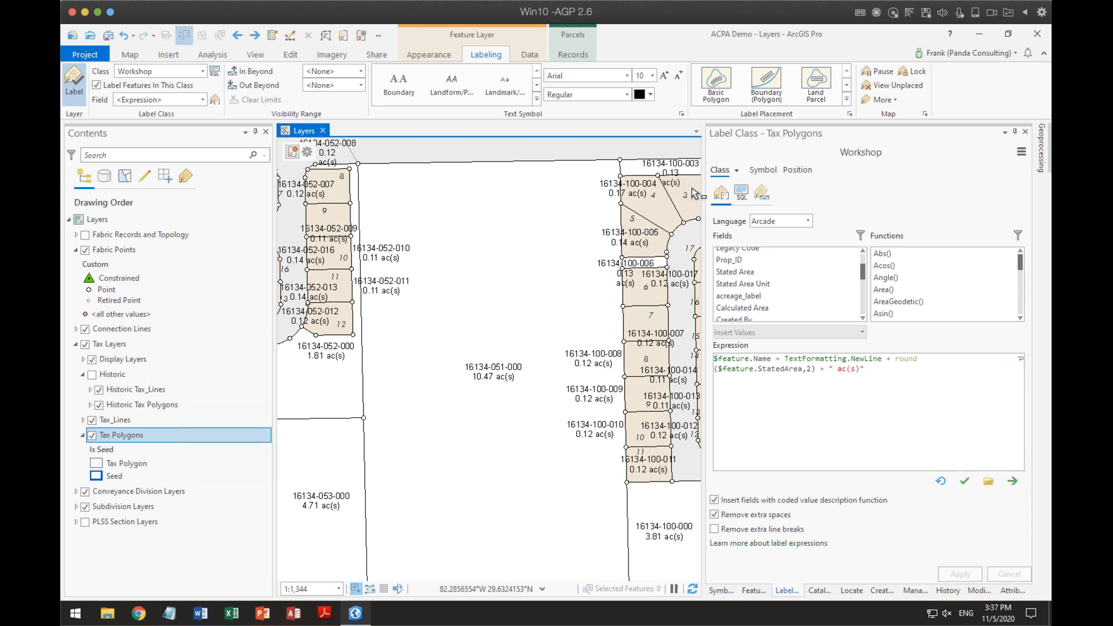
left_click_drag(656, 304, 577, 350)
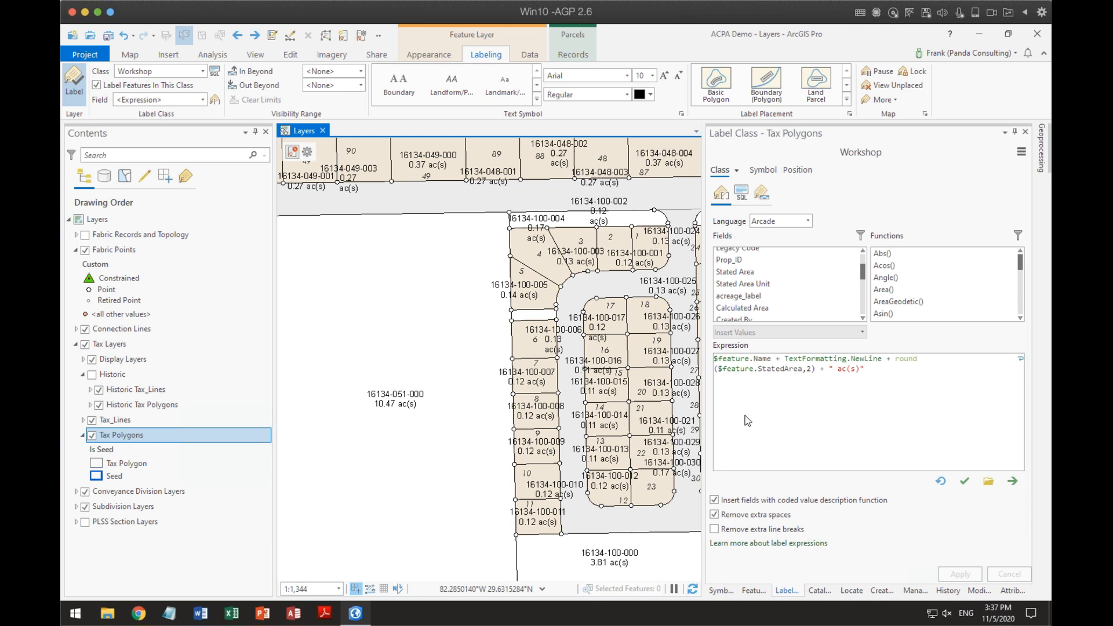
left_click(737, 171)
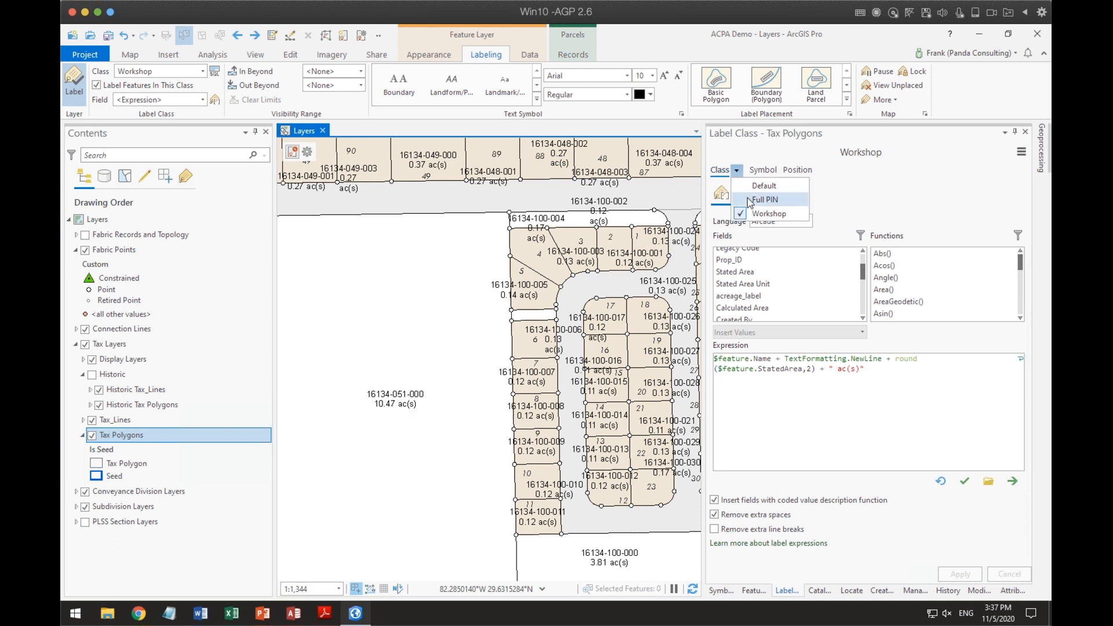
left_click(763, 185)
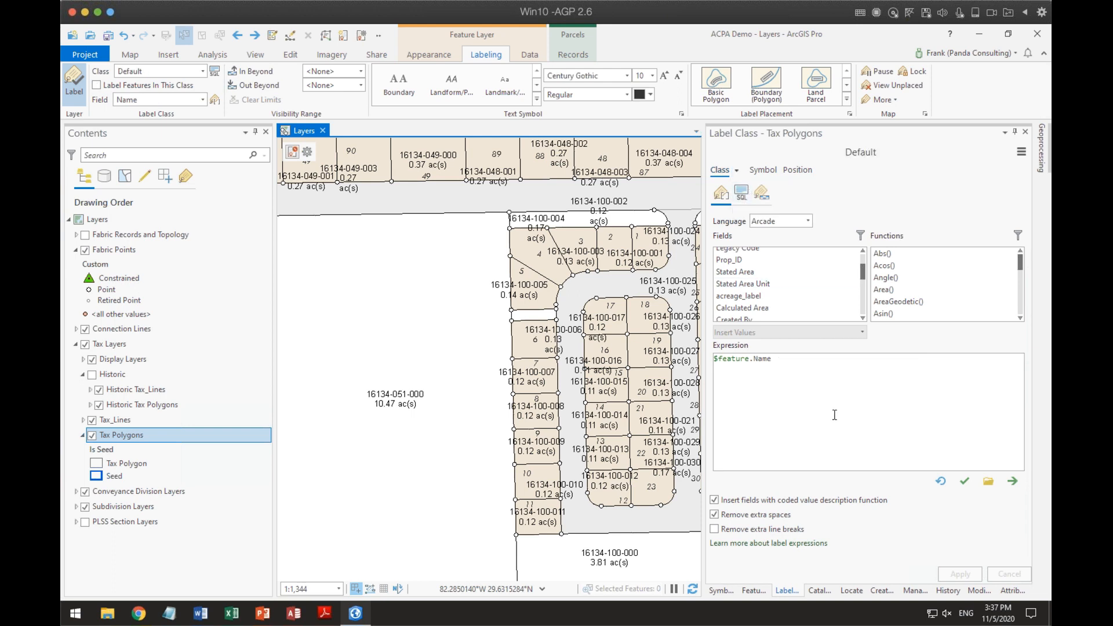
Wrap $feature.Name in a Right function that returns 3 characters in the Default class expression.
left_click(787, 358)
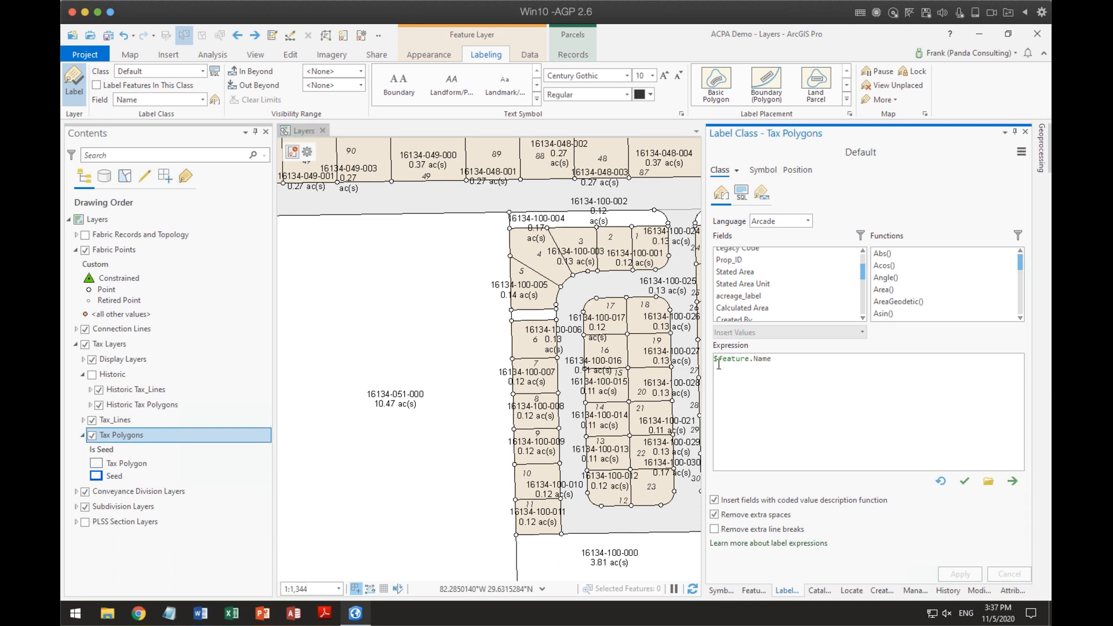
type("Right(")
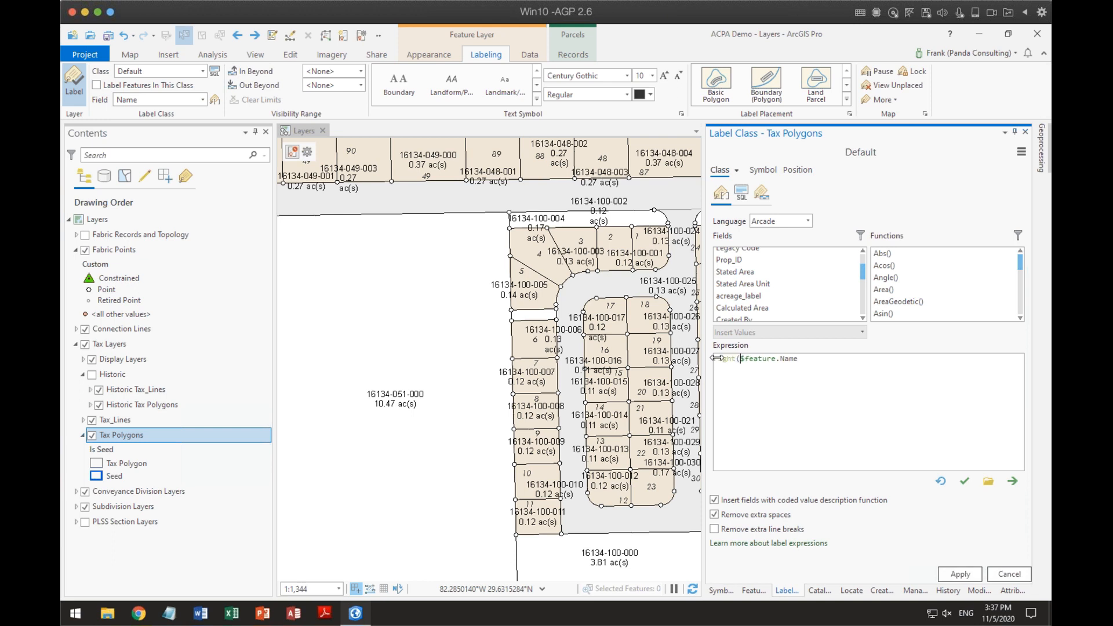
key("Right")
key("Right")
key("Right")
key("Right")
key("Right")
key("Right")
key("Right")
key("Right")
key("Right")
type(",3)")
Switch Tax Polygons labeling from the Workshop class to Default and turn off the Conveyance Division Polygons labels.
left_click(185, 176)
left_click(597, 345)
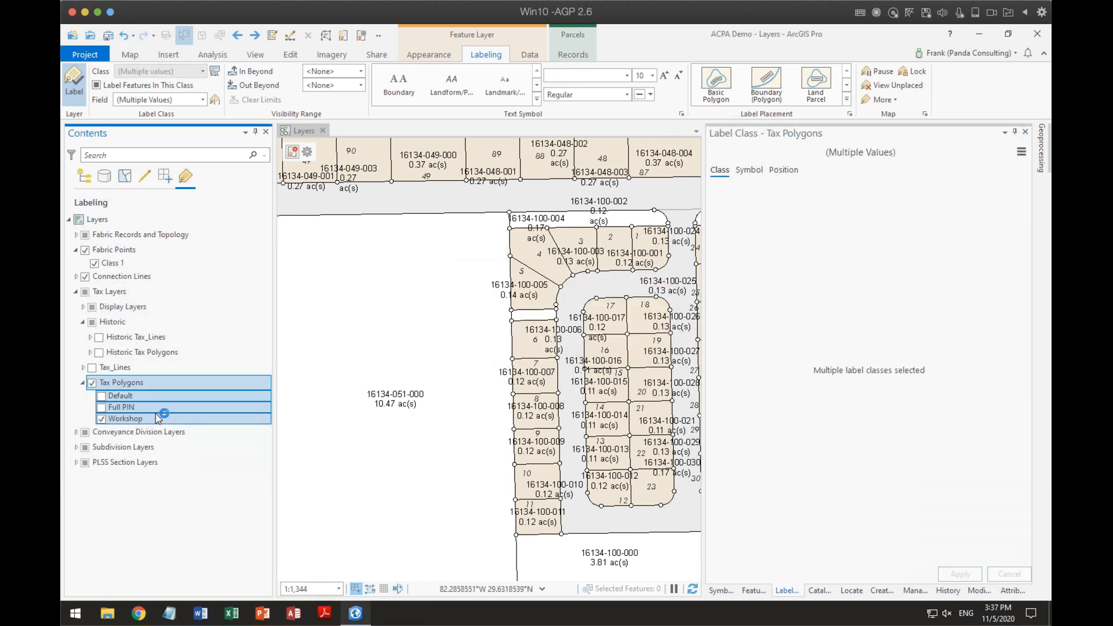
left_click(102, 419)
left_click(101, 396)
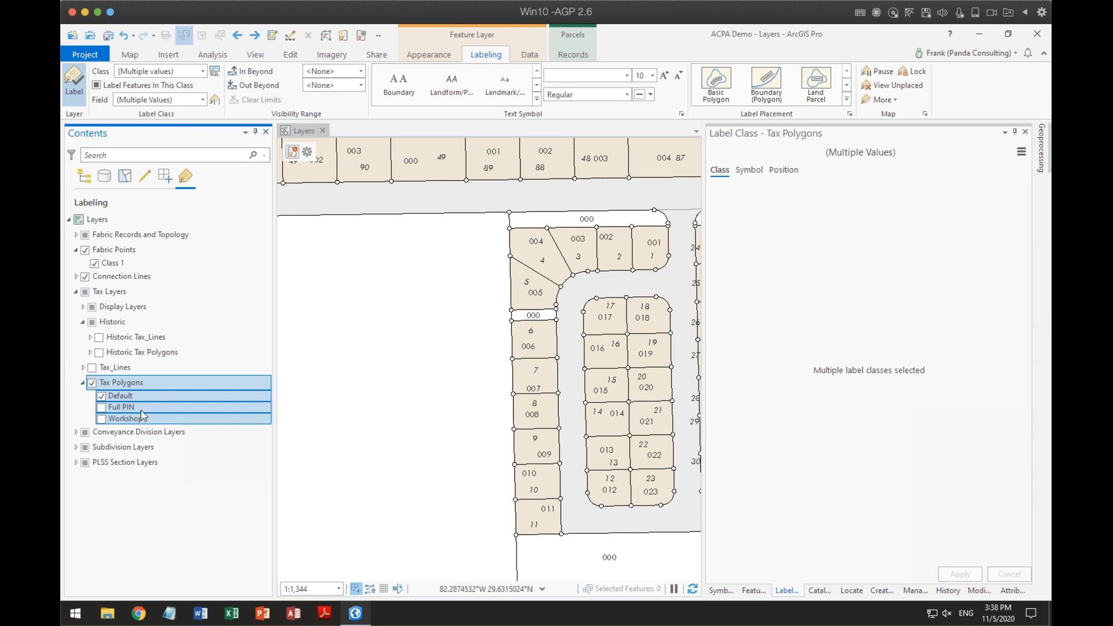
left_click(77, 432)
left_click(91, 478)
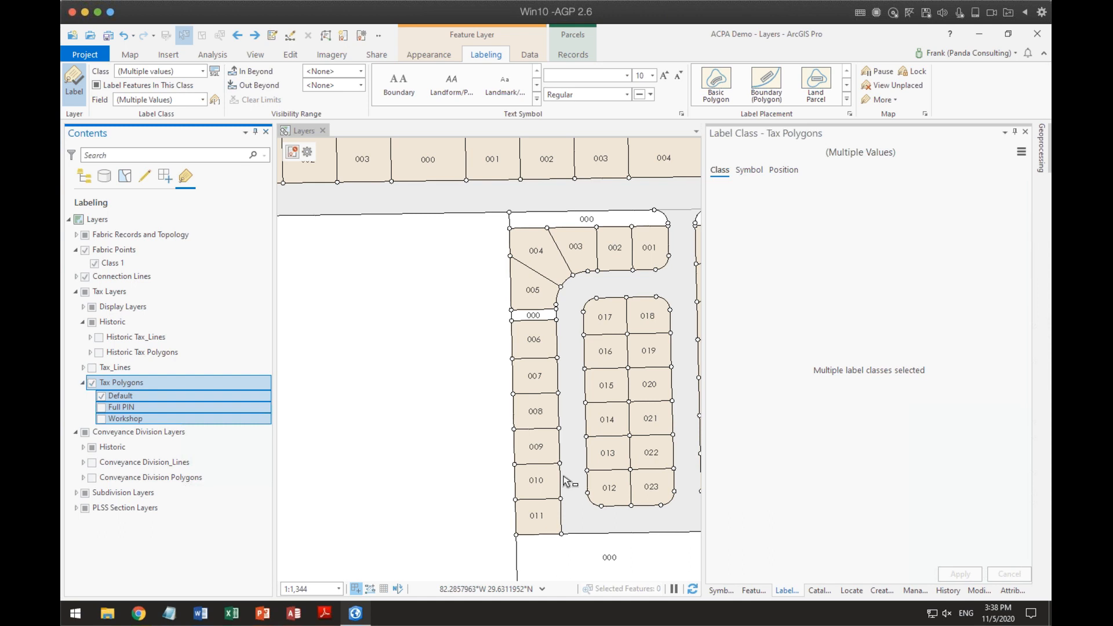
Replace the right function with left in the Default class expression and apply it.
left_click(133, 394)
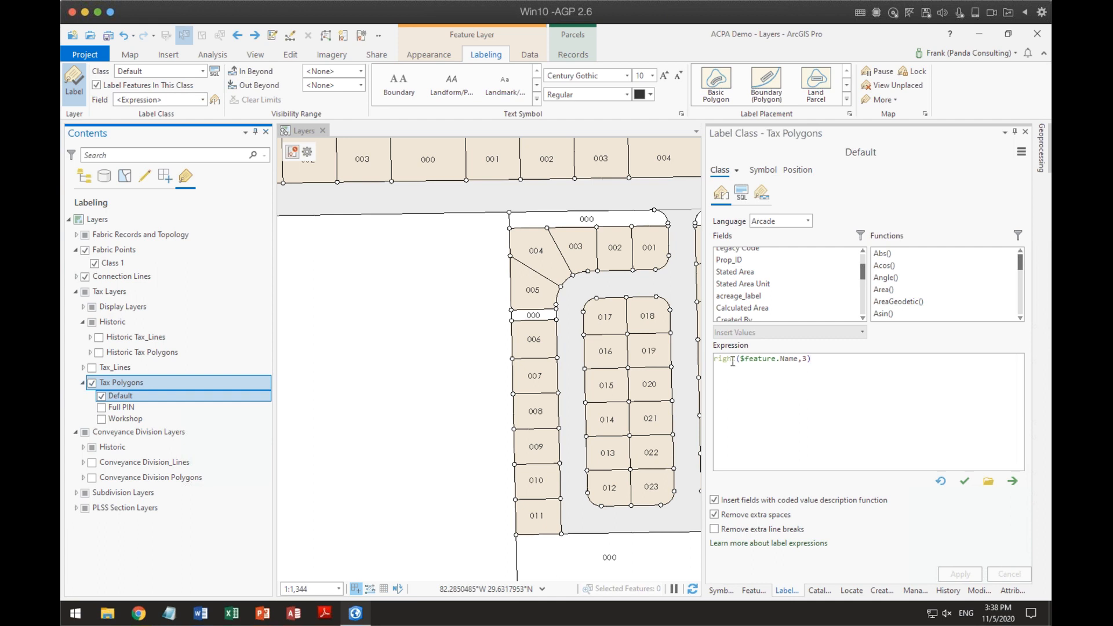
left_click_drag(735, 359, 699, 358)
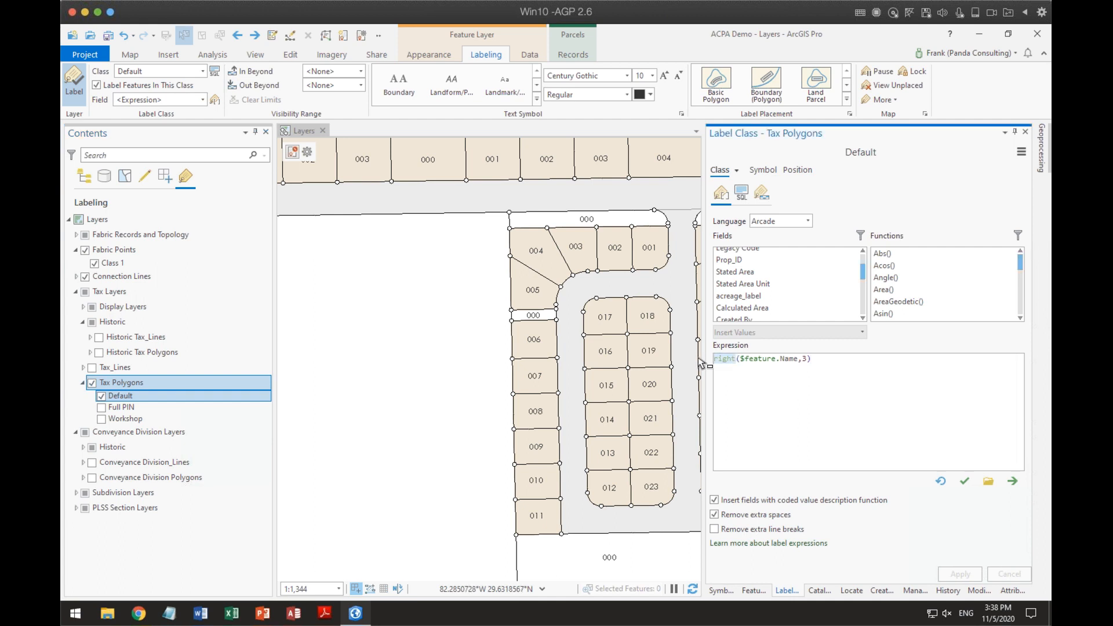
type("left")
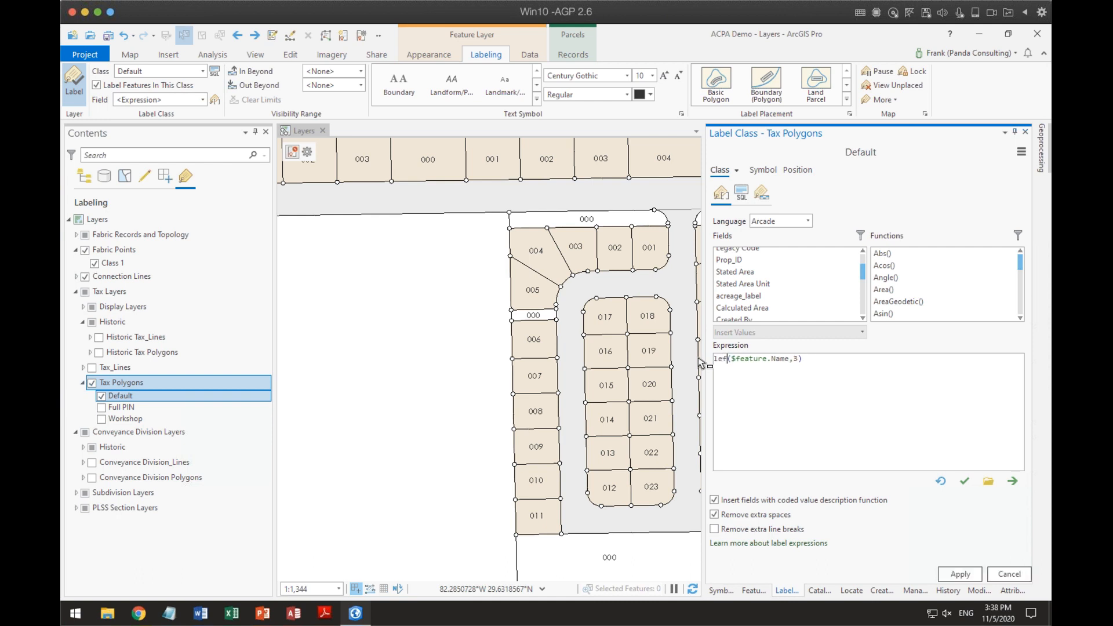
left_click(948, 575)
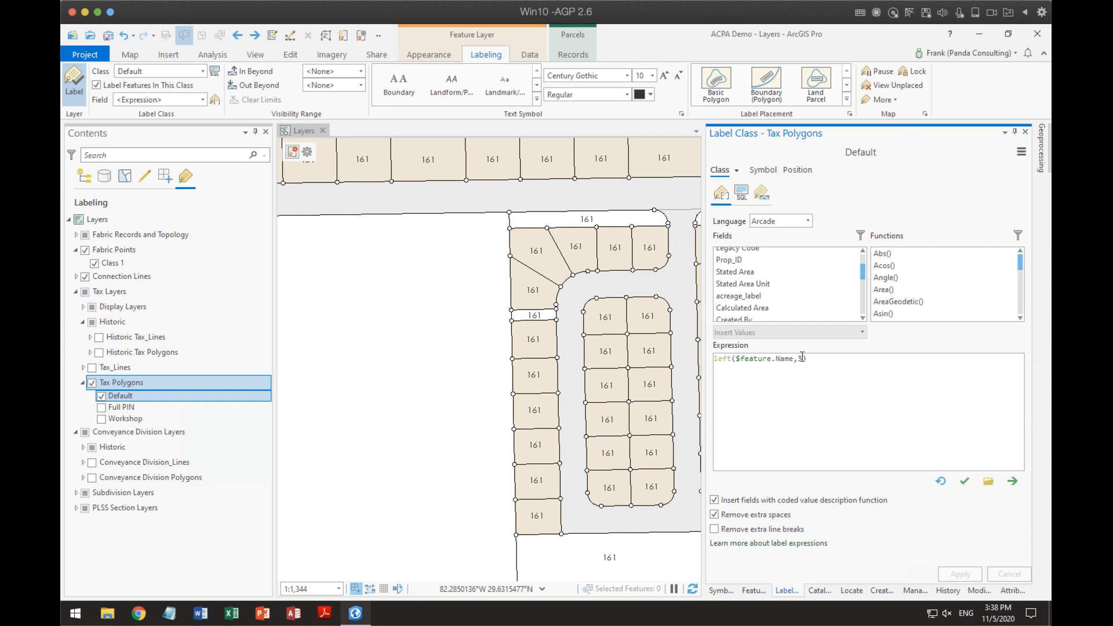
Append a TextFormatting.NewLine and right($feature.Name,3) to the left expression, validate it and apply it.
left_click(832, 358)
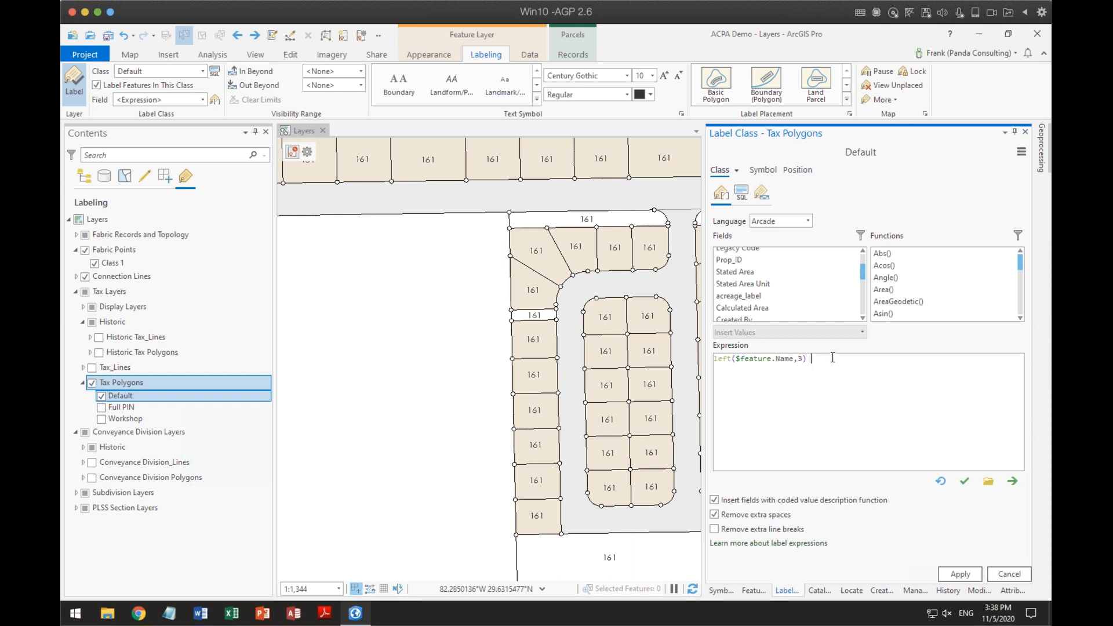
type("+ TextFormatting.NewLine + right(")
scroll(746, 278, "up", 2)
double_click(745, 255)
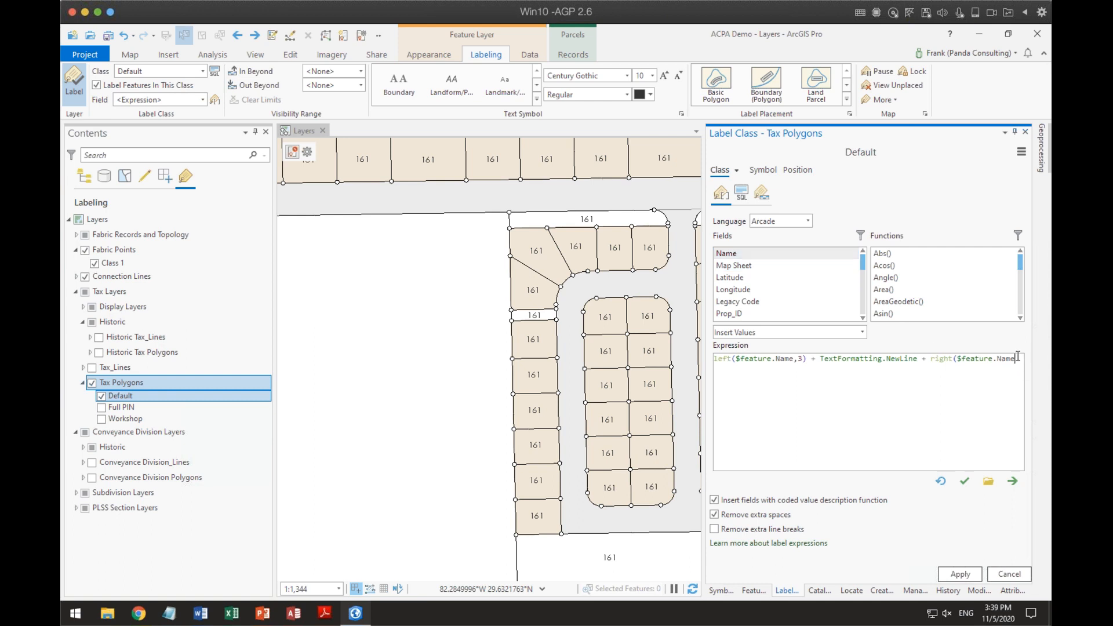
type(",3)")
left_click(964, 485)
left_click(957, 574)
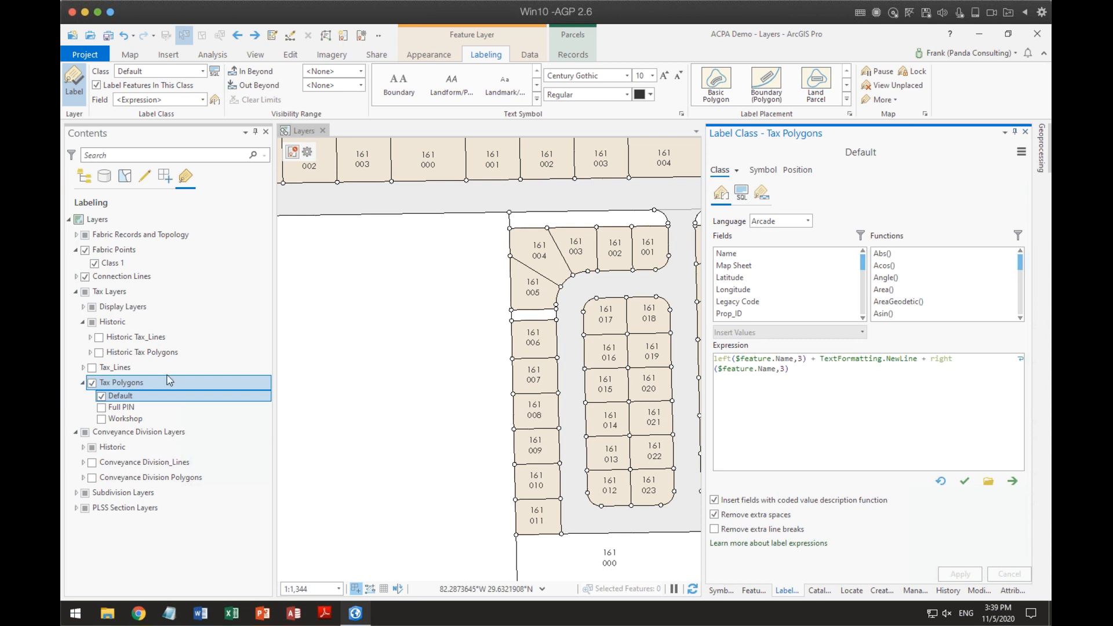
Check a parcel's full Name in its pop-up, set the left function's character count to 5 and apply the expression.
left_click(131, 55)
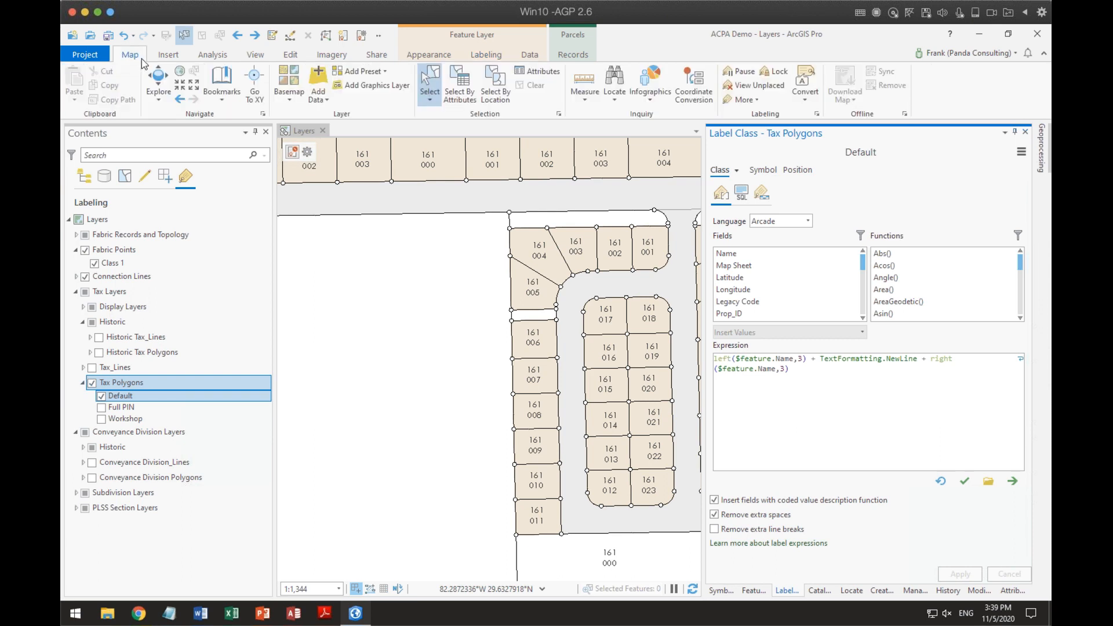
left_click(545, 255)
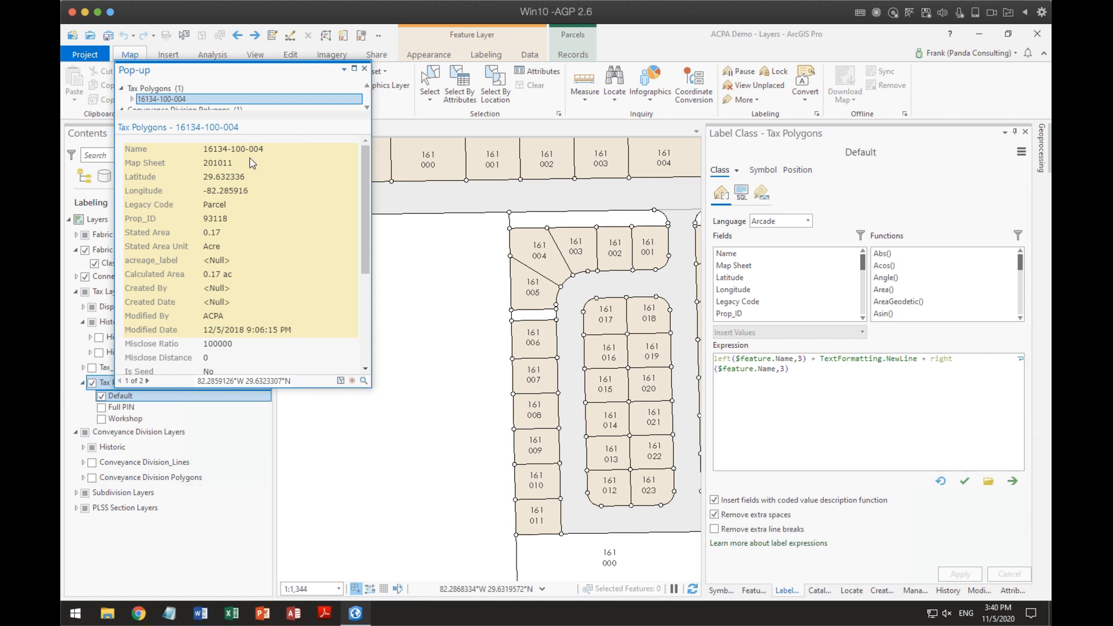
left_click(801, 359)
key("BackSpace")
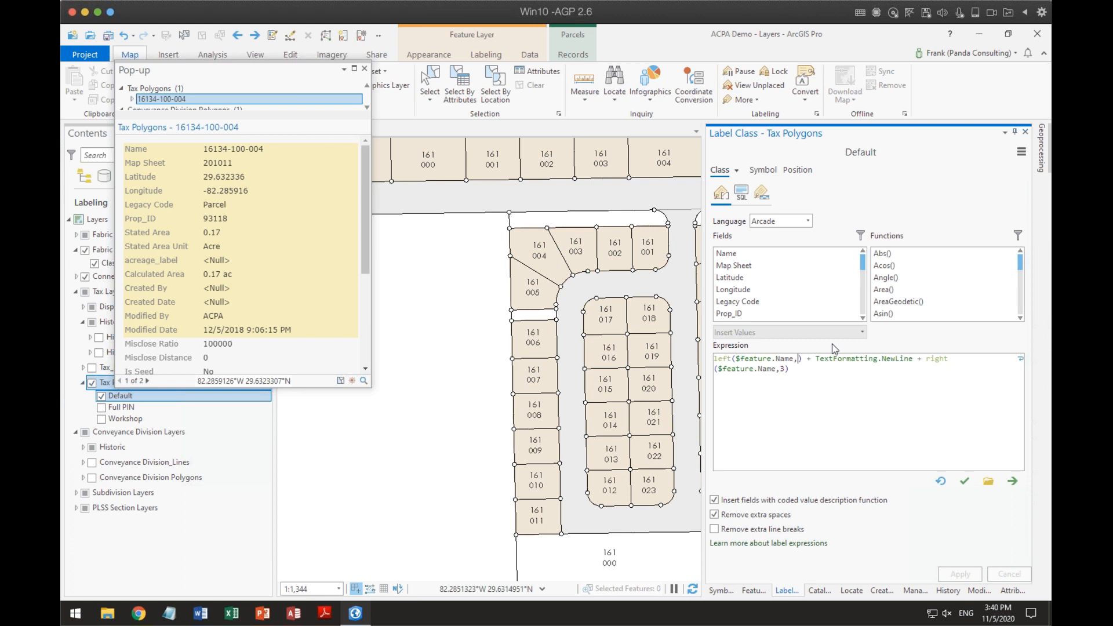
type("5")
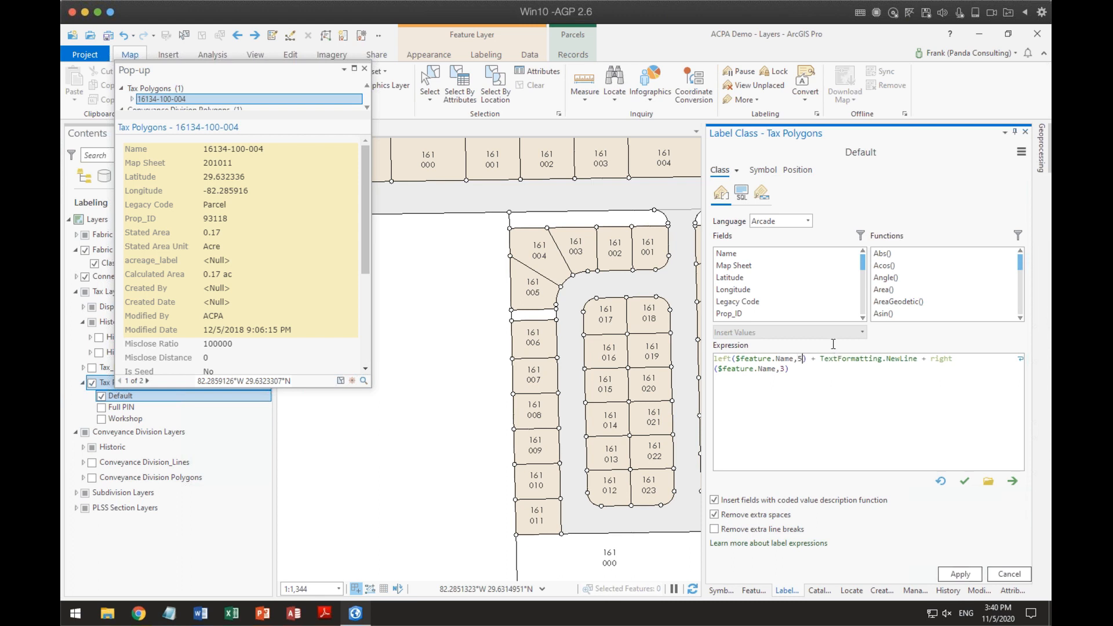
left_click(957, 575)
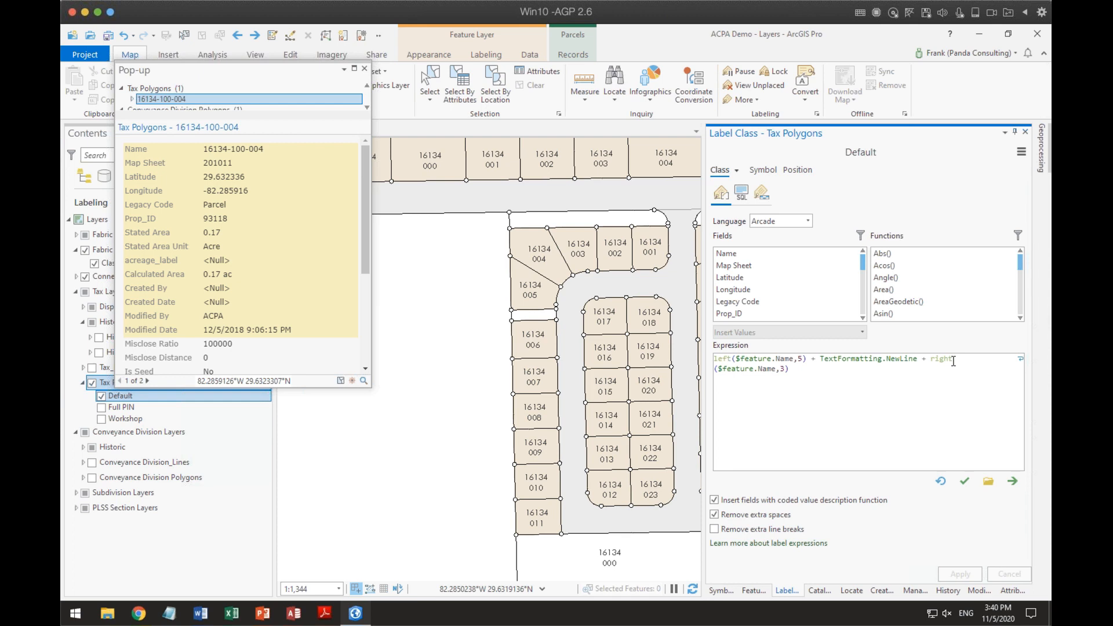
Insert an opening mid function on $feature.Name, followed by a plus sign, before the right function.
left_click(929, 358)
left_click_drag(232, 149, 247, 152)
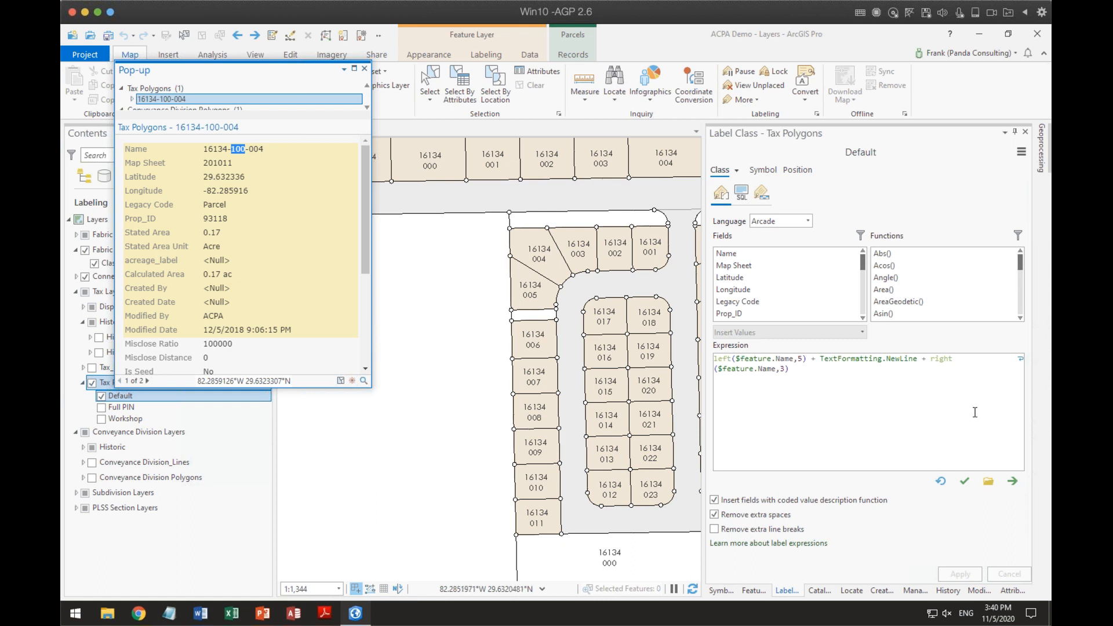
left_click(932, 359)
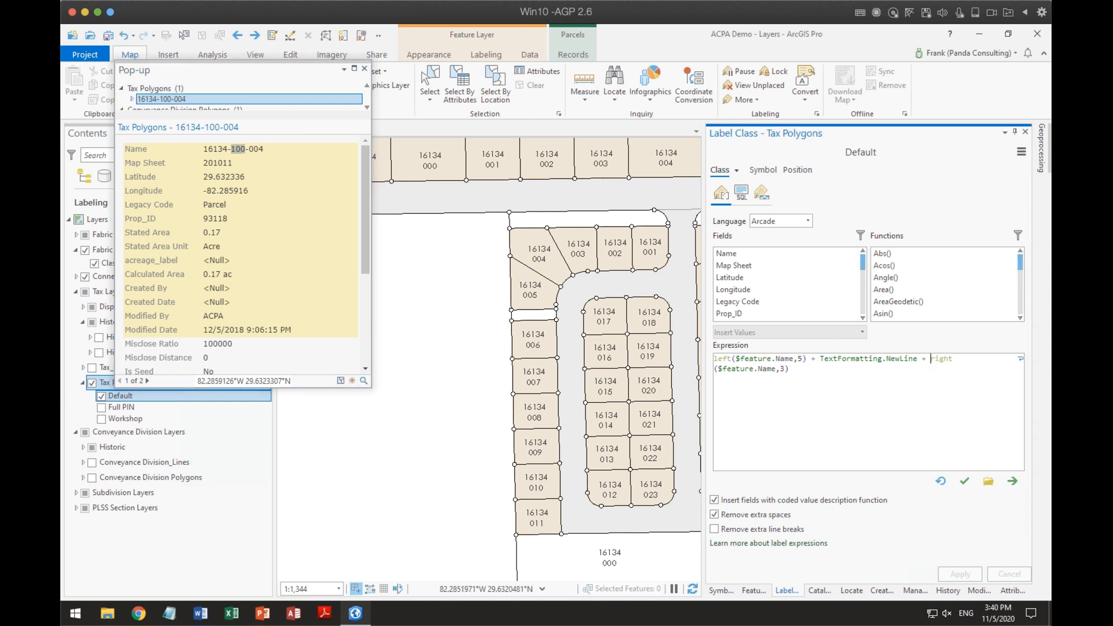
type("mid(")
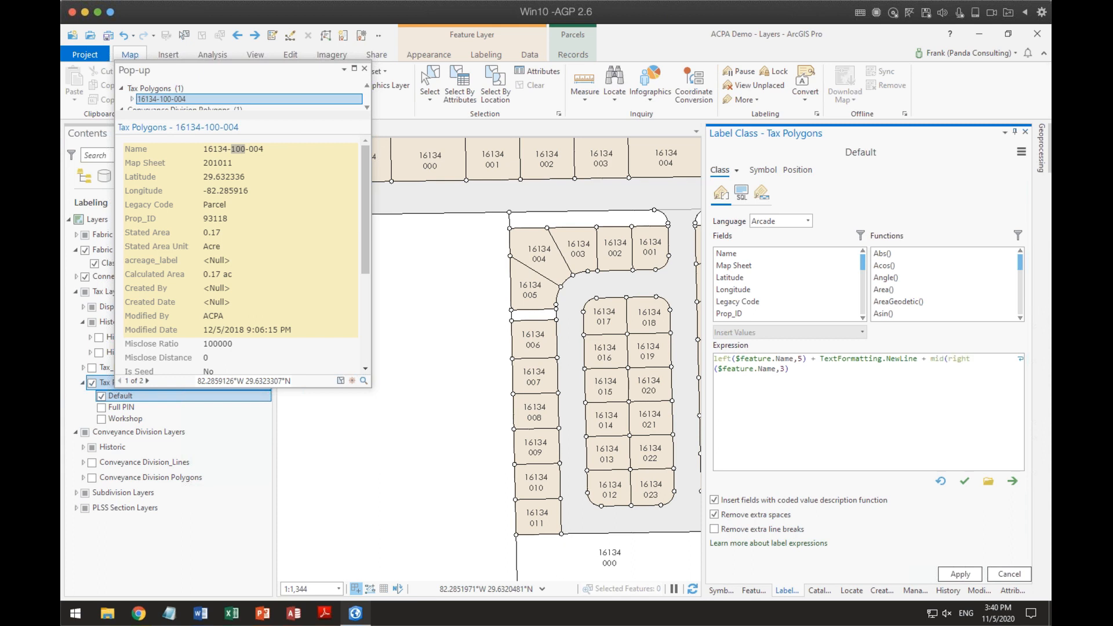
double_click(747, 255)
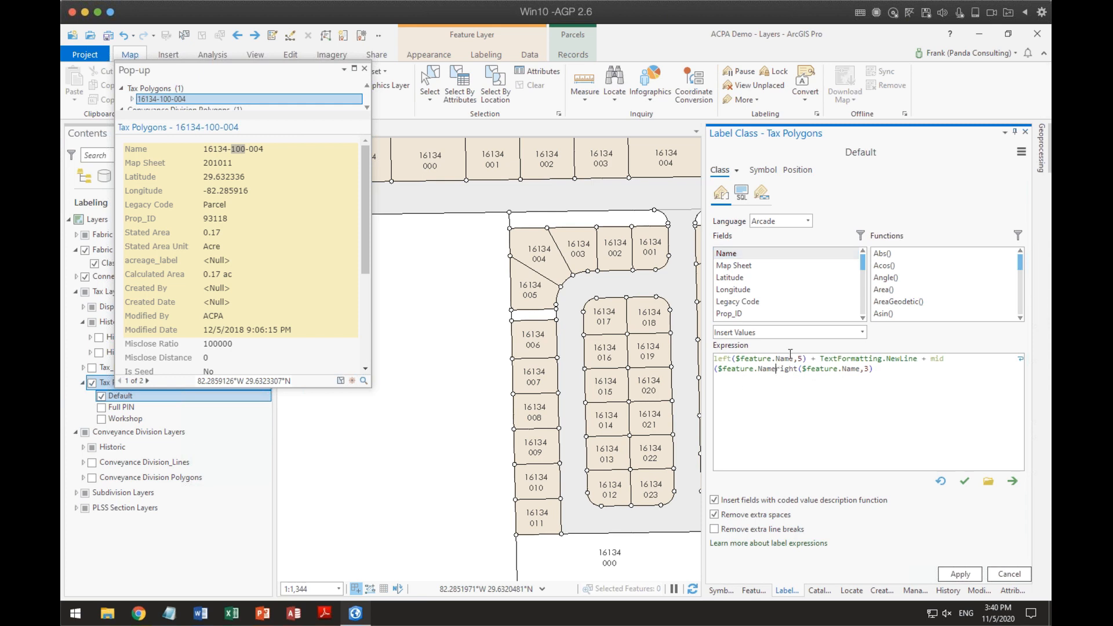
type("+")
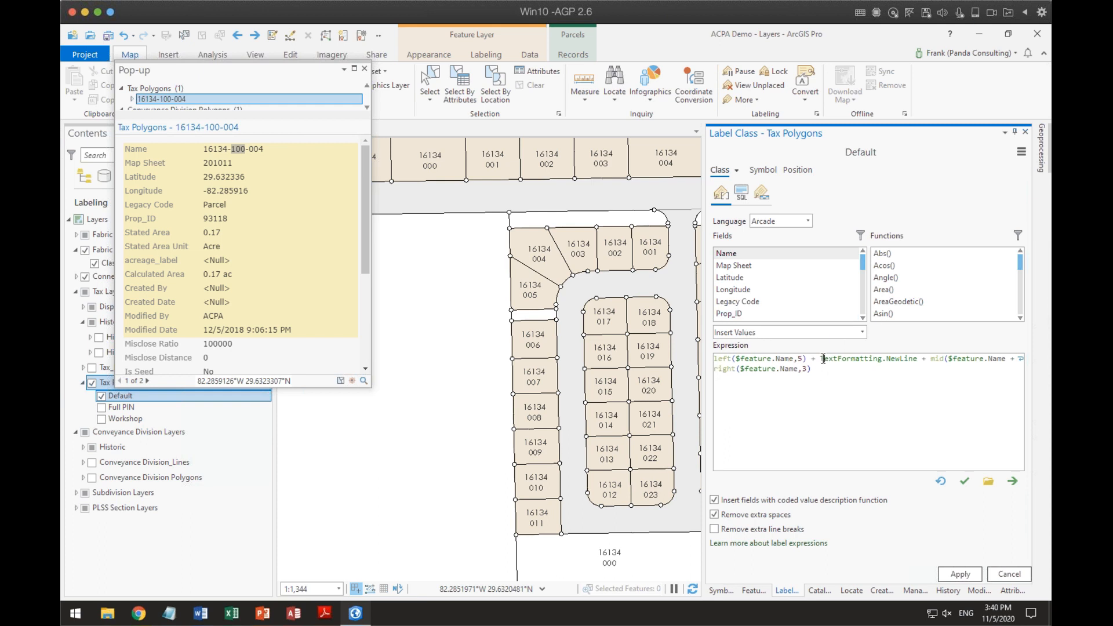
Copy TextFormatting.NewLine and insert it with a plus sign before the right function.
left_click_drag(823, 359, 920, 359)
key("ctrl+c")
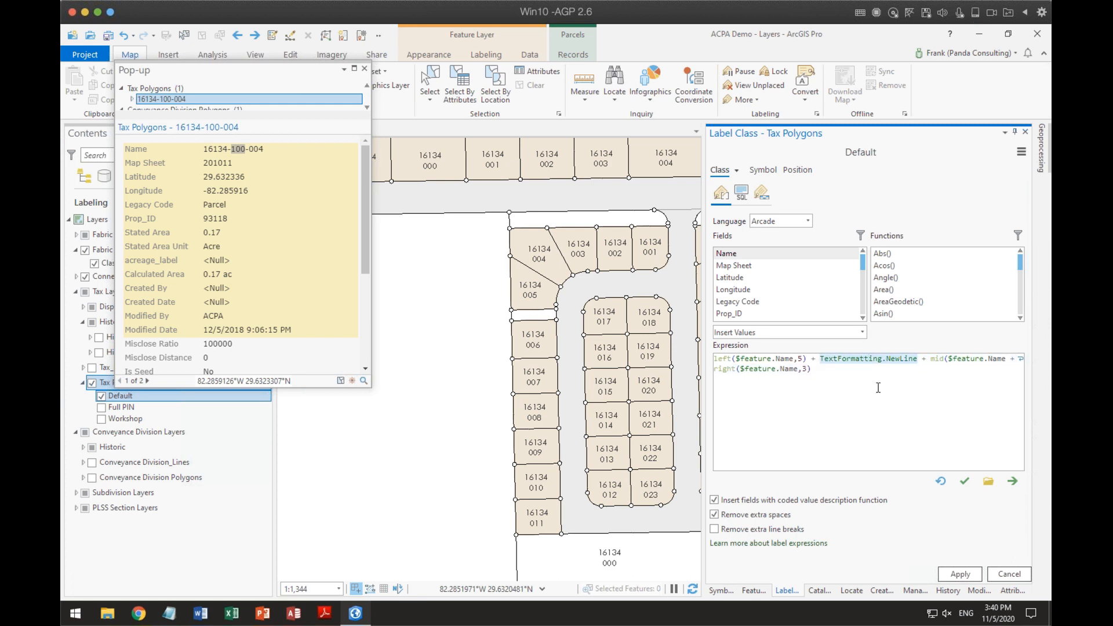
left_click(715, 369)
key("ctrl+v")
type("+")
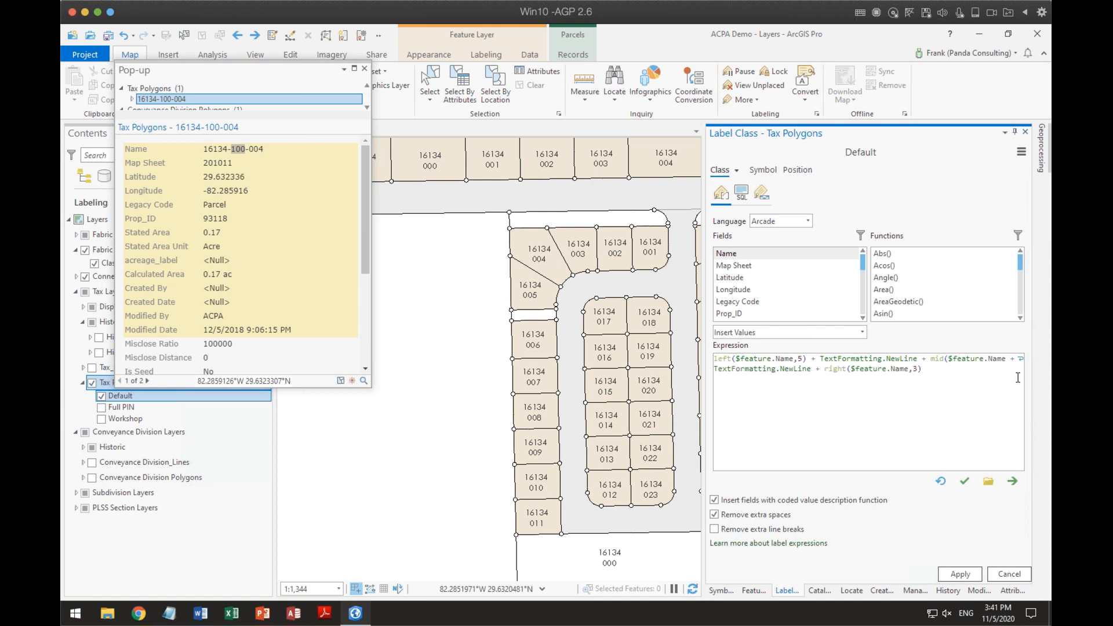
Complete the mid function with start position 7 and length 3, validate the expression and apply it.
left_click(1007, 360)
left_click(1006, 358)
type(",7")
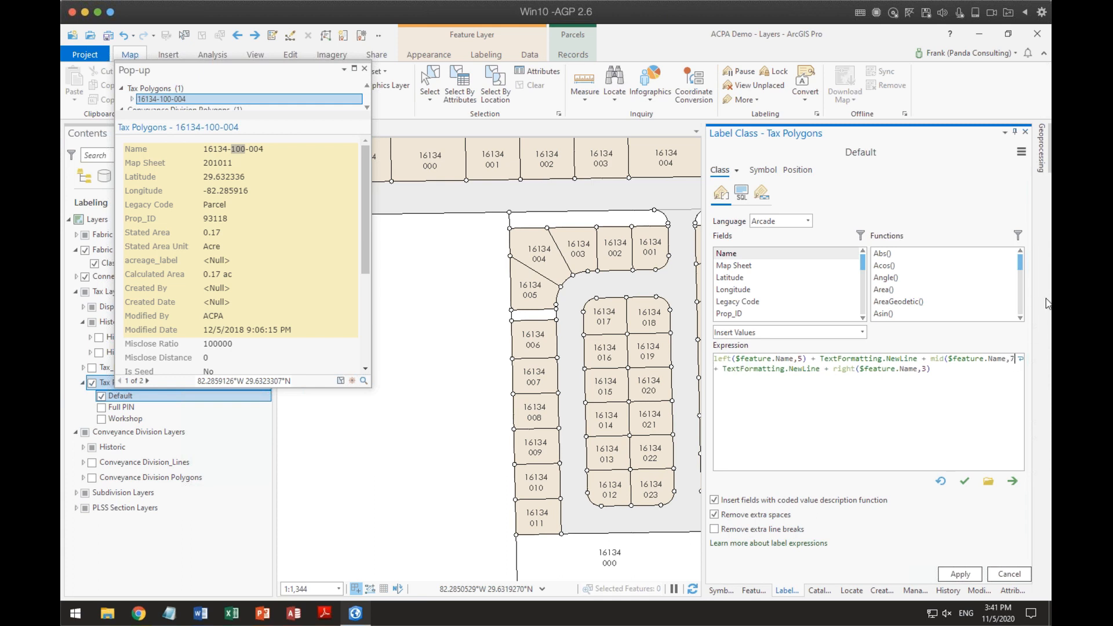
type(",3")
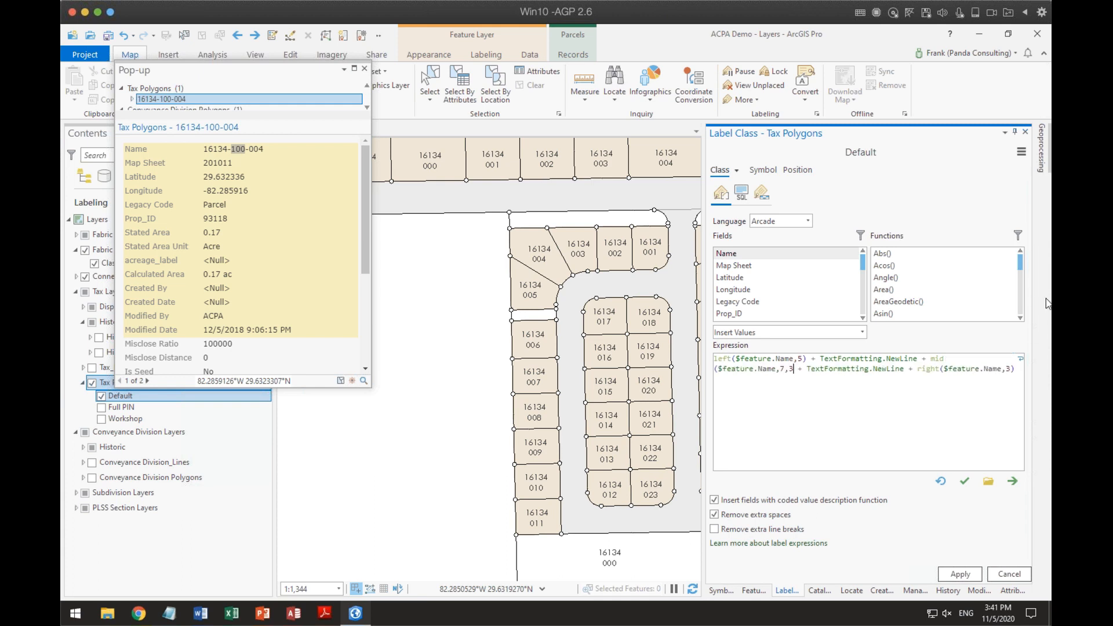
type(")")
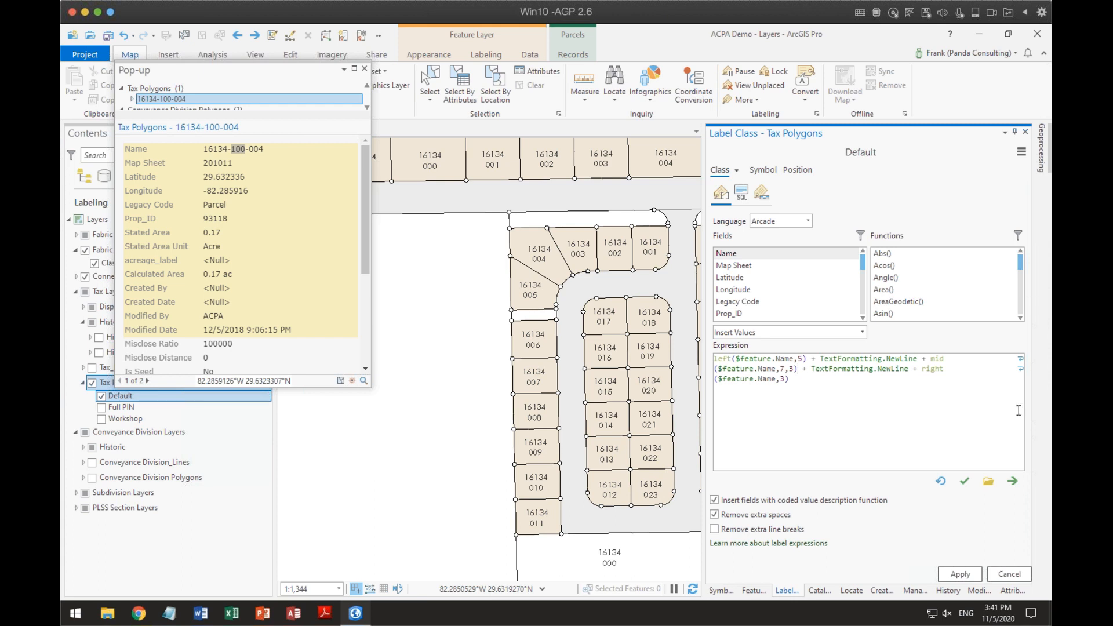
left_click(964, 481)
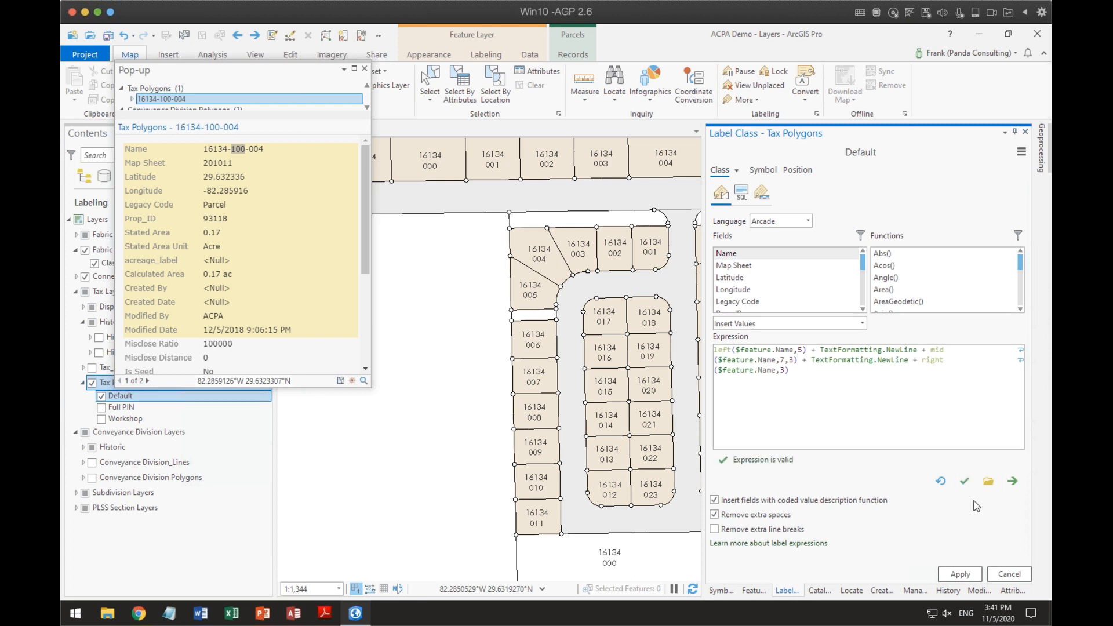
left_click(967, 574)
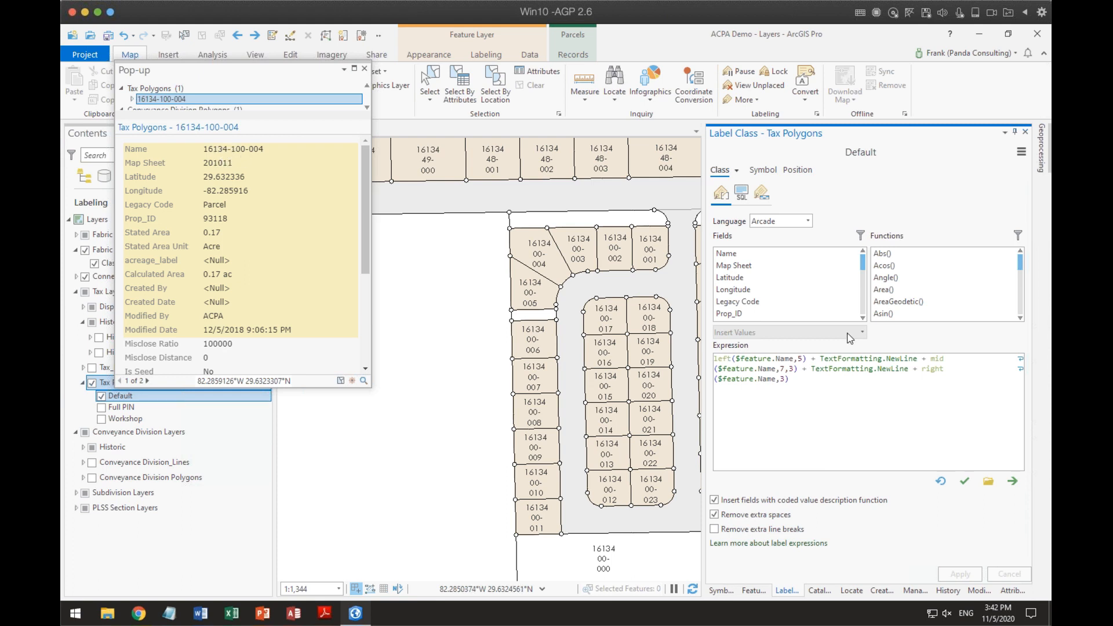
Change the mid function's start position to 6, validate and apply the expression, and close the parcel pop-up.
left_click(781, 368)
key("Delete")
type("6")
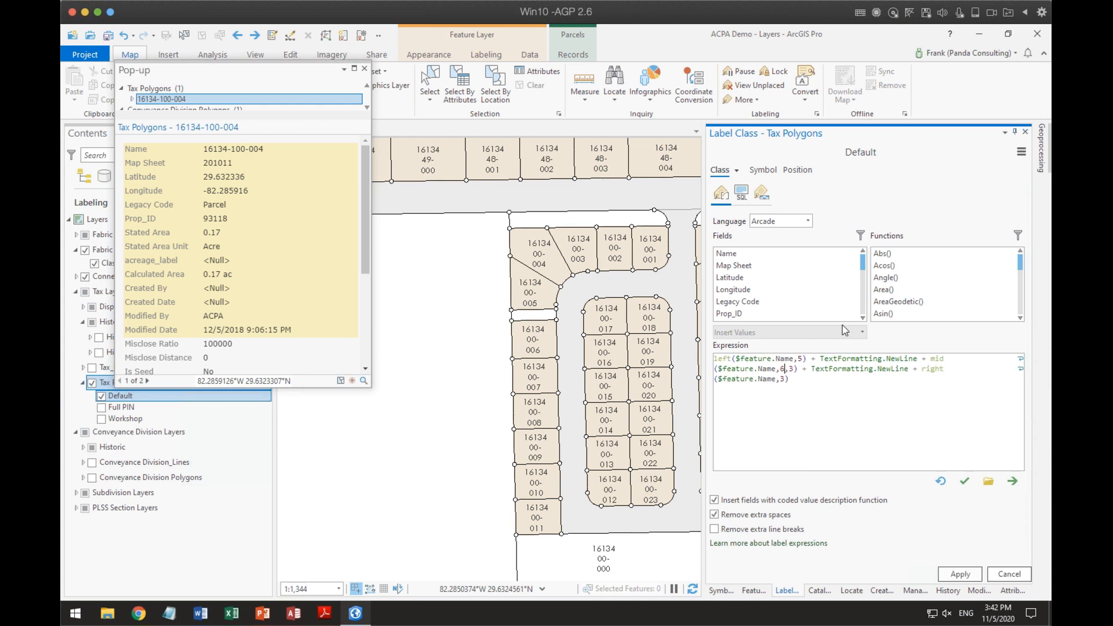
left_click(963, 484)
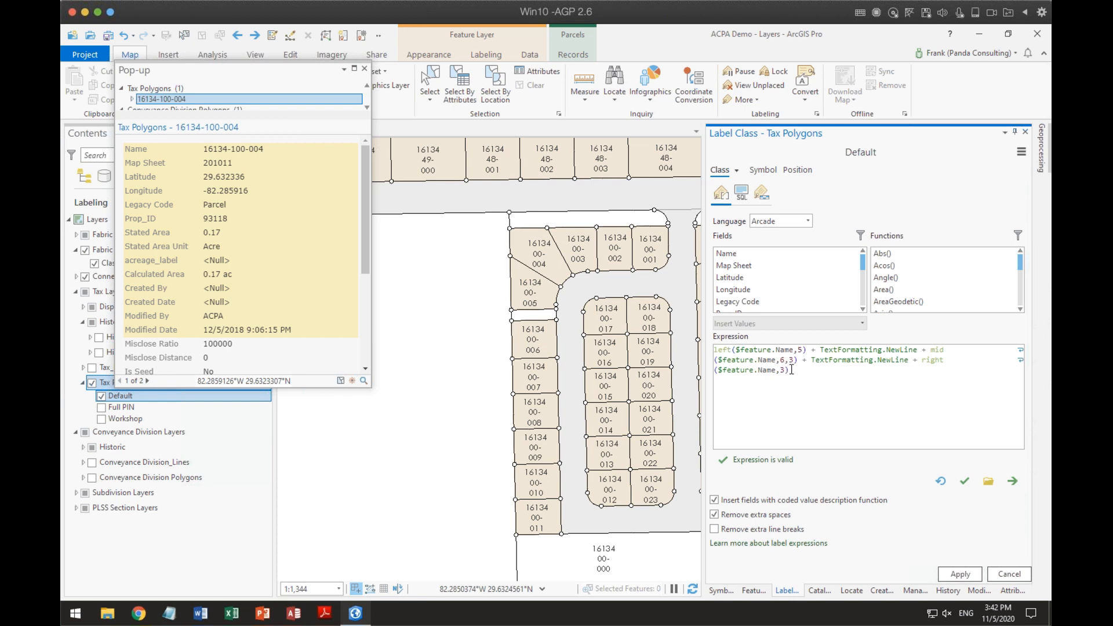
left_click(969, 576)
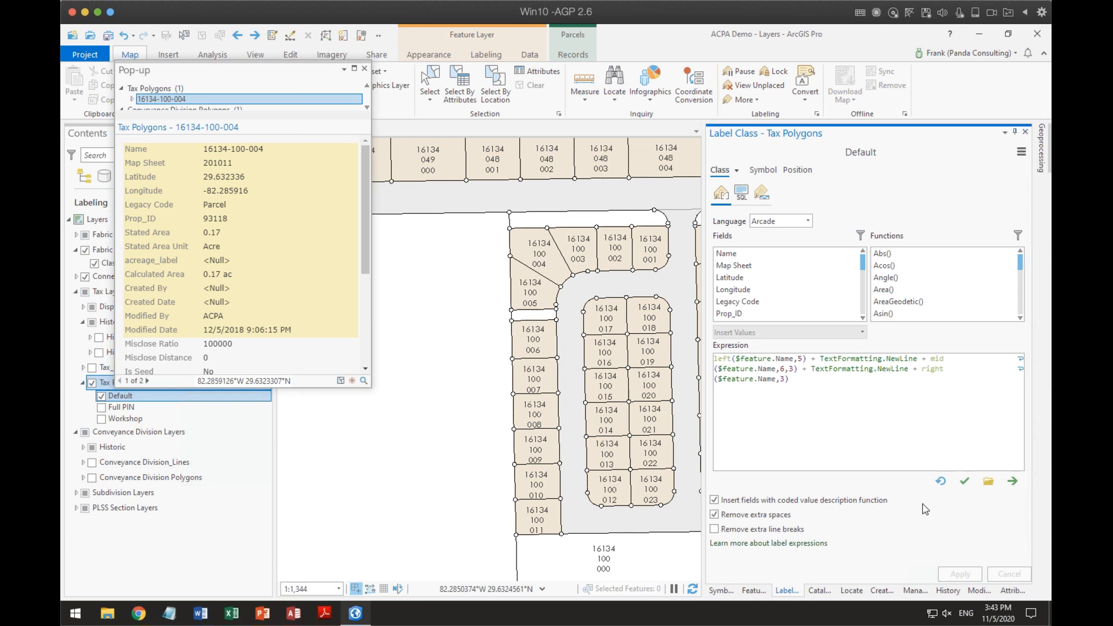
left_click(364, 68)
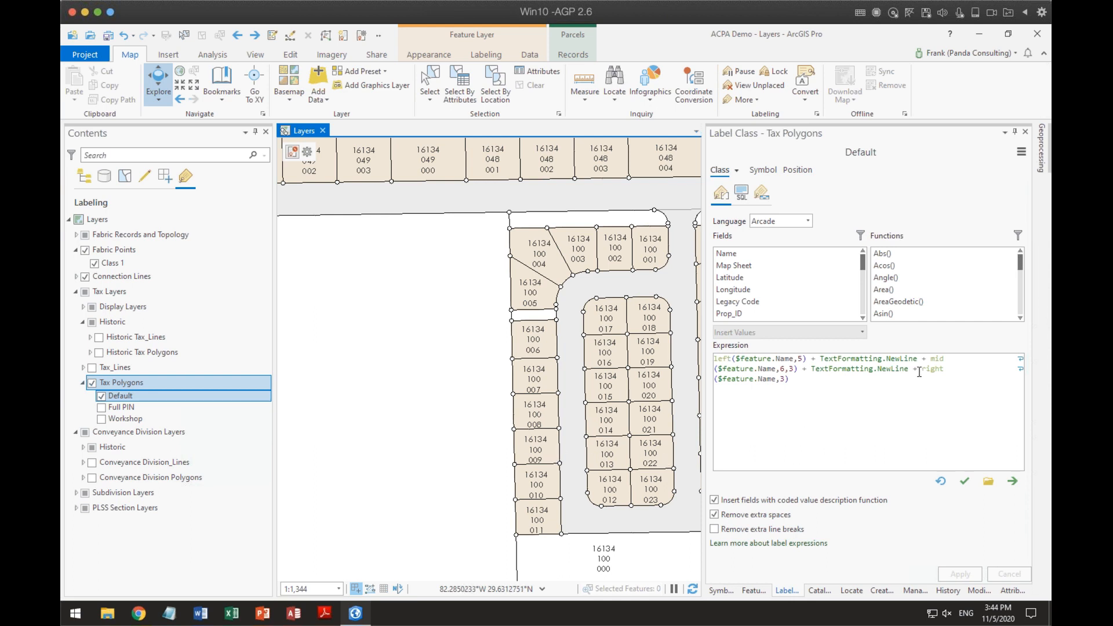
Reduce the Default class expression to right($feature.Name,3) and apply it while switching to the class's SQL query.
left_click_drag(920, 370, 714, 359)
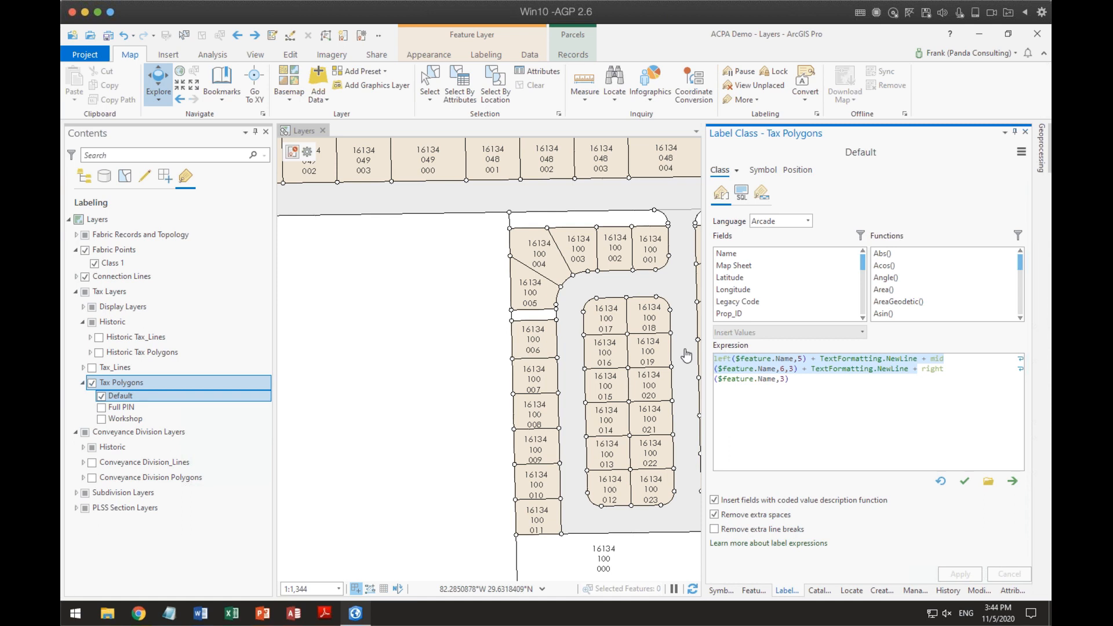
key("BackSpace")
key("Delete")
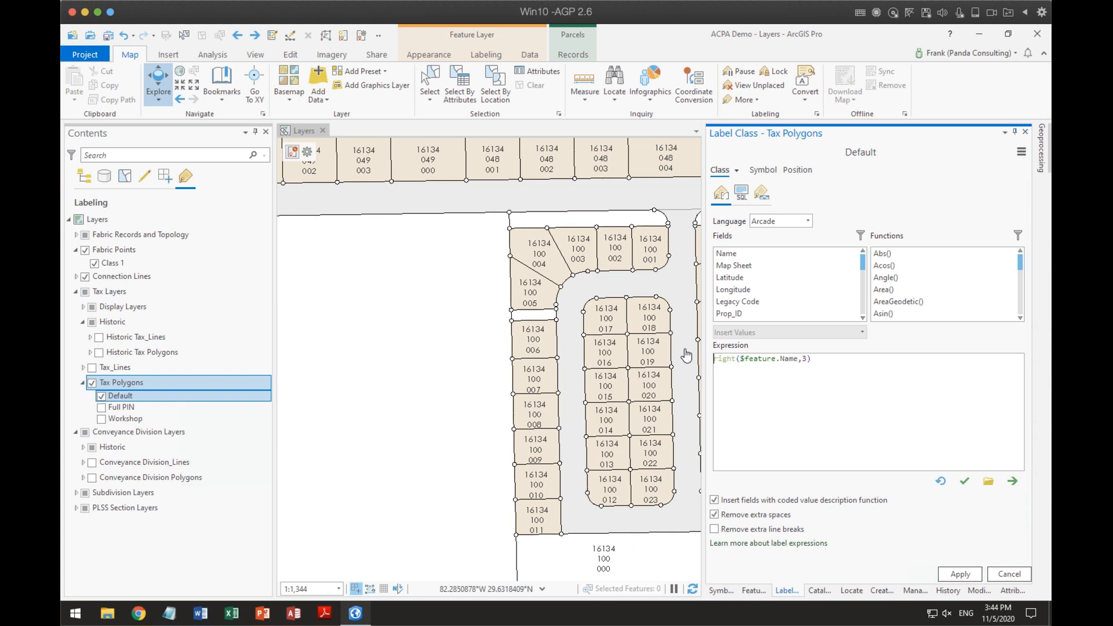
left_click(741, 199)
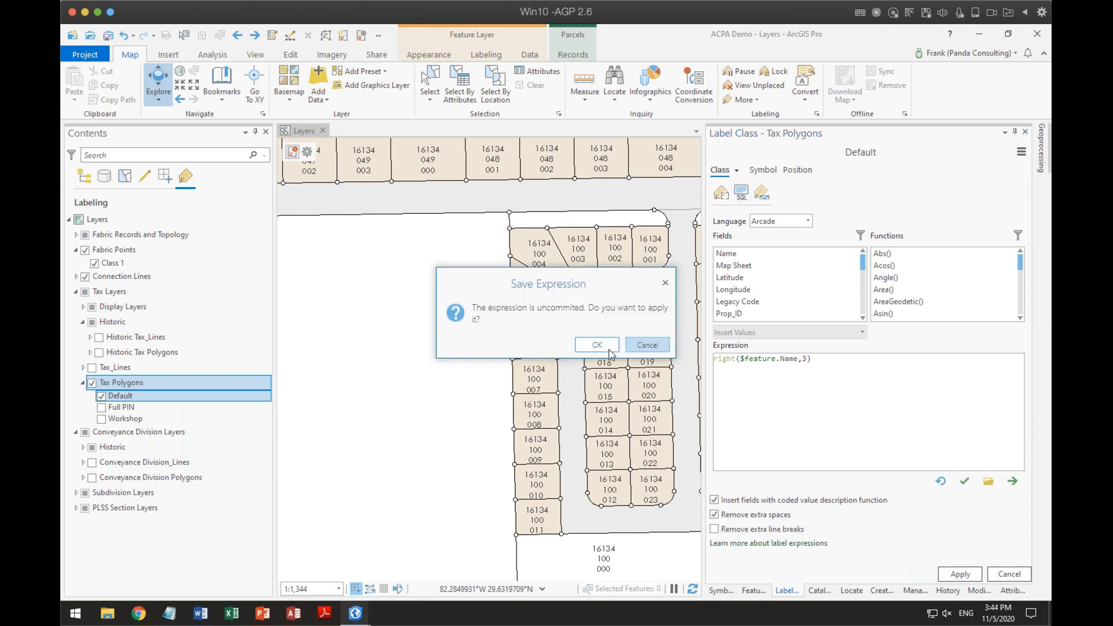
left_click(596, 346)
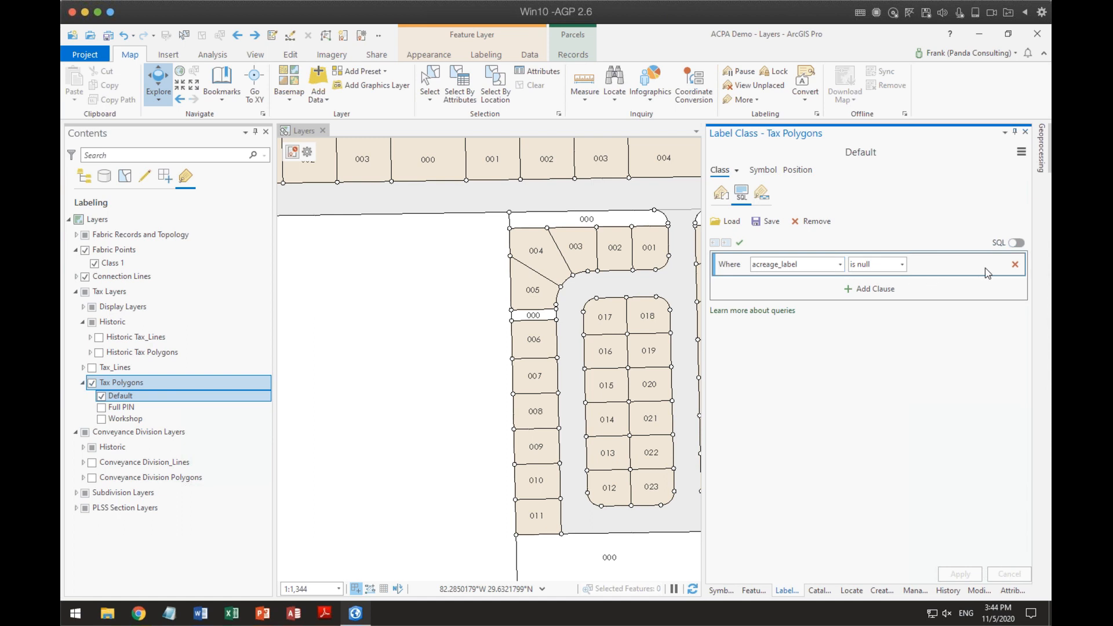
Replace the acreage_label clause in the Default class query with Stated Area is less than or equal to 1 and apply it.
left_click(1015, 265)
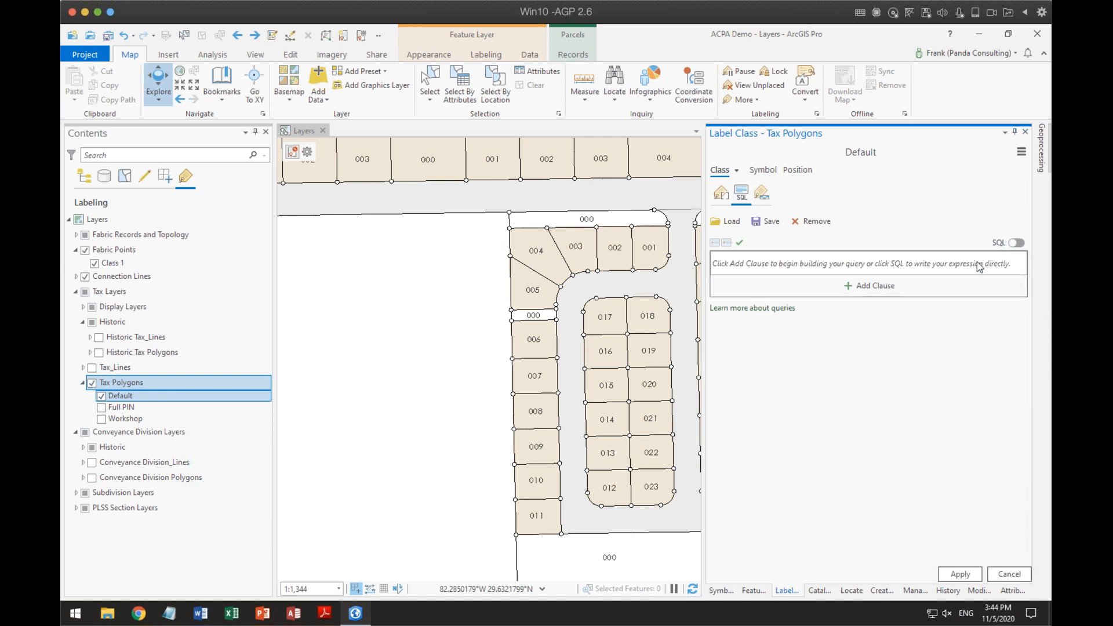
left_click(881, 284)
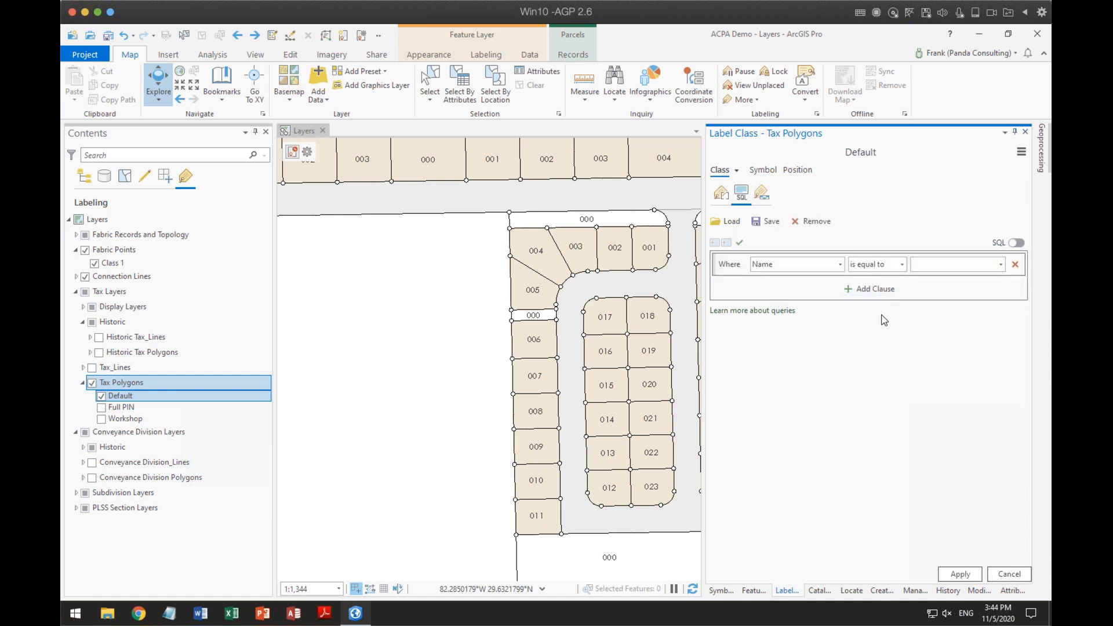
left_click(840, 265)
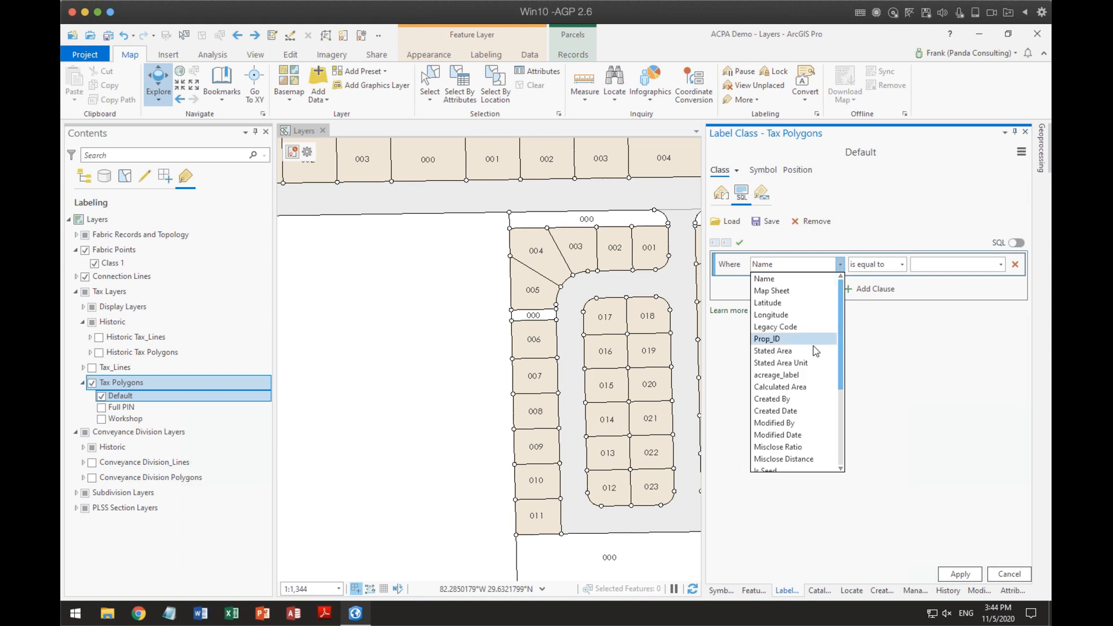
left_click(788, 350)
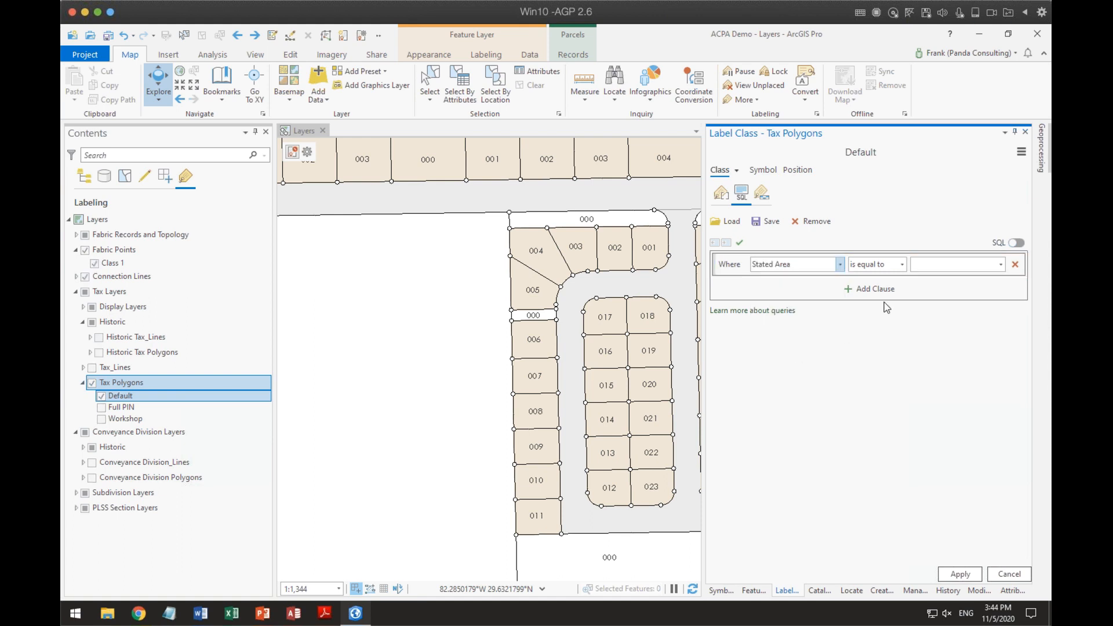
left_click(902, 265)
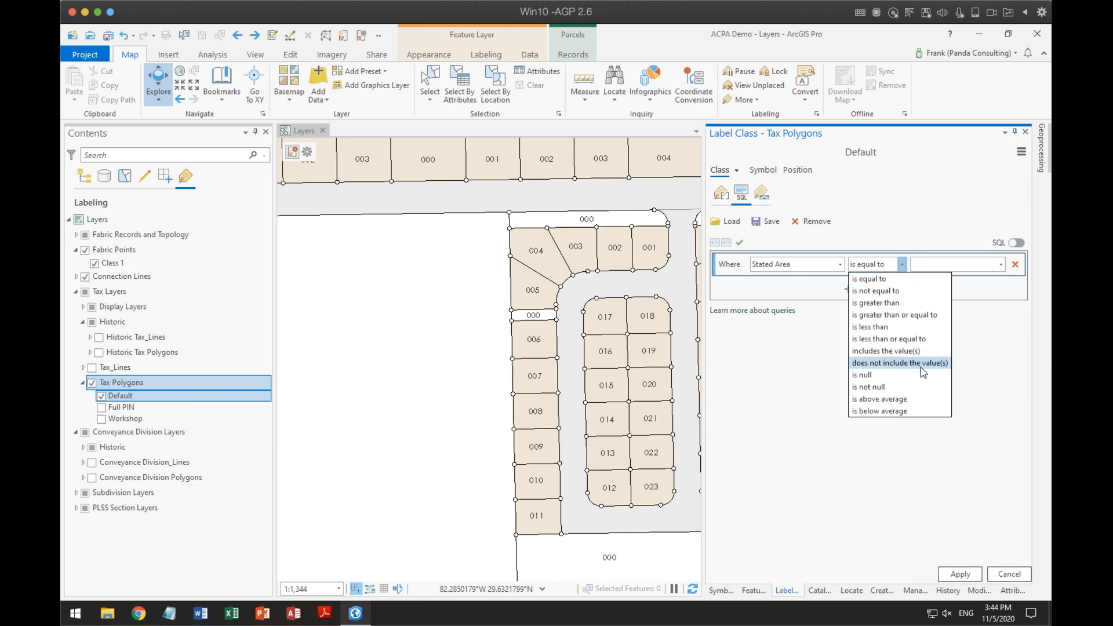
left_click(897, 339)
left_click(926, 264)
type("0.5")
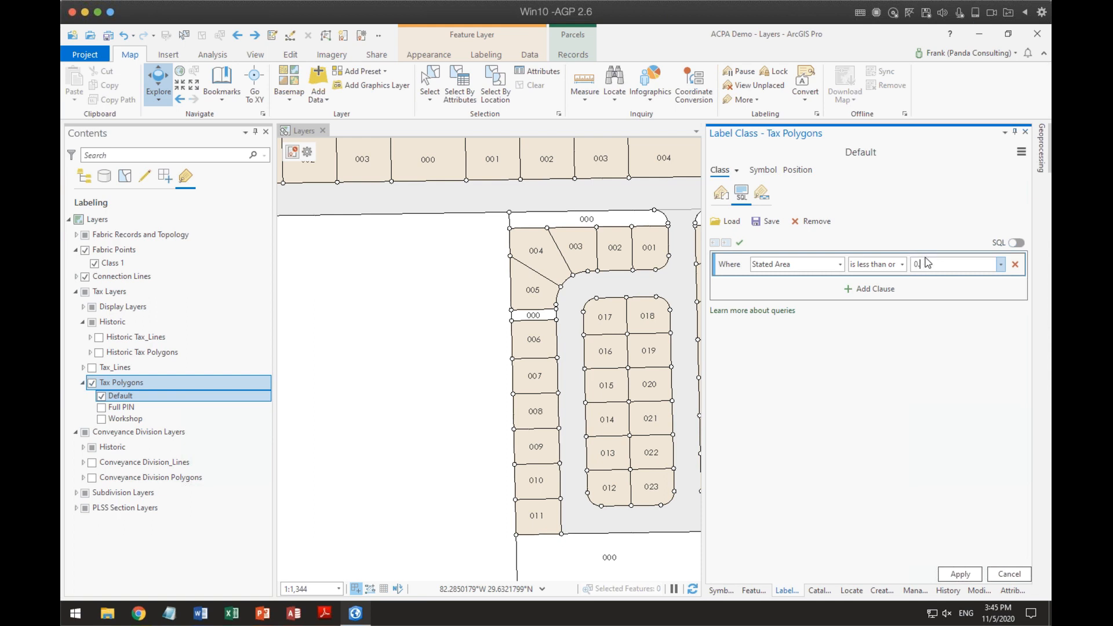
key("BackSpace")
left_click(959, 573)
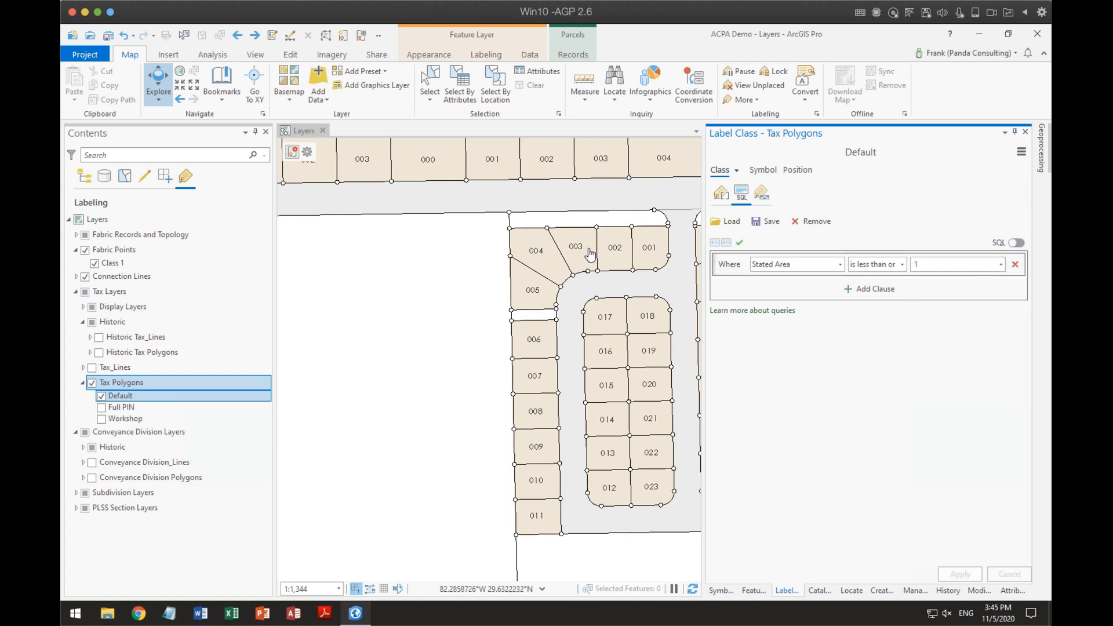
Examine small and large parcels across the map to see which ones the Default class labels.
left_click_drag(608, 281, 633, 334)
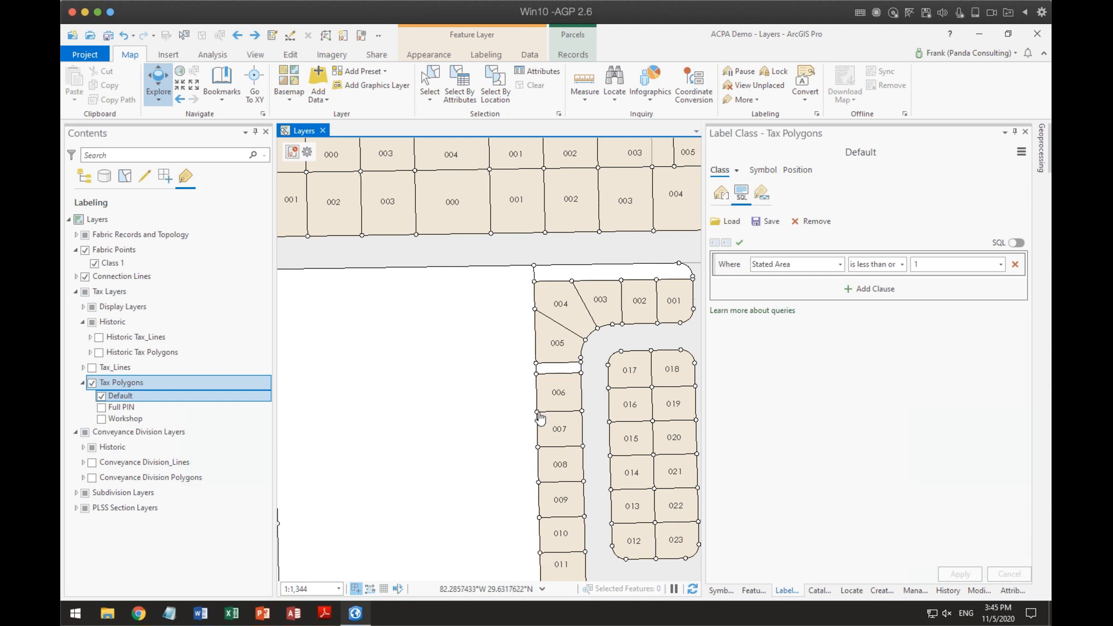
scroll(540, 408, "down", 3)
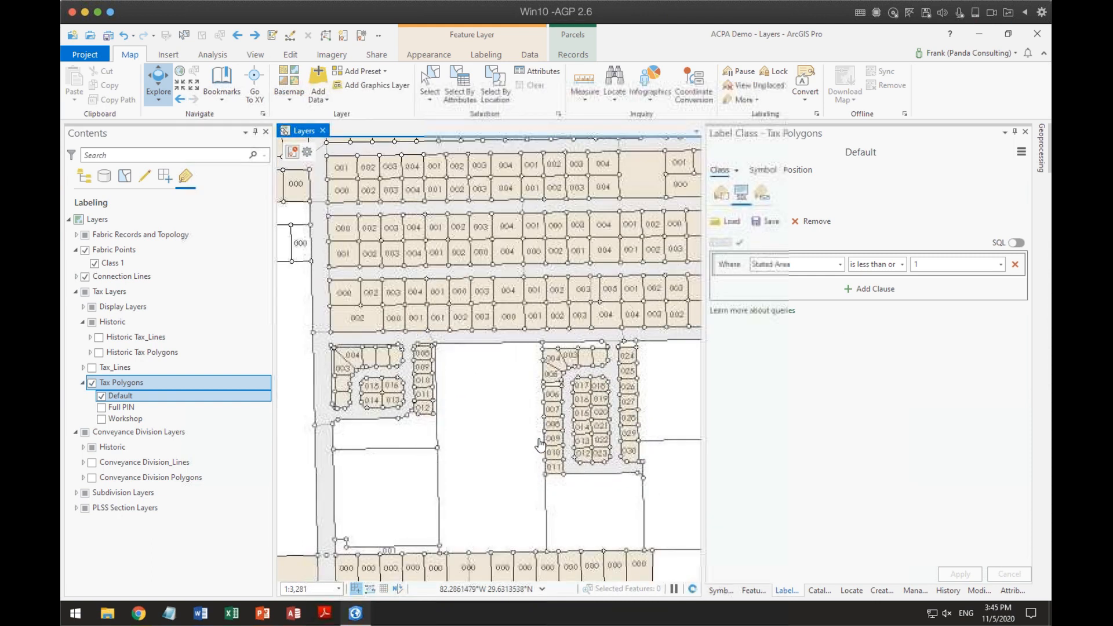
left_click_drag(540, 445, 549, 384)
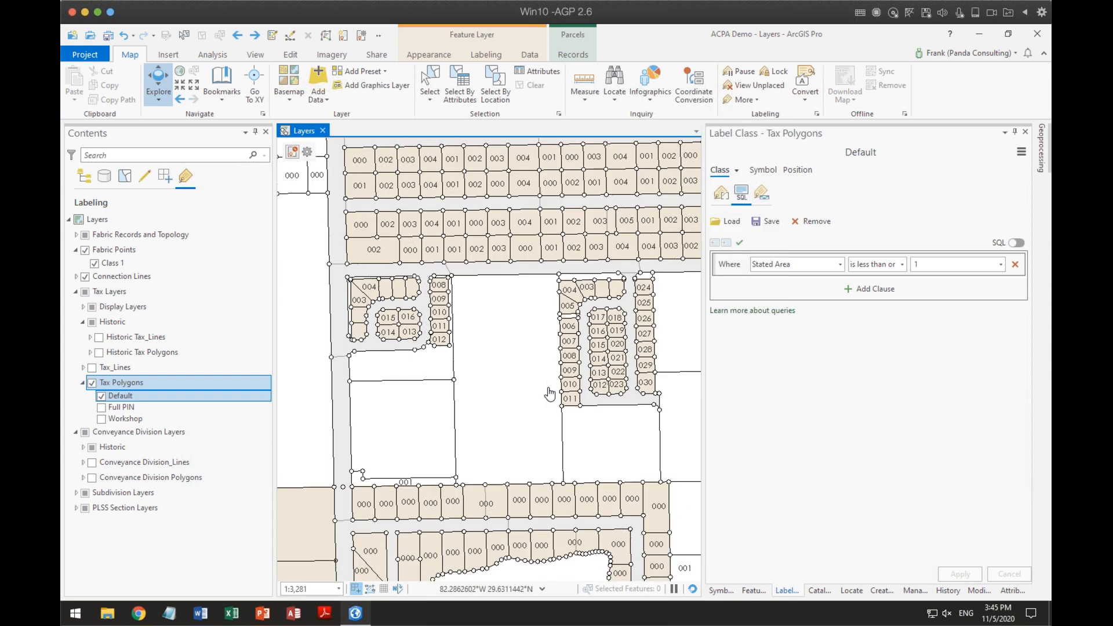
scroll(549, 394, "down", 2)
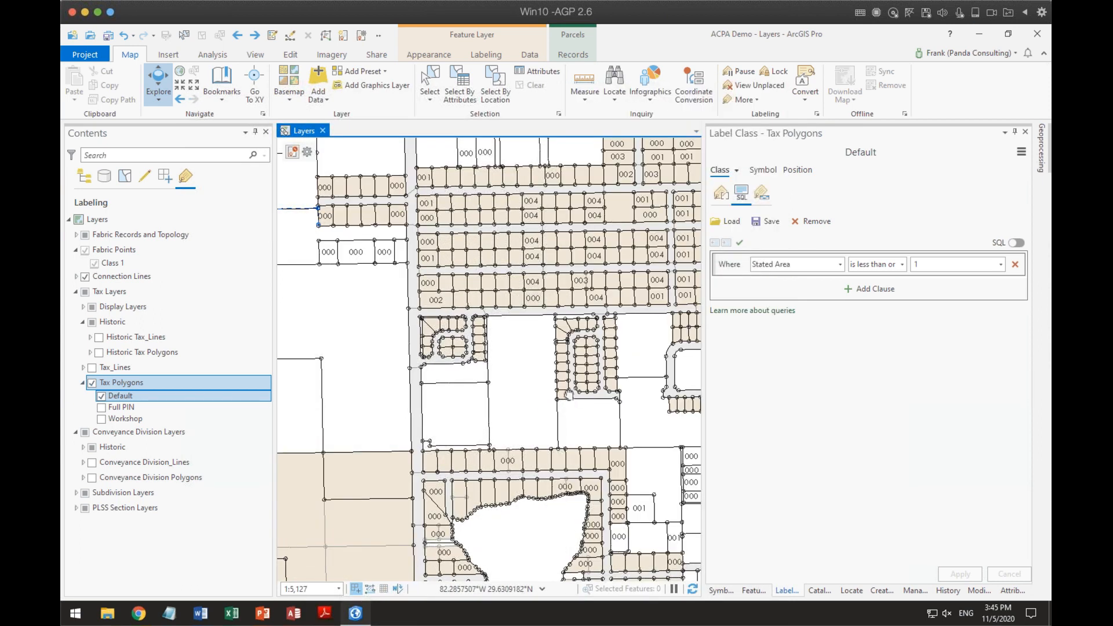
left_click_drag(571, 398, 549, 341)
scroll(543, 375, "up", 3)
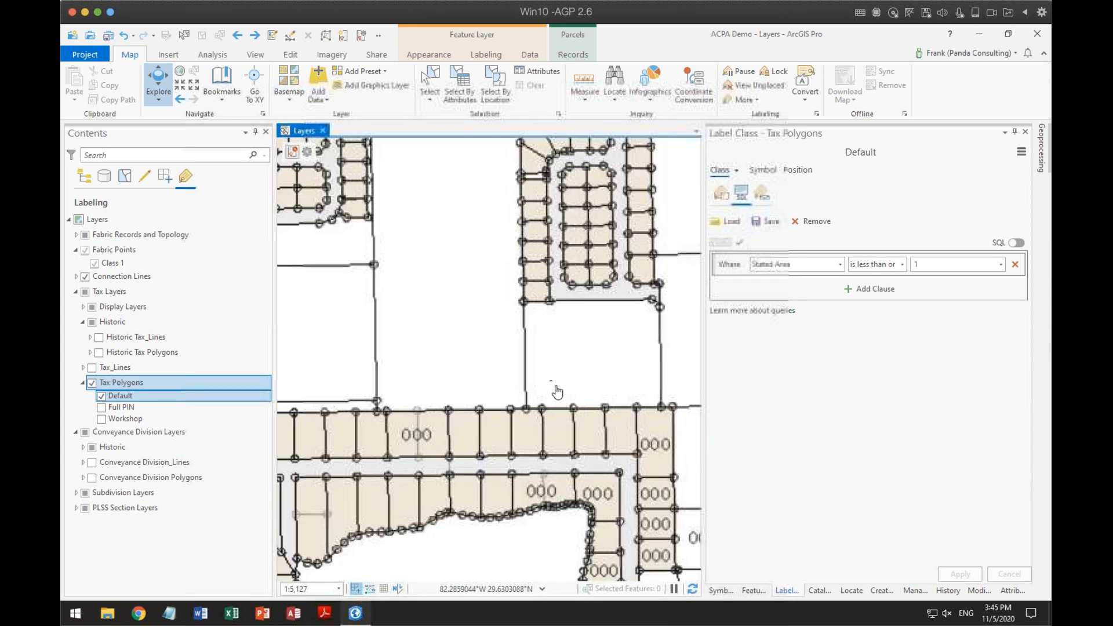
left_click_drag(579, 418, 491, 291)
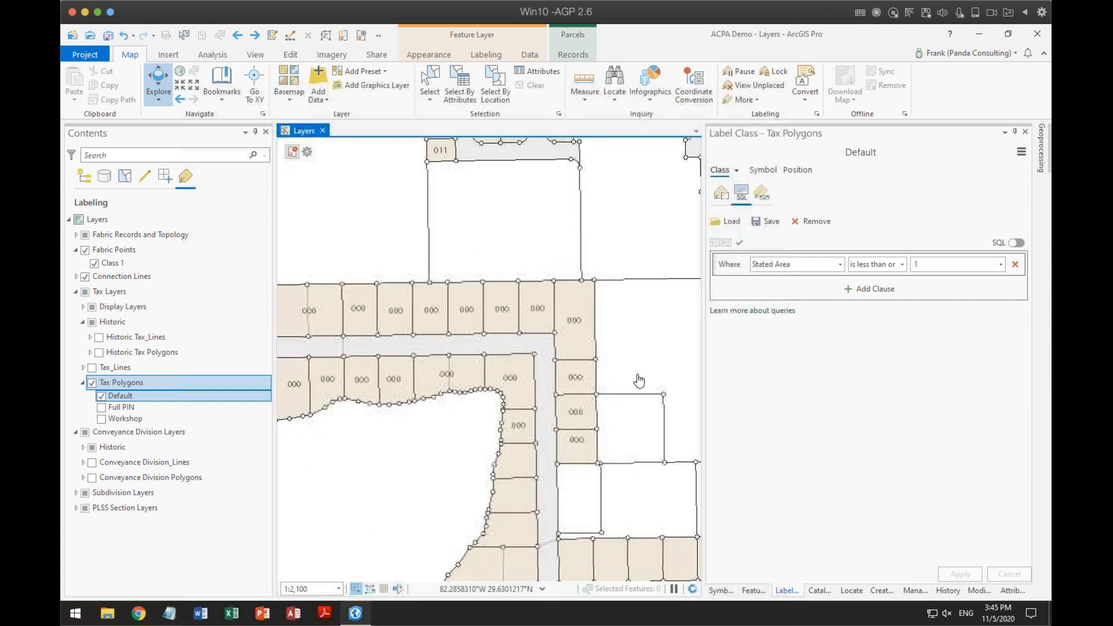
left_click_drag(639, 380, 385, 306)
left_click_drag(572, 292, 485, 412)
left_click_drag(626, 361, 552, 443)
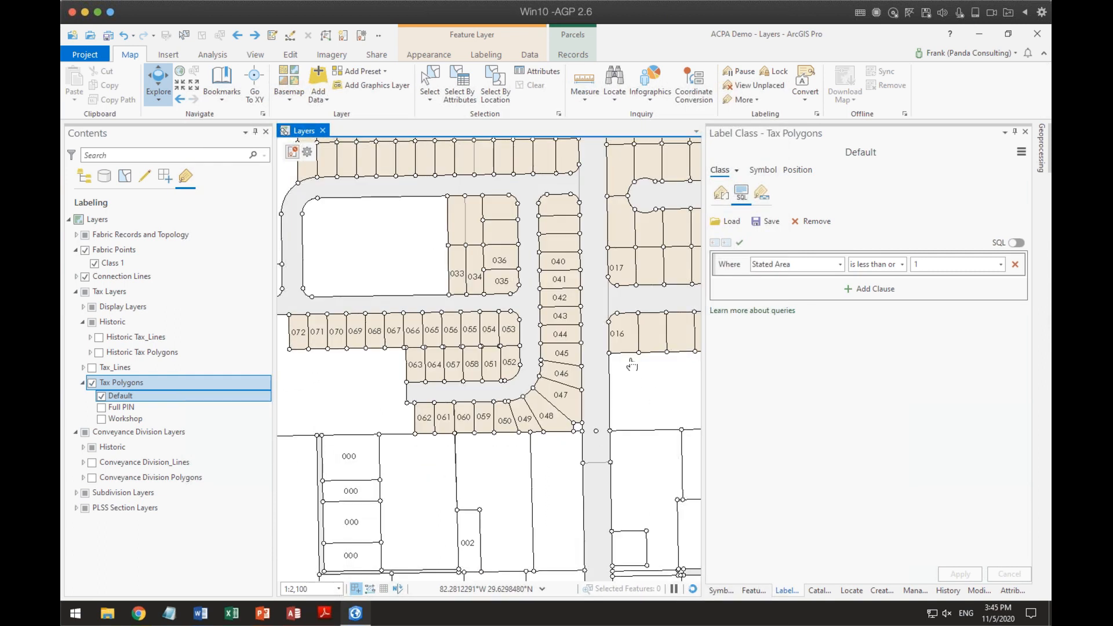
Switch to the Workshop label class of Tax Polygons and open its label expression.
left_click(736, 170)
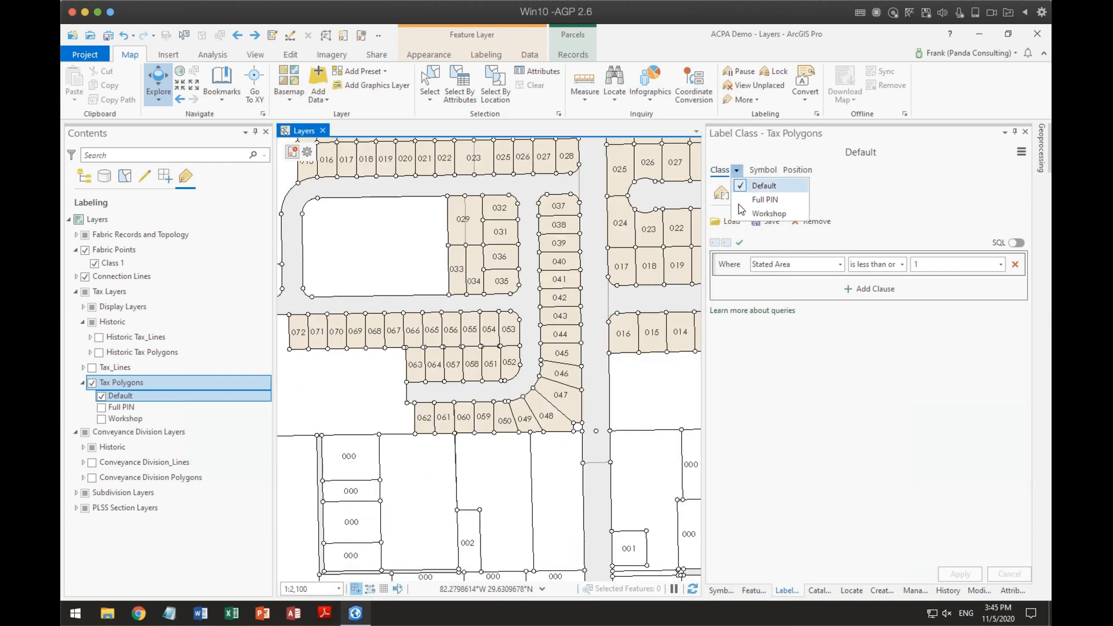
left_click(755, 214)
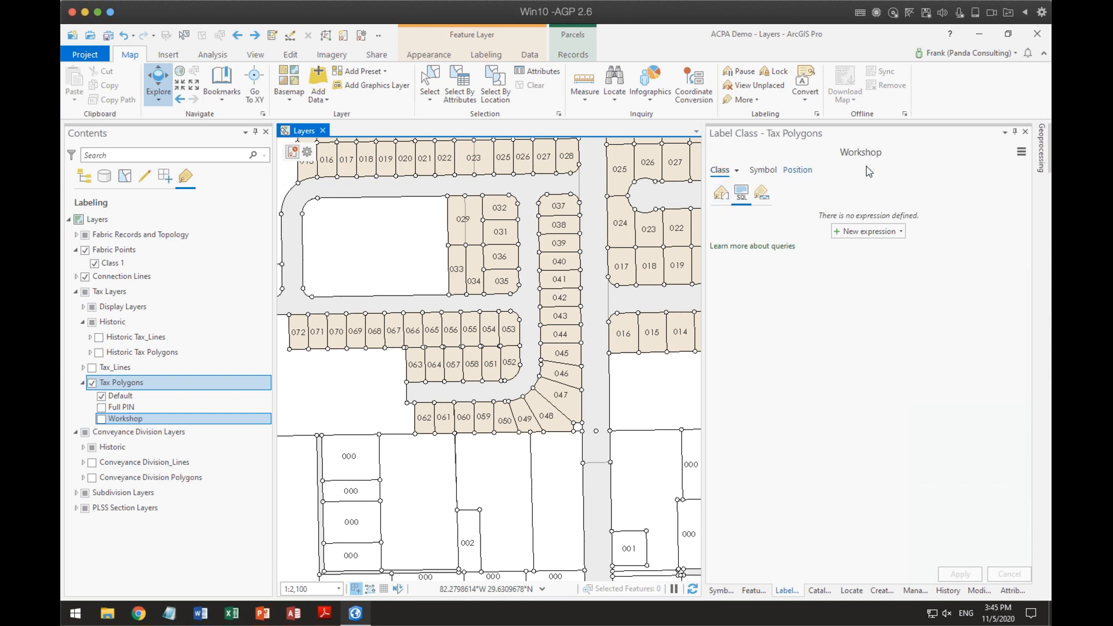
left_click(721, 195)
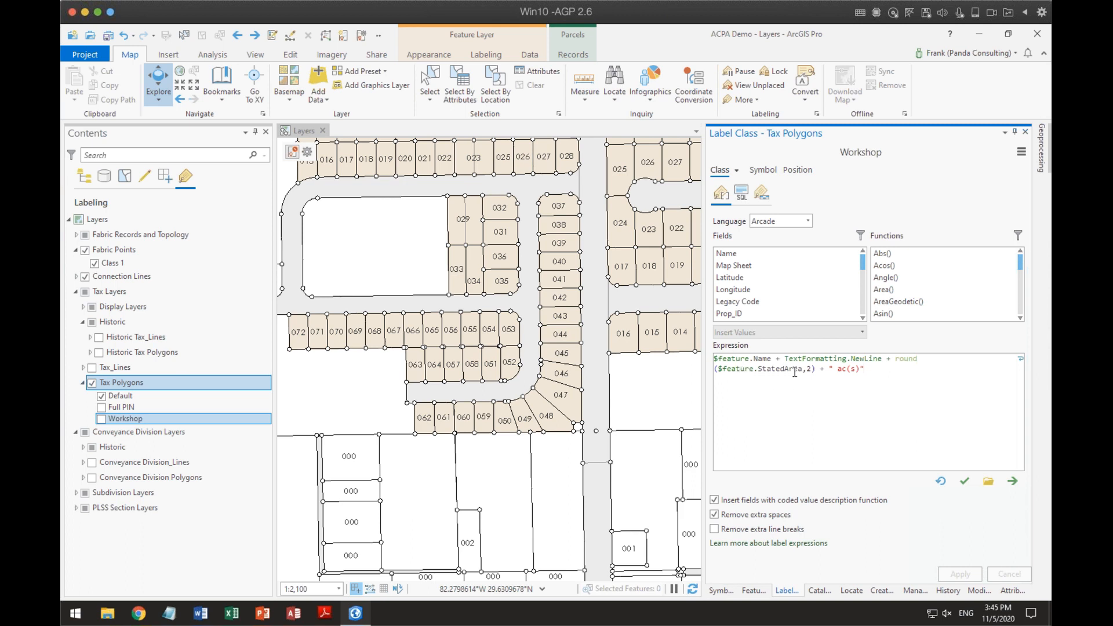
Apply a query to the Workshop label class so it labels only tax polygons where Stated Area is greater than 1.
left_click(741, 193)
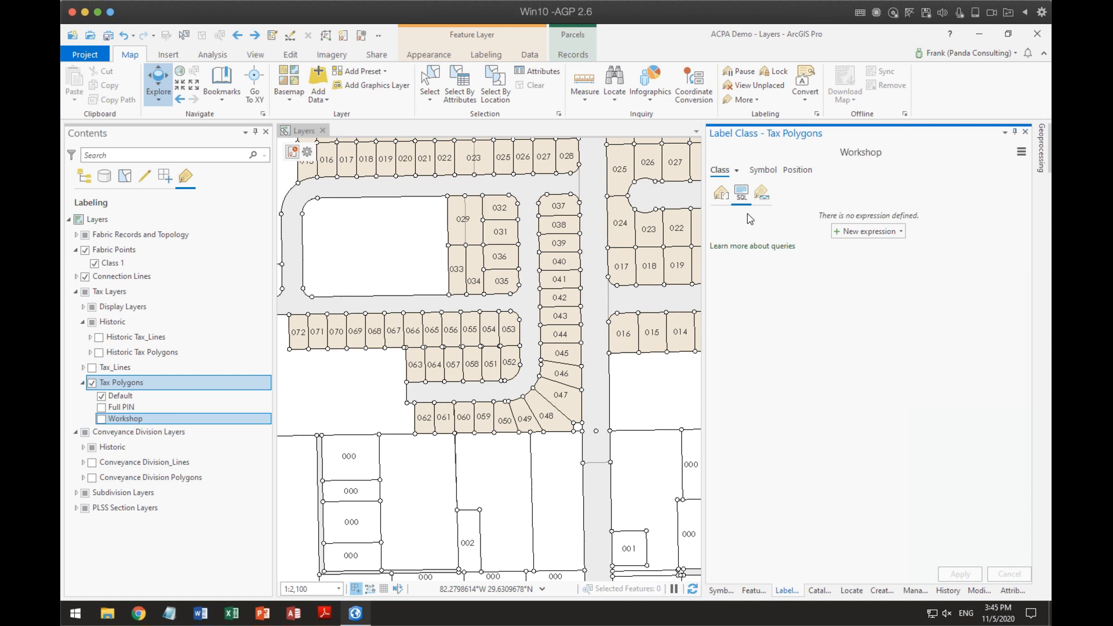
left_click(859, 232)
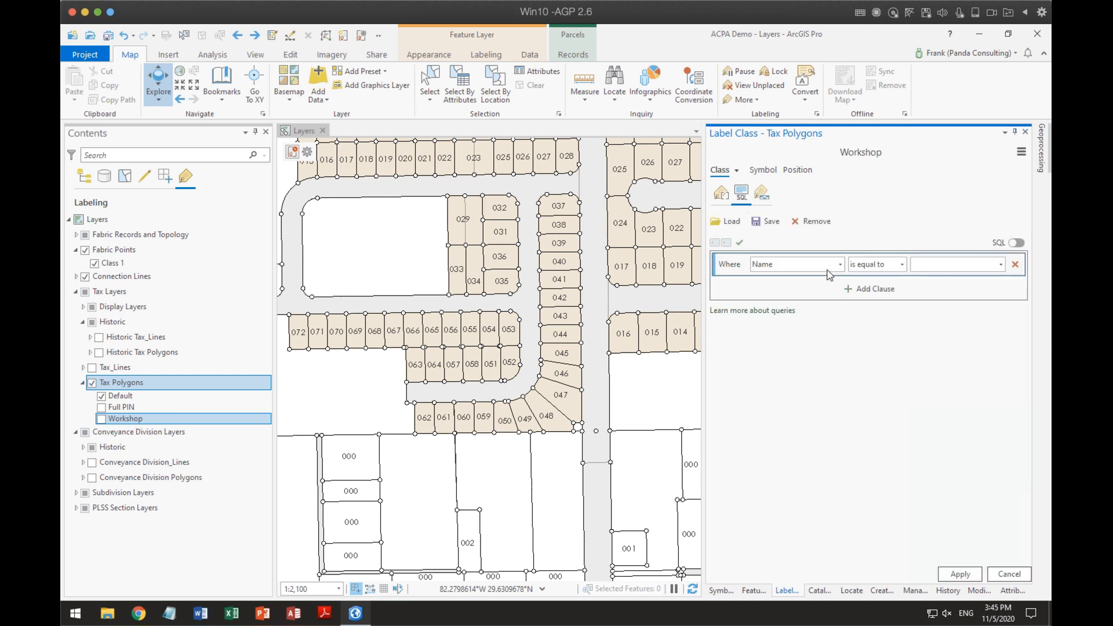
left_click(840, 264)
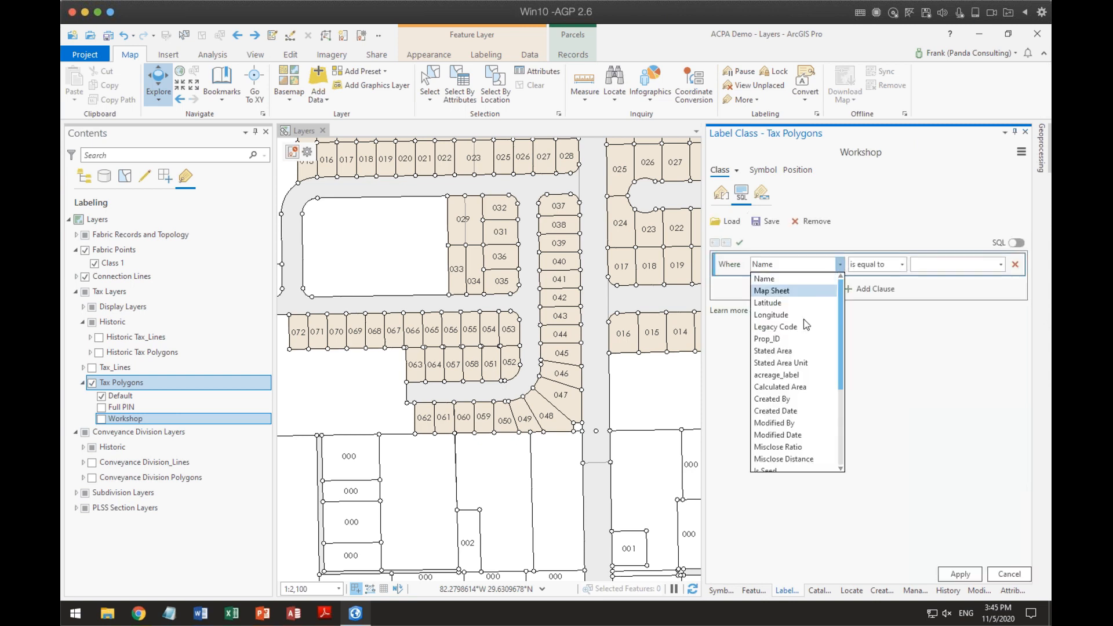
left_click(802, 353)
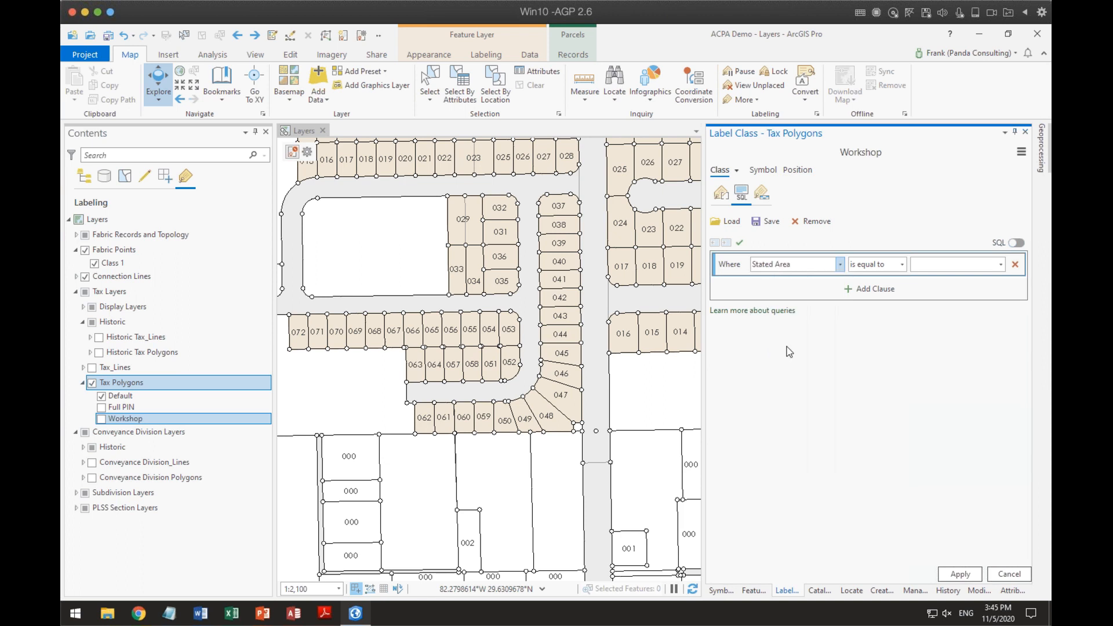
left_click(902, 265)
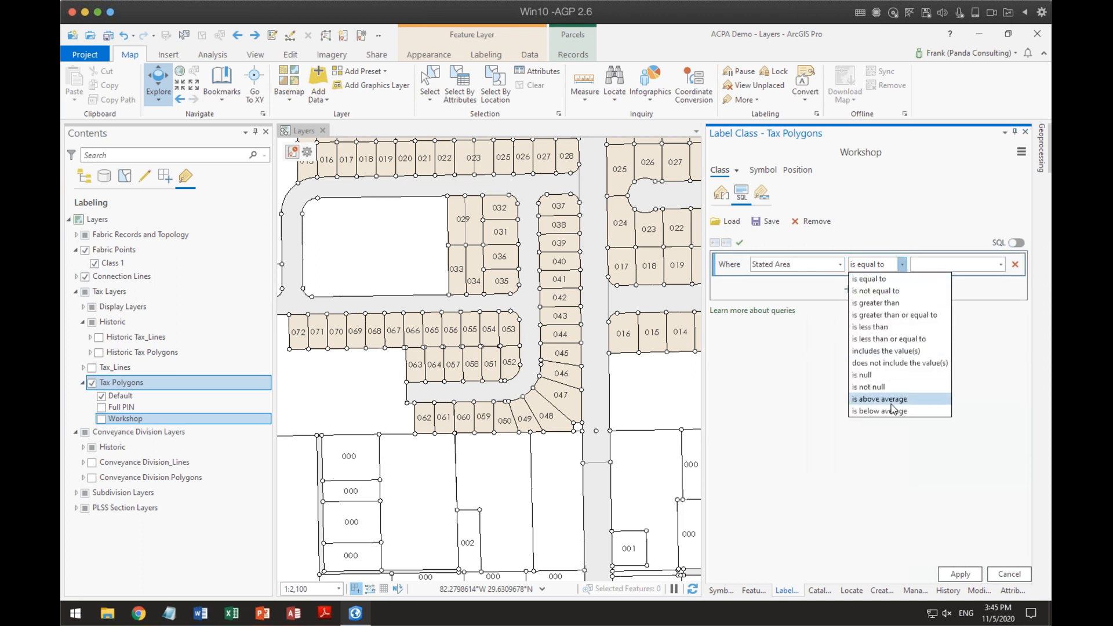
left_click(884, 302)
left_click(932, 266)
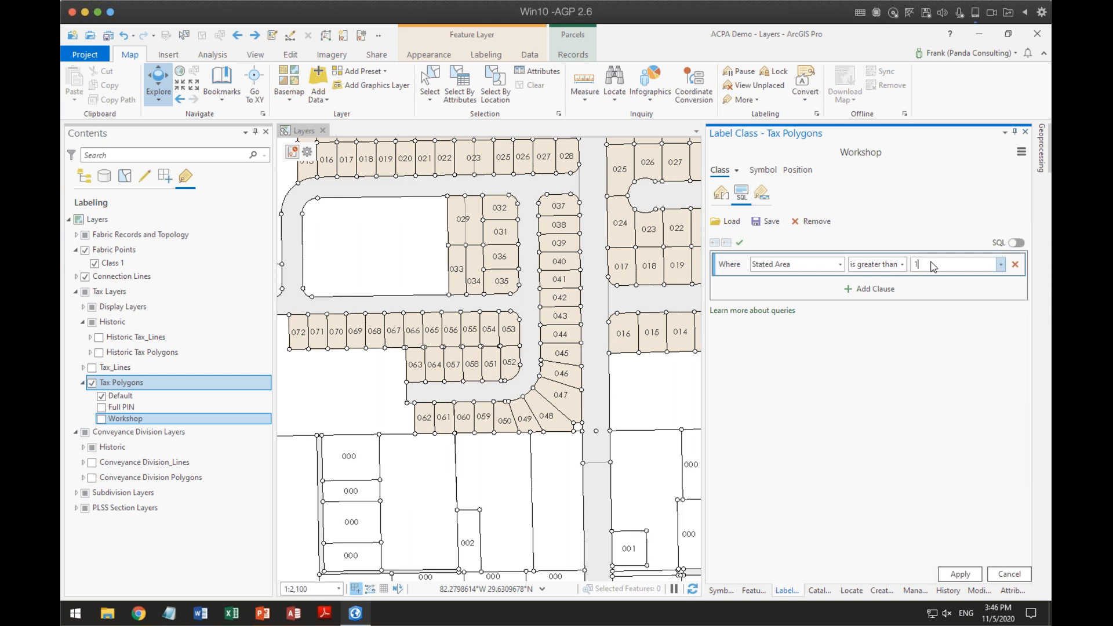
left_click(951, 576)
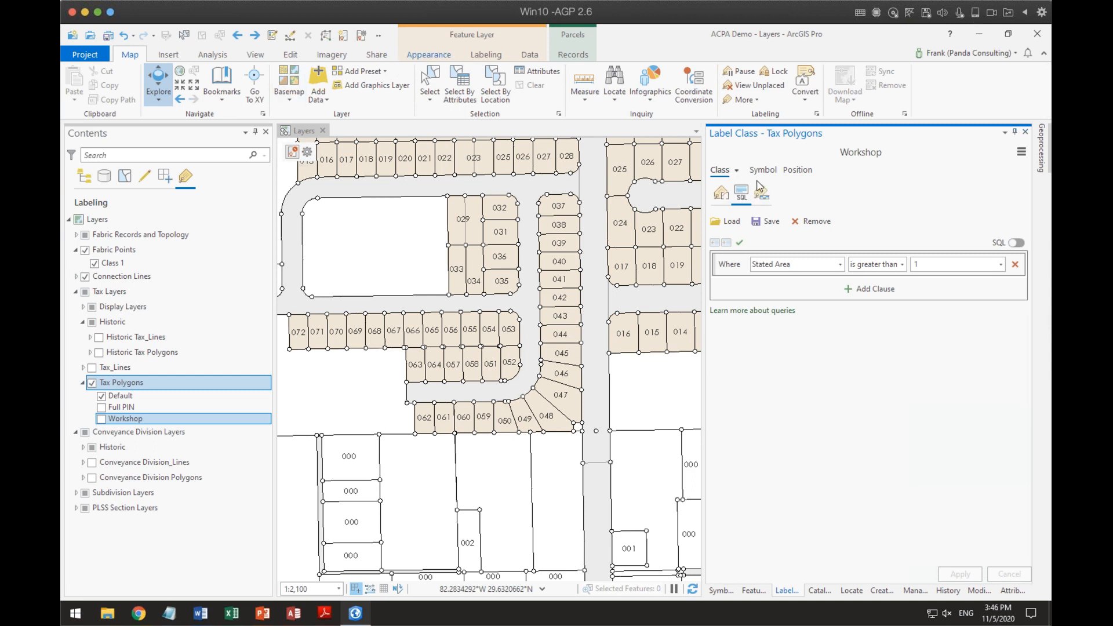
Turn on labeling for the Workshop class and view the labeled parcels on the map.
left_click(481, 55)
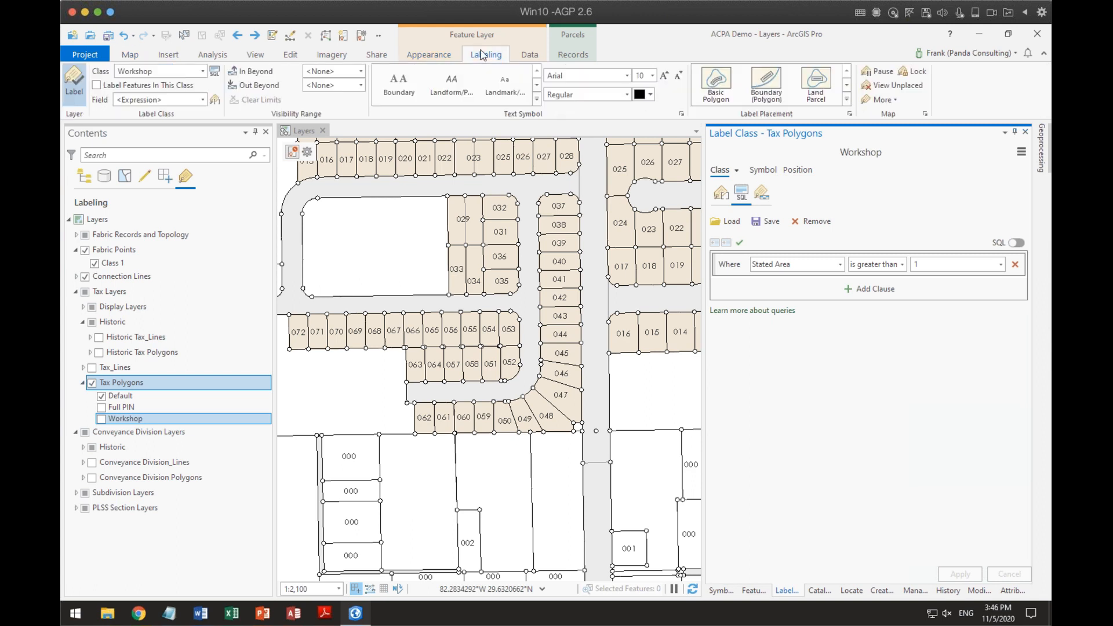
left_click(96, 85)
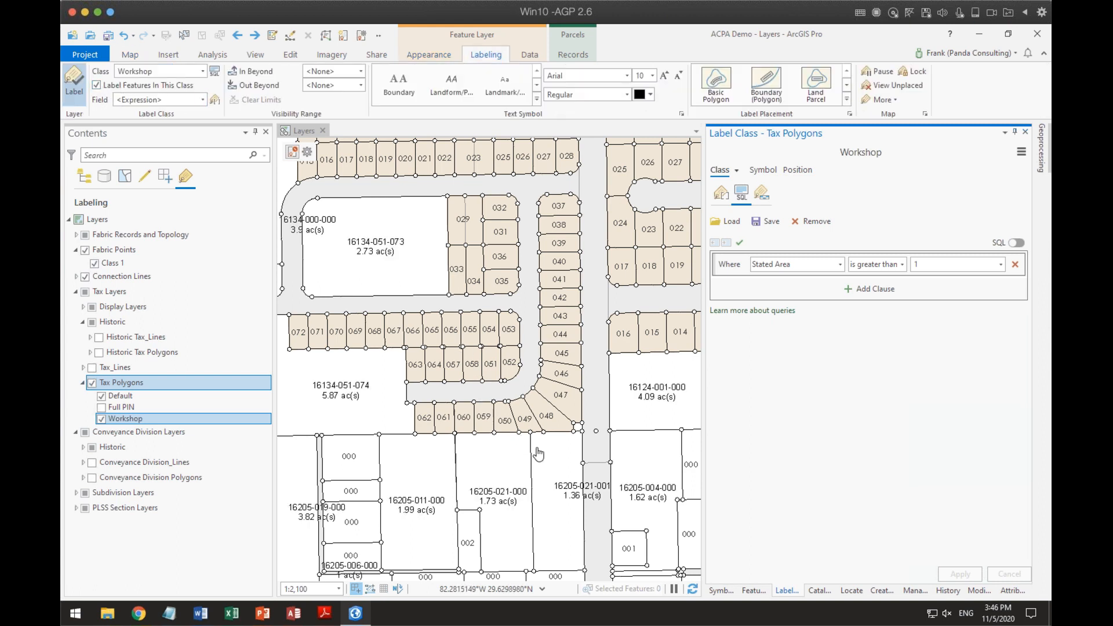
left_click_drag(539, 485, 587, 399)
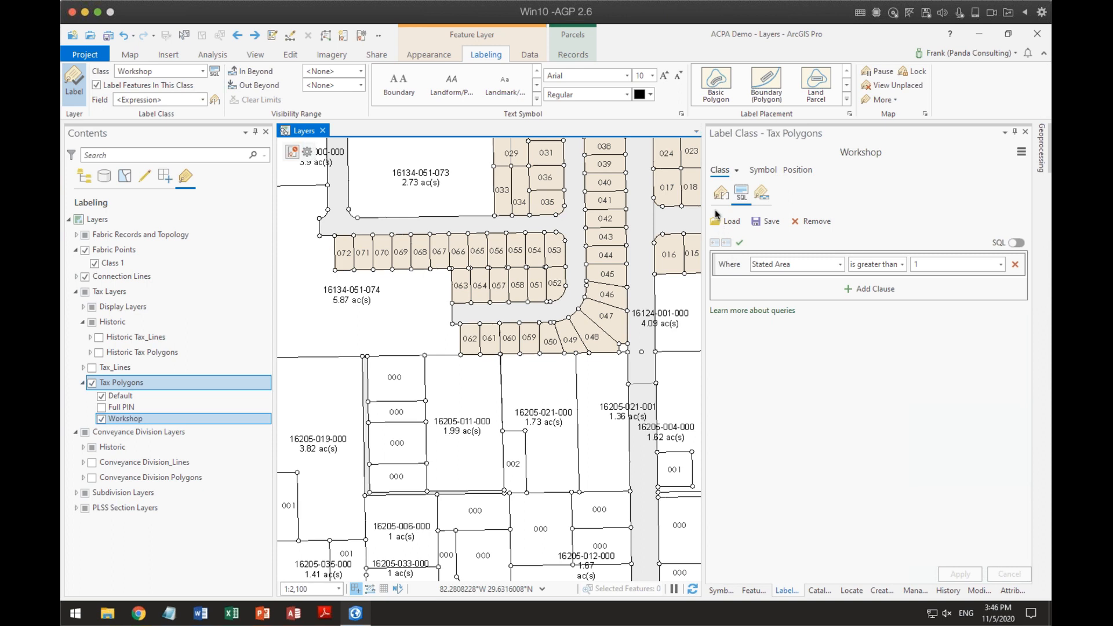
Review the Workshop class's label expression, including the new-line part and the rounding of StatedArea to two decimals.
left_click(721, 193)
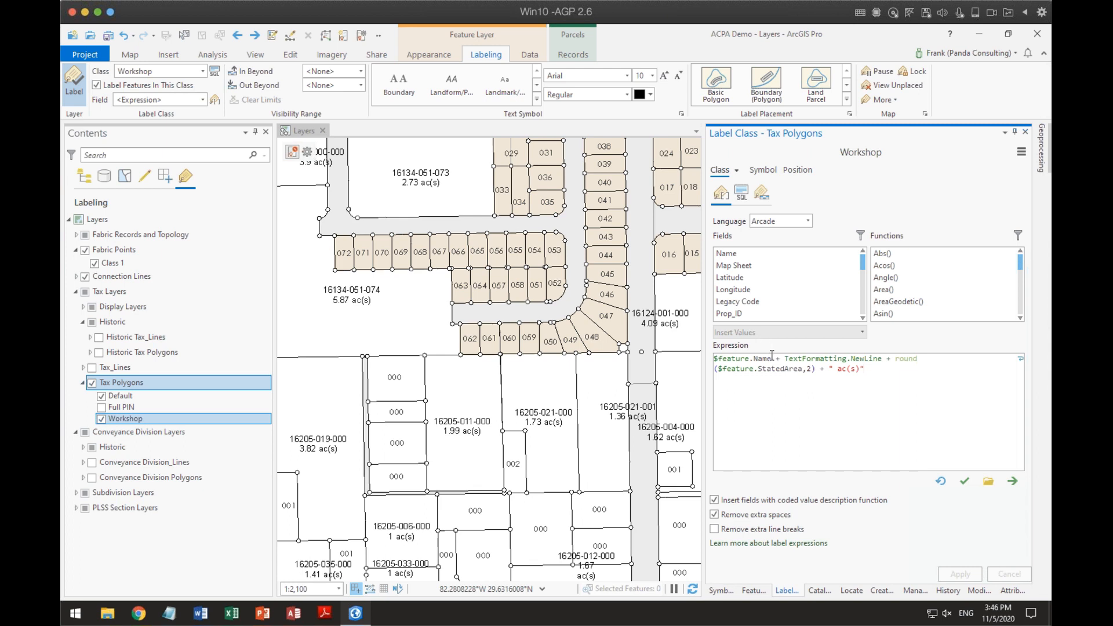
left_click_drag(771, 355, 713, 369)
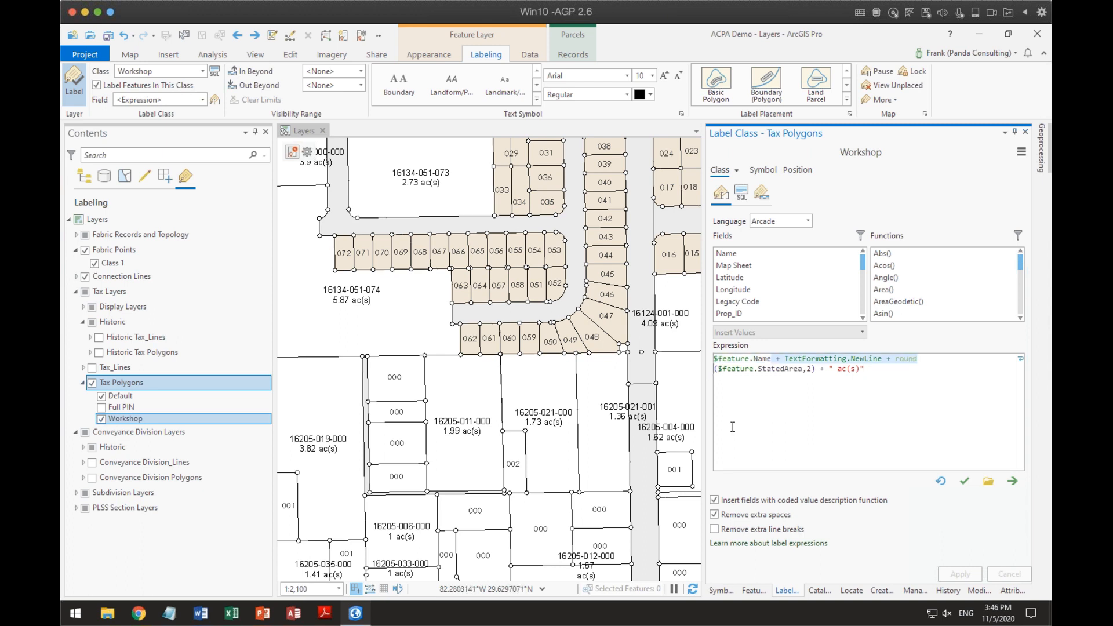
left_click(769, 359)
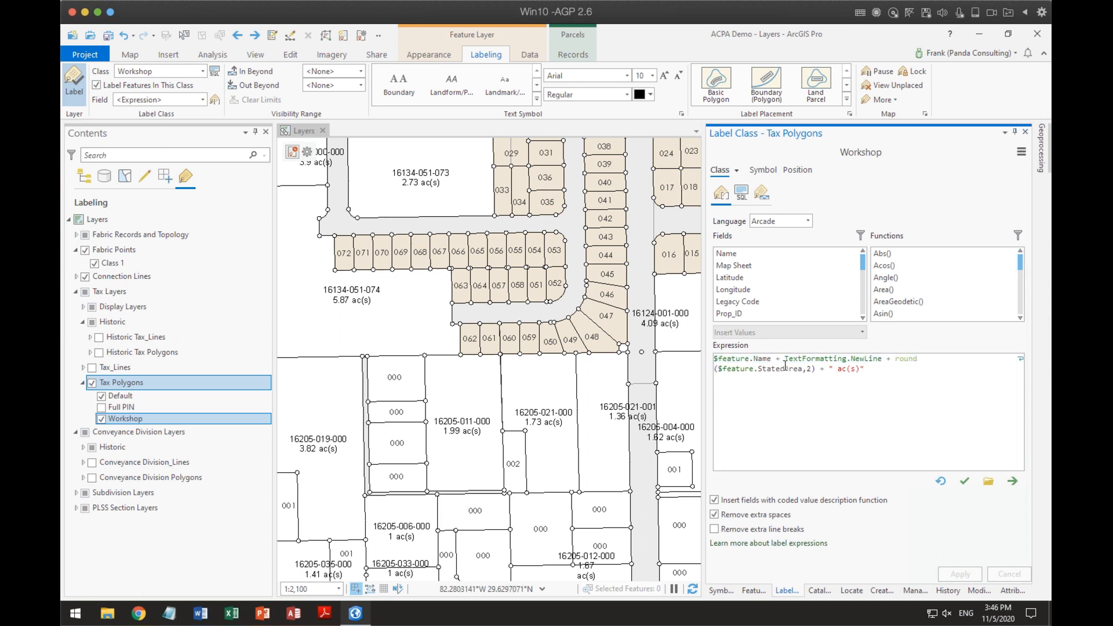
left_click_drag(785, 360, 814, 383)
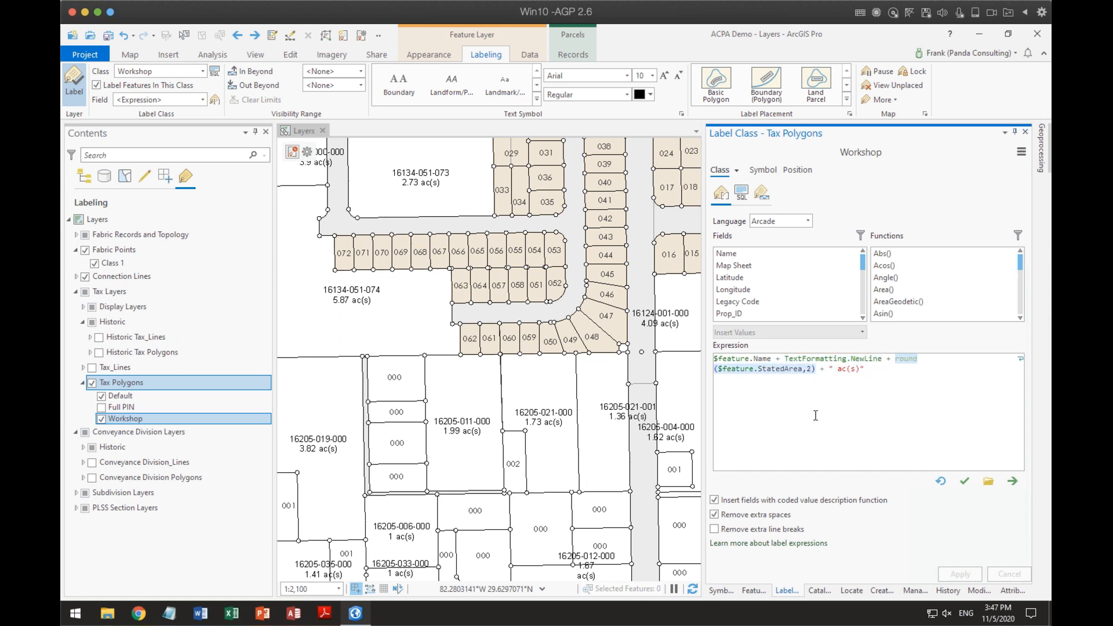
left_click(847, 369)
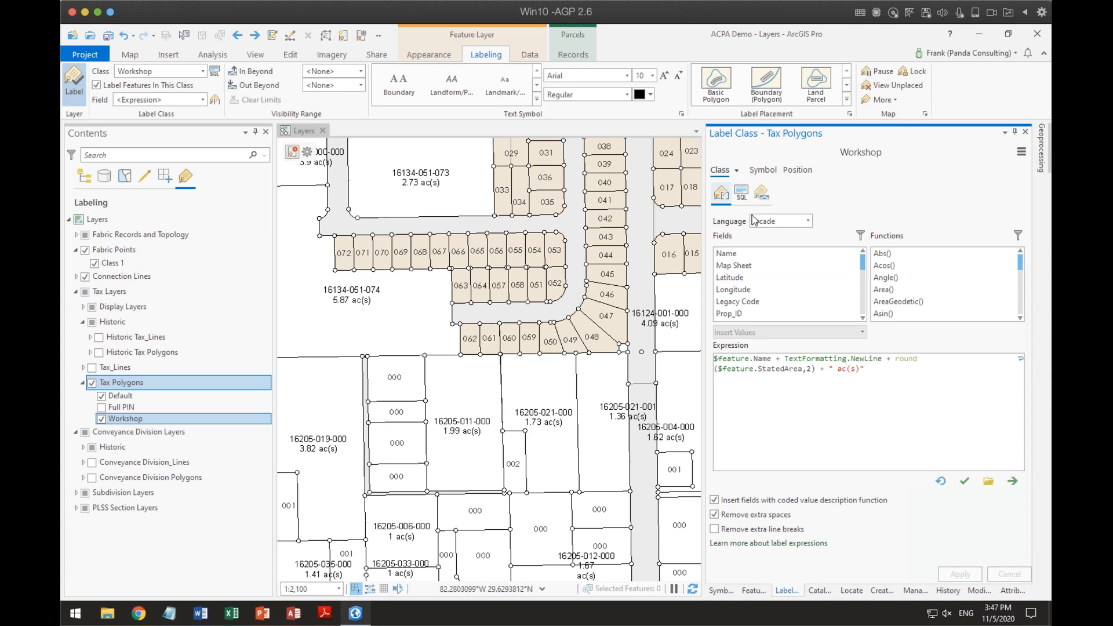
Switch to the Default label class and review its SQL query and label expression.
left_click(736, 170)
left_click(752, 186)
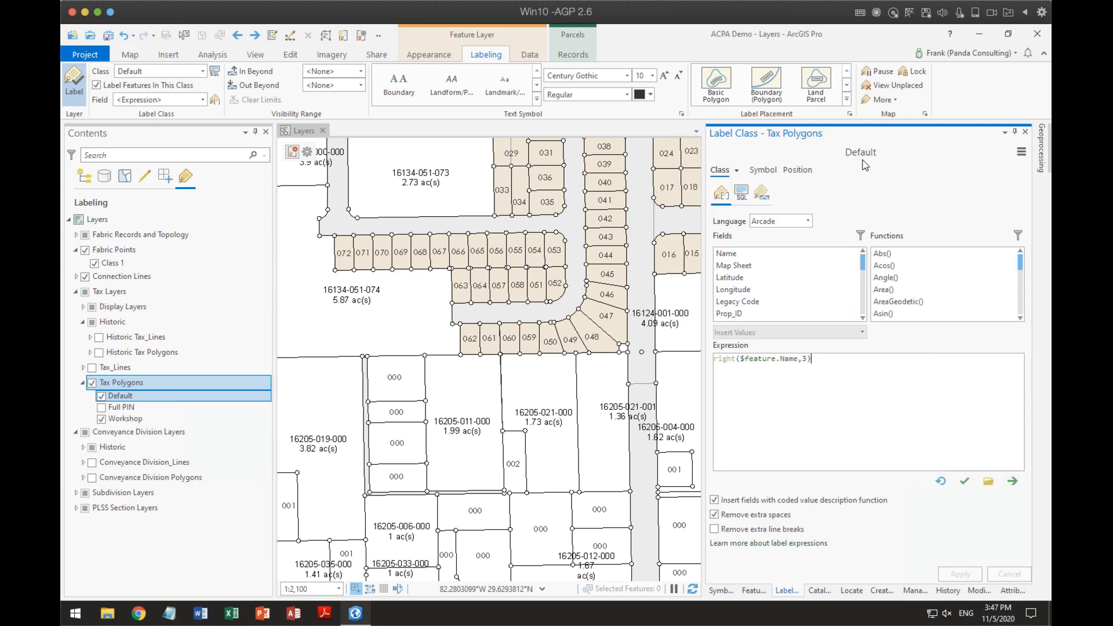
left_click(741, 193)
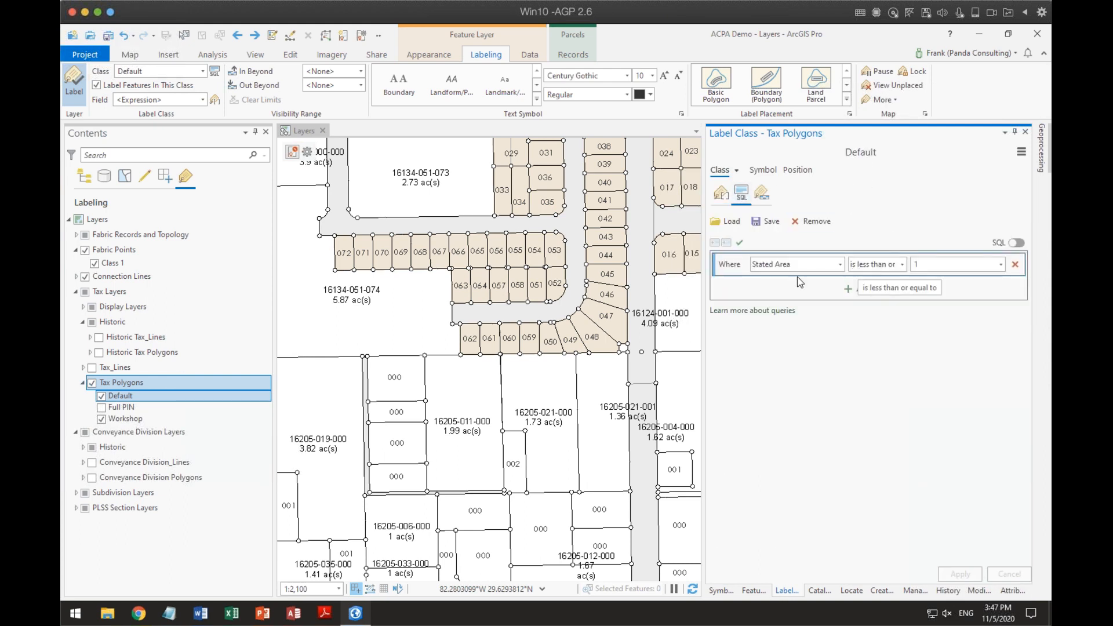
left_click(722, 193)
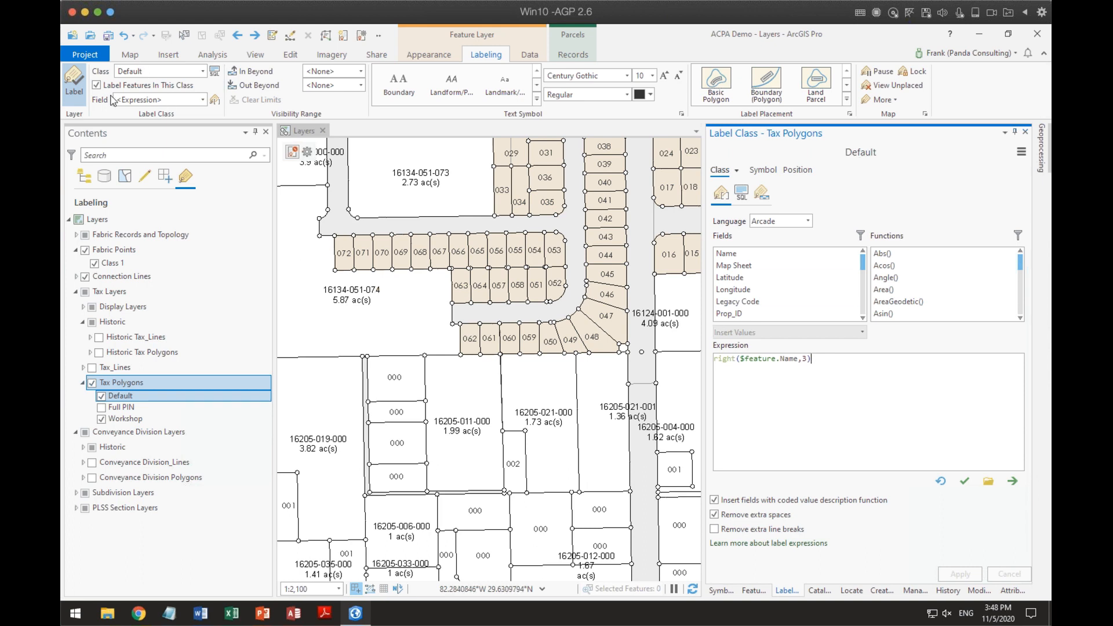
left_click(201, 73)
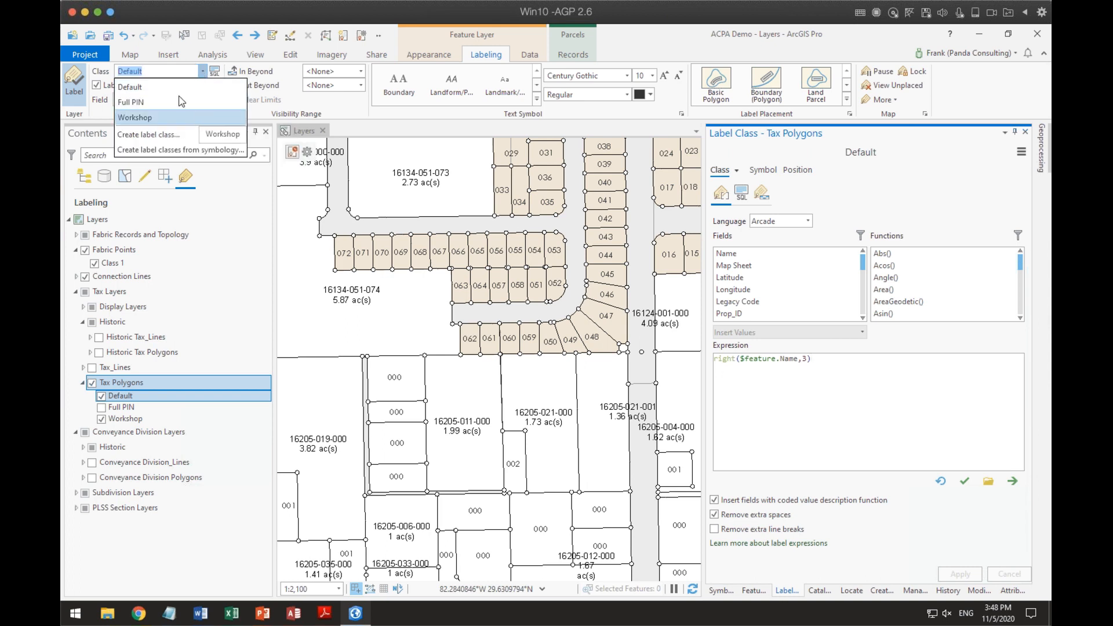
left_click(191, 70)
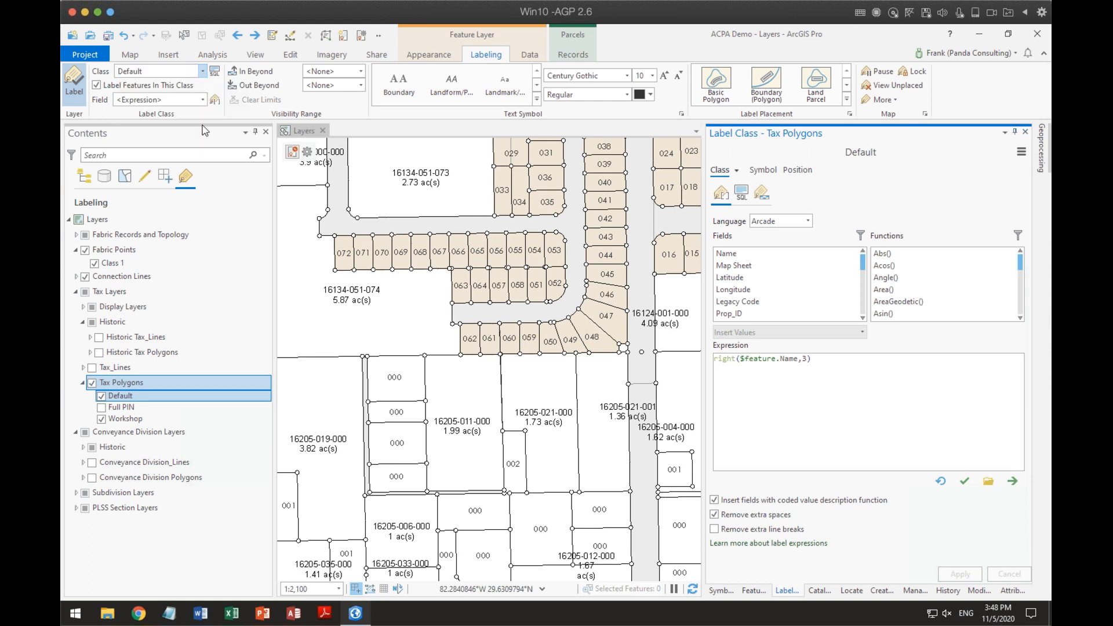
left_click(137, 396)
right_click(140, 398)
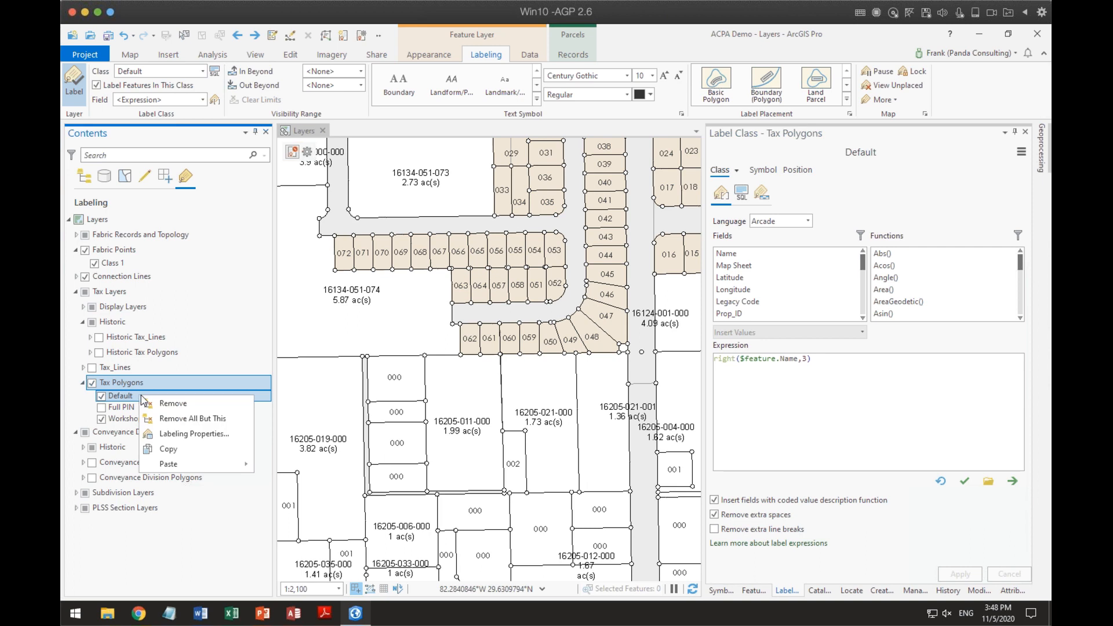
left_click(177, 443)
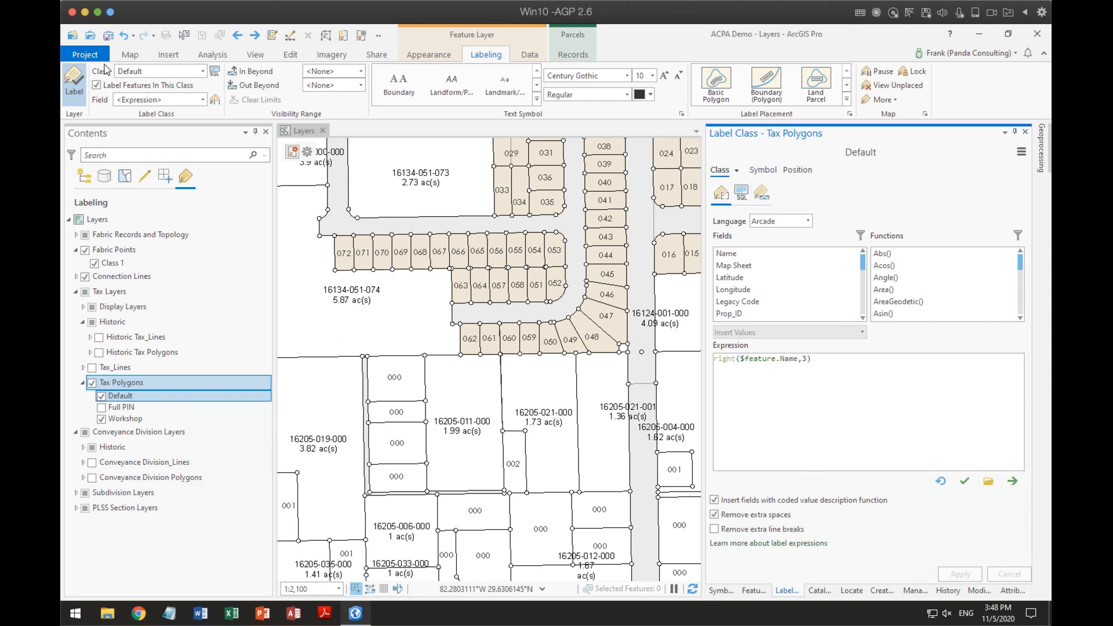
left_click(153, 70)
left_click(202, 70)
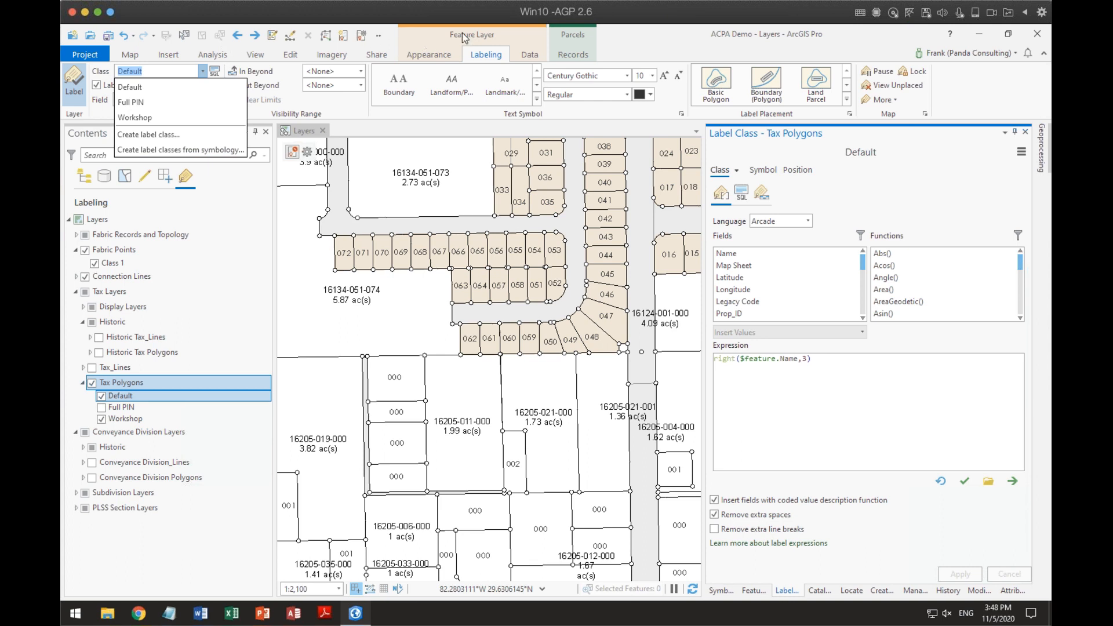
left_click(621, 40)
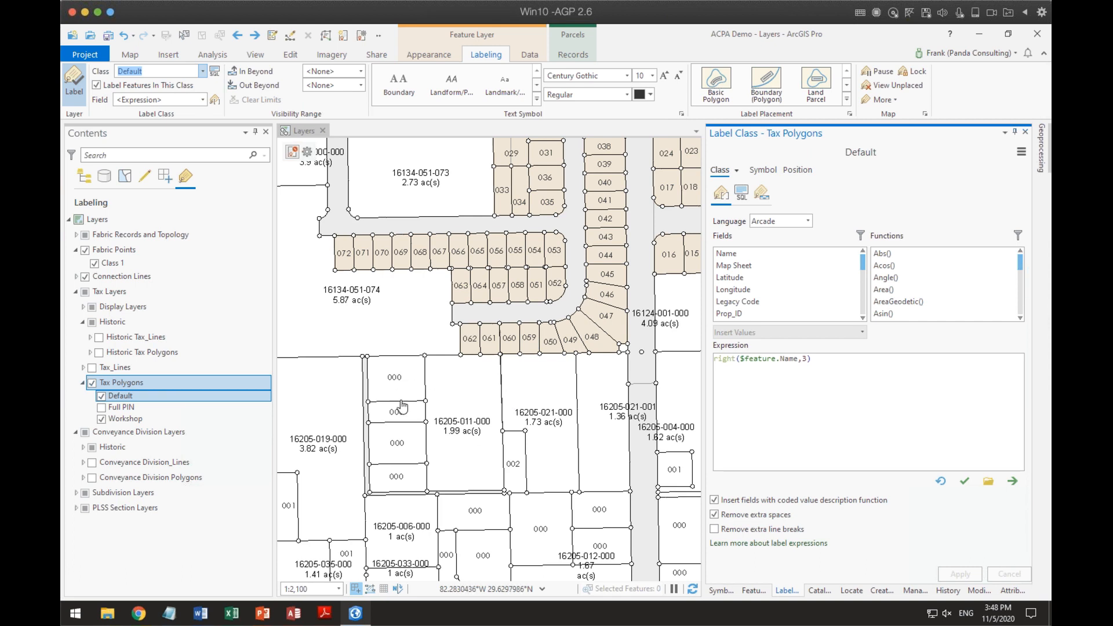
Set the Default class's label font to Calibri at size 9.
left_click(627, 76)
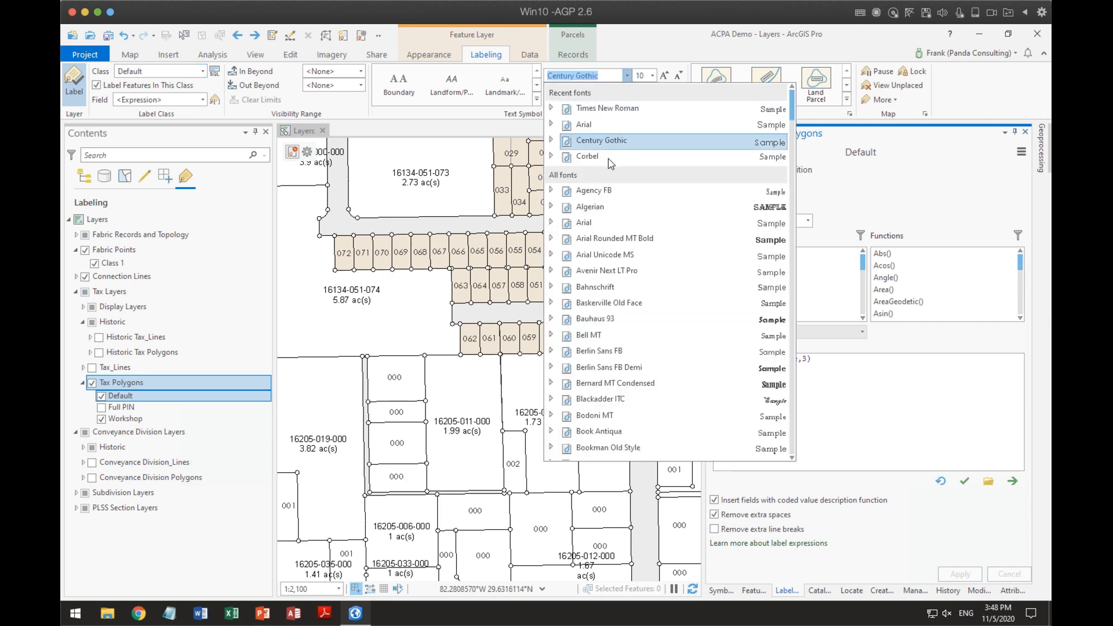
scroll(627, 261, "down", 10)
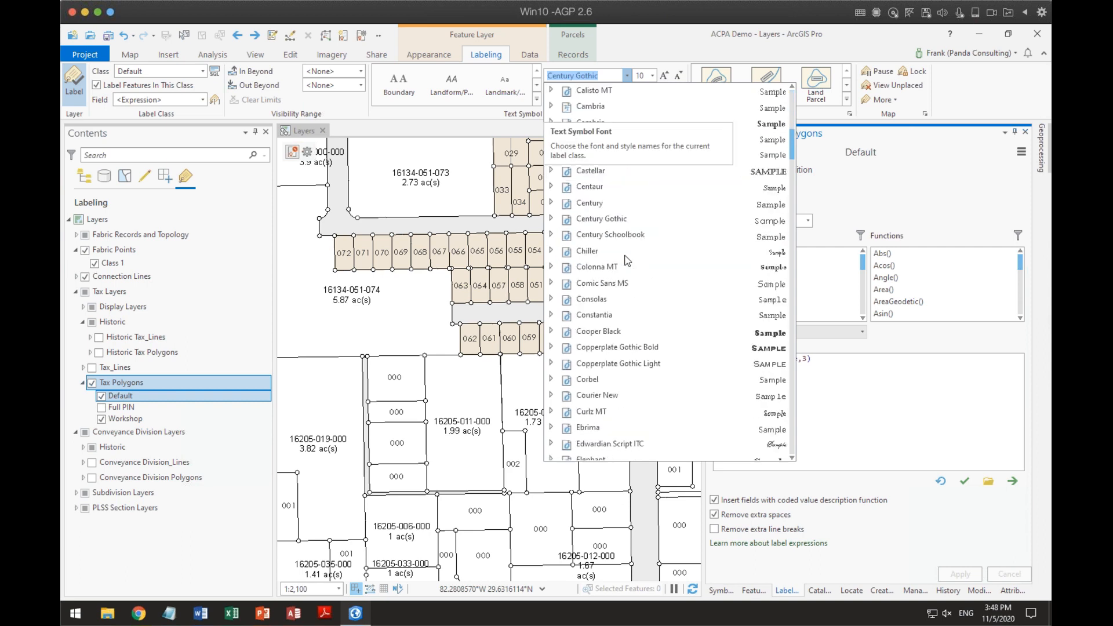
scroll(630, 266, "up", 4)
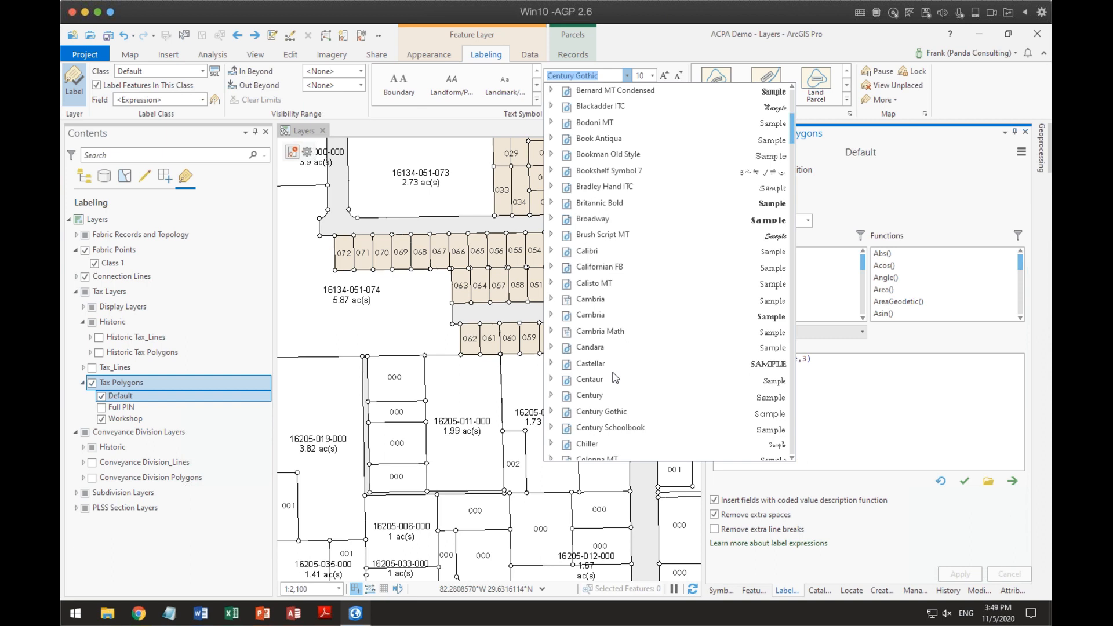
left_click(623, 250)
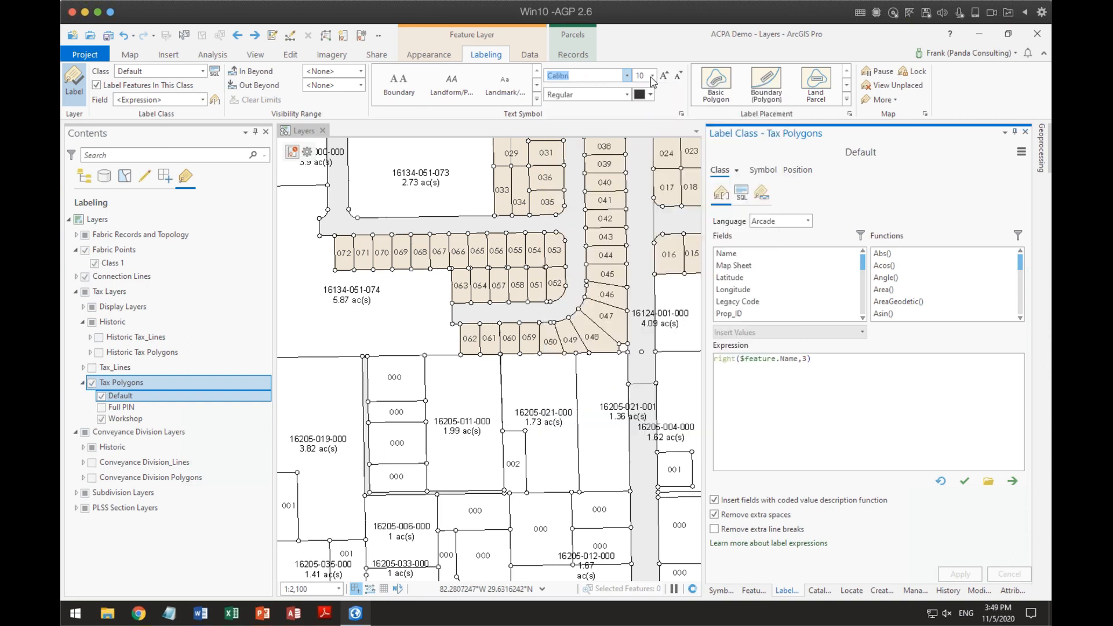
left_click(653, 76)
left_click(642, 110)
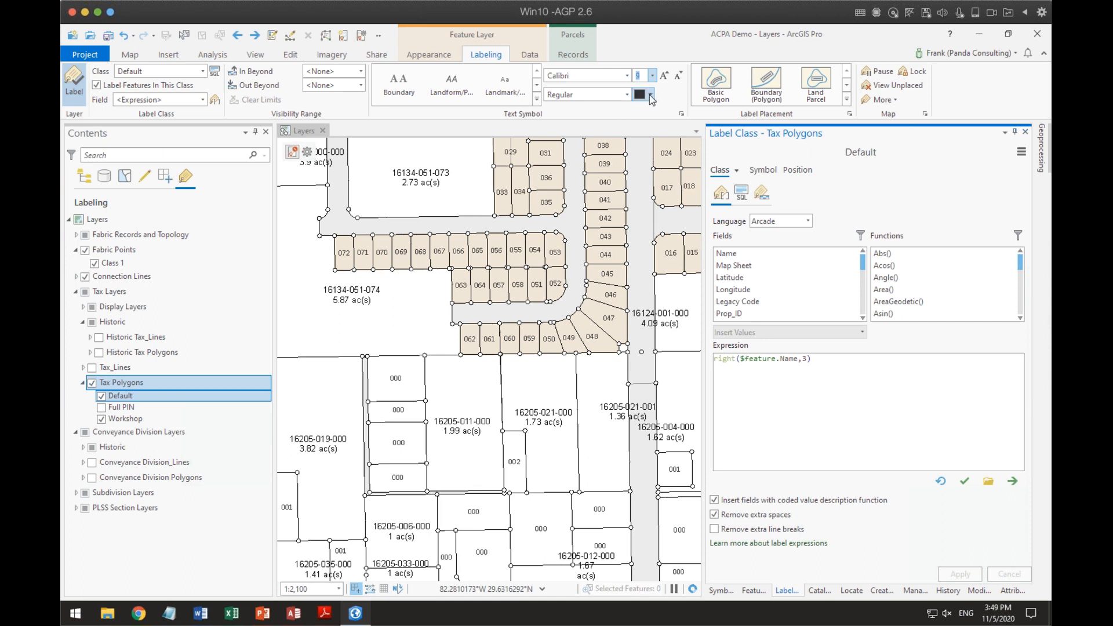
Try a light gray text color on the Default labels and return it to dark gray.
left_click(650, 95)
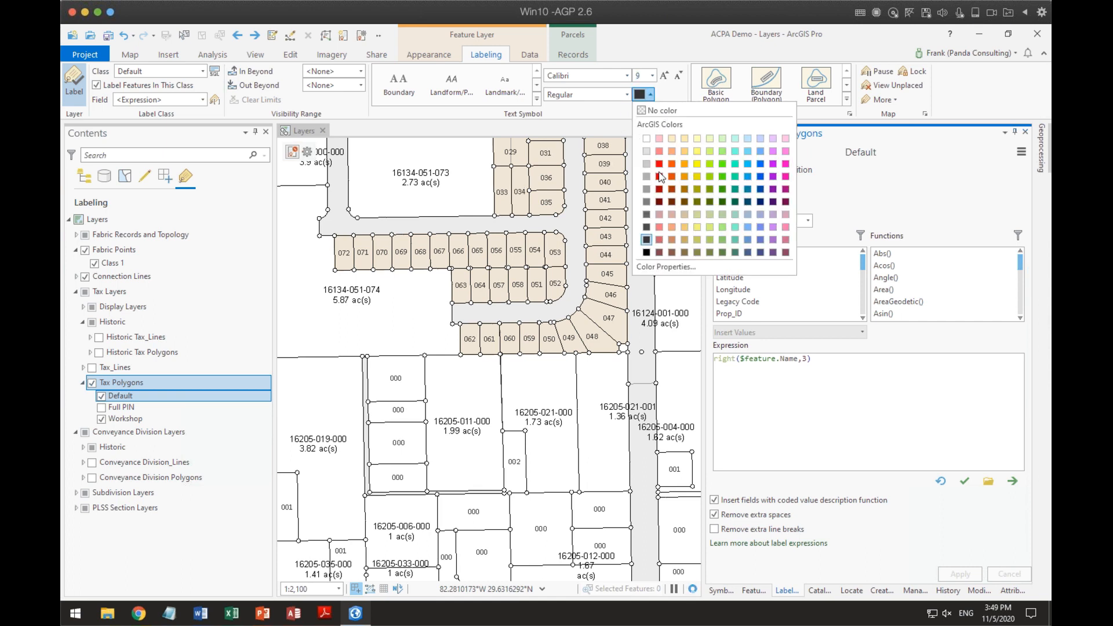
left_click(646, 176)
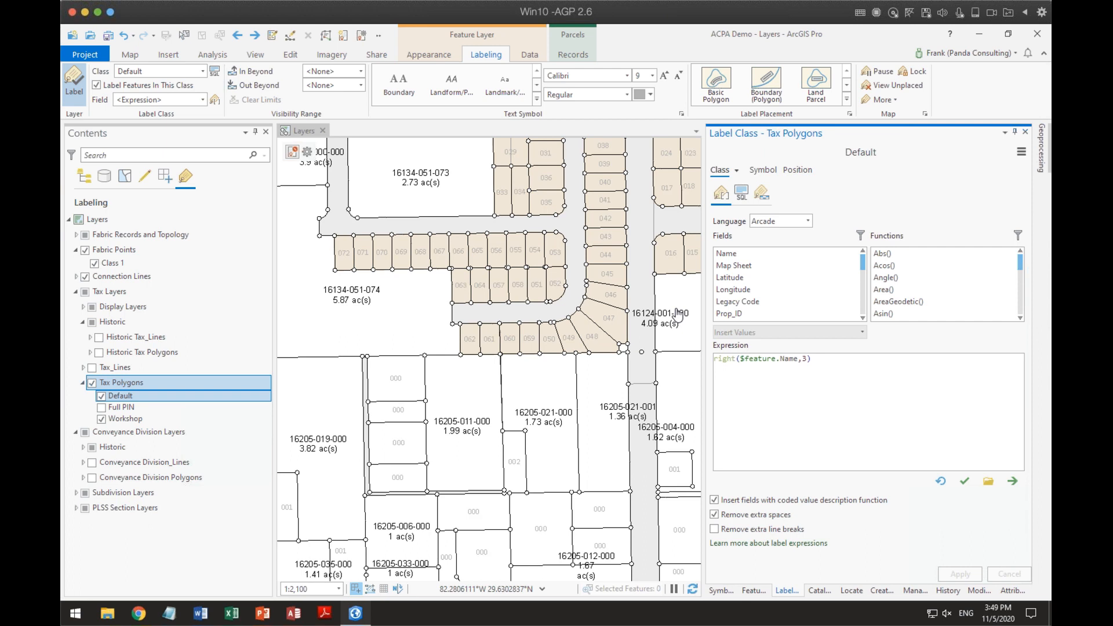
left_click(650, 95)
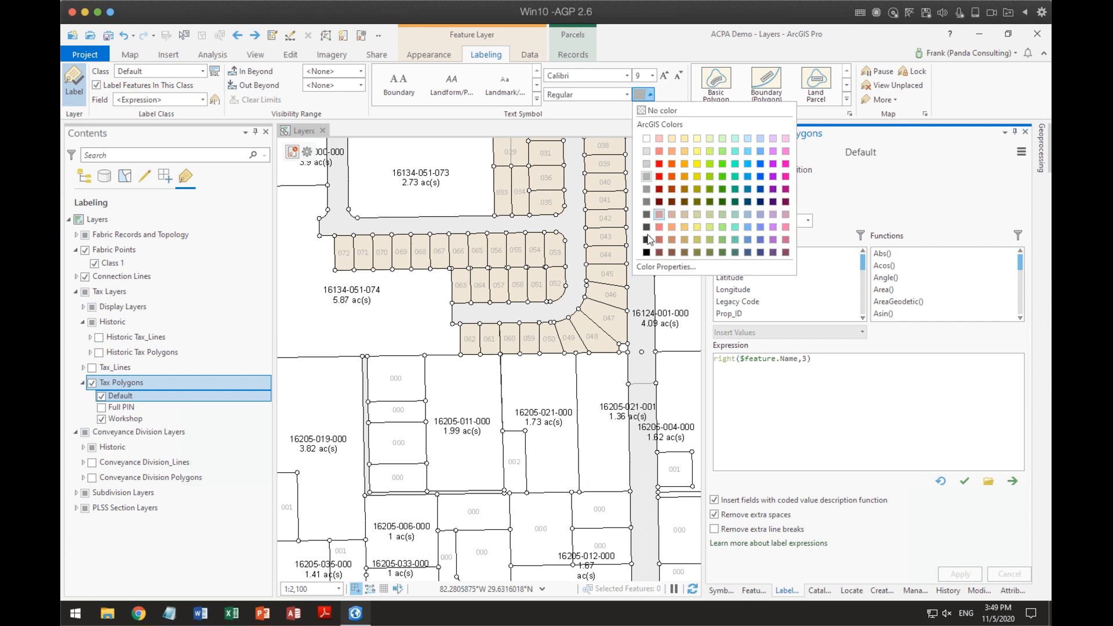
left_click(647, 239)
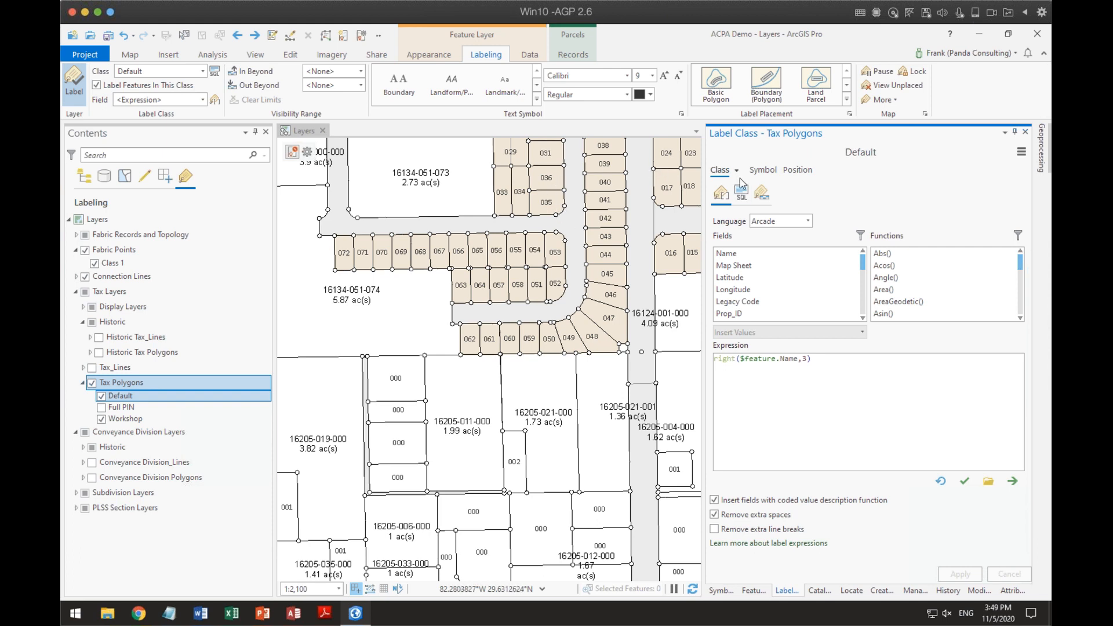
Add a white fill halo to the Default class's label text symbol and apply it.
left_click(761, 172)
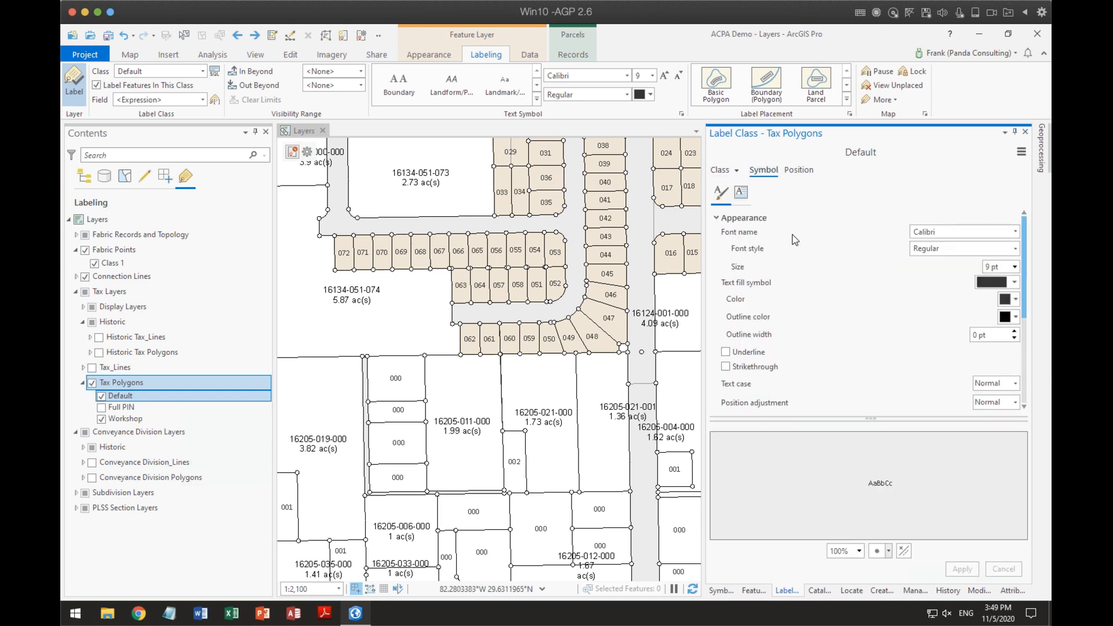
scroll(898, 349, "down", 3)
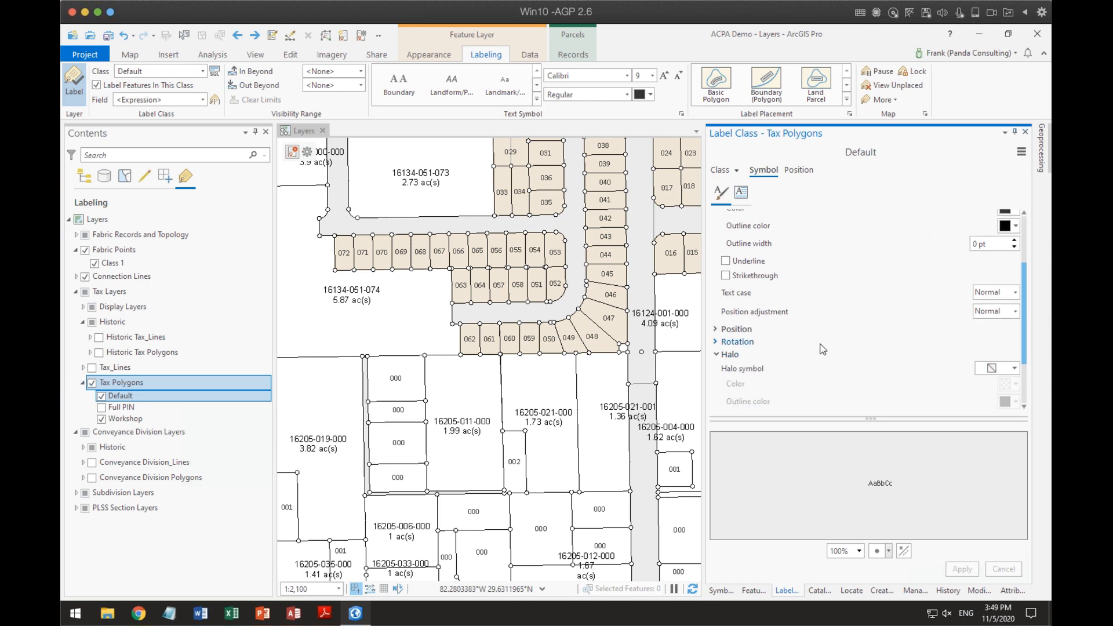
left_click(725, 354)
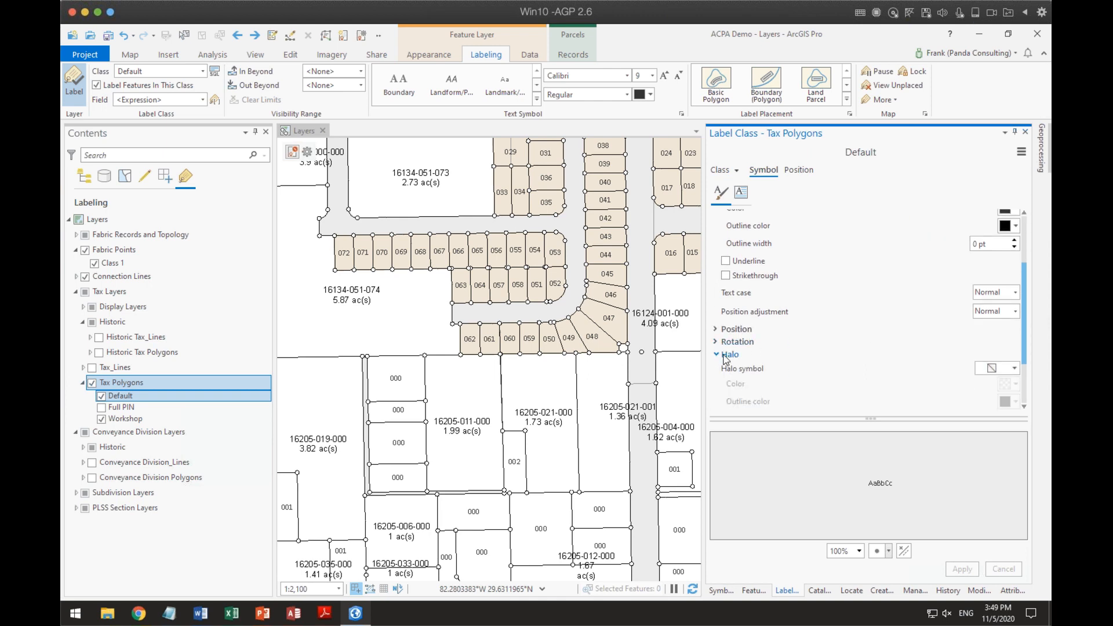
left_click(1013, 369)
left_click(953, 459)
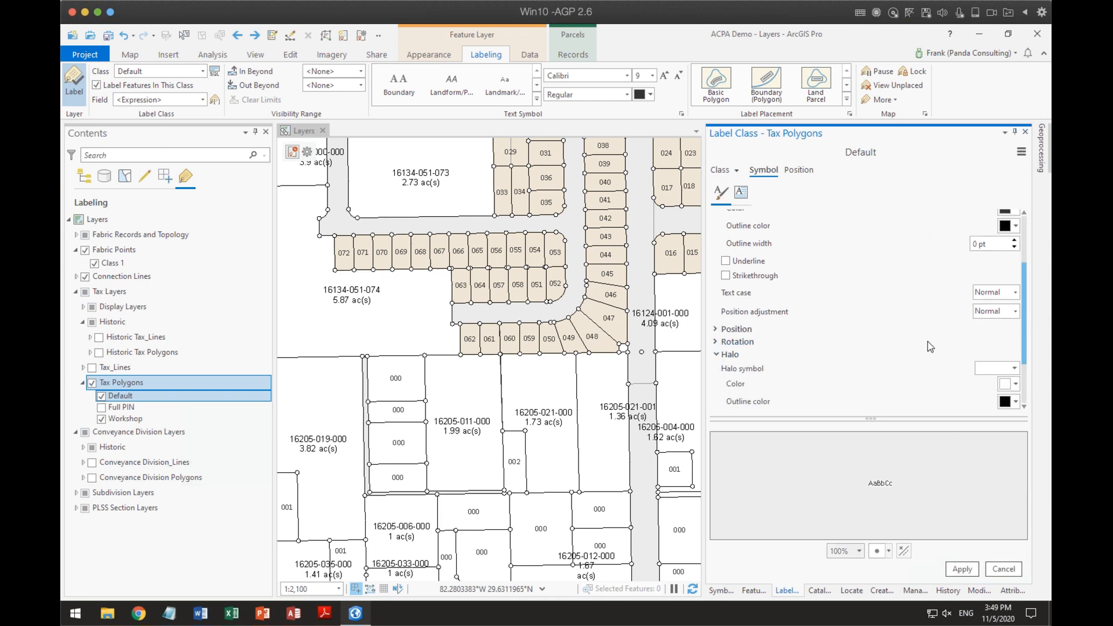
scroll(913, 336, "down", 1)
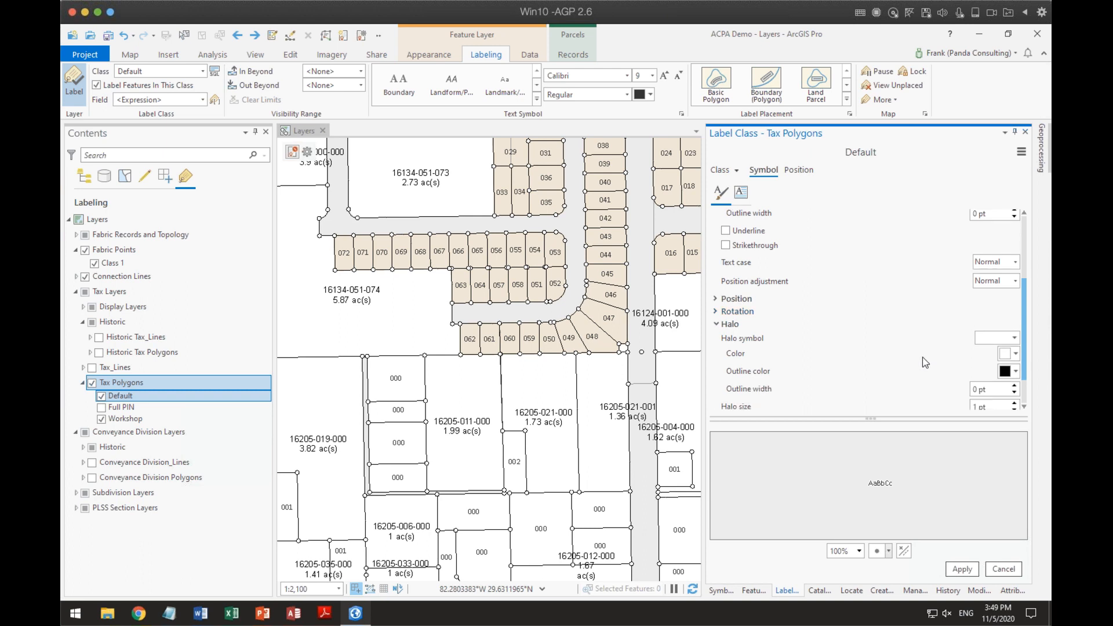
left_click(962, 571)
left_click(962, 568)
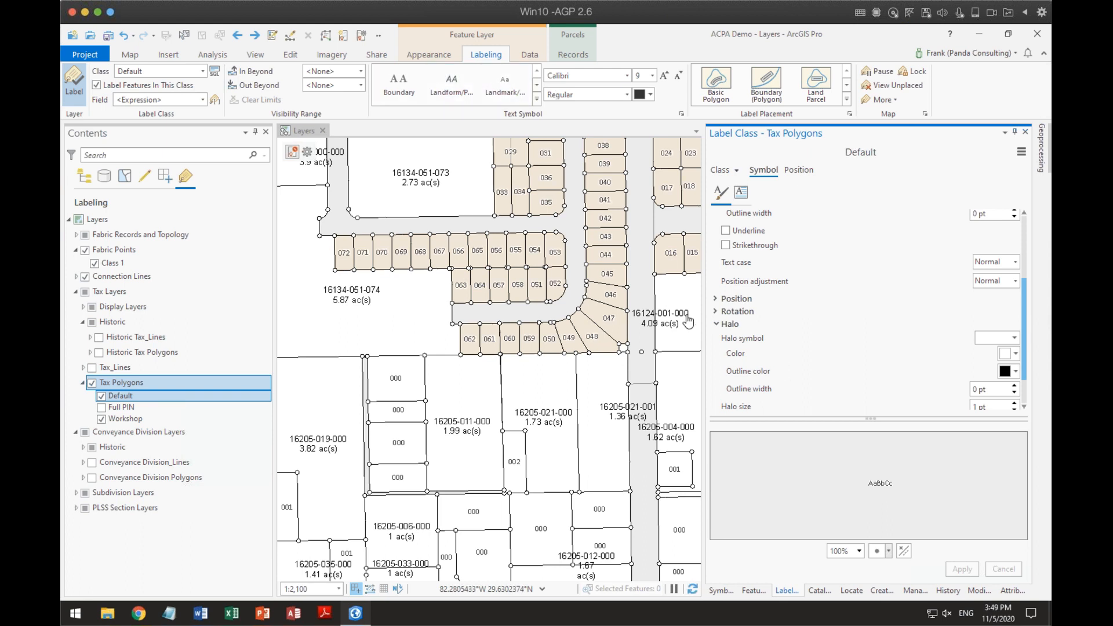
Try a 5 pt halo size on the Default labels and return it to 1 pt.
scroll(739, 388, "down", 1)
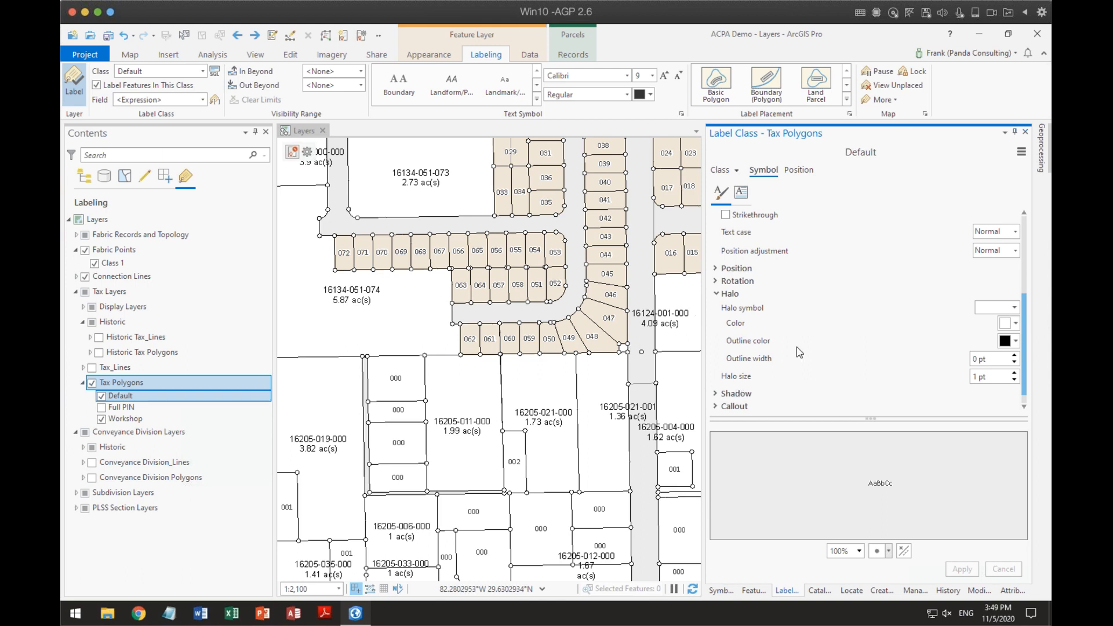
scroll(796, 346, "down", 1)
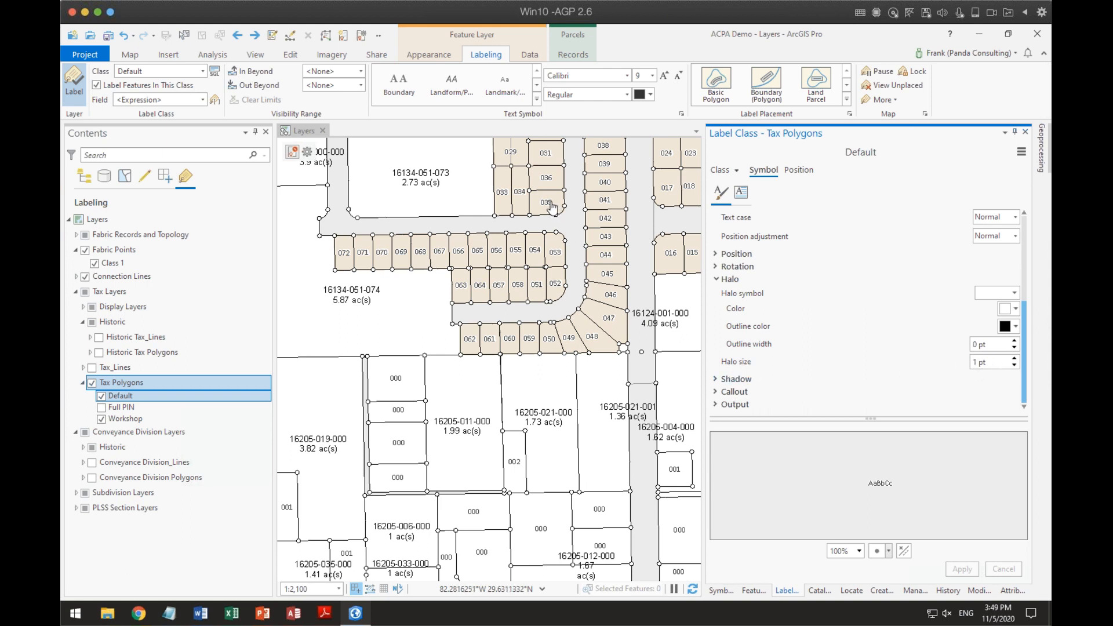
left_click(1013, 358)
left_click(1014, 358)
left_click(960, 570)
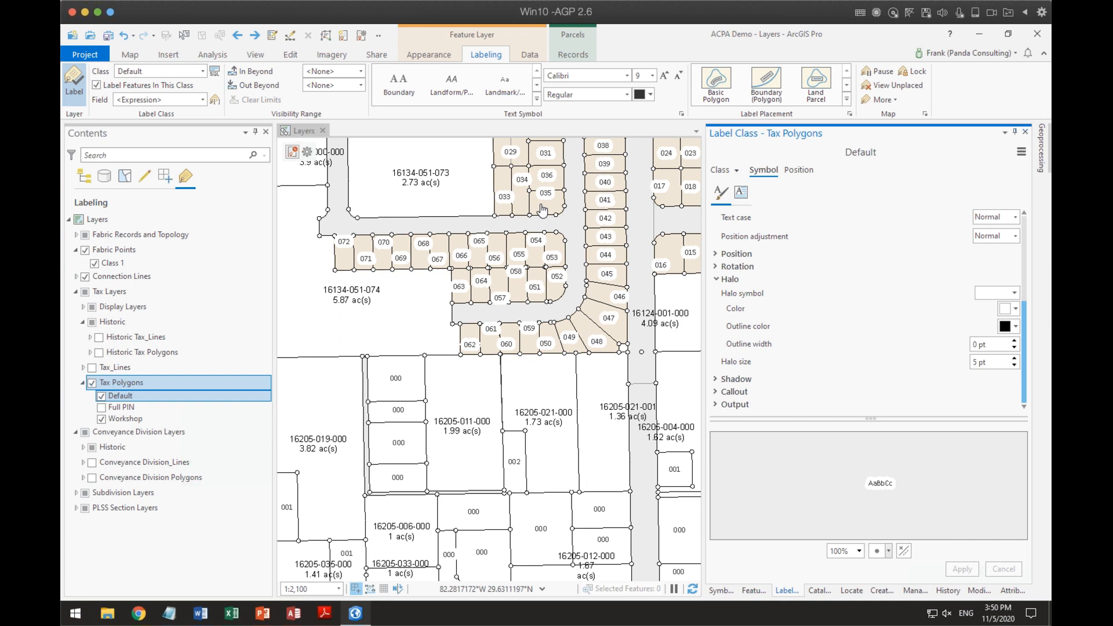
left_click(1014, 365)
left_click(1015, 366)
left_click(961, 569)
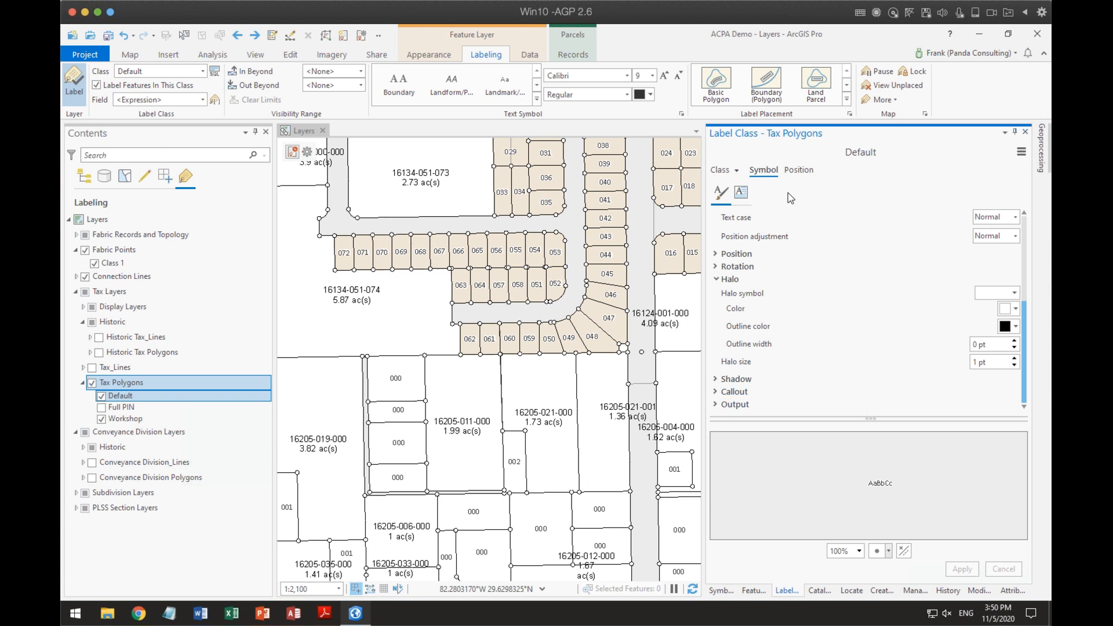
Switch to the Workshop label class and set its label font to Calibri, Bold, 12 pt.
left_click(736, 170)
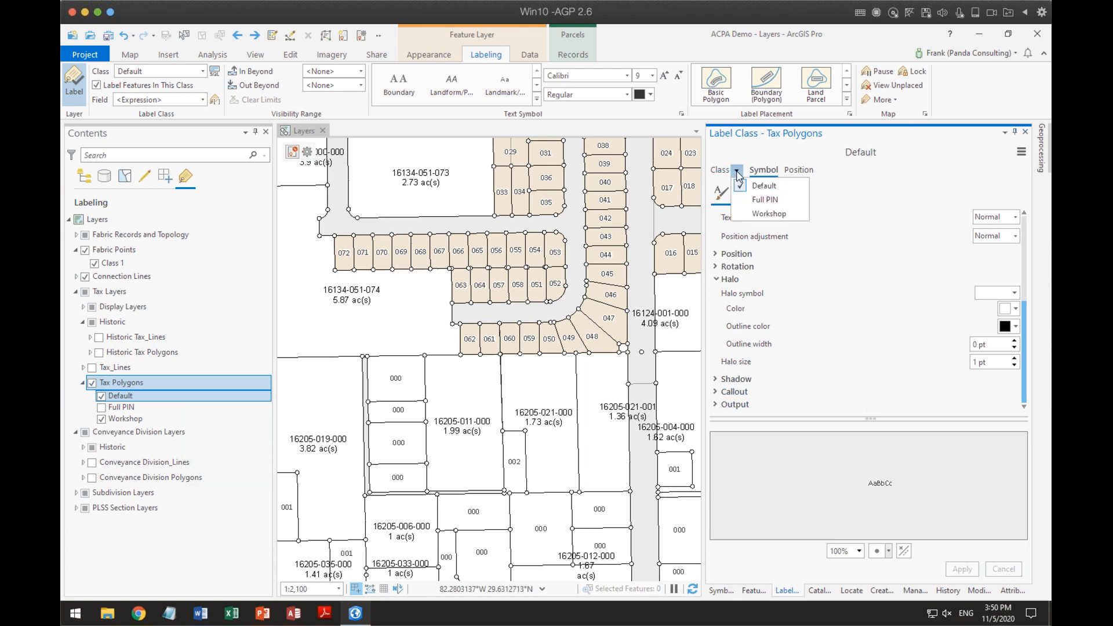
left_click(760, 214)
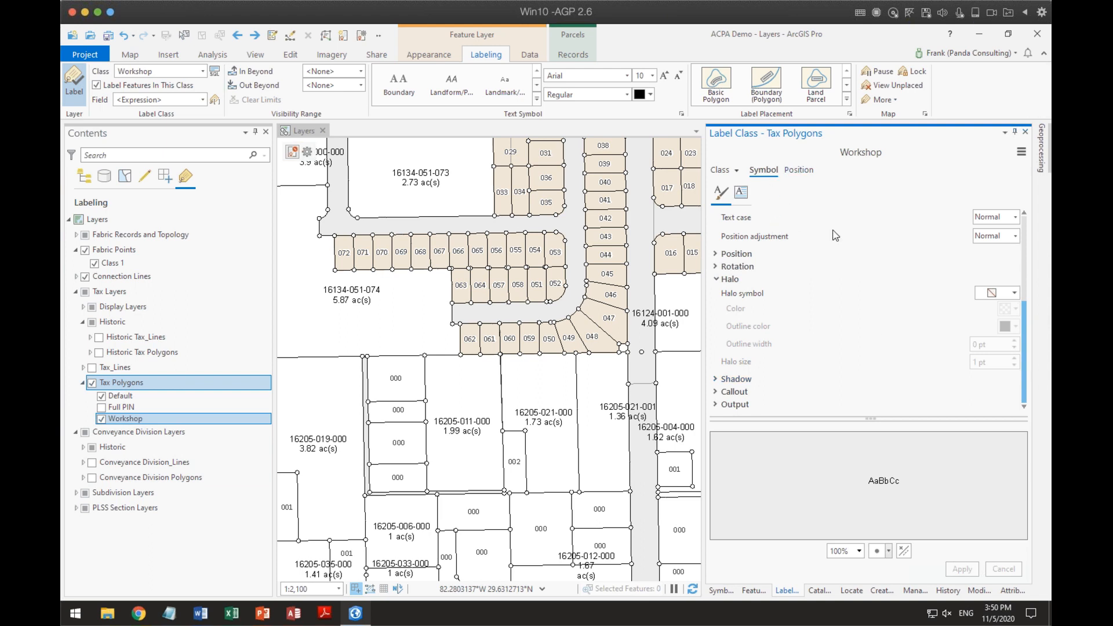
scroll(901, 249, "up", 5)
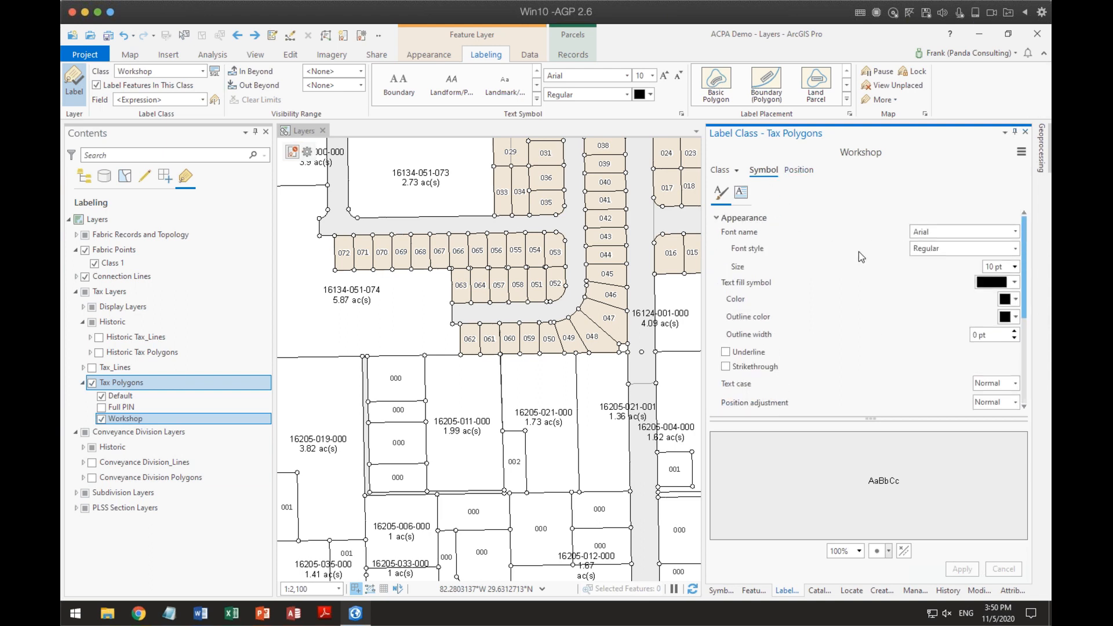
left_click(1011, 230)
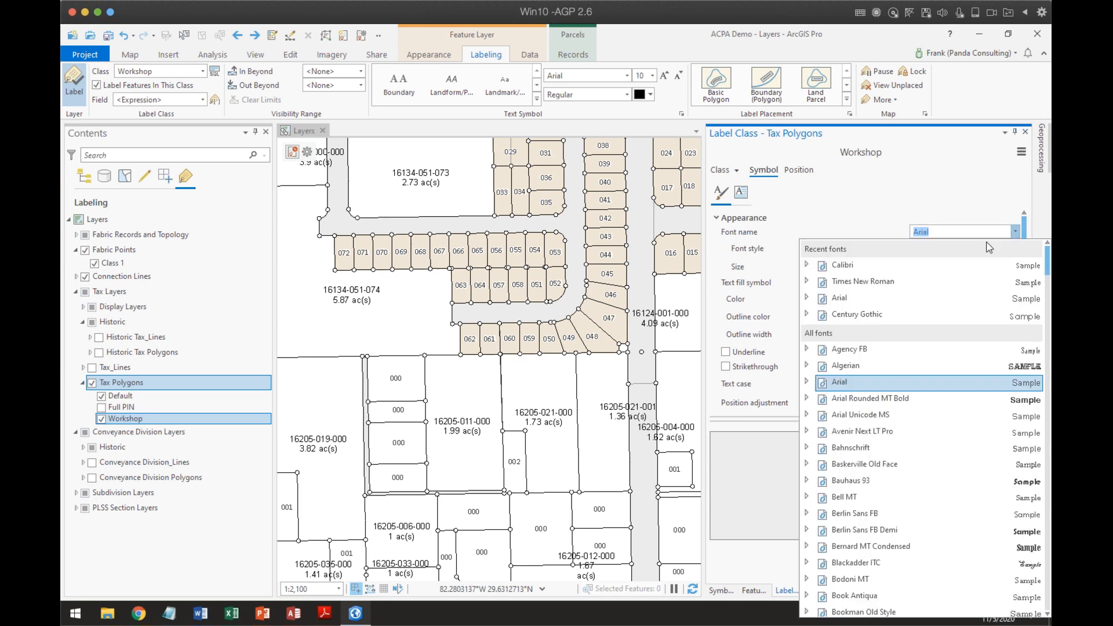
left_click(843, 264)
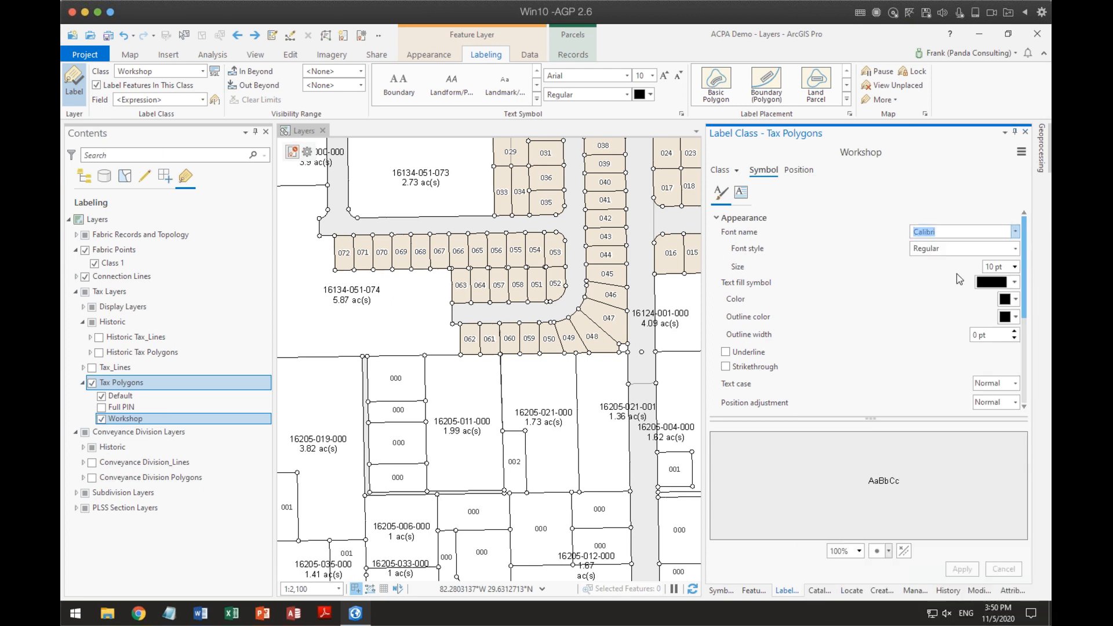
left_click(1014, 248)
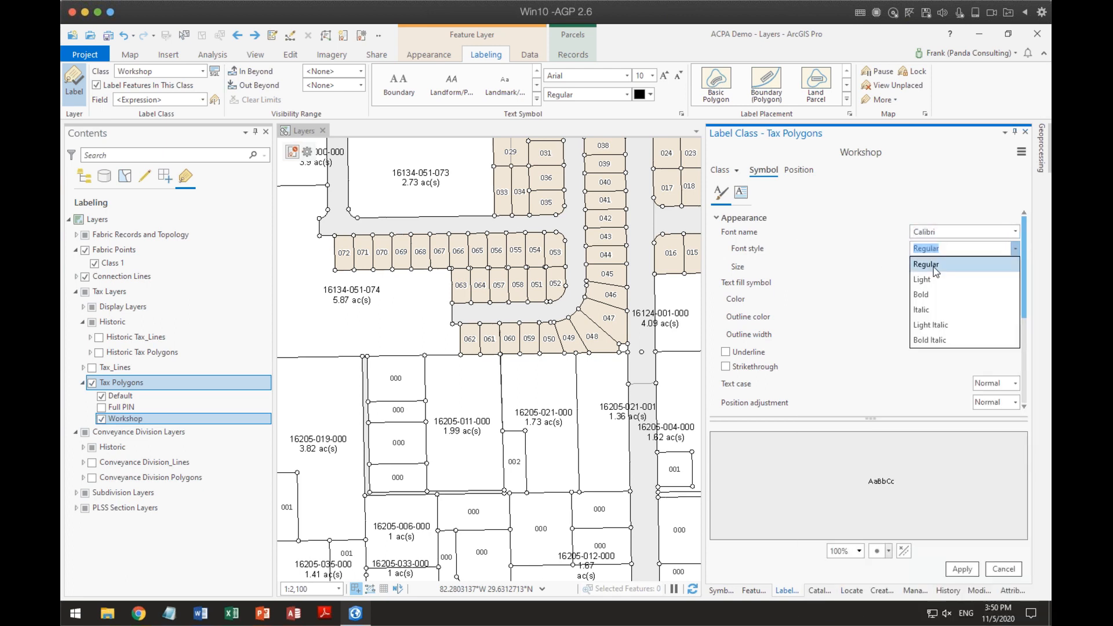
left_click(933, 295)
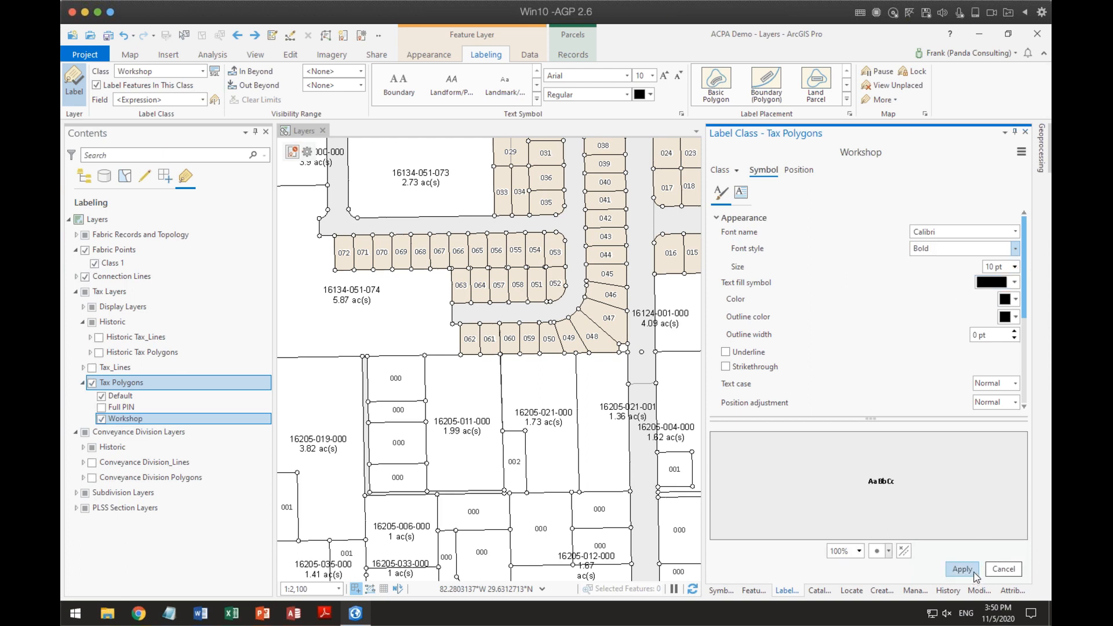
left_click(1015, 266)
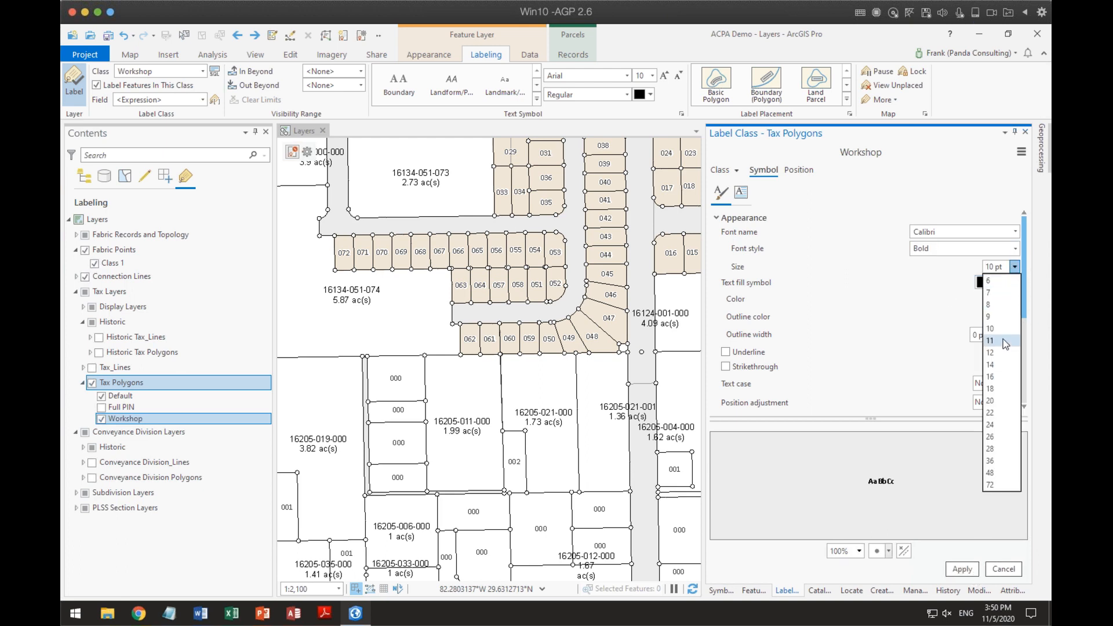
left_click(991, 353)
left_click(961, 568)
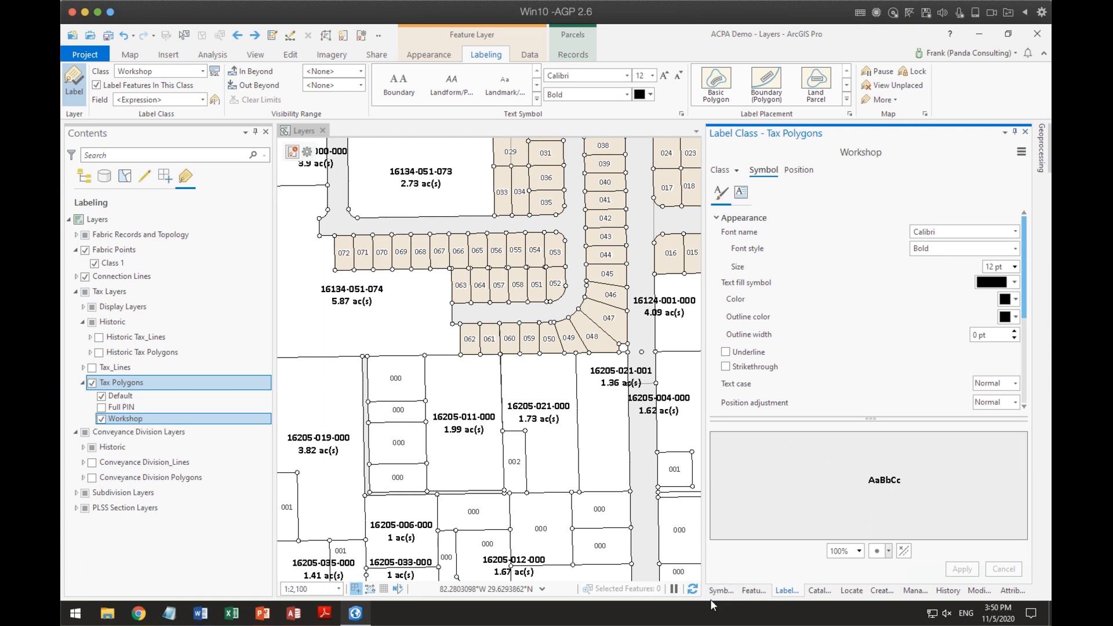
Insert the opening bold tag " <Bol>" + before $feature.Name in the Workshop class's label expression.
left_click(719, 170)
left_click(878, 413)
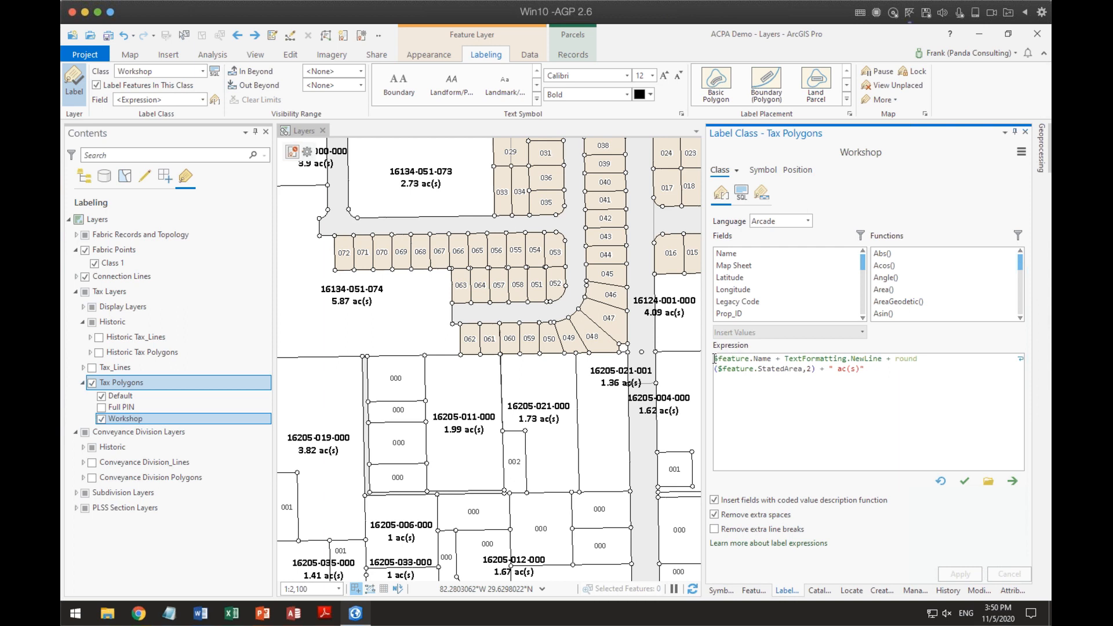
type("\" ")
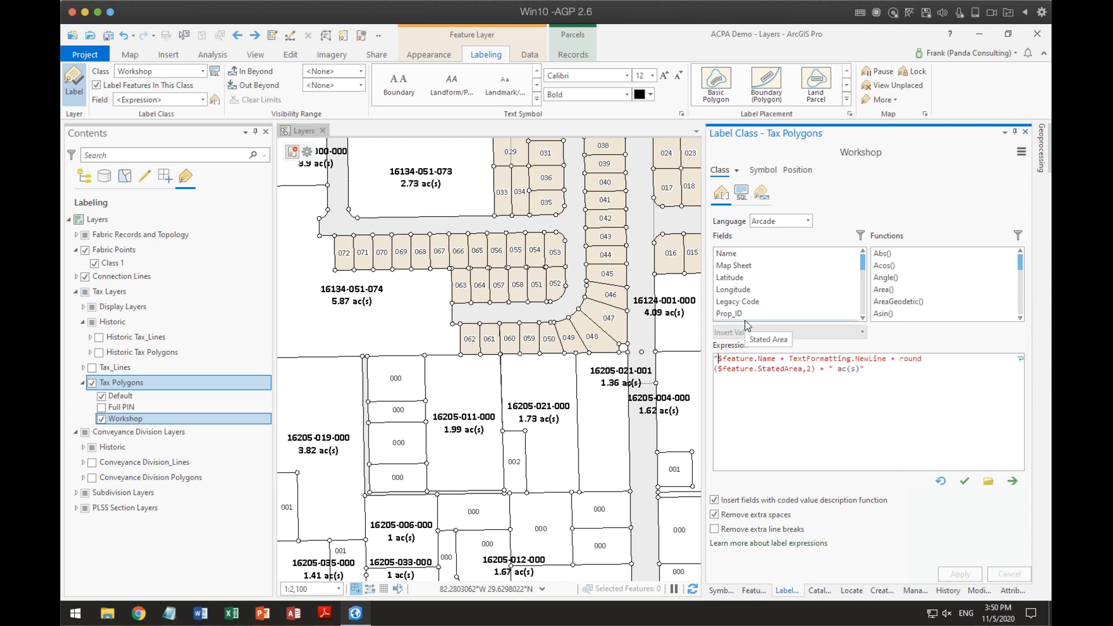
type("<Bol>")
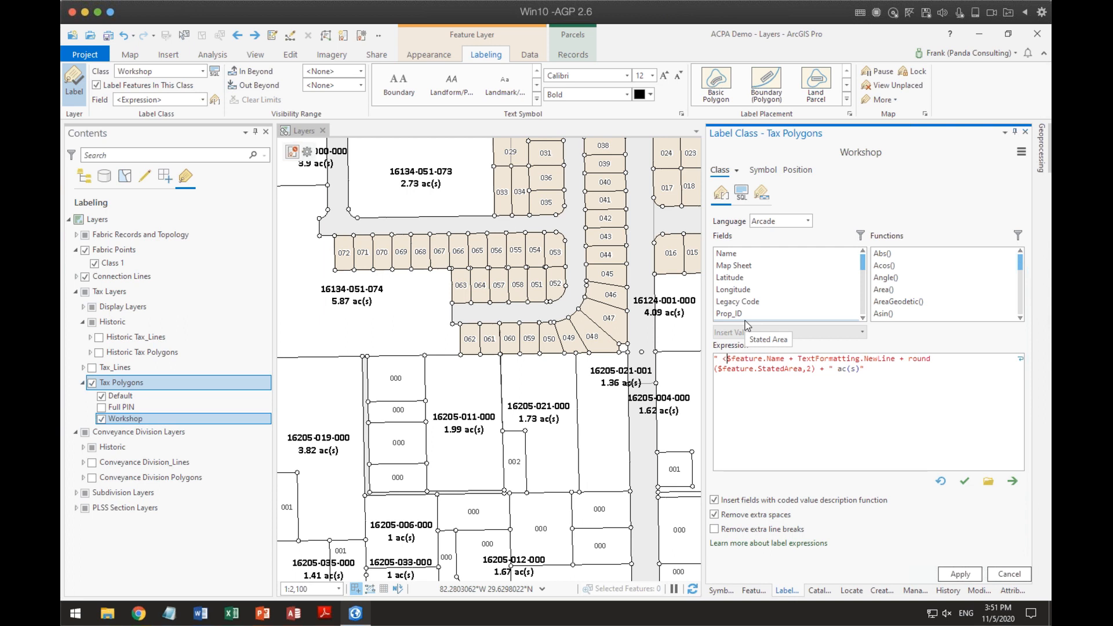
type(" +")
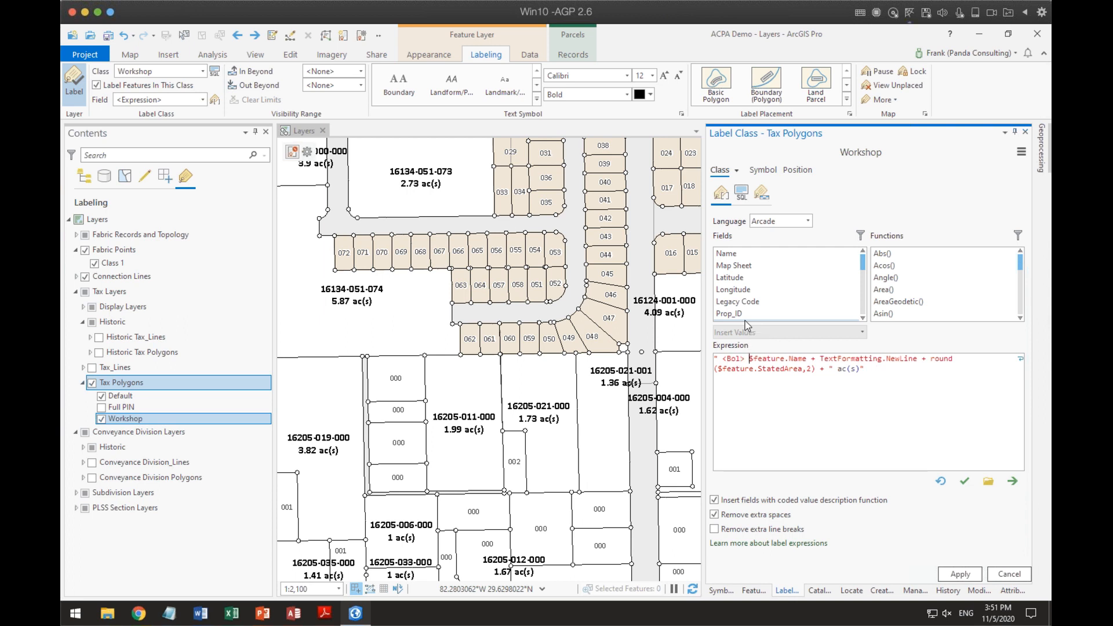
key("Right")
key("Right")
key("Right")
key("Right")
key("Right")
key("Right")
key("Right")
key("Right")
key("Left")
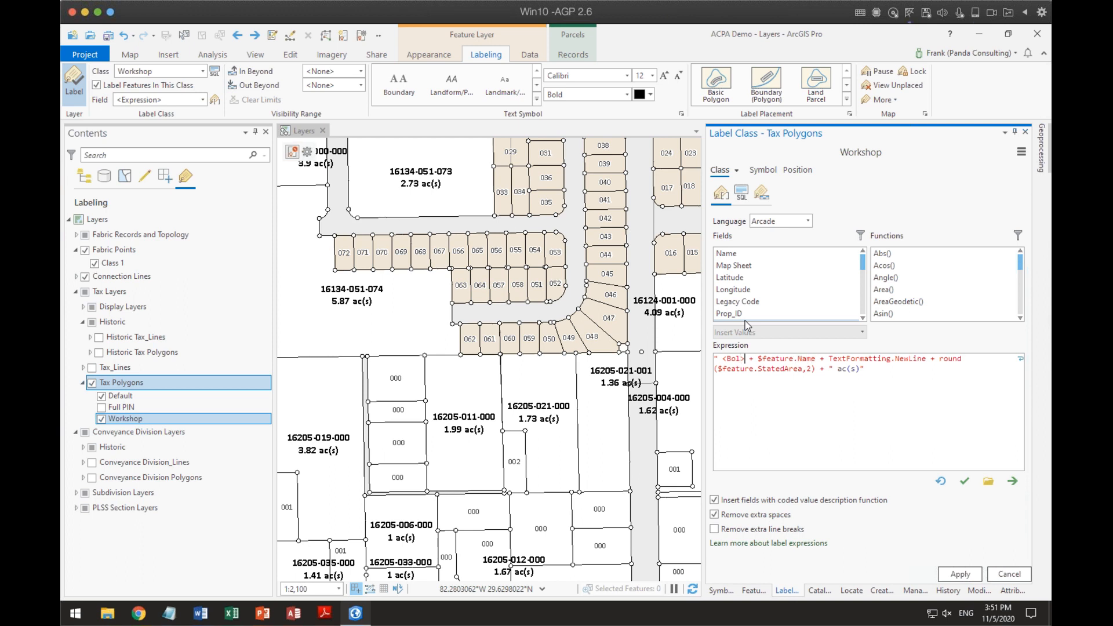
type("\"")
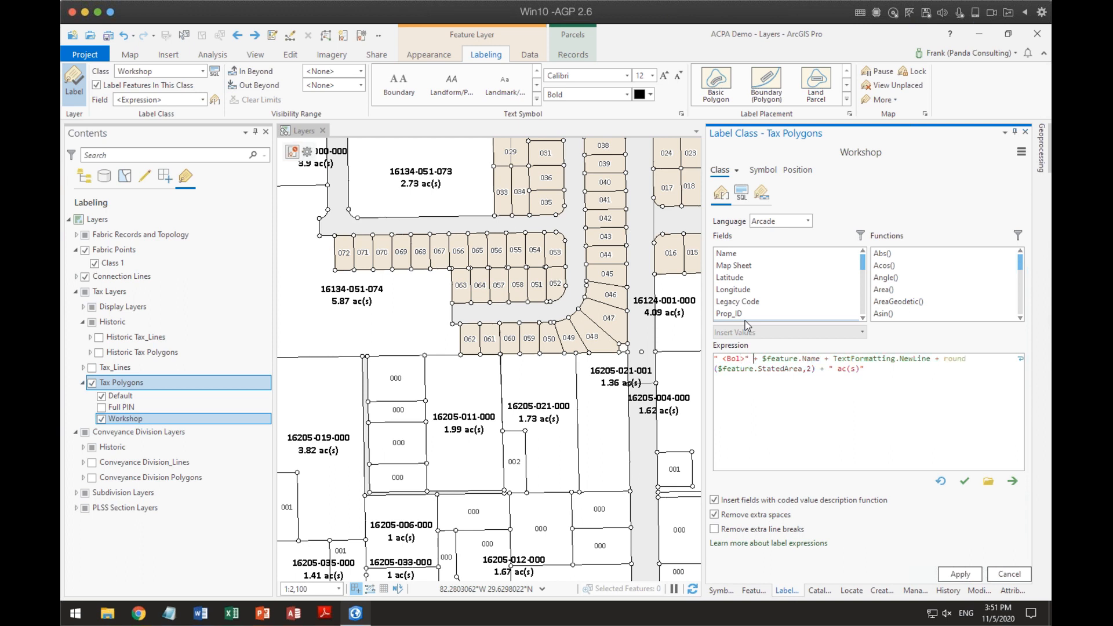
Add the closing tag + "</Bol>" after $feature.Name in the Workshop expression, then validate and apply the expression.
key("Right")
key("Right")
key("Right")
key("Right")
key("Right")
type("+")
type("\"<")
type("/")
type("Bol>")
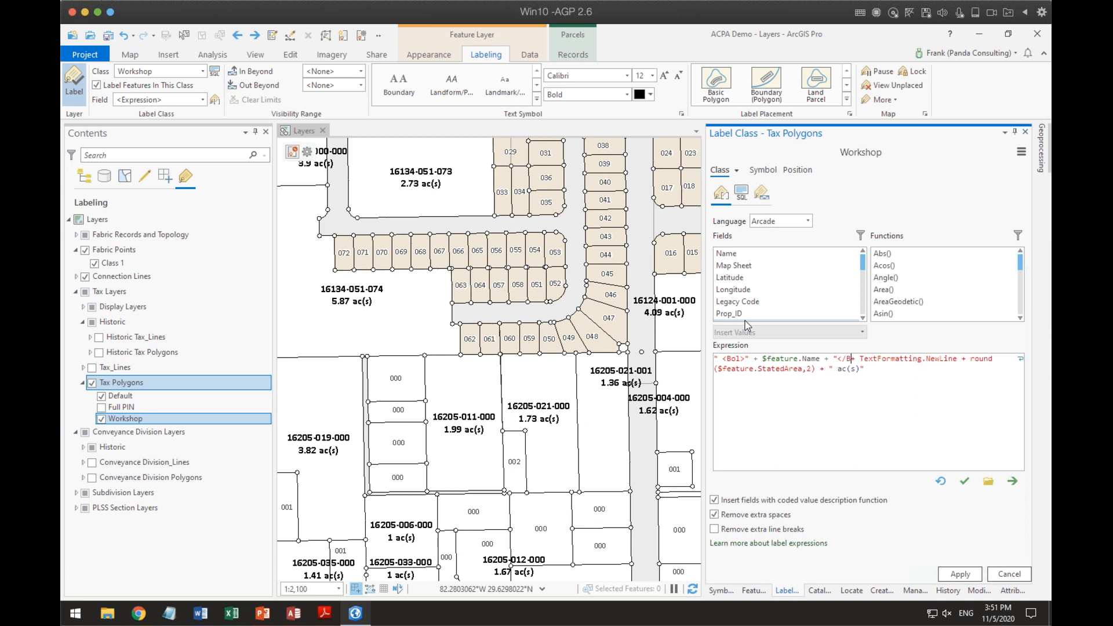
type("\"")
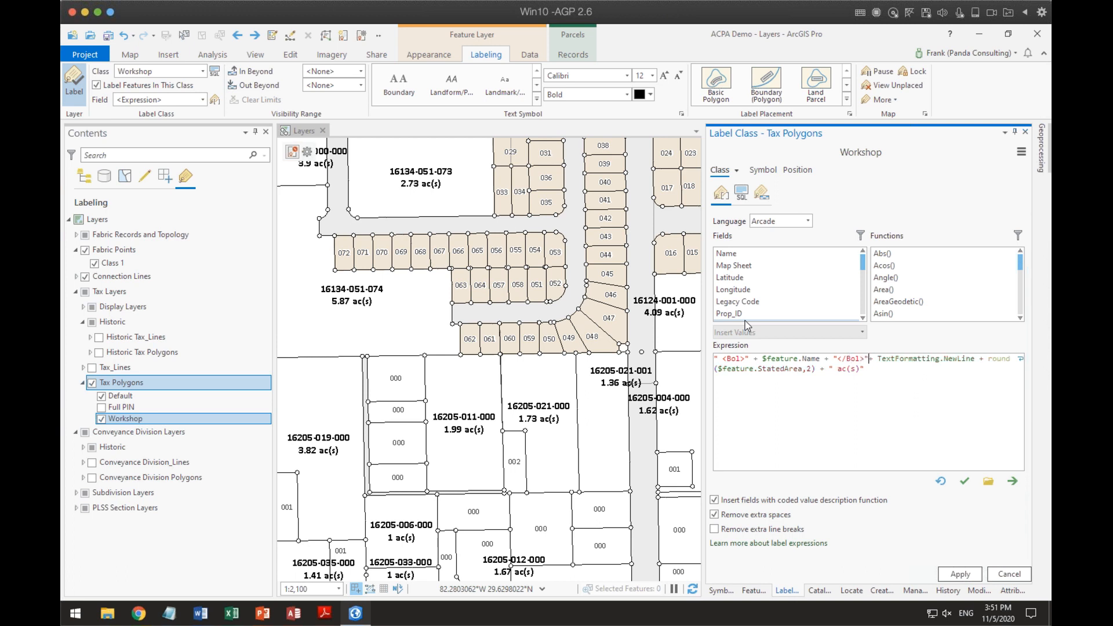
left_click(964, 481)
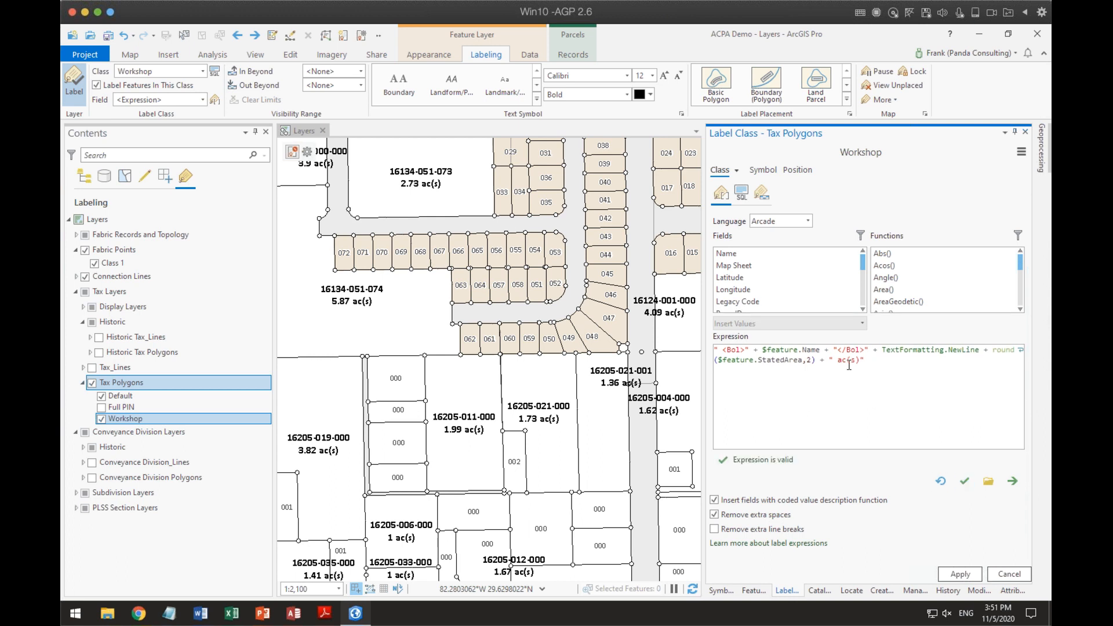
left_click(955, 577)
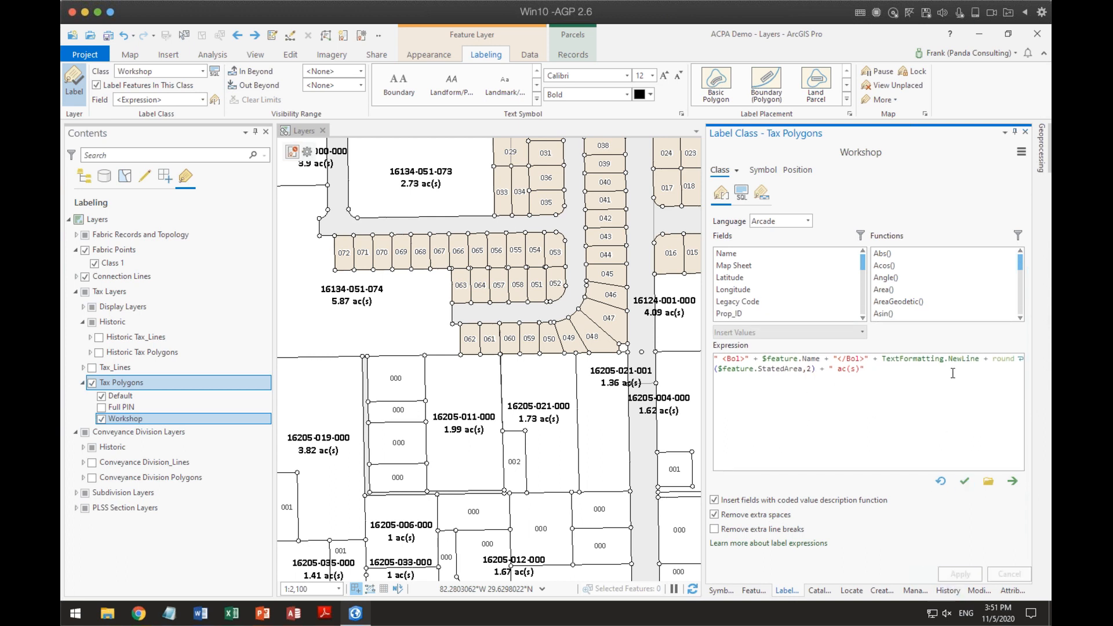
Set the Workshop class's label font style to Regular and apply it.
left_click(763, 170)
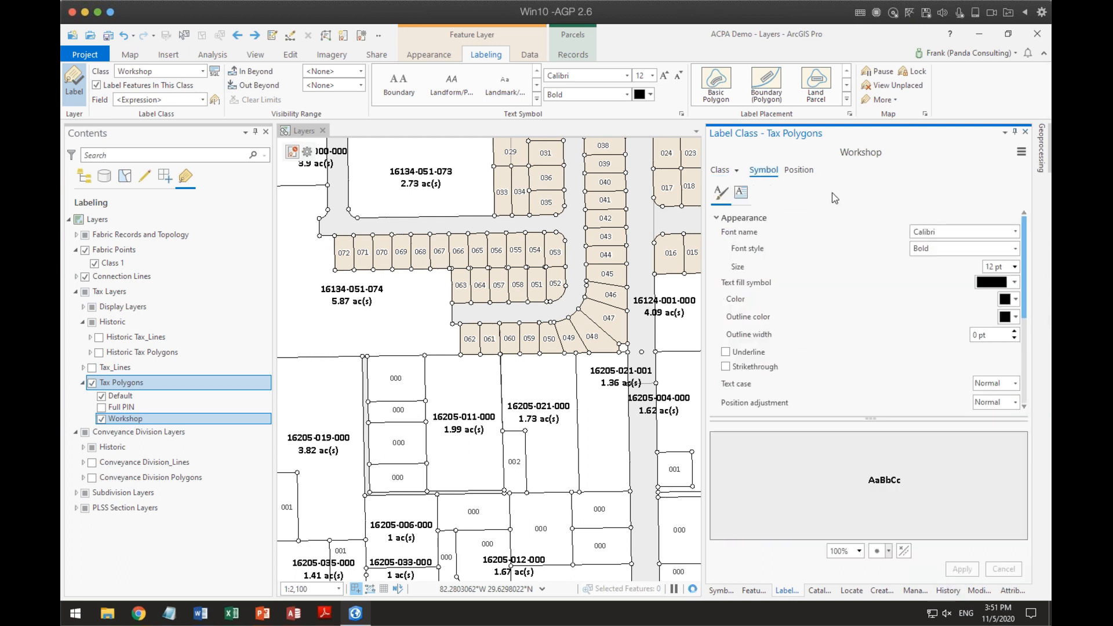
left_click(1015, 250)
left_click(939, 262)
left_click(962, 574)
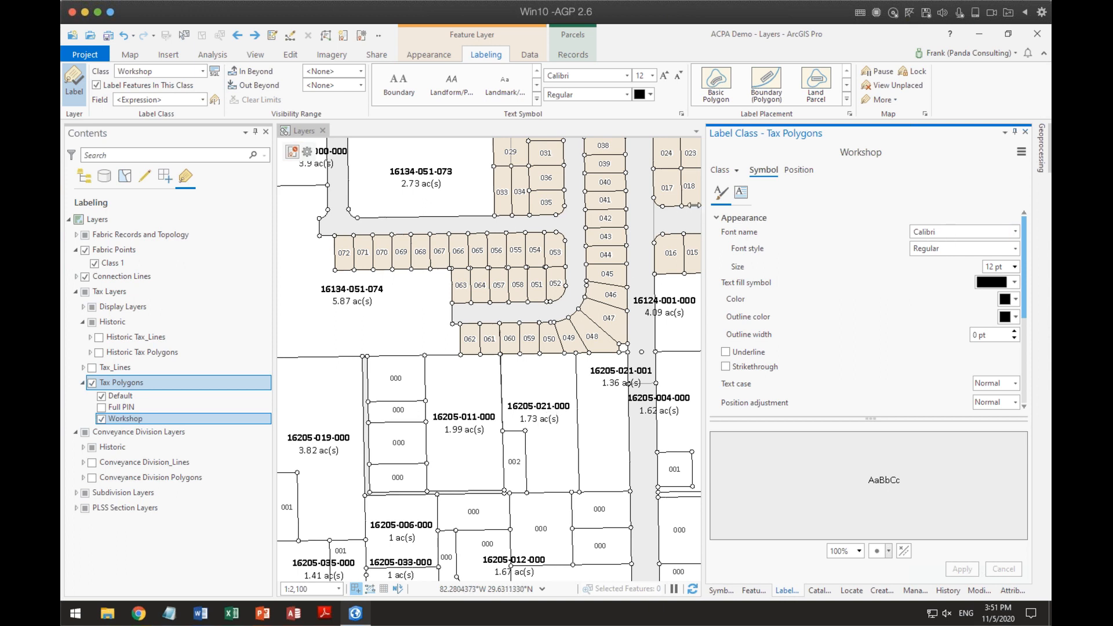
Review the bold tags around the Name field in the Workshop expression and view the map labels at a smaller scale.
left_click(720, 170)
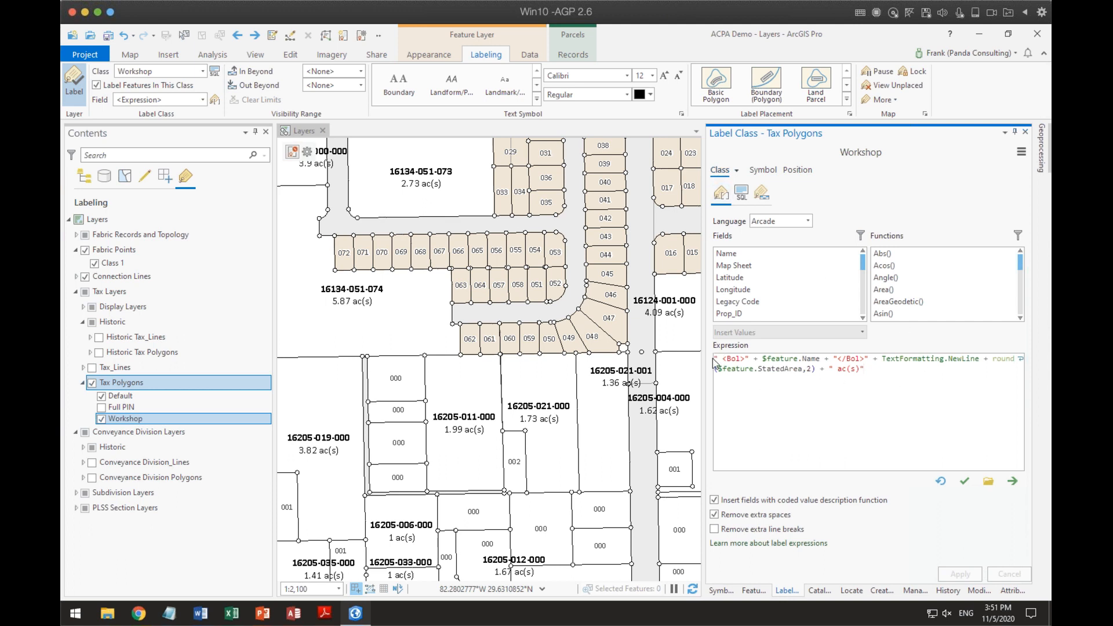
left_click_drag(715, 358, 865, 354)
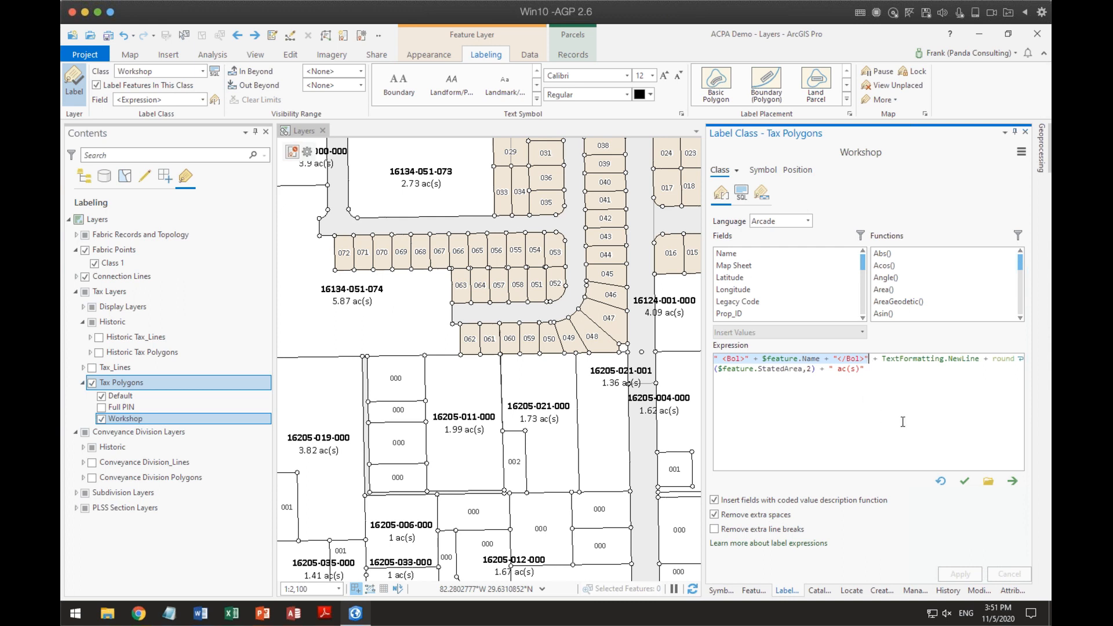
left_click(889, 370)
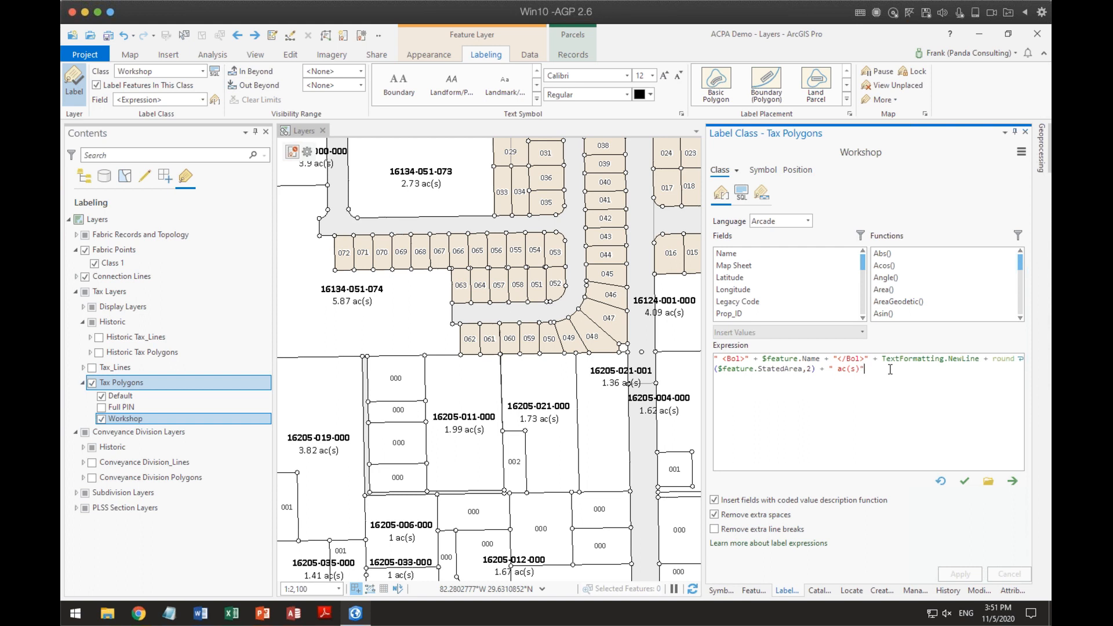
scroll(477, 363, "down", 6)
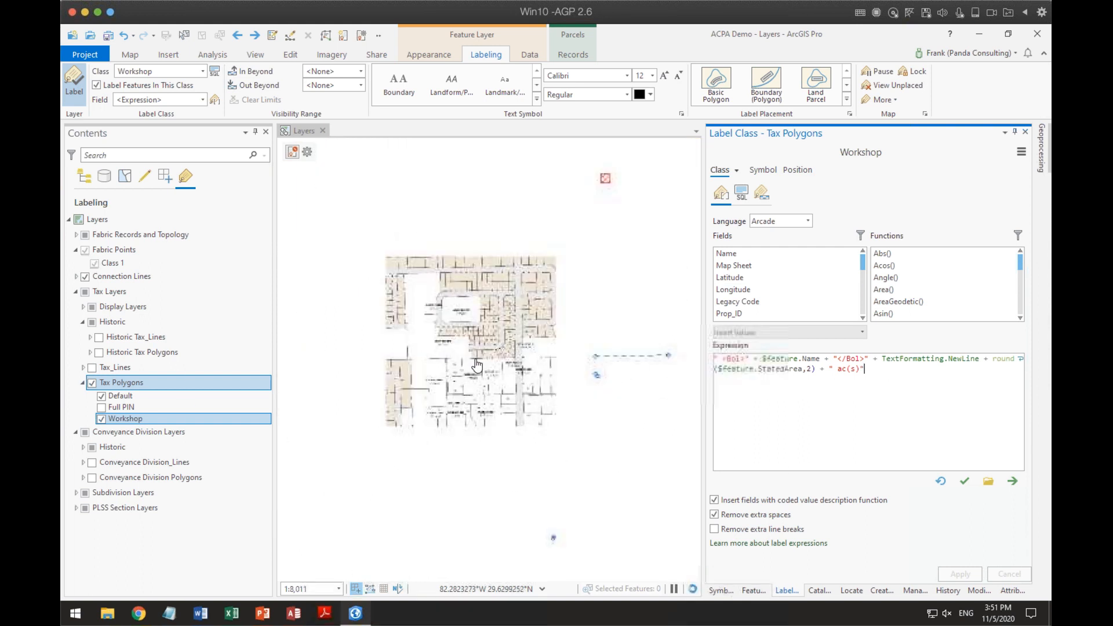
Examine the Workshop parcel labels across the map at several scales, checking the bold names and the acreage lines.
left_click_drag(616, 521, 575, 336)
scroll(638, 310, "up", 6)
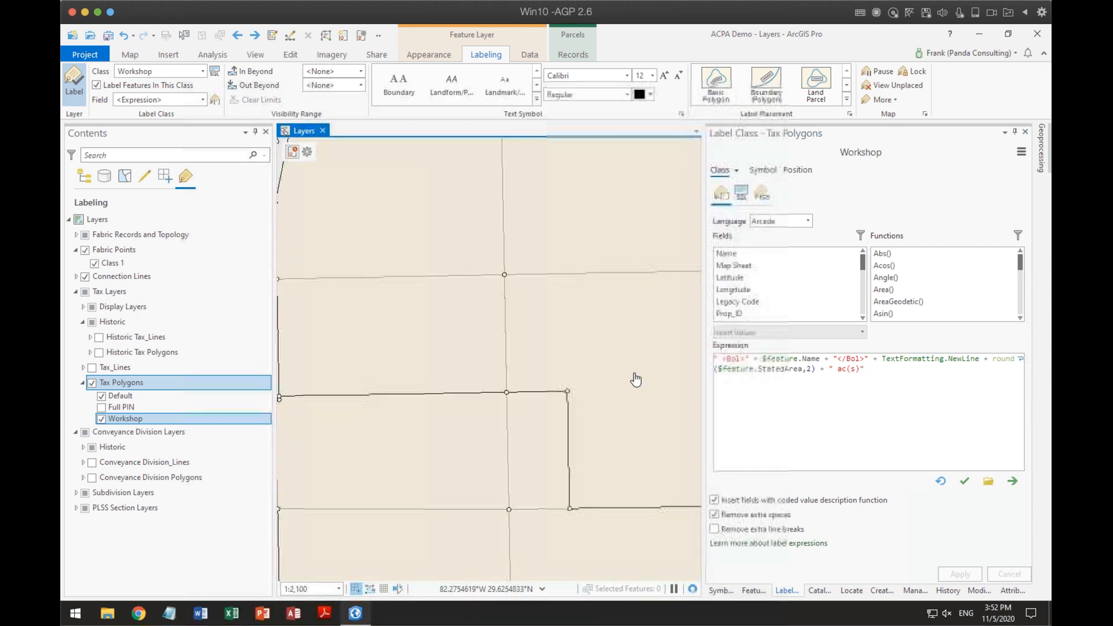
left_click_drag(608, 369, 610, 576)
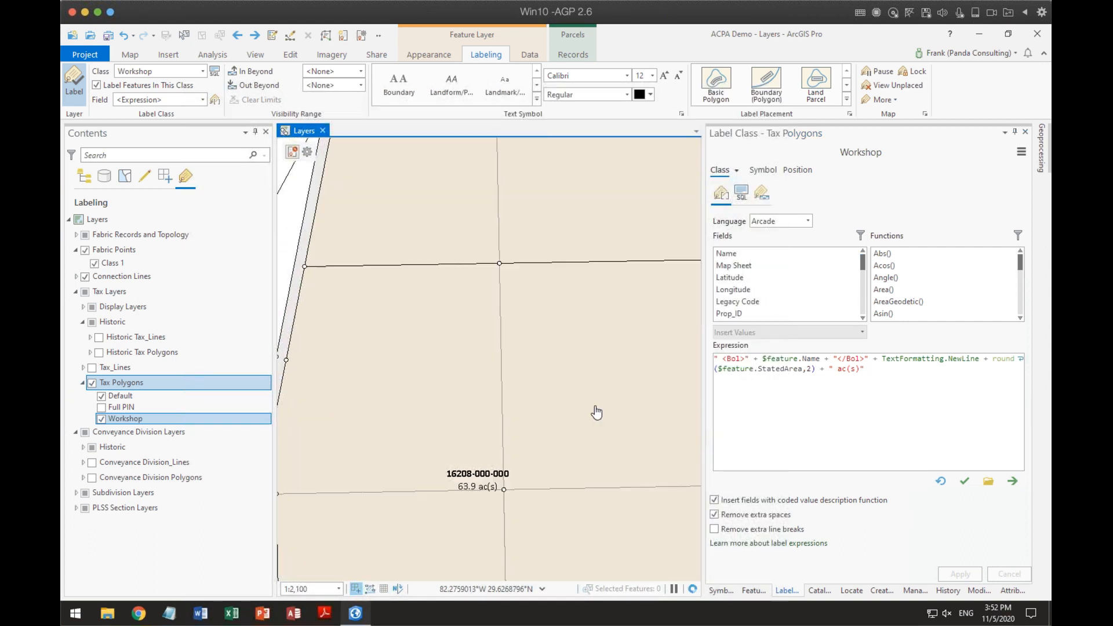
left_click_drag(578, 405, 499, 282)
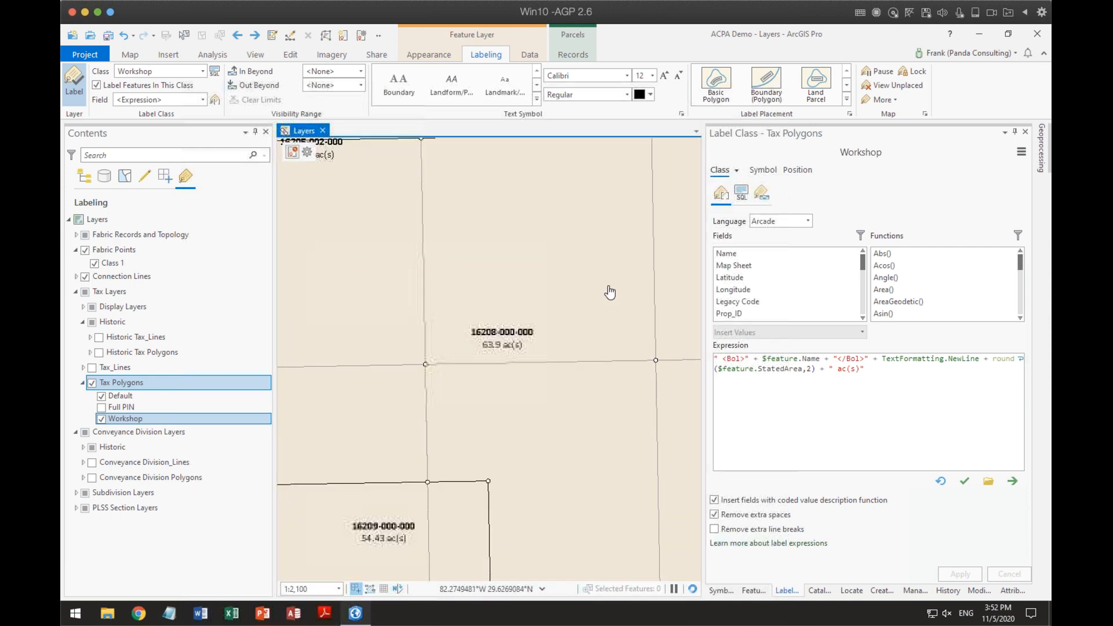
scroll(609, 292, "down", 3)
left_click_drag(599, 255, 536, 442)
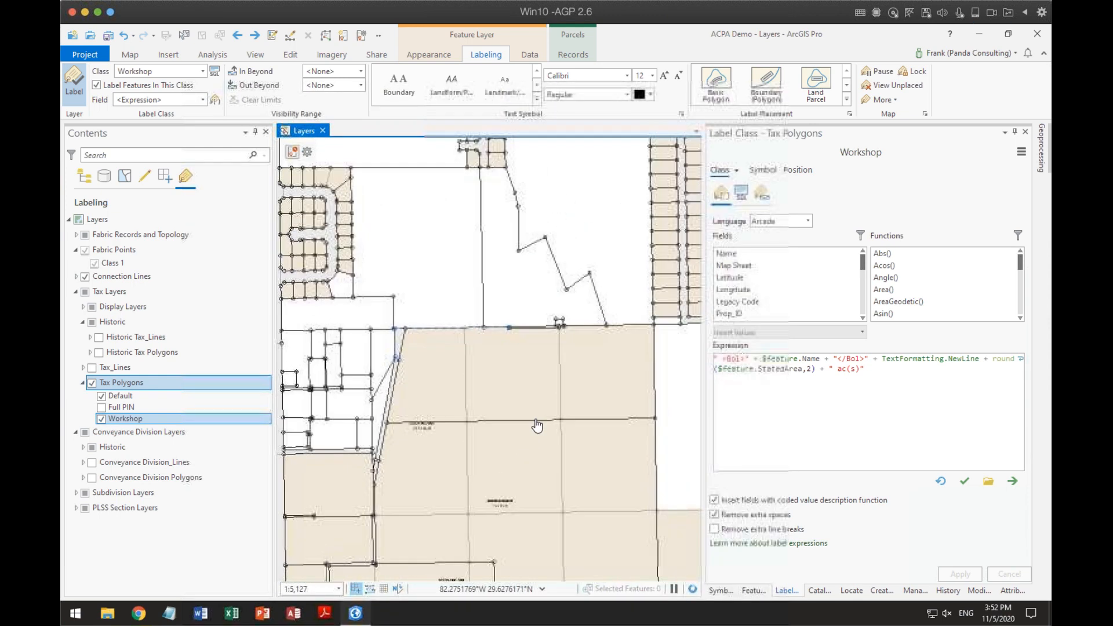
left_click_drag(623, 355, 484, 473)
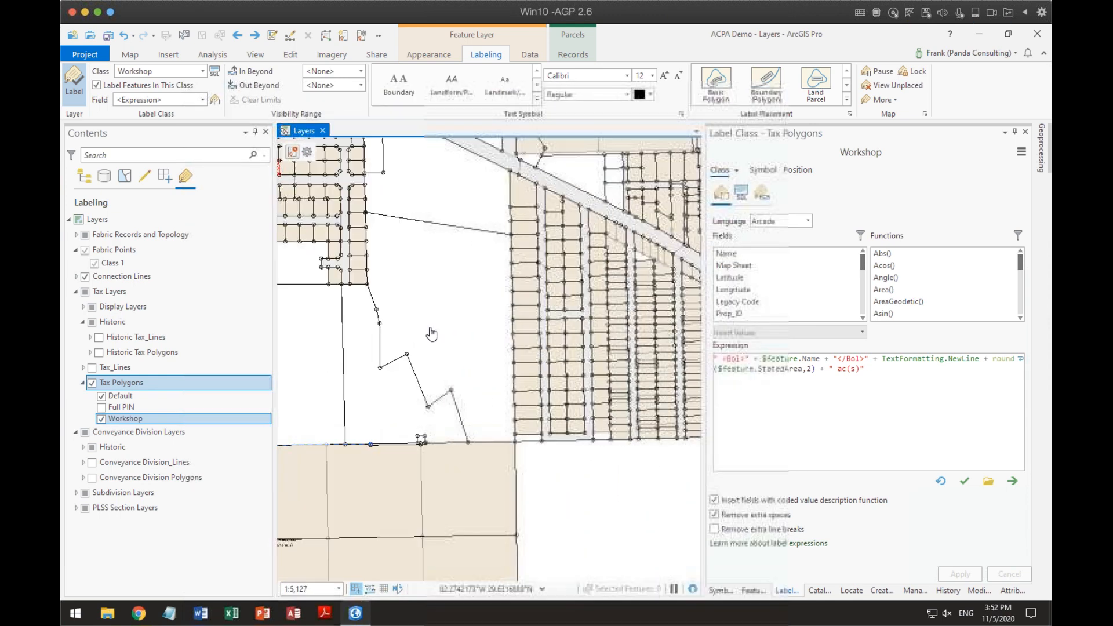
left_click_drag(433, 336, 467, 446)
scroll(442, 367, "up", 3)
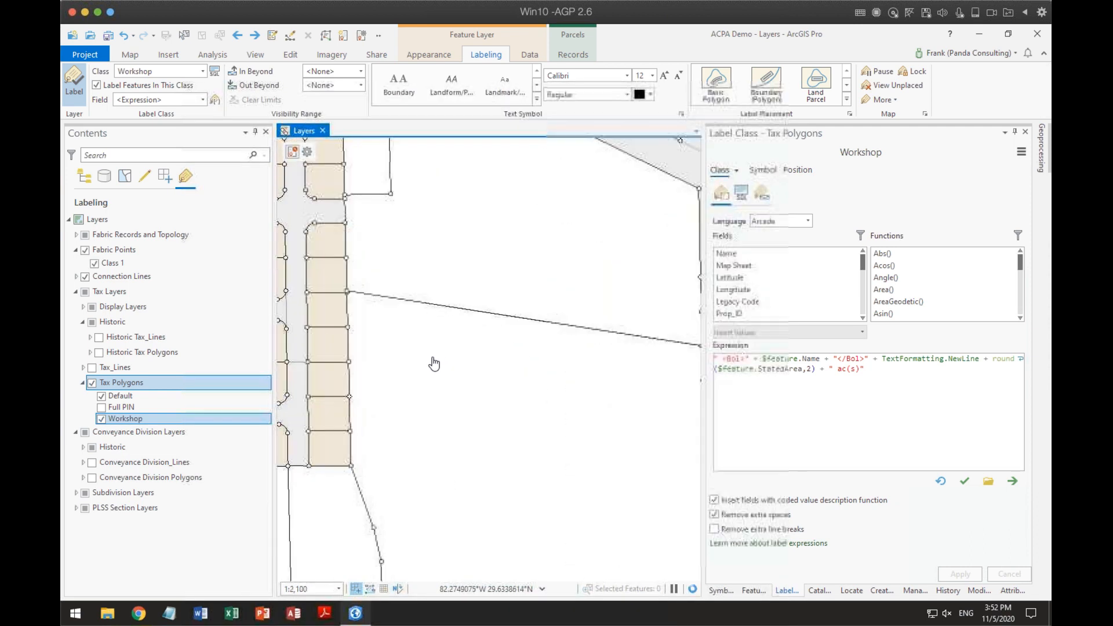
left_click_drag(477, 385, 595, 271)
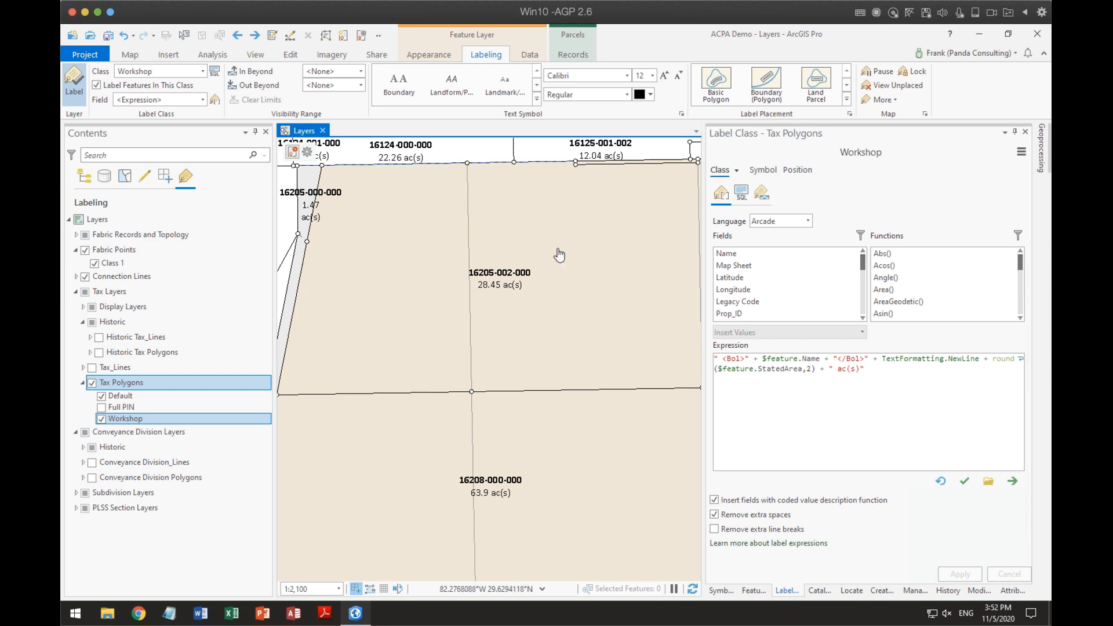
scroll(630, 274, "down", 3)
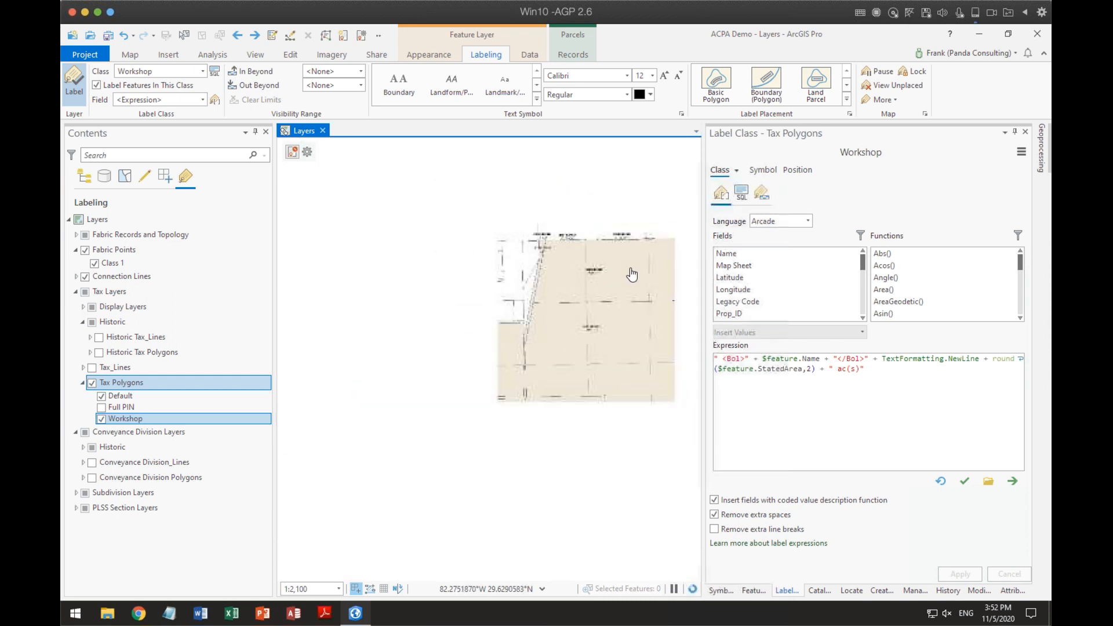
scroll(499, 259, "up", 3)
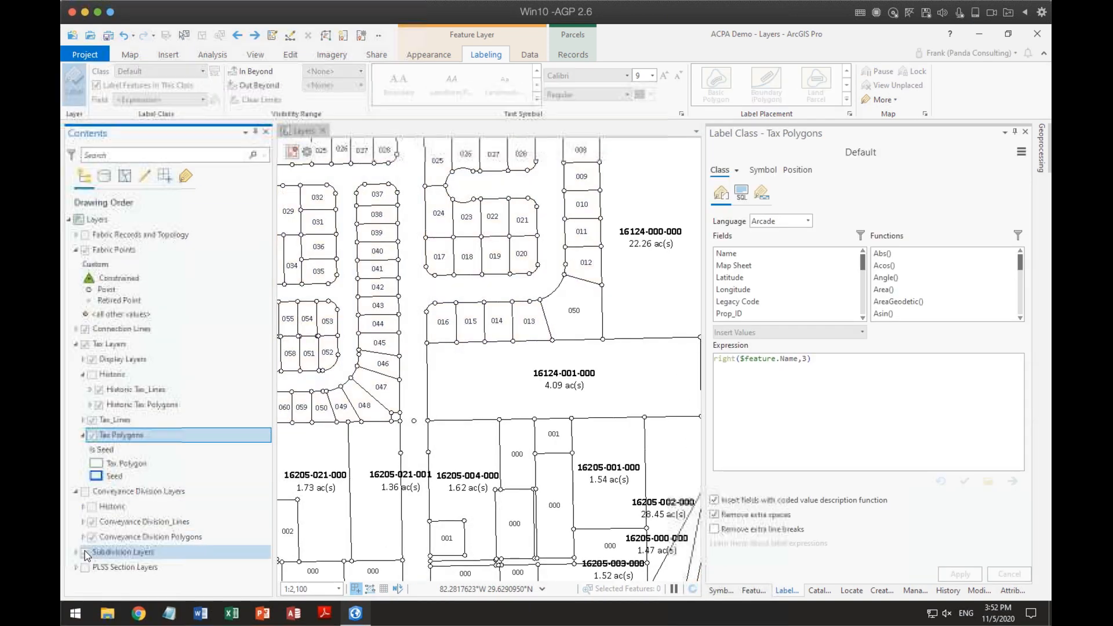
Turn off the Subdivision Layers and PLSS Section Layers groups and view the large parcels' labels.
left_click(87, 553)
left_click(85, 565)
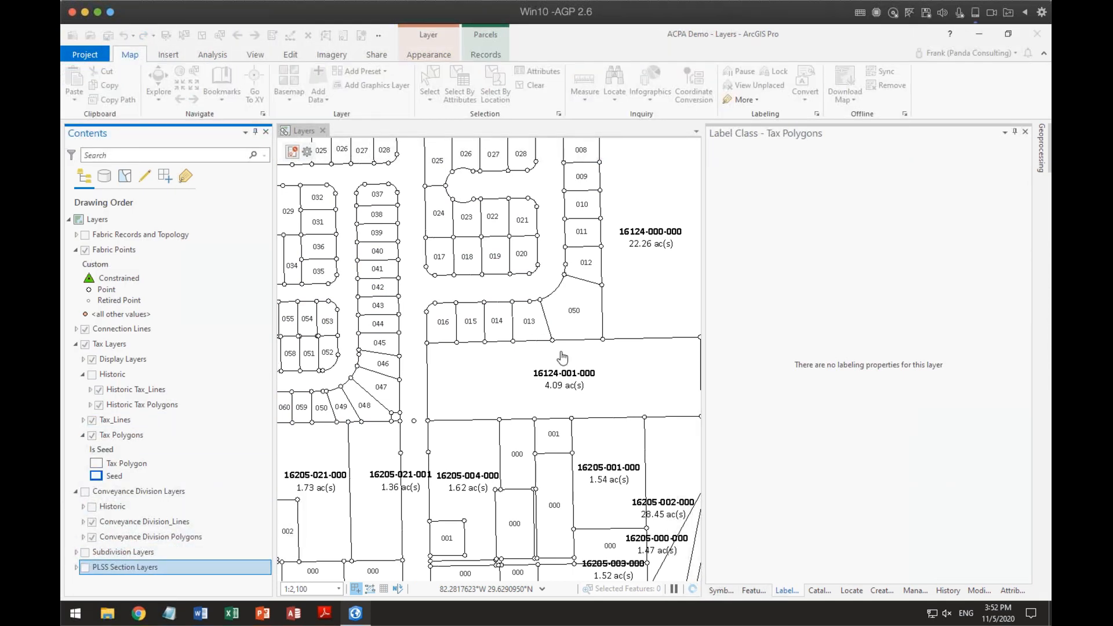
scroll(562, 356, "down", 4)
left_click_drag(622, 469, 472, 255)
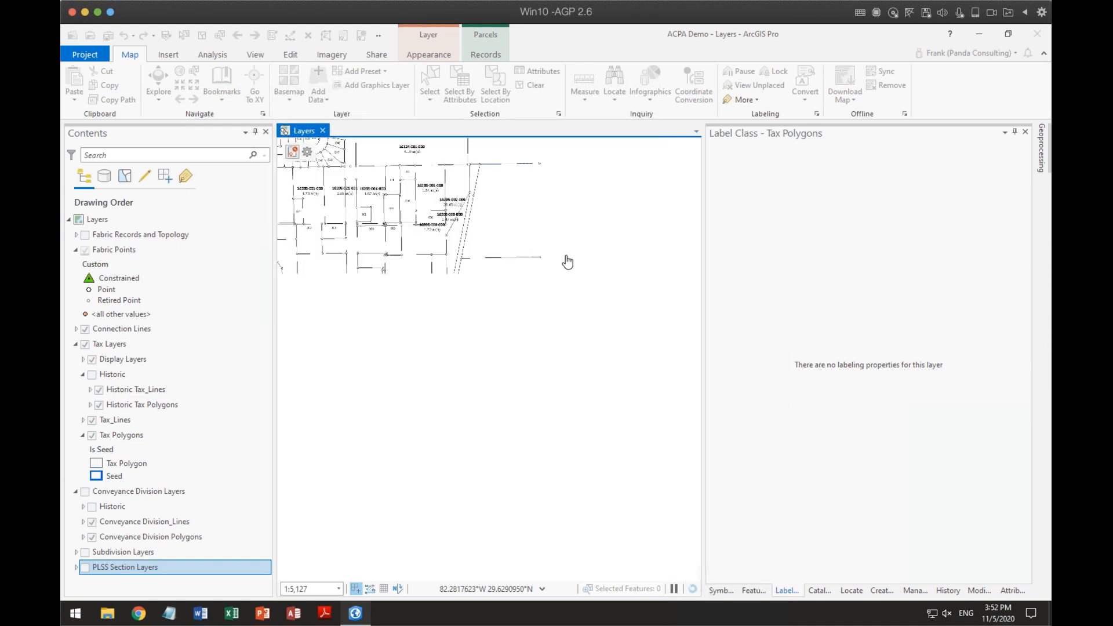
left_click_drag(627, 366, 480, 353)
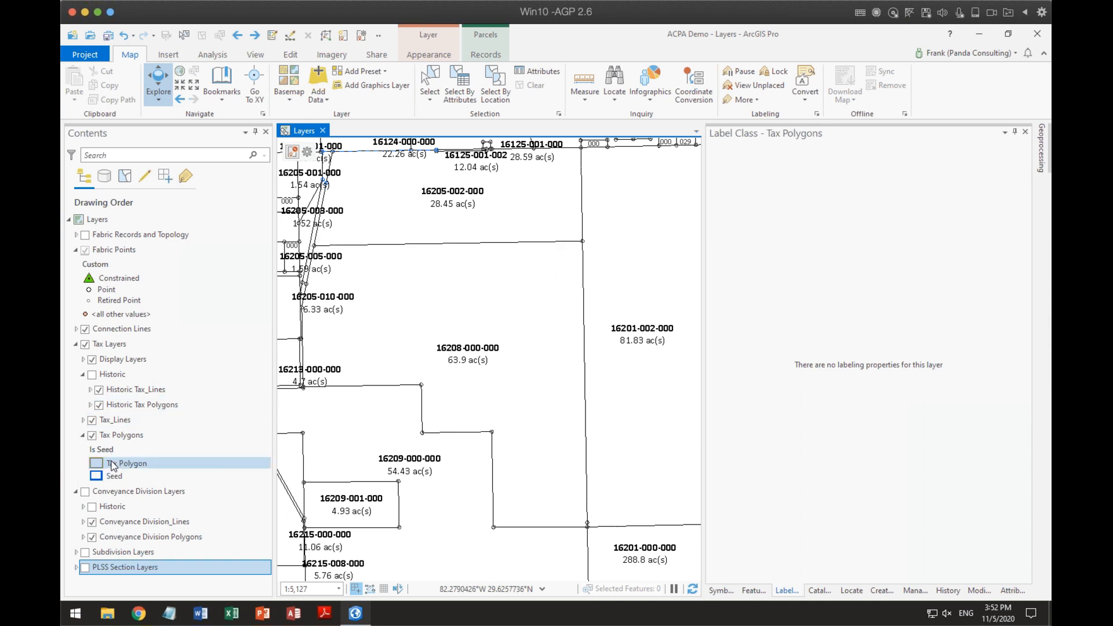
Open the placement position settings for the Tax Polygons layer's Default label class.
left_click(119, 435)
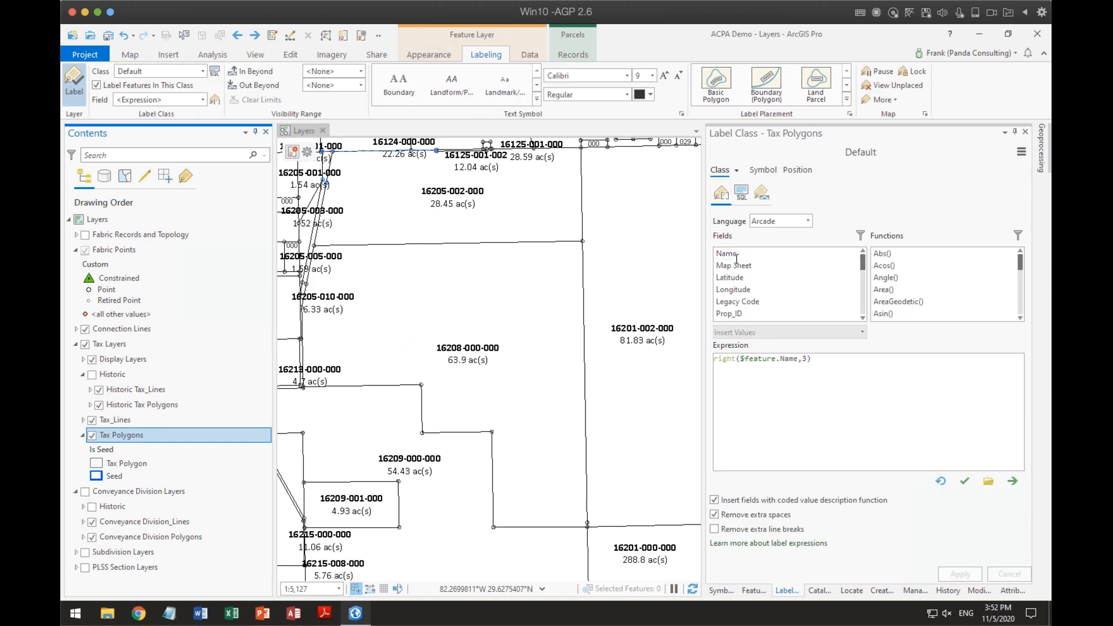
left_click(764, 170)
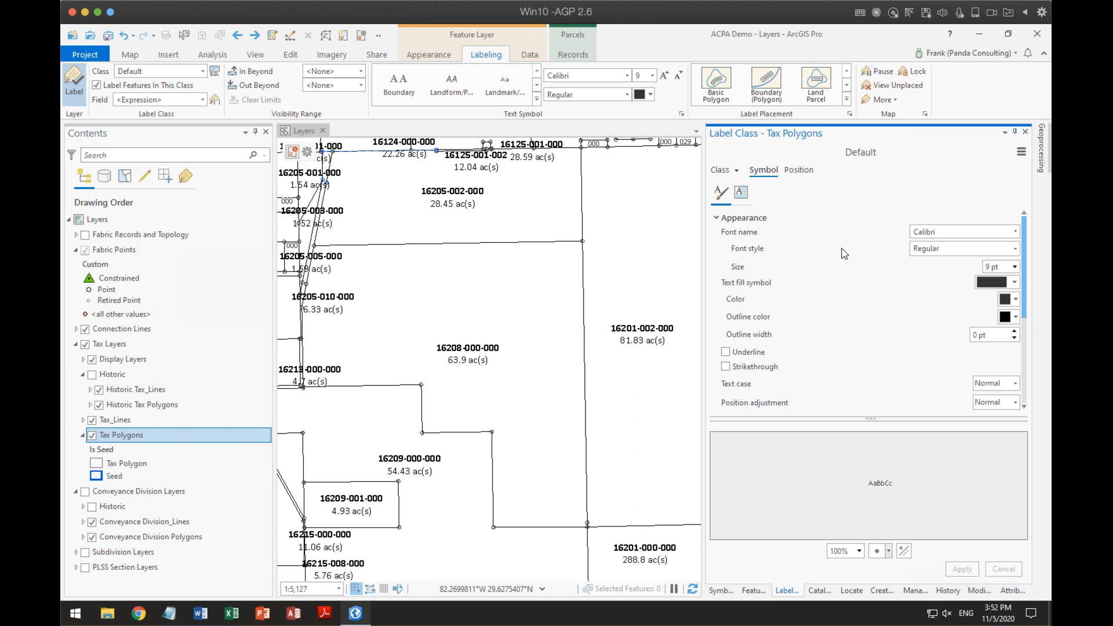
left_click(800, 171)
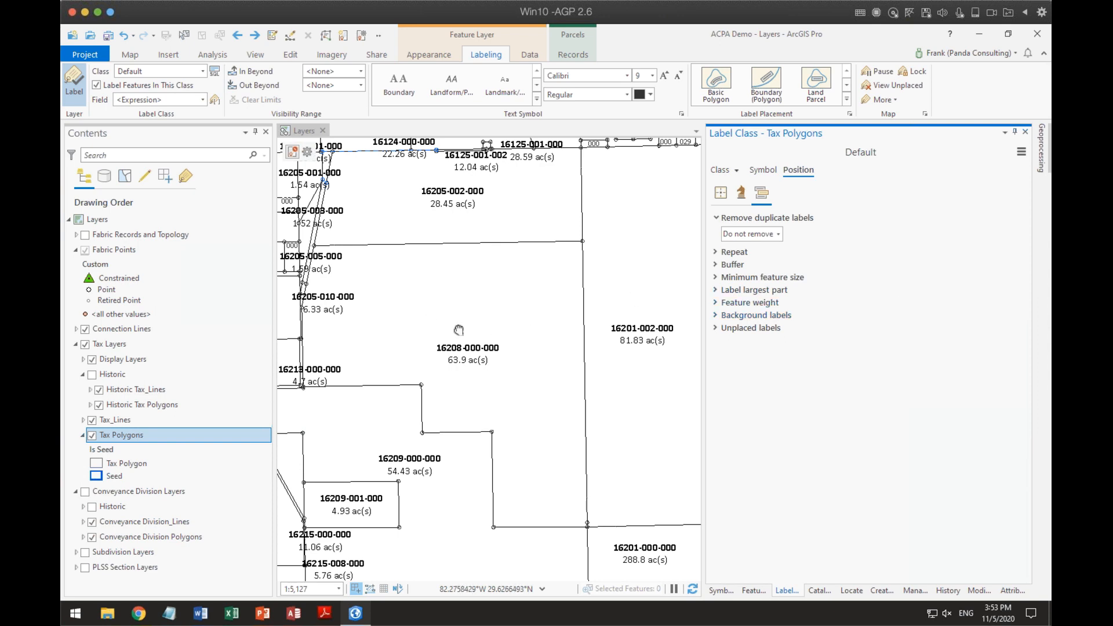
left_click_drag(459, 329, 638, 383)
left_click(762, 170)
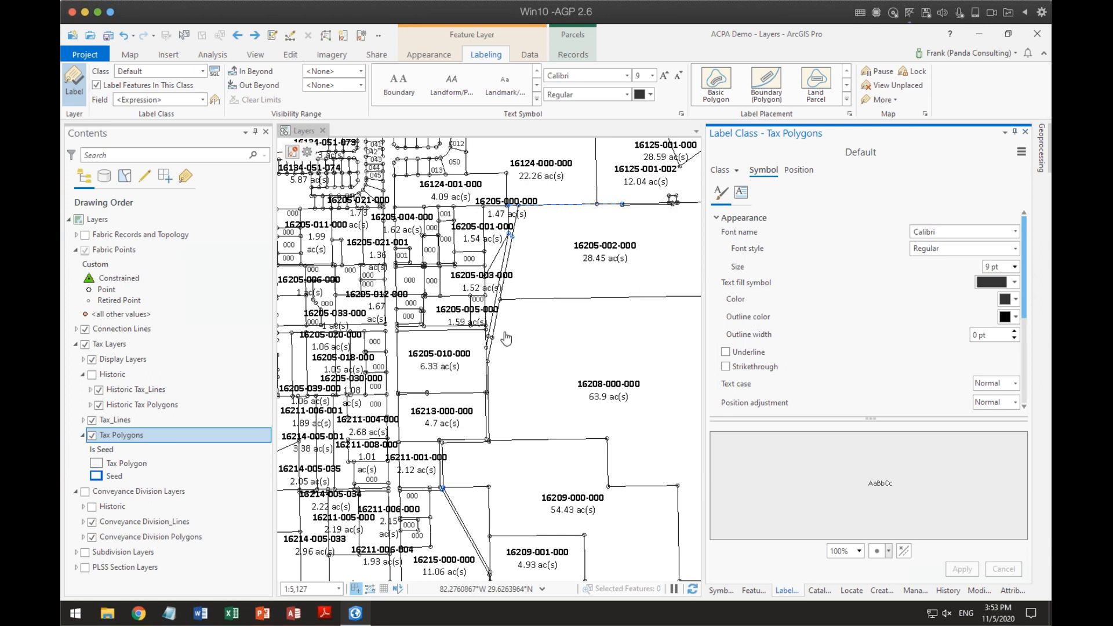
left_click(798, 171)
left_click(721, 193)
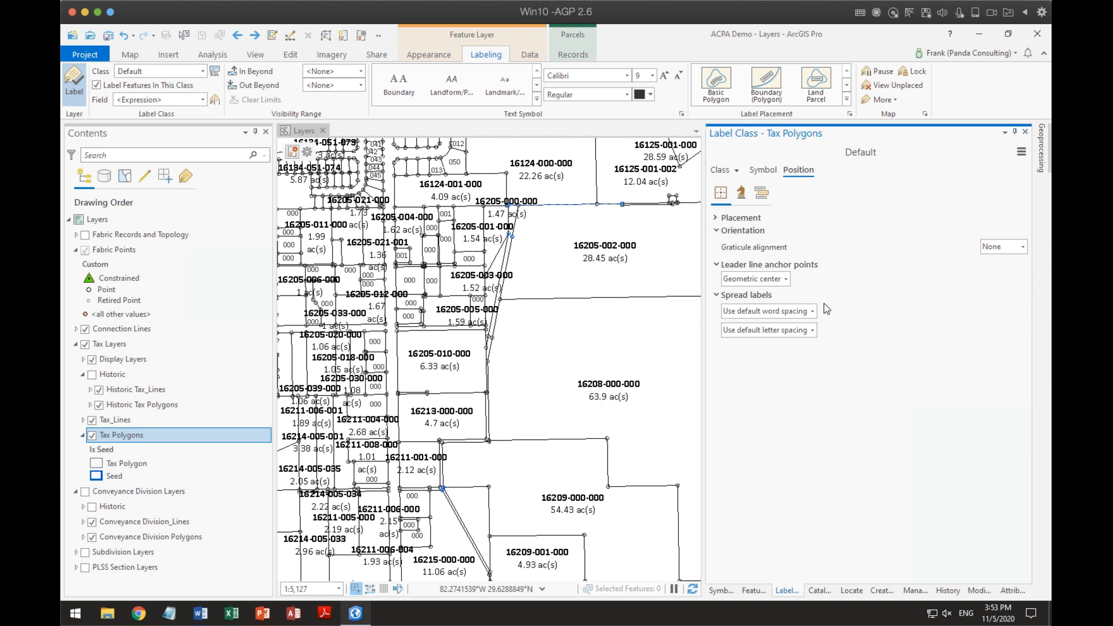
left_click(716, 219)
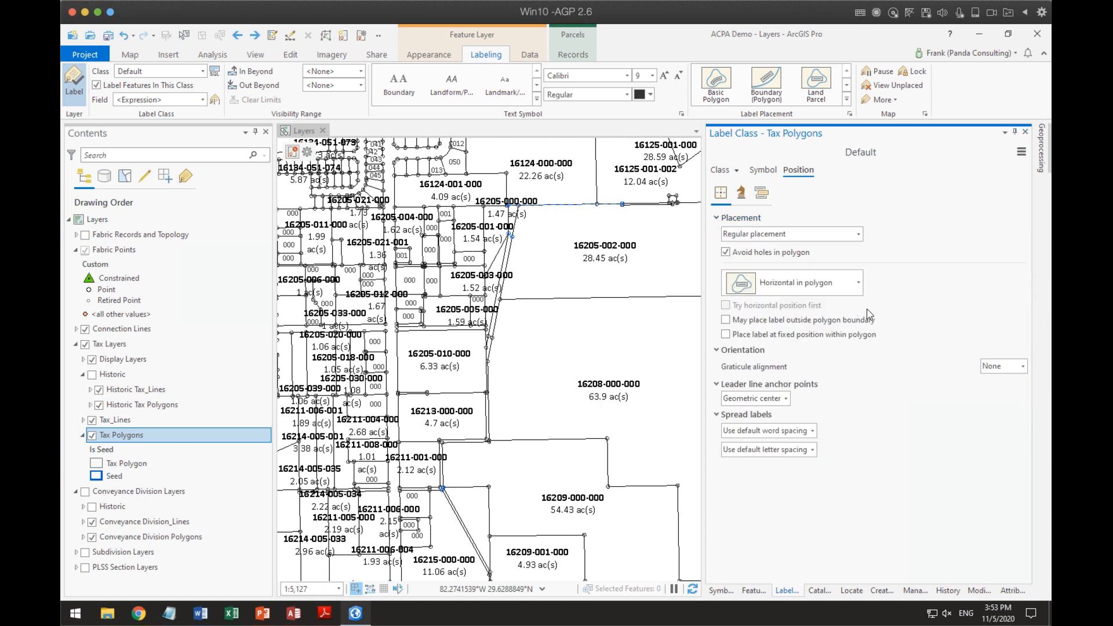
Set the Default class's label placement to Land parcel placement and inspect the labels in the small lots.
left_click(858, 235)
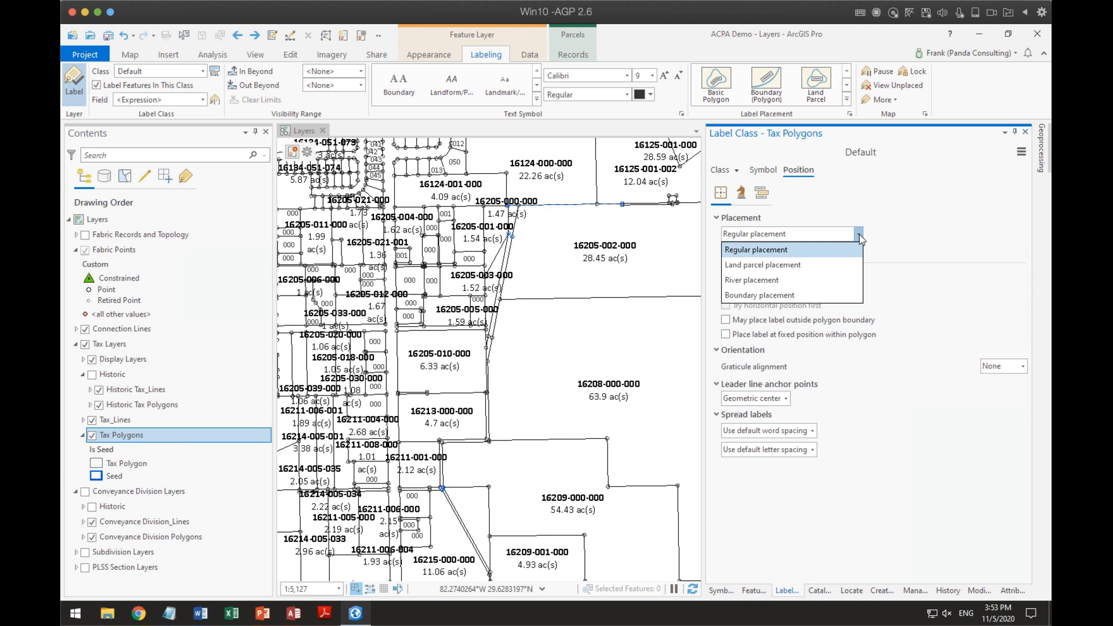
left_click(779, 265)
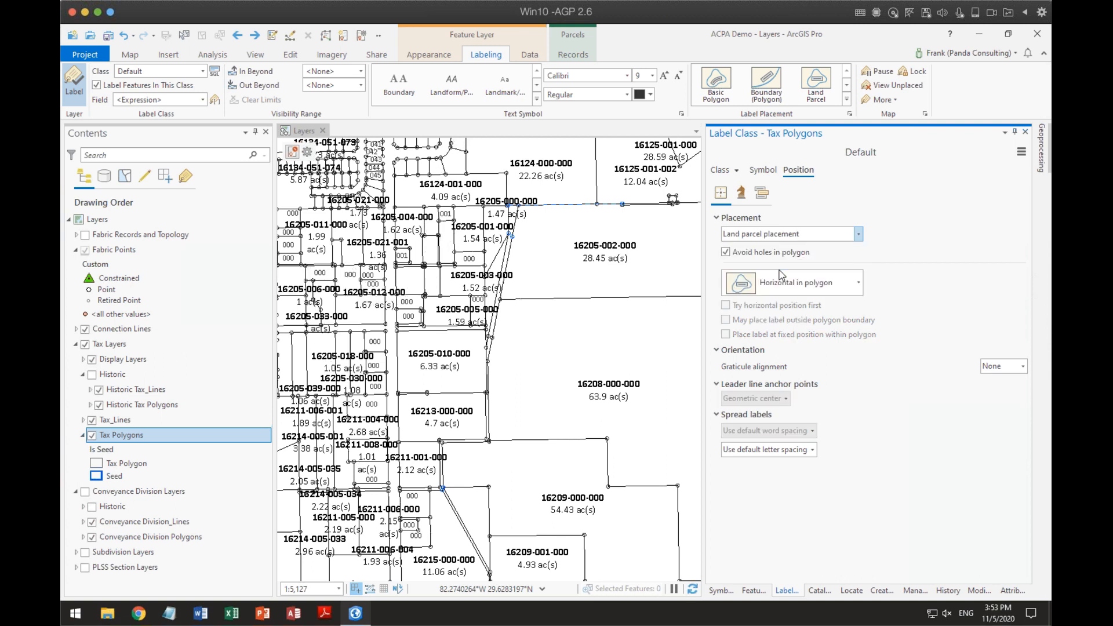
left_click_drag(445, 193, 507, 314)
scroll(508, 313, "up", 5)
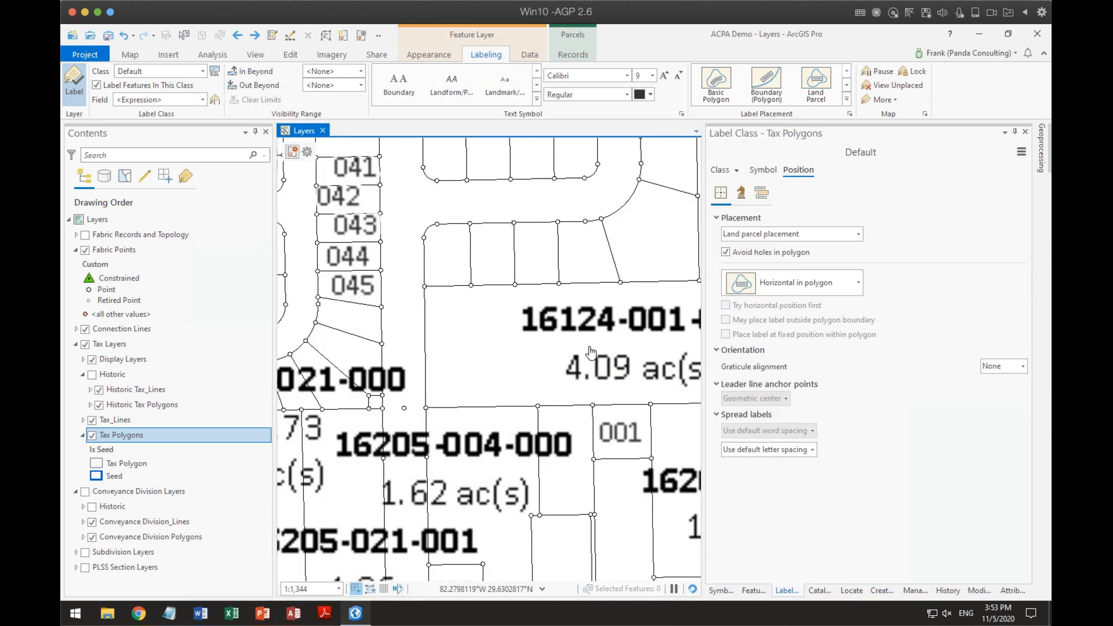
left_click_drag(595, 343, 453, 383)
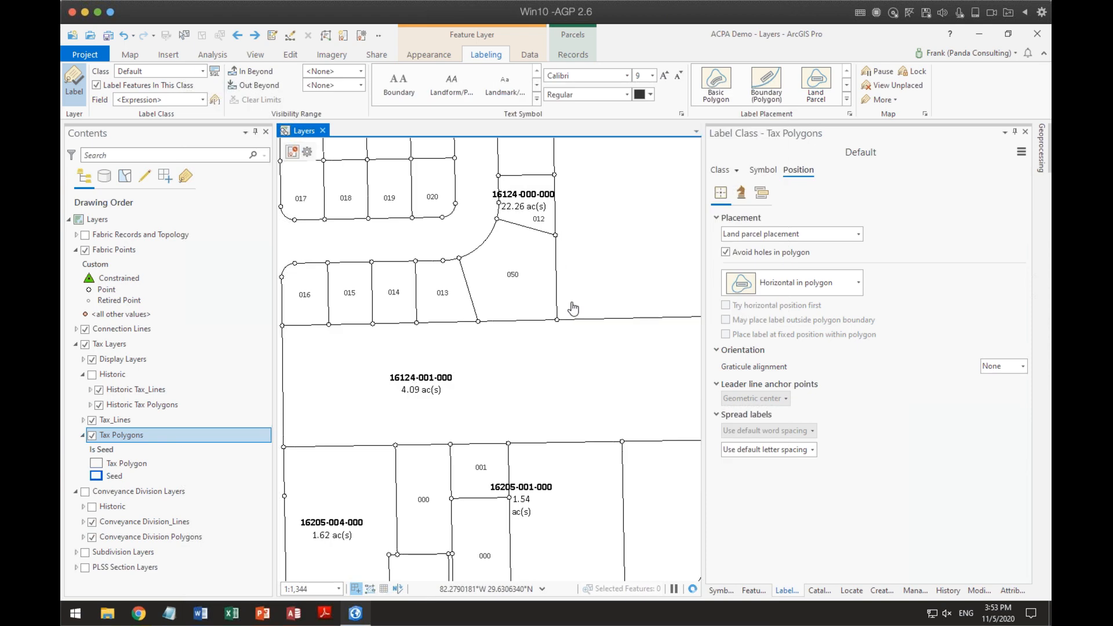
left_click_drag(554, 291, 447, 304)
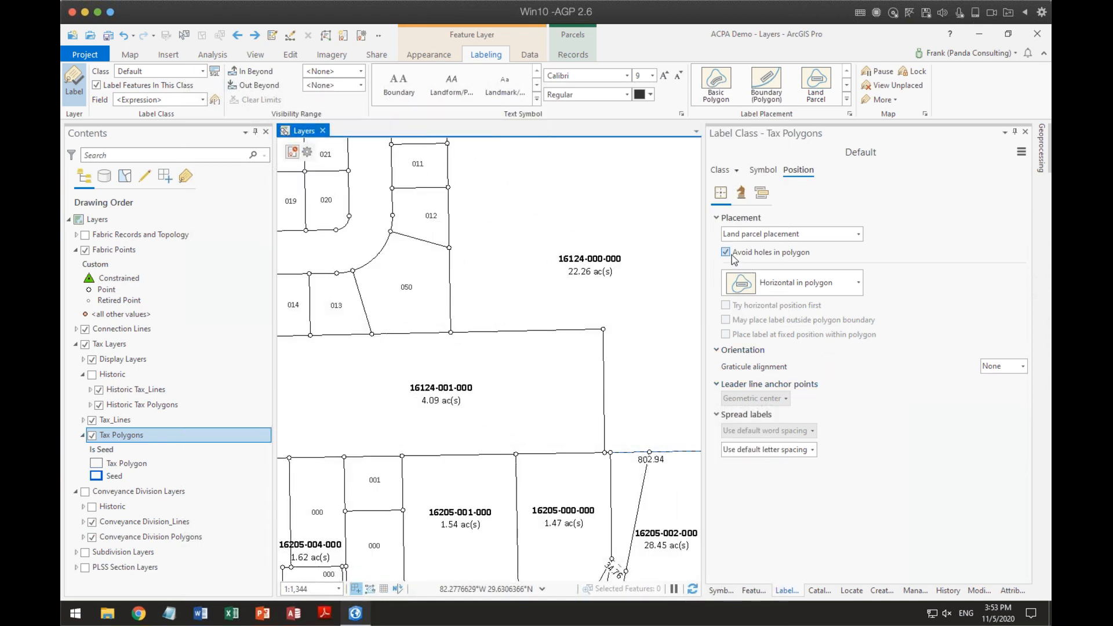
Try the Curved in polygon position for the Default class and inspect the labels over a wider area.
left_click(858, 283)
left_click(814, 371)
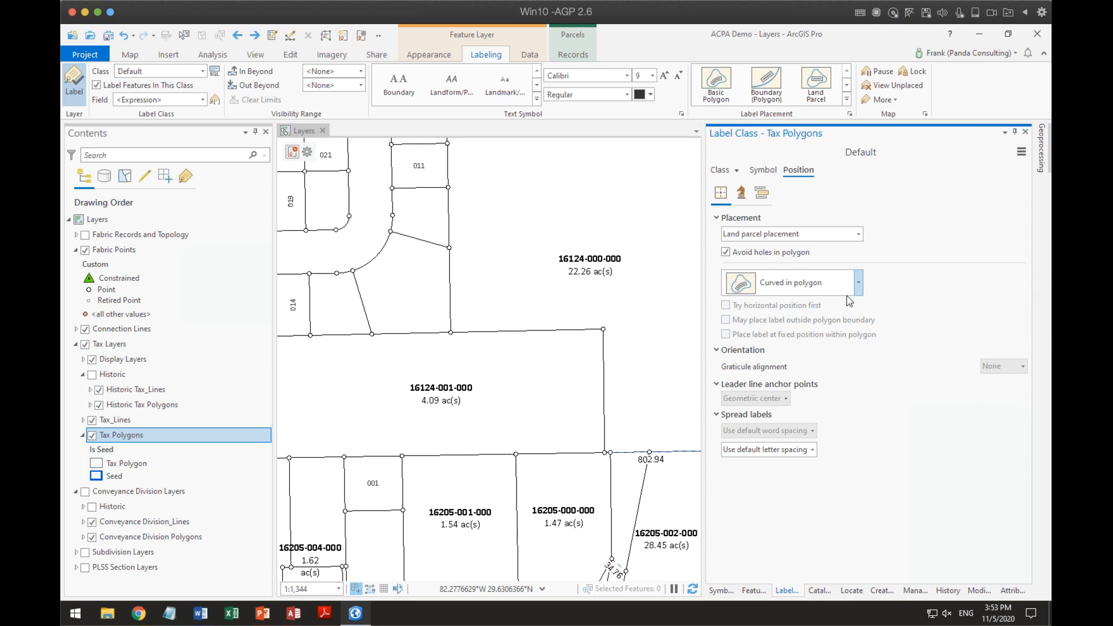
left_click_drag(546, 479, 529, 226)
scroll(661, 439, "down", 2)
scroll(621, 366, "down", 3)
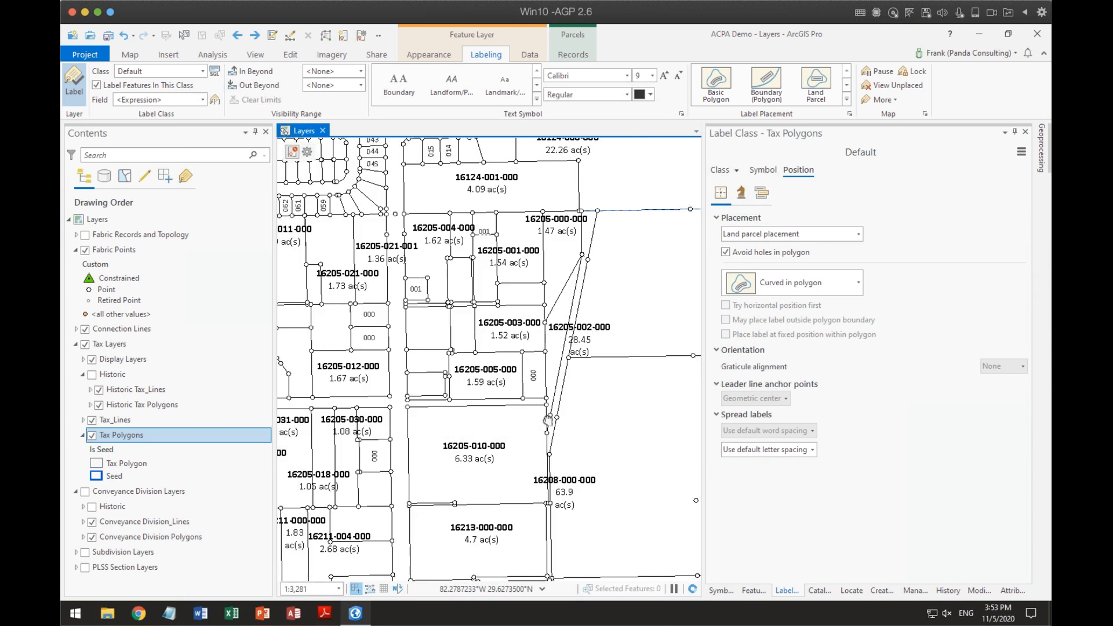
Set the Default class's label position to Straight in polygon and inspect the labels in the neighbouring parcels.
left_click(853, 285)
left_click(806, 339)
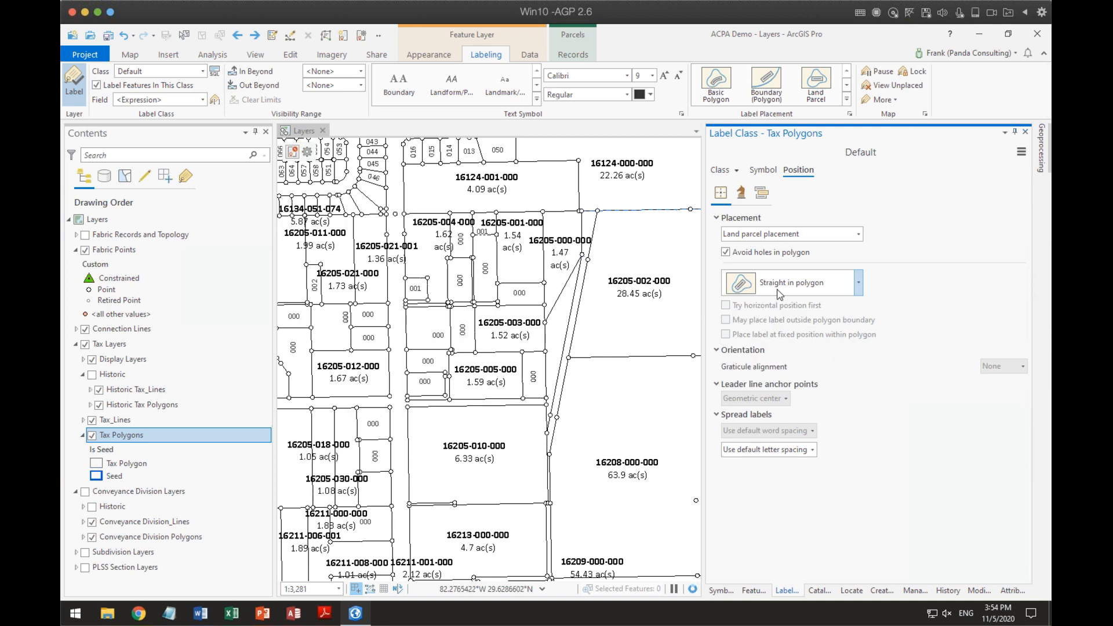
left_click_drag(503, 486, 618, 316)
left_click_drag(630, 431, 620, 383)
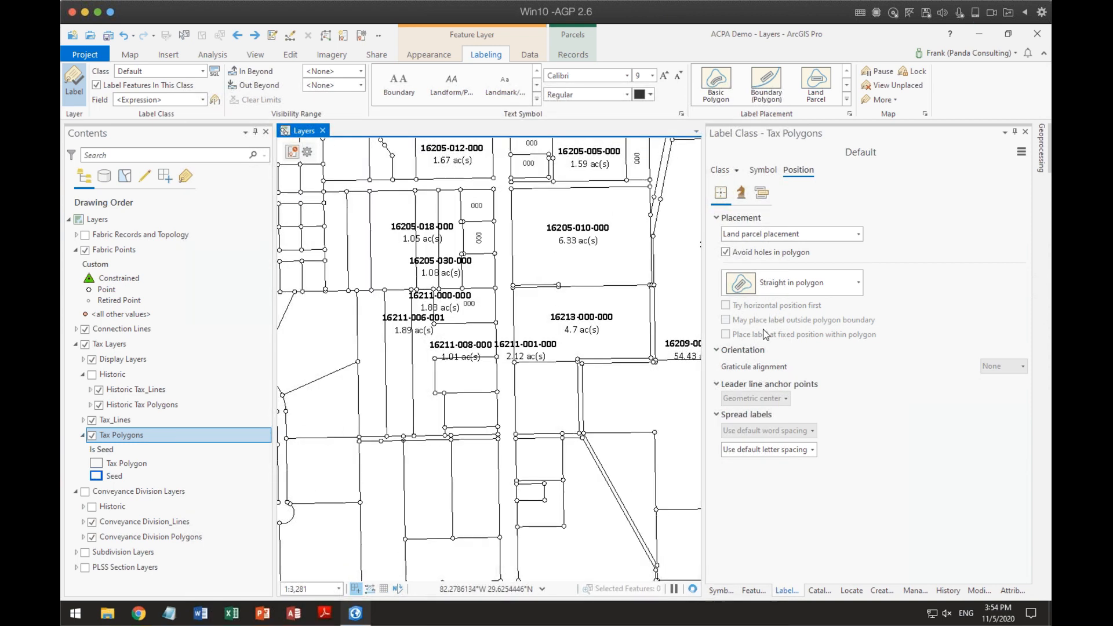
left_click(906, 260)
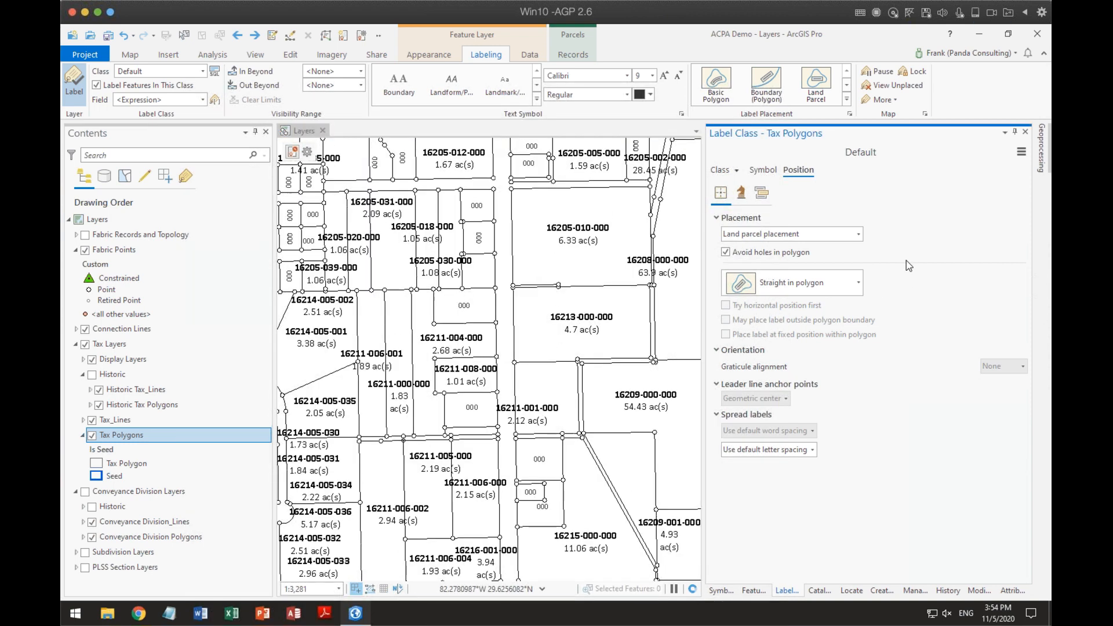
Switch the Default class to Regular placement, enable trying the horizontal position first, and inspect the narrow parcels' labels.
left_click(845, 235)
left_click(794, 251)
left_click(739, 306)
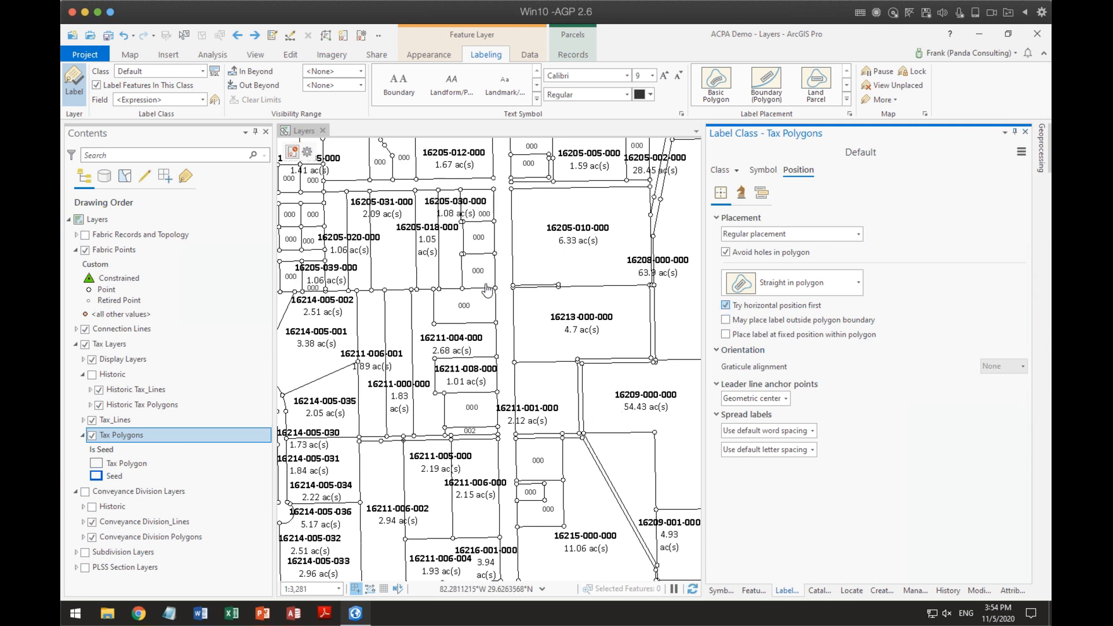
left_click_drag(457, 252, 542, 320)
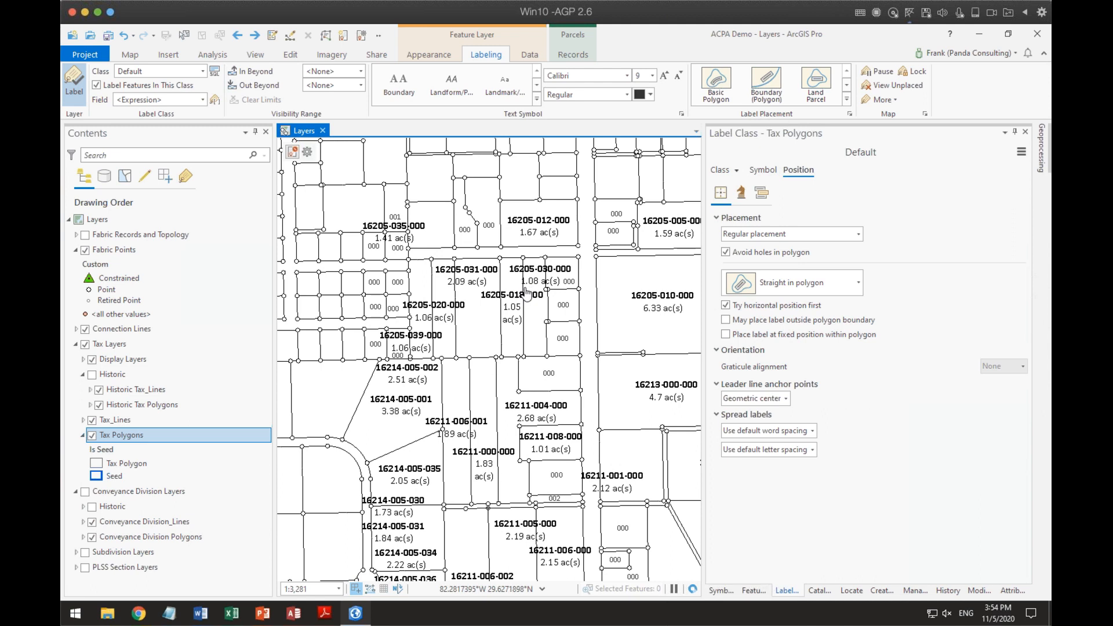
scroll(527, 294, "up", 3)
left_click_drag(534, 396, 514, 355)
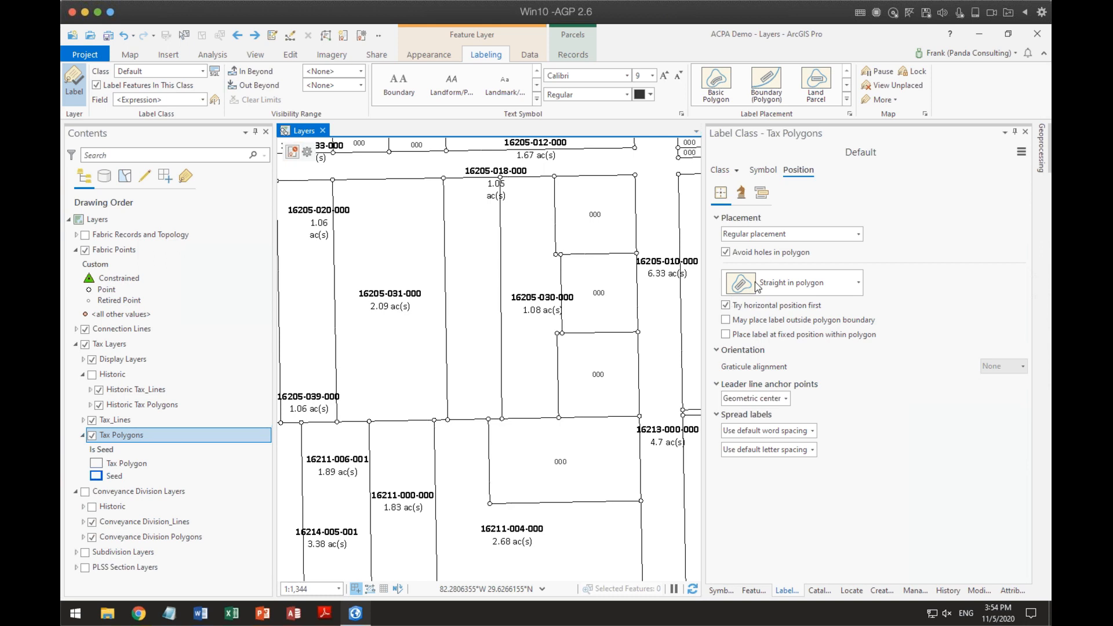
Keep Regular placement with Straight in polygon for the Default class and allow labels to be placed outside the polygon boundary.
left_click(763, 238)
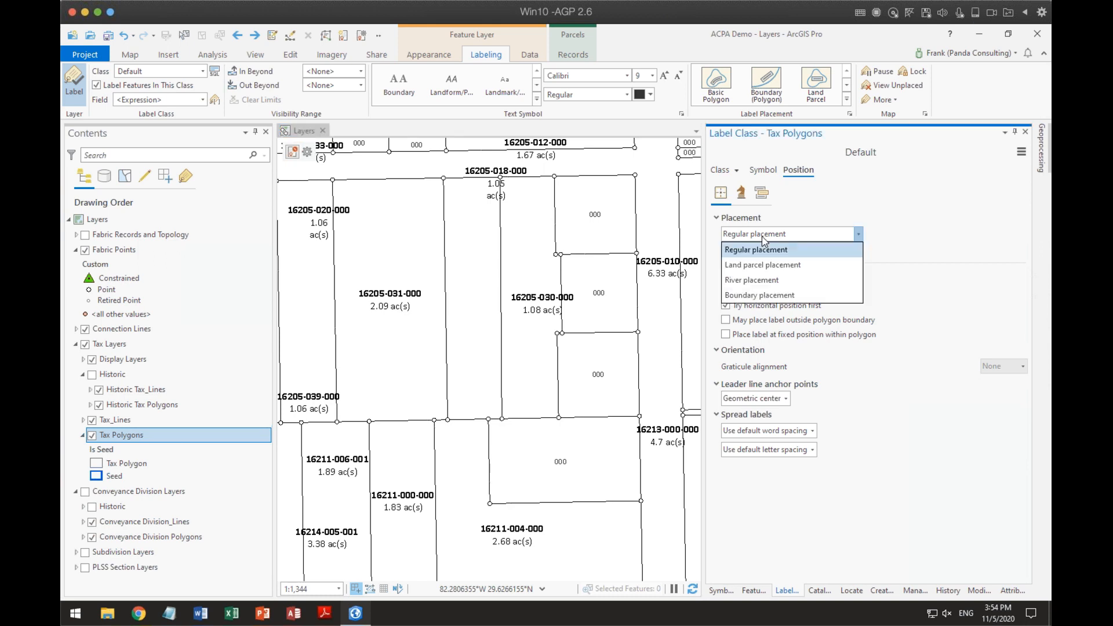
left_click(761, 248)
left_click(788, 282)
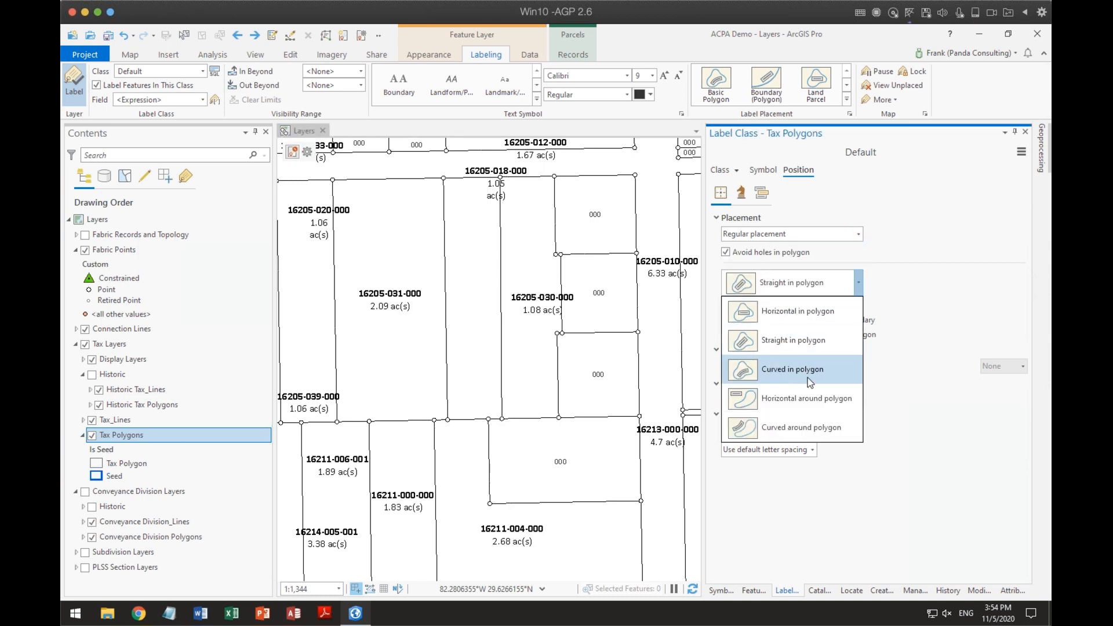
left_click(801, 342)
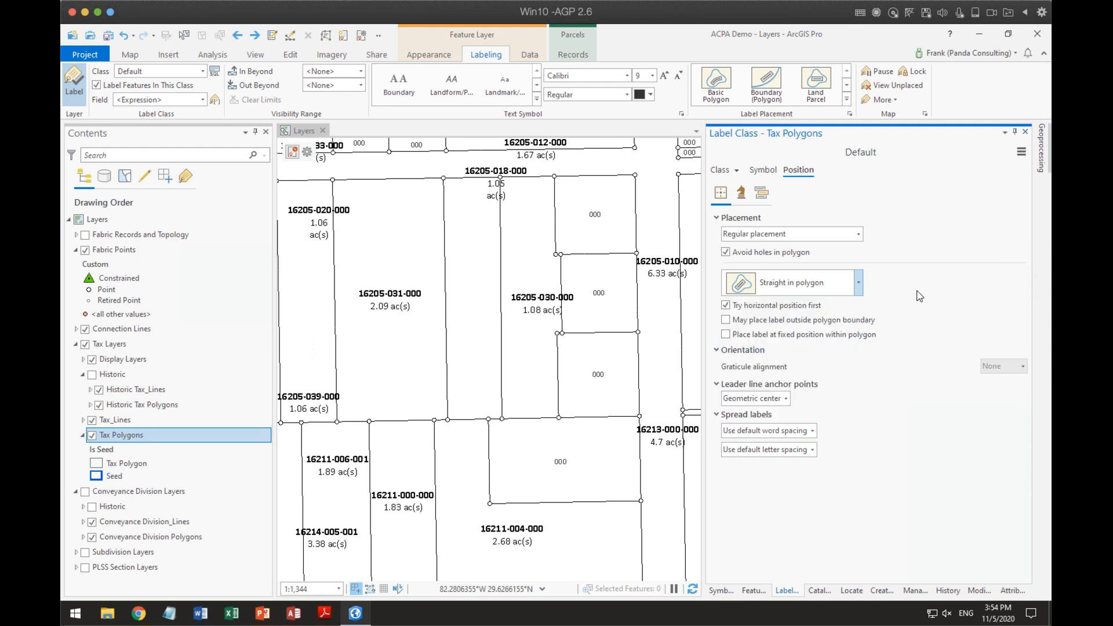
left_click(725, 320)
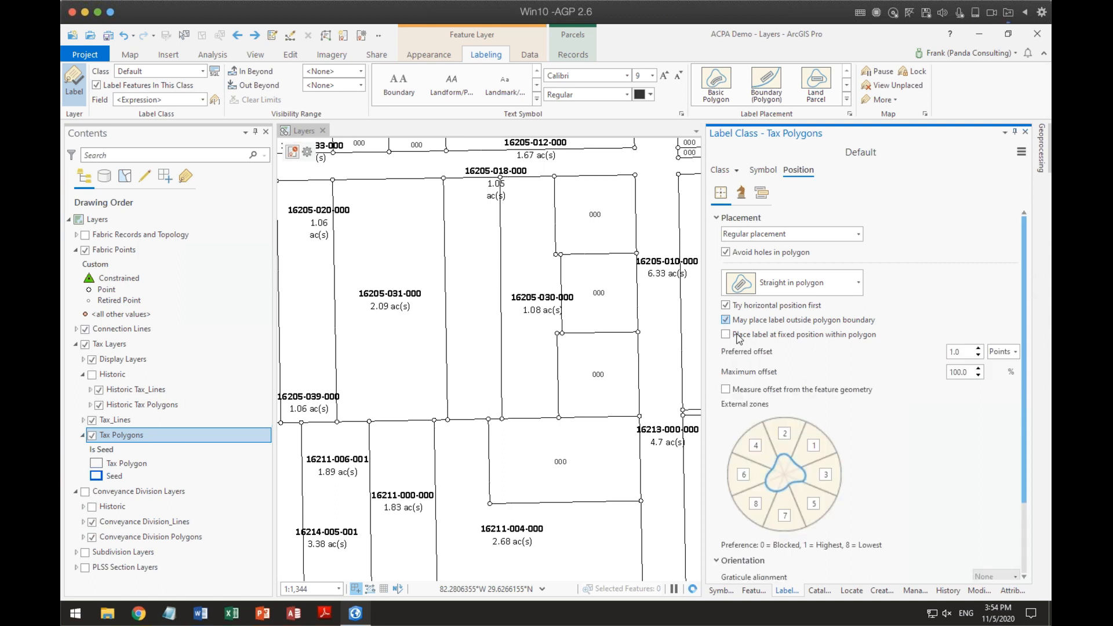
Disallow Default class labels outside the polygon boundary and turn off Avoid holes in polygon.
left_click(726, 335)
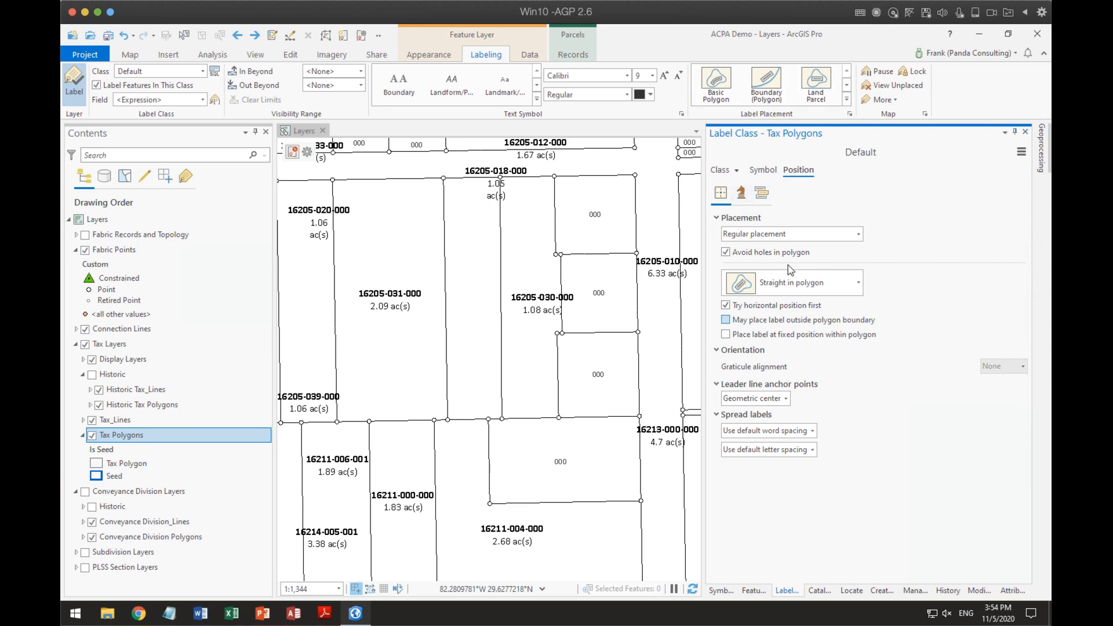
left_click(725, 253)
scroll(501, 307, "down", 2)
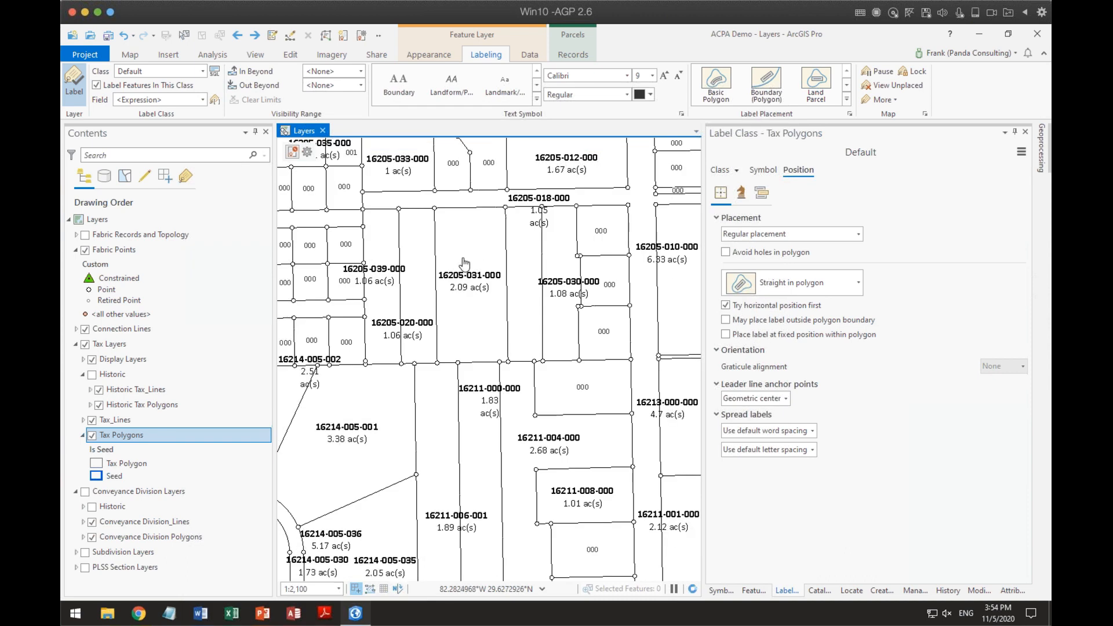
Try Land parcel placement for the Default class and inspect the labels in the surrounding parcels.
left_click(855, 235)
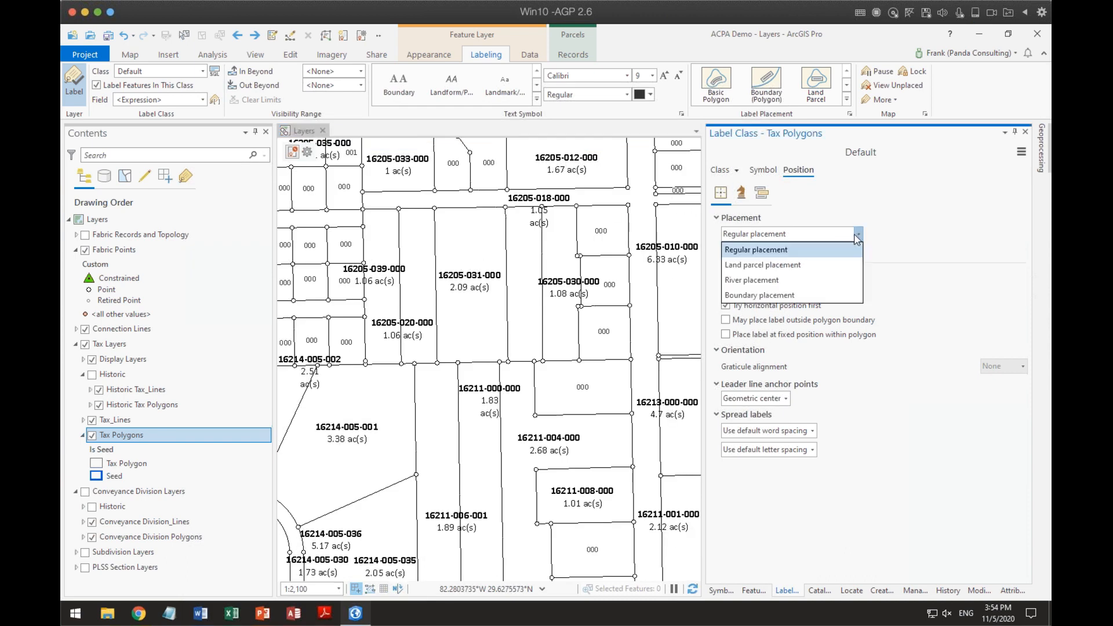
left_click(826, 261)
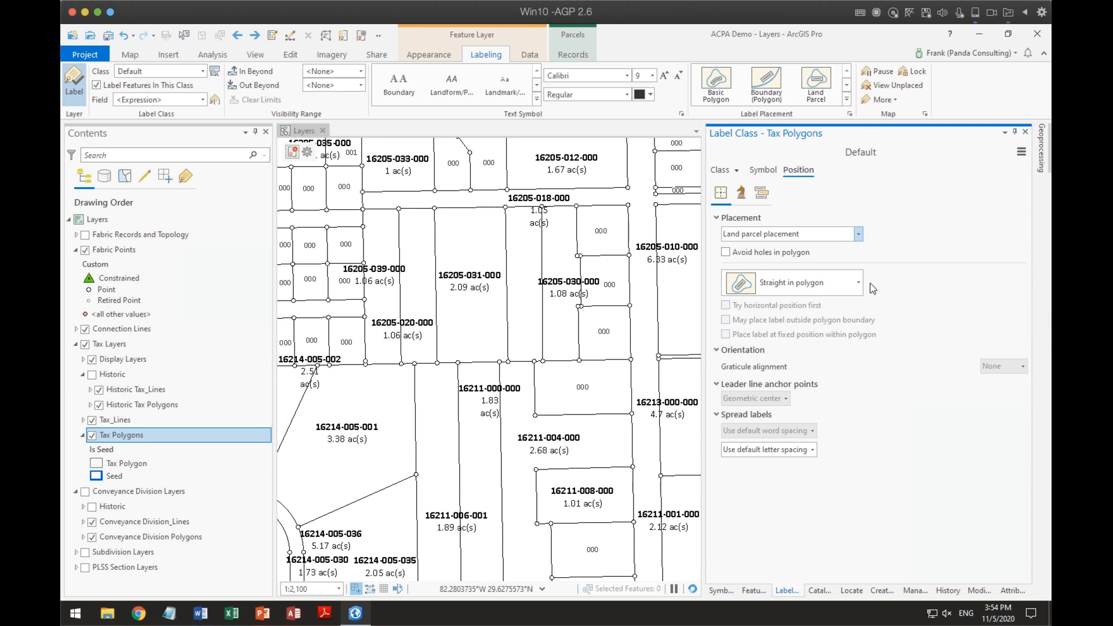
left_click_drag(558, 378, 602, 294)
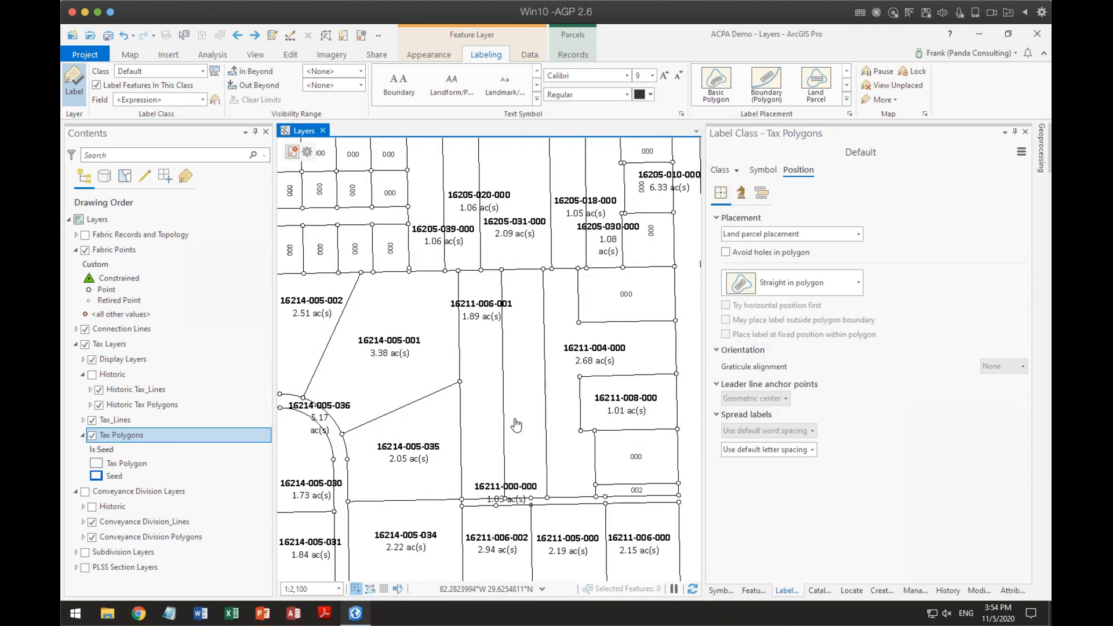
left_click_drag(528, 424, 631, 343)
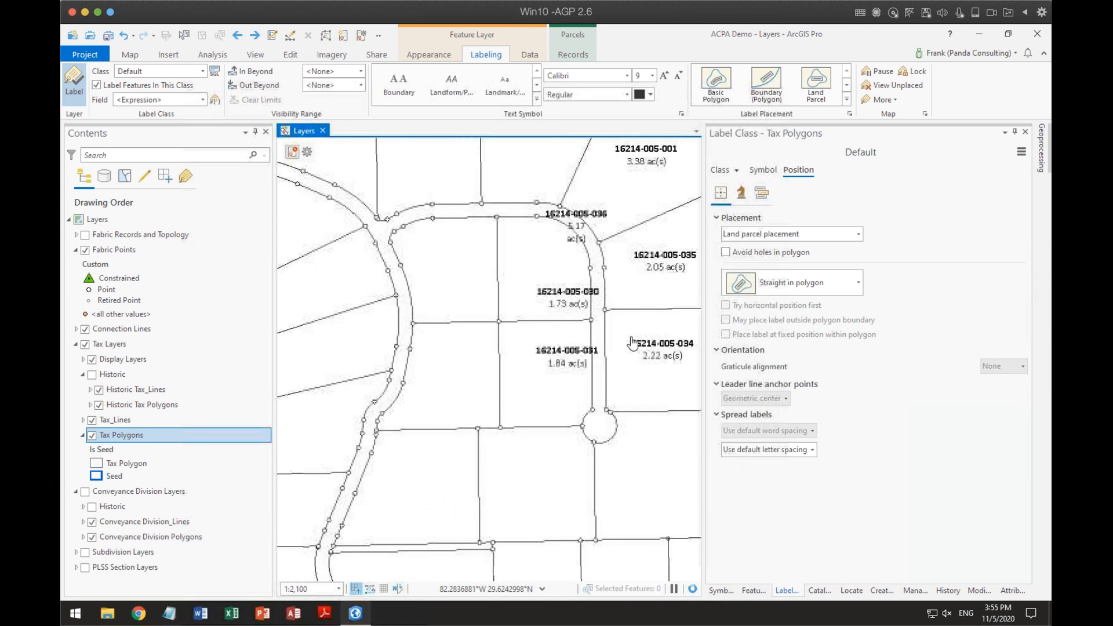
Return the Default class to Regular placement, review the polygon position styles, and keep Straight in polygon.
left_click(859, 235)
left_click(821, 251)
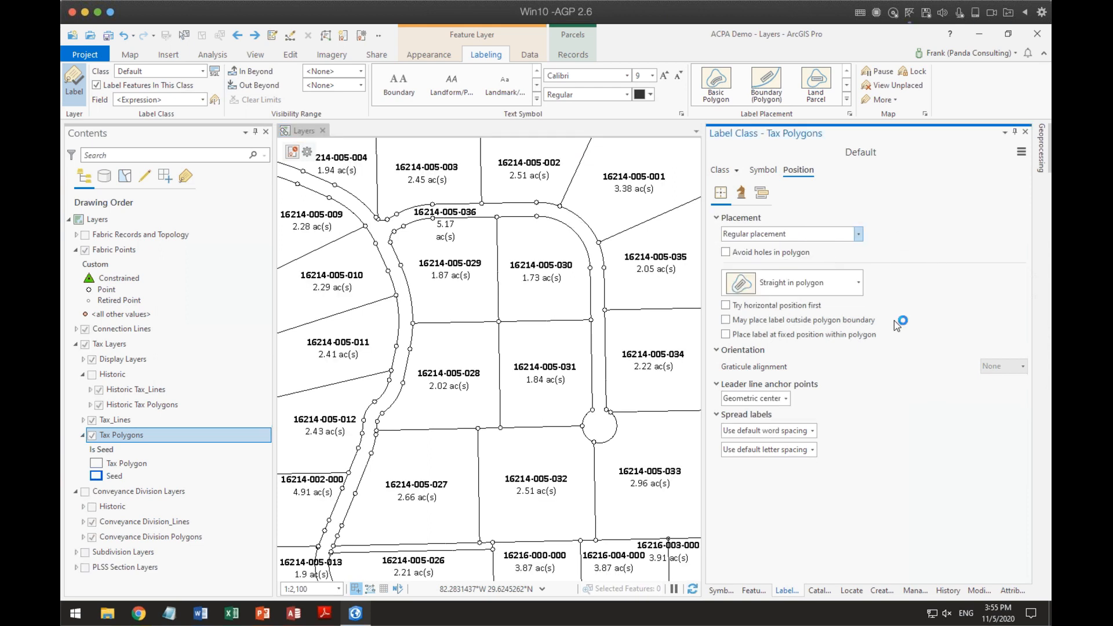
left_click(806, 283)
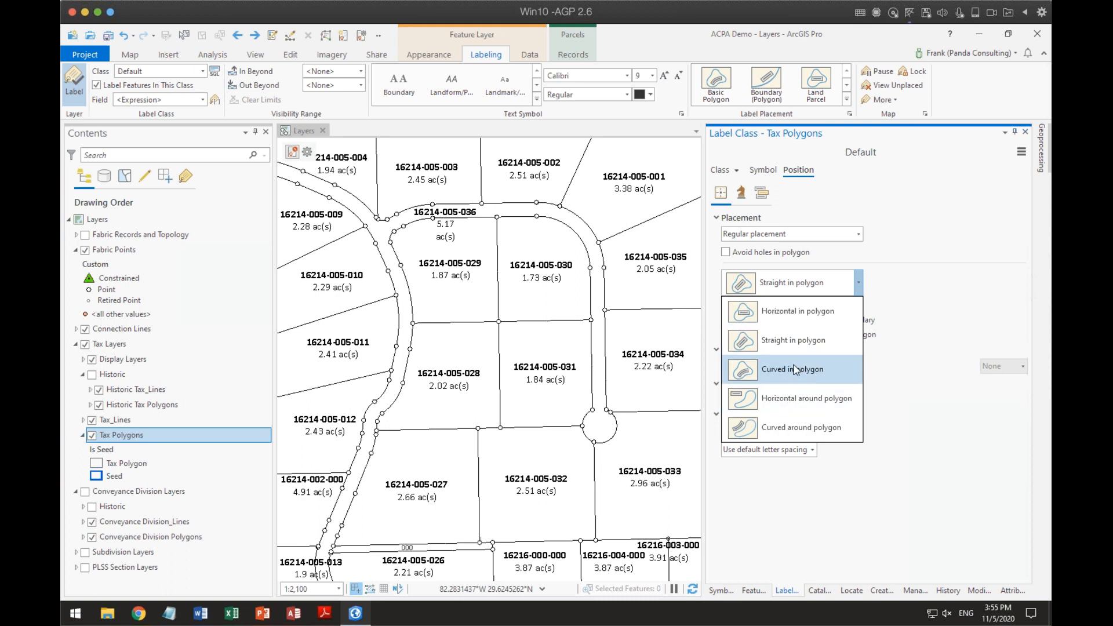
left_click(892, 192)
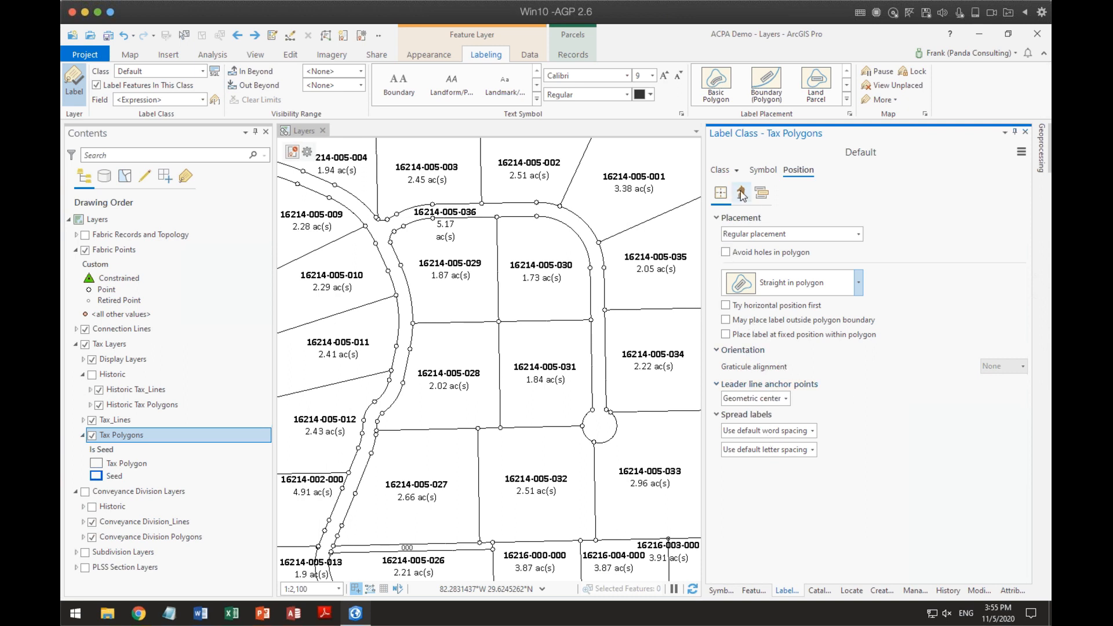
Examine the Default class's fitting strategy and conflict resolution settings, including Overrun and Remove duplicate labels.
left_click(760, 195)
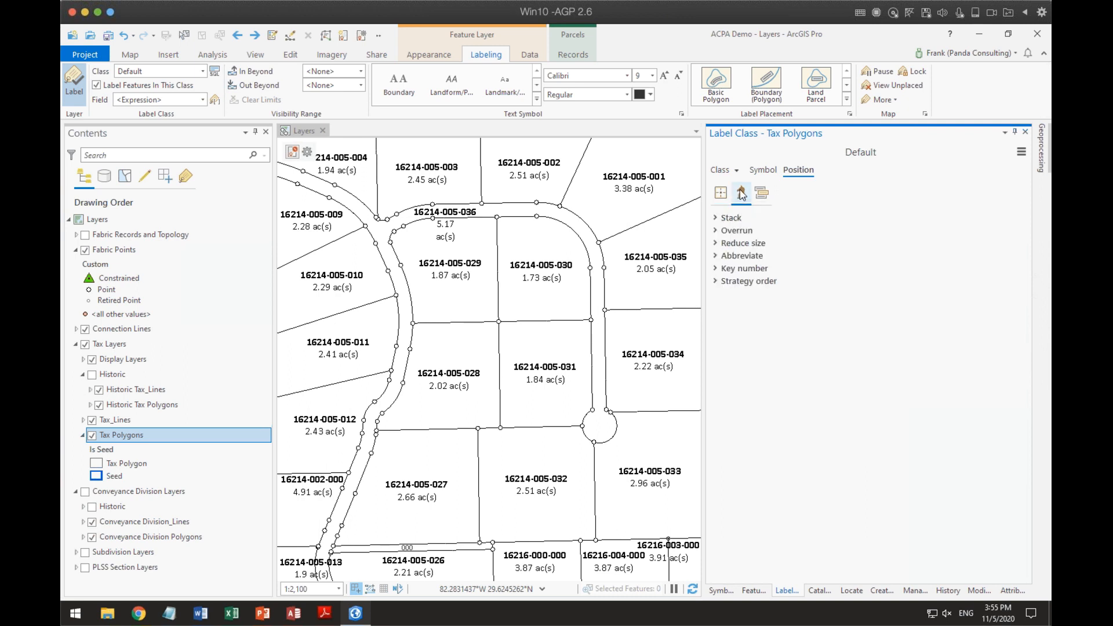
left_click(716, 232)
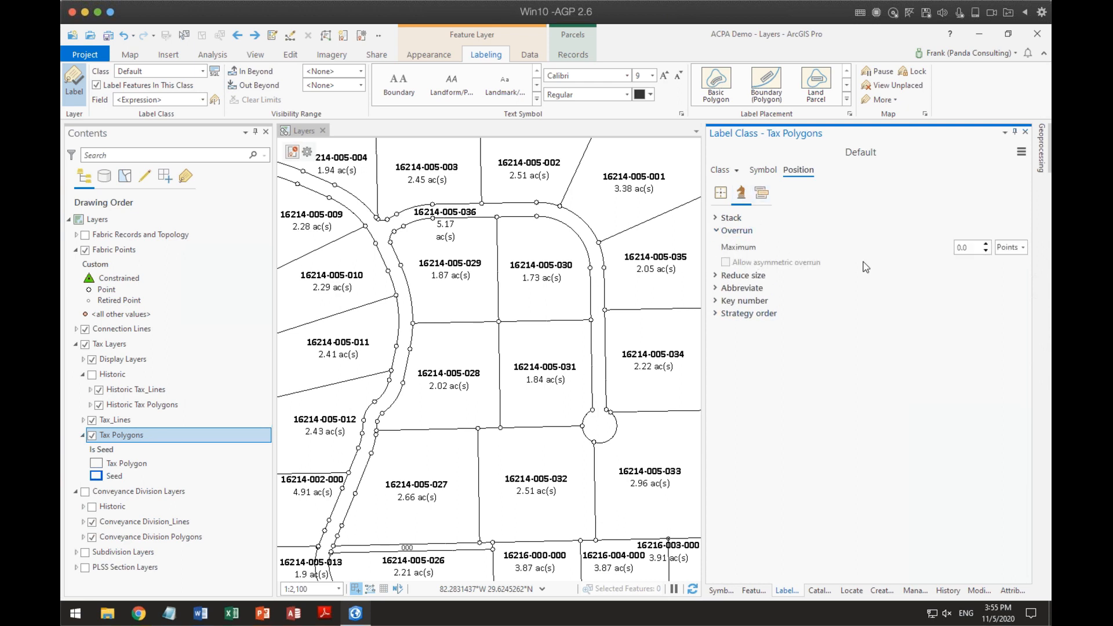
left_click(761, 193)
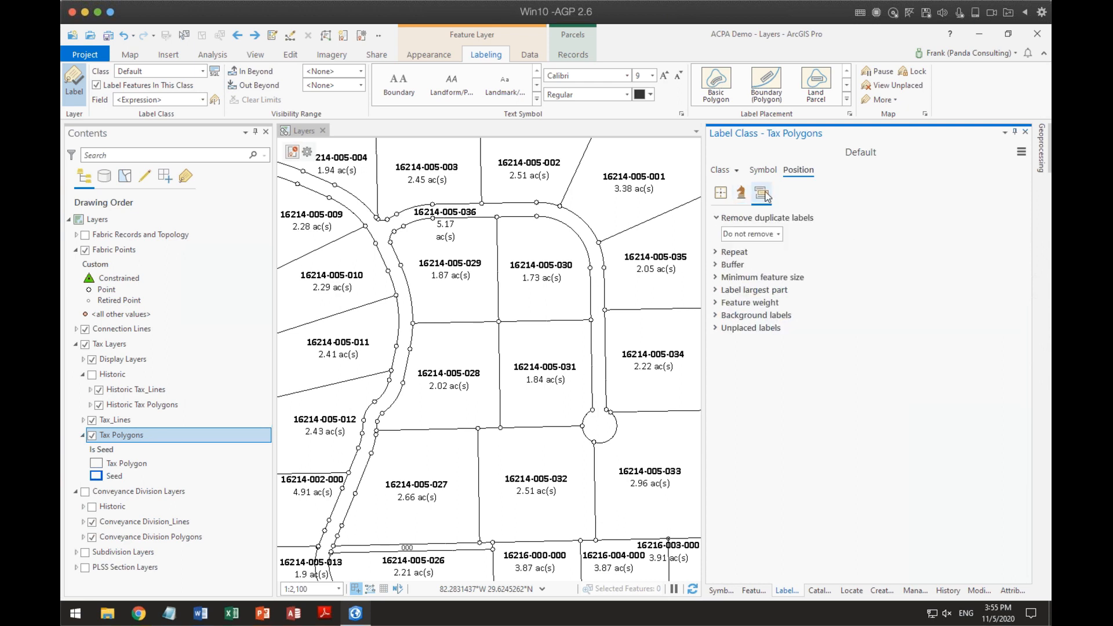
left_click(720, 194)
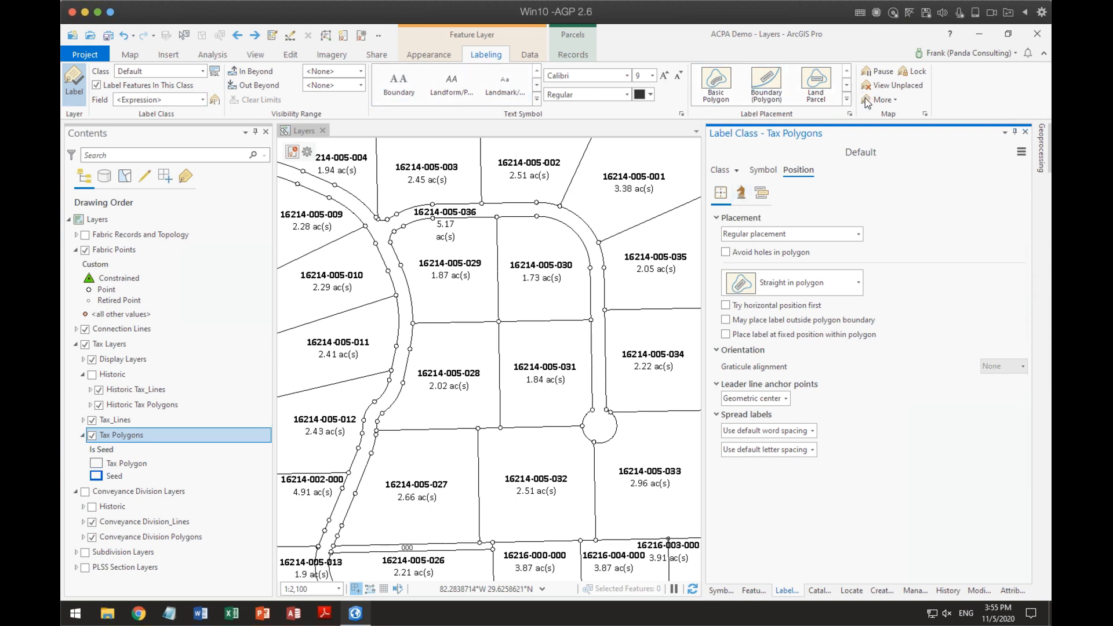
left_click(740, 194)
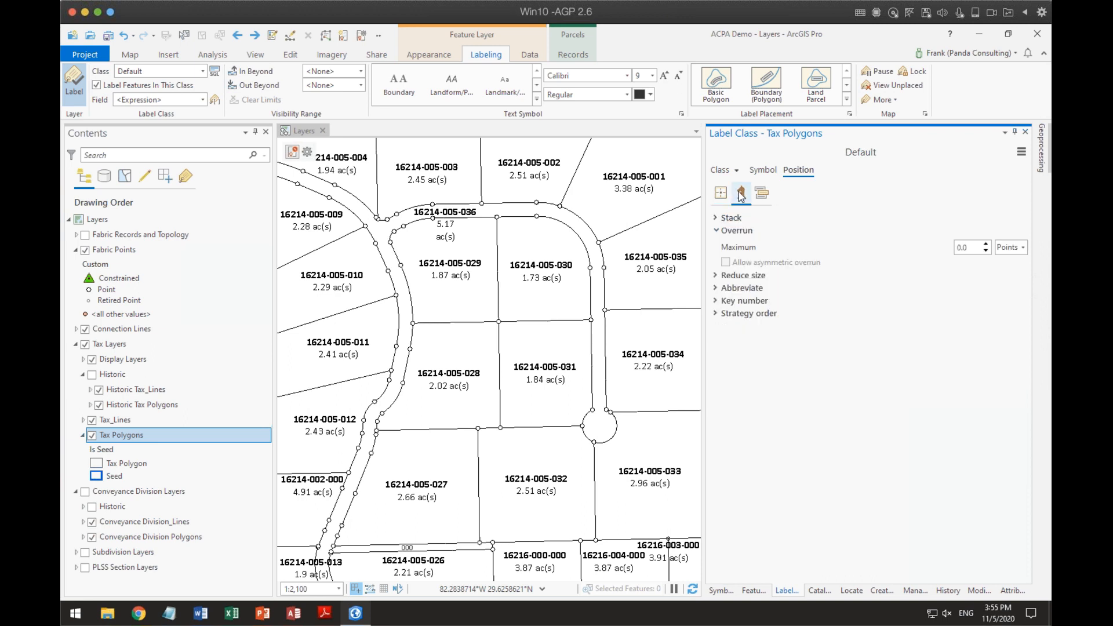
left_click(718, 229)
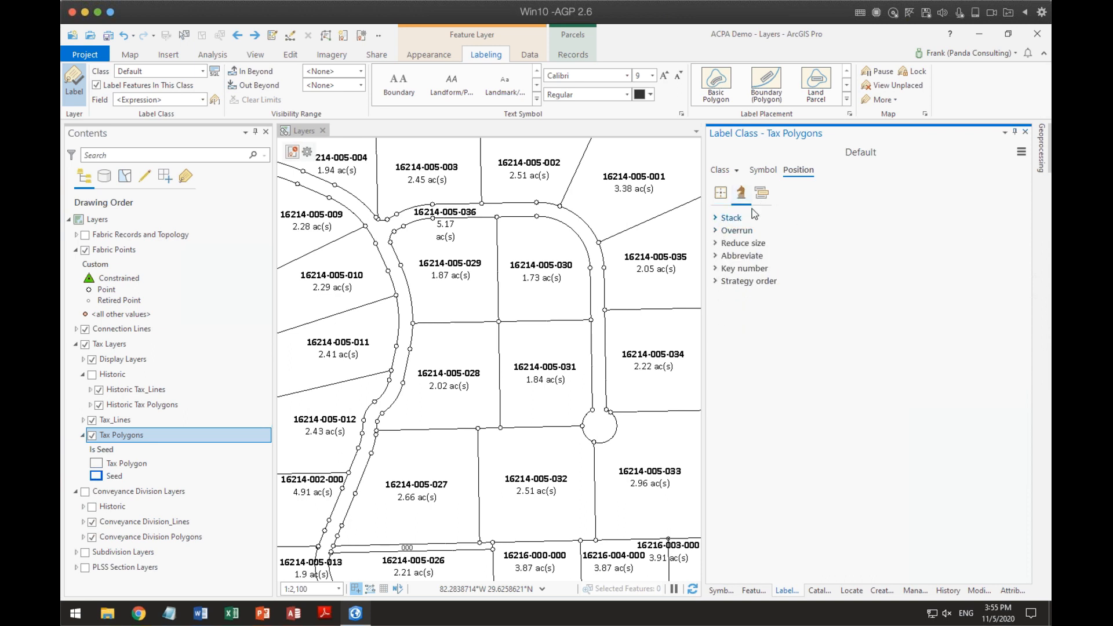
left_click(722, 194)
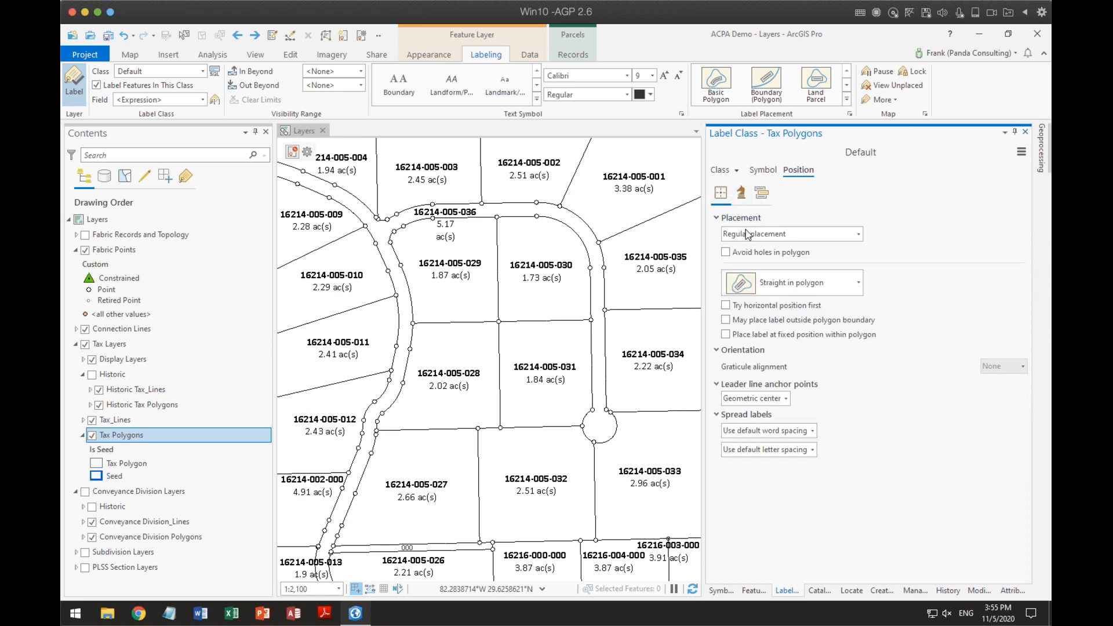
Re-enable Avoid holes in polygon for the Default class and try turning Stack label off and back on.
left_click(725, 253)
left_click(744, 197)
left_click(717, 218)
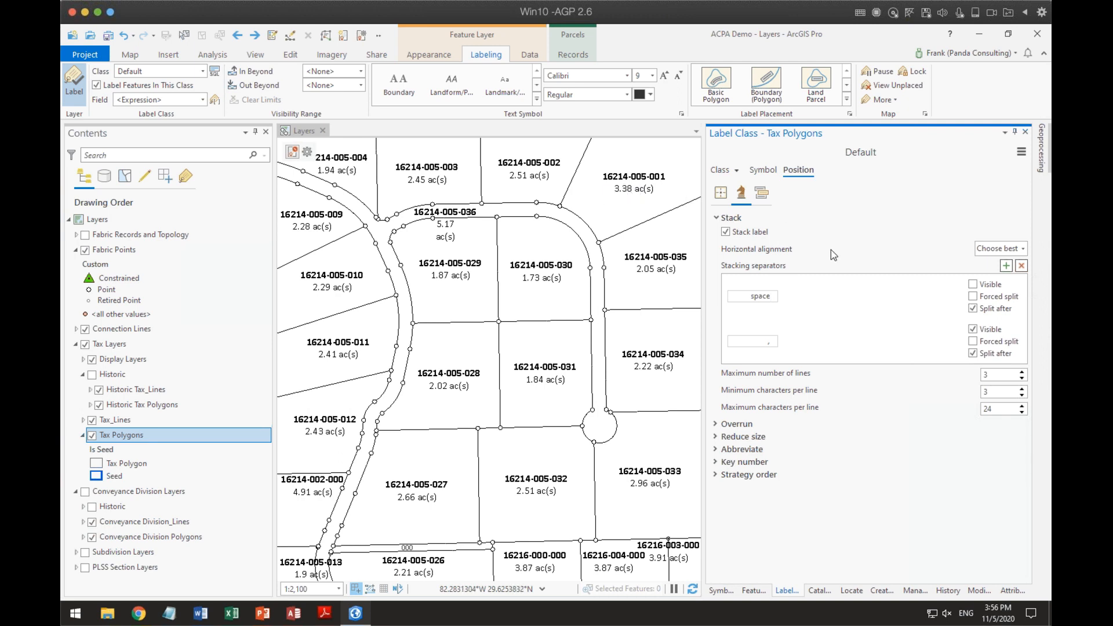
left_click(725, 232)
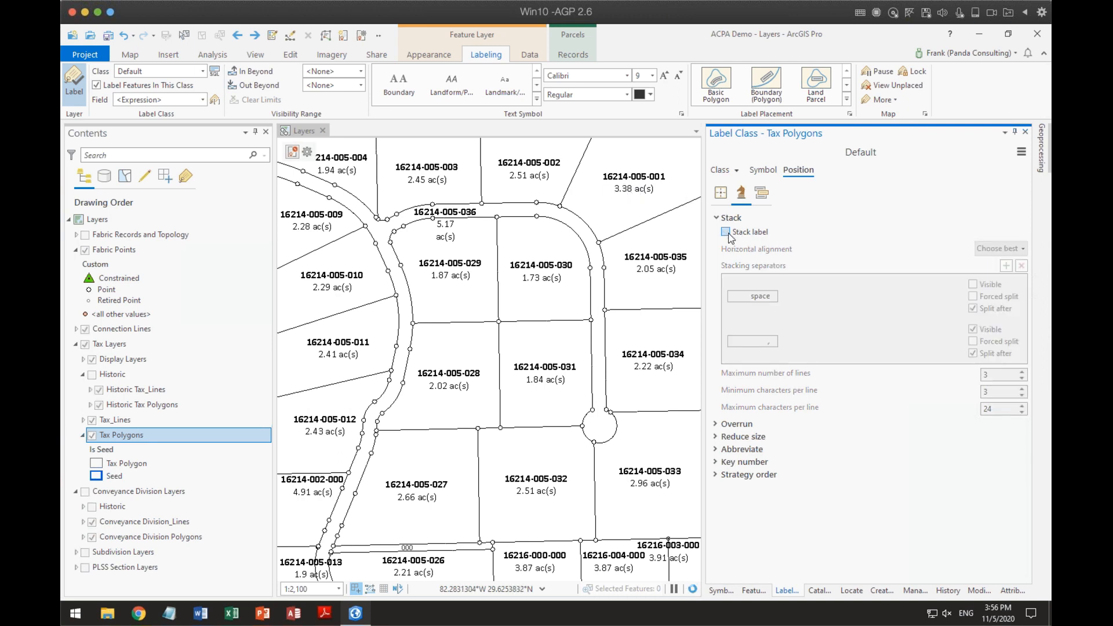
left_click(725, 233)
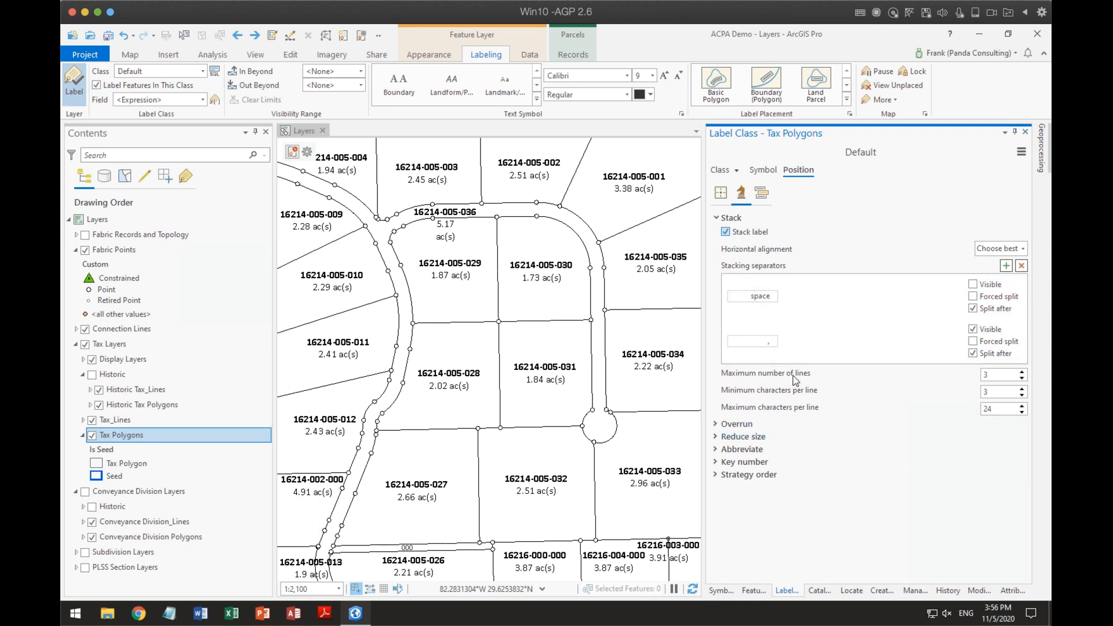
Review the Overrun settings and enable Reduce font size in the Default class's fitting strategy.
left_click(718, 424)
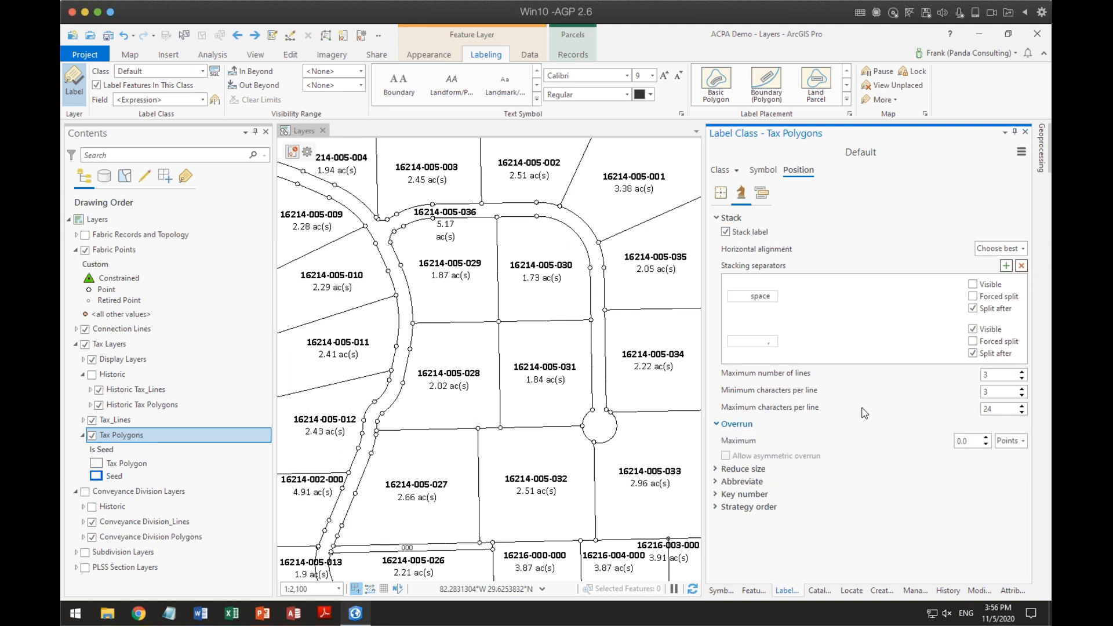
left_click(716, 469)
scroll(815, 430, "down", 3)
left_click(725, 410)
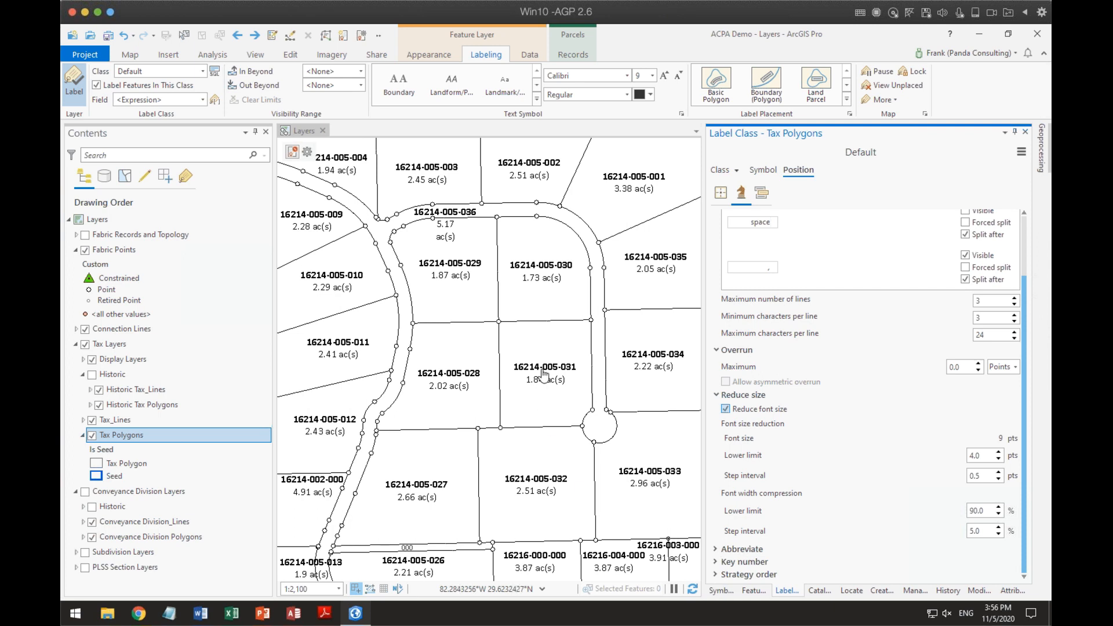
Inspect how the labels fit in the small subdivision lots and larger parcels across the map at different scales.
left_click_drag(510, 209, 682, 293)
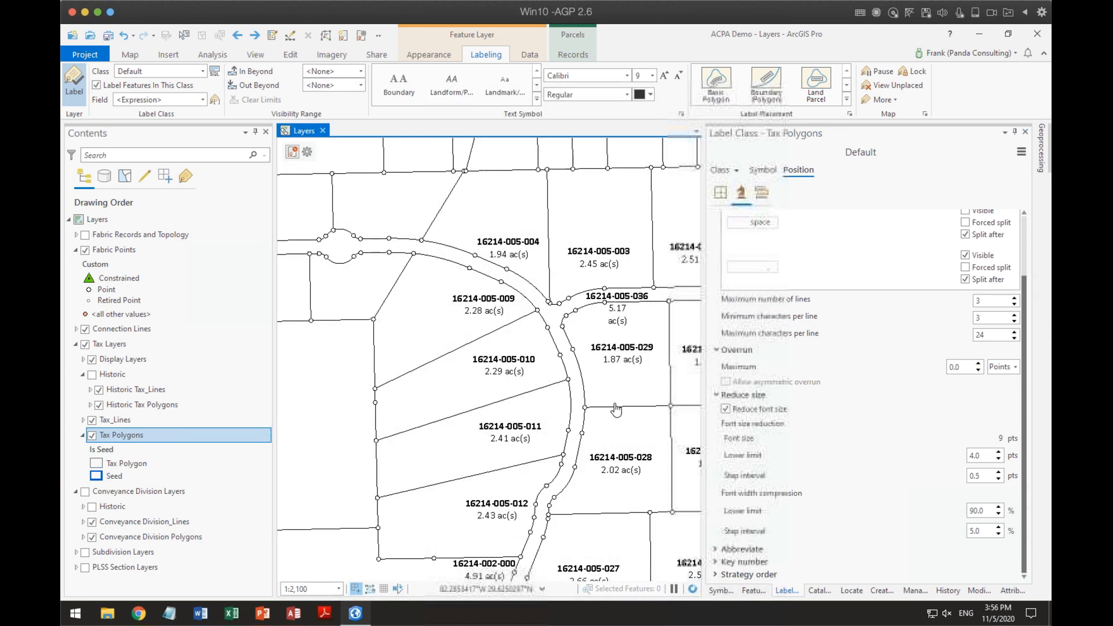
left_click_drag(494, 294, 572, 335)
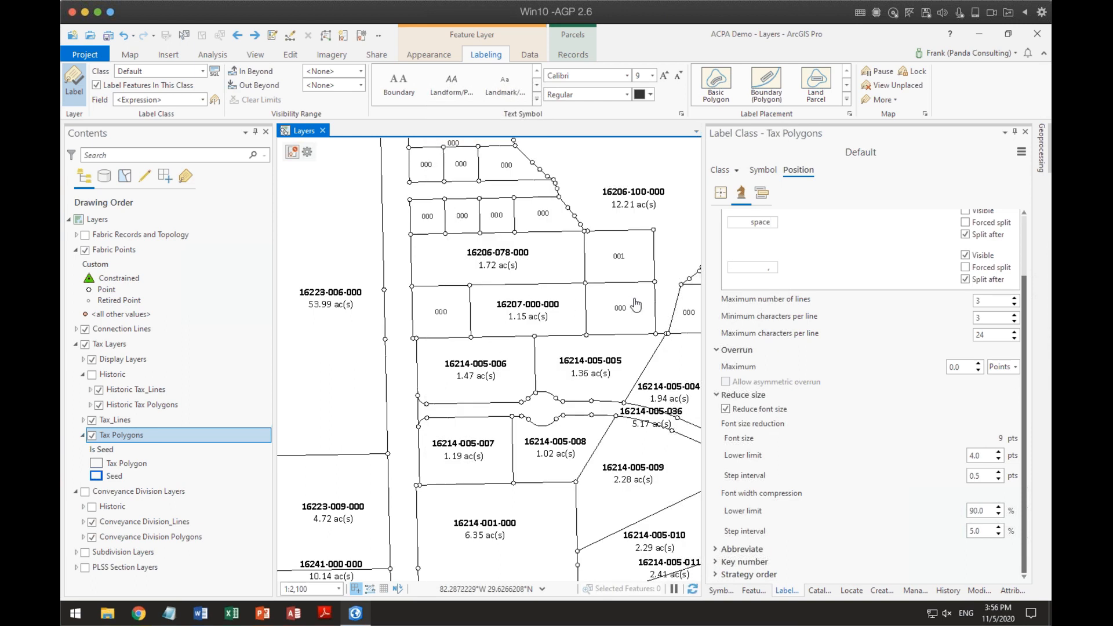
left_click_drag(558, 243, 496, 445)
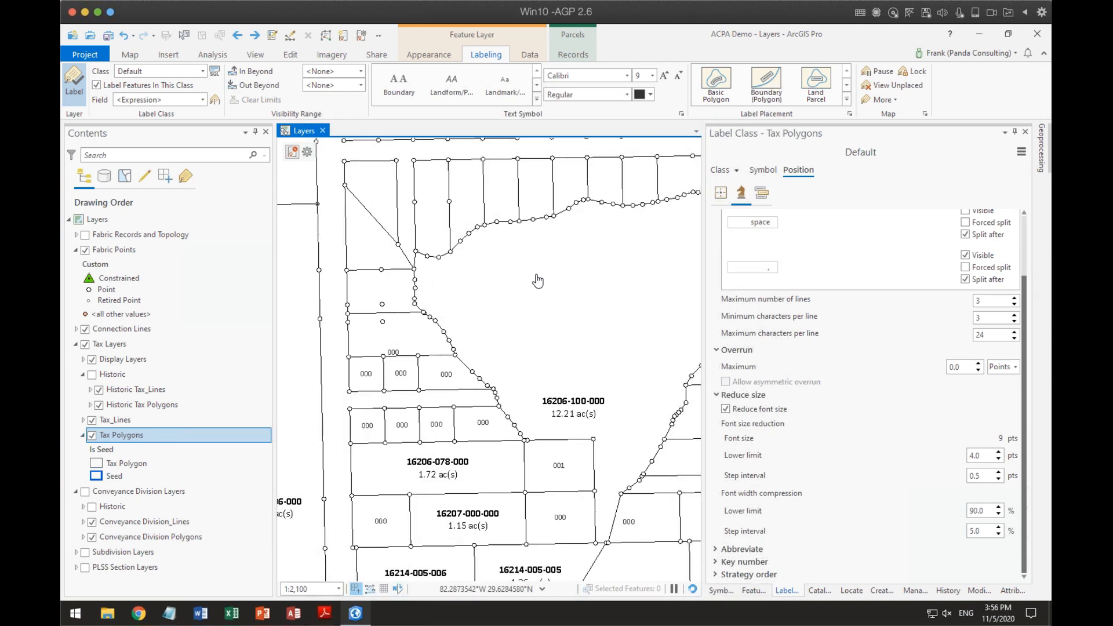
left_click_drag(571, 296, 674, 454)
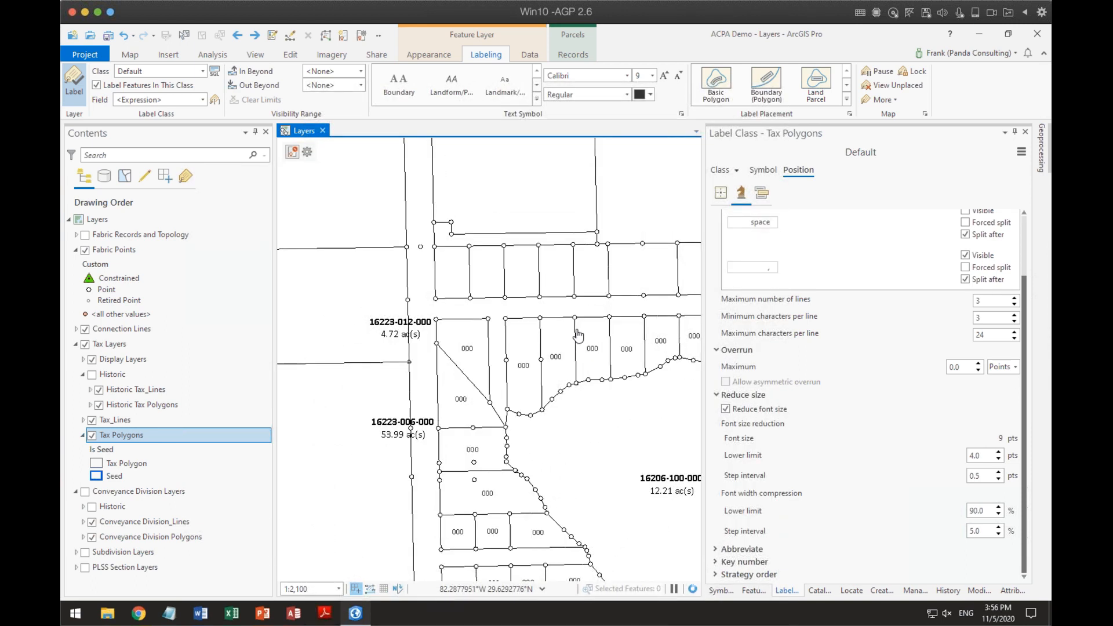
left_click_drag(582, 282, 381, 430)
left_click_drag(477, 298, 615, 510)
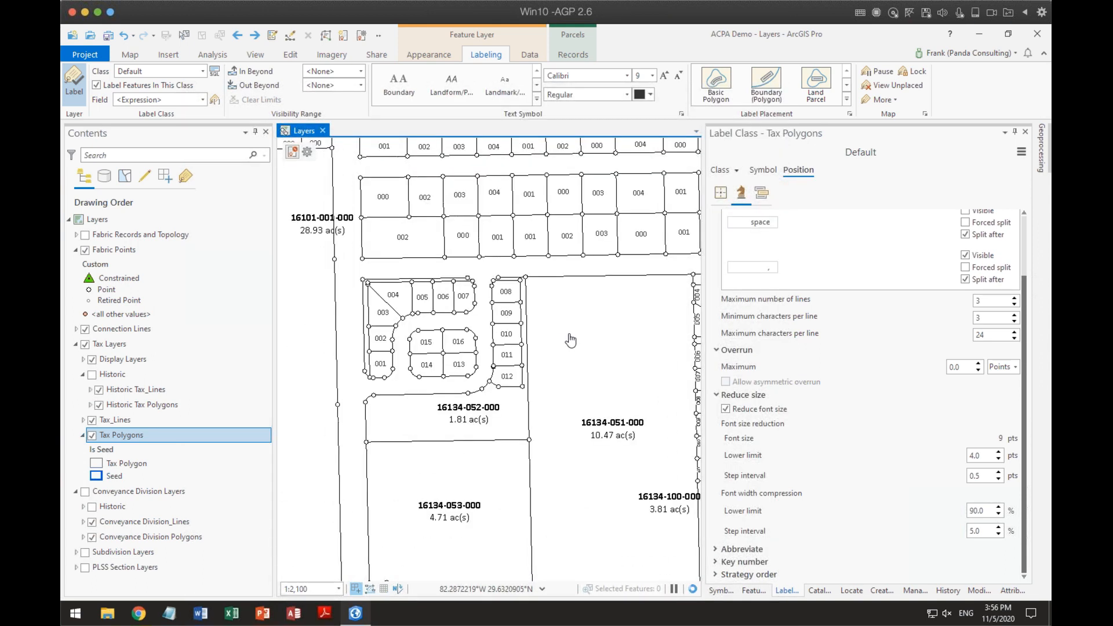
scroll(571, 342, "up", 2)
scroll(573, 345, "down", 6)
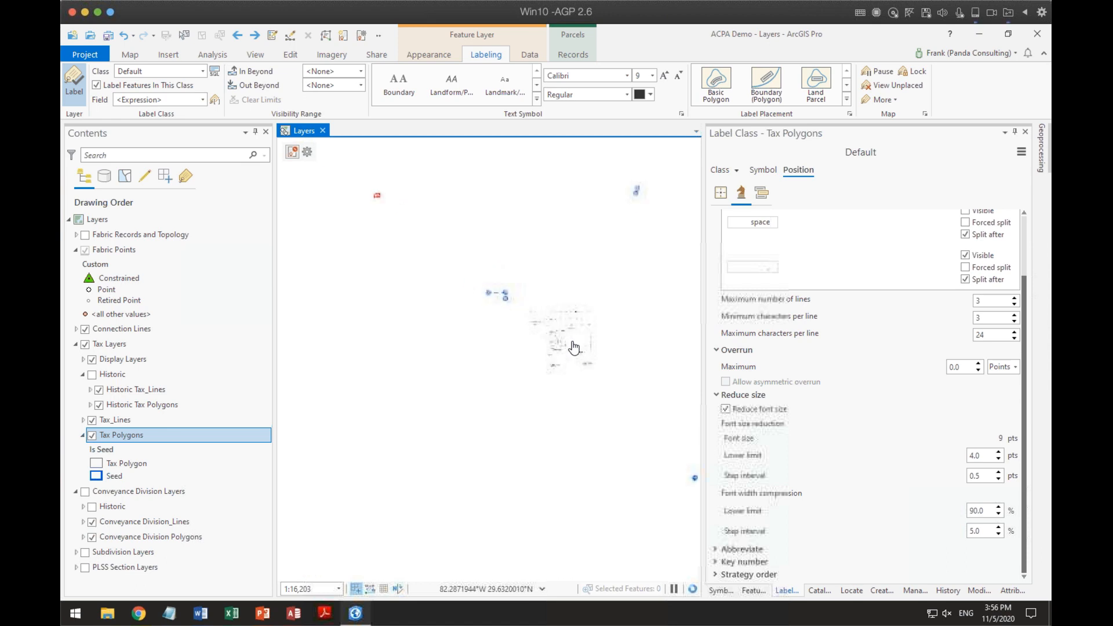
scroll(574, 348, "up", 1)
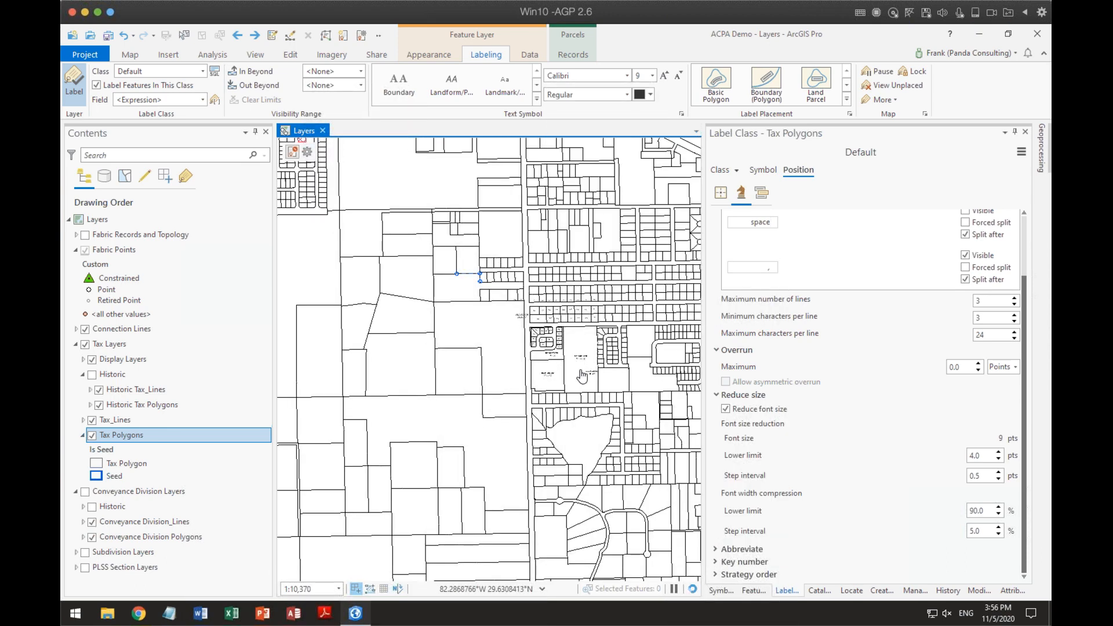
scroll(581, 375, "up", 2)
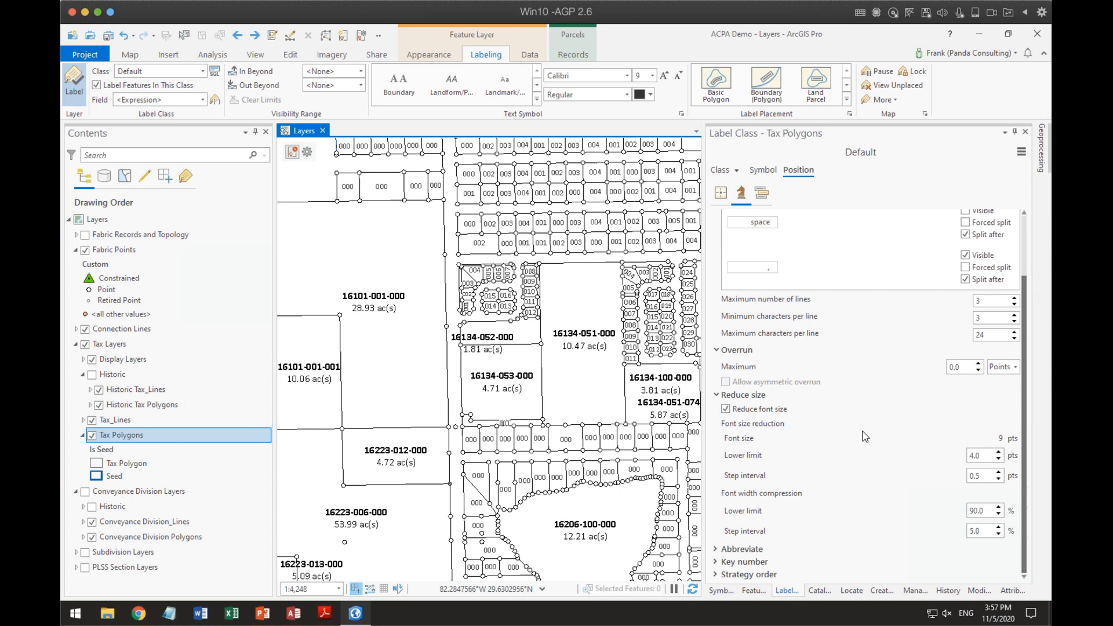
Review the Strategy order settings in the Default class's fitting strategy.
left_click(717, 576)
scroll(719, 487, "down", 3)
left_click(717, 487)
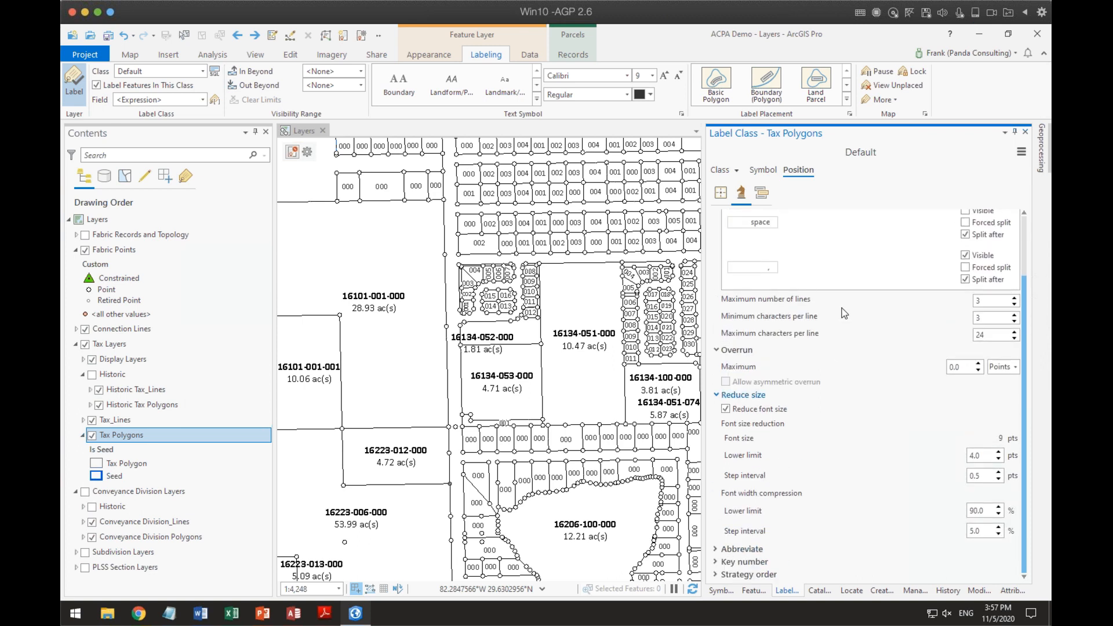
Try removing all duplicate labels in the Default class's conflict resolution settings.
left_click(761, 193)
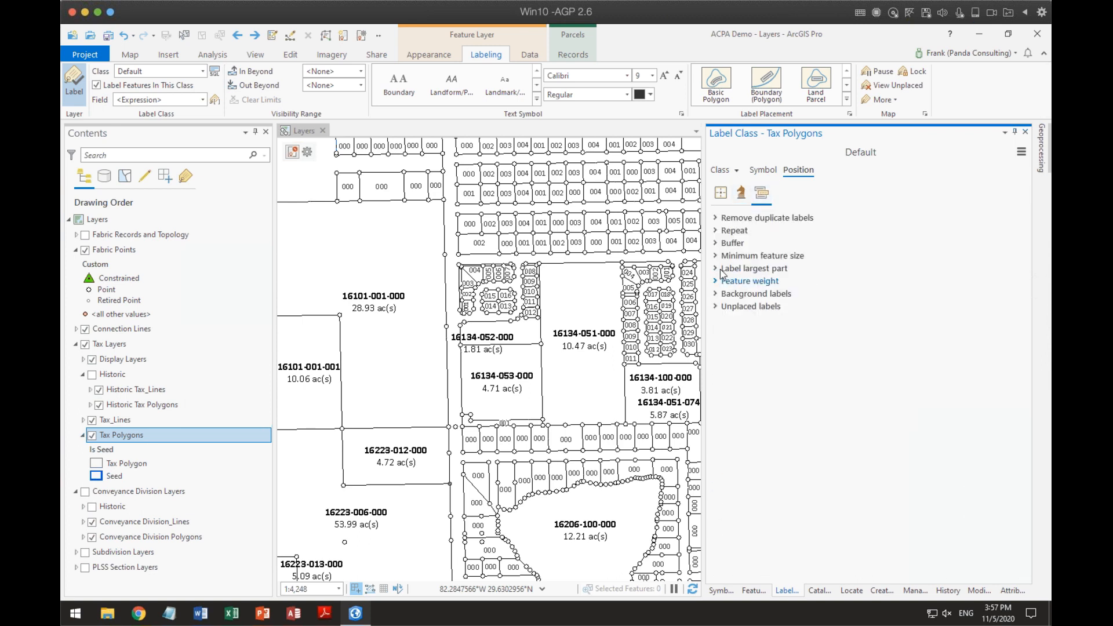
left_click(718, 219)
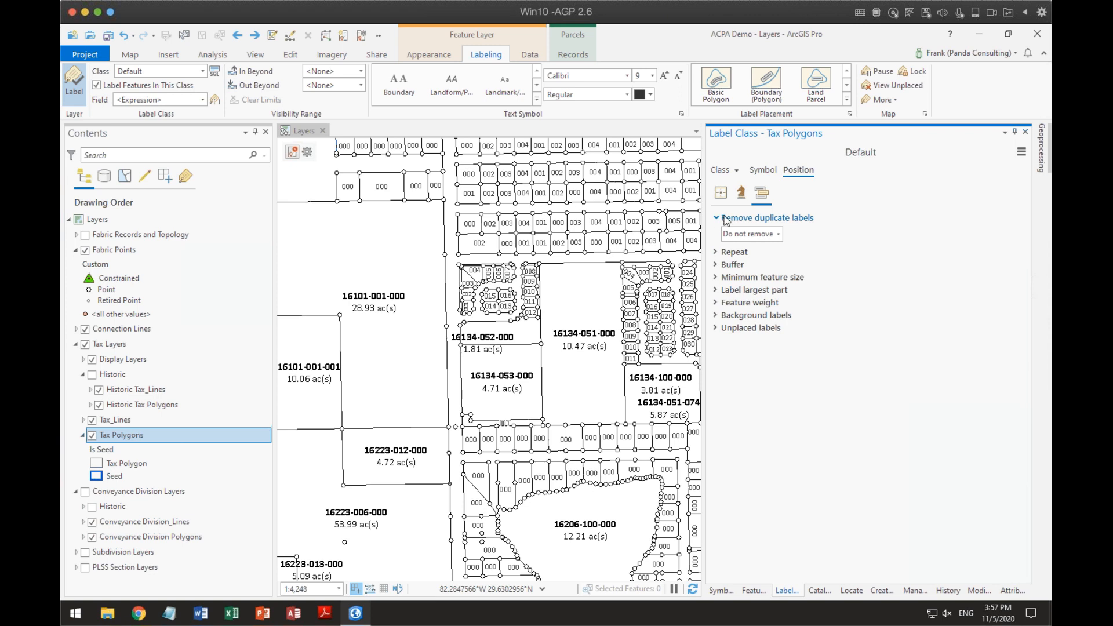
left_click(752, 234)
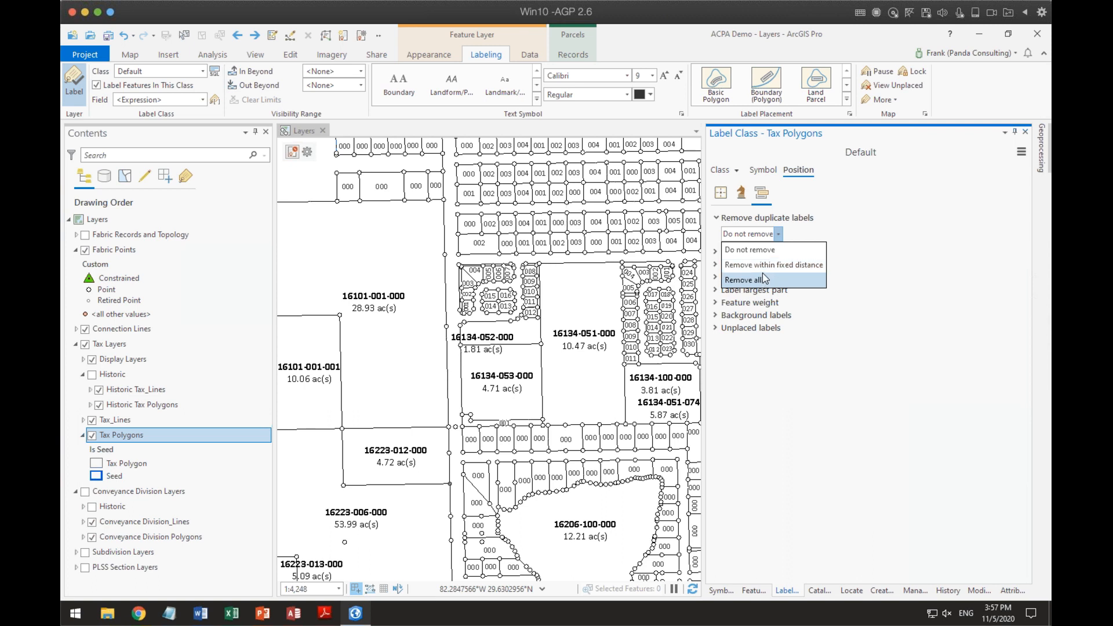
left_click(756, 282)
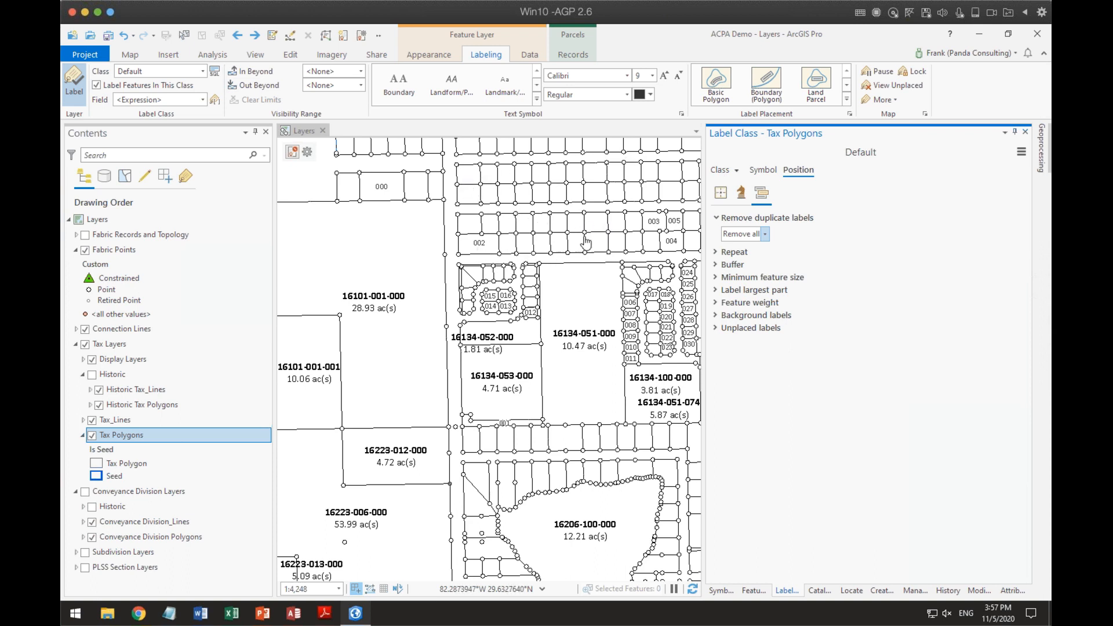
Set the Default class to remove duplicate labels within a fixed distance, using a search radius of 10 map units.
left_click(766, 234)
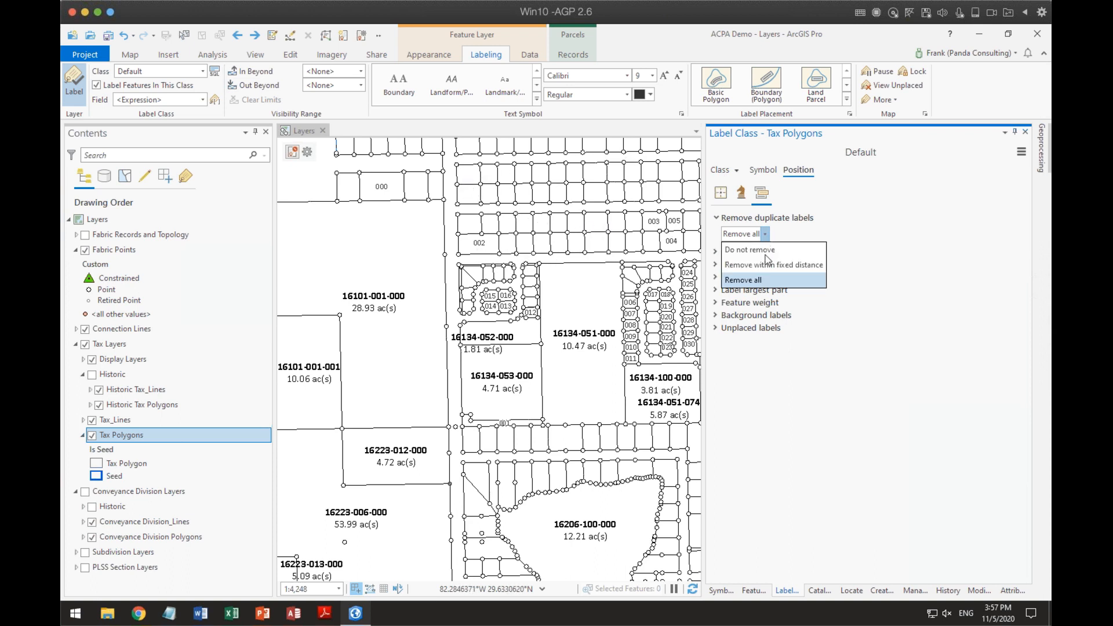
left_click(771, 265)
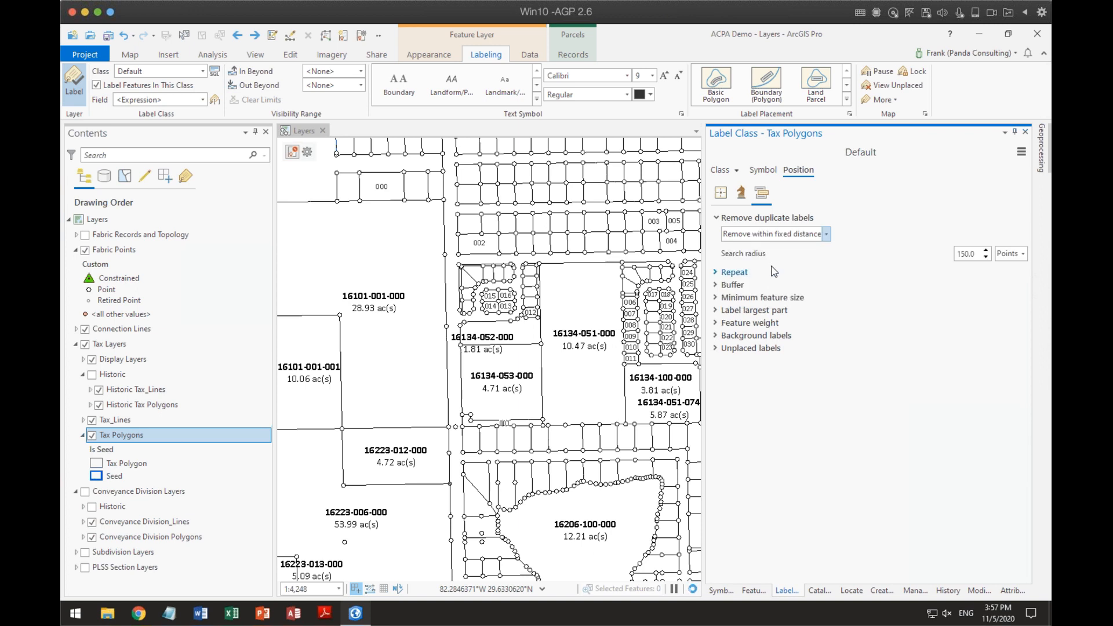
left_click(969, 253)
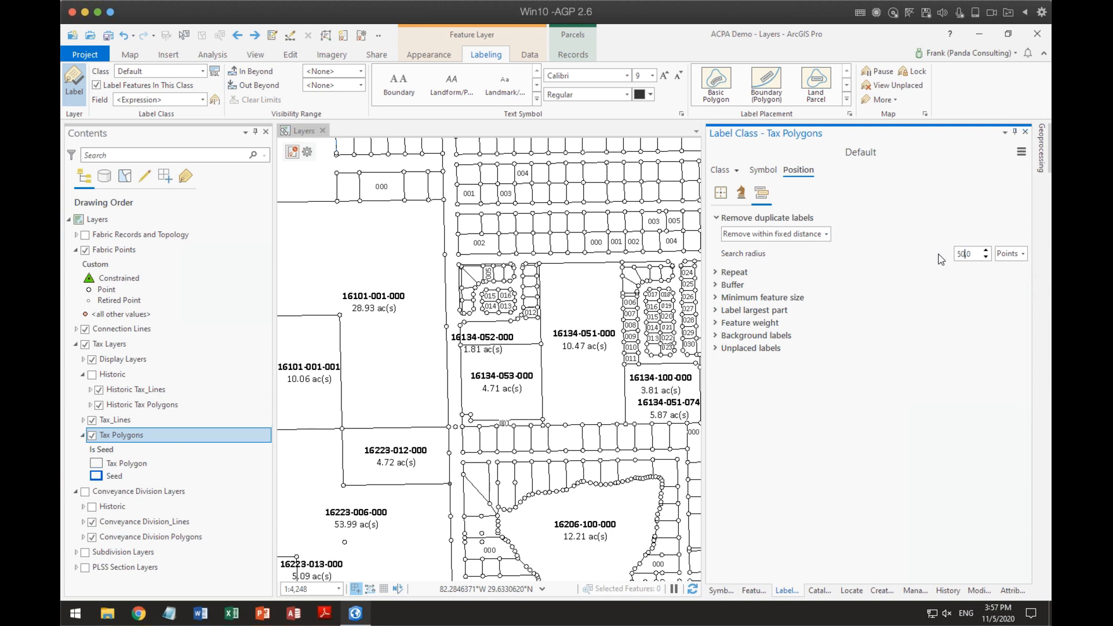
key("Tab")
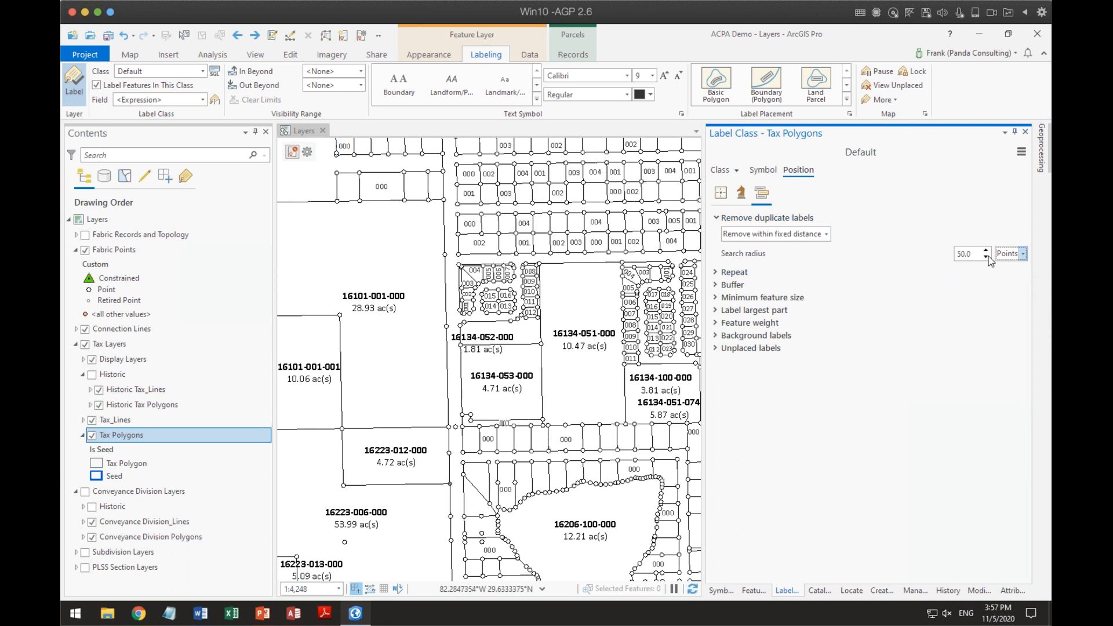
double_click(965, 253)
left_click(1024, 254)
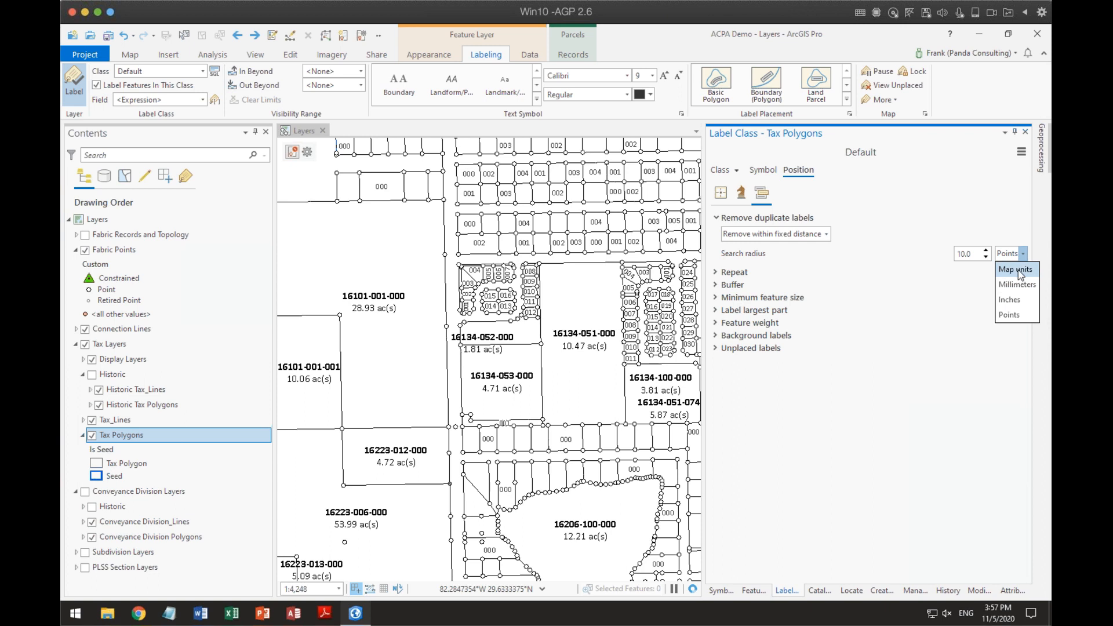
left_click(1017, 269)
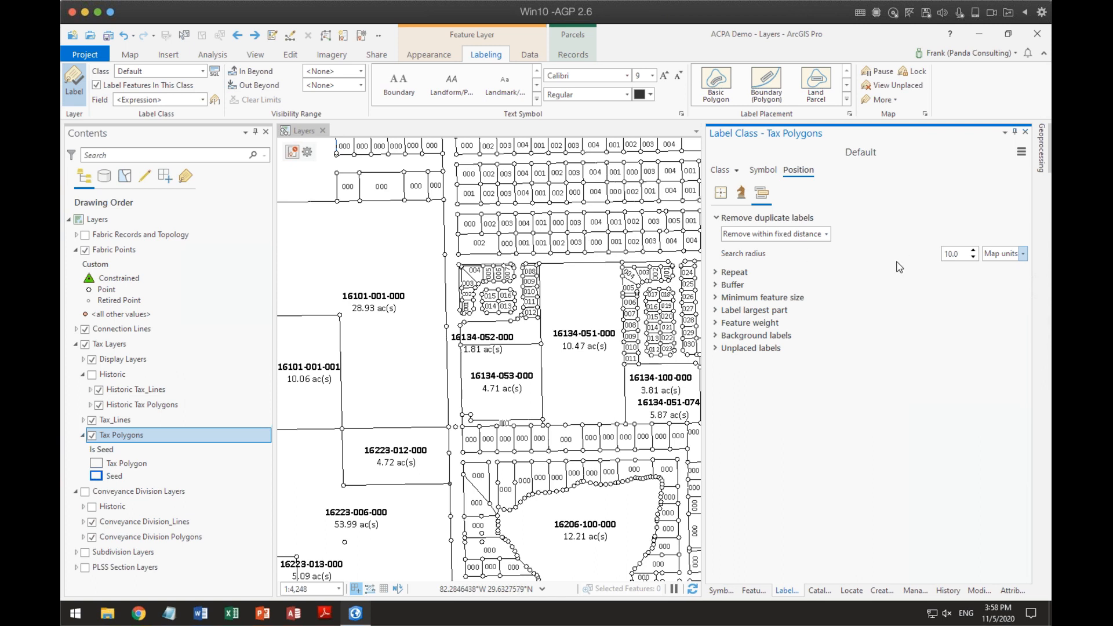
Review the Repeat, Buffer and Background labels options in the Default class's conflict resolution settings.
left_click(719, 272)
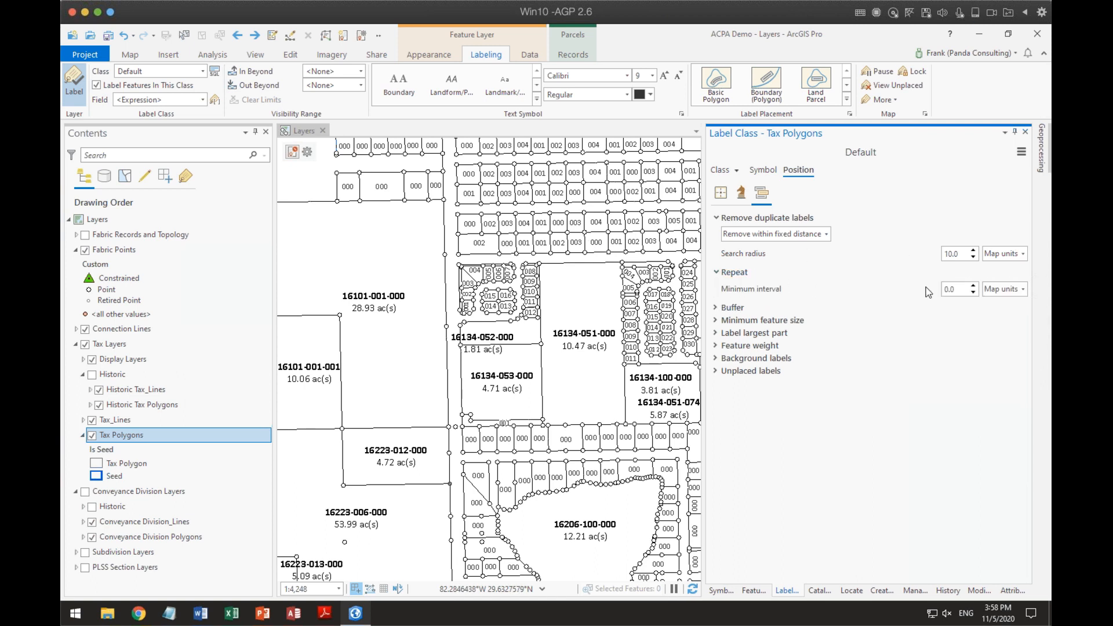
left_click(720, 277)
left_click(717, 286)
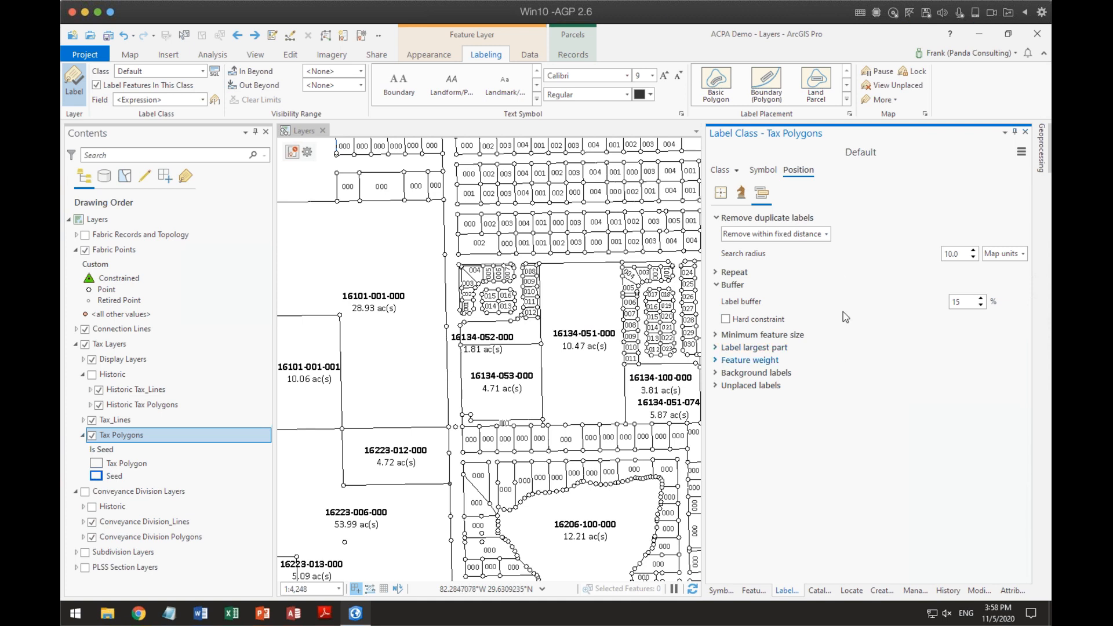
left_click(716, 373)
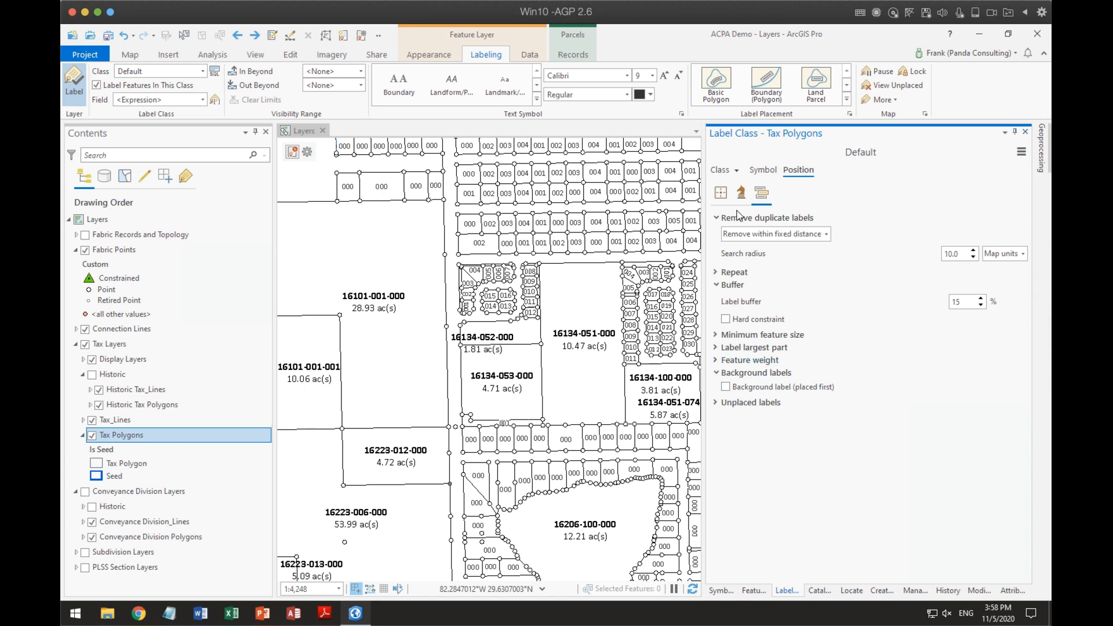
Switch to the Workshop label class and toggle Stack label in its fitting strategy.
left_click(737, 169)
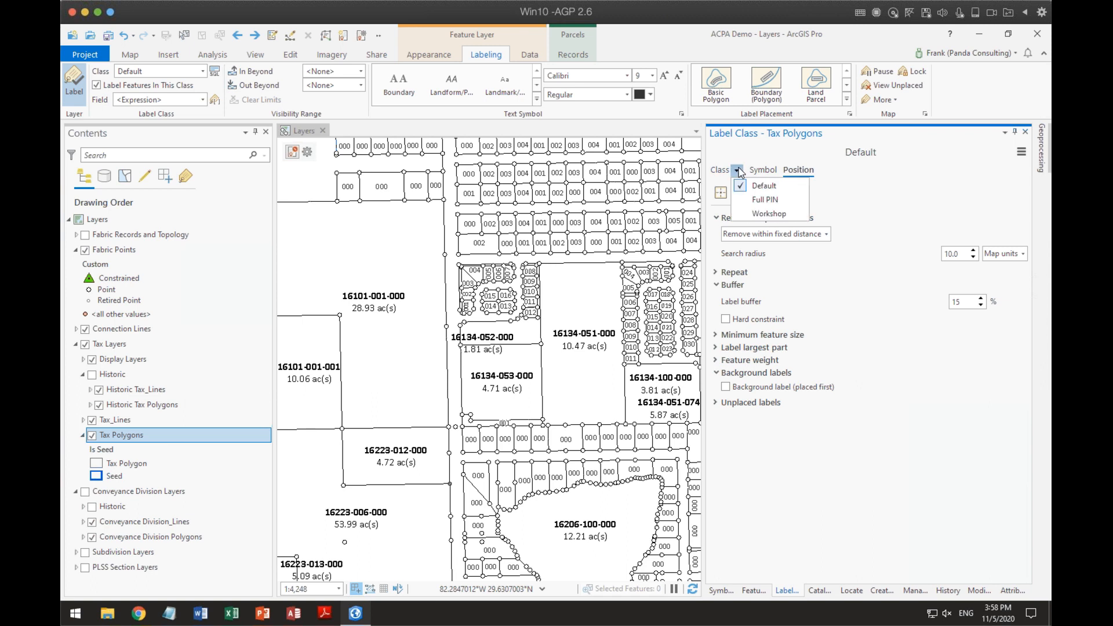
left_click(765, 214)
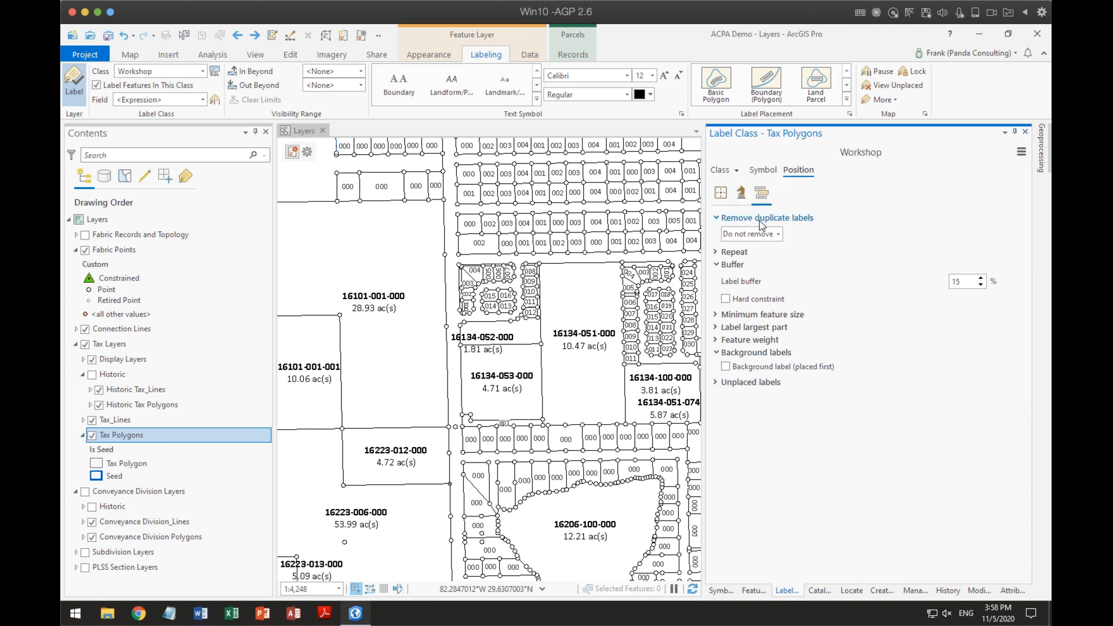
left_click(741, 193)
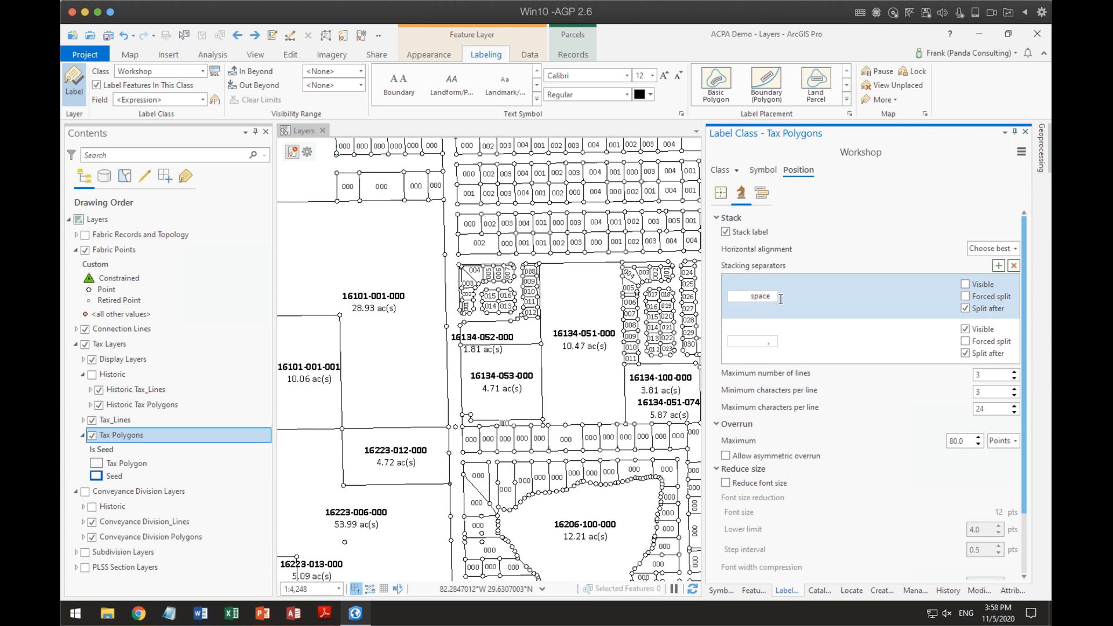
left_click(725, 232)
Try Straight in polygon placement for the Workshop class and inspect the labels in the narrow parcels.
left_click(720, 192)
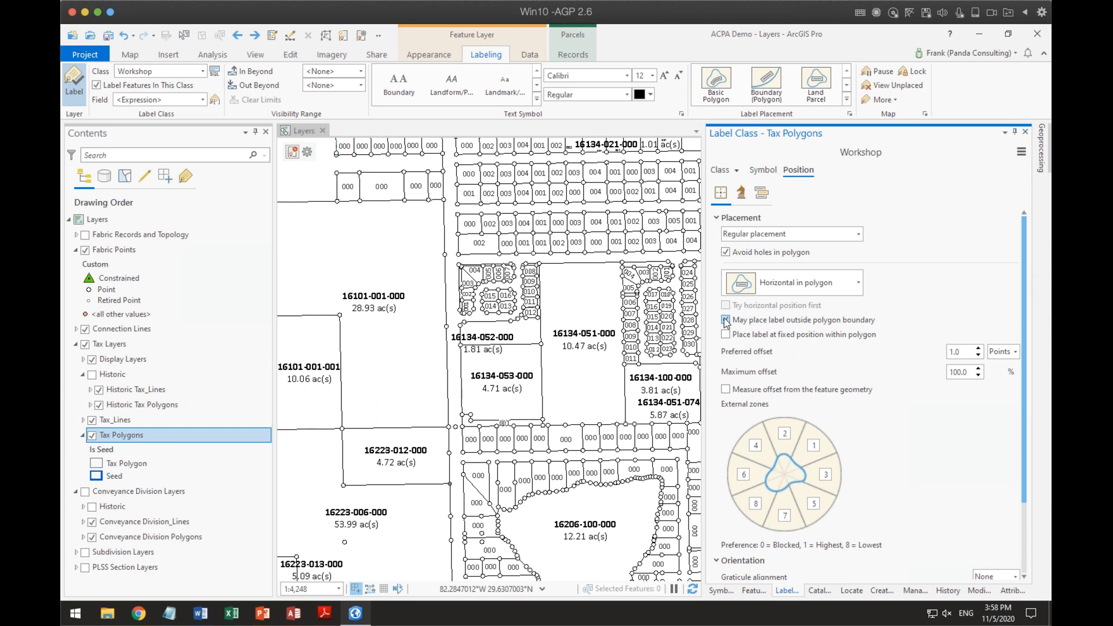
left_click_drag(610, 437, 474, 292)
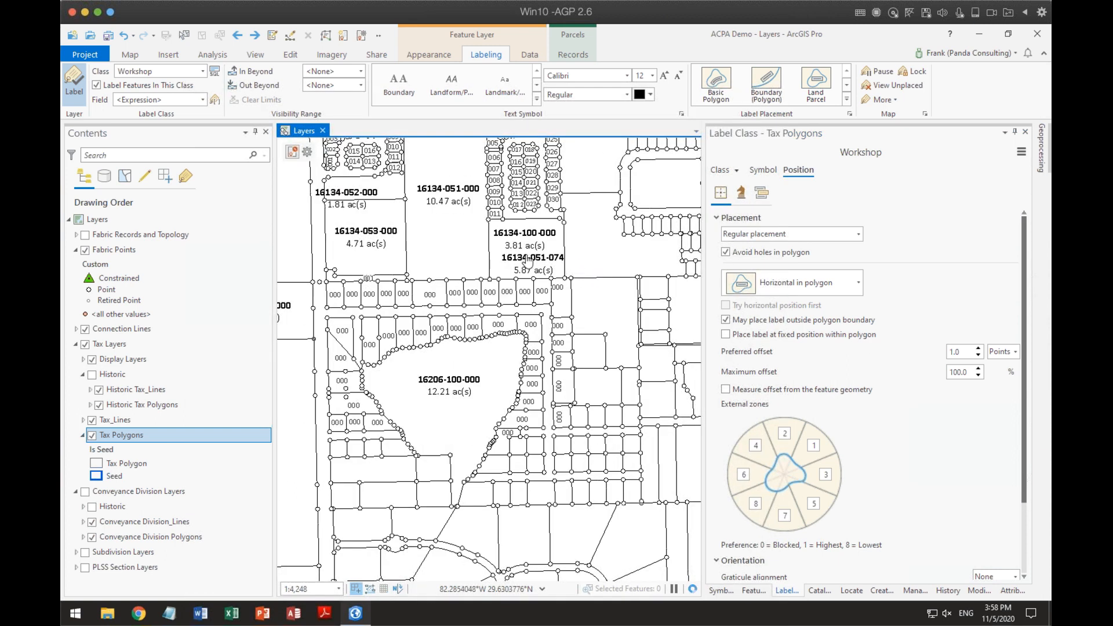
scroll(527, 258, "up", 2)
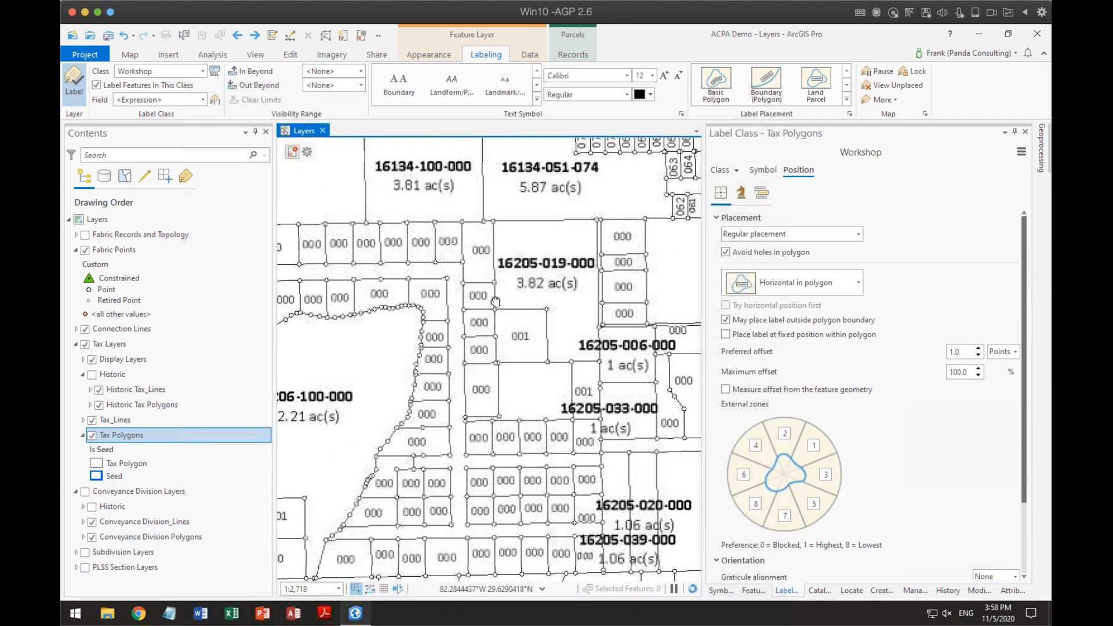
left_click(857, 283)
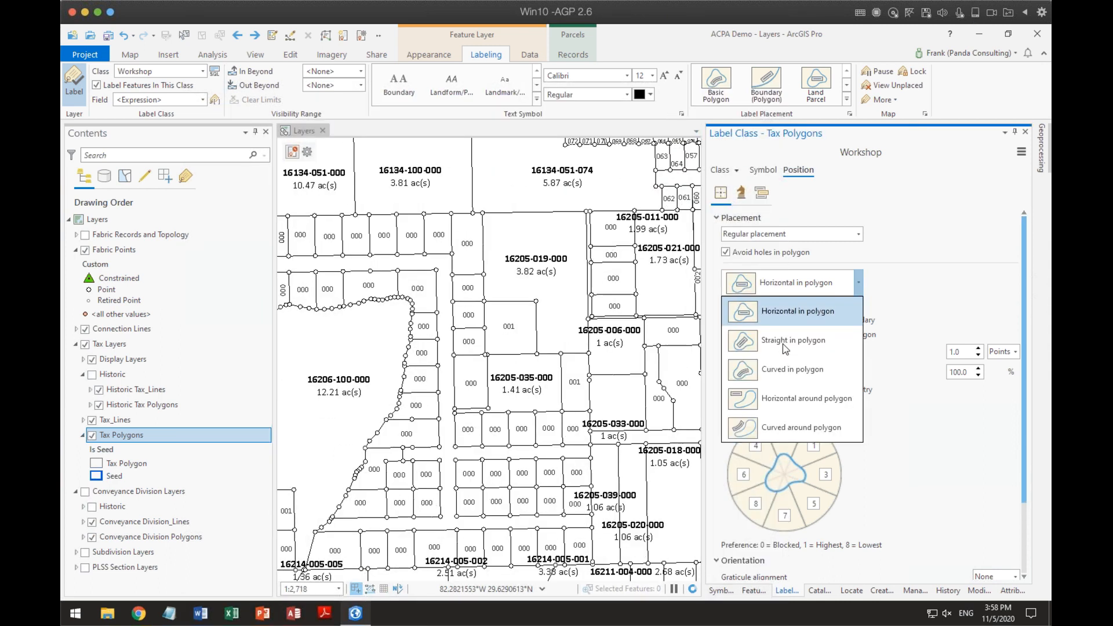
left_click(784, 346)
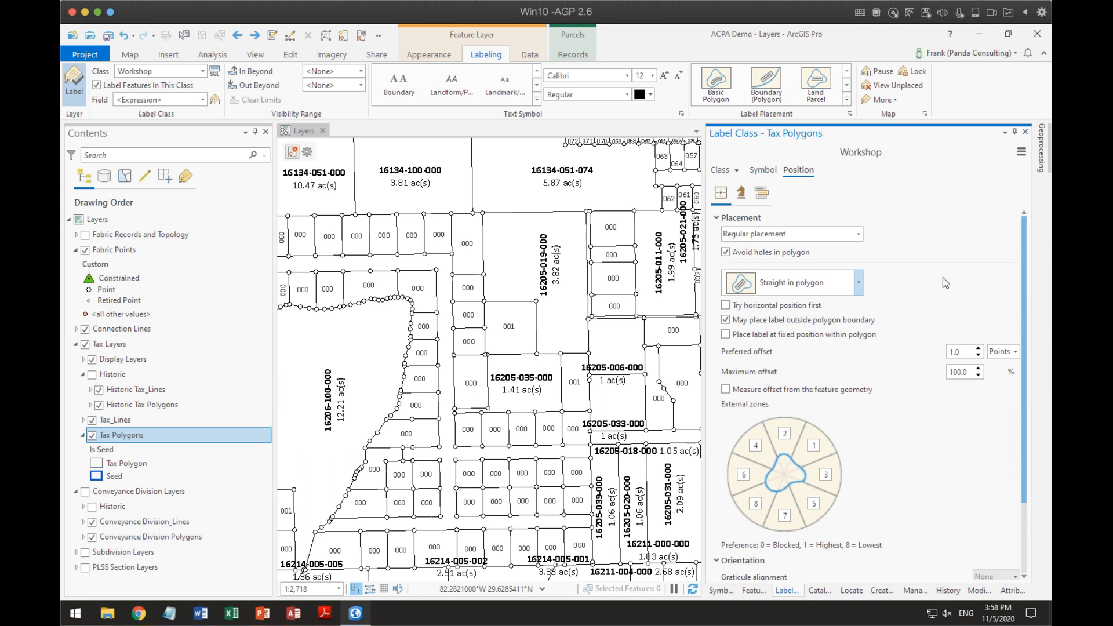
left_click_drag(654, 327, 547, 359)
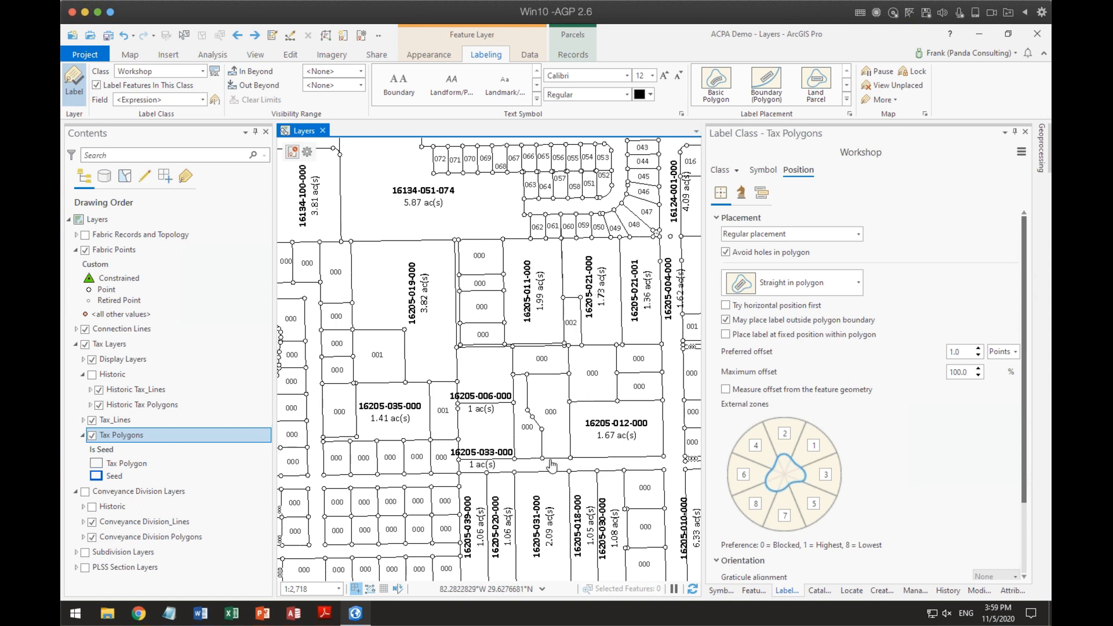
Try Land parcel placement for the Workshop class, first with Straight in polygon and then with Horizontal in polygon.
left_click(859, 236)
left_click(779, 270)
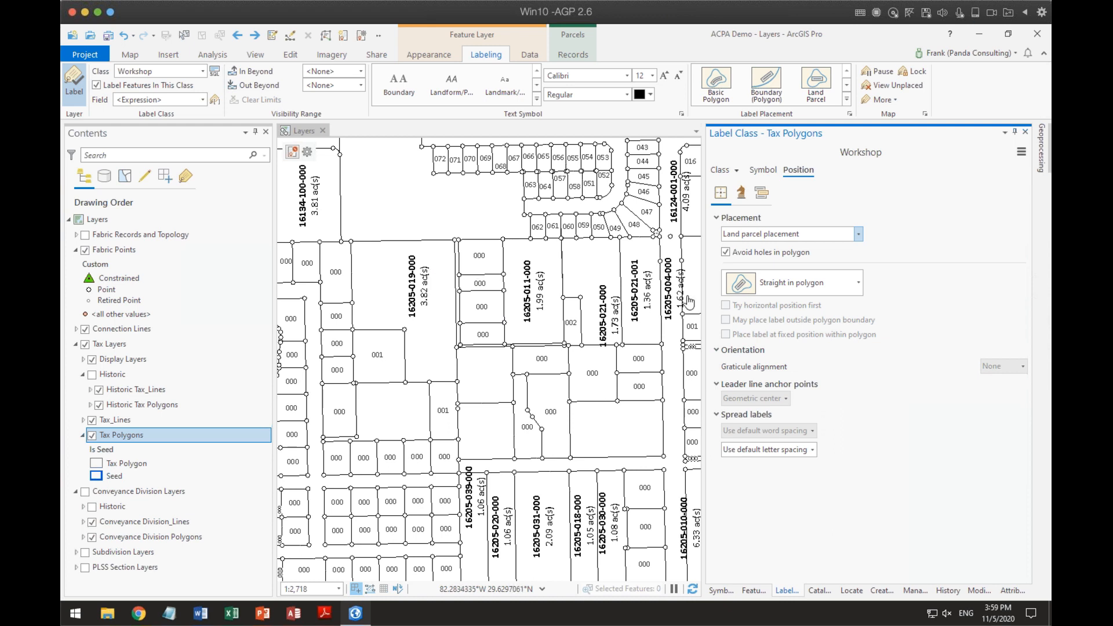
left_click(857, 283)
left_click(827, 313)
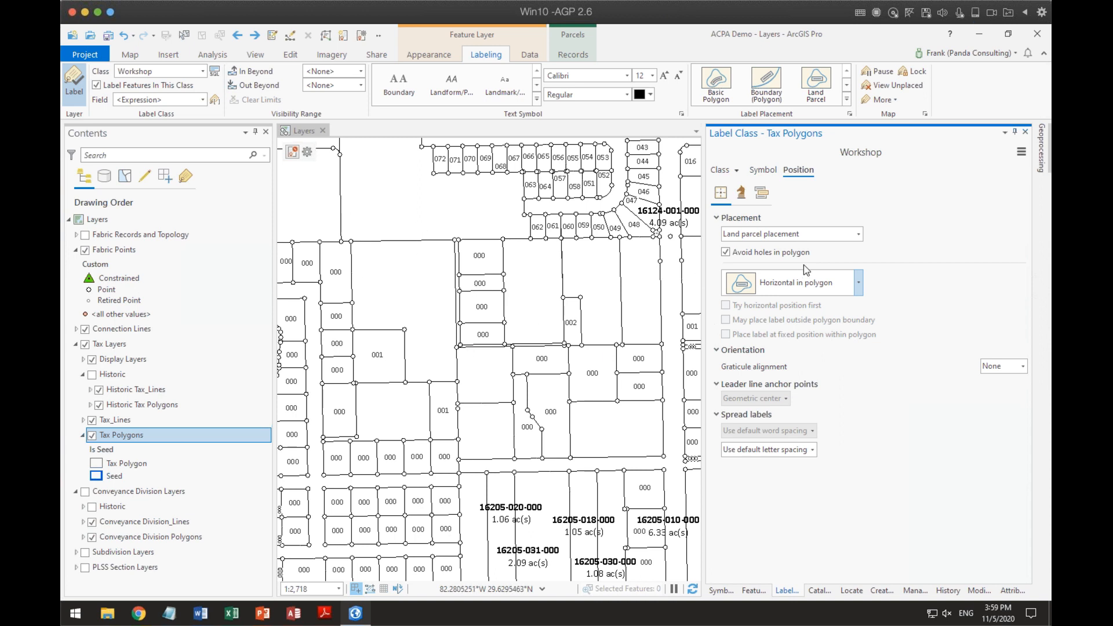
Return the Workshop class to Regular placement and allow labels outside the polygon boundary.
left_click(832, 235)
left_click(793, 251)
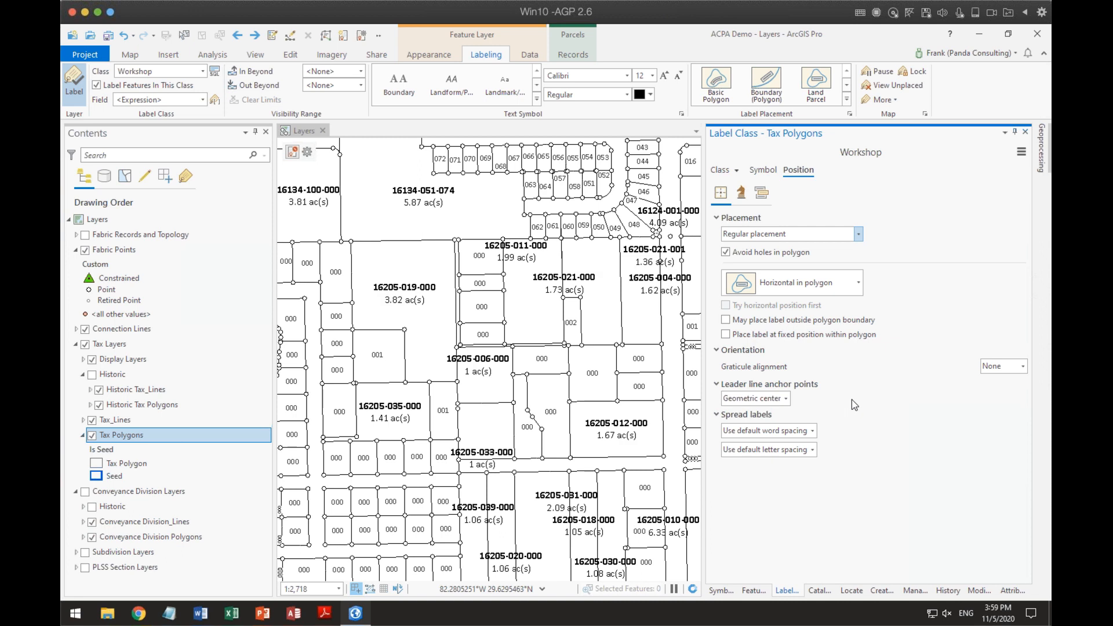
left_click(725, 320)
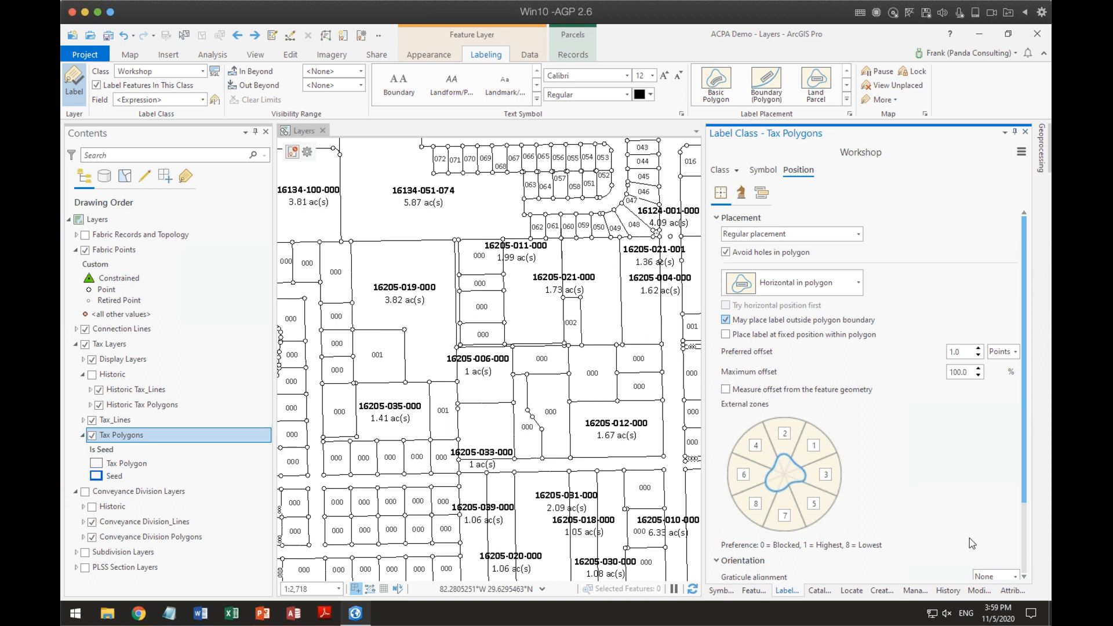
Review the Workshop class's symbol and label expression settings, and check the pop-up of the L-shaped tax parcel.
left_click(763, 173)
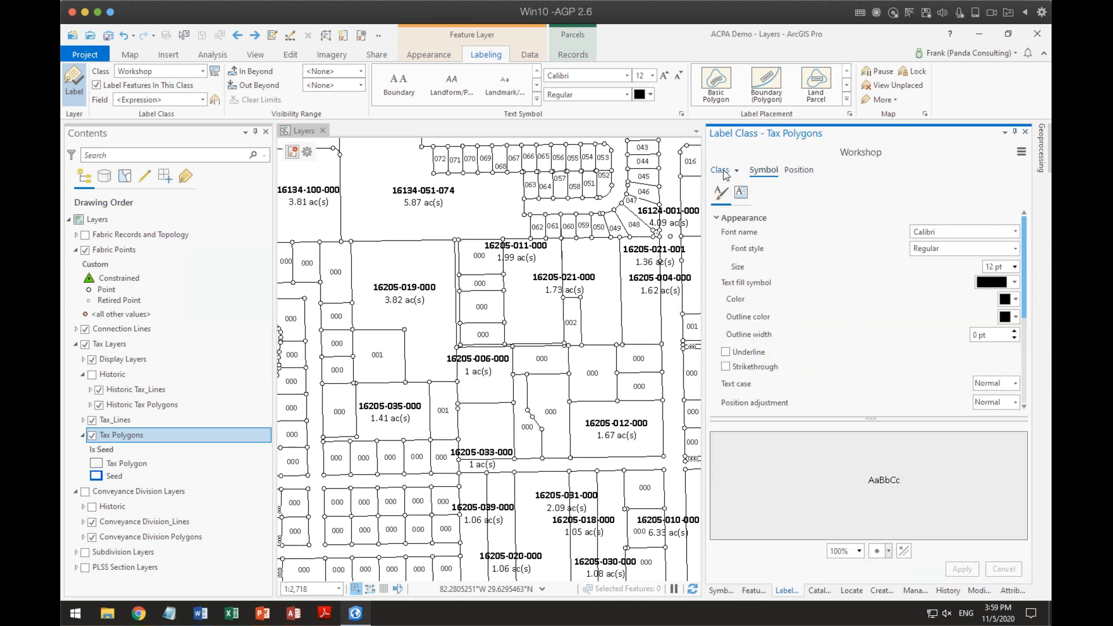
left_click(720, 170)
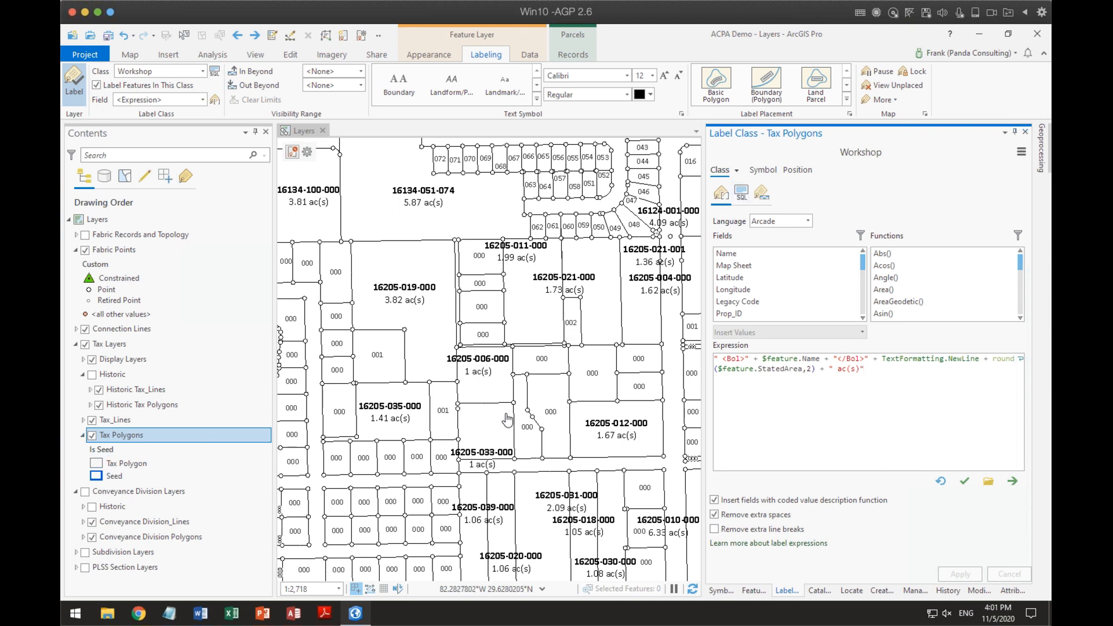
left_click(431, 327)
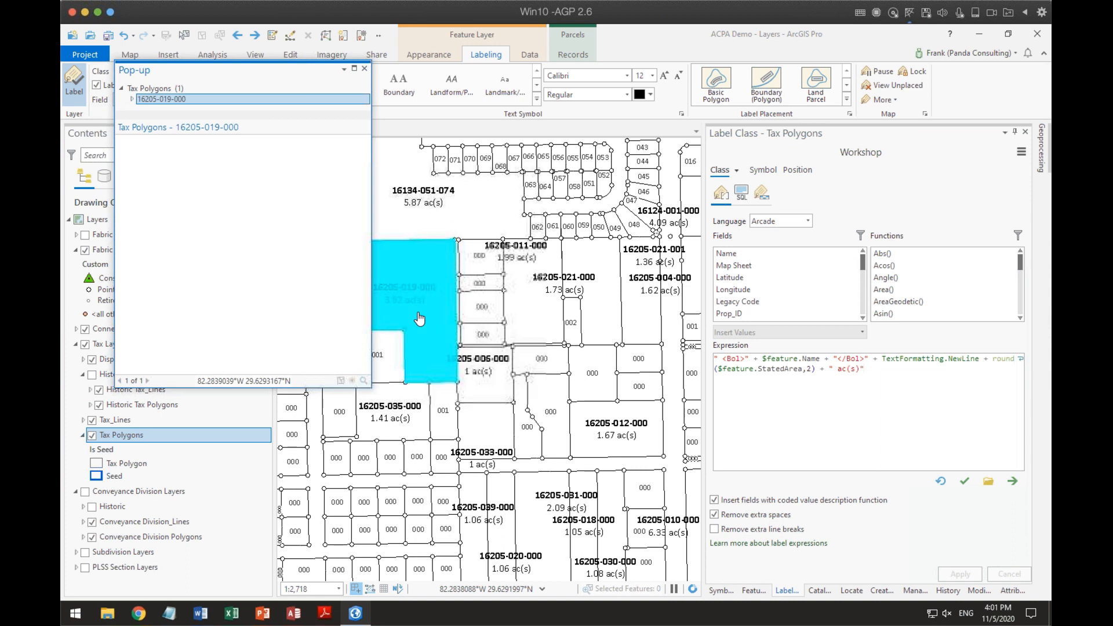
left_click(364, 69)
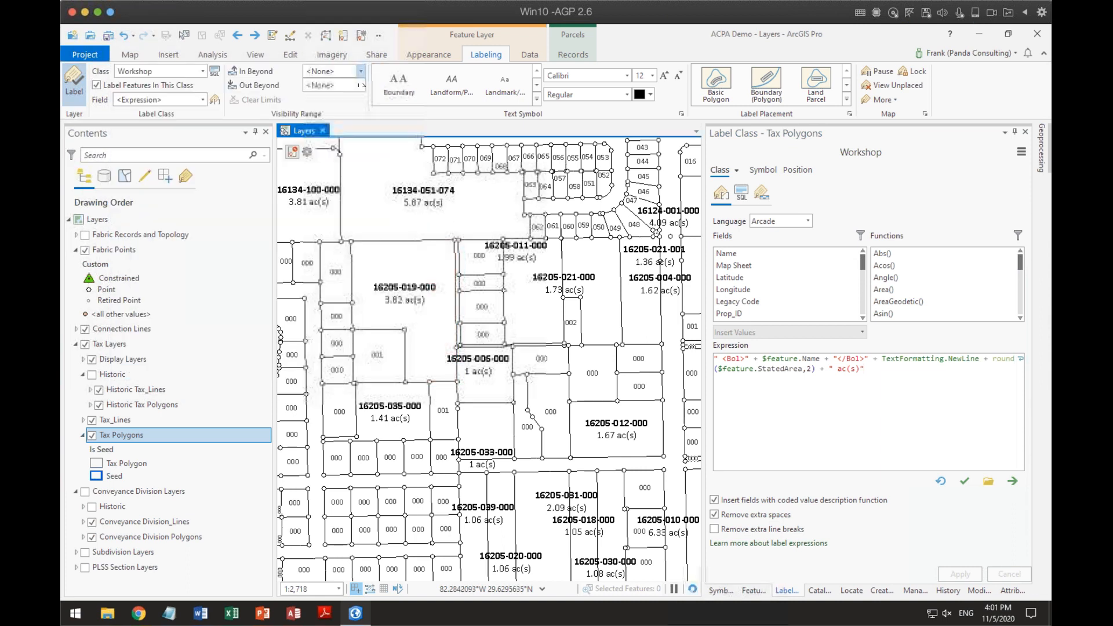
Select the L-shaped tax parcel on the map and clear its Stated Area attribute.
left_click(287, 56)
left_click(428, 80)
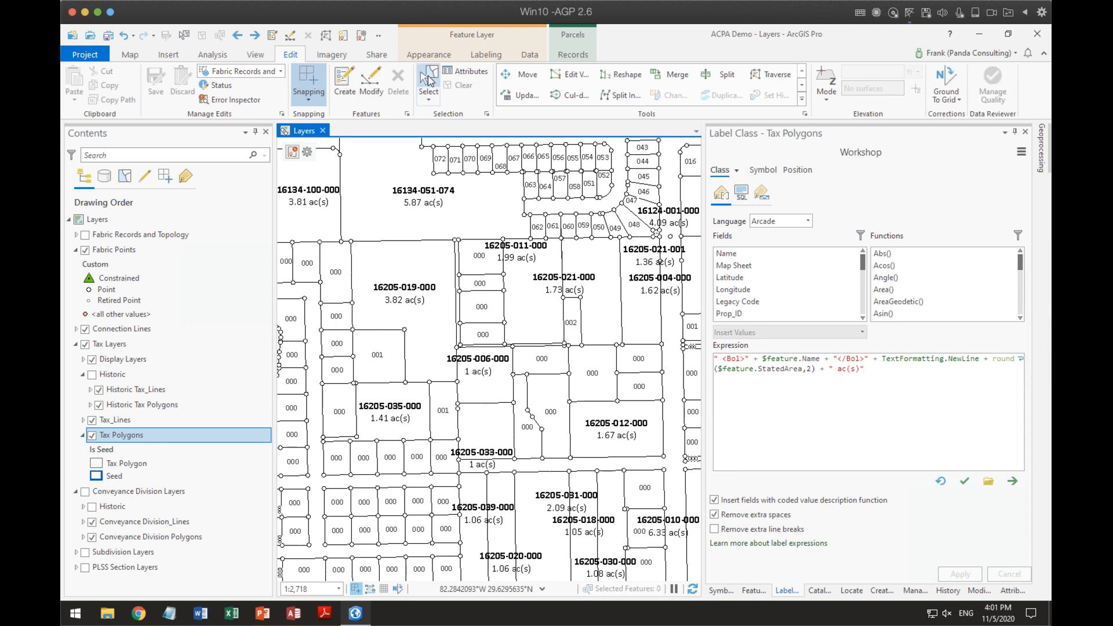
left_click(416, 311)
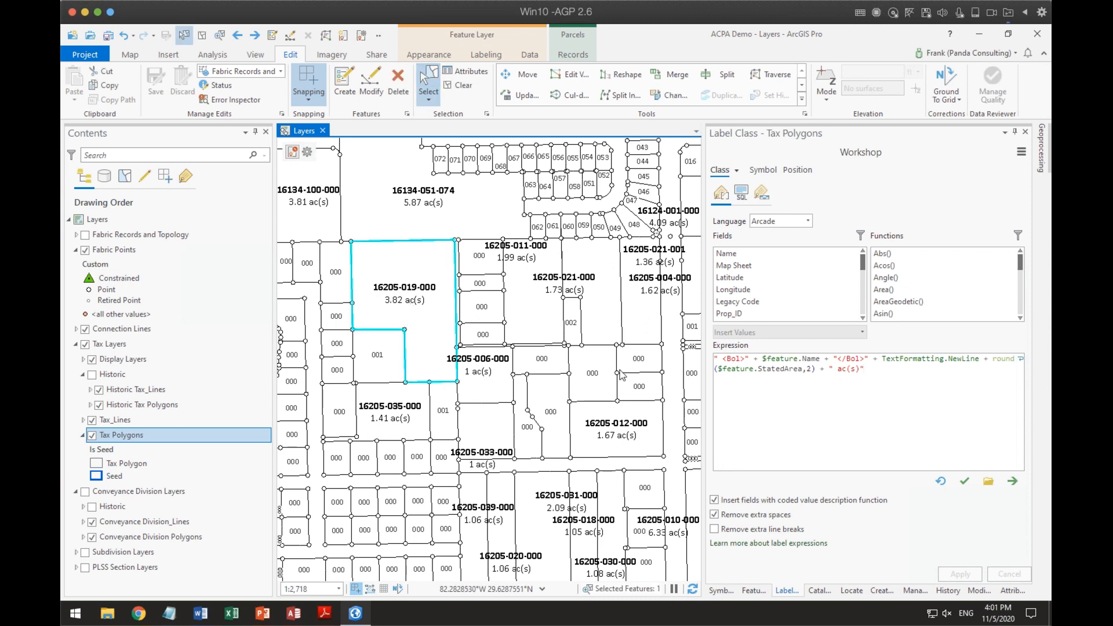
left_click(1014, 591)
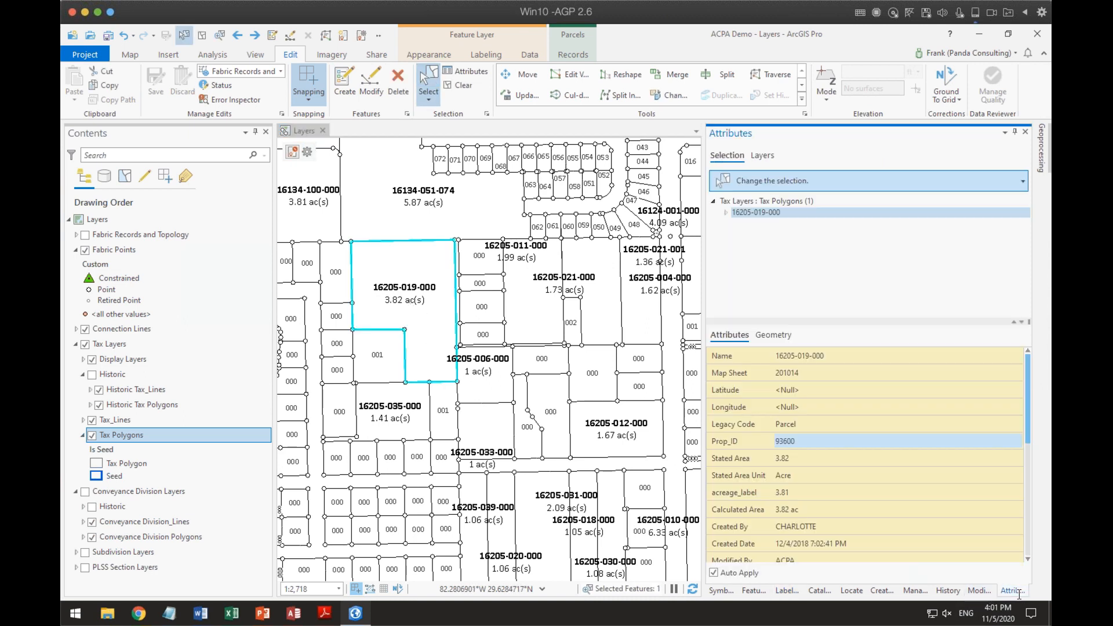
left_click(855, 458)
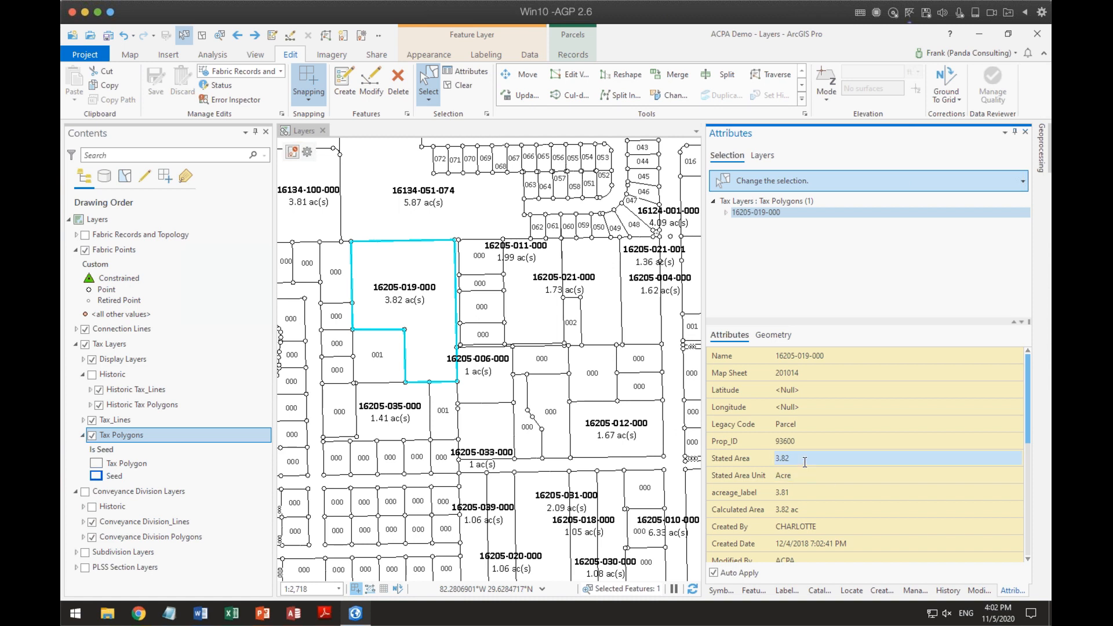
key("BackSpace")
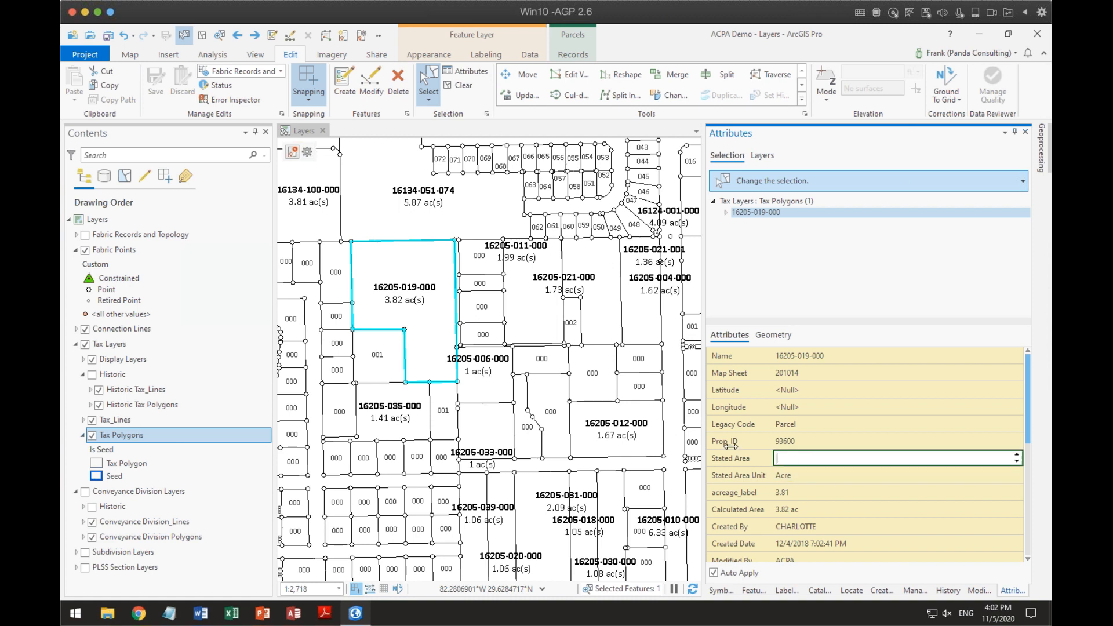
key("Return")
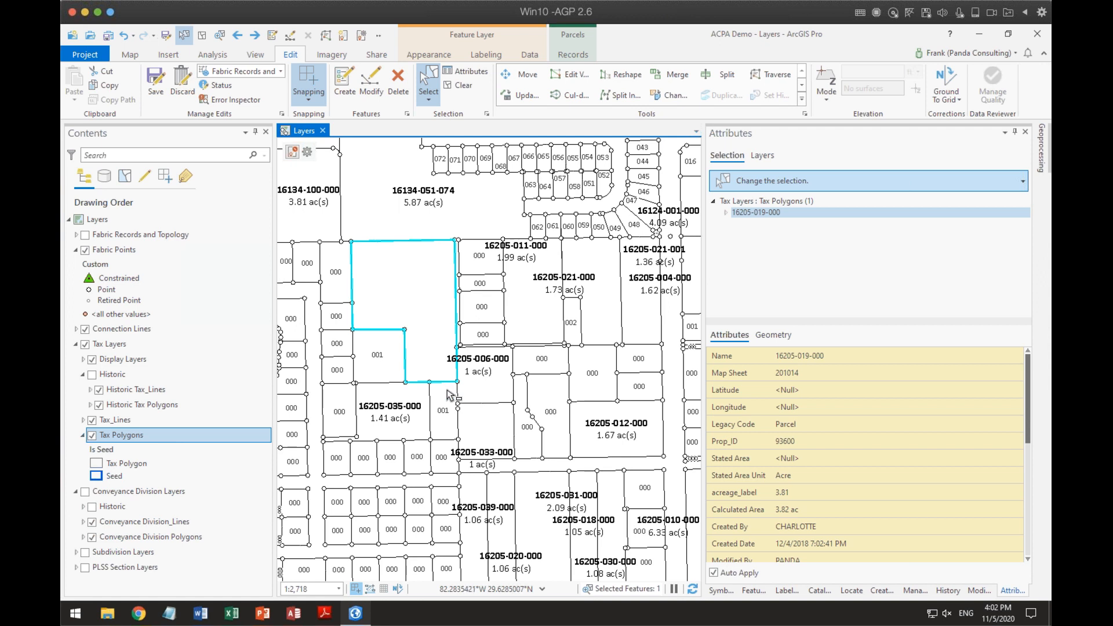
Set the Stated Area of the selected L-shaped parcel to 3.81.
left_click(829, 441)
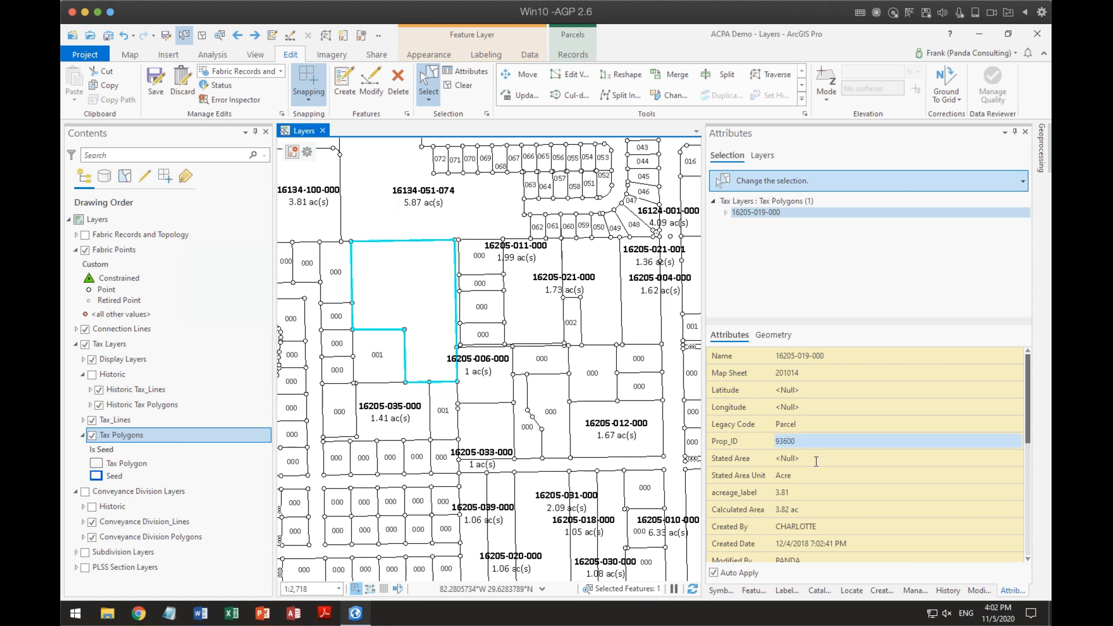
left_click(811, 458)
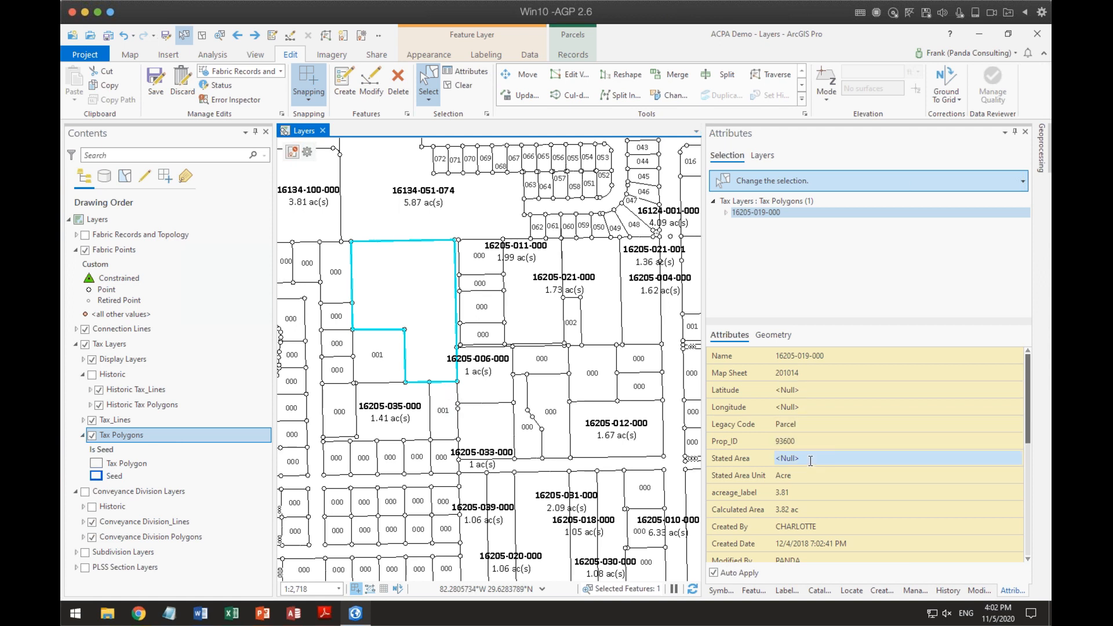
type("3.81")
key("Return")
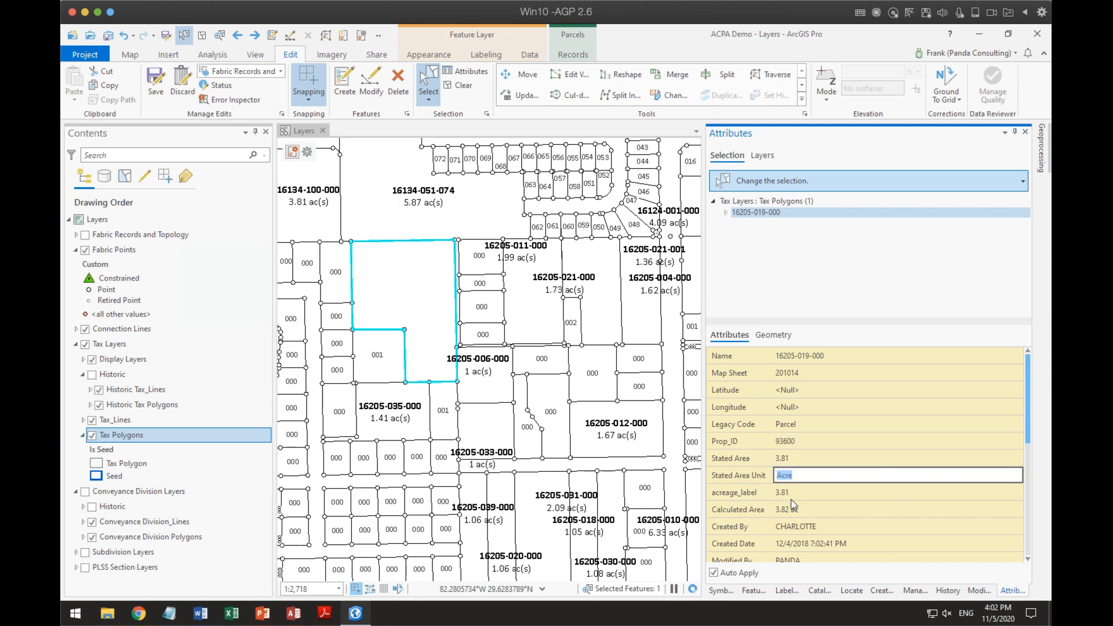
Clear the parcel's acreage_label value and deselect the parcel.
left_click(800, 491)
key("BackSpace")
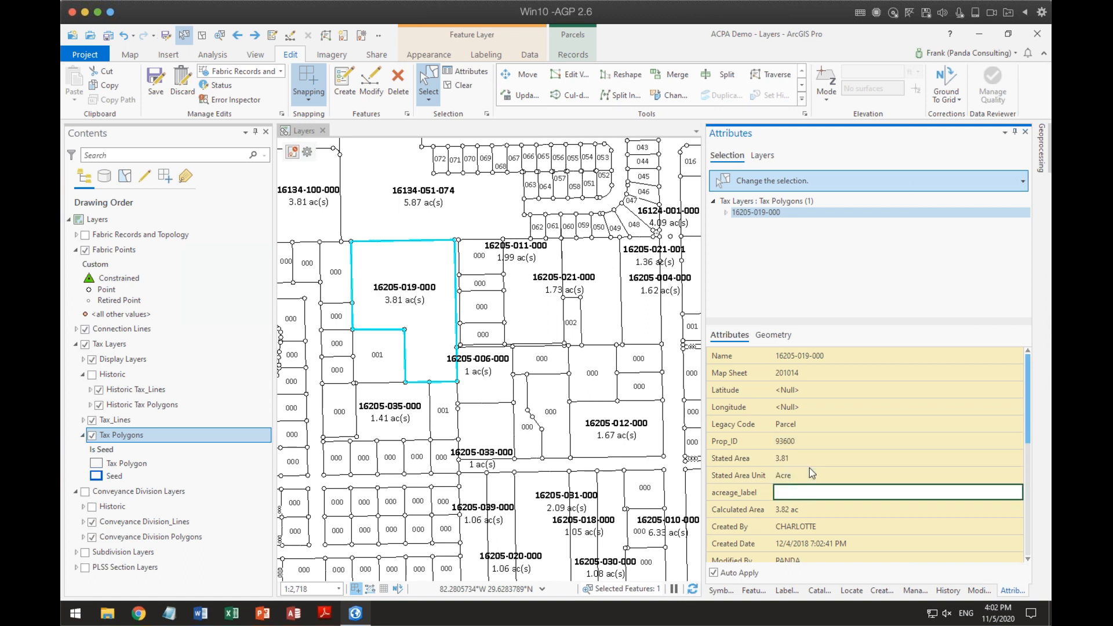
key("Tab")
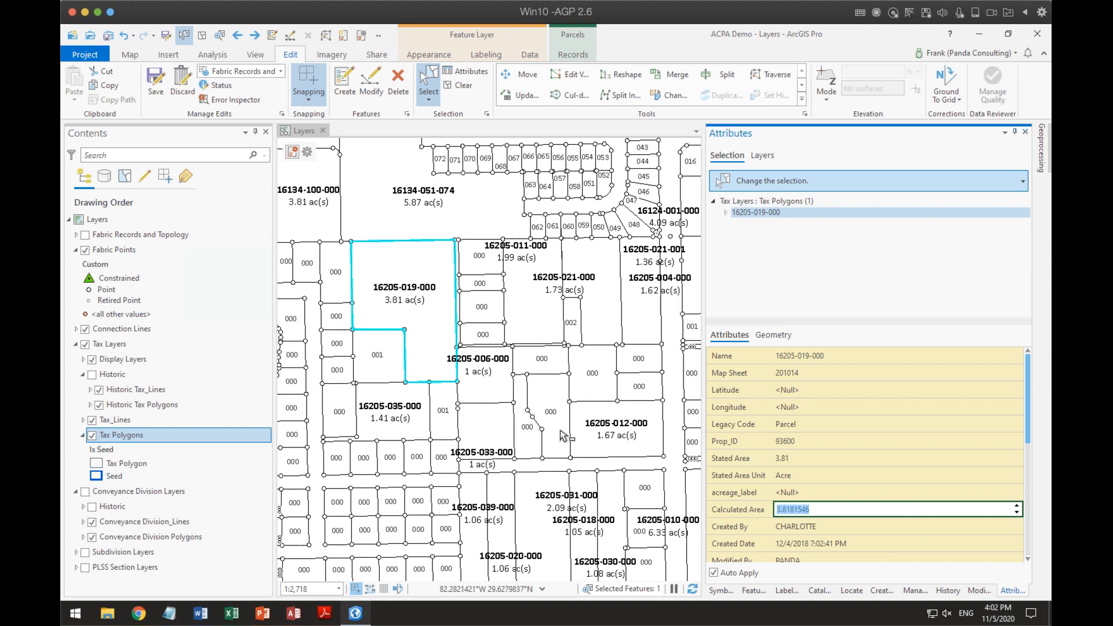
left_click(461, 85)
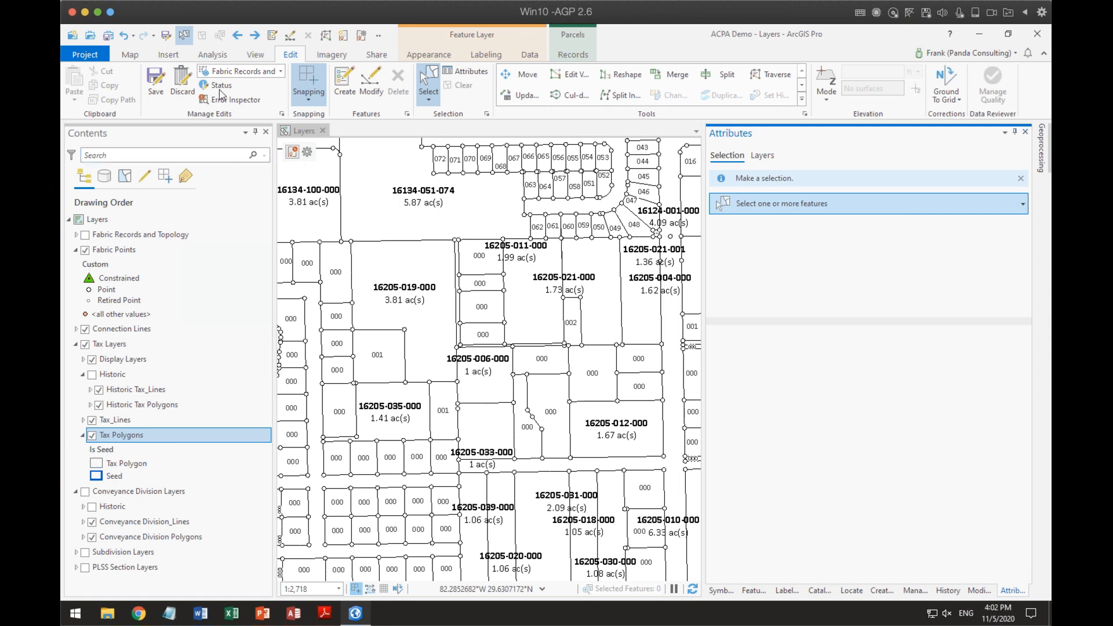
Reopen the Tax Polygons labeling properties, turn off labeling for the class that labels the small lots, and return to the Workshop class.
left_click(488, 56)
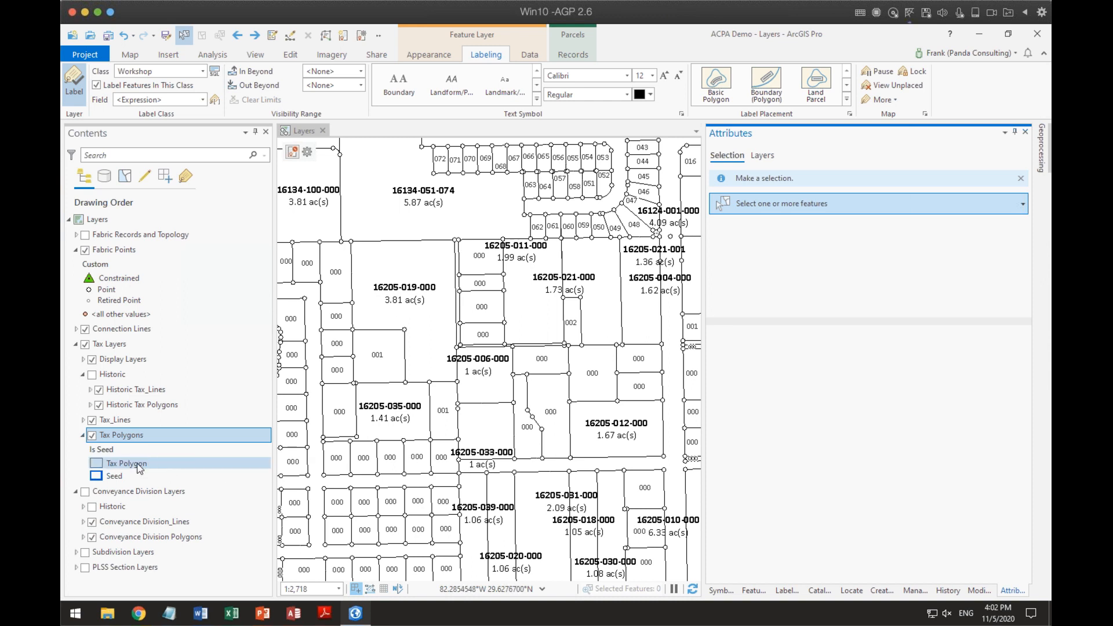
right_click(134, 435)
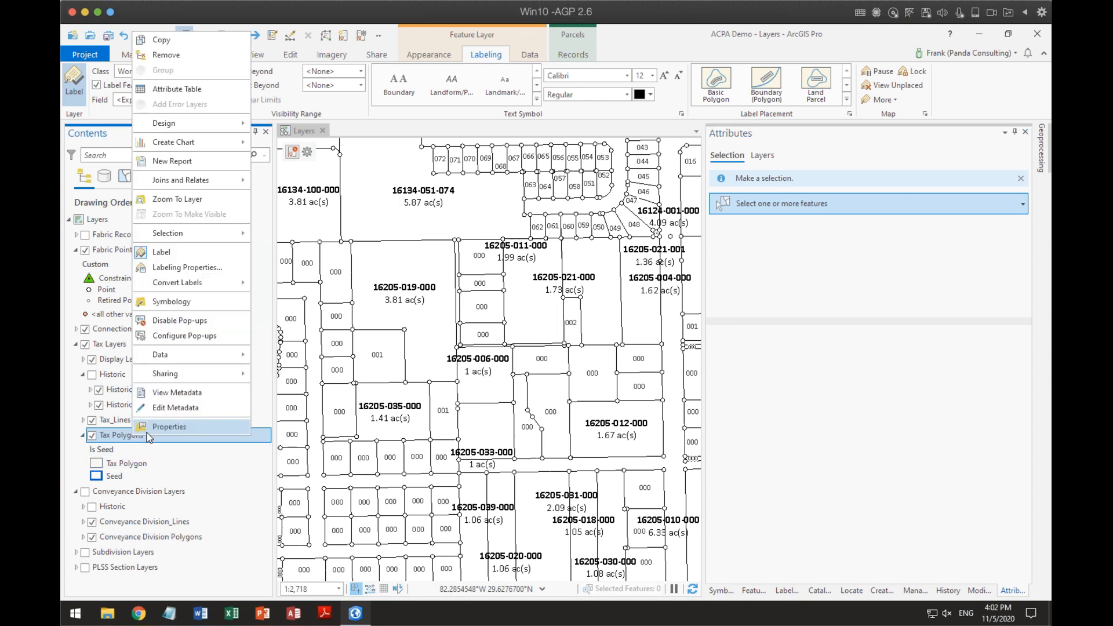
left_click(186, 267)
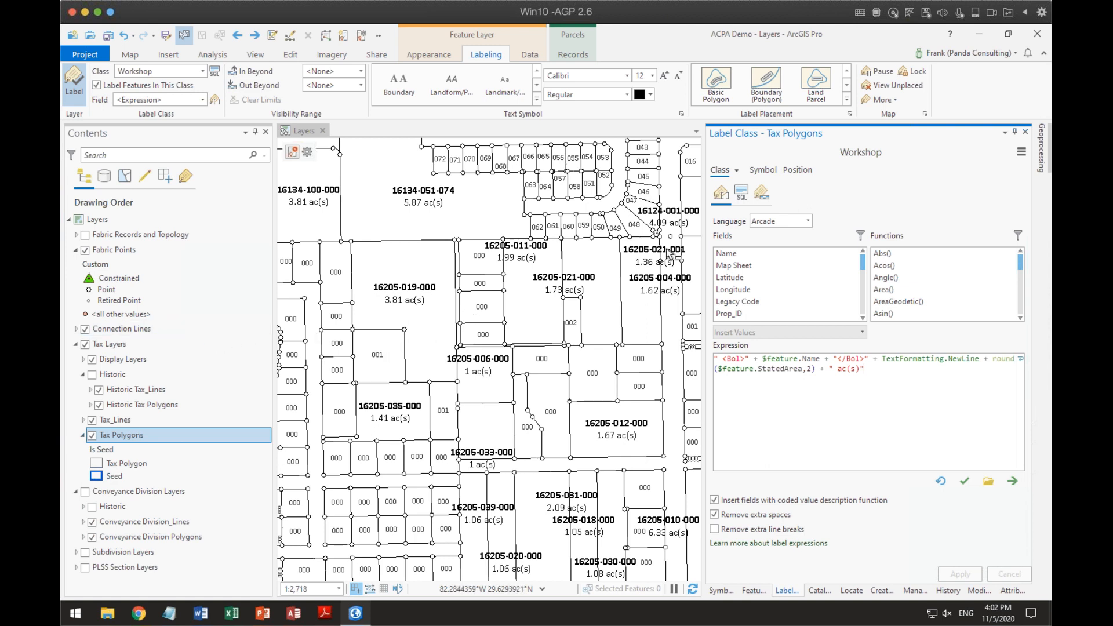
left_click(203, 71)
left_click(139, 85)
left_click(96, 85)
left_click(202, 71)
left_click(164, 120)
left_click_drag(418, 344, 488, 390)
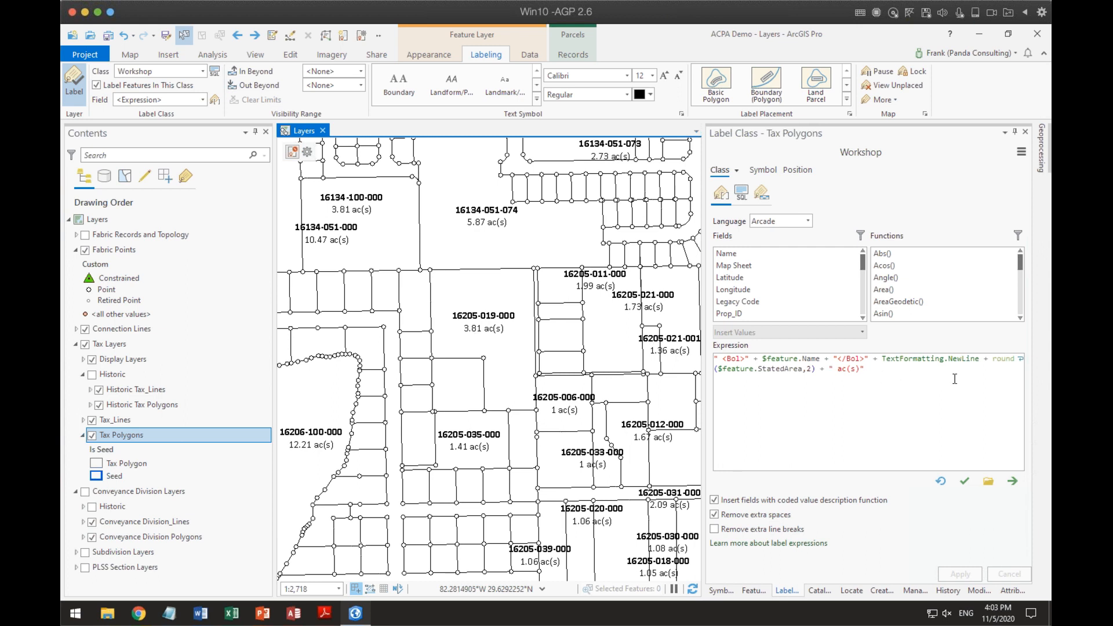
In the Workshop label expression, replace the rounded stated area and " ac(s)" text following the new line with the opening of a conditional, Iif(.
left_click(988, 359)
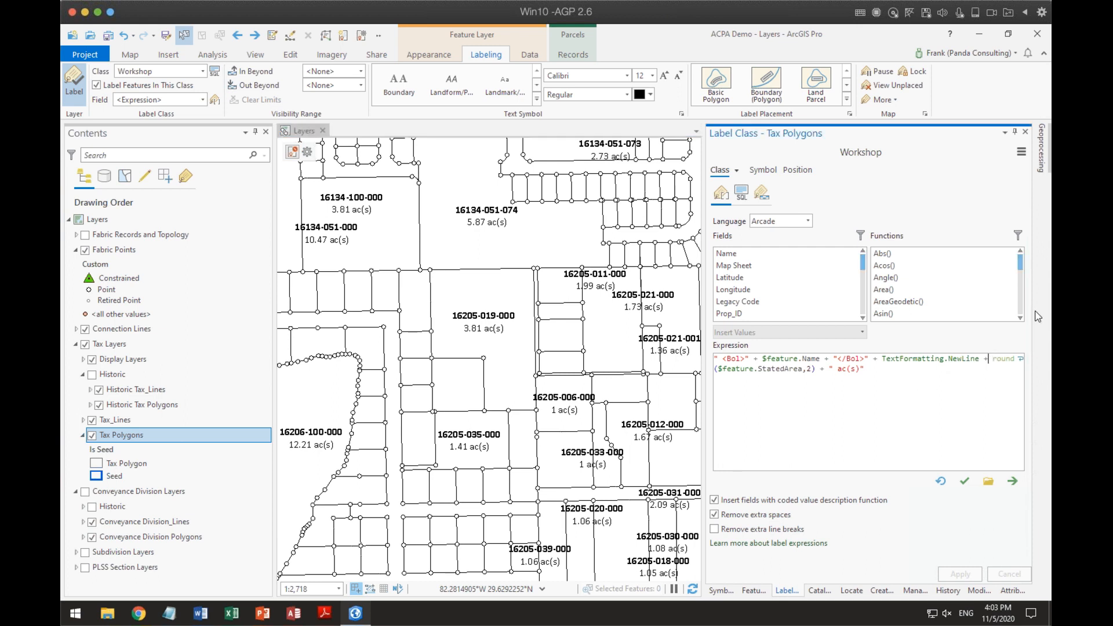
type("Iif(")
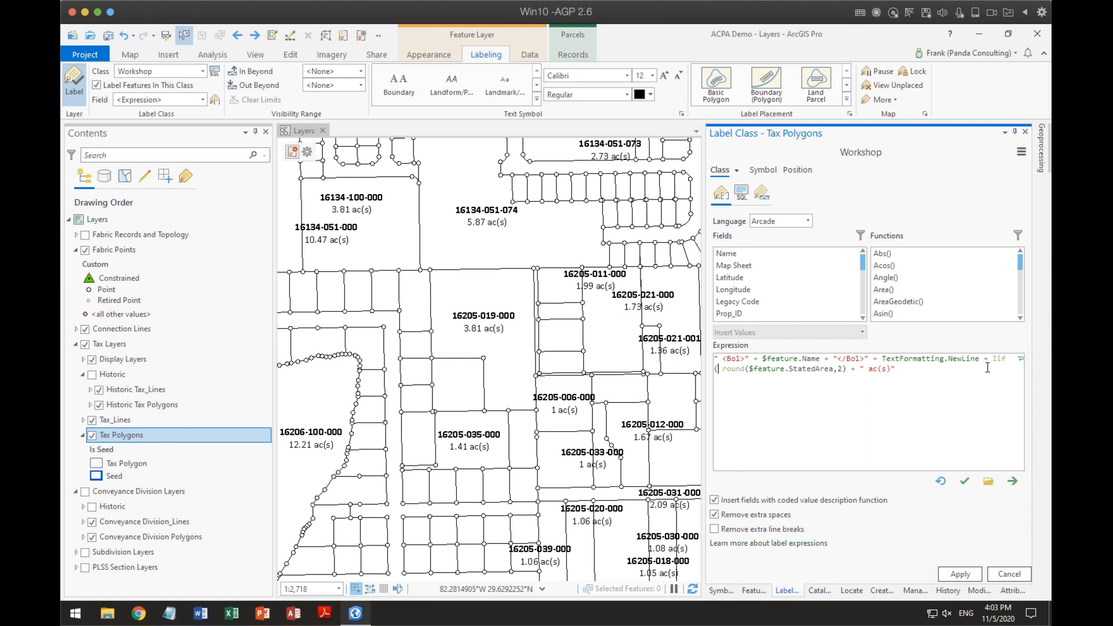
key("Delete")
key("Delete")
key("Delete")
key("Delete")
key("Delete")
key("Delete")
key("Delete")
key("Delete")
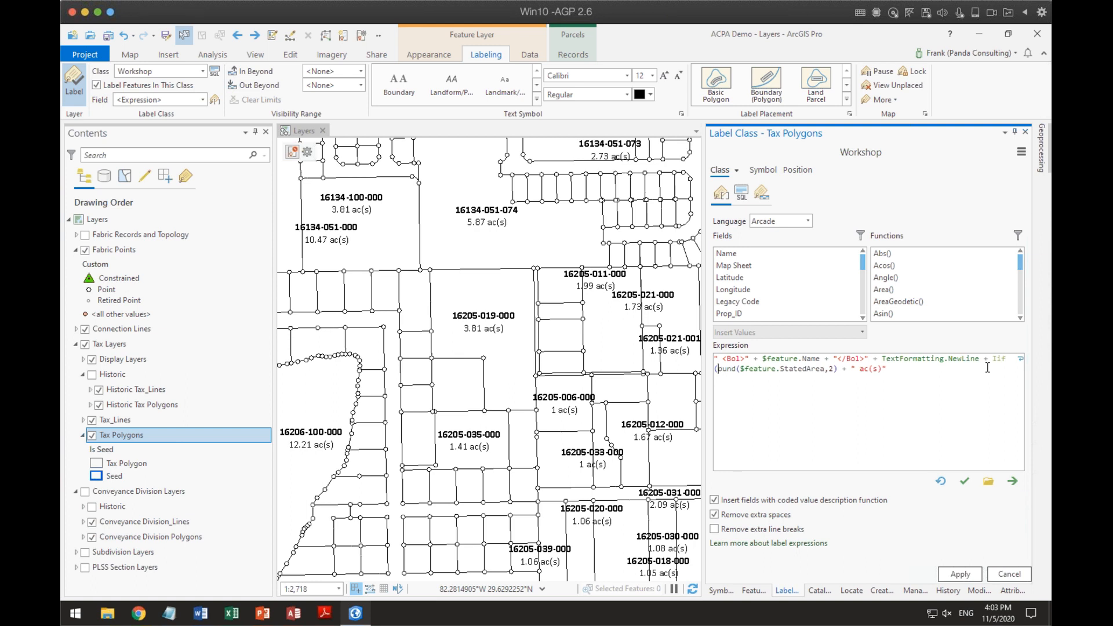
key("Delete")
key("Delete")
key("Delete")
key("Delete")
key("Delete")
key("Delete")
key("Delete")
key("Delete")
key("Delete")
key("Delete")
key("Delete")
key("Delete")
key("Delete")
key("Delete")
key("Delete")
key("Delete")
key("Delete")
key("Delete")
key("Delete")
key("Delete")
key("Delete")
key("Delete")
key("Delete")
key("Delete")
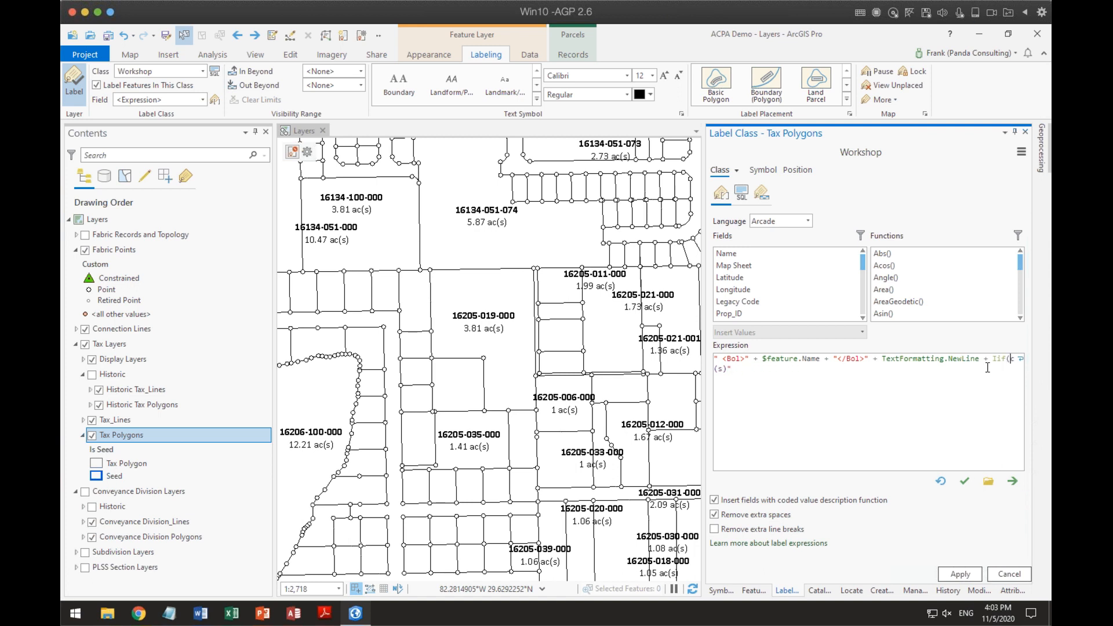
key("Delete")
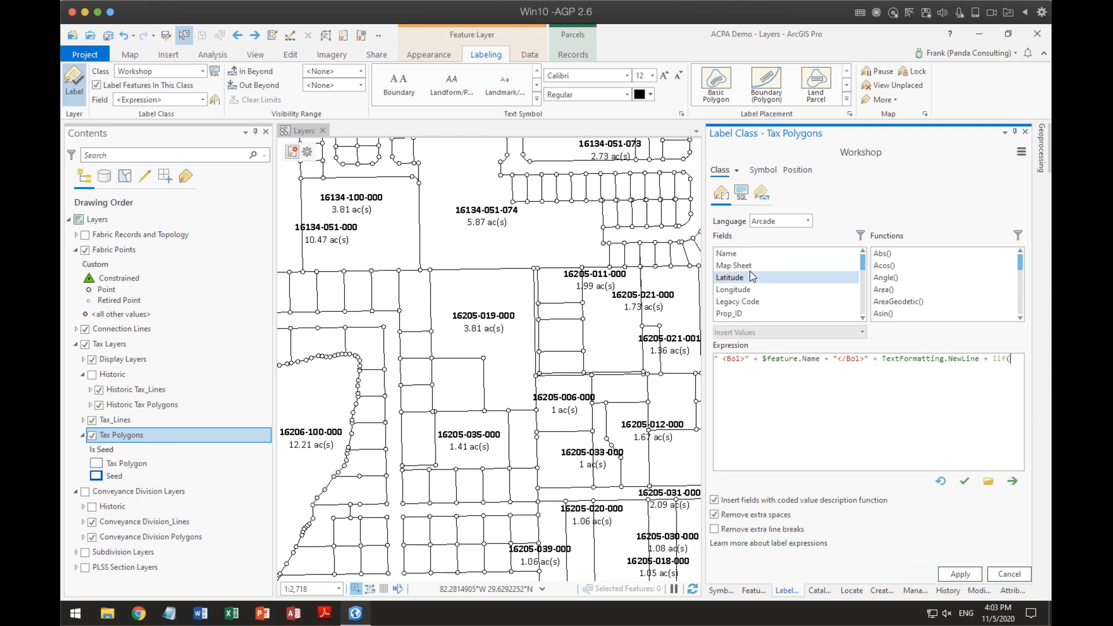
Complete the conditional as Iif($feature.CalculatedArea isnull, $feature.StatedArea, $feature.CalculatedArea) and verify the label expression.
scroll(771, 290, "down", 2)
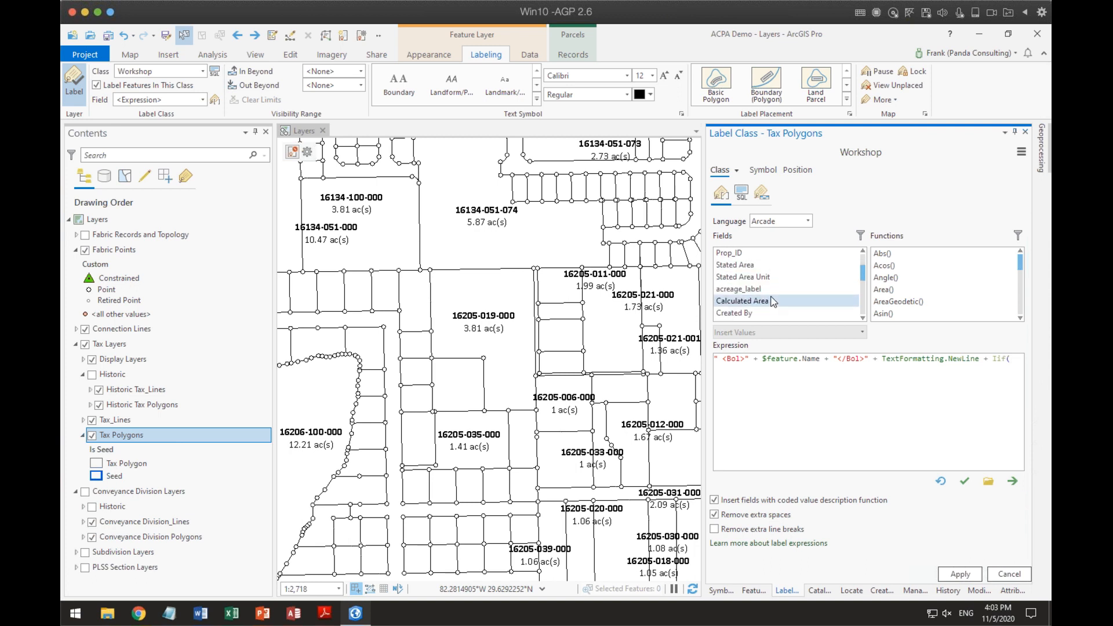
double_click(772, 300)
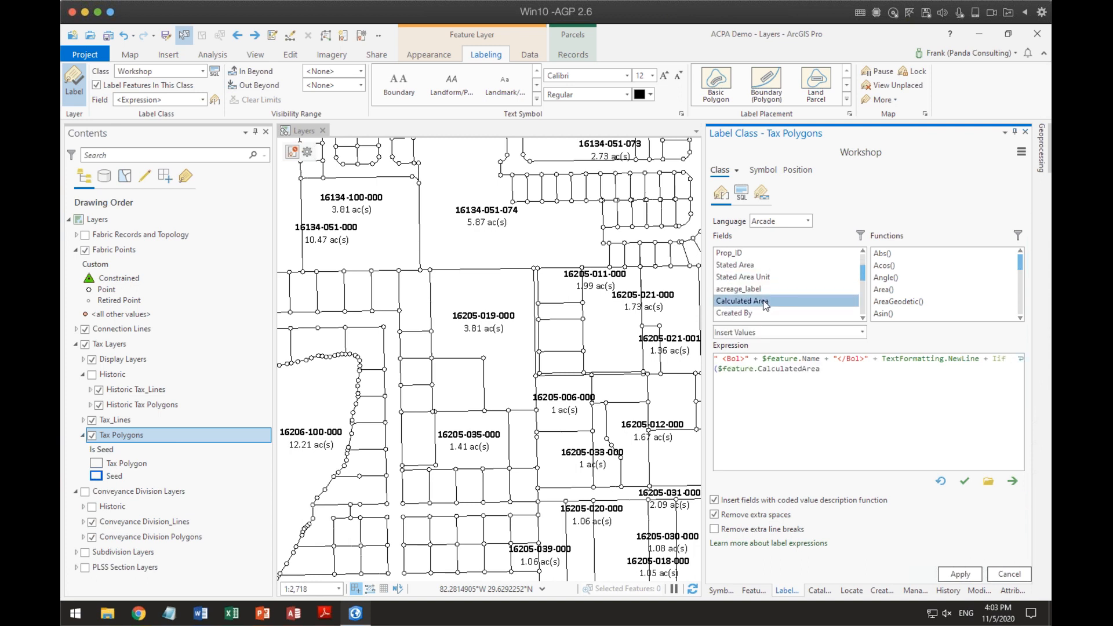
left_click(840, 369)
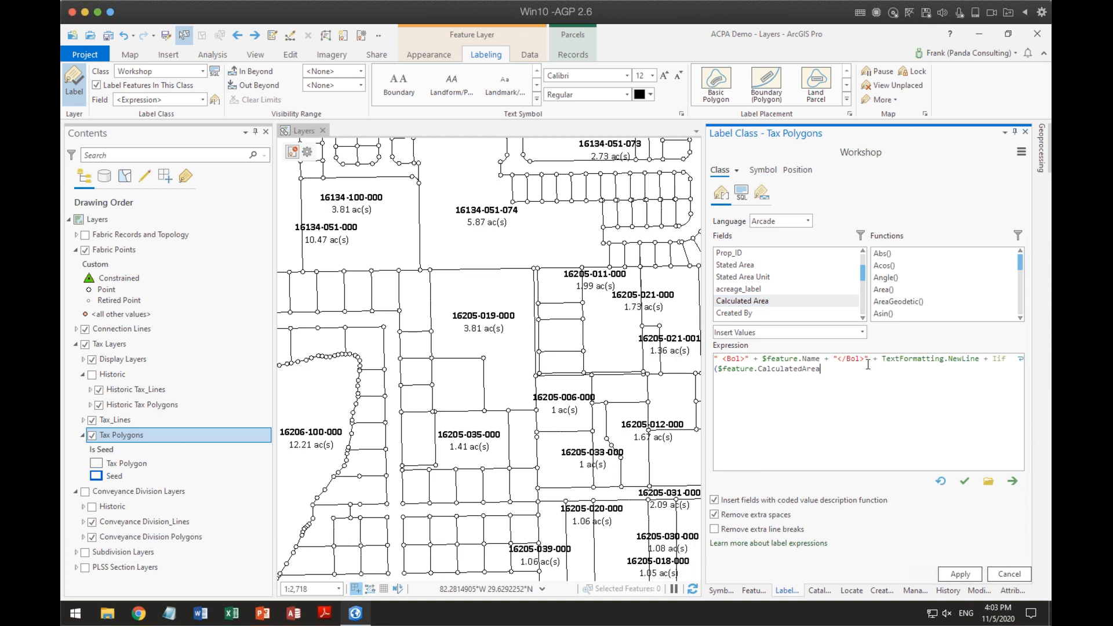
type("==")
type("lkl")
double_click(735, 265)
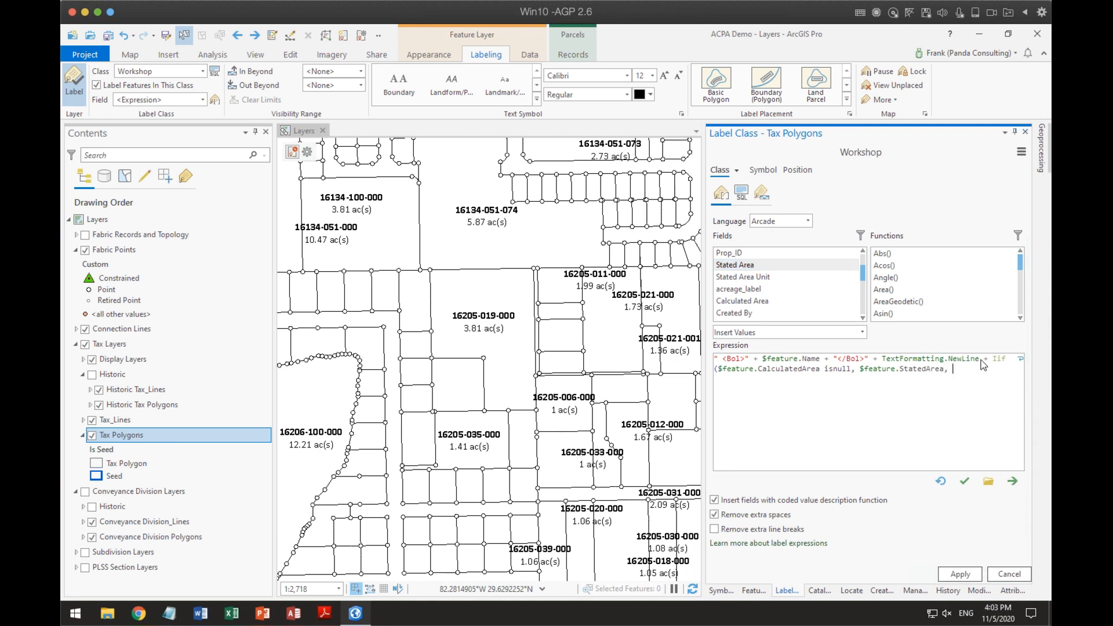
double_click(744, 301)
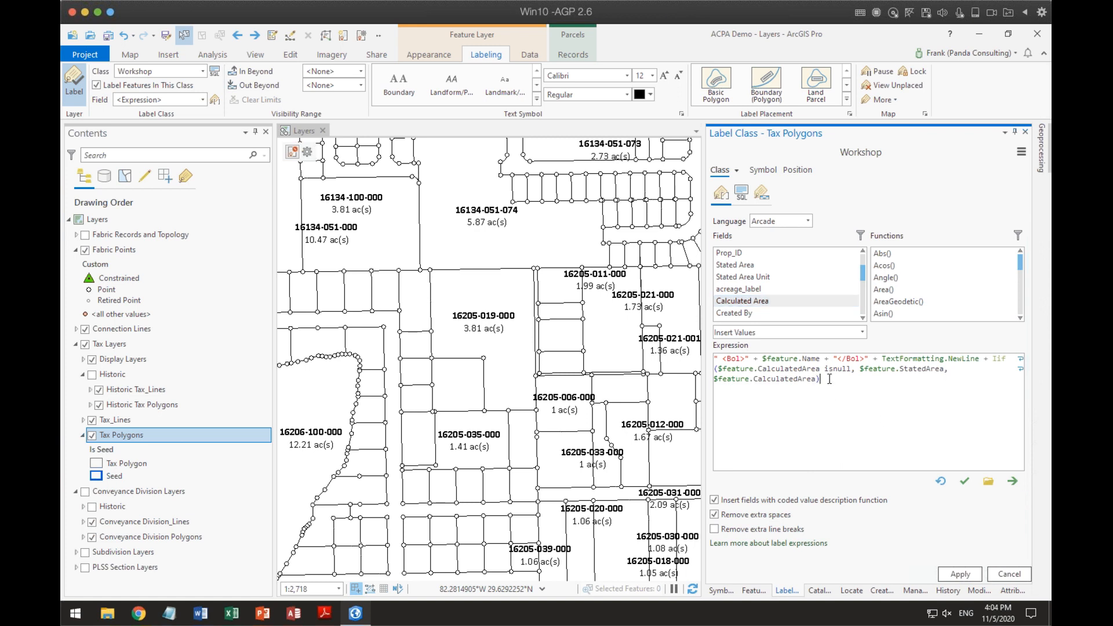
left_click(964, 481)
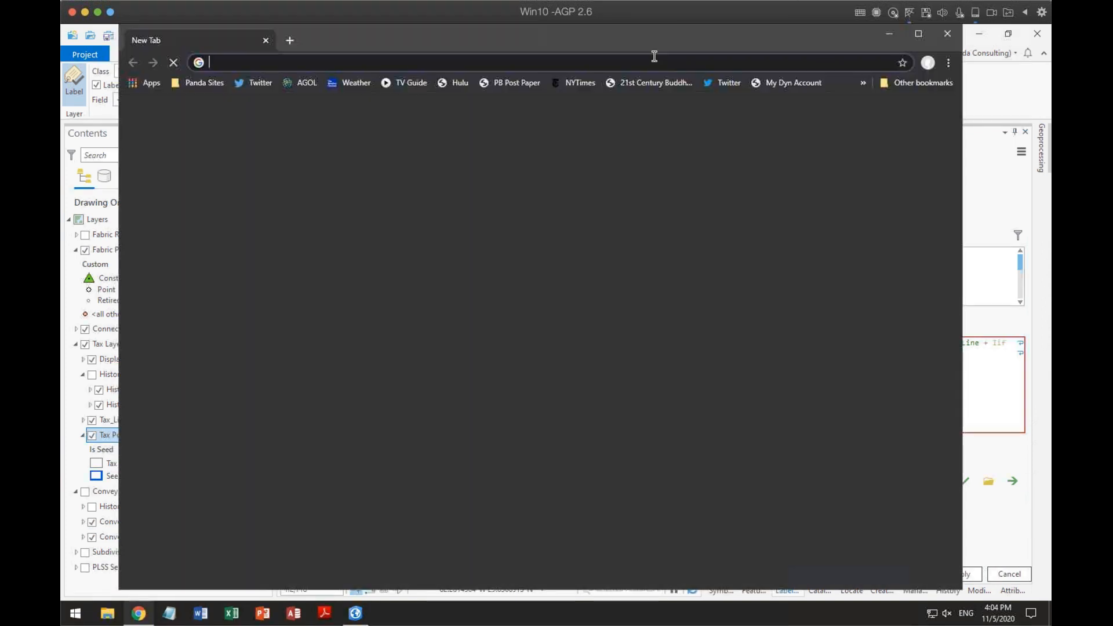
In Chrome, search the web for "arcgis arcade iif" and open the Logical Functions page of ArcGIS for Developers.
type("arc")
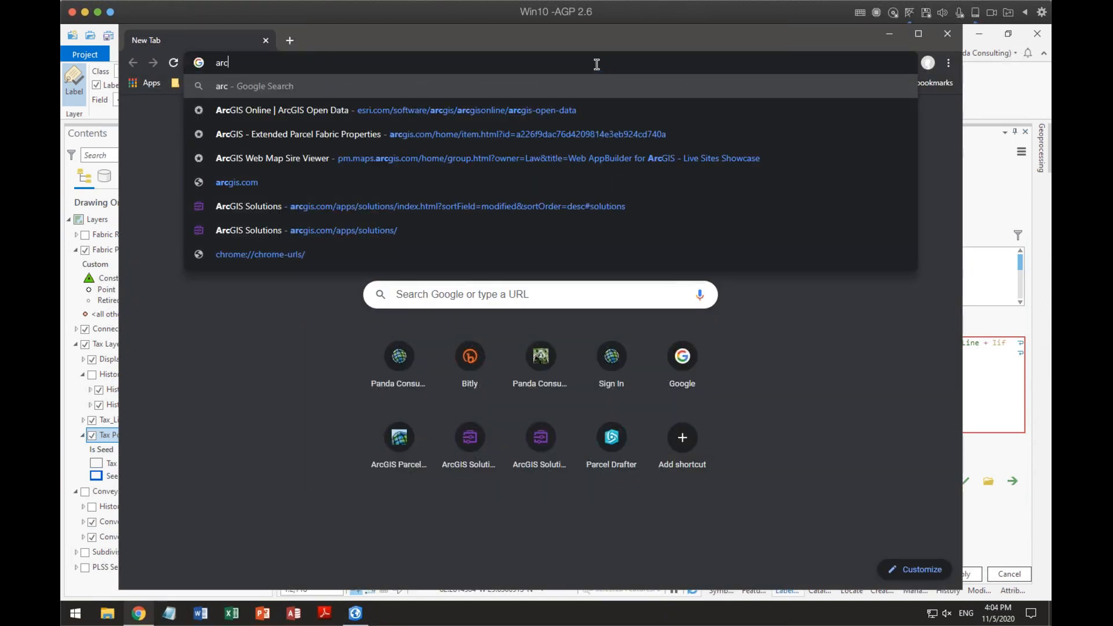
type("gis arcade ")
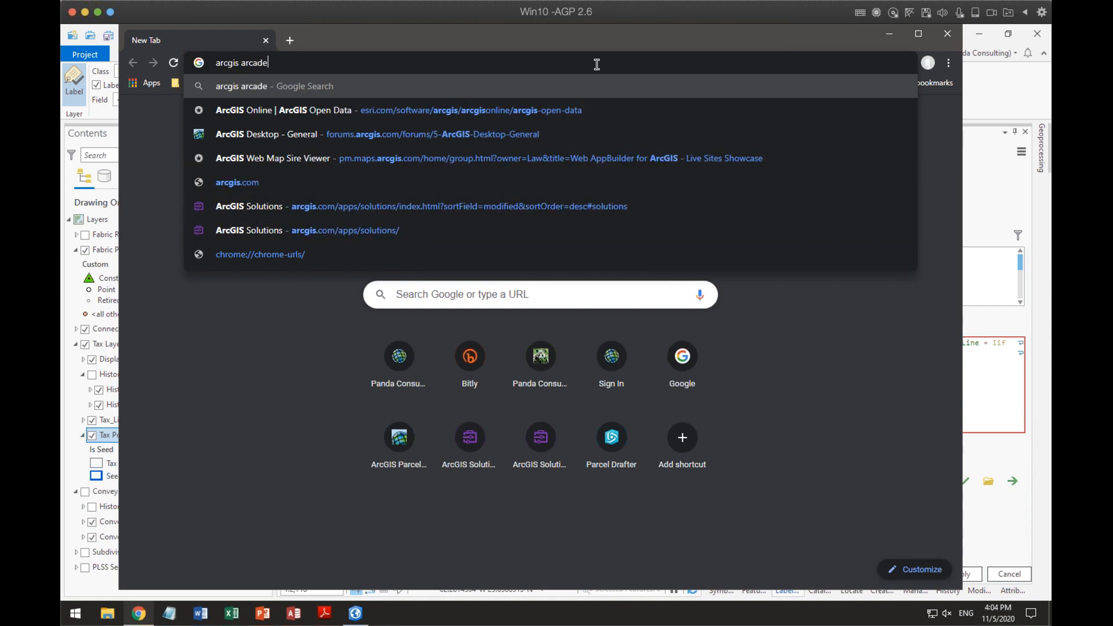
type("iif")
key("Return")
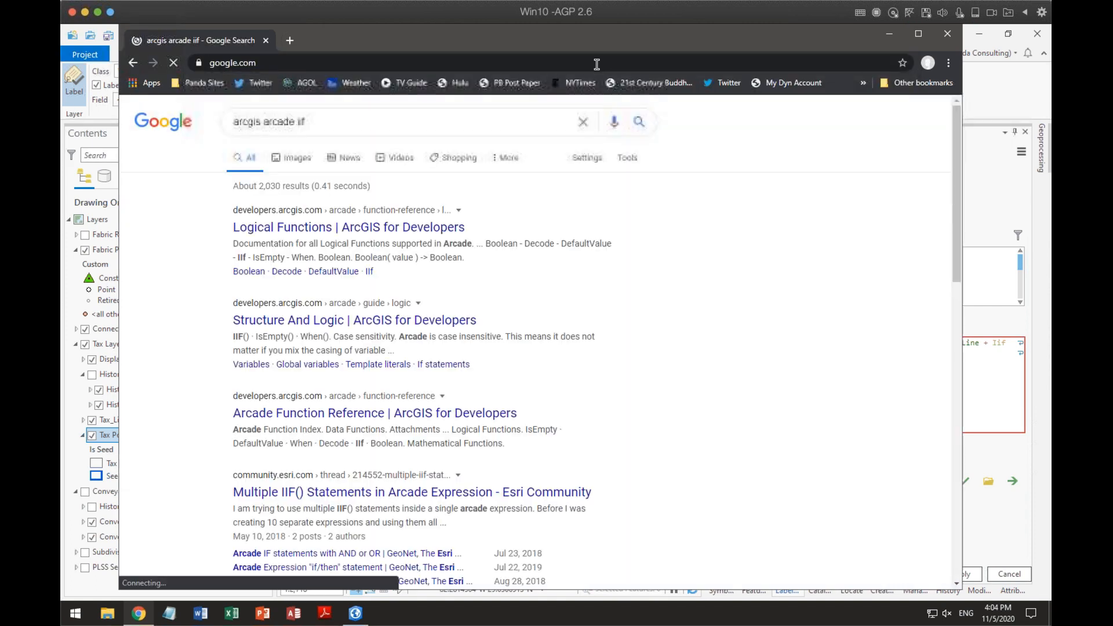
left_click(441, 228)
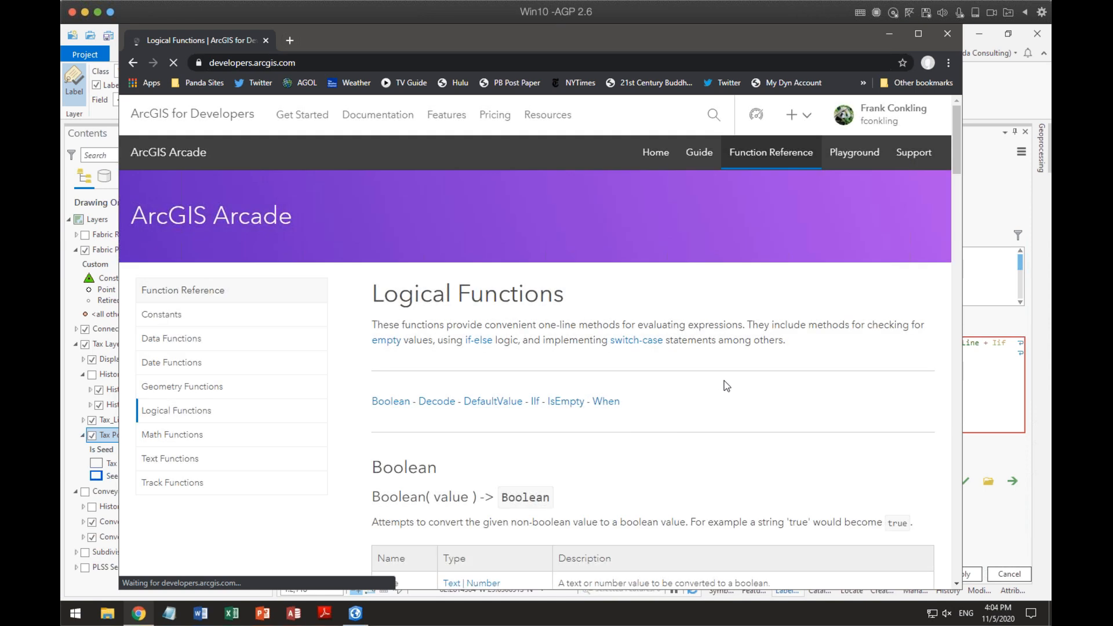
Find the IIf entry in the Logical Functions reference and read its syntax, parameters and example.
scroll(725, 384, "down", 20)
scroll(725, 387, "down", 8)
scroll(721, 385, "up", 20)
scroll(719, 380, "up", 10)
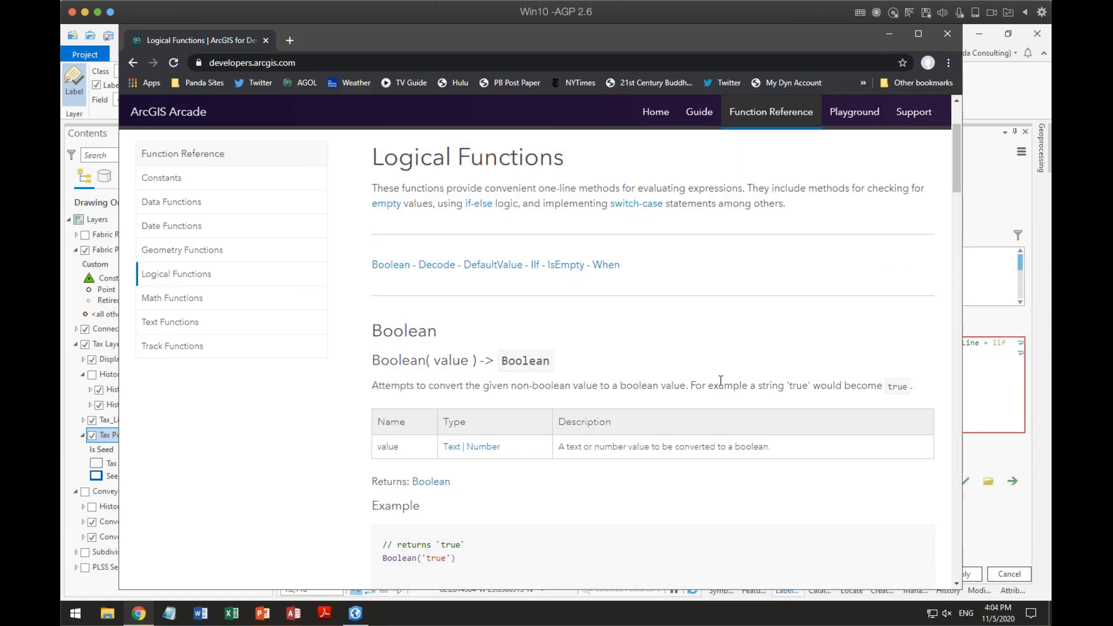
left_click(177, 277)
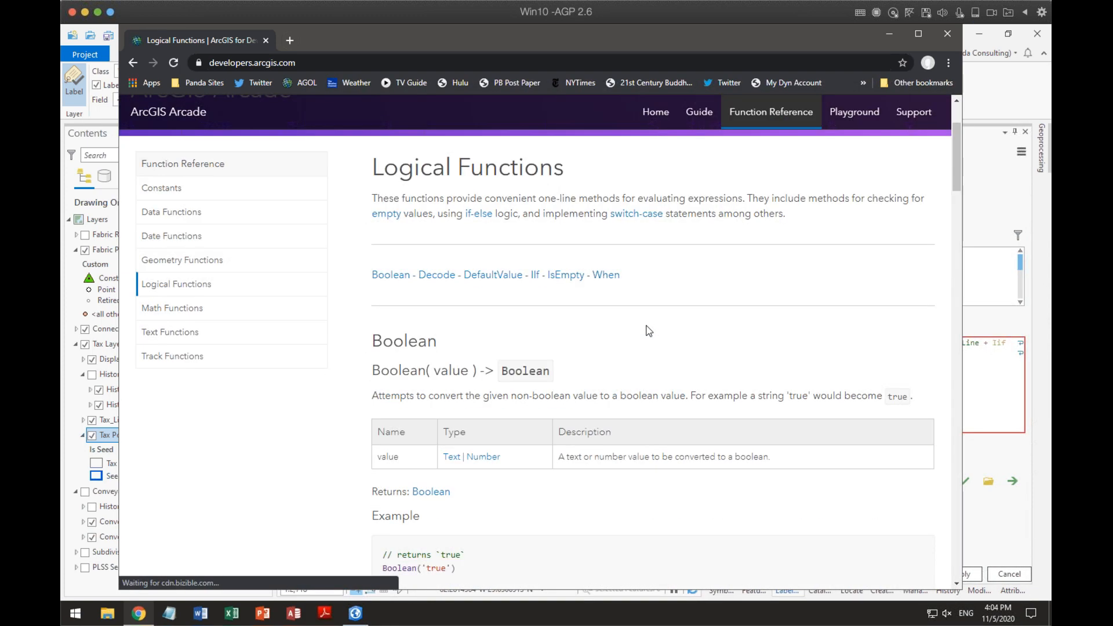
left_click(538, 275)
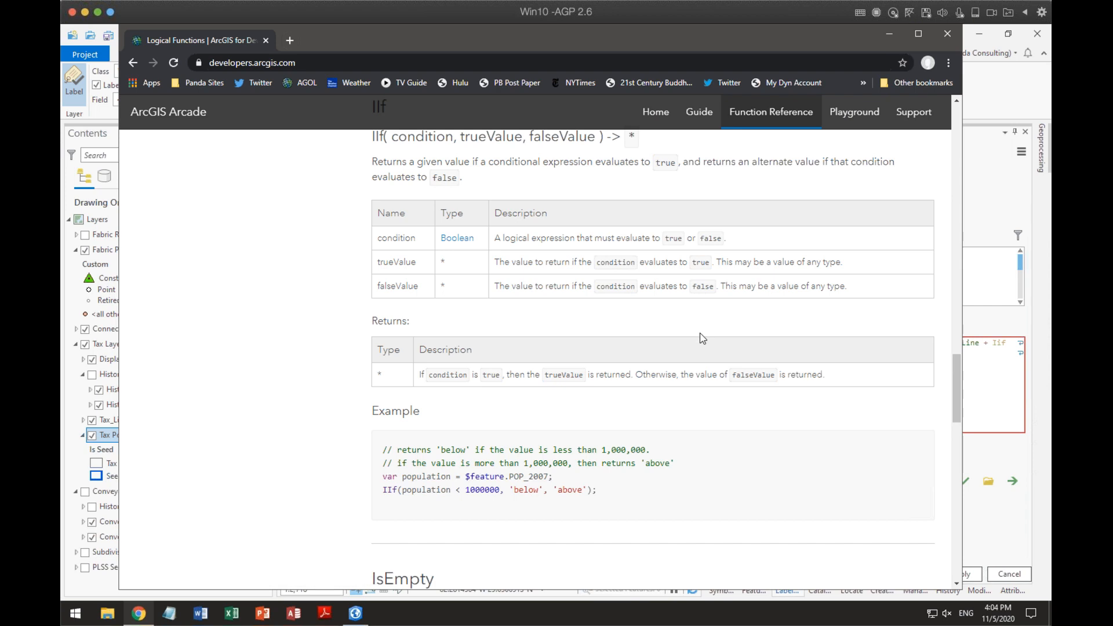
scroll(700, 333, "up", 2)
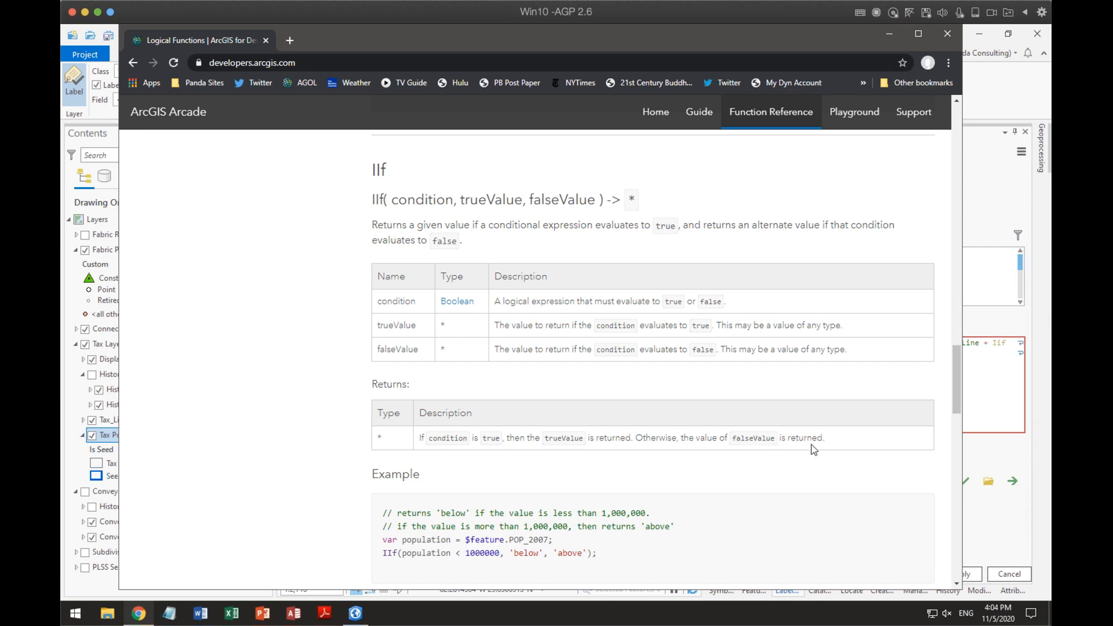
Copy the two code lines of the IIf example and paste them over the Iif conditional in the Workshop label expression.
scroll(735, 529, "down", 2)
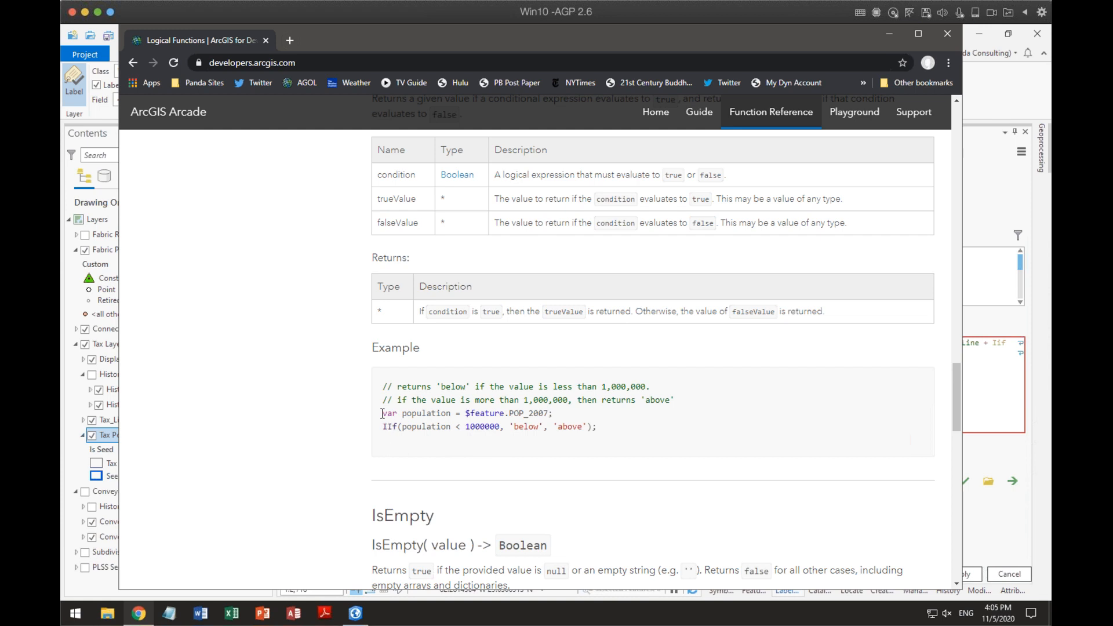
left_click_drag(382, 413, 605, 444)
key("ctrl+c")
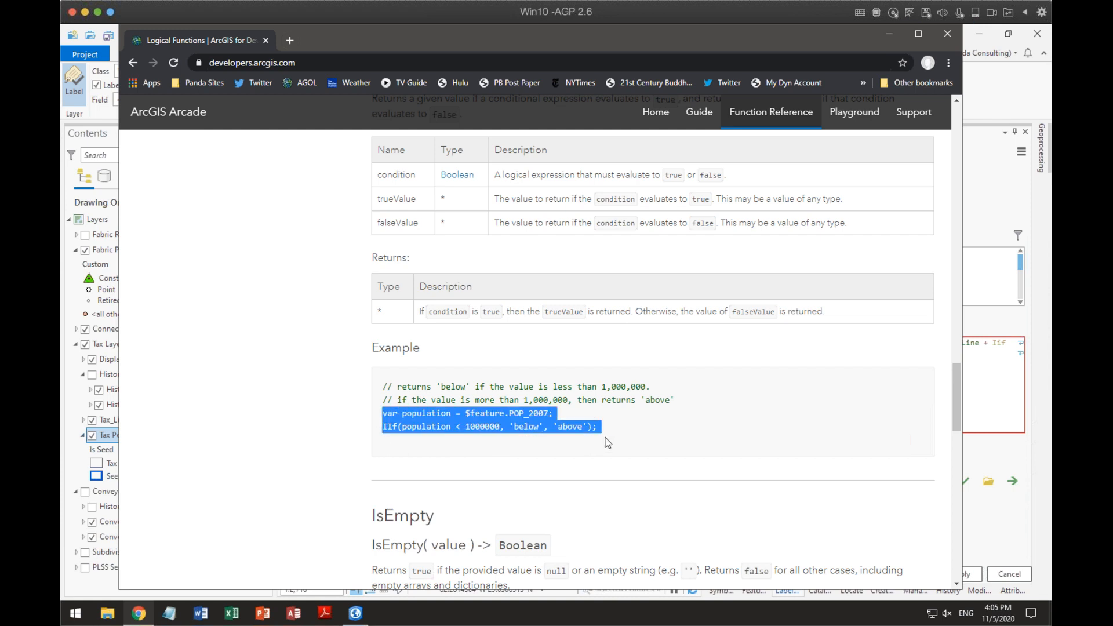
left_click(993, 339)
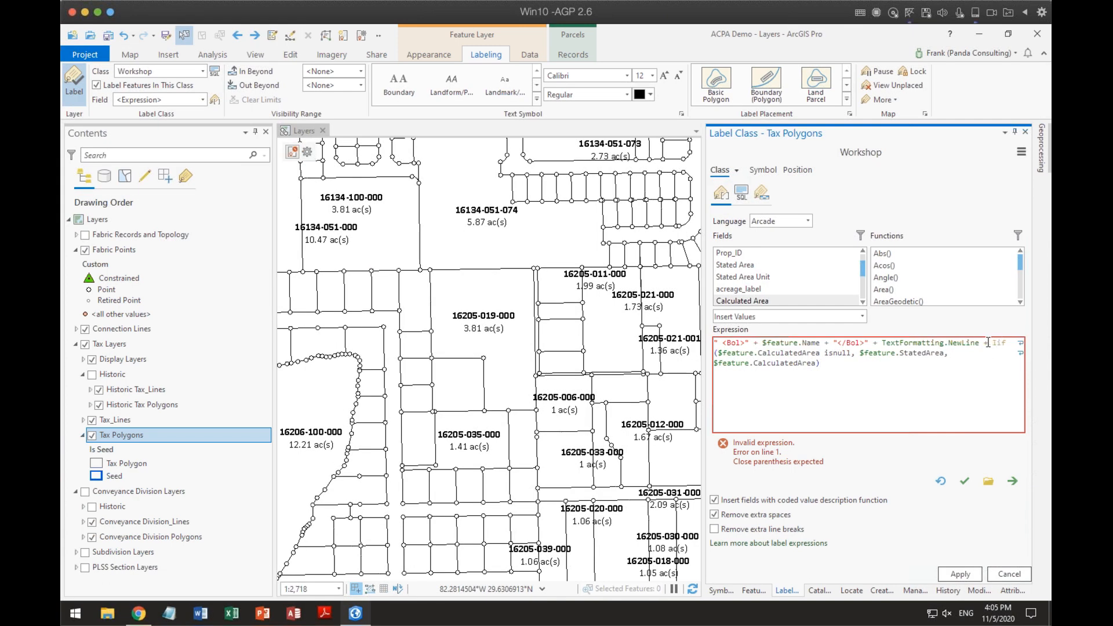
left_click_drag(993, 343, 992, 376)
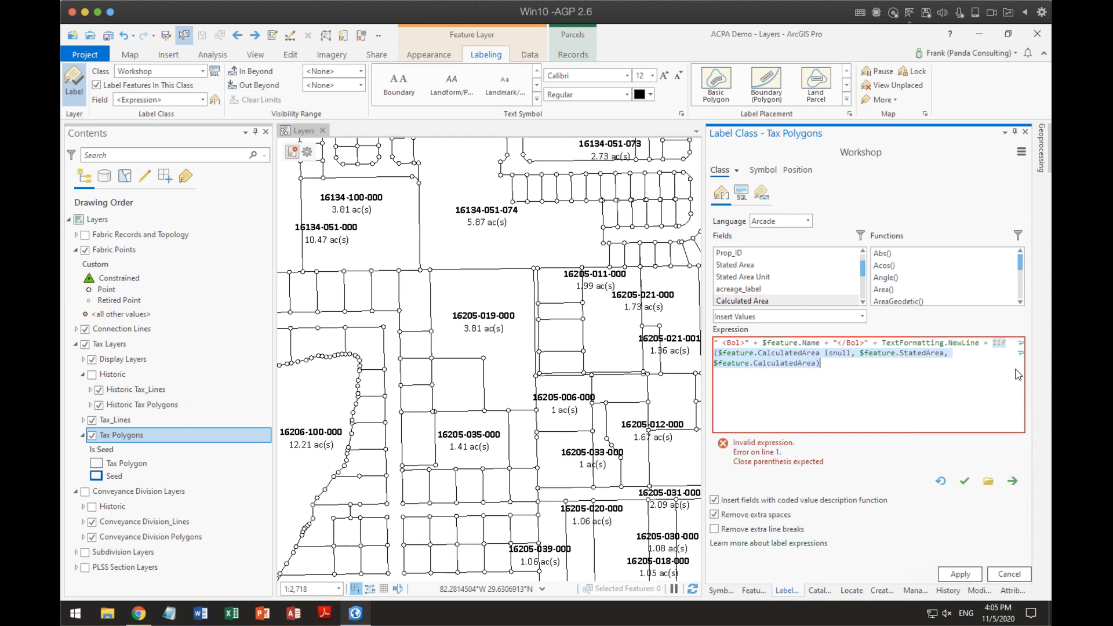
key("ctrl+v")
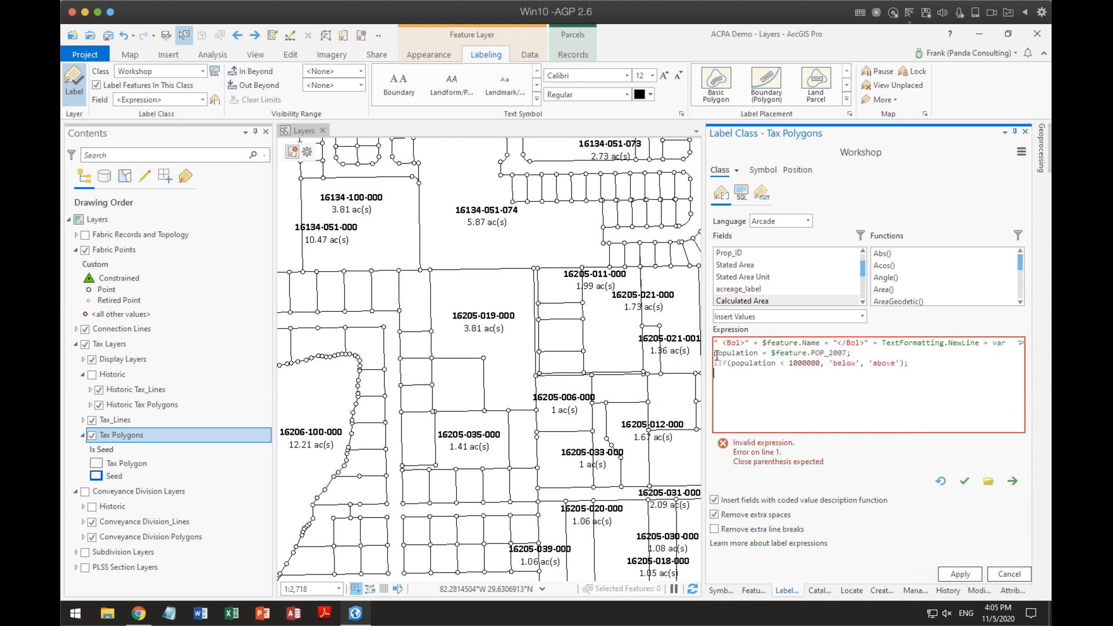
Rename the declared variable in the pasted code to acreage and assign it $feature.CalculatedArea instead of the population field.
left_click_drag(714, 352, 757, 352)
type("acreage")
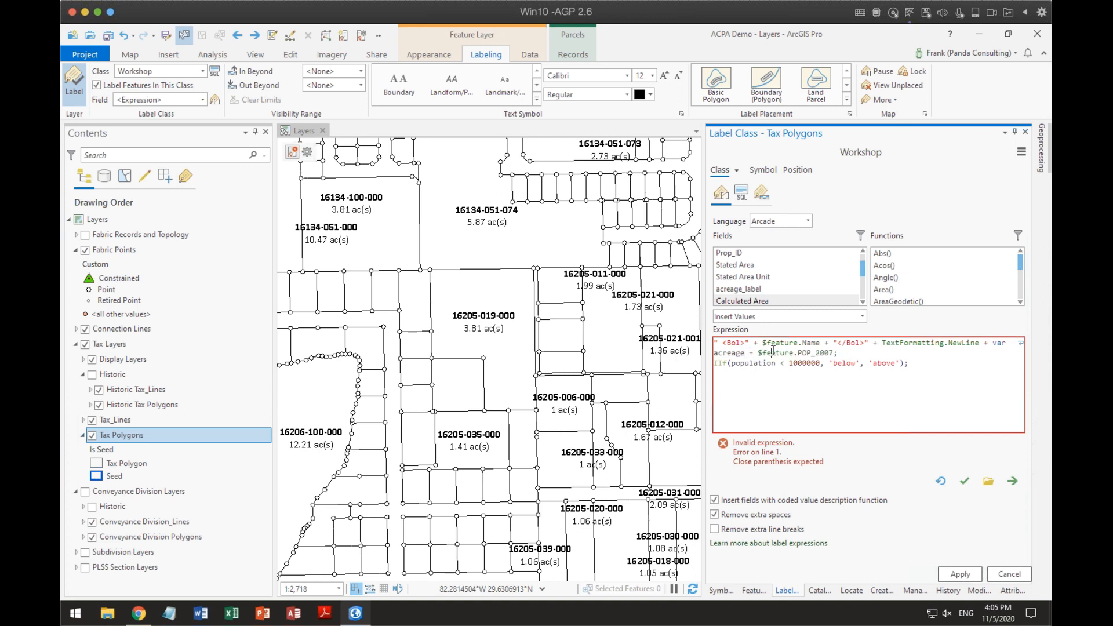
key("shift+Right")
key("shift+Right")
key("shift+Right")
key("shift+Right")
key("Delete")
double_click(743, 300)
left_click_drag(796, 353, 758, 353)
key("Delete")
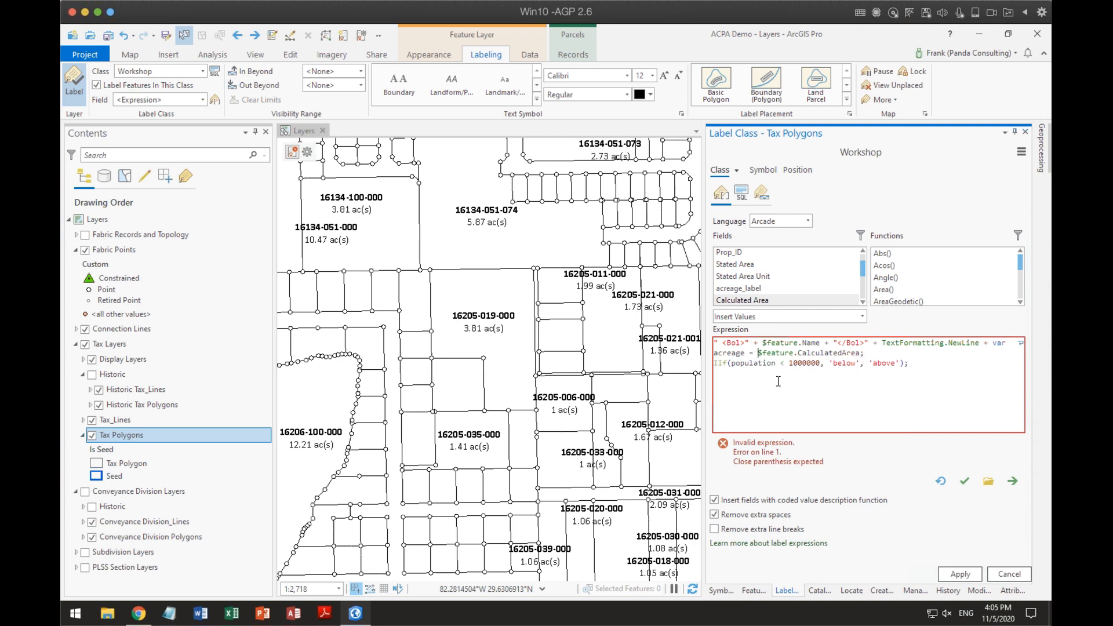
Change the IIf condition to acreage isnull and verify the label expression.
double_click(741, 363)
type("acreage")
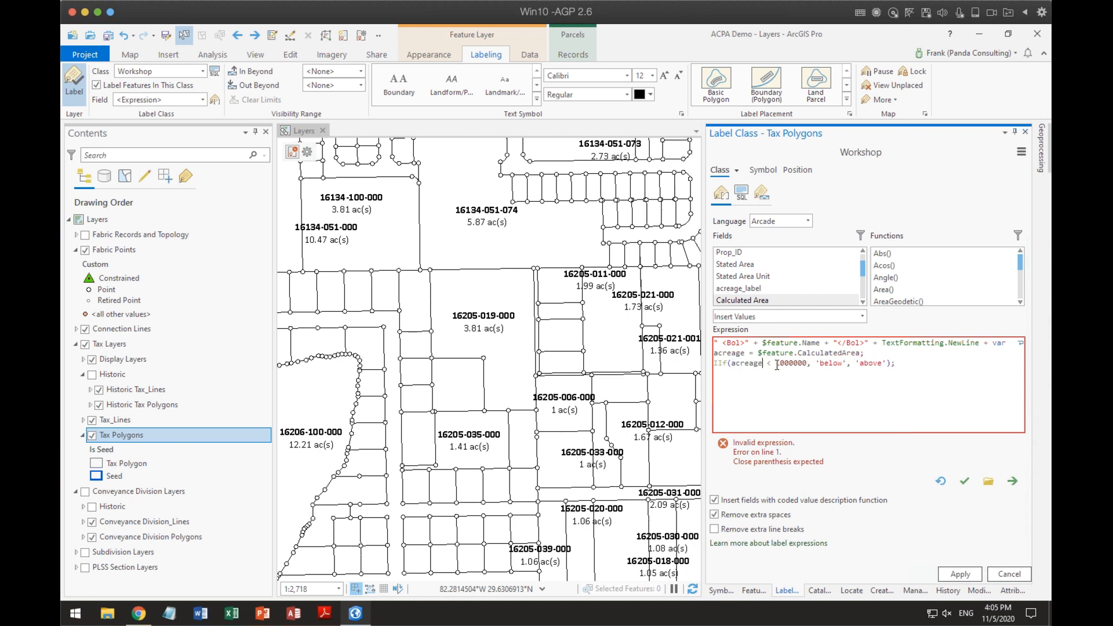
left_click_drag(767, 364, 807, 363)
type("isnull")
left_click(964, 481)
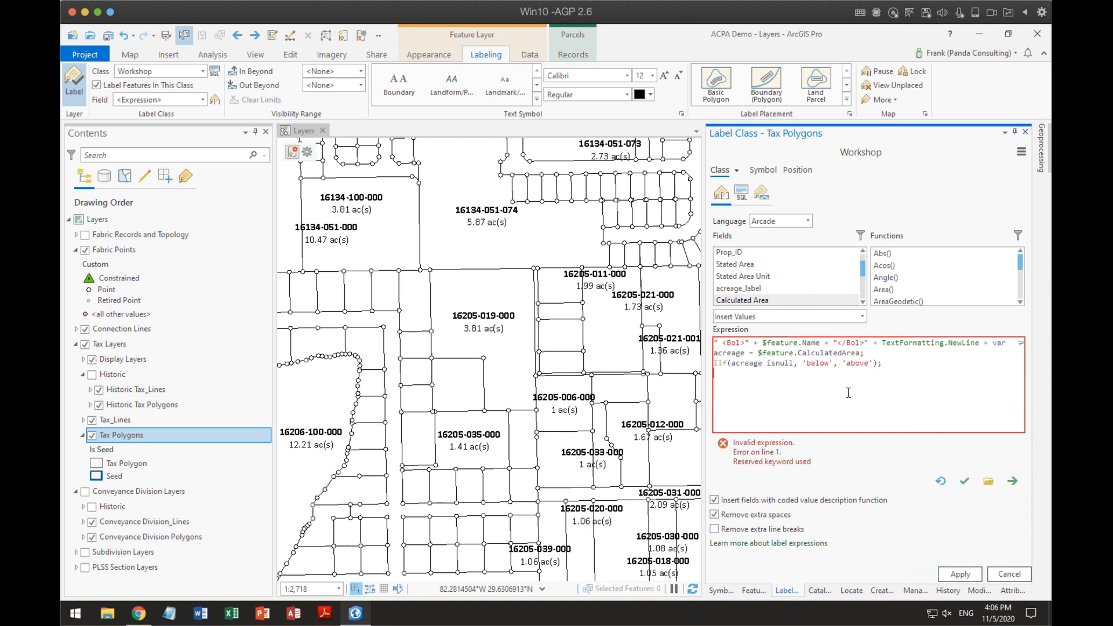
Try the IIf condition as acreage == null and verify the label expression.
left_click(775, 364)
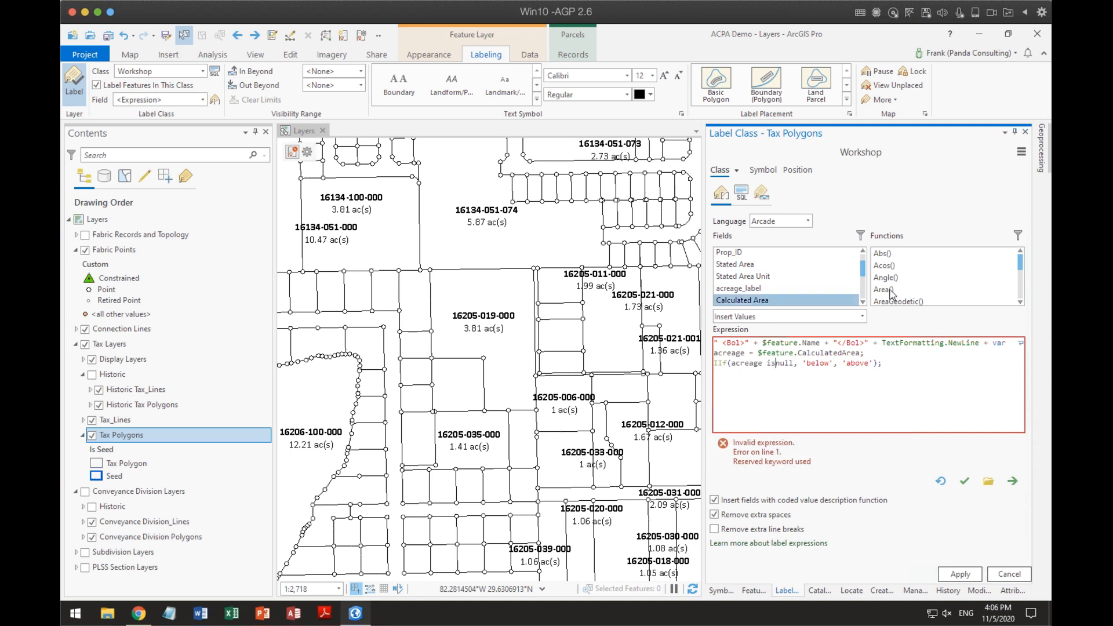
key("BackSpace")
key("BackSpace")
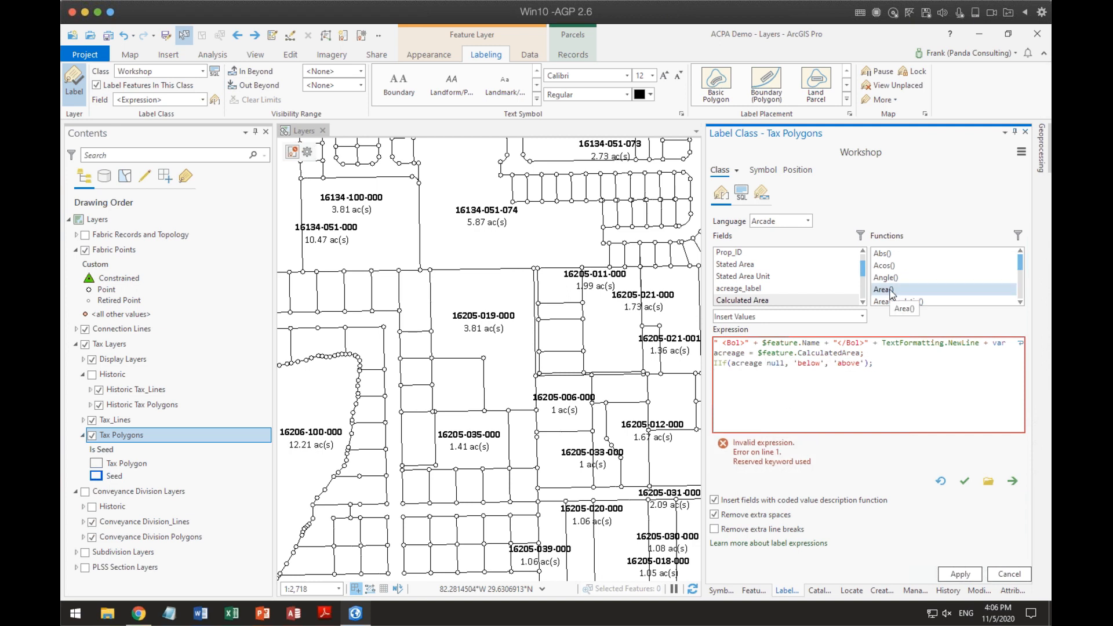
type("==")
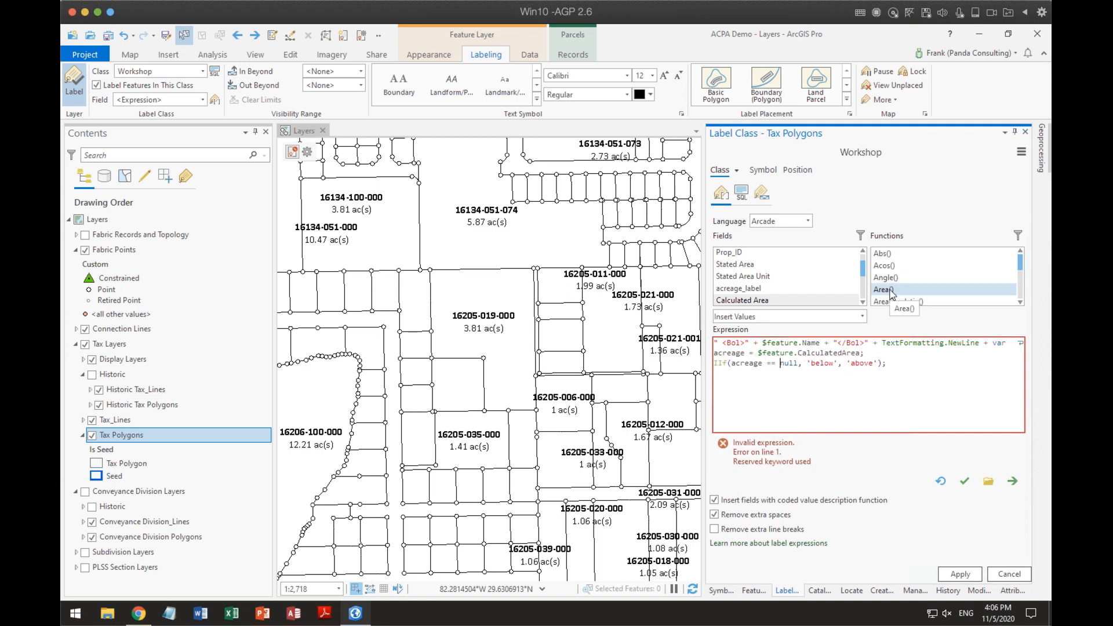
left_click(964, 481)
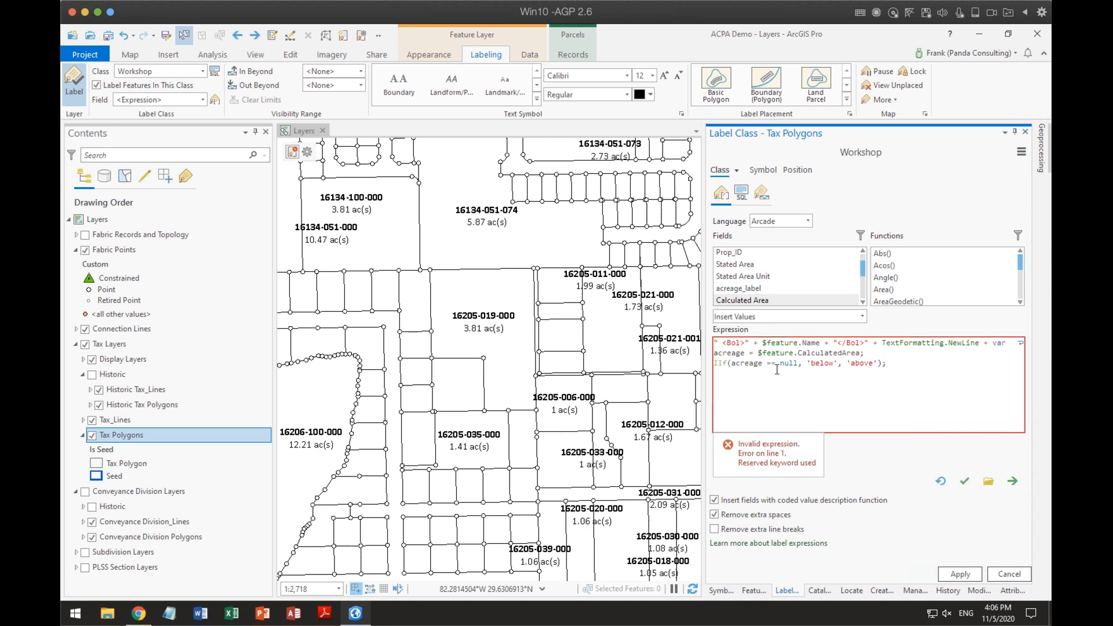
Replace the double equals sign in the IIf condition with a single one, giving acreage = null.
left_click_drag(770, 364, 767, 363)
key("BackSpace")
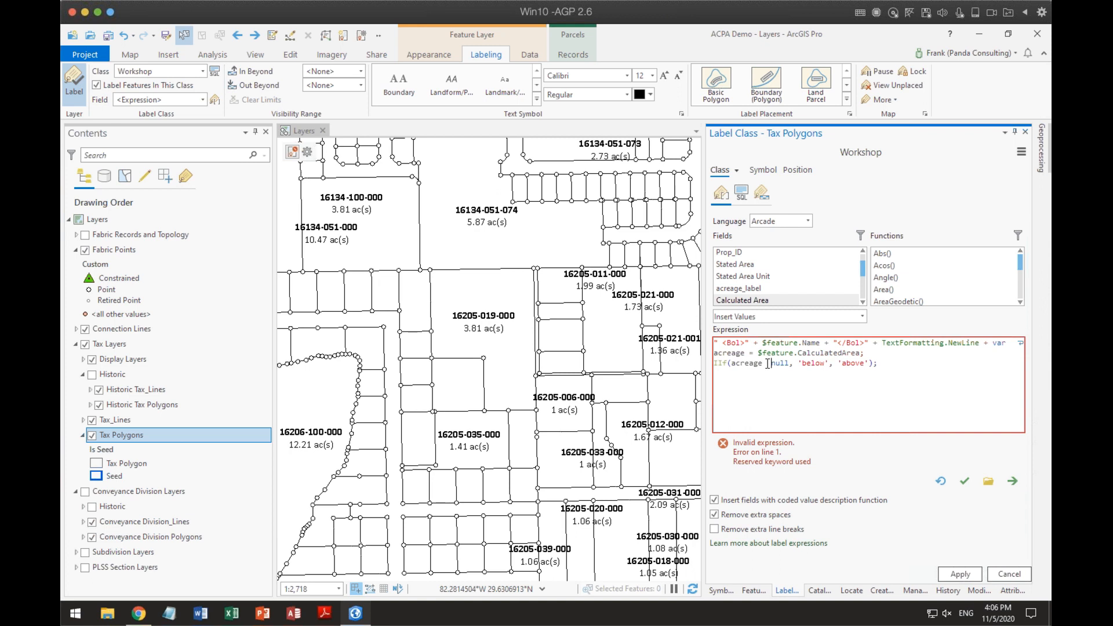
type("=")
key("BackSpace")
In Chrome, search the web for "arcgis arcade null", look at the Logical Functions result and return to the results.
left_click(137, 613)
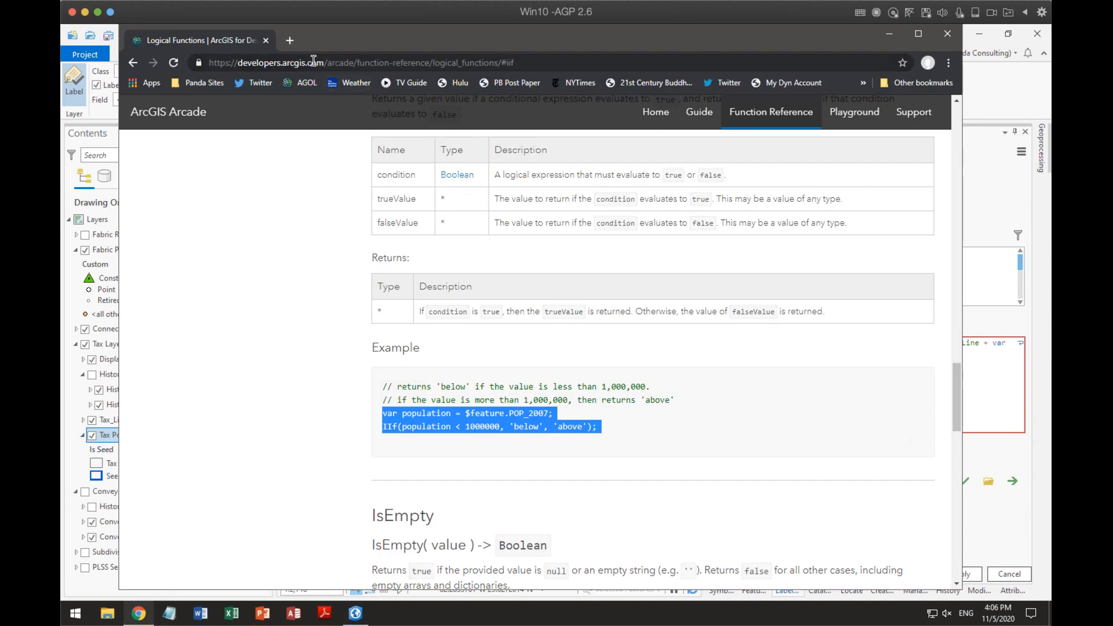
left_click(291, 38)
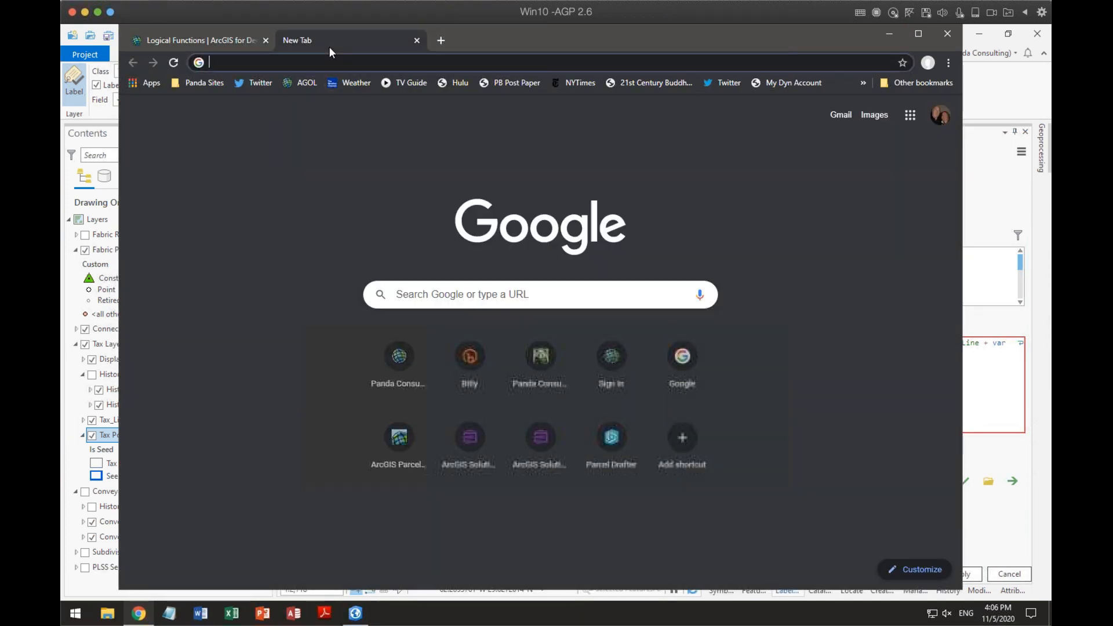
type("arcgis a")
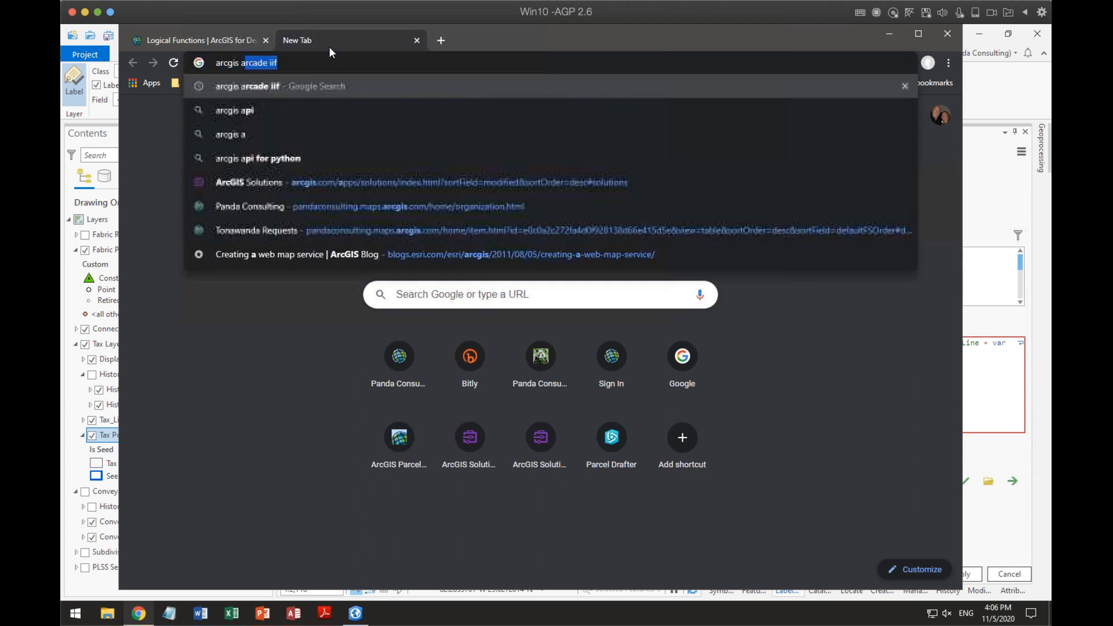
type("rcade null")
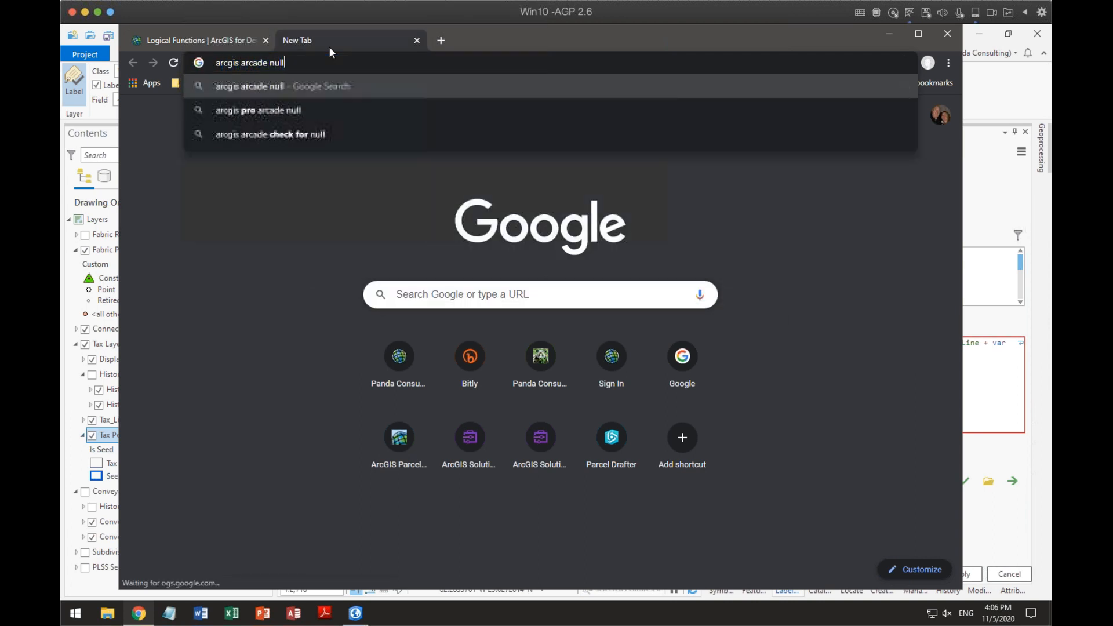
key("Return")
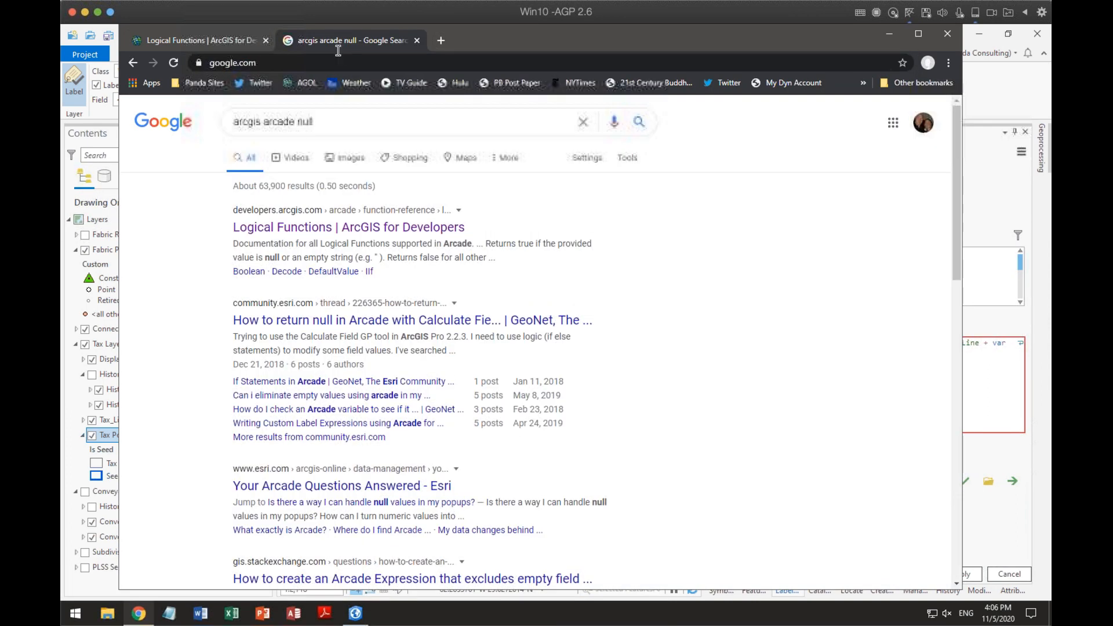
left_click(357, 237)
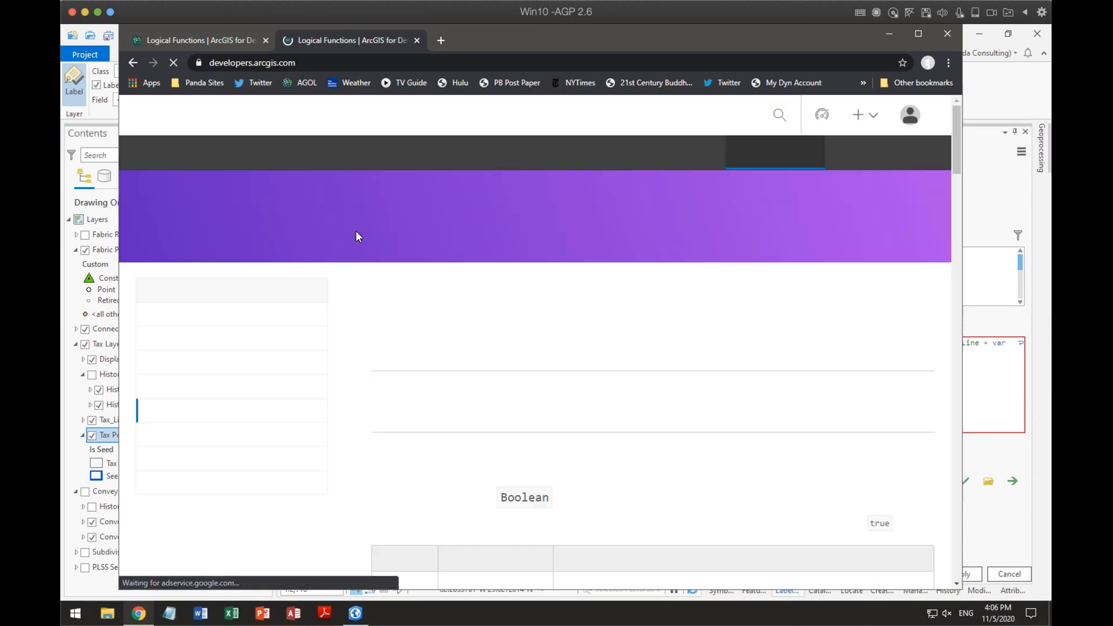
left_click(132, 62)
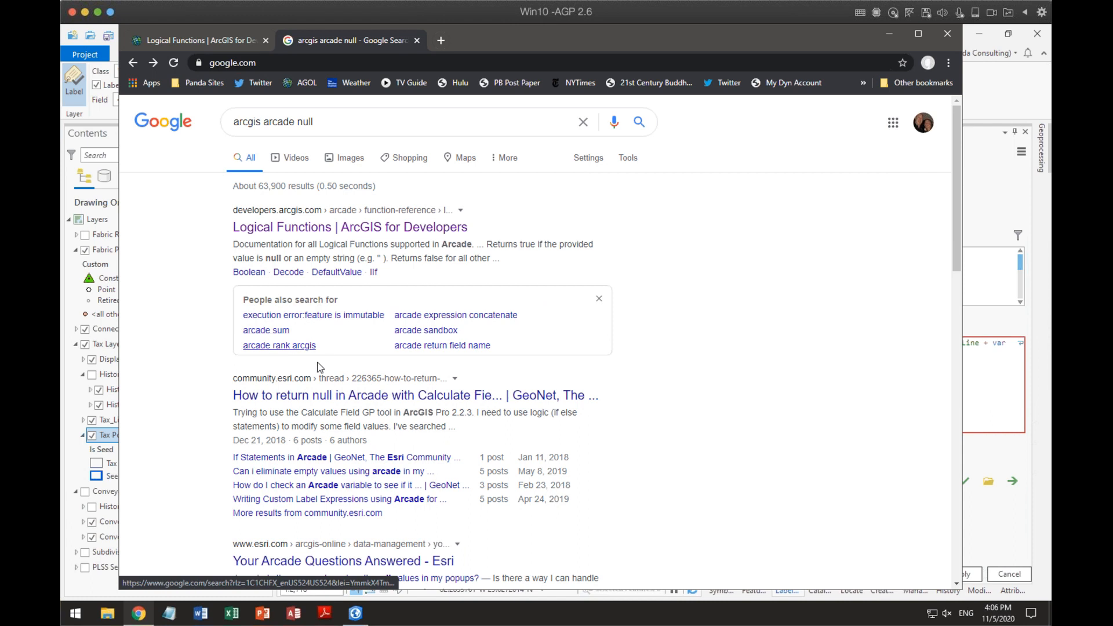
Open the GeoNet thread on returning null in Arcade, skim its question and replies, and return to the search results.
left_click(403, 397)
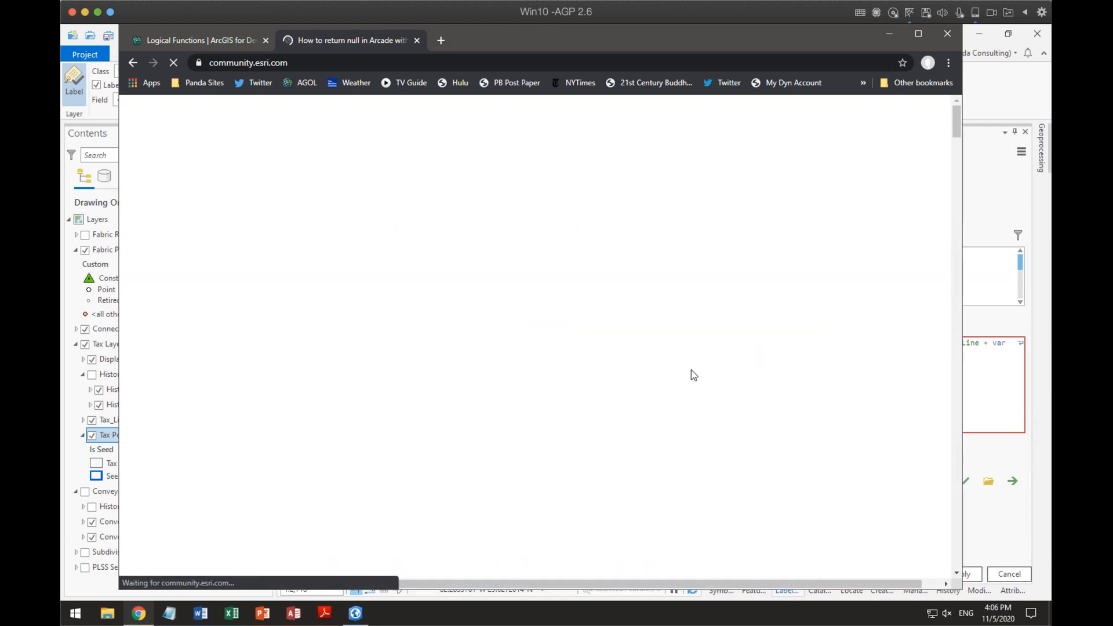
scroll(690, 376, "down", 5)
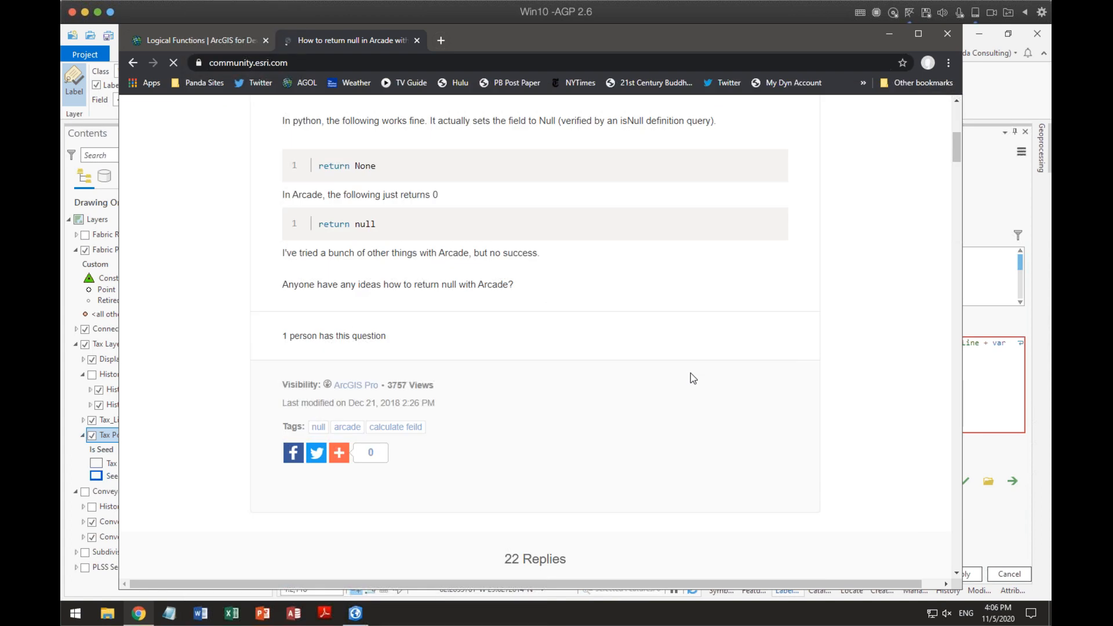
scroll(690, 373, "up", 5)
scroll(690, 378, "down", 12)
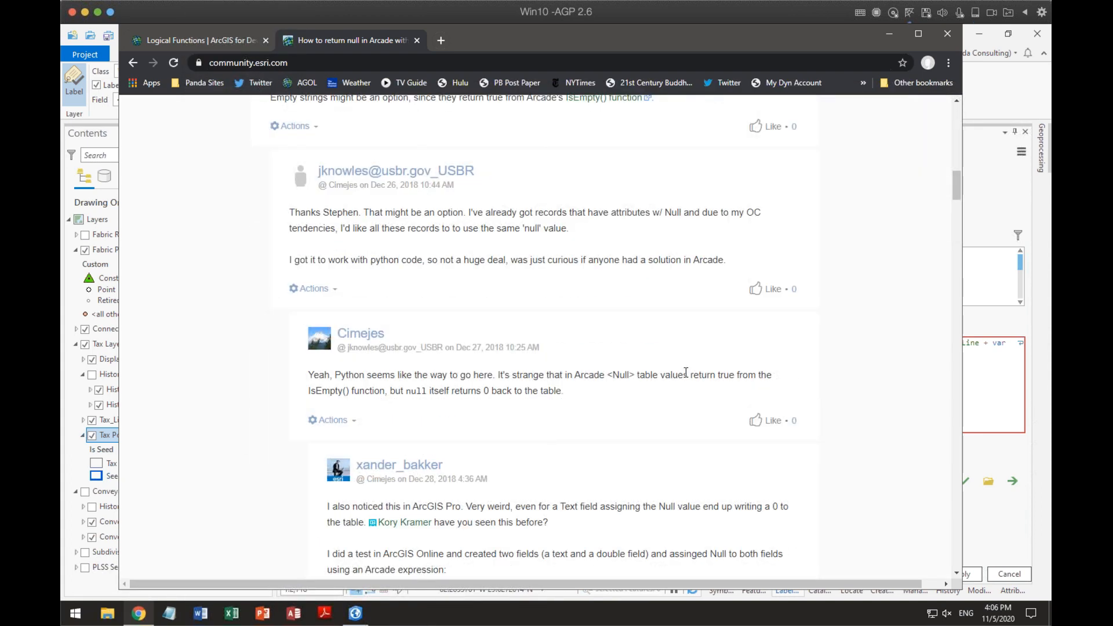
left_click(133, 62)
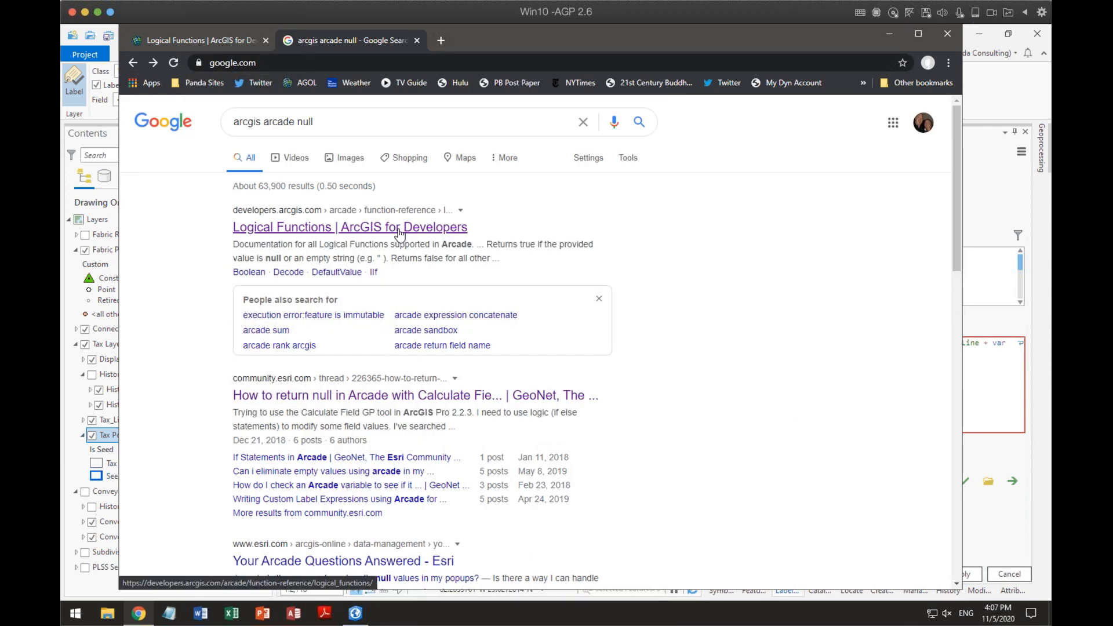
Open the Logical Functions reference, read the IsEmpty entry and its examples, skim the When and IIf entries, and close the browser.
left_click(399, 233)
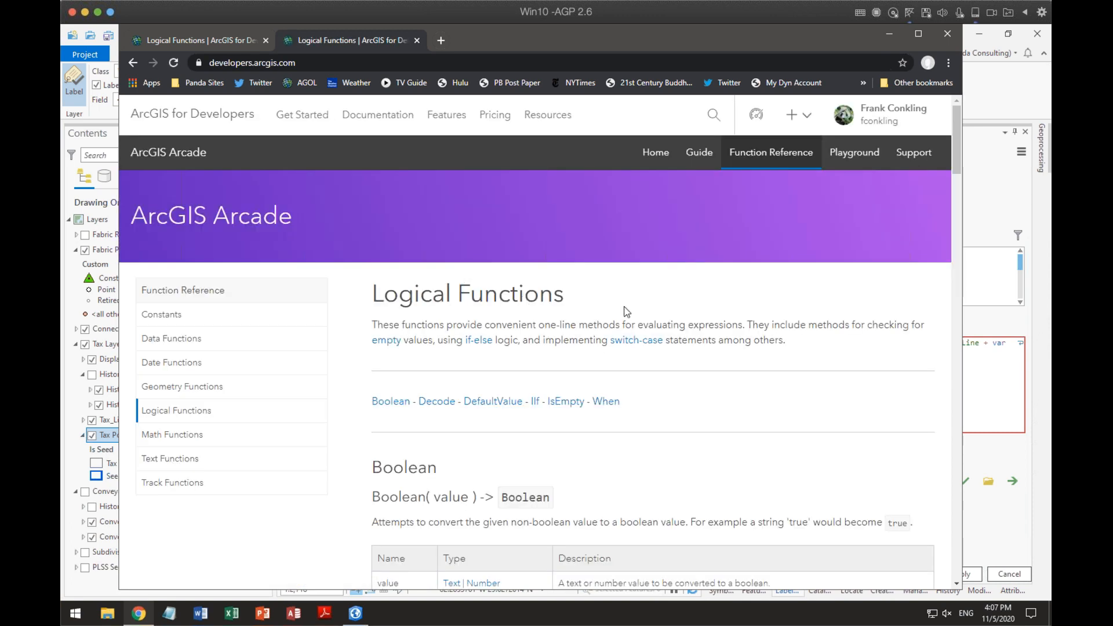
left_click(566, 406)
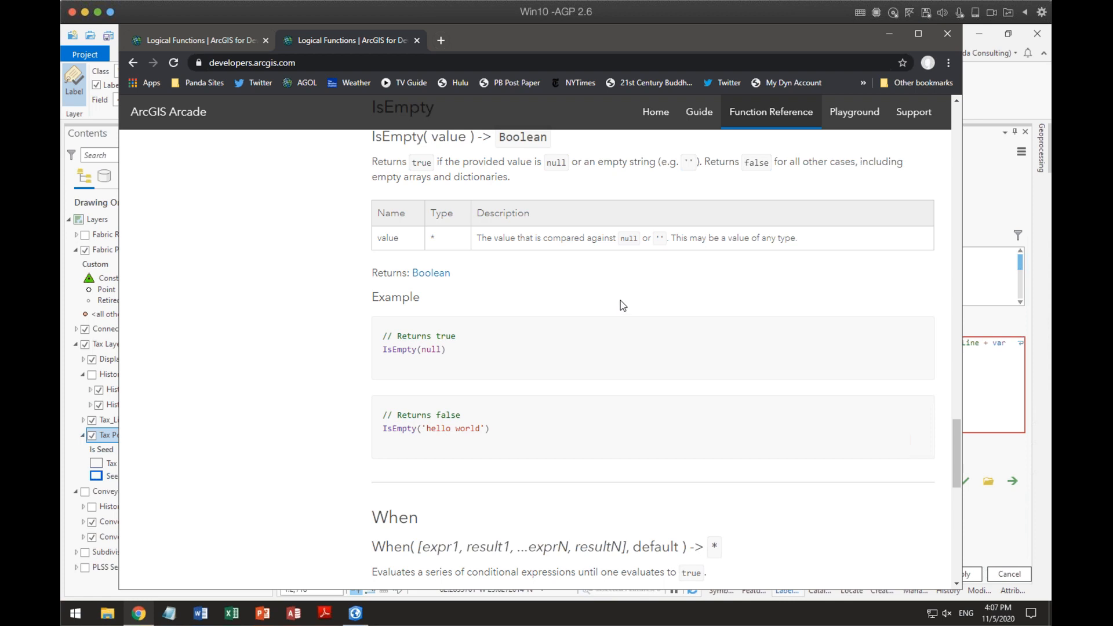
scroll(622, 304, "up", 2)
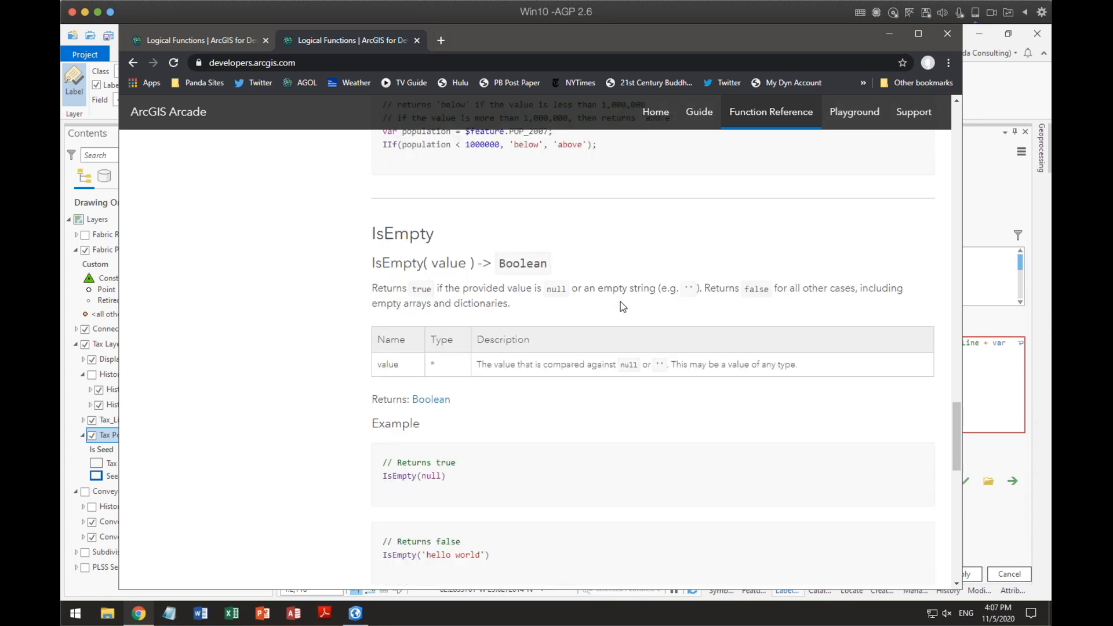
scroll(621, 305, "down", 1)
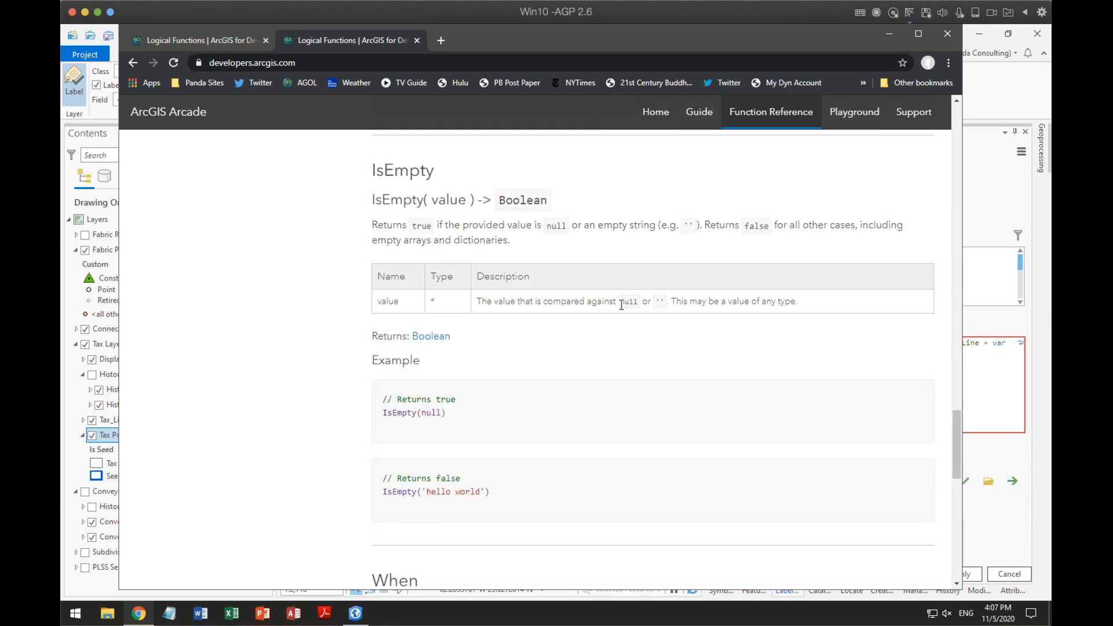
scroll(621, 304, "down", 1)
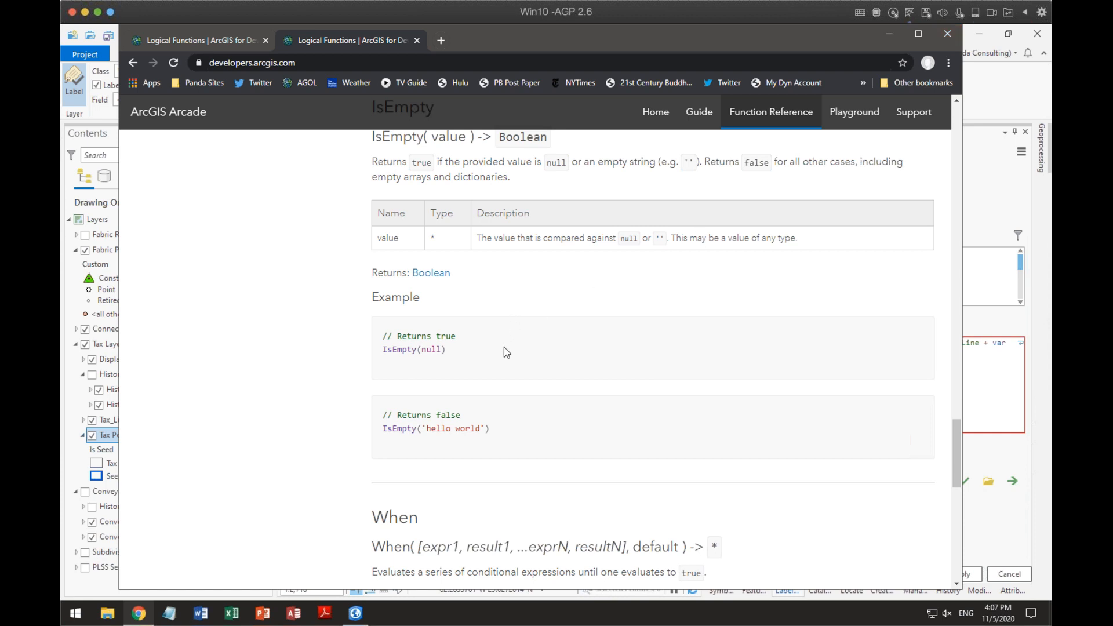
scroll(504, 358, "down", 1)
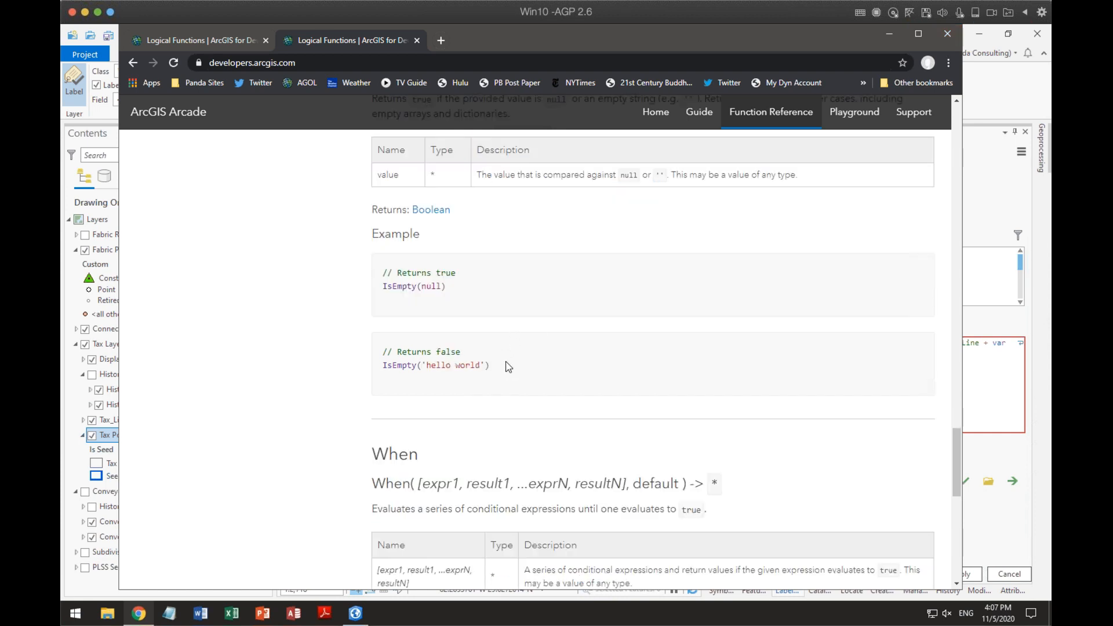
scroll(509, 365, "down", 2)
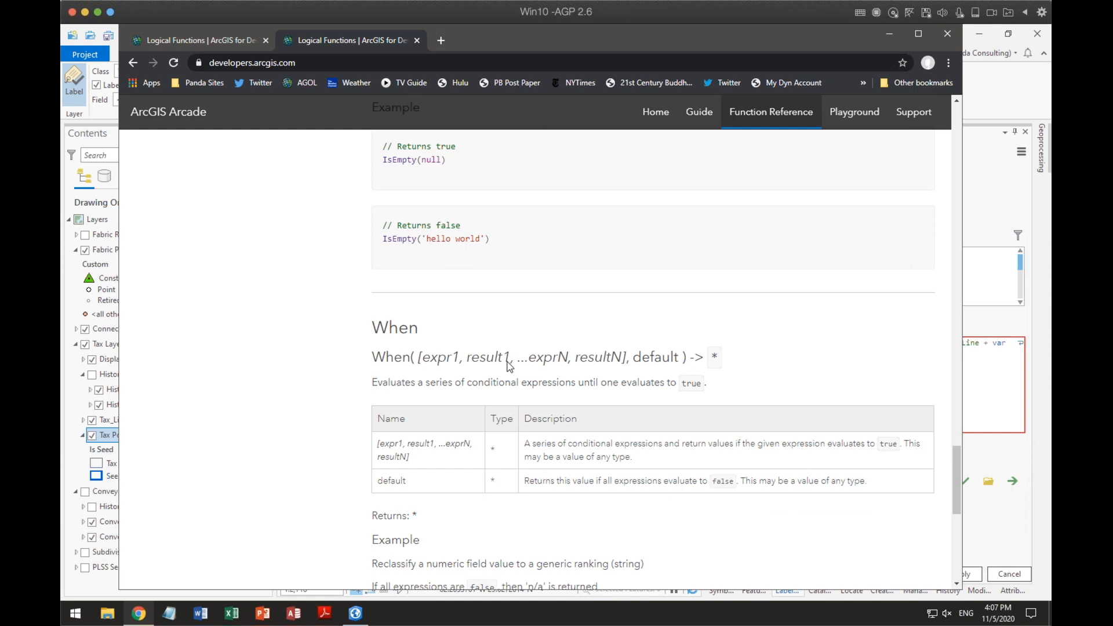
scroll(509, 365, "up", 2)
scroll(509, 365, "up", 12)
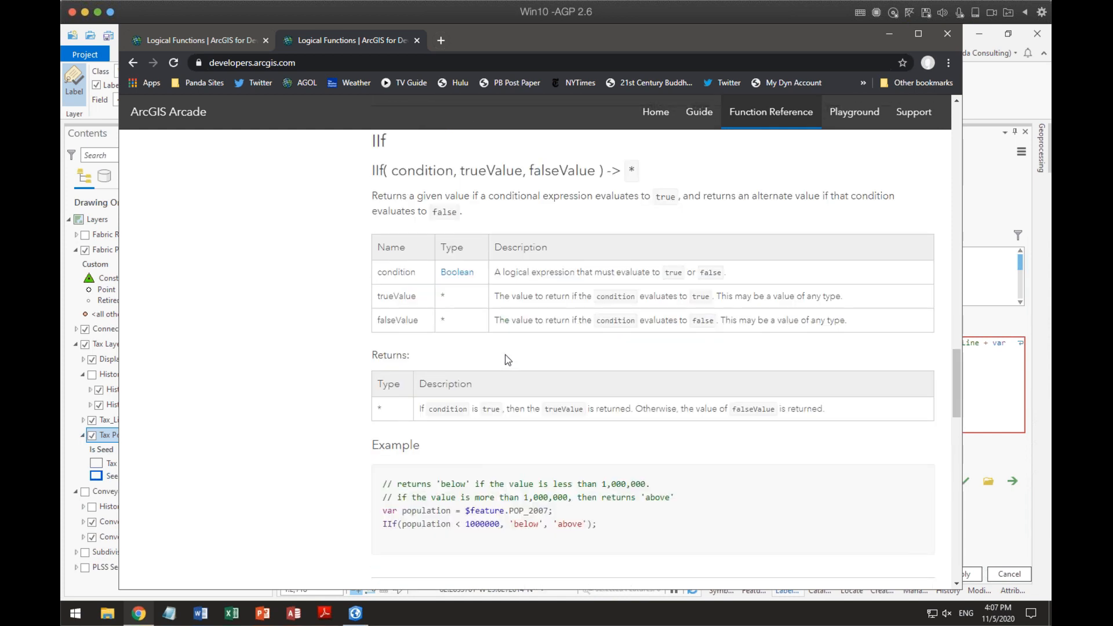
left_click(947, 36)
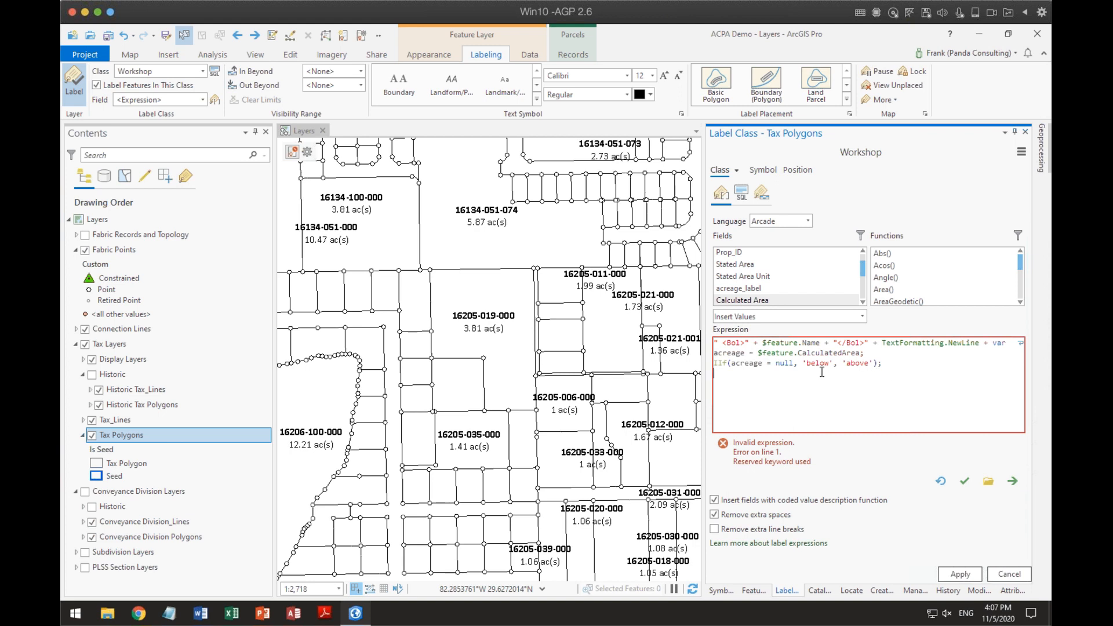
In the label expression, replace the equals comparison in the IIf condition so it reads acreage isnull.
left_click(723, 378)
double_click(769, 363)
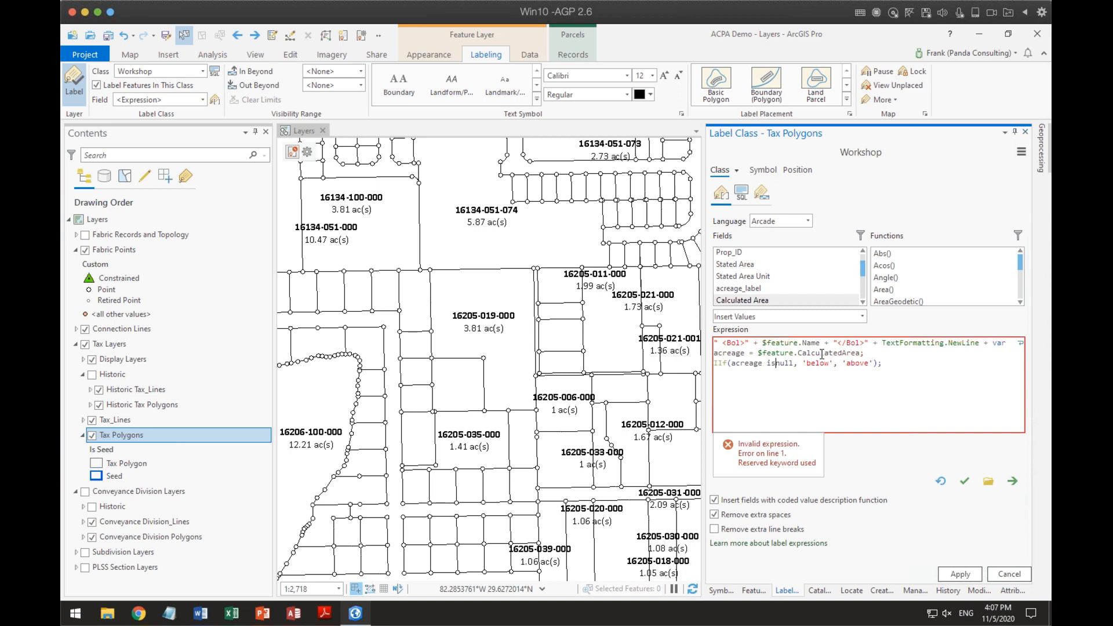
Rewrite the IIf condition in the label expression as isempty(acreage) and validate the expression.
key("BackSpace")
key("BackSpace")
key("BackSpace")
key("BackSpace")
type("empty")
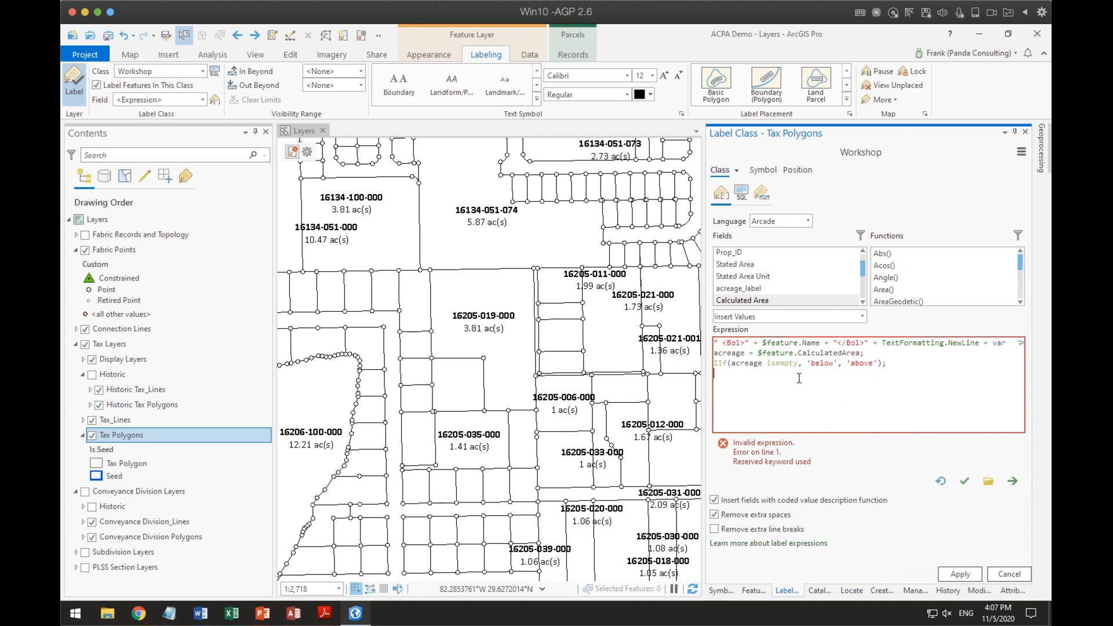
left_click_drag(766, 367, 731, 364)
key("BackSpace")
type("(acreage)")
left_click(964, 482)
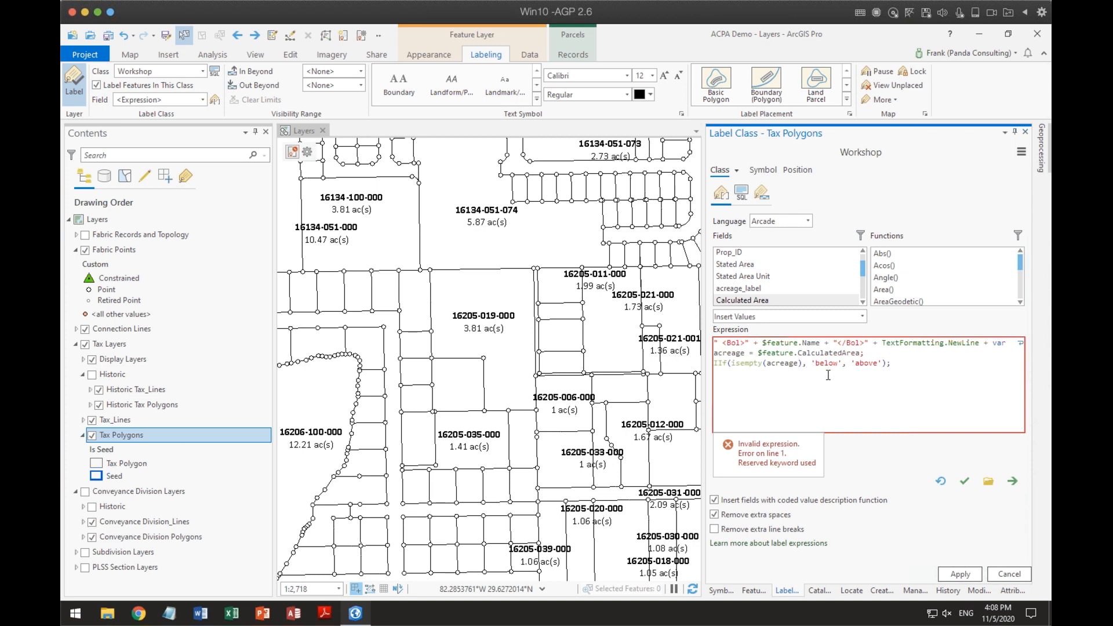
Strip the IIf wrapper and its 'below' and 'above' results, leaving only isEmpty(acreage), and validate the expression.
left_click_drag(727, 363, 714, 363)
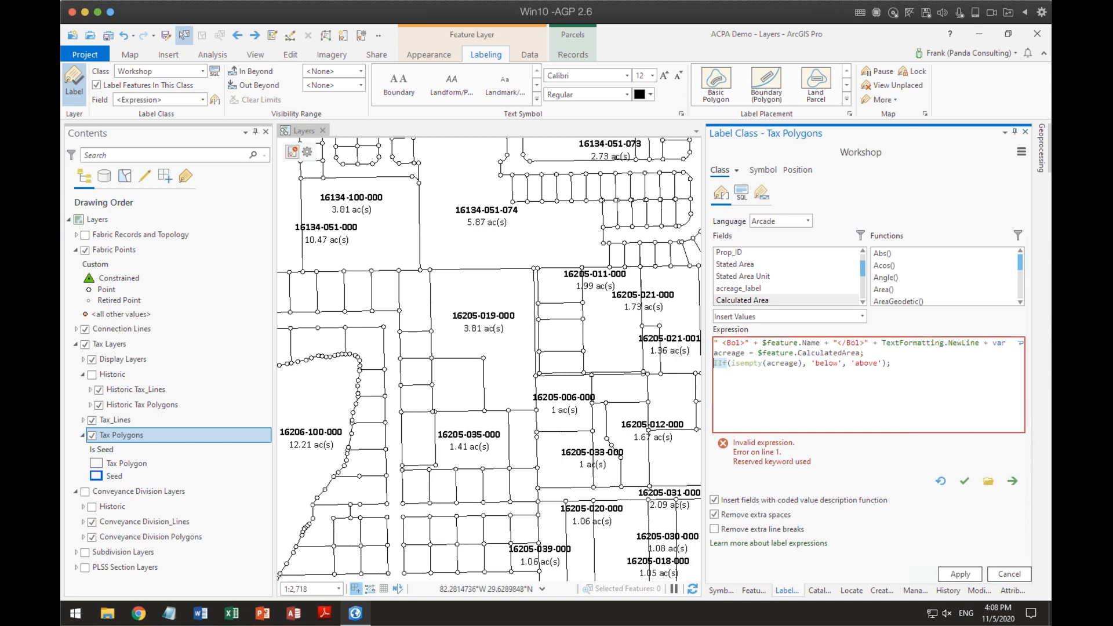
left_click(843, 410)
left_click_drag(733, 362, 690, 363)
key("BackSpace")
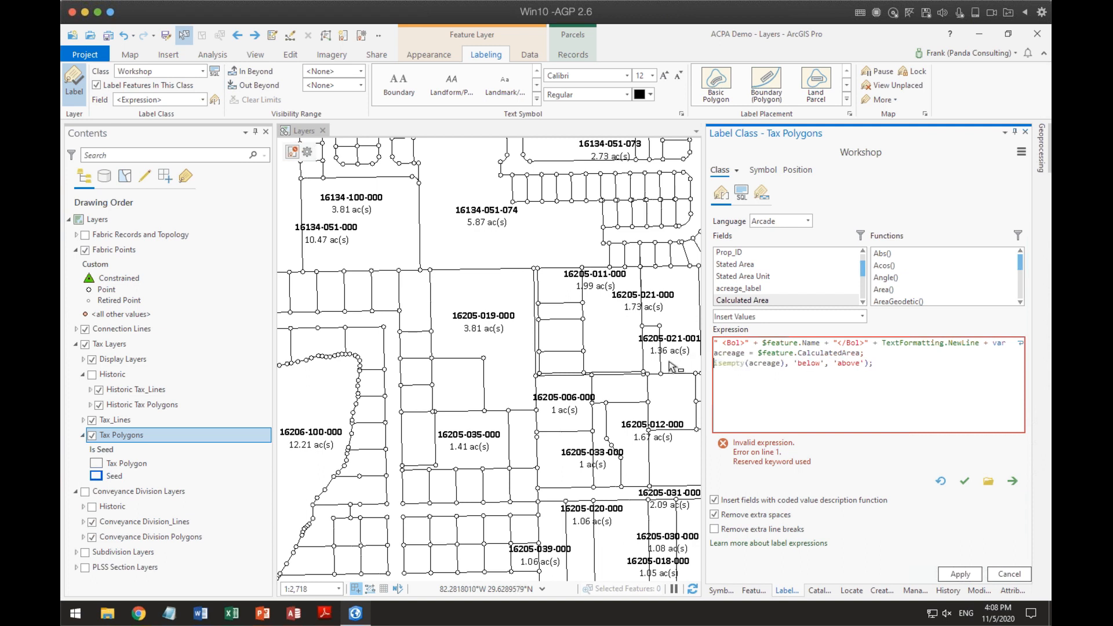
key("Delete")
type("E")
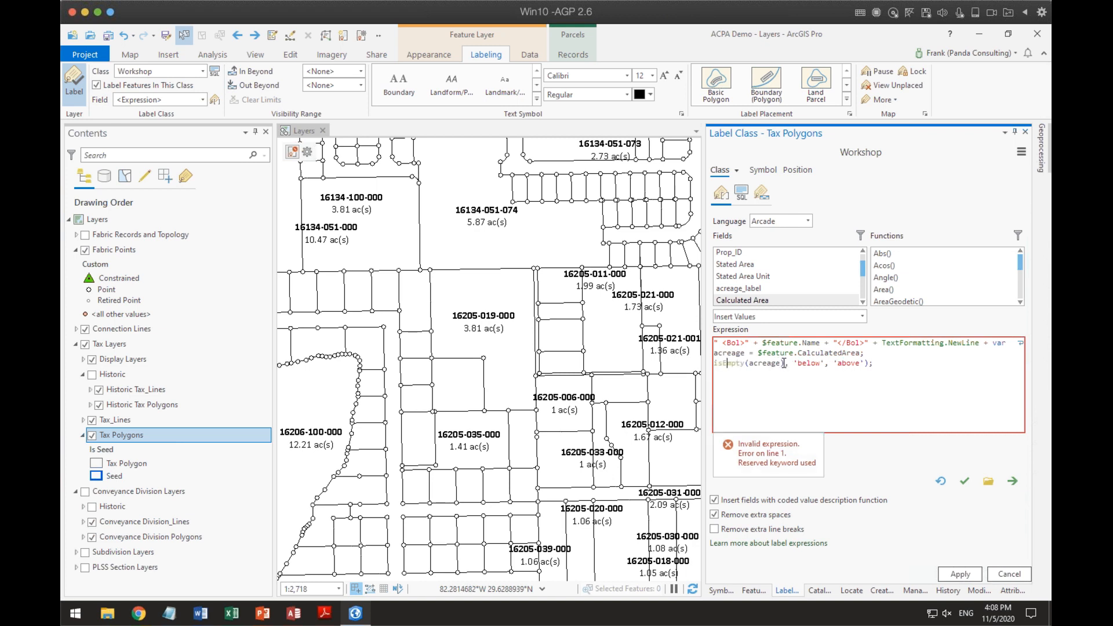
left_click_drag(783, 366, 885, 363)
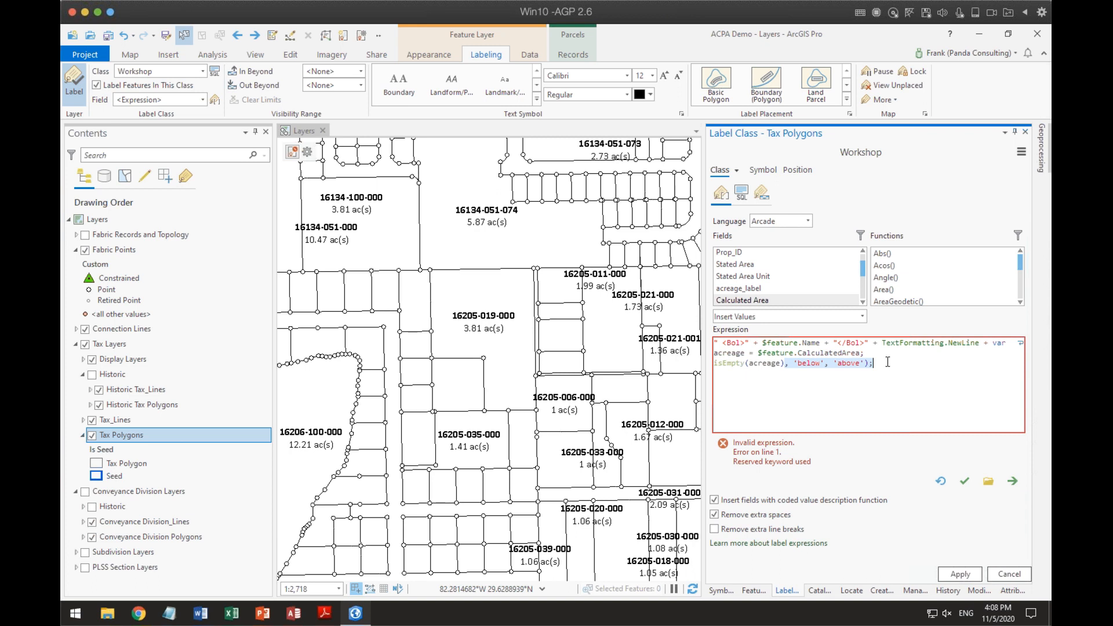
key("BackSpace")
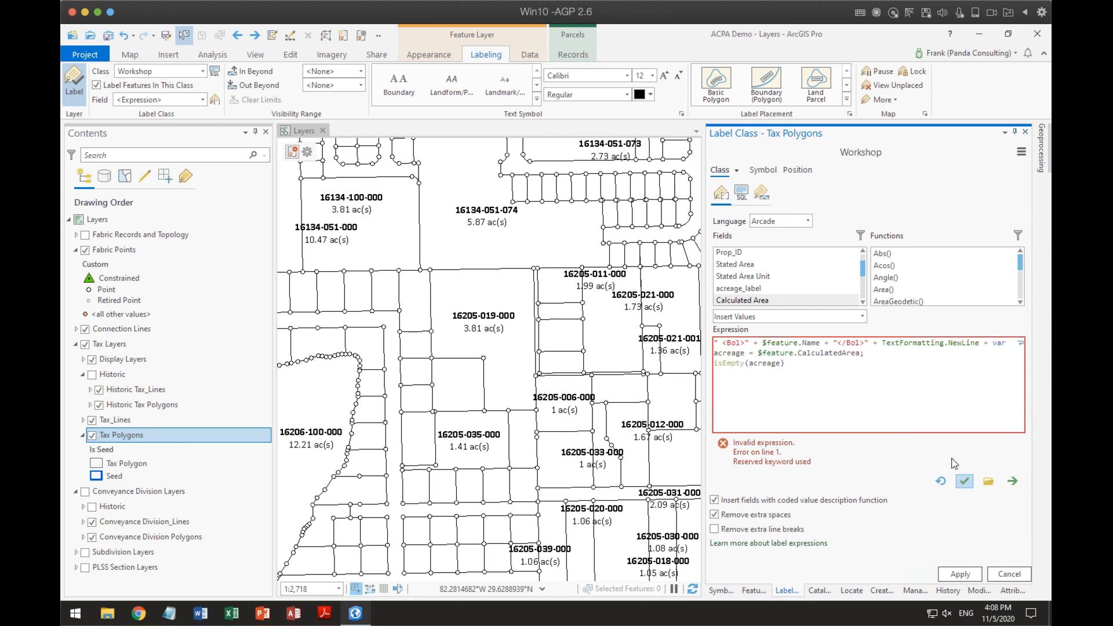
left_click(794, 394)
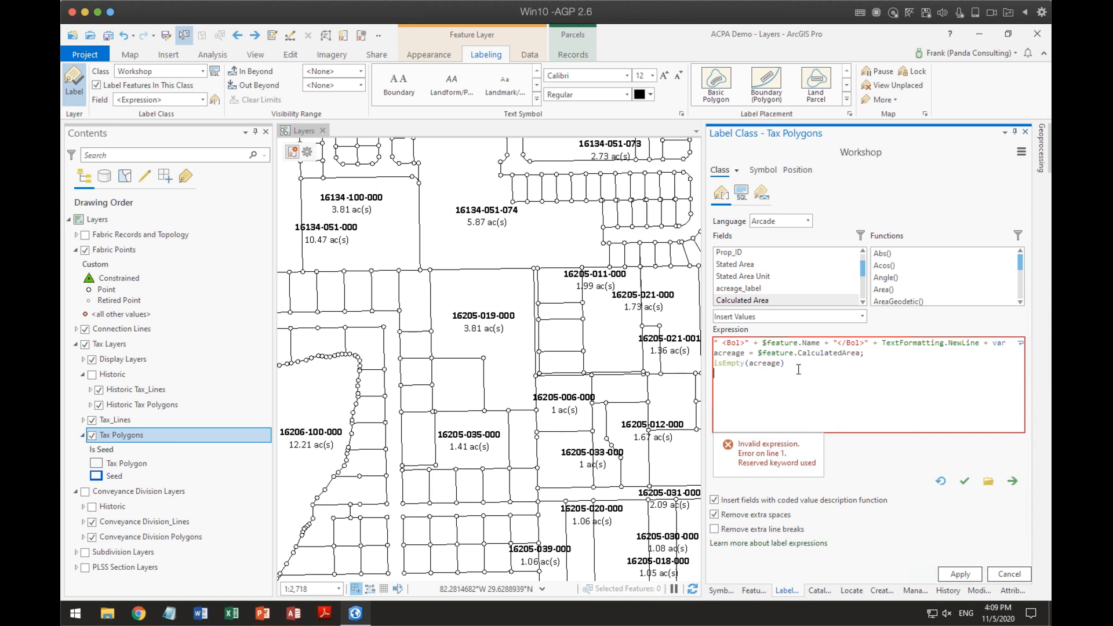
Delete the isEmpty(acreage) line and switch to the label class query, discarding the uncommitted expression.
left_click_drag(786, 363, 699, 363)
key("Delete")
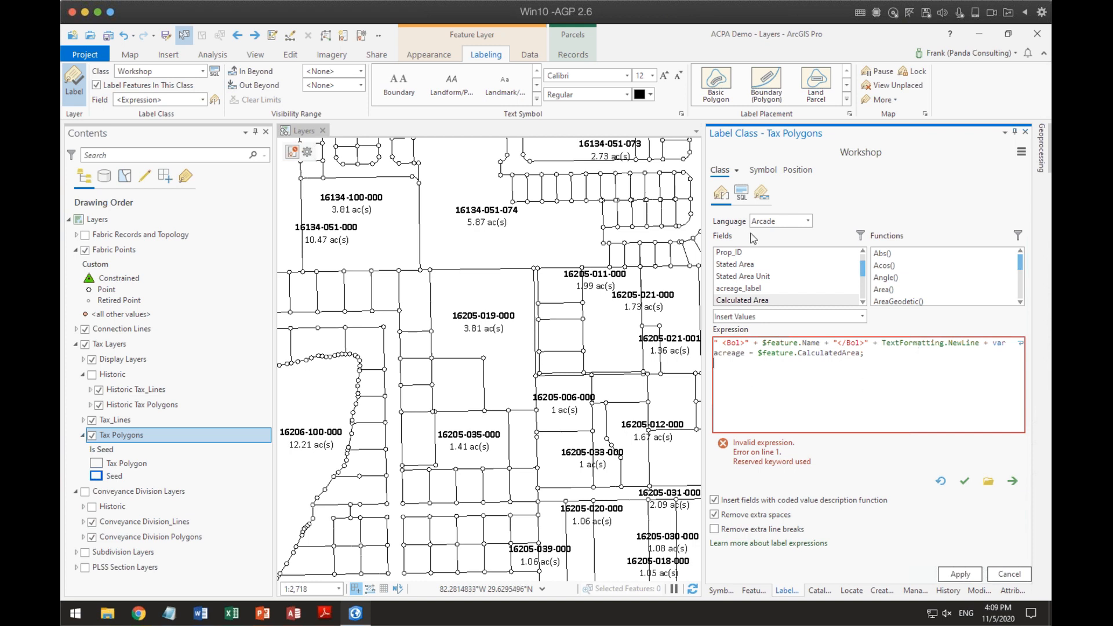
left_click(740, 196)
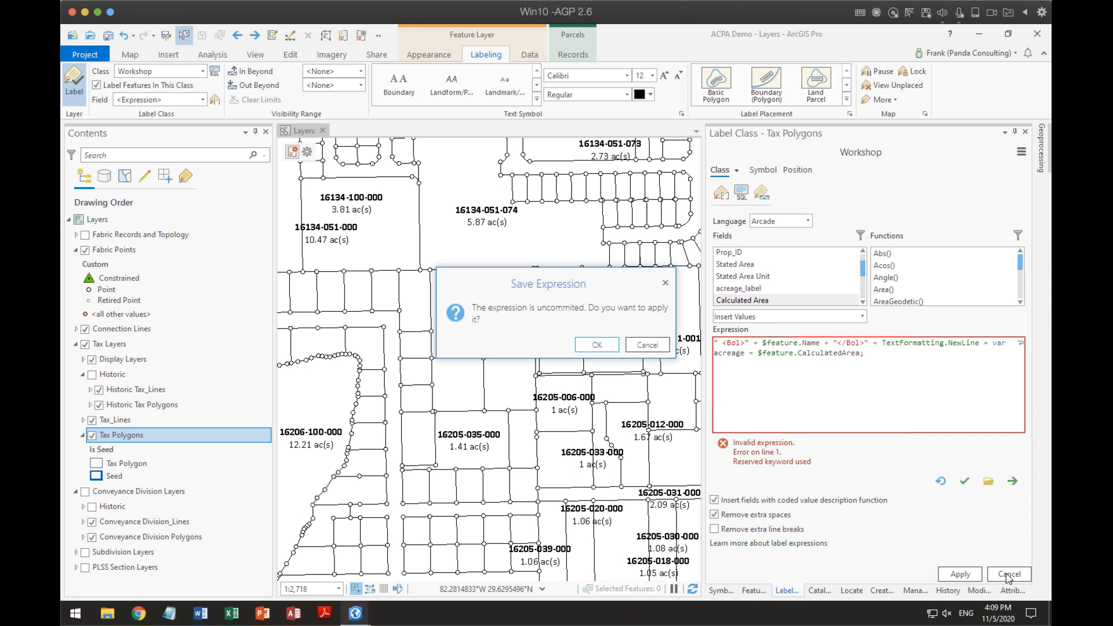
left_click(646, 345)
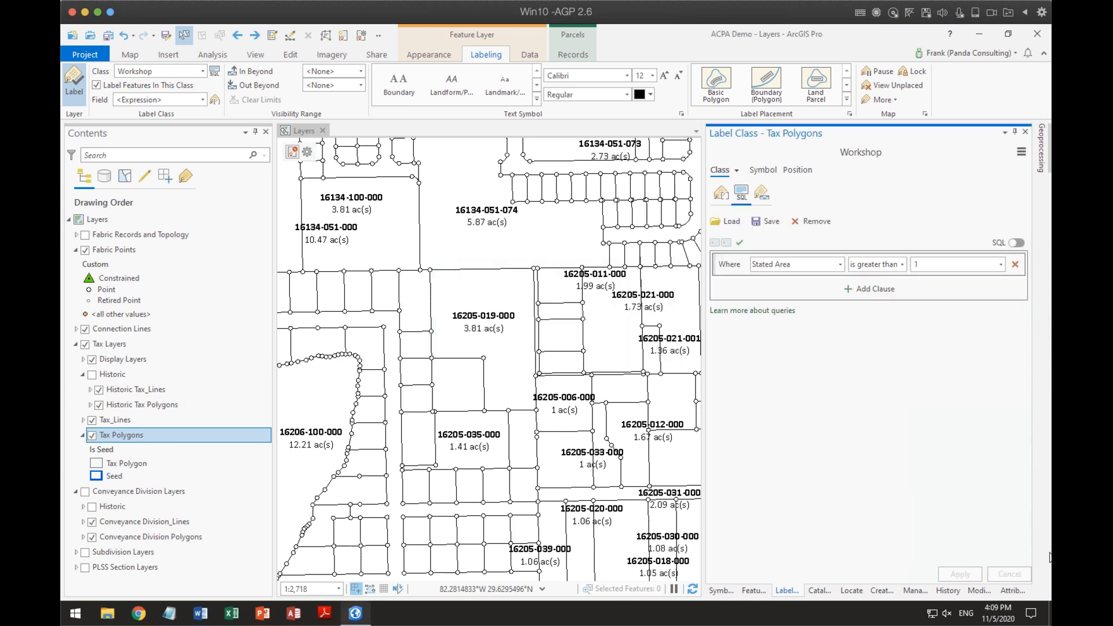
Check the Workshop label expression, then set the class query to Calculated Area is null and apply it.
left_click(720, 194)
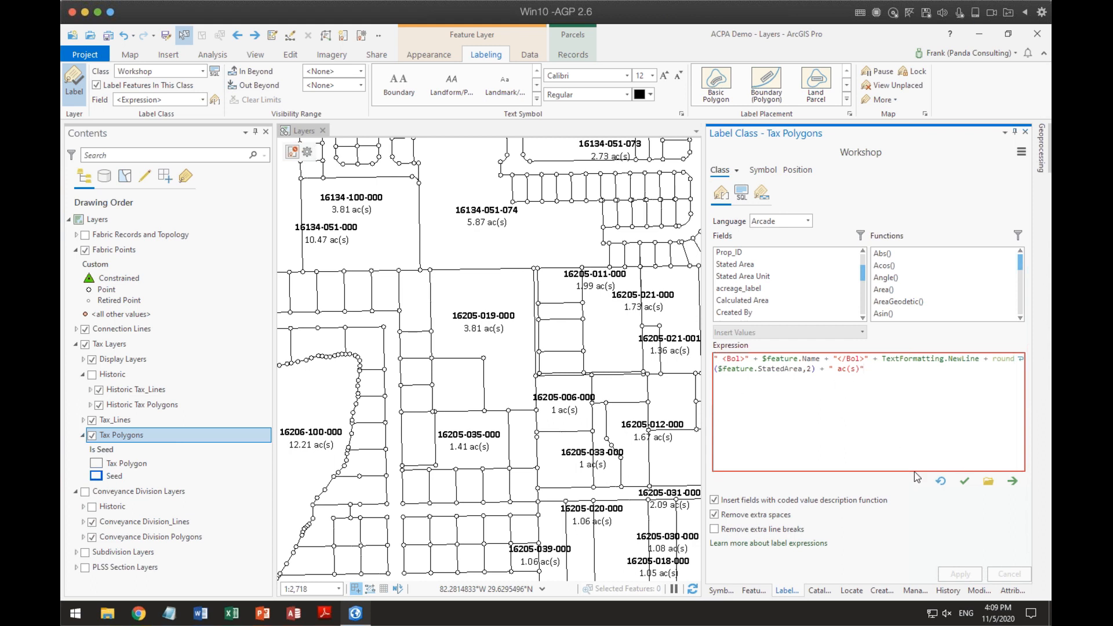
left_click(741, 192)
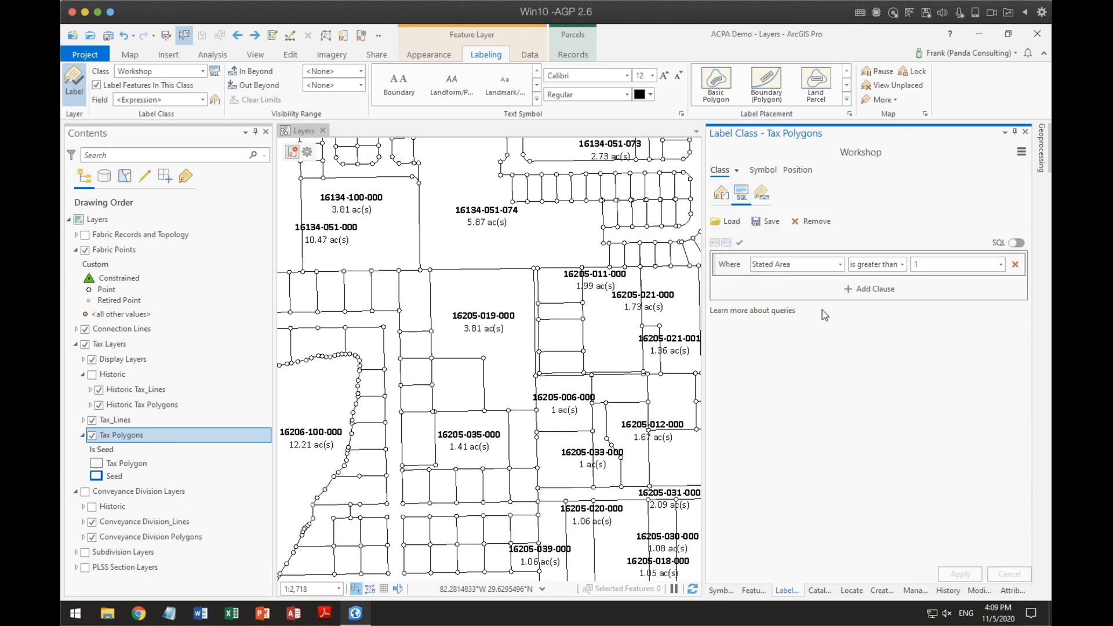
left_click(840, 265)
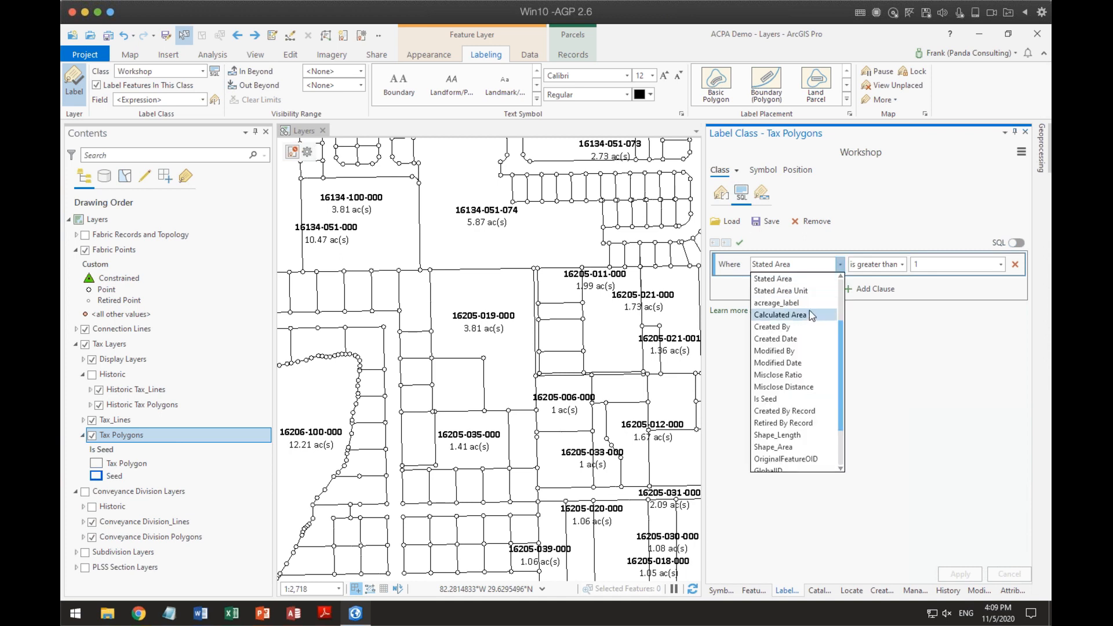
left_click(779, 314)
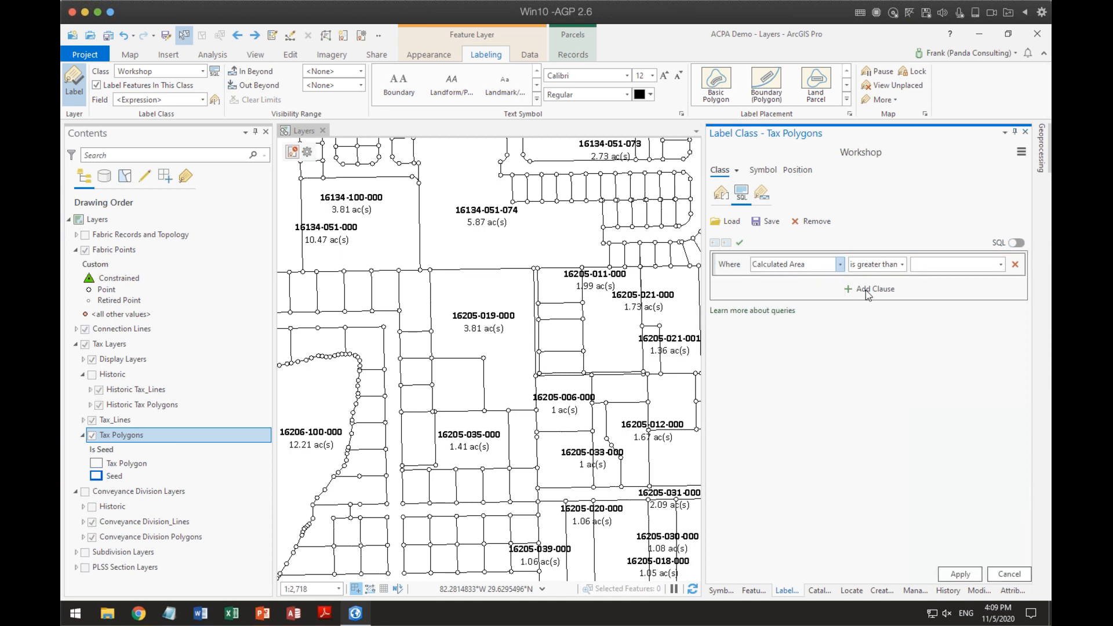
left_click(902, 265)
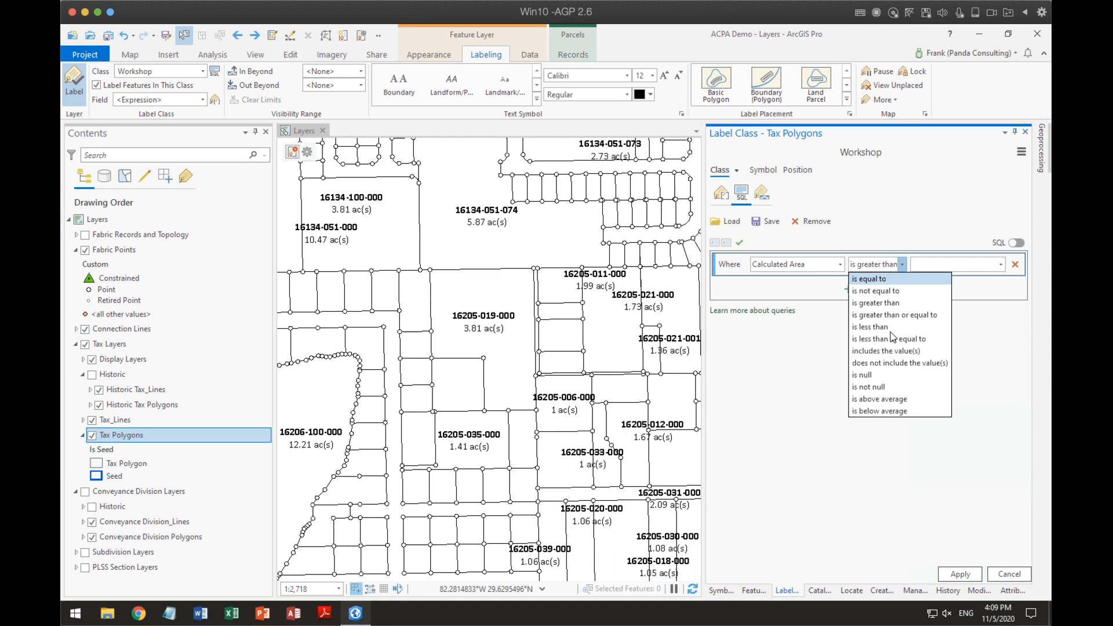
left_click(873, 375)
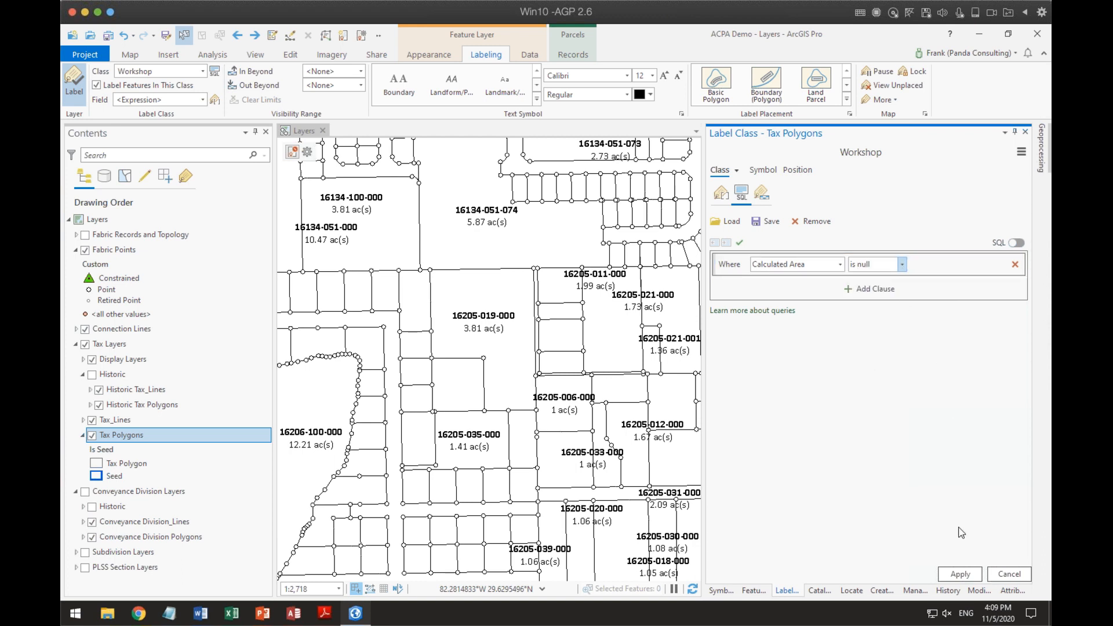
left_click(962, 574)
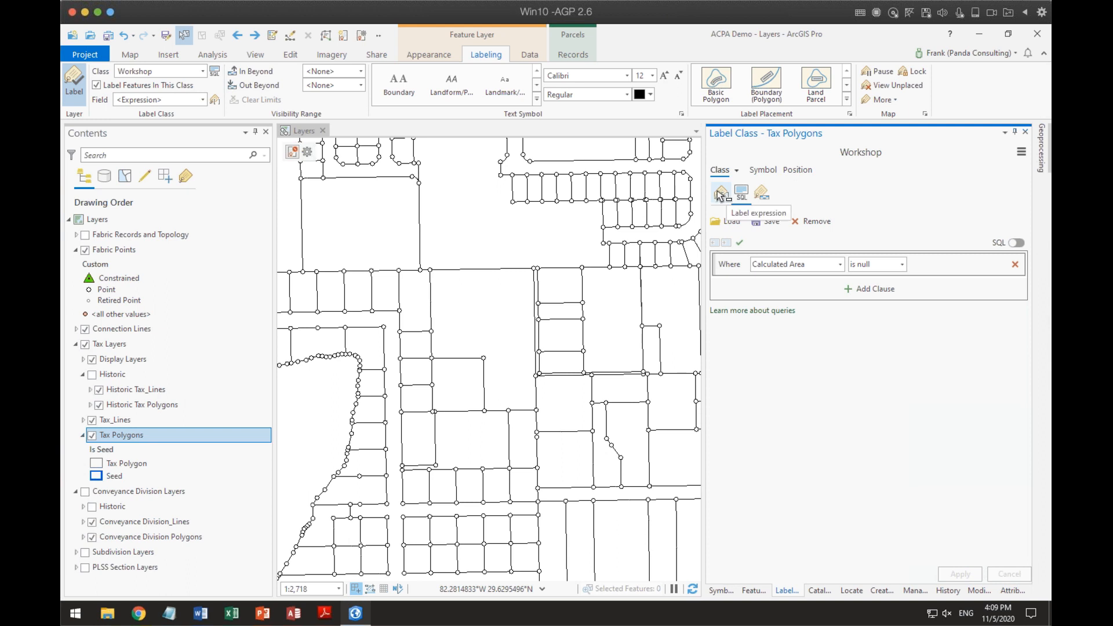
Create a new label class named Workshop2 for the Tax Polygons layer.
left_click(203, 71)
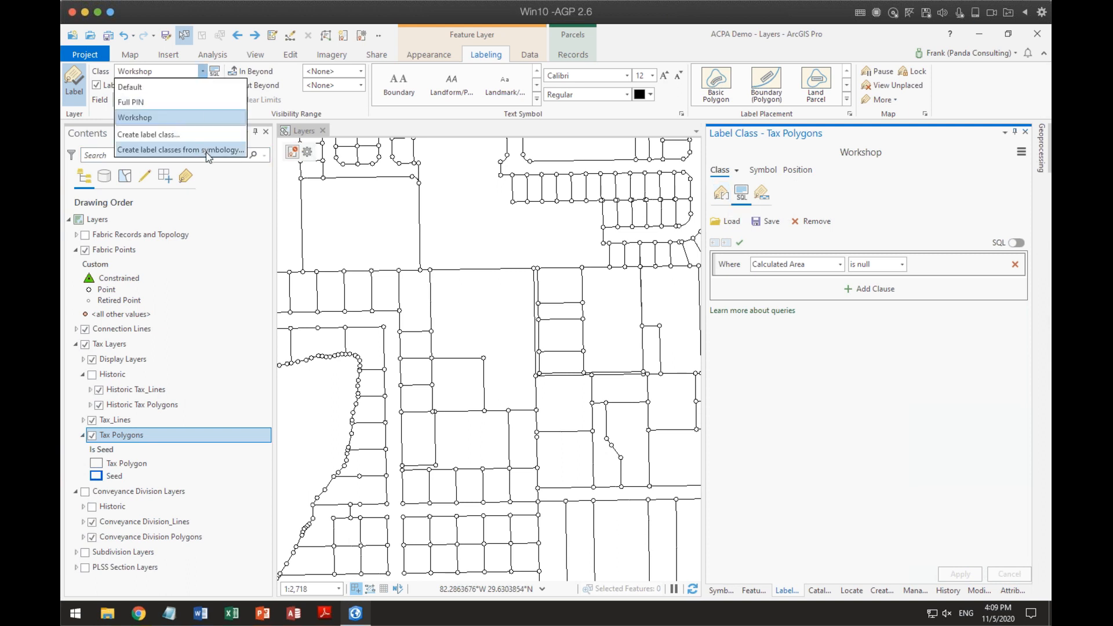
left_click(179, 135)
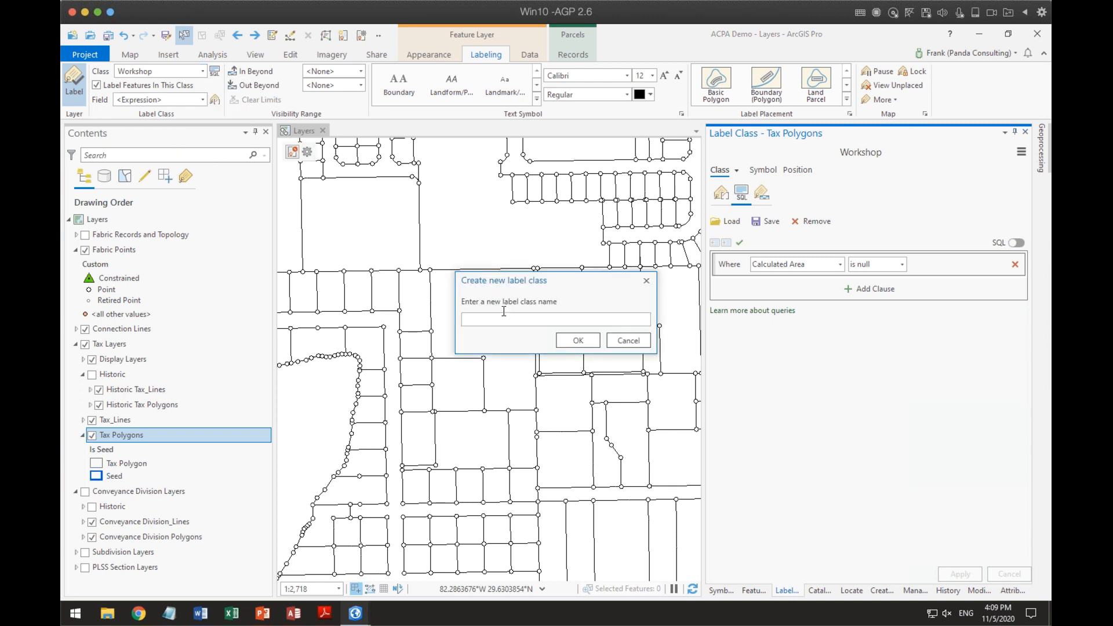
type("Workshop2")
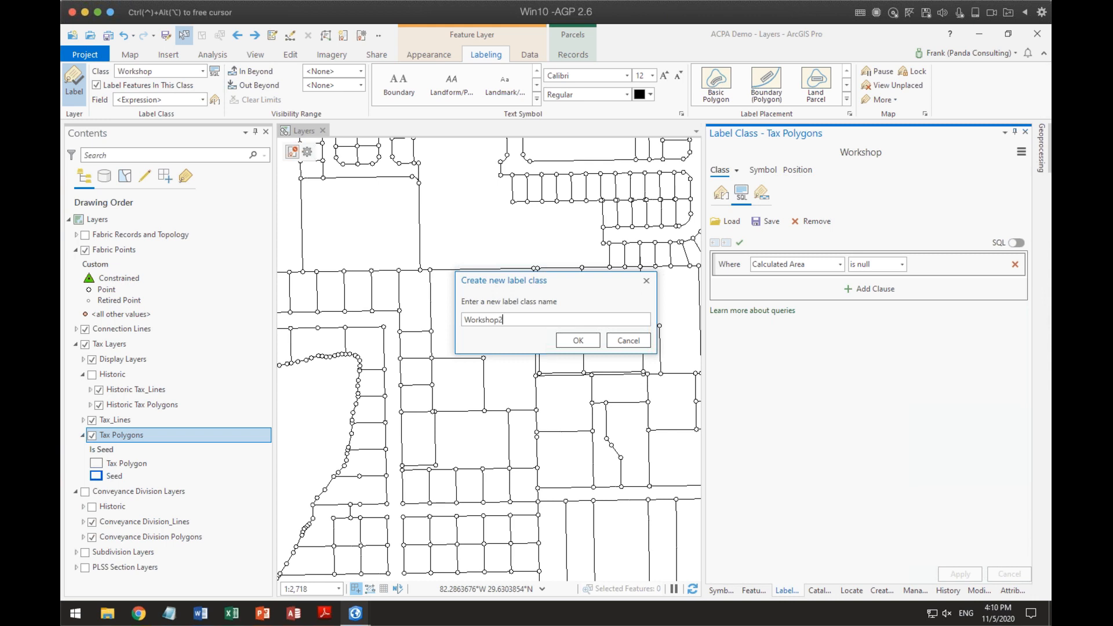
left_click(578, 340)
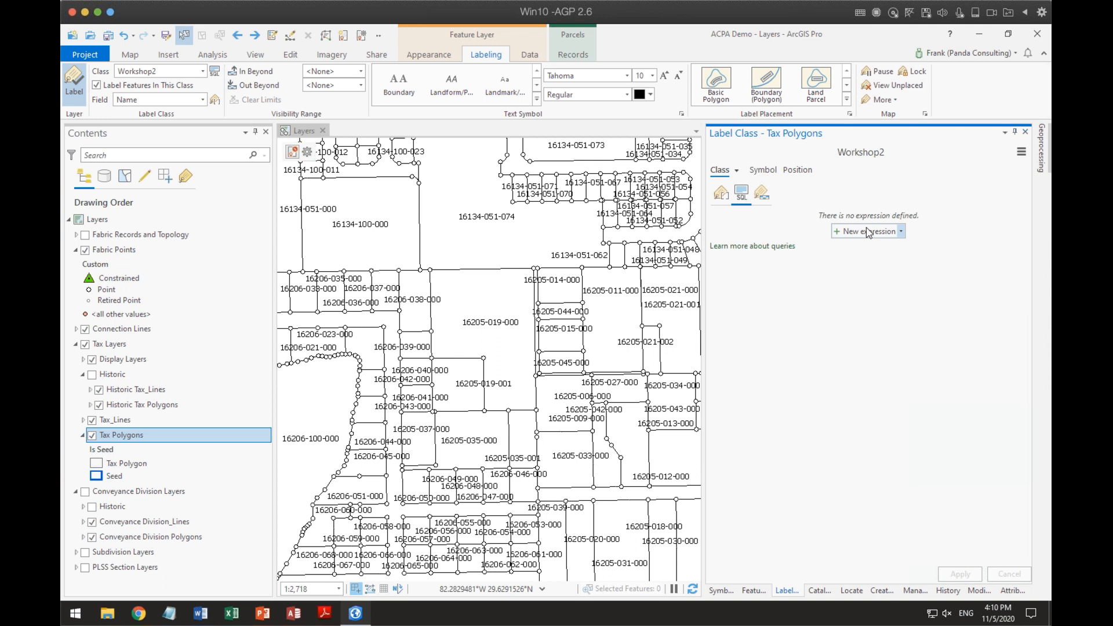
Give the Workshop2 class a query where Calculated Area is not null, and apply it while switching to the label expression.
left_click(900, 231)
left_click(821, 268)
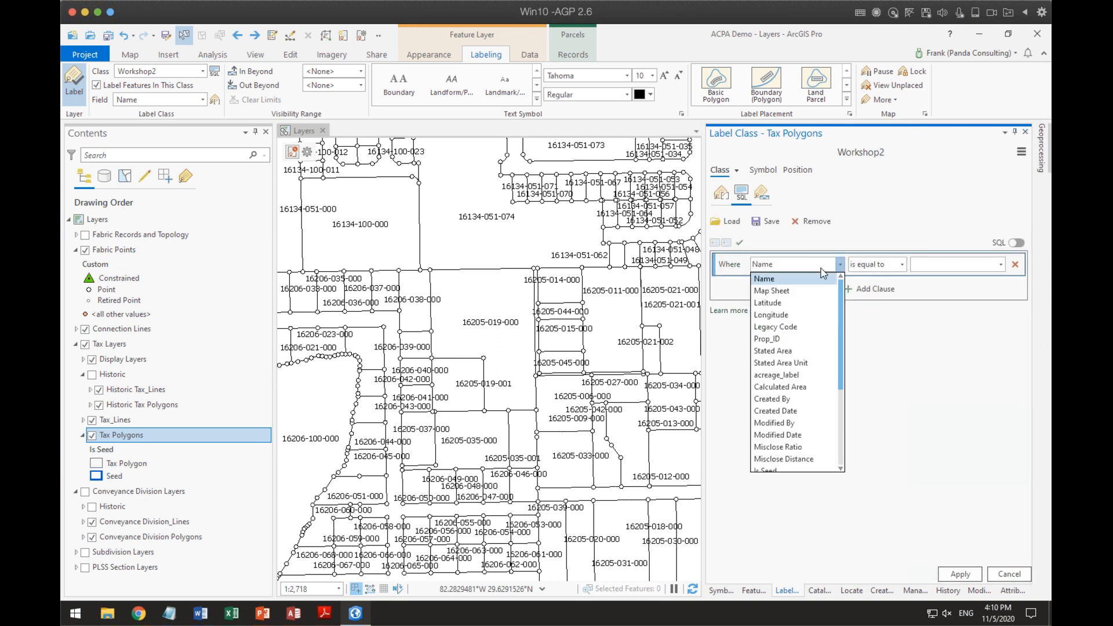
left_click(793, 387)
left_click(900, 266)
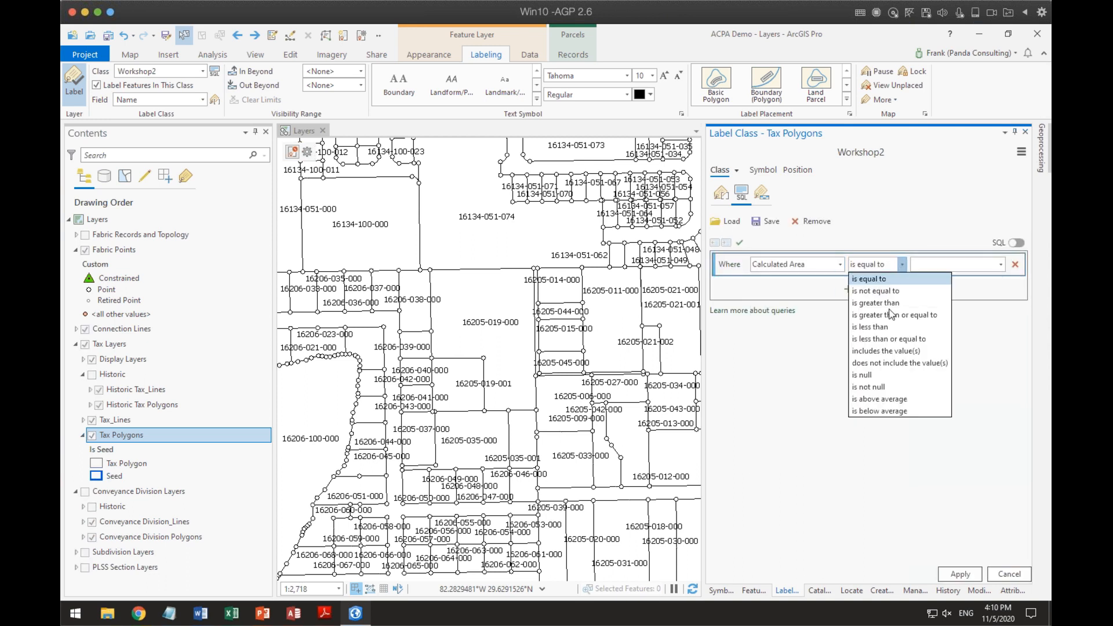
left_click(889, 394)
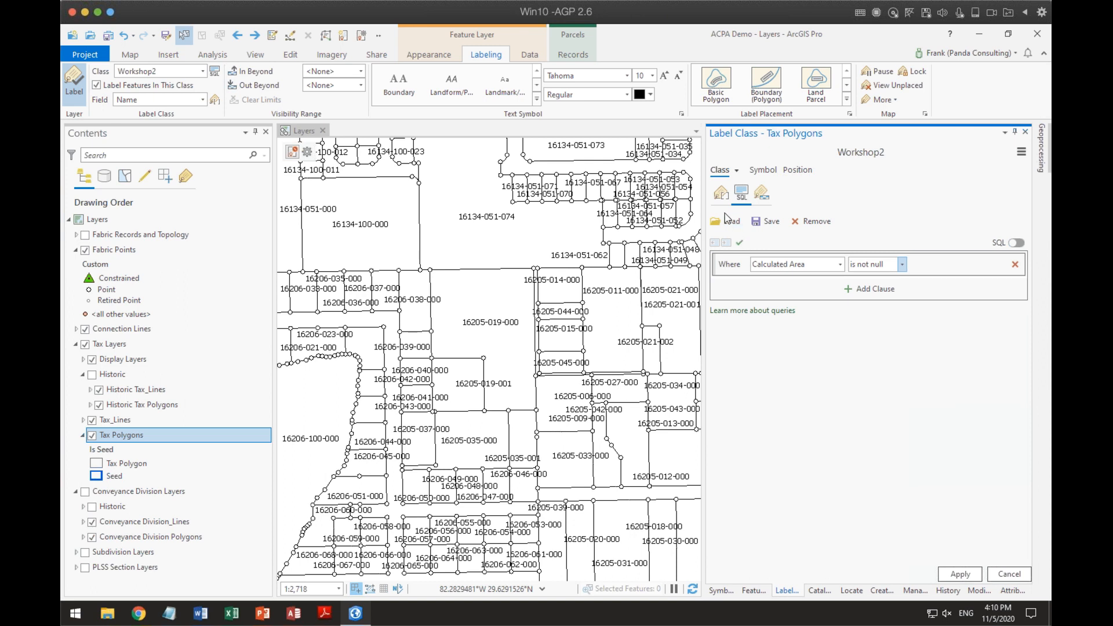
left_click(721, 193)
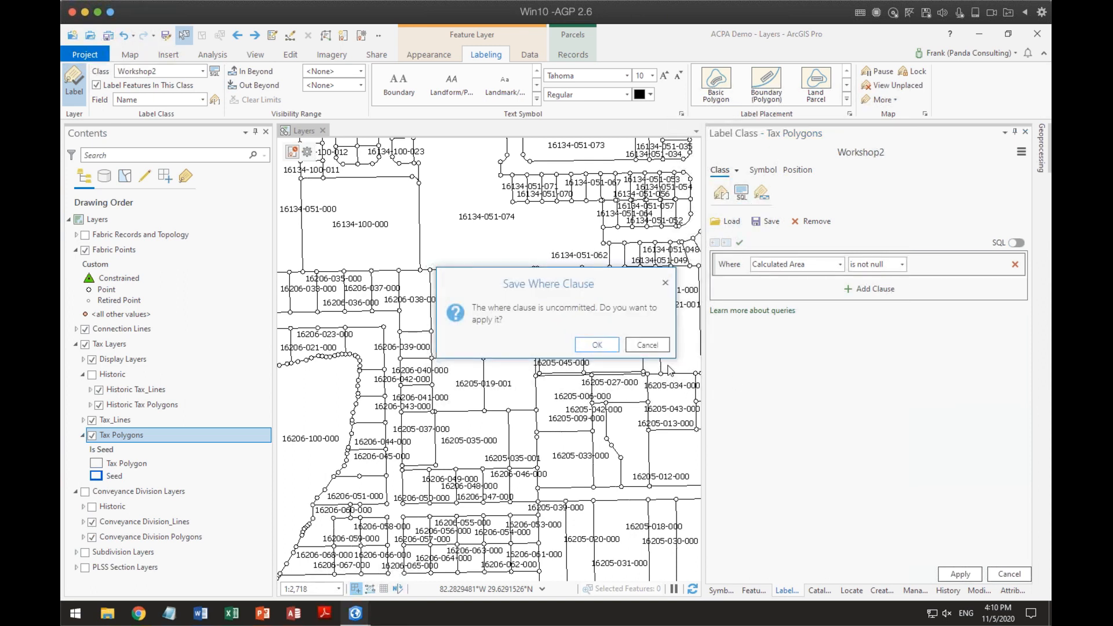
left_click(597, 345)
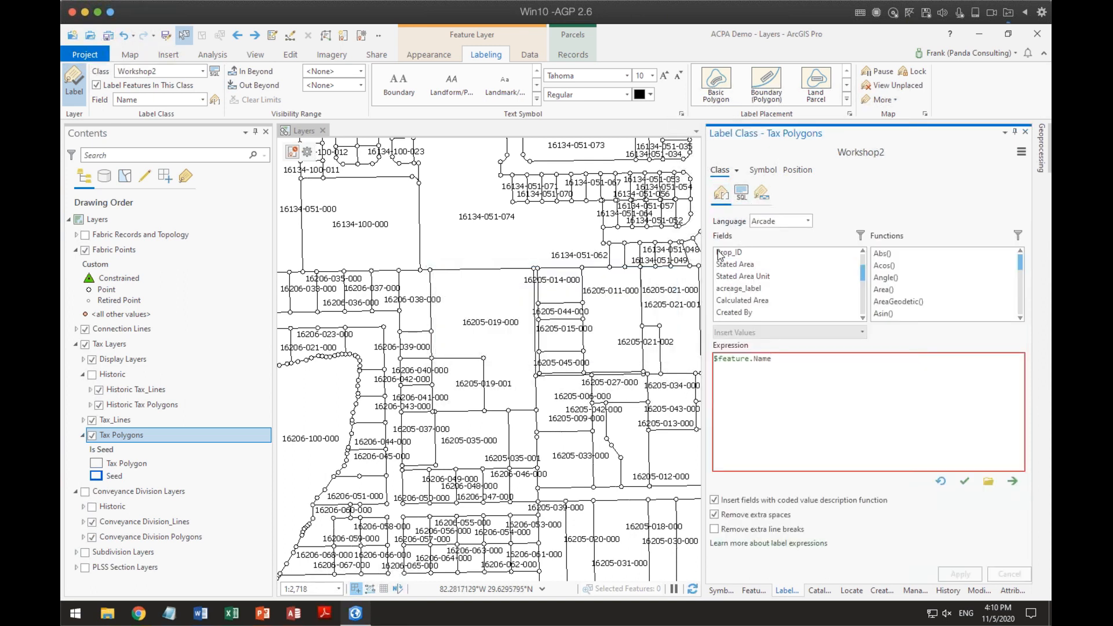
Copy the Workshop class's entire label expression and paste it over the Workshop2 class's expression.
left_click(736, 169)
left_click(764, 214)
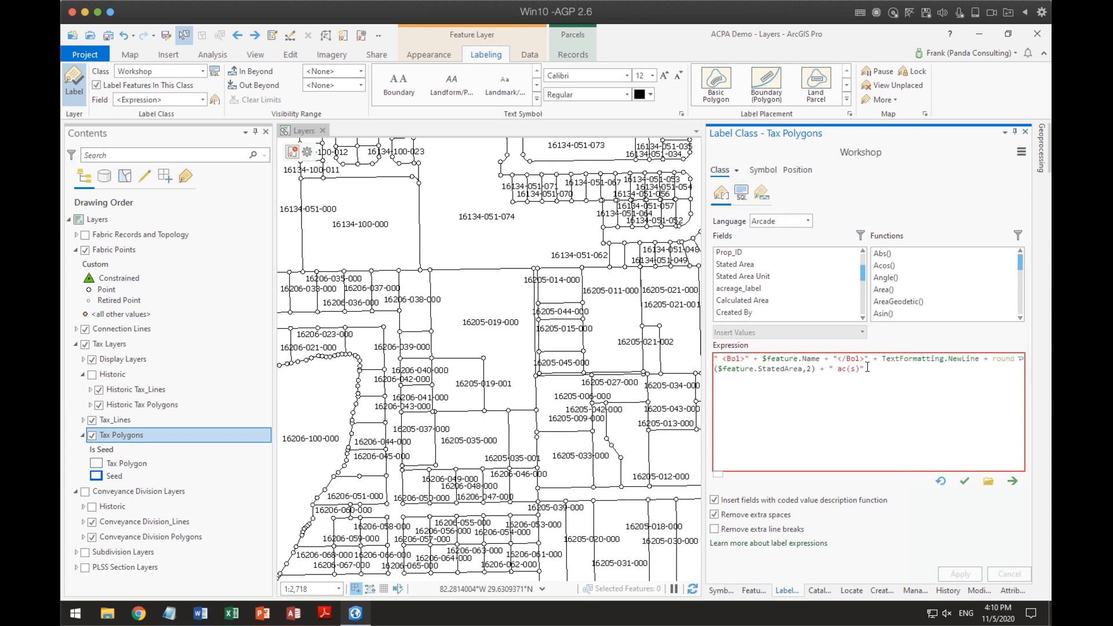
key("ctrl+a")
key("ctrl+c")
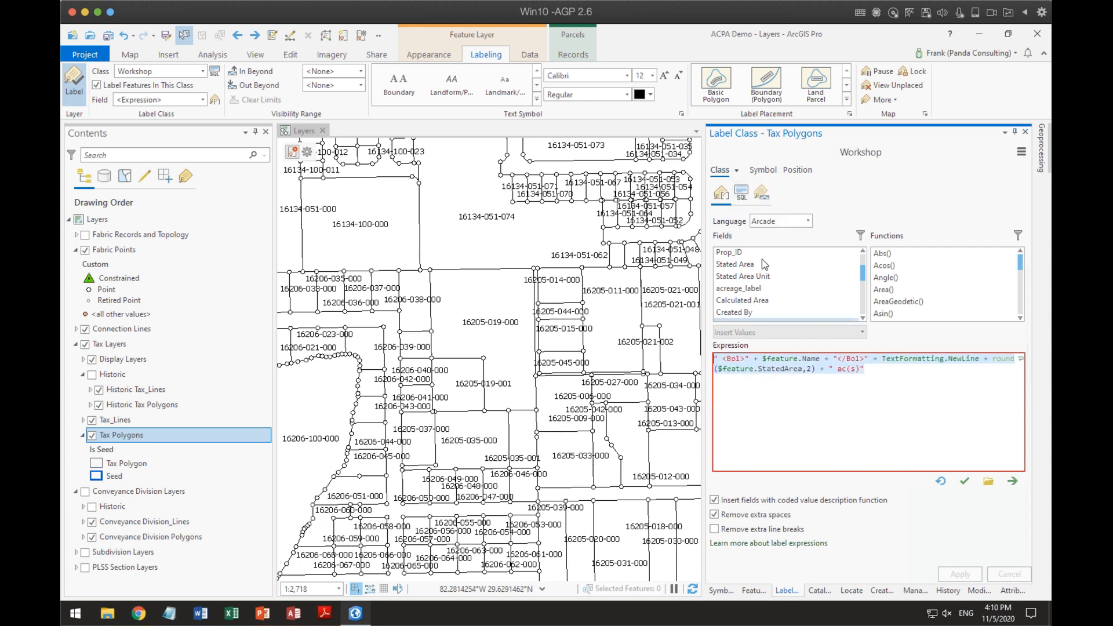
left_click(736, 169)
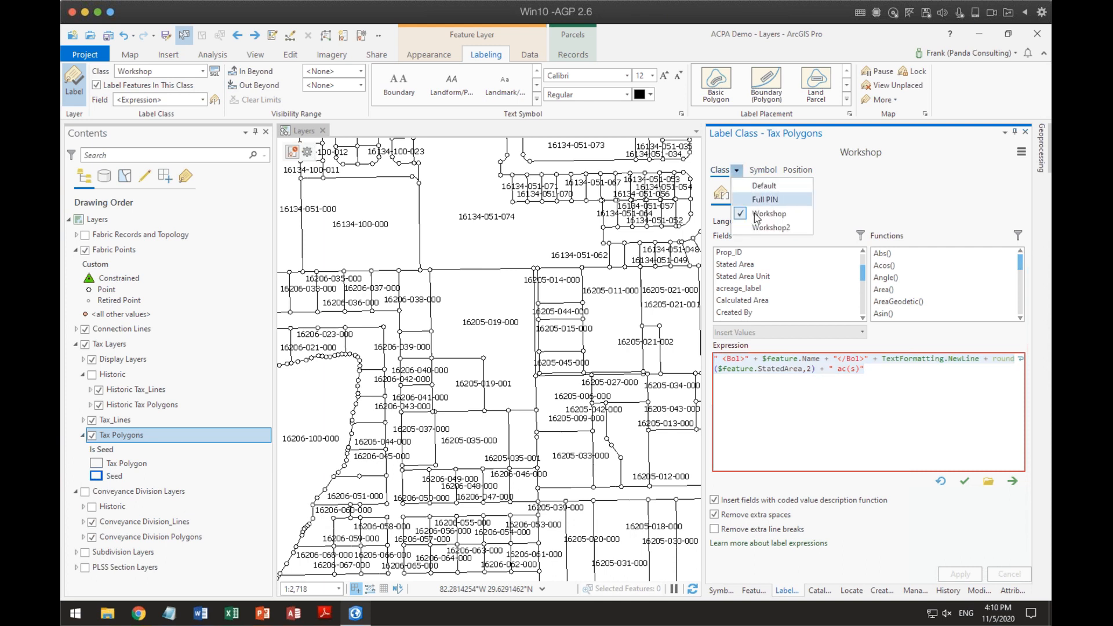
left_click(771, 227)
key("ctrl+a")
key("ctrl+v")
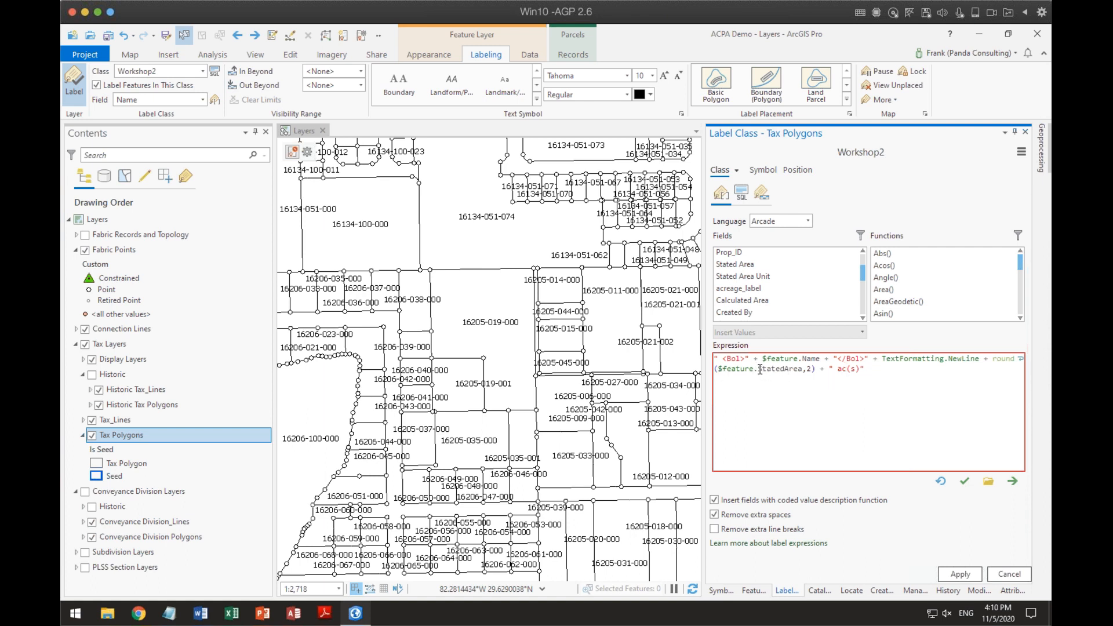
Replace the StatedArea field inside the round function with $feature.CalculatedArea and try to apply the Workshop2 expression.
left_click_drag(758, 370, 799, 370)
left_click_drag(801, 370, 719, 371)
key("Delete")
key("Delete")
key("Delete")
key("Delete")
key("Delete")
key("Delete")
key("Delete")
key("Delete")
key("Delete")
key("Delete")
double_click(742, 301)
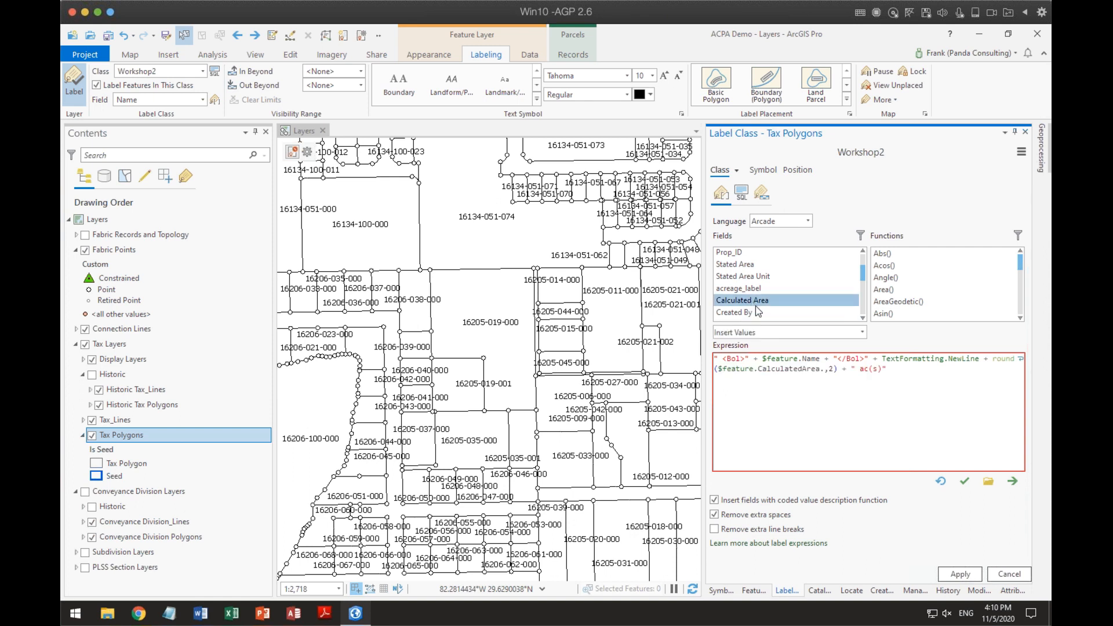
left_click(962, 575)
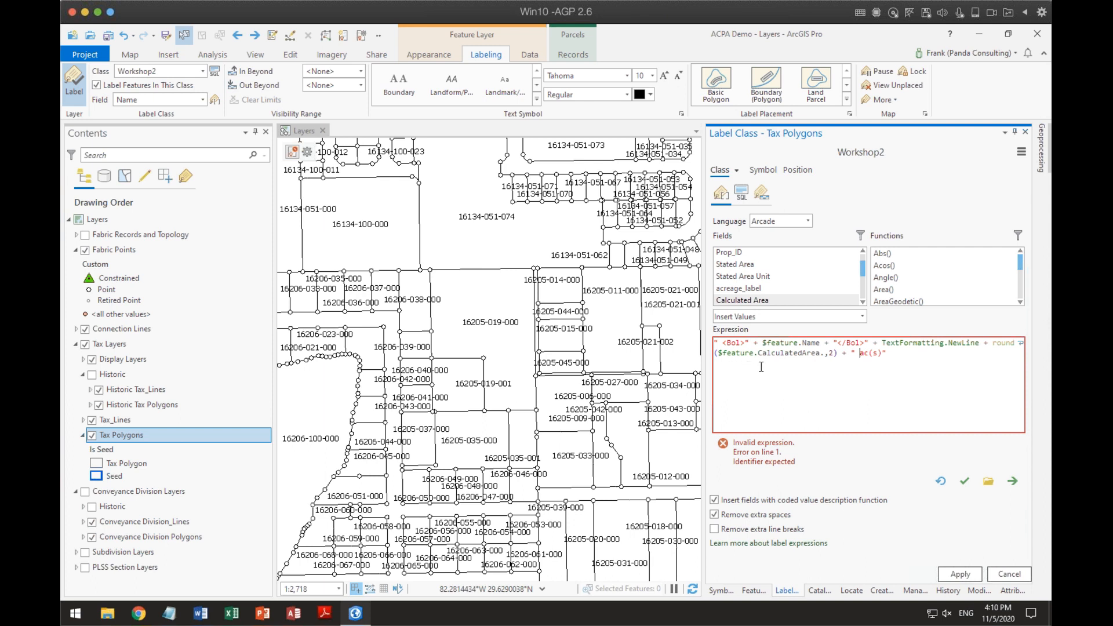
Remove the stray period after CalculatedArea in the Workshop2 expression and validate it.
left_click(821, 353)
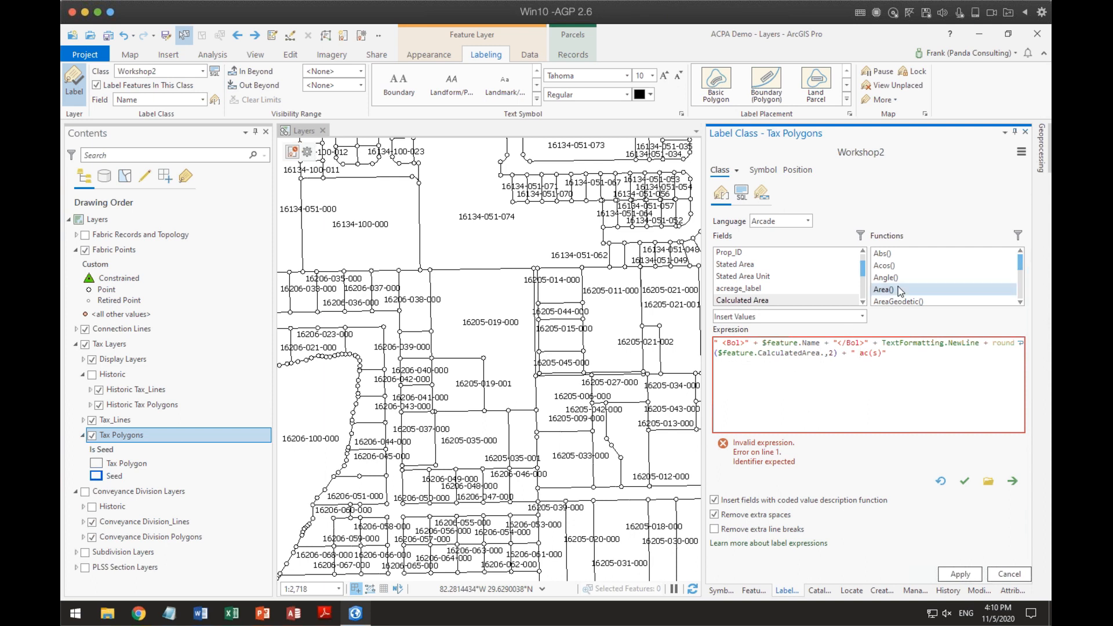
key("Delete")
left_click(963, 480)
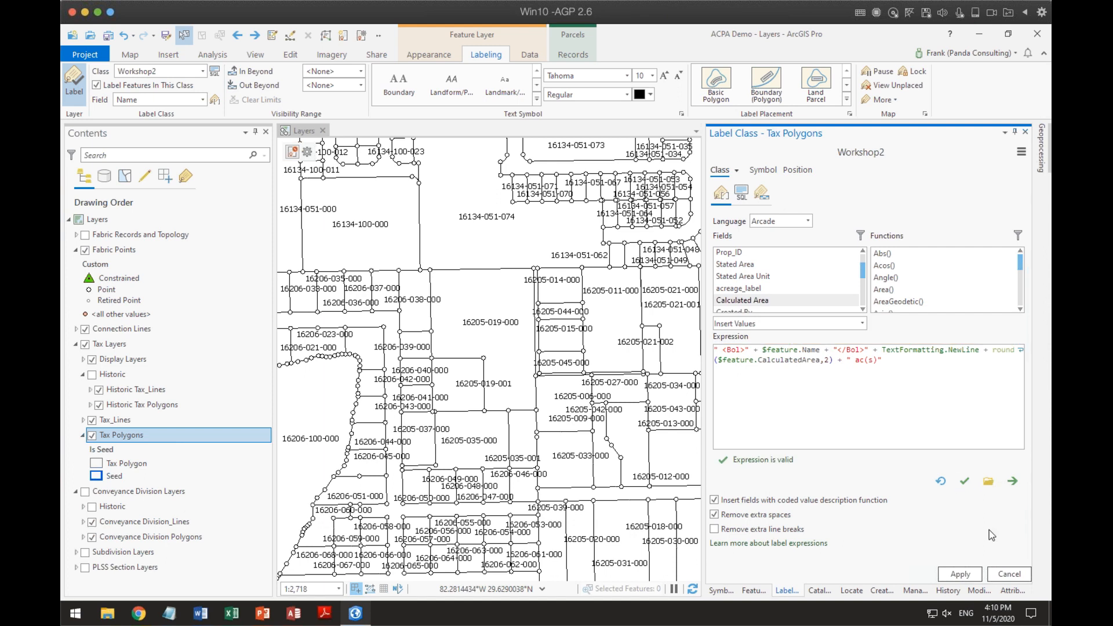
Apply the Workshop2 label expression, strip the <Bol> tags around $feature.Name, and apply it again.
left_click(960, 574)
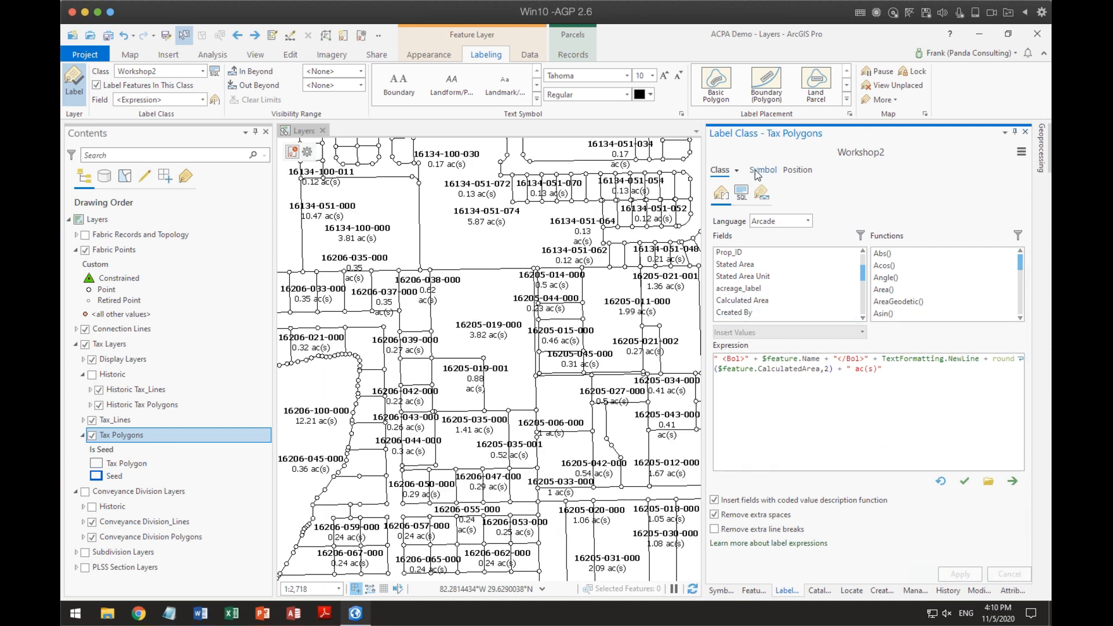
left_click(736, 169)
left_click(863, 185)
left_click_drag(762, 360, 712, 359)
key("Delete")
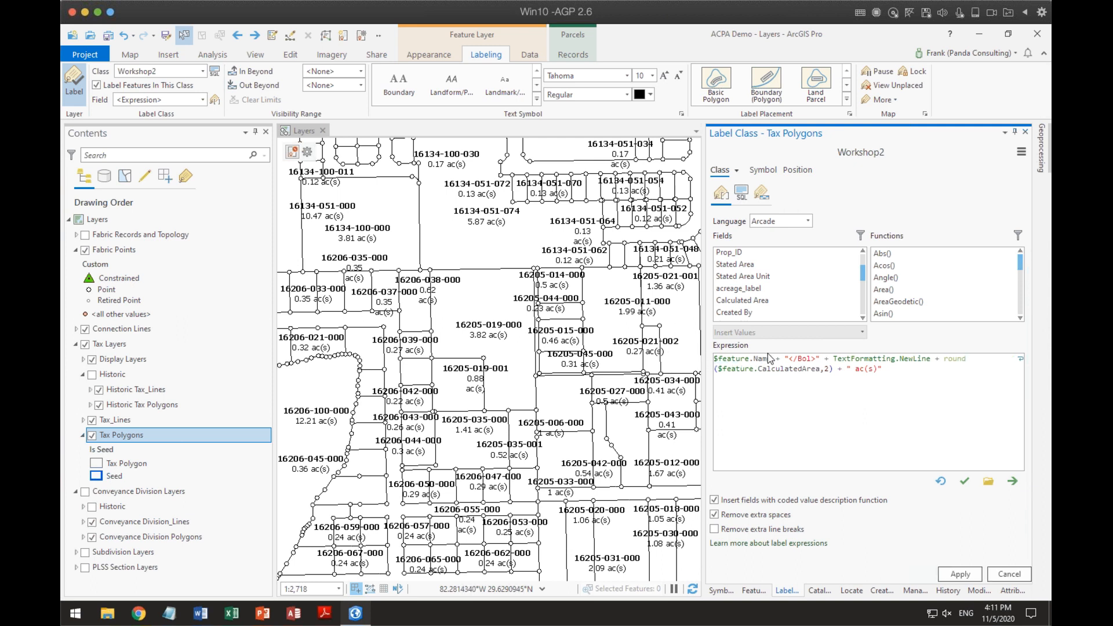
left_click_drag(772, 359, 831, 358)
key("Delete")
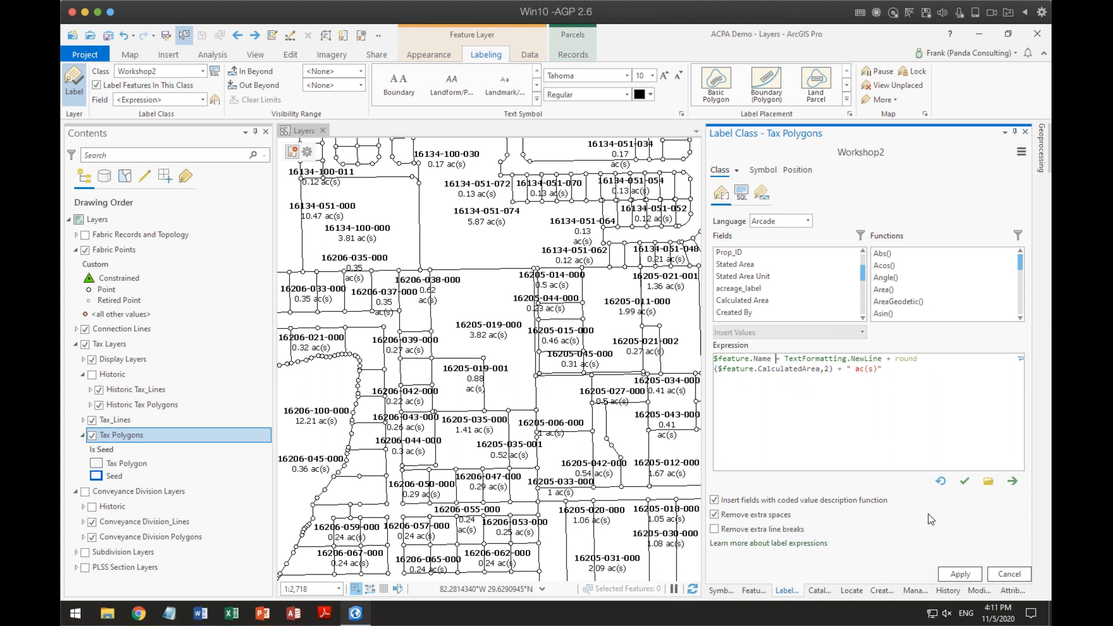
left_click(959, 573)
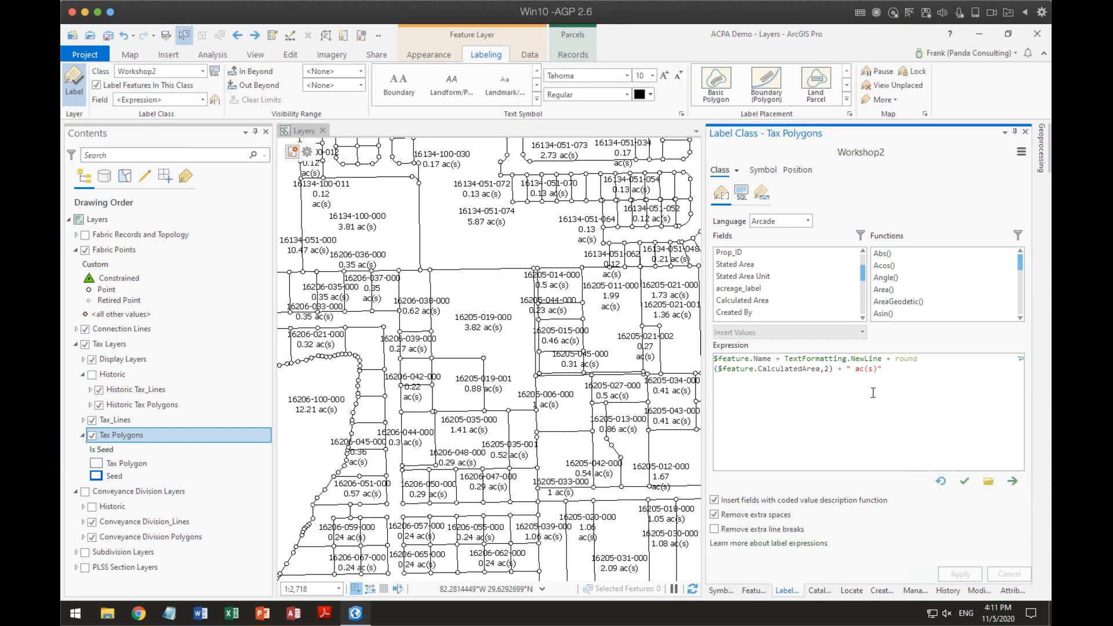
Reduce the Workshop2 label expression to $feature.Name only and apply it.
left_click(891, 366)
left_click(773, 359, "shift")
key("BackSpace")
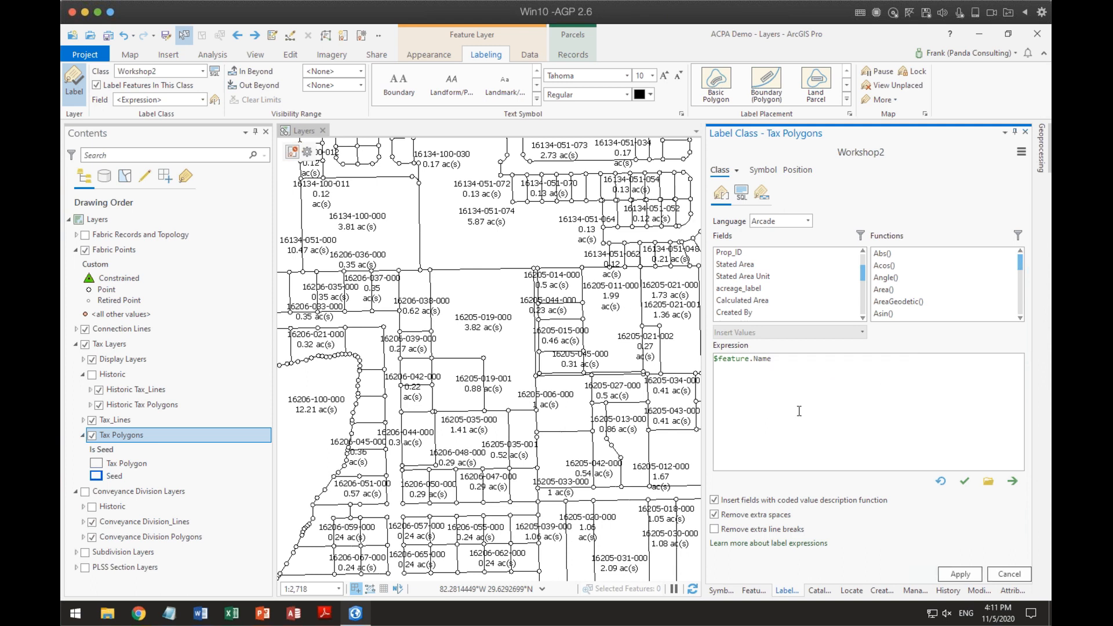
left_click(960, 574)
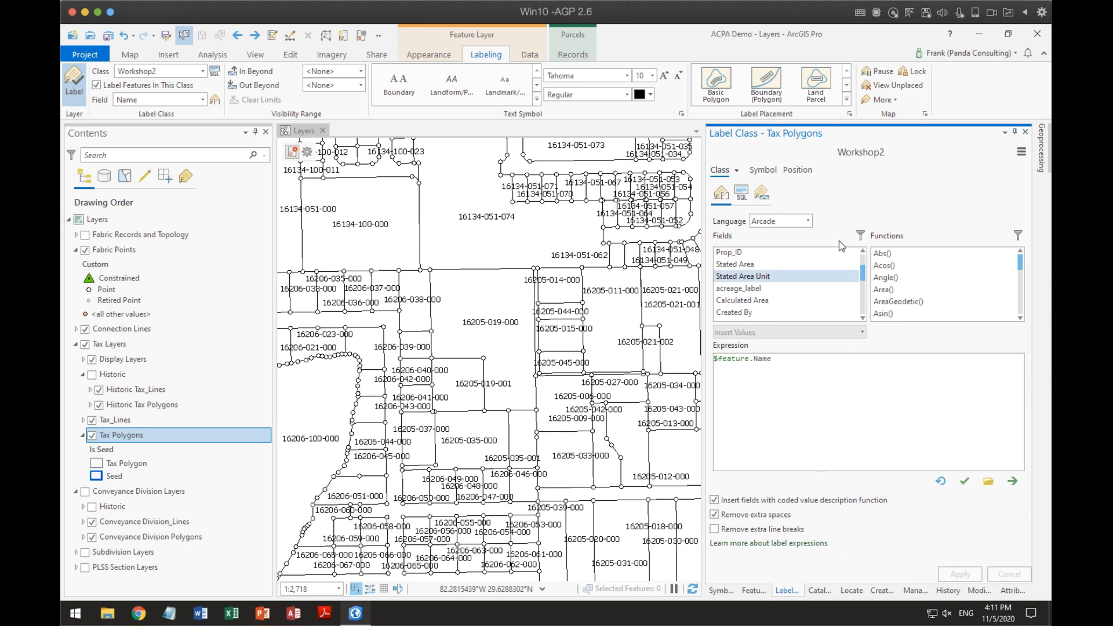
Examine the label queries of the Workshop2 and Workshop classes.
left_click(742, 193)
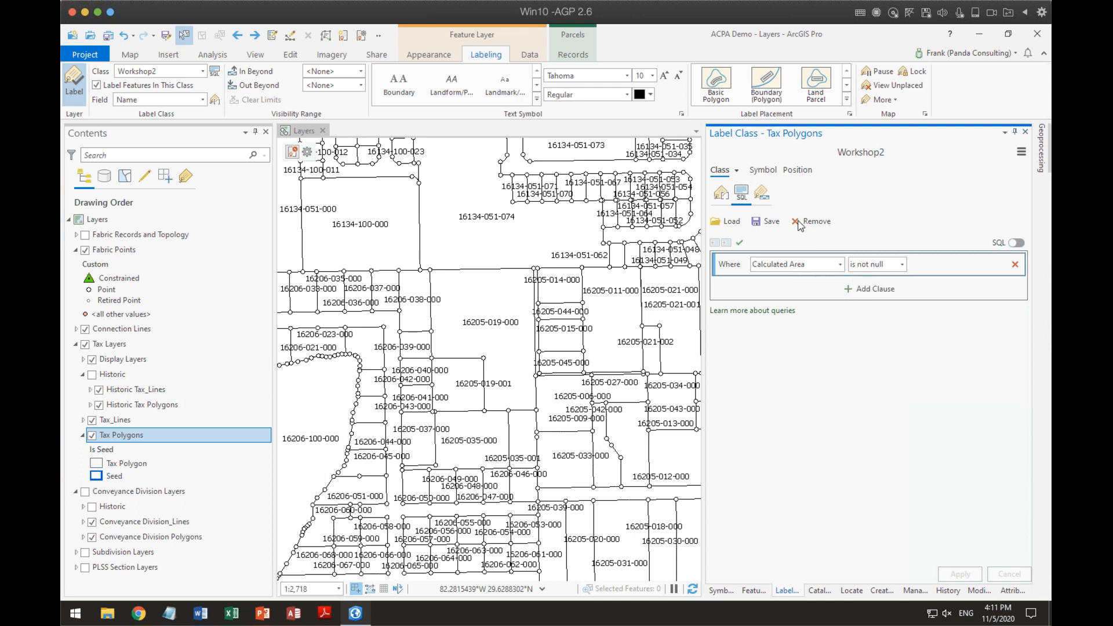
left_click(736, 171)
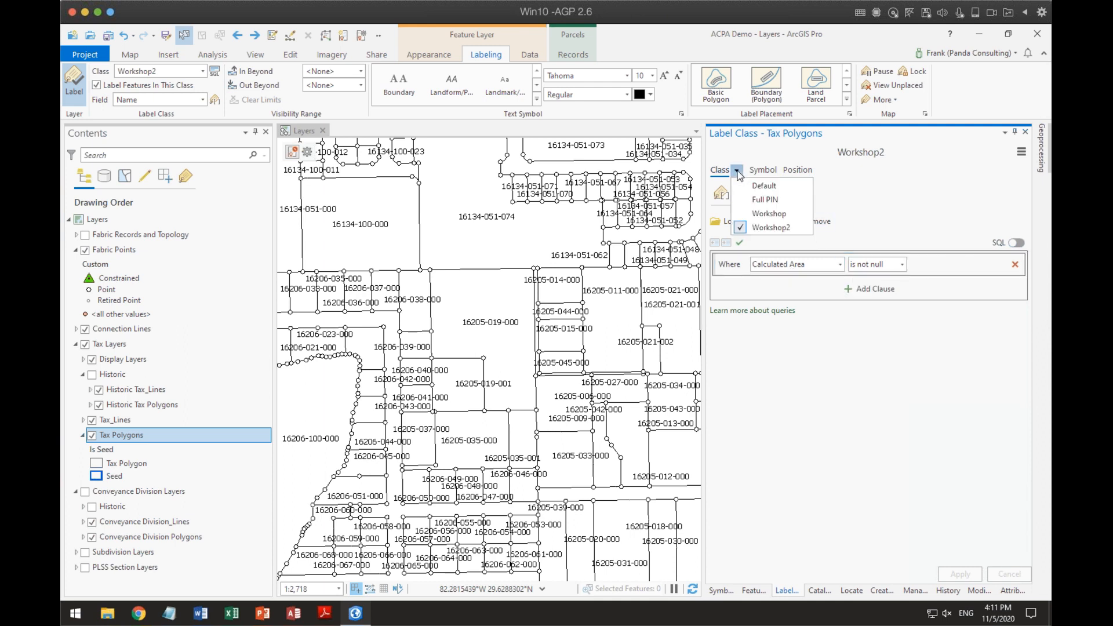
left_click(768, 213)
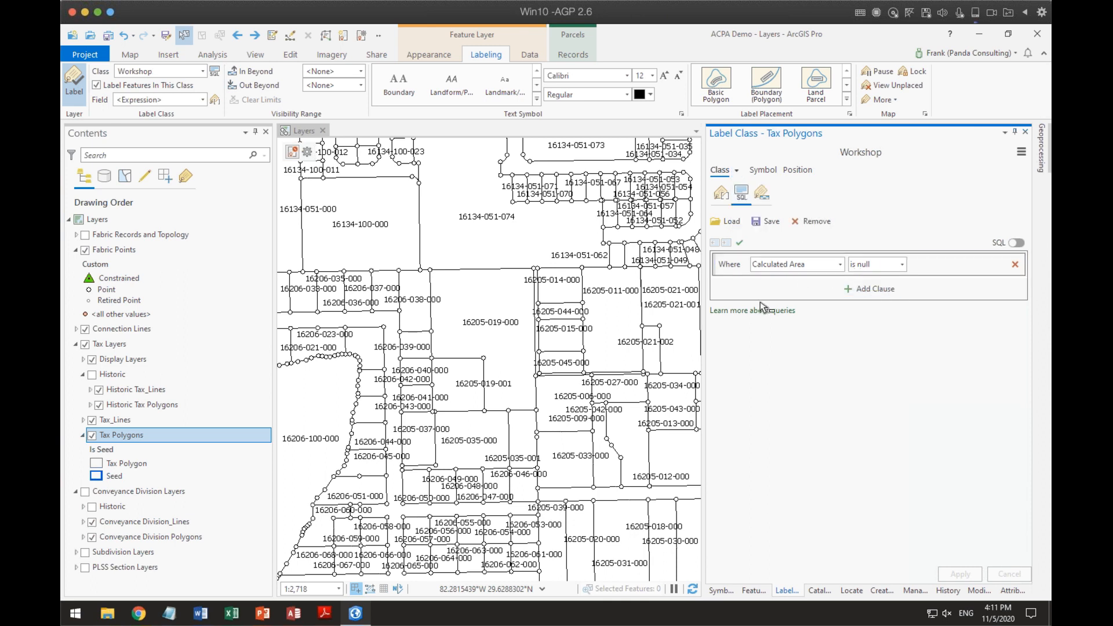
left_click(495, 339)
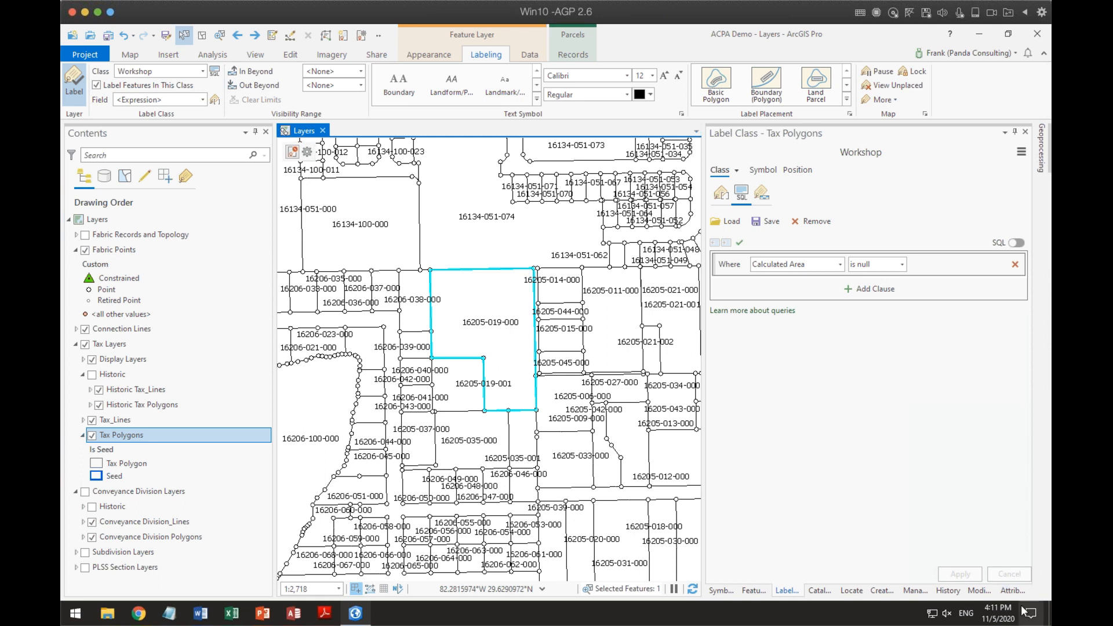
left_click(1011, 589)
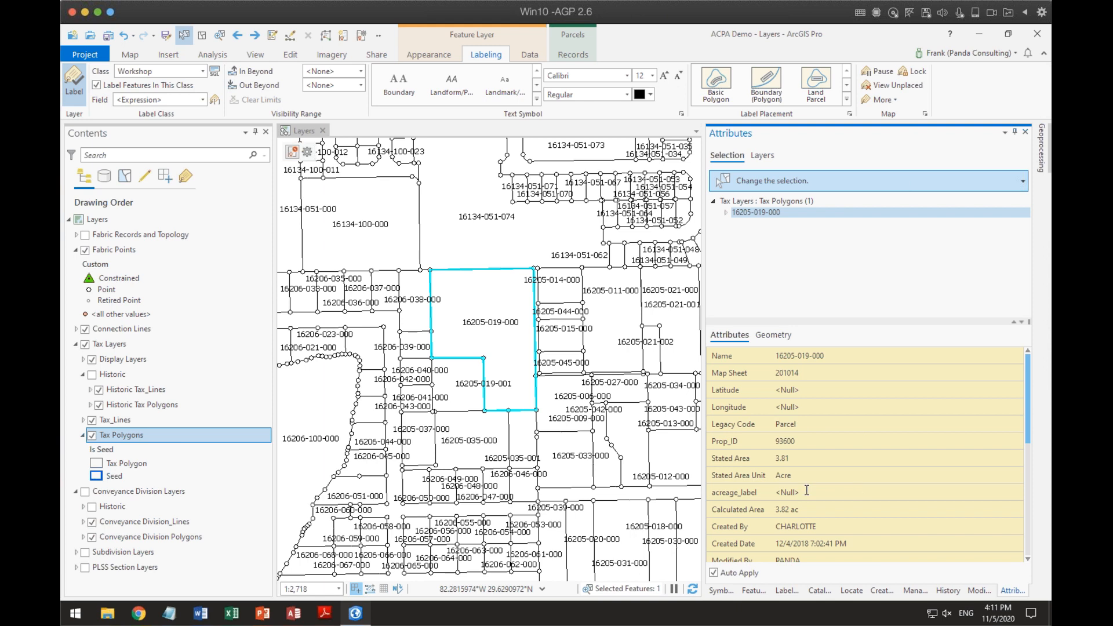
left_click(833, 508)
key("BackSpace")
type("3.82 ac")
key("Tab")
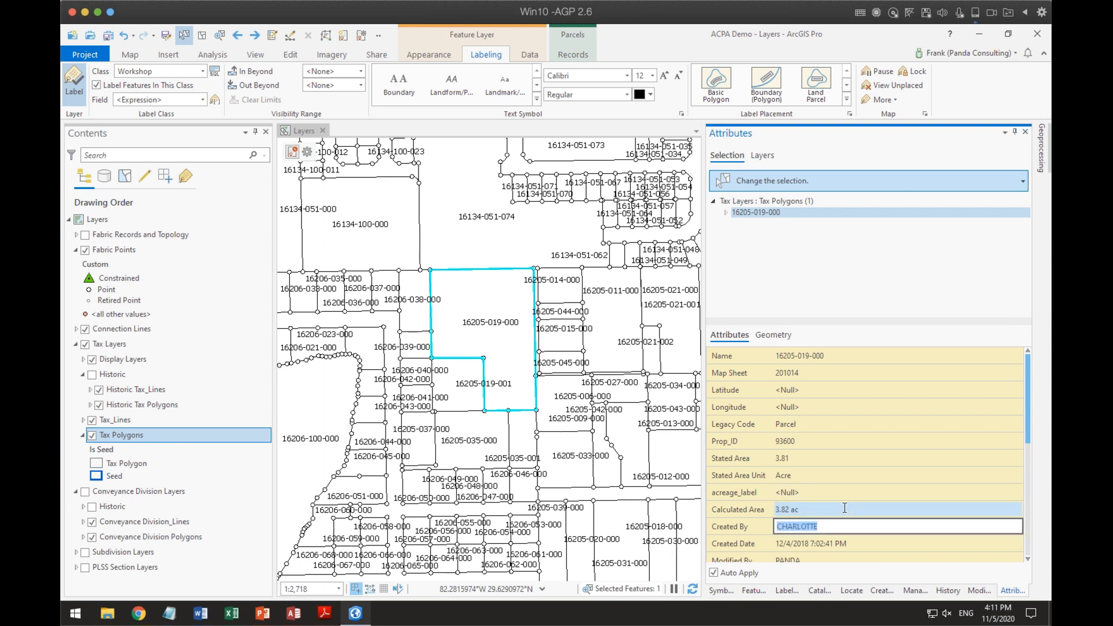
left_click(814, 509)
key("BackSpace")
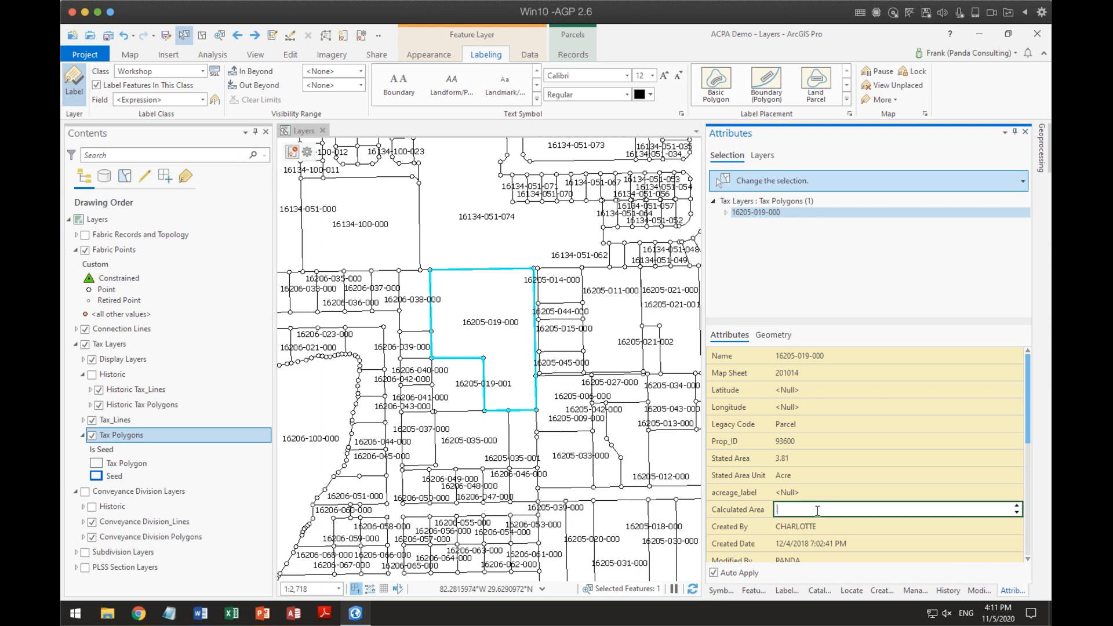
type("3.82 ac")
key("Tab")
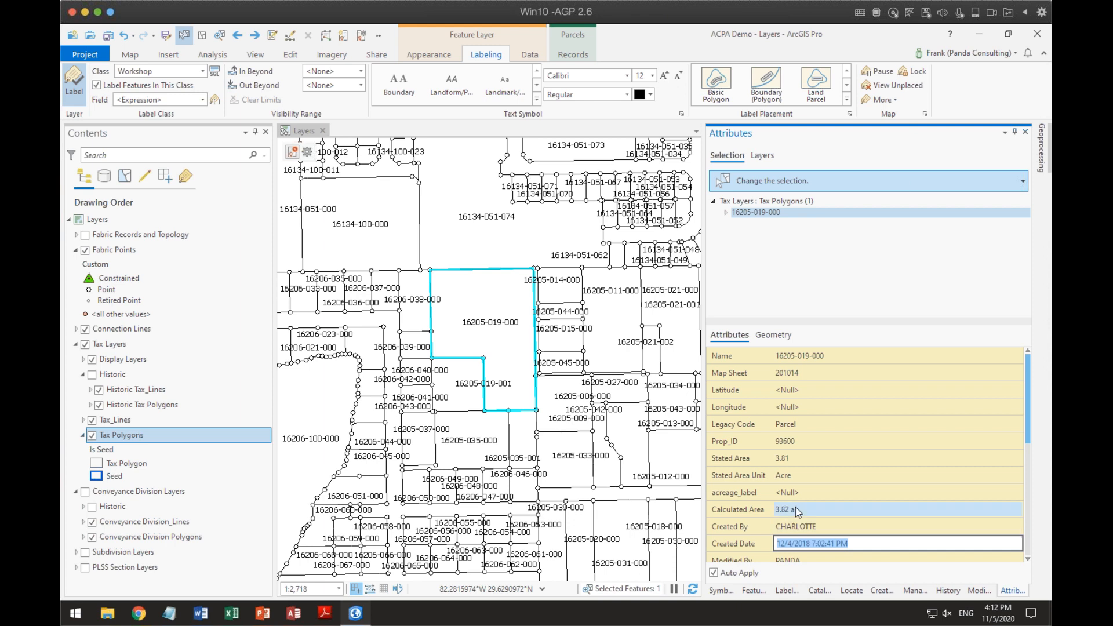
left_click(796, 508)
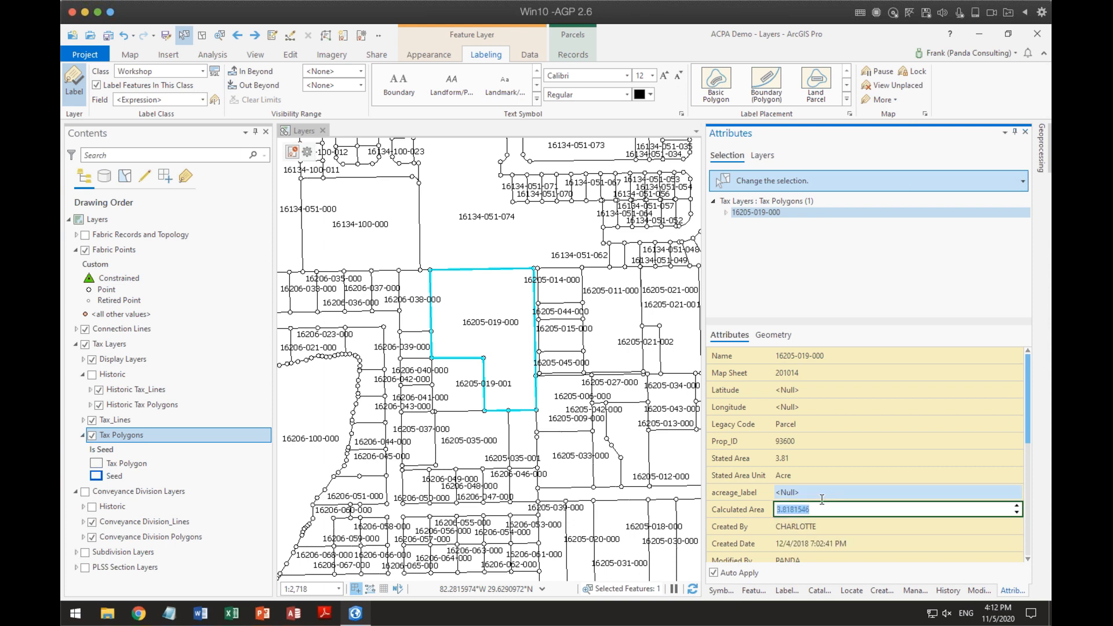
key("Tab")
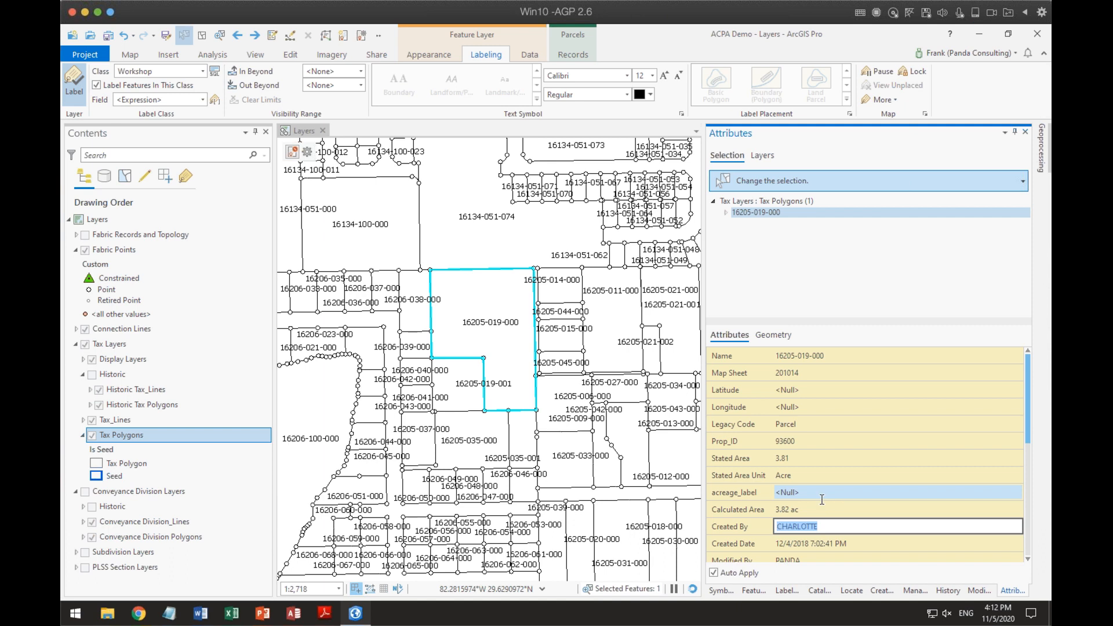
left_click(836, 507)
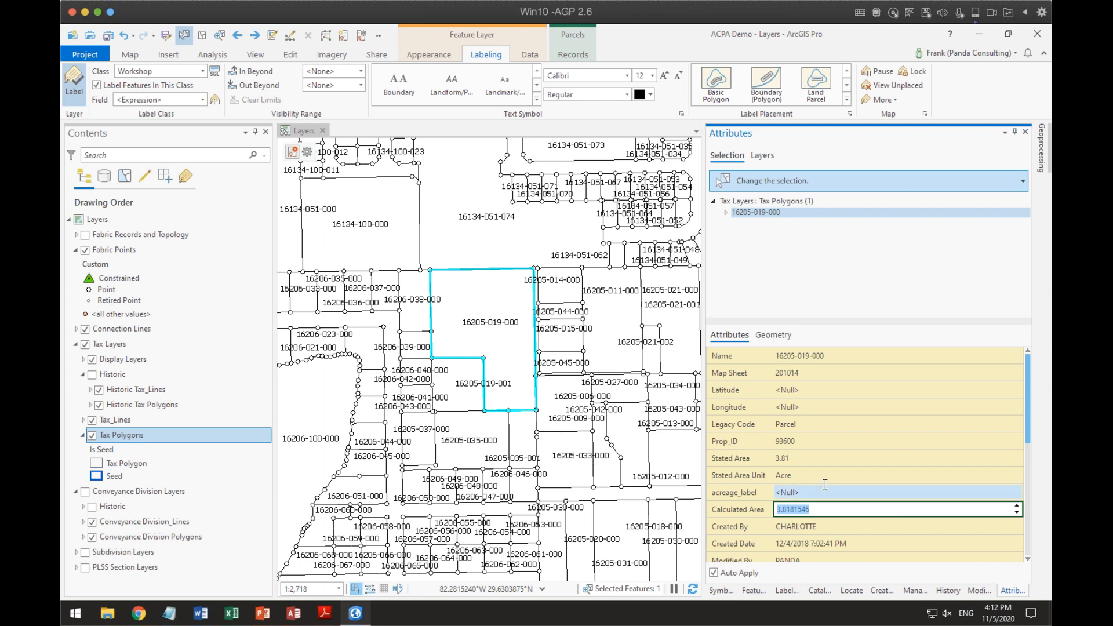
left_click(803, 458)
key("BackSpace")
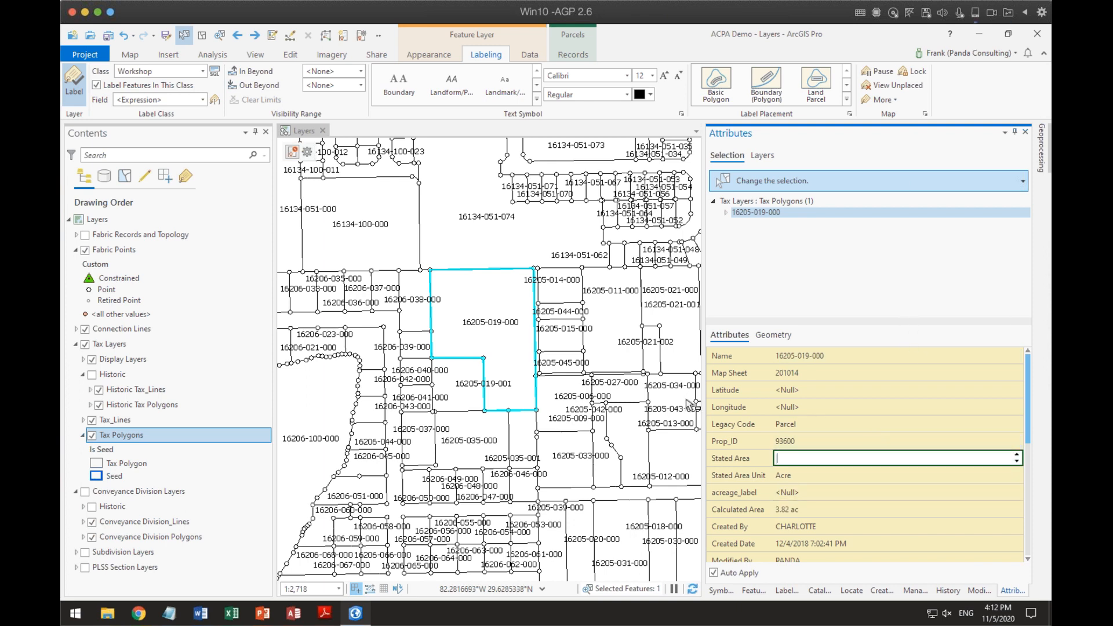
key("Tab")
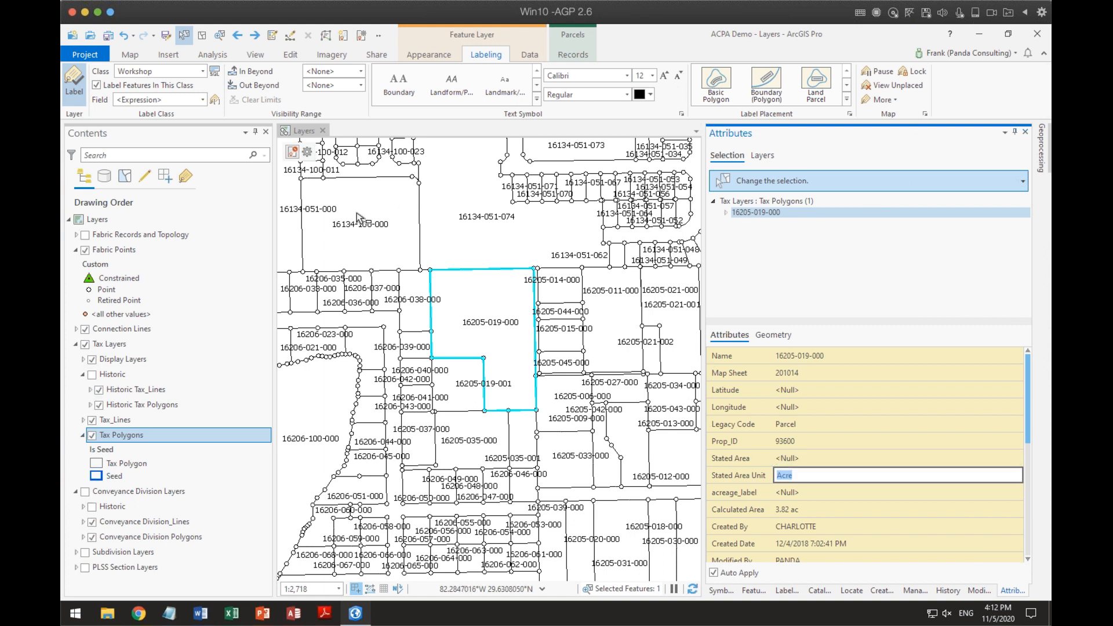
Return to the Tax Polygons label class settings, change the Workshop query to Stated Area is null, and apply it.
left_click(125, 438)
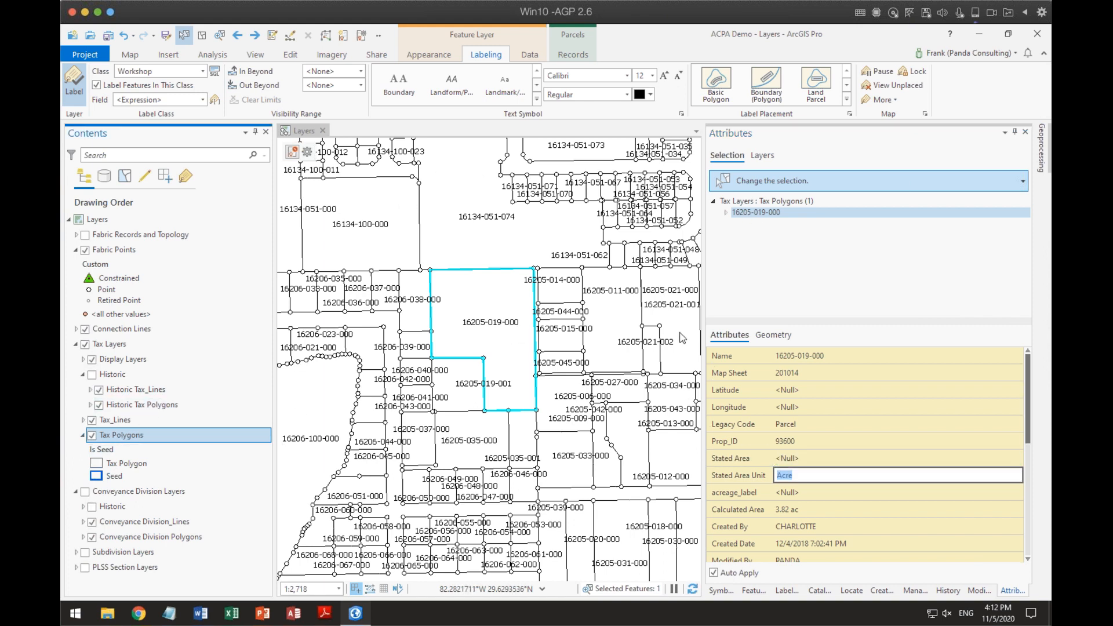
left_click(786, 595)
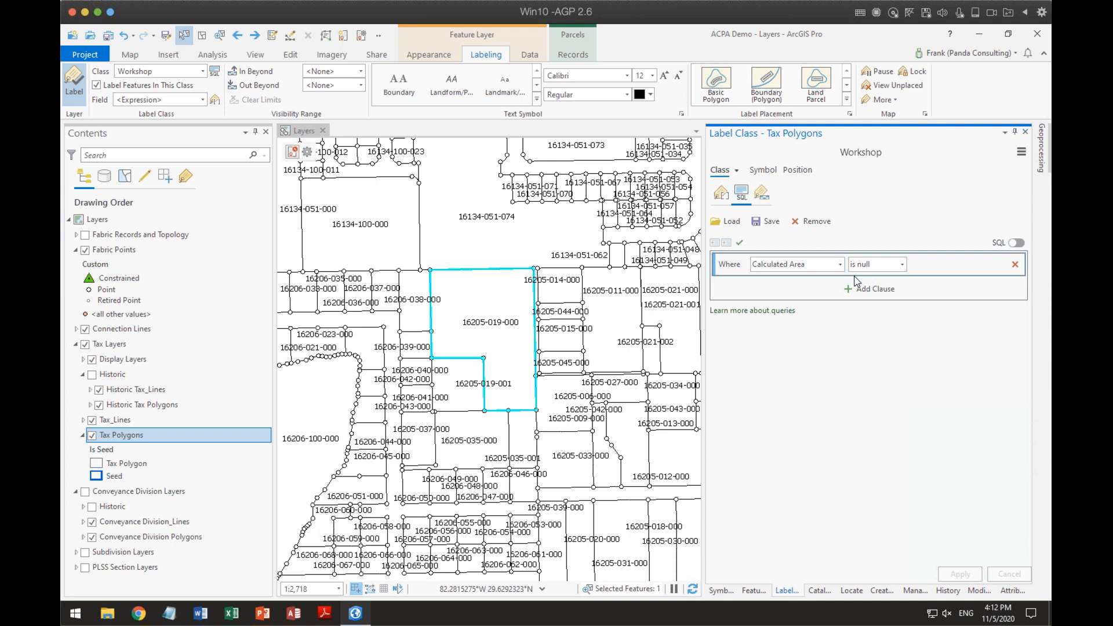
left_click(839, 264)
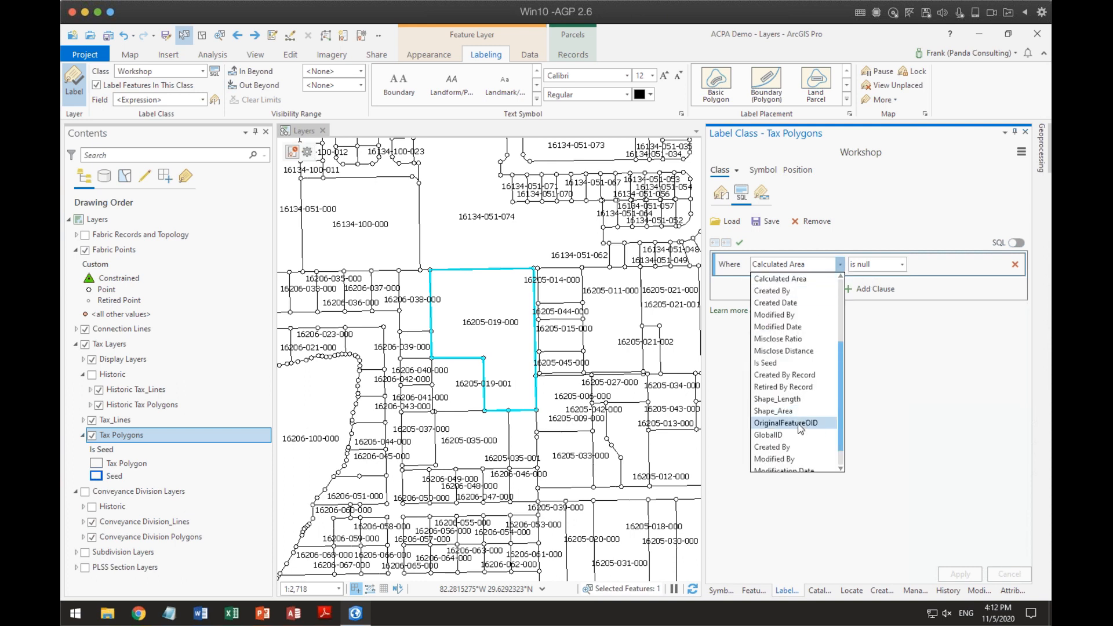
scroll(774, 378, "up", 3)
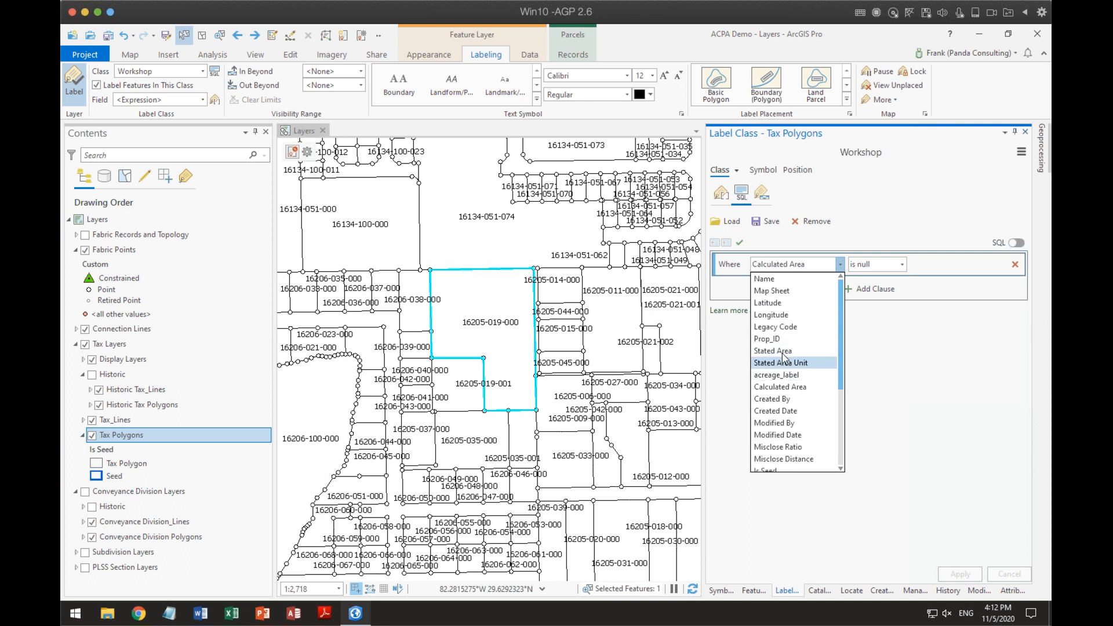
left_click(779, 350)
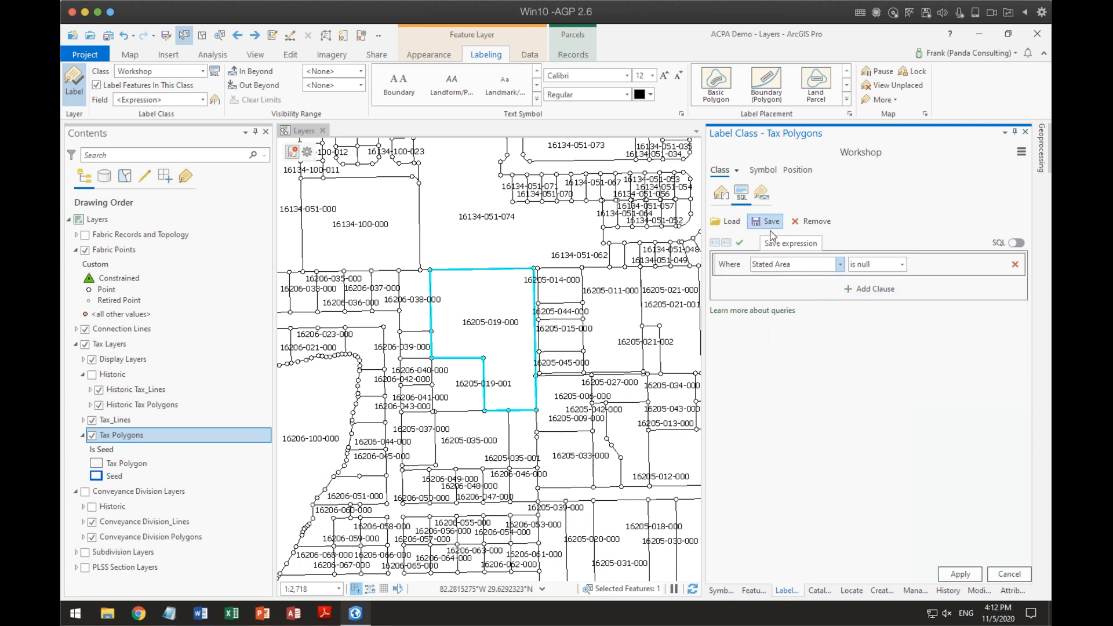
left_click(960, 572)
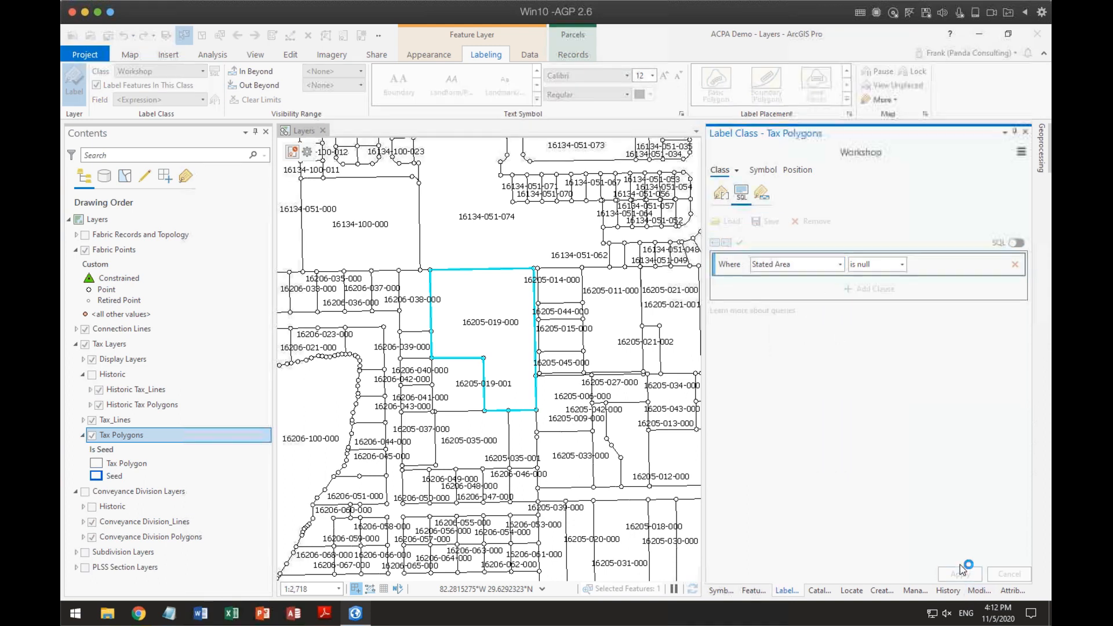
Change the Workshop2 class's query to Stated Area is not null and apply it.
left_click(736, 170)
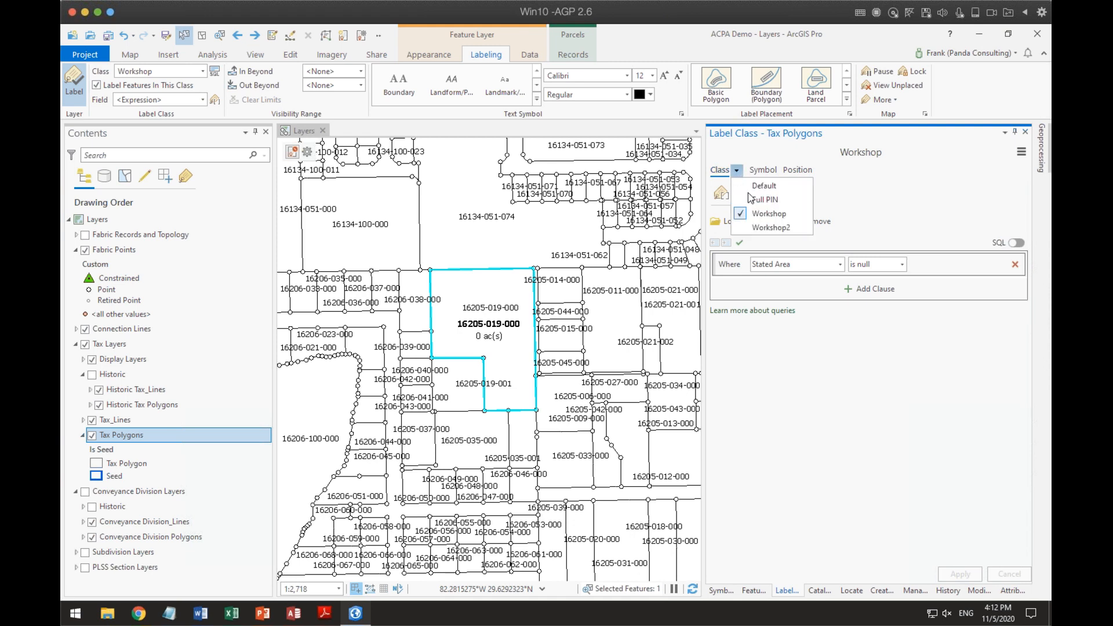
left_click(770, 227)
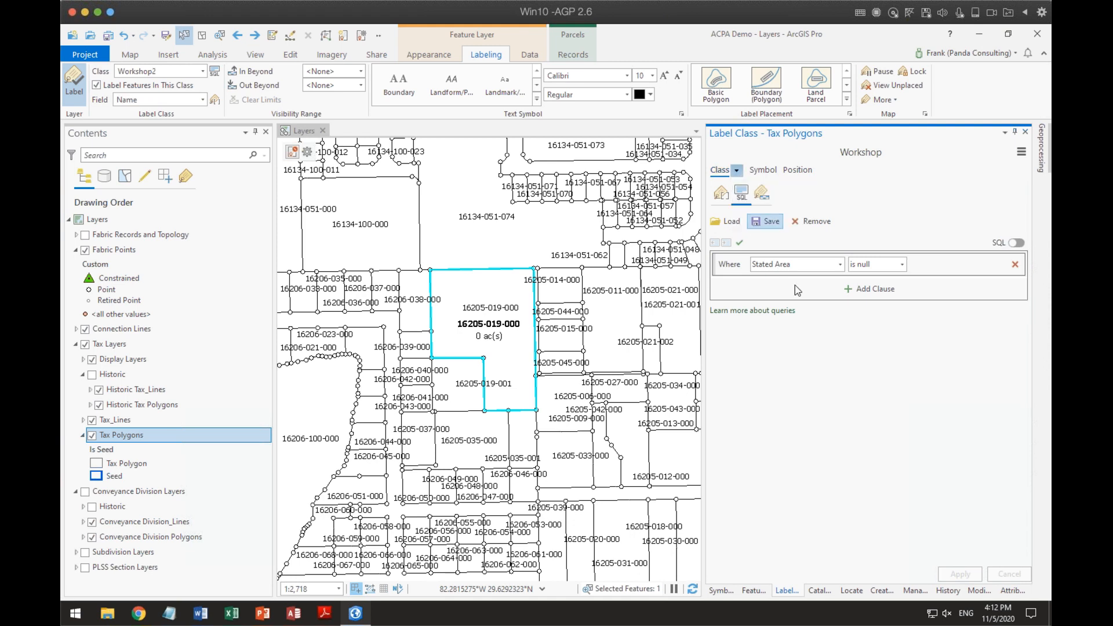
left_click(839, 265)
scroll(797, 383, "up", 3)
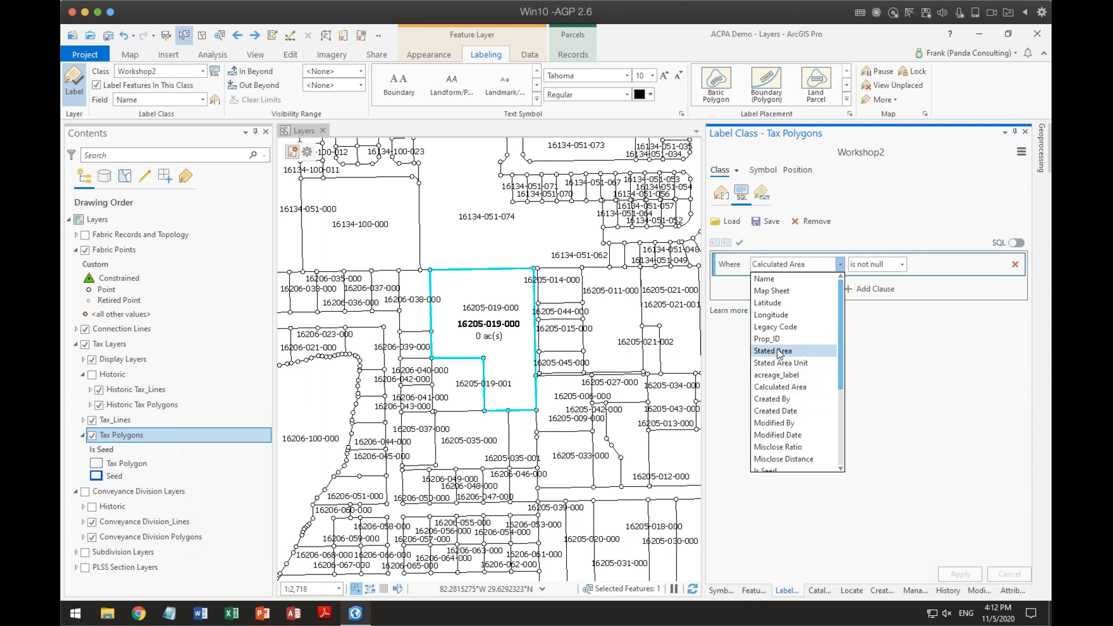
left_click(776, 351)
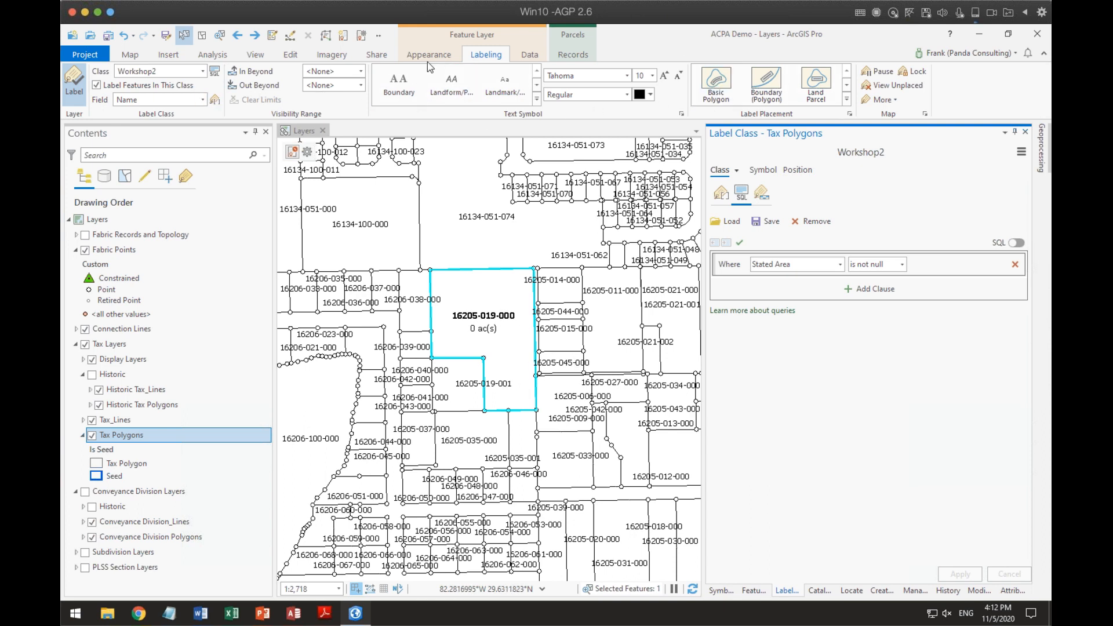
Clear the parcel selection on the map.
left_click(290, 56)
left_click_drag(525, 354, 558, 387)
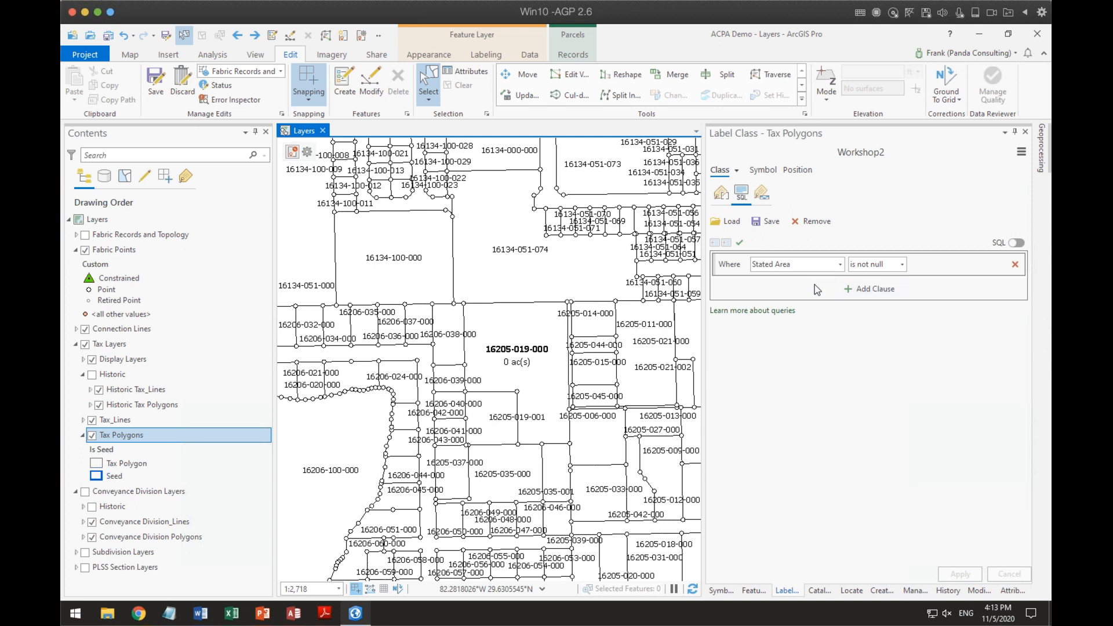
Open the Workshop class's label expression and insert line breaks before the round function.
left_click(735, 170)
left_click(764, 213)
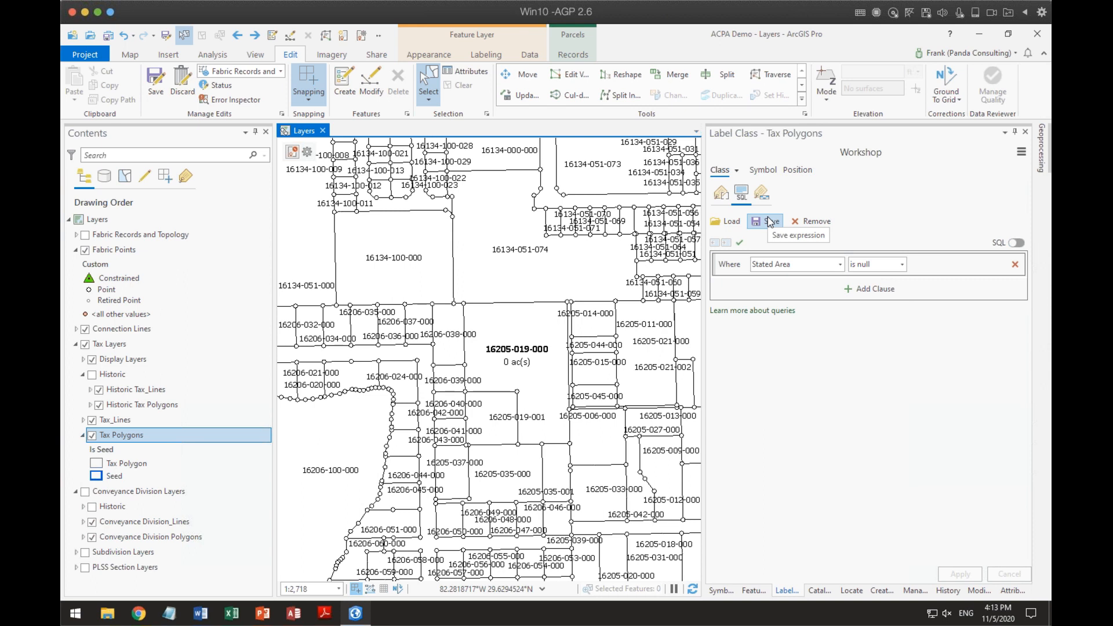
left_click(721, 193)
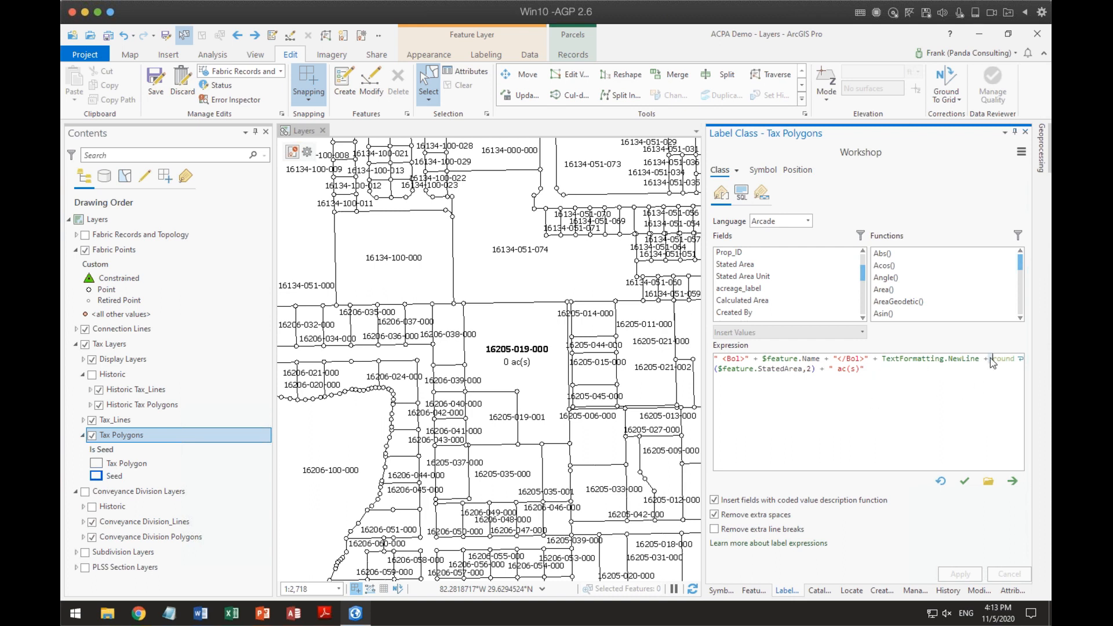
key("Return")
key("Return")
key("Return")
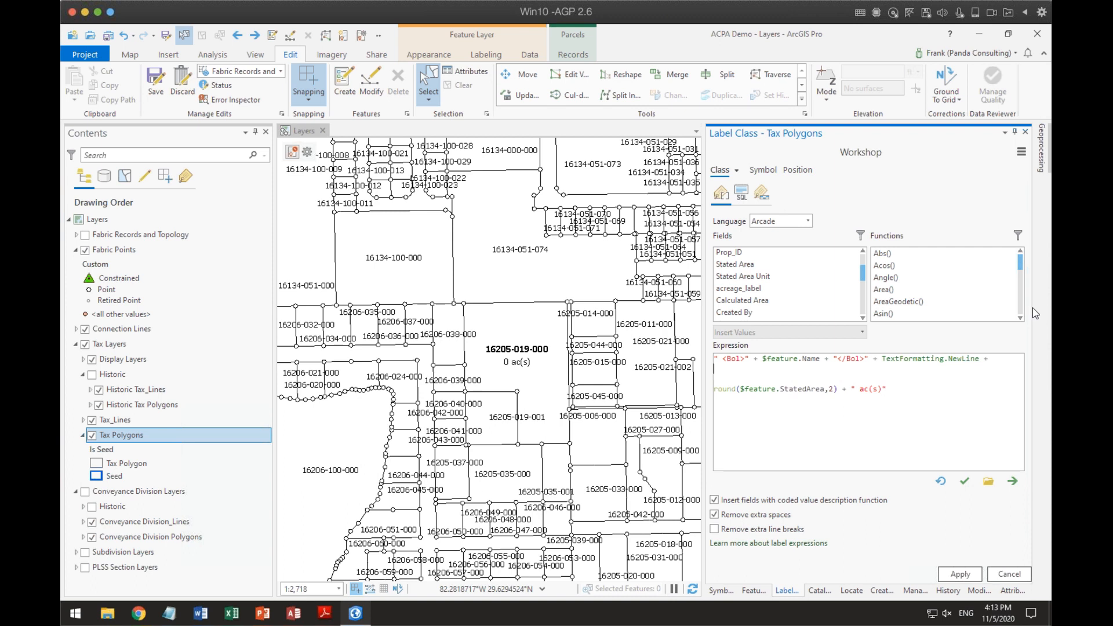
Declare the variable with "var acreage;" above the round function in the Workshop expression, keeping only one declaration.
type("creage;")
type("var acreage;")
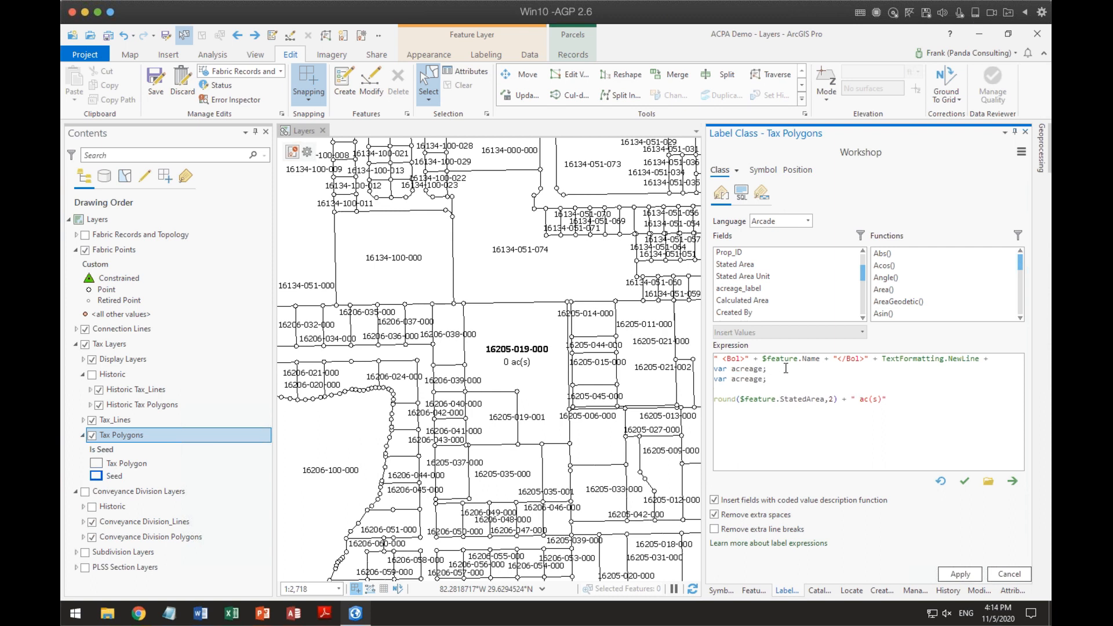
key("Delete")
key("Delete")
key("Delete")
key("Delete")
key("Delete")
key("Delete")
key("Delete")
key("Delete")
key("Delete")
key("Delete")
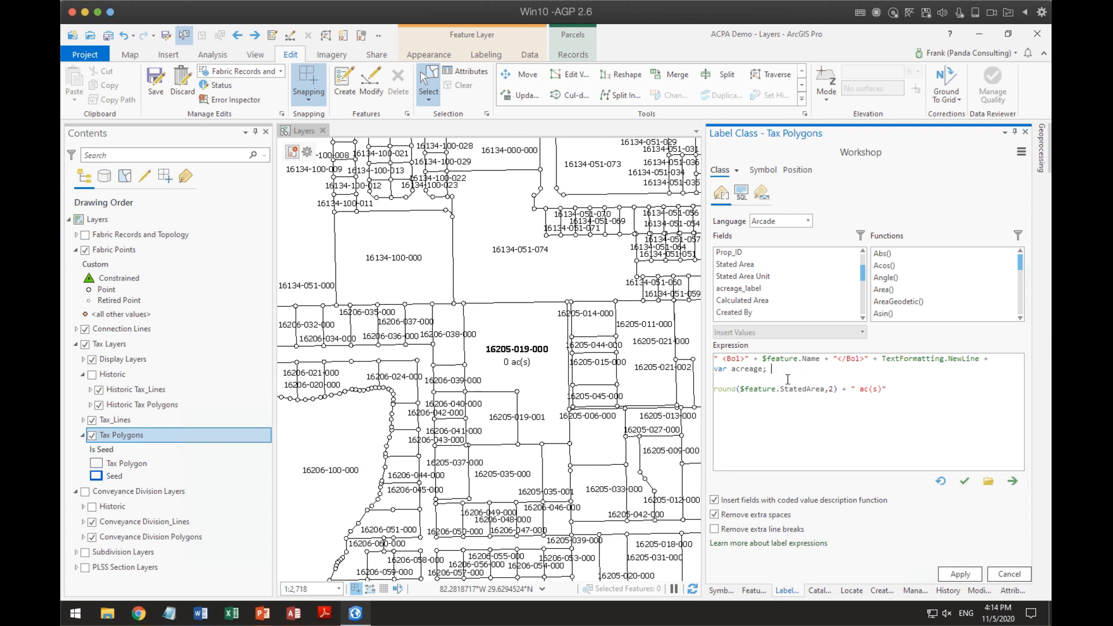
Try replacing the round function with iff(acreage = true, $feature.acres, "N/A") after the acreage declaration, and verify the expression.
type("iff(acreage = true, $feature.acres, \"N/A\")")
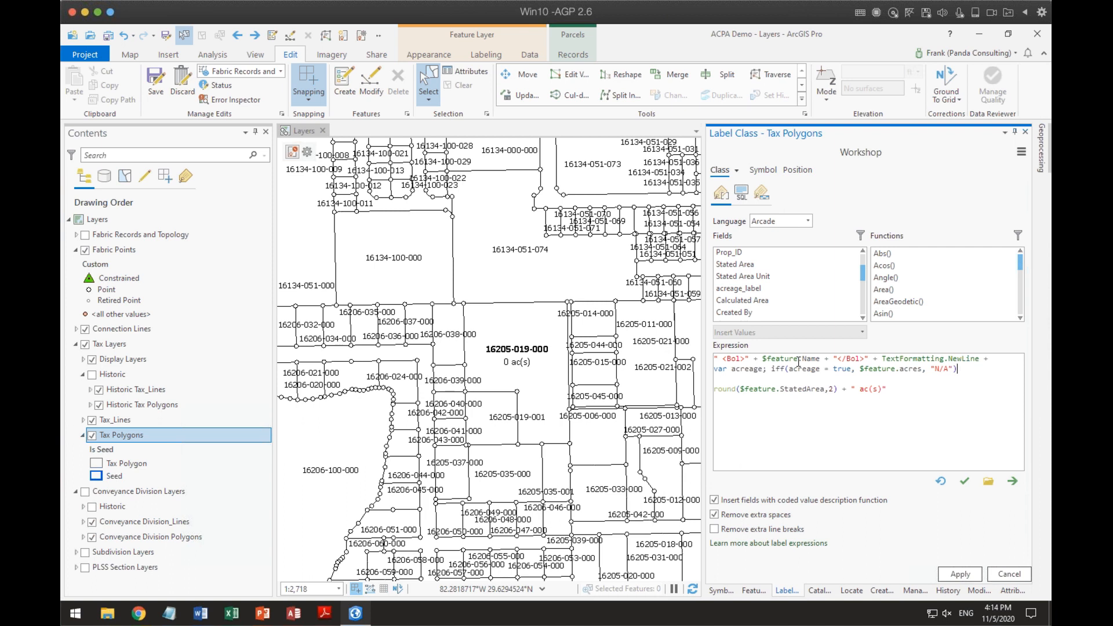
key("Delete")
key("Delete")
key("Delete")
key("Delete")
key("Delete")
key("Delete")
key("Delete")
key("Delete")
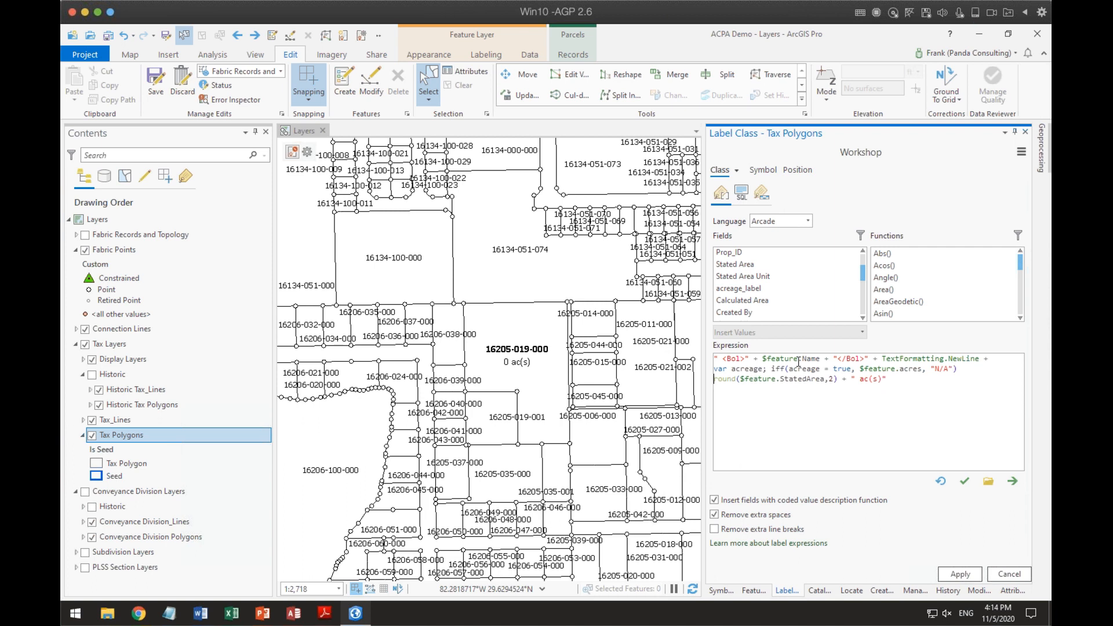
key("Delete")
key("Delete")
key("Delete")
key("Delete")
key("Delete")
key("Delete")
key("Delete")
key("Delete")
key("Delete")
key("Delete")
key("Delete")
key("Delete")
key("Delete")
key("Delete")
key("Delete")
key("Delete")
key("Delete")
key("Delete")
key("Delete")
key("Delete")
key("Delete")
key("Delete")
key("Delete")
key("Delete")
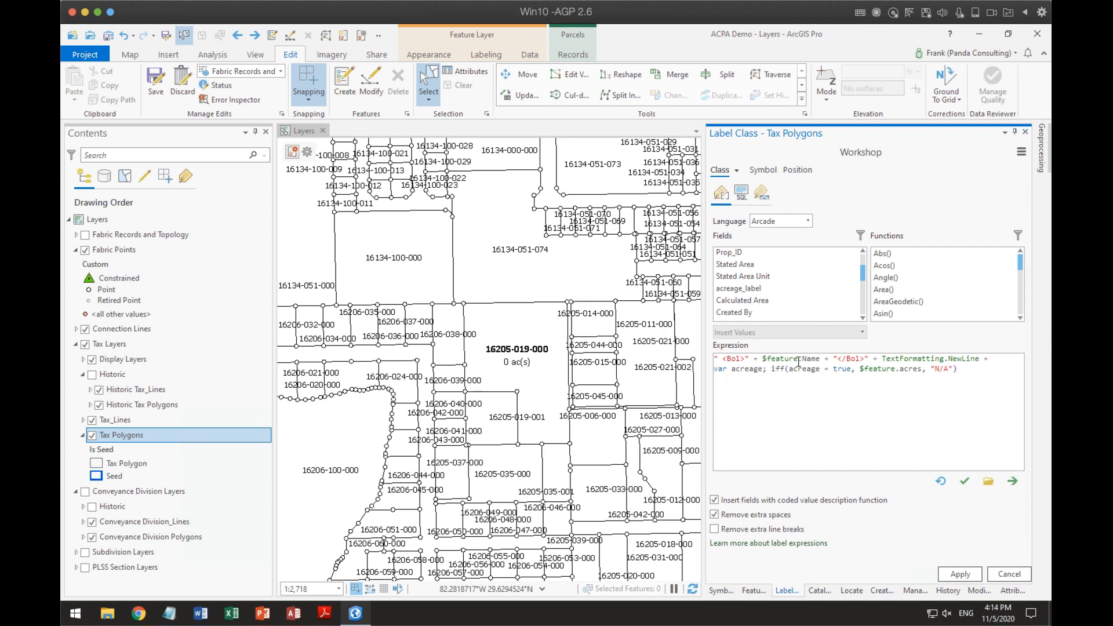
left_click(964, 481)
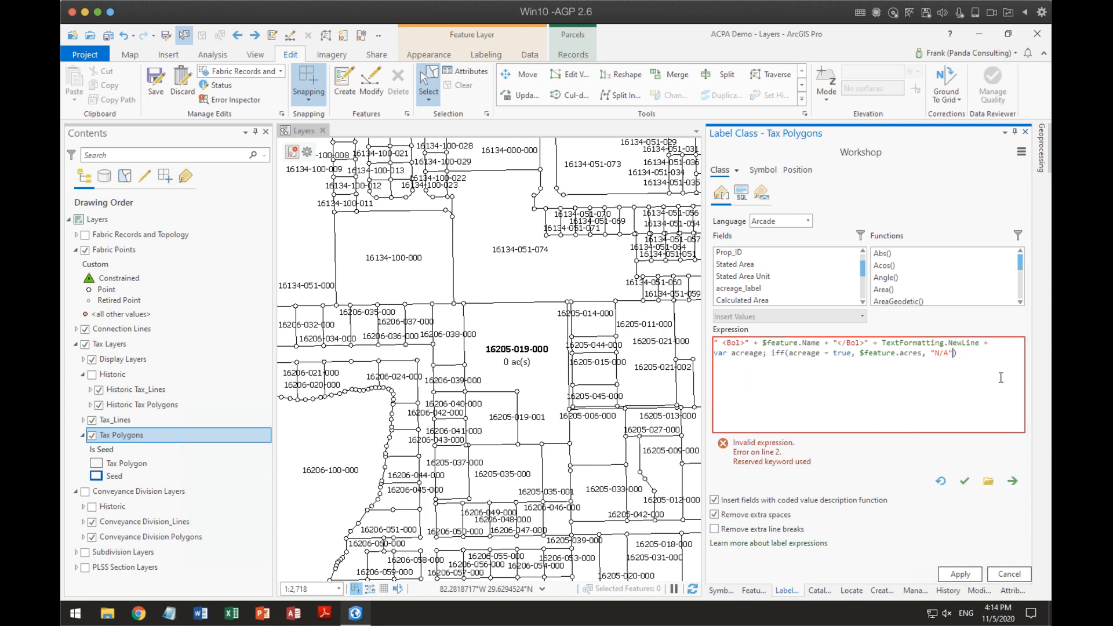
Change the function name in the Workshop expression from iff to Iif, directly after the acreage declaration.
left_click(775, 352)
key("BackSpace")
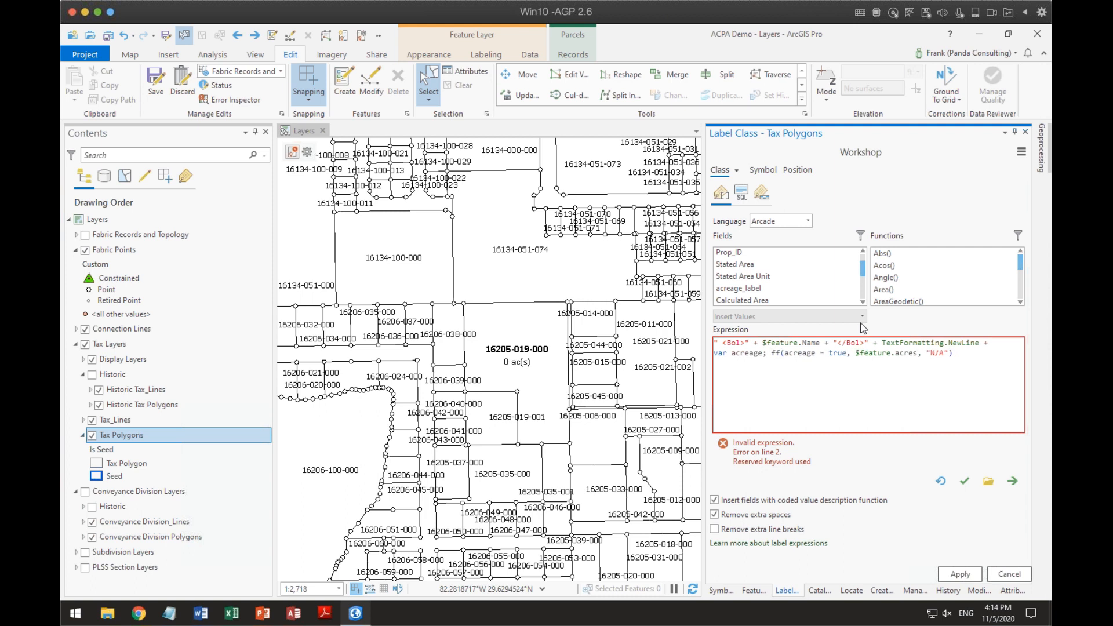
type("I")
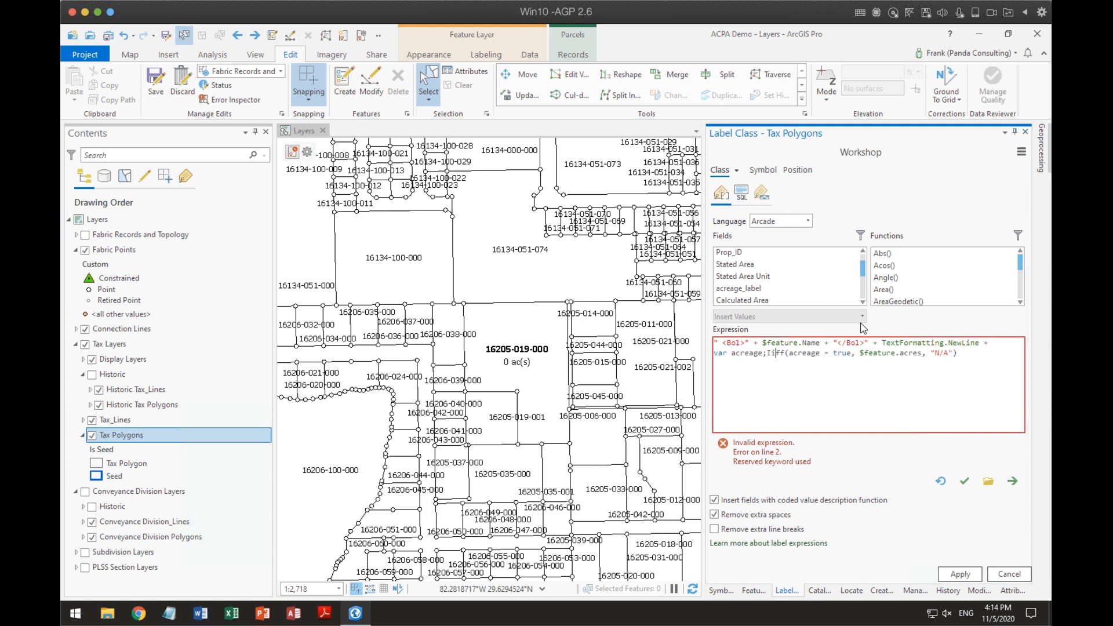
key("Delete")
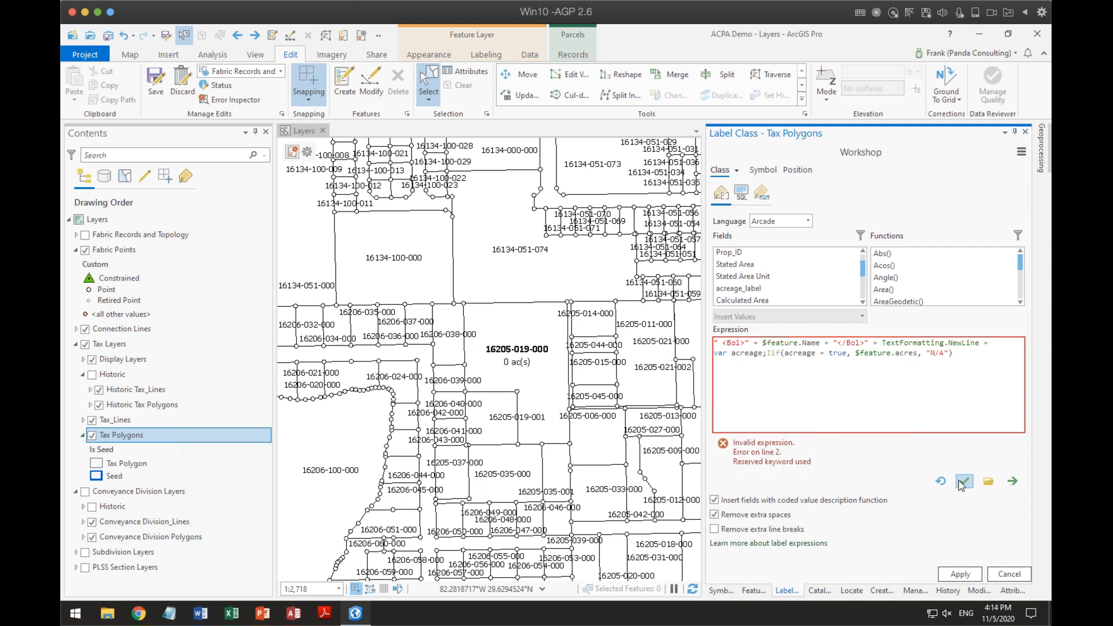
left_click(843, 396)
left_click(539, 384)
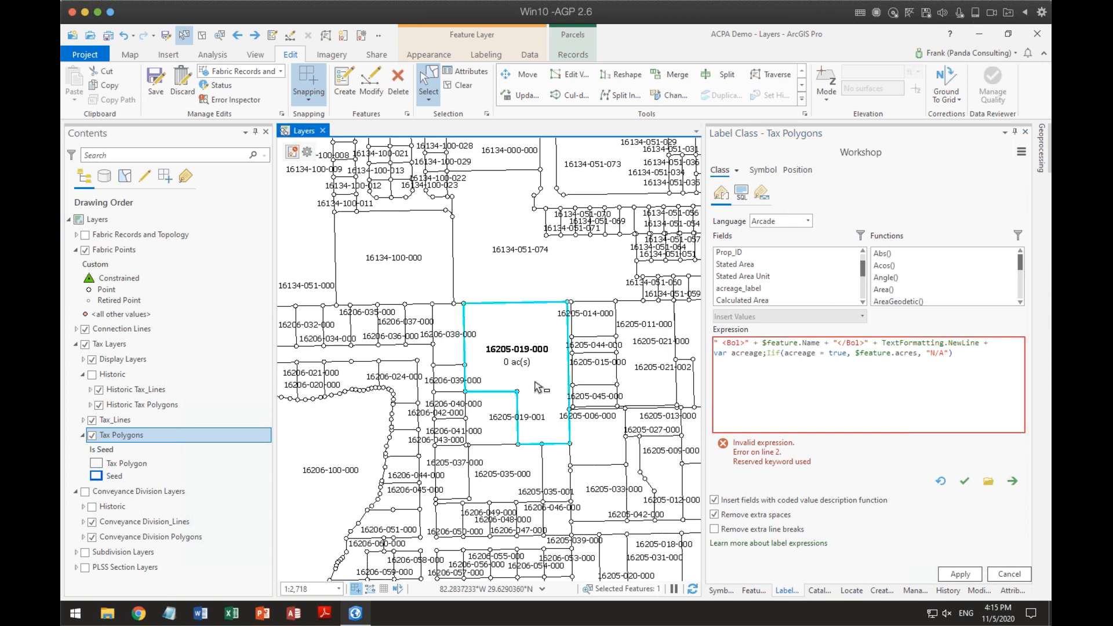
left_click(1011, 589)
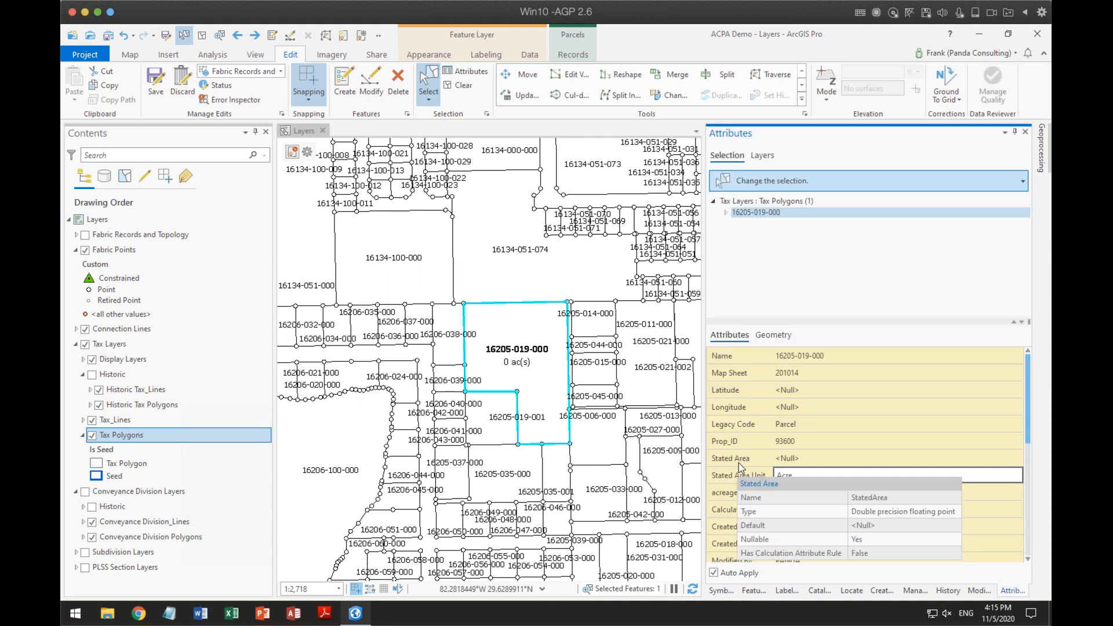
left_click(783, 590)
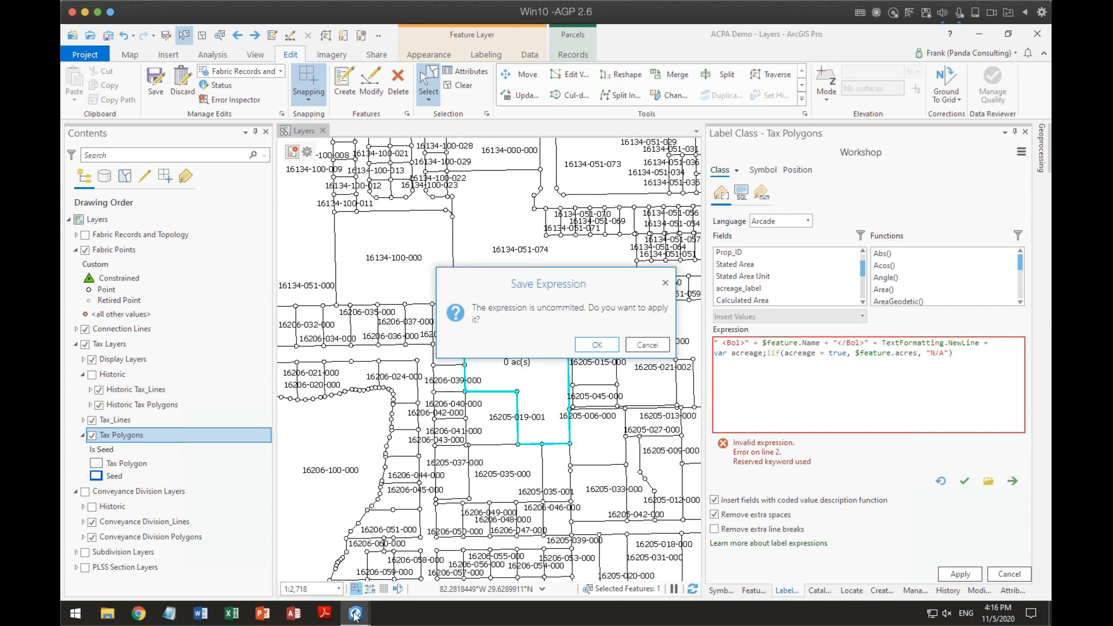
left_click(612, 343)
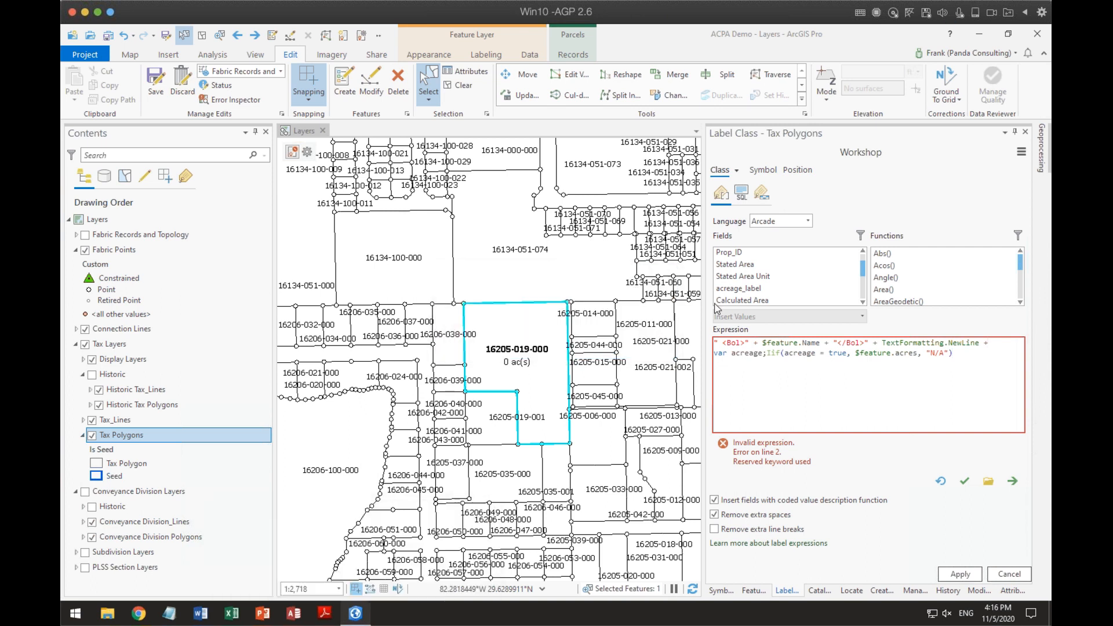
left_click(742, 193)
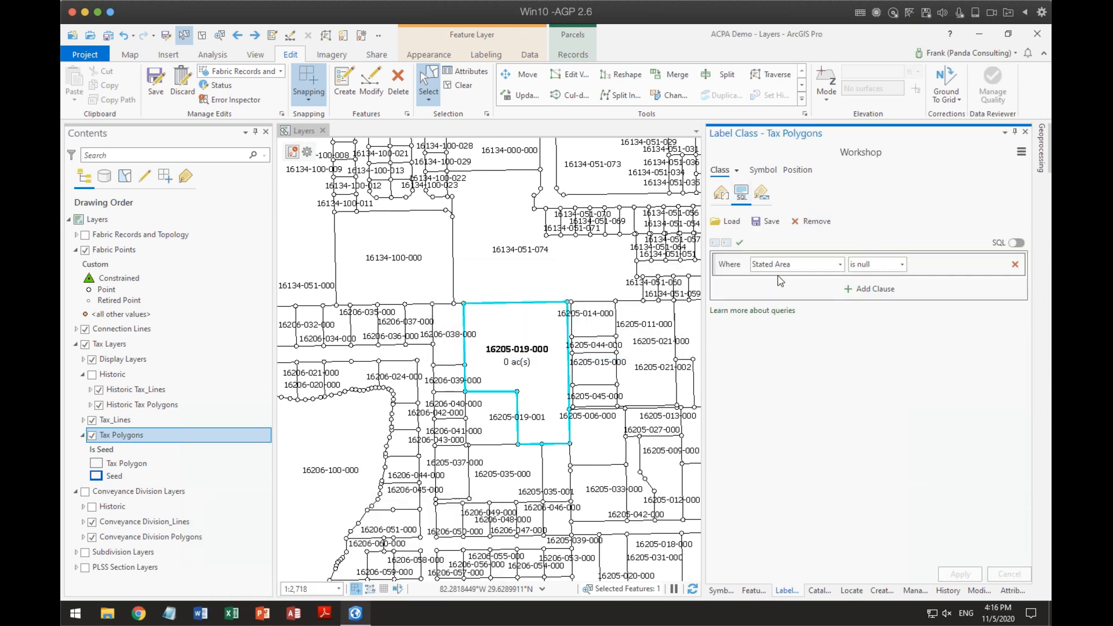
Replace the rounded stated area and " ac(s)" in the Workshop label expression with "Acreage N/A", verify it and apply it.
left_click(720, 192)
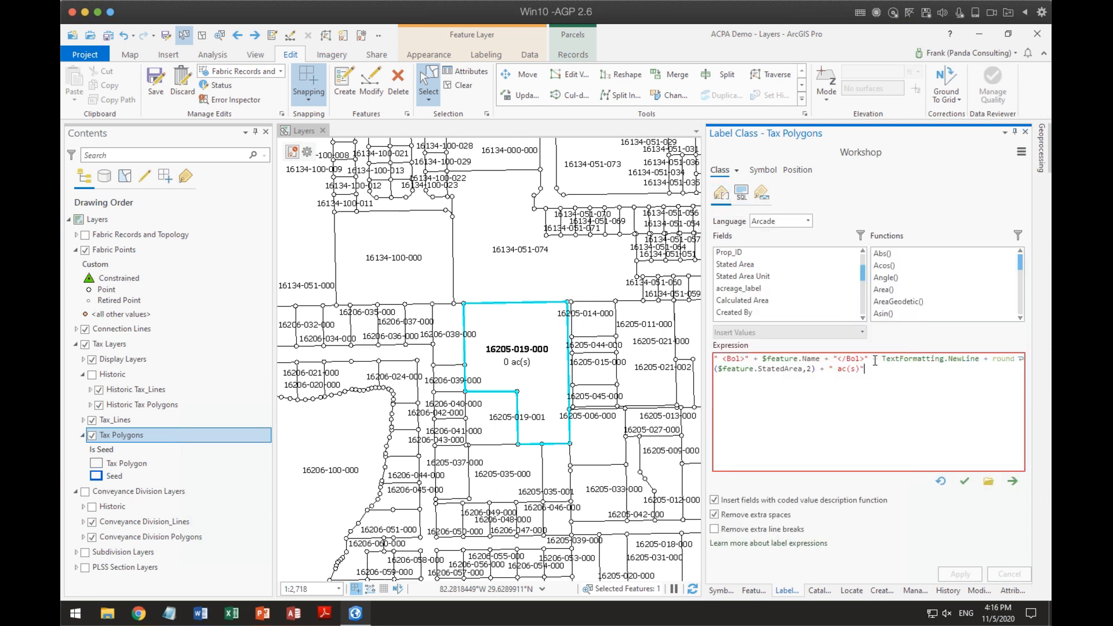
left_click_drag(992, 359, 1039, 390)
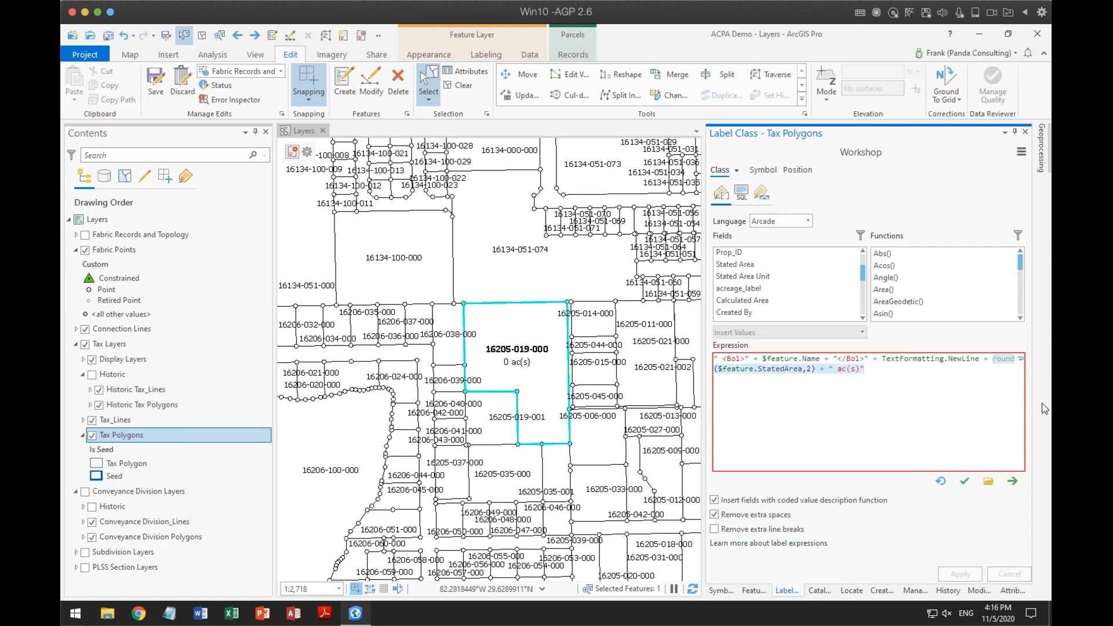
key("BackSpace")
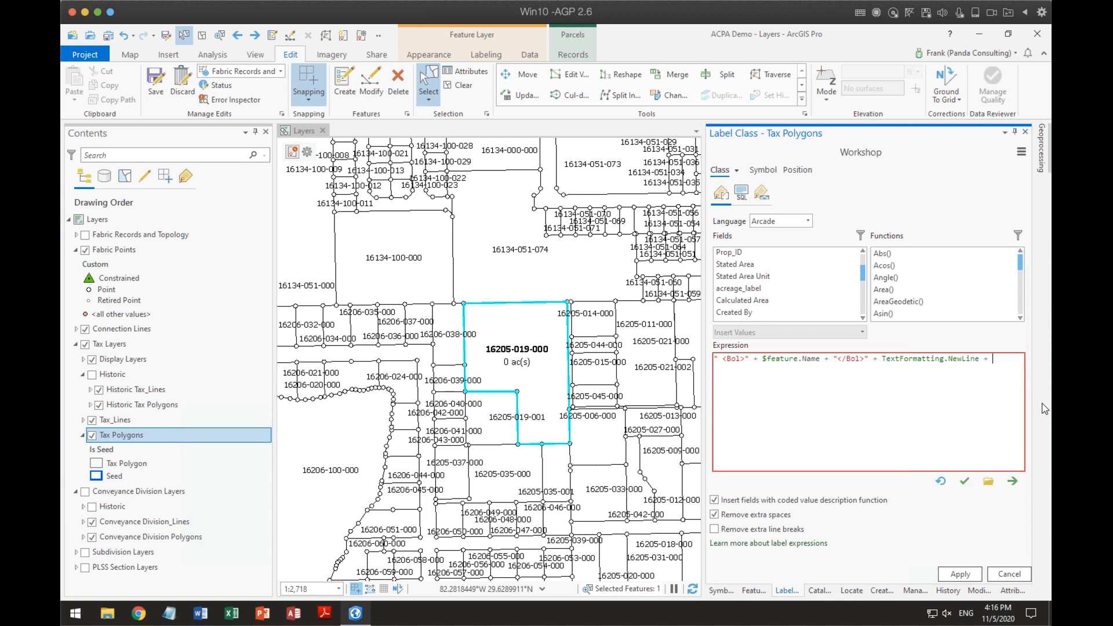
type("\"N/A")
type("Acreage N/A")
left_click(964, 481)
left_click(959, 574)
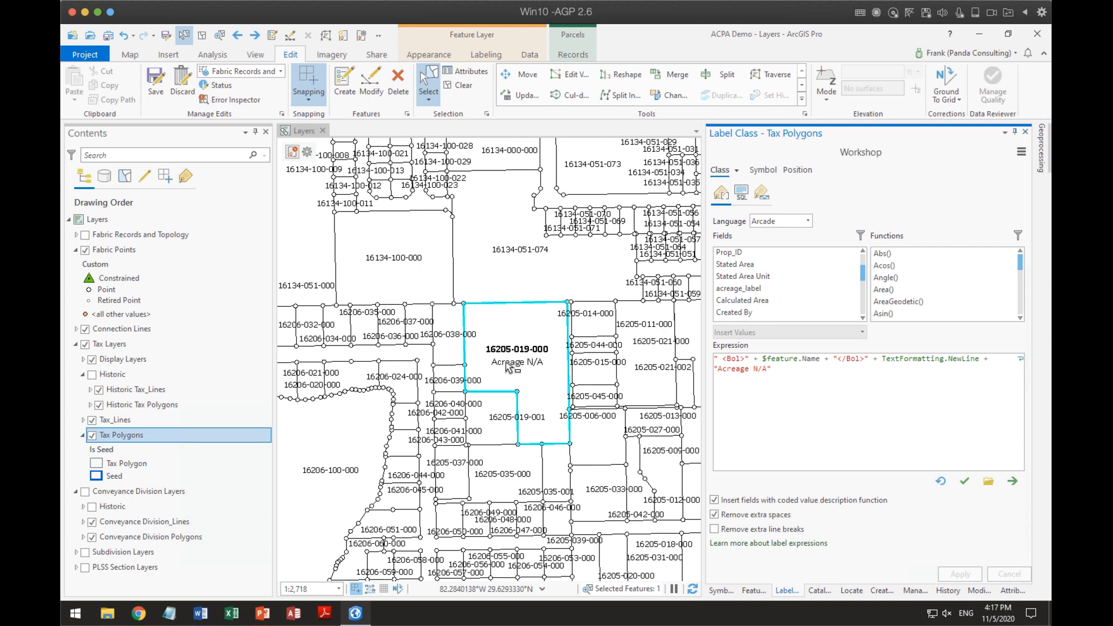
Set the Workshop class's label text colour to red and clear the parcel selection on the map.
left_click(737, 171)
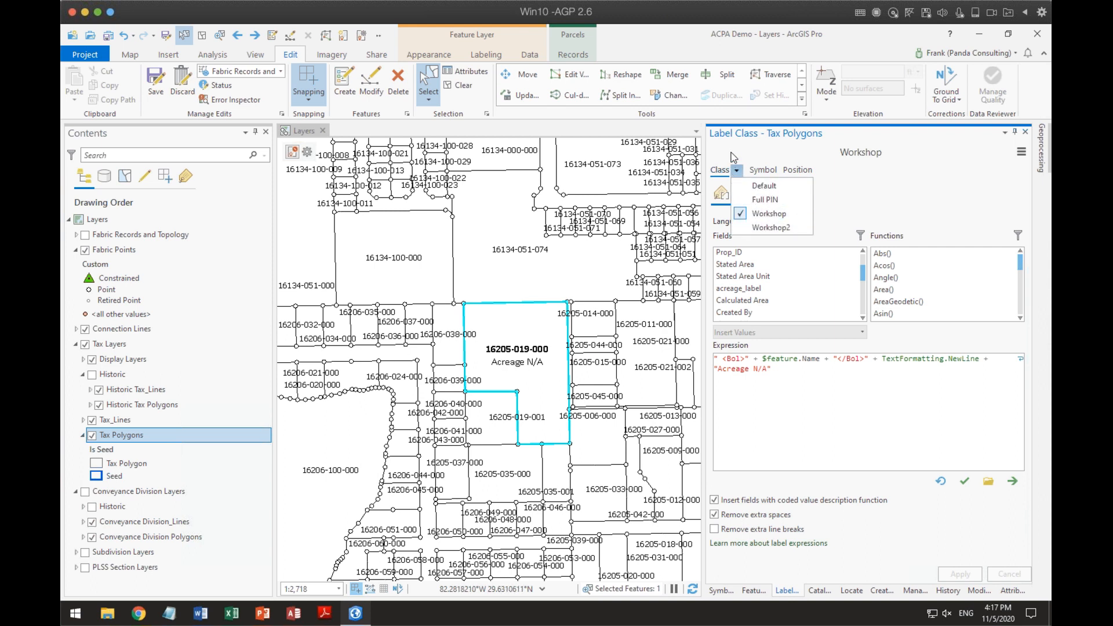
left_click(865, 199)
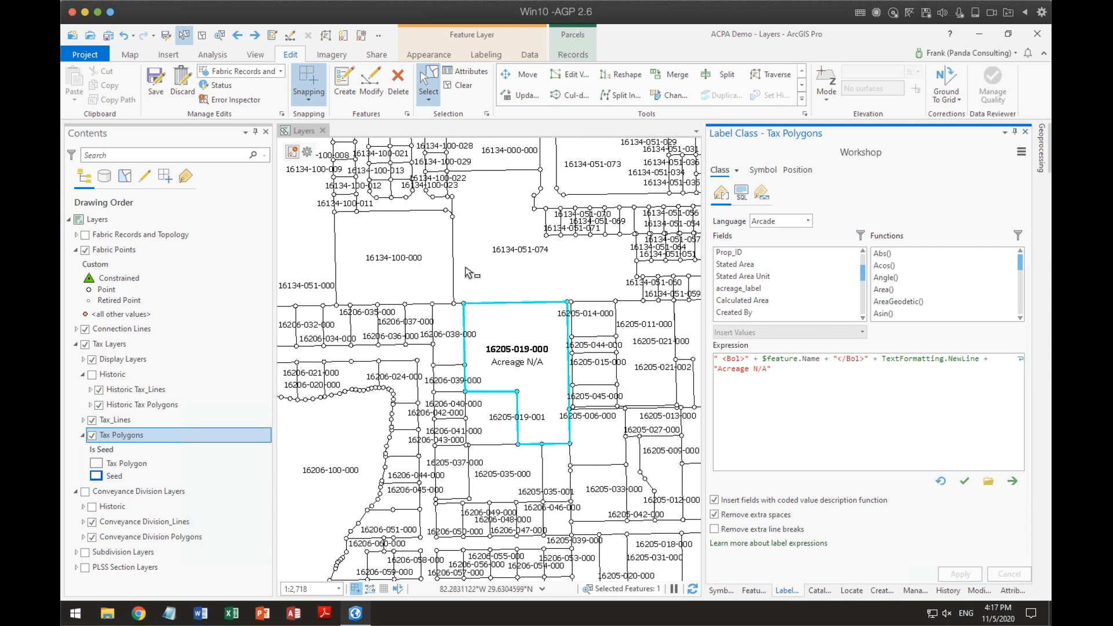
left_click(485, 55)
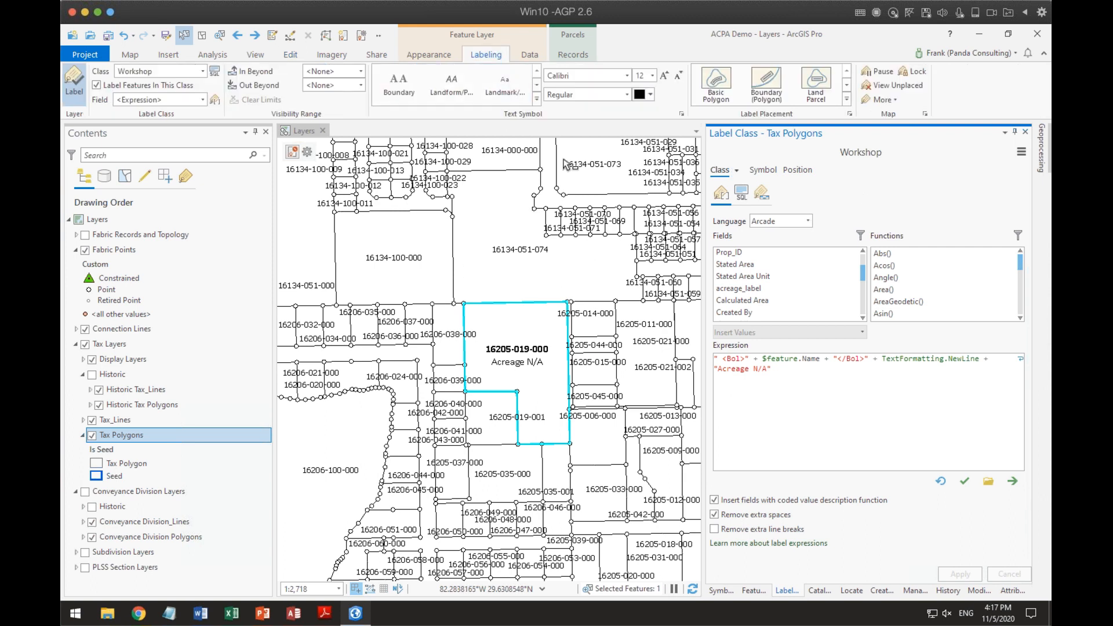
left_click(650, 94)
left_click(659, 164)
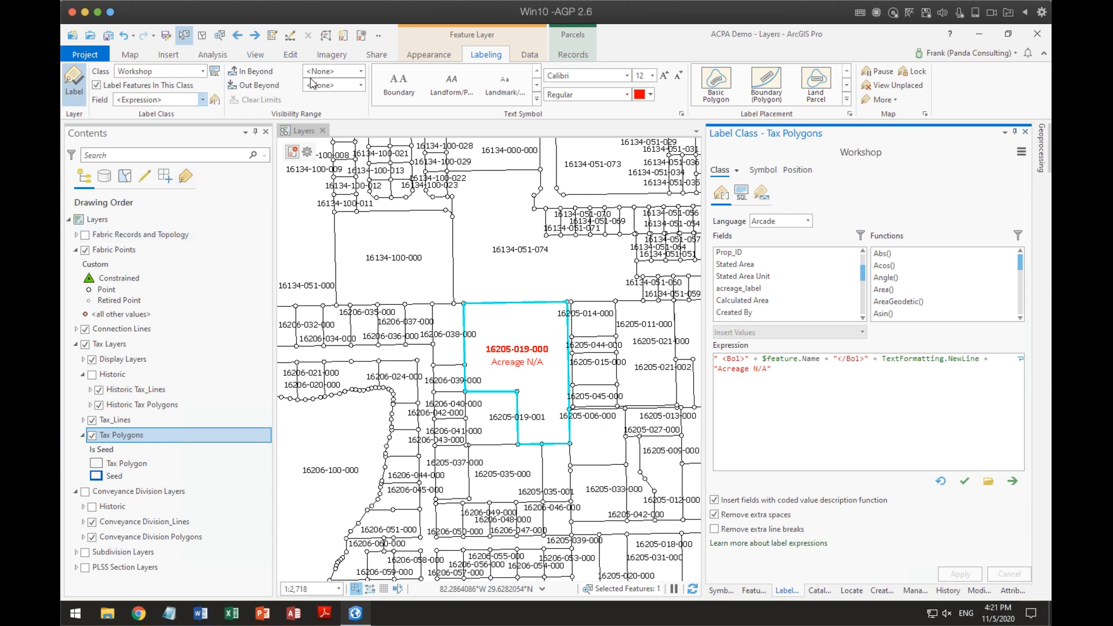
left_click(290, 56)
left_click(586, 267)
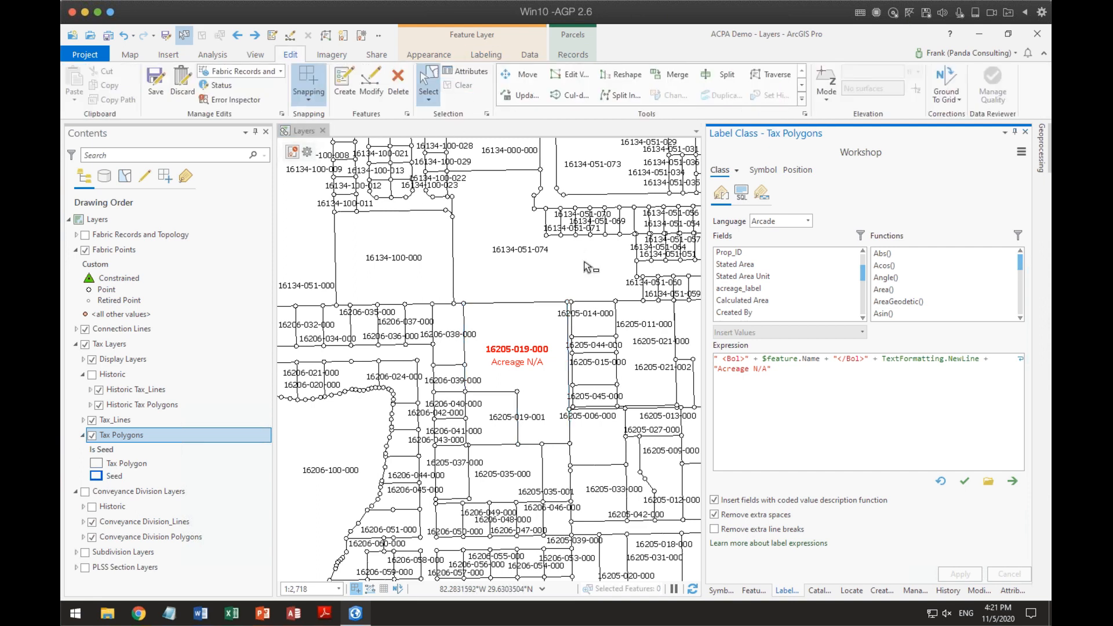